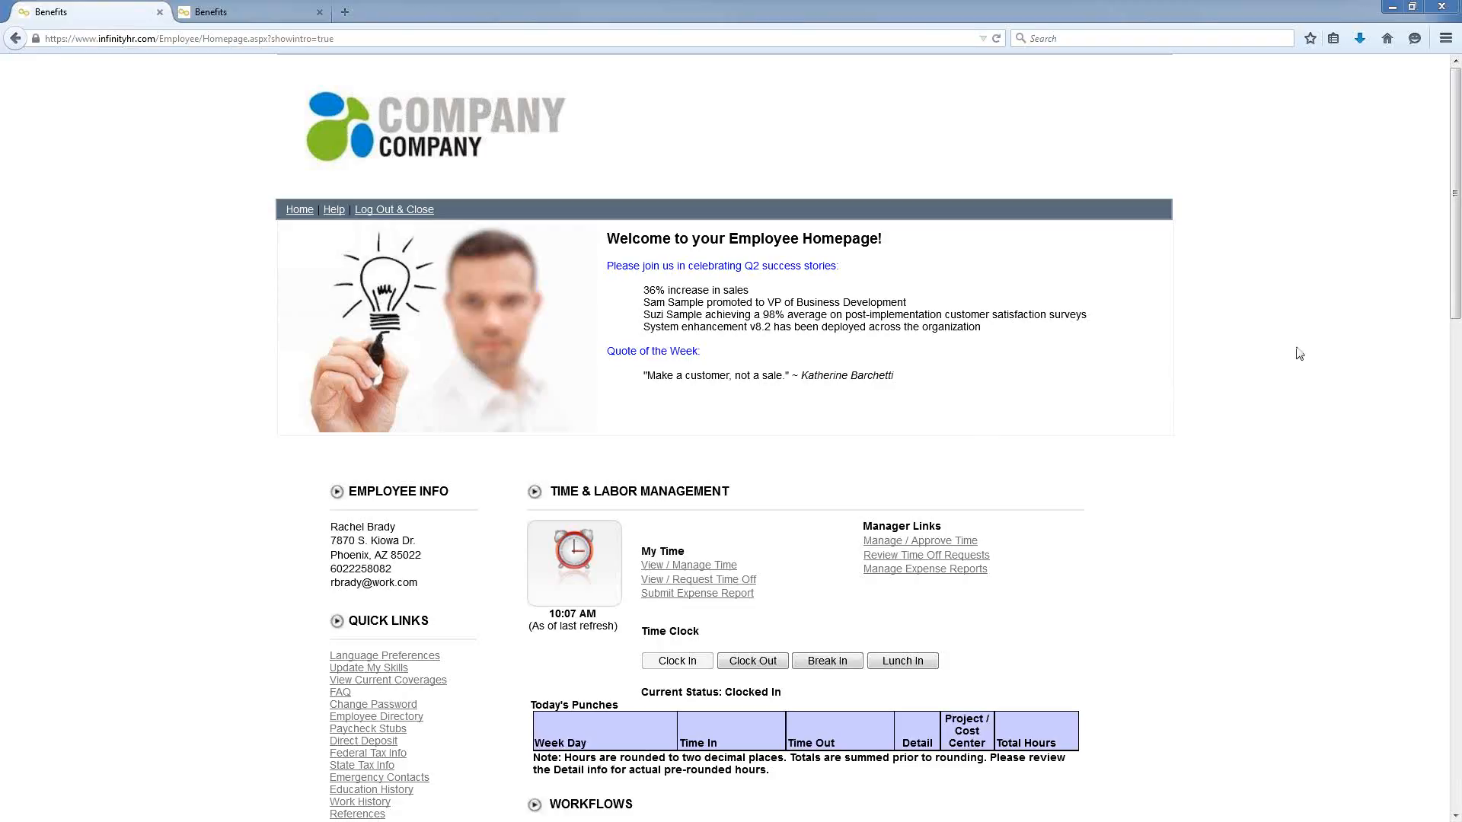
# Step: Open the 'Learn about your Benefits' pages for the 2015 Medical benefits
pyautogui.scroll(-5, 335, 403)
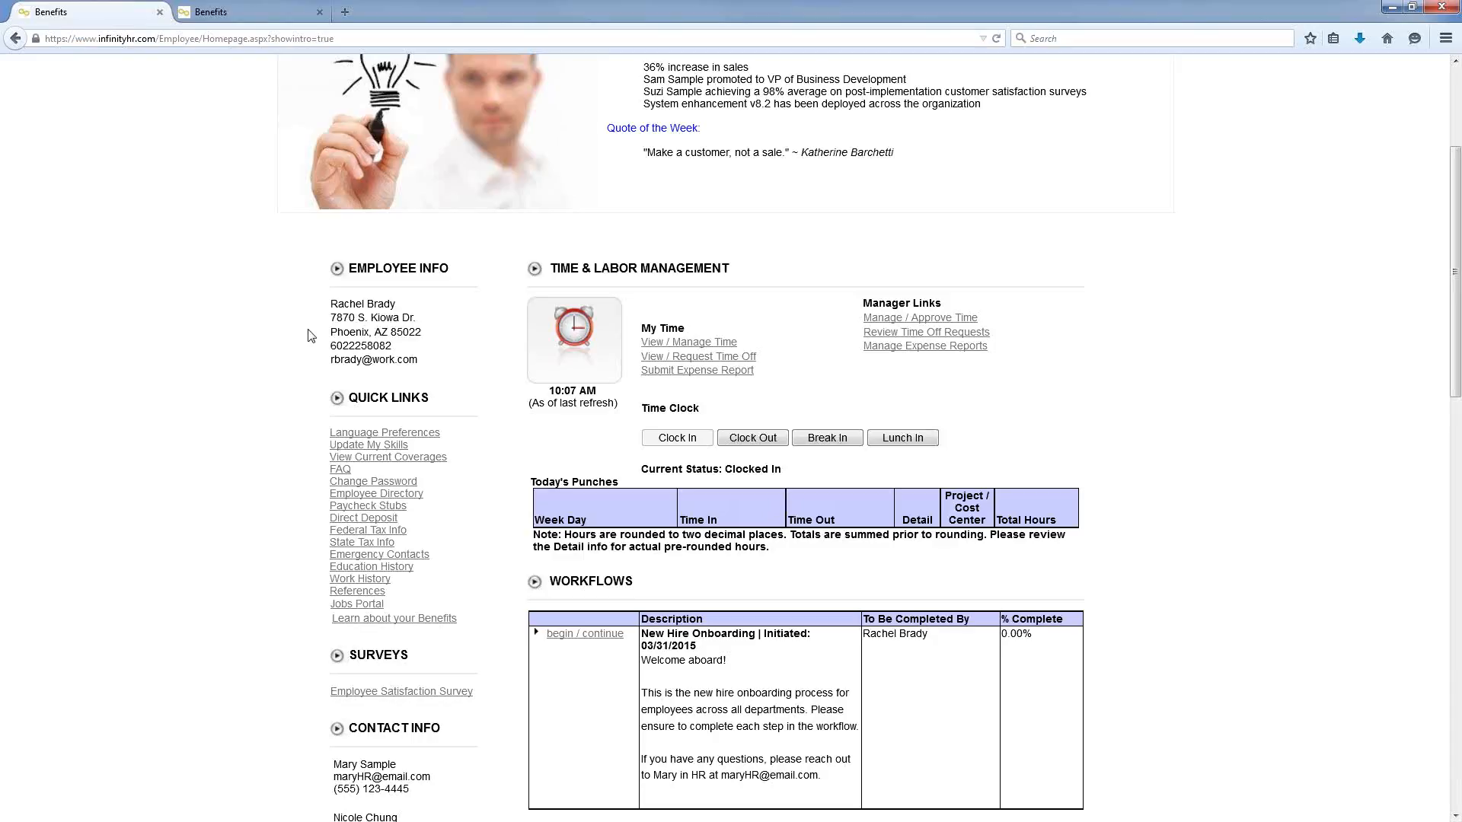
pyautogui.scroll(-3, 308, 352)
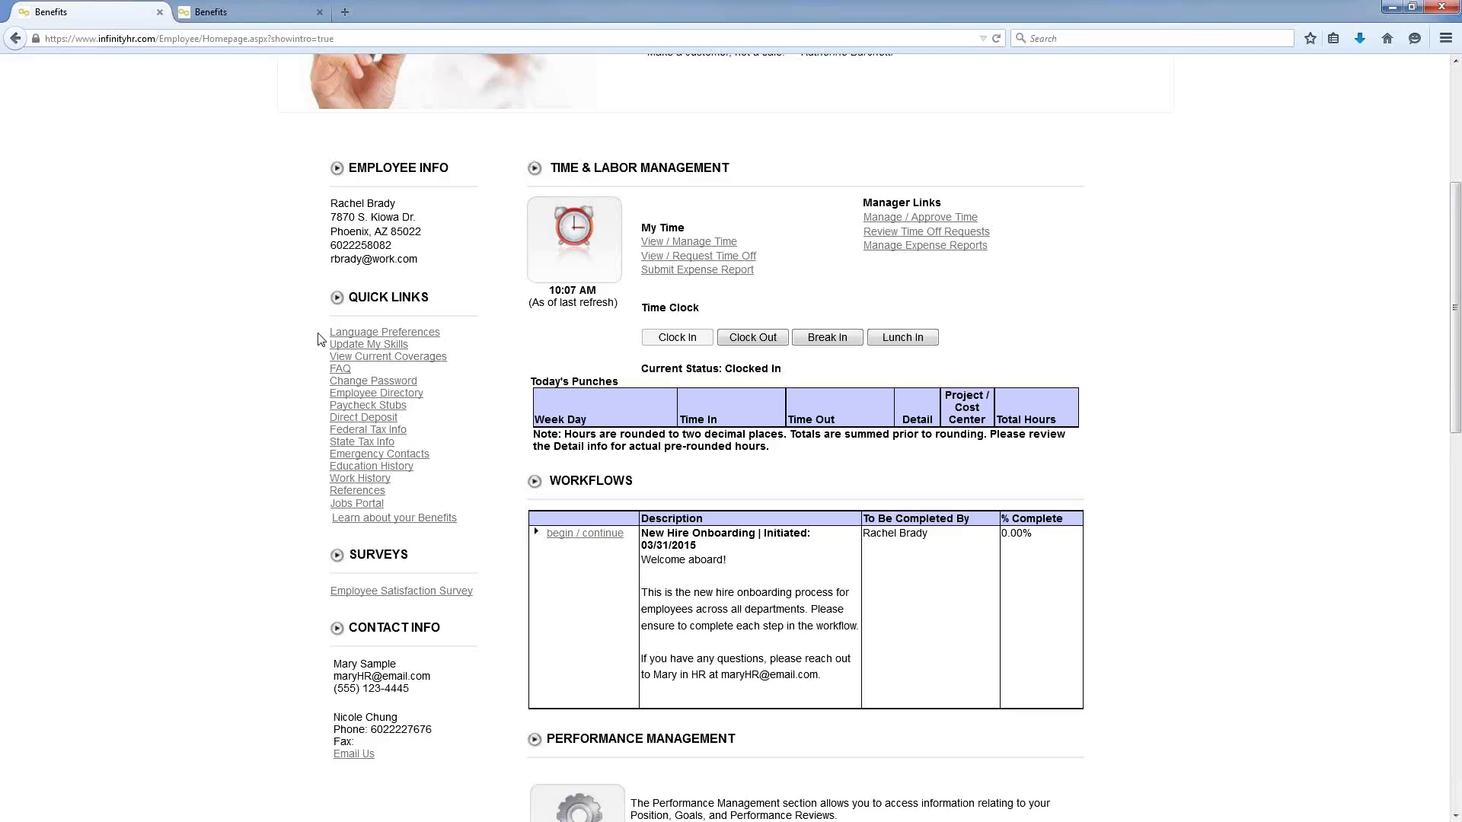
pyautogui.scroll(-3, 318, 385)
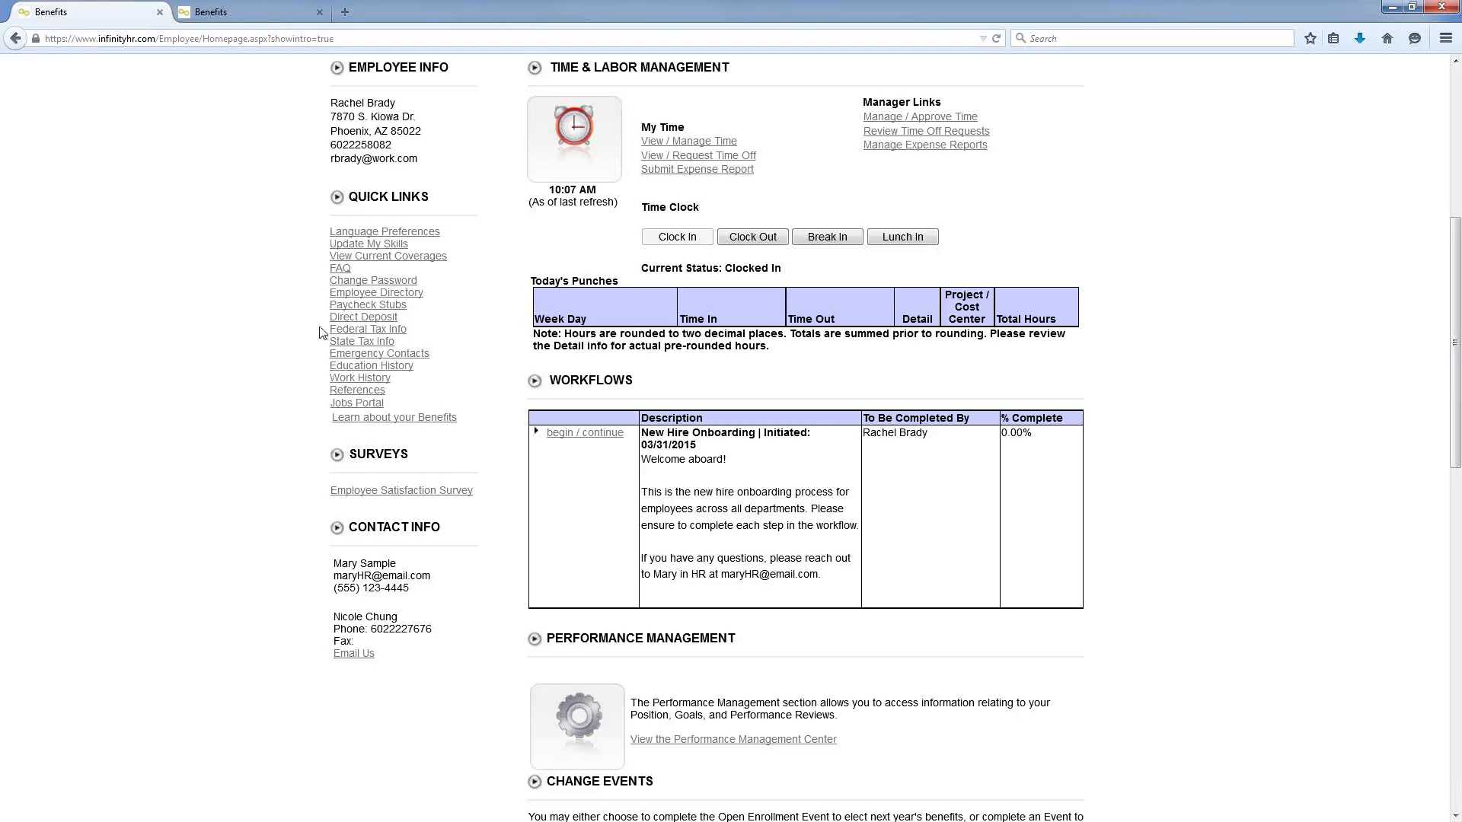
pyautogui.click(435, 420)
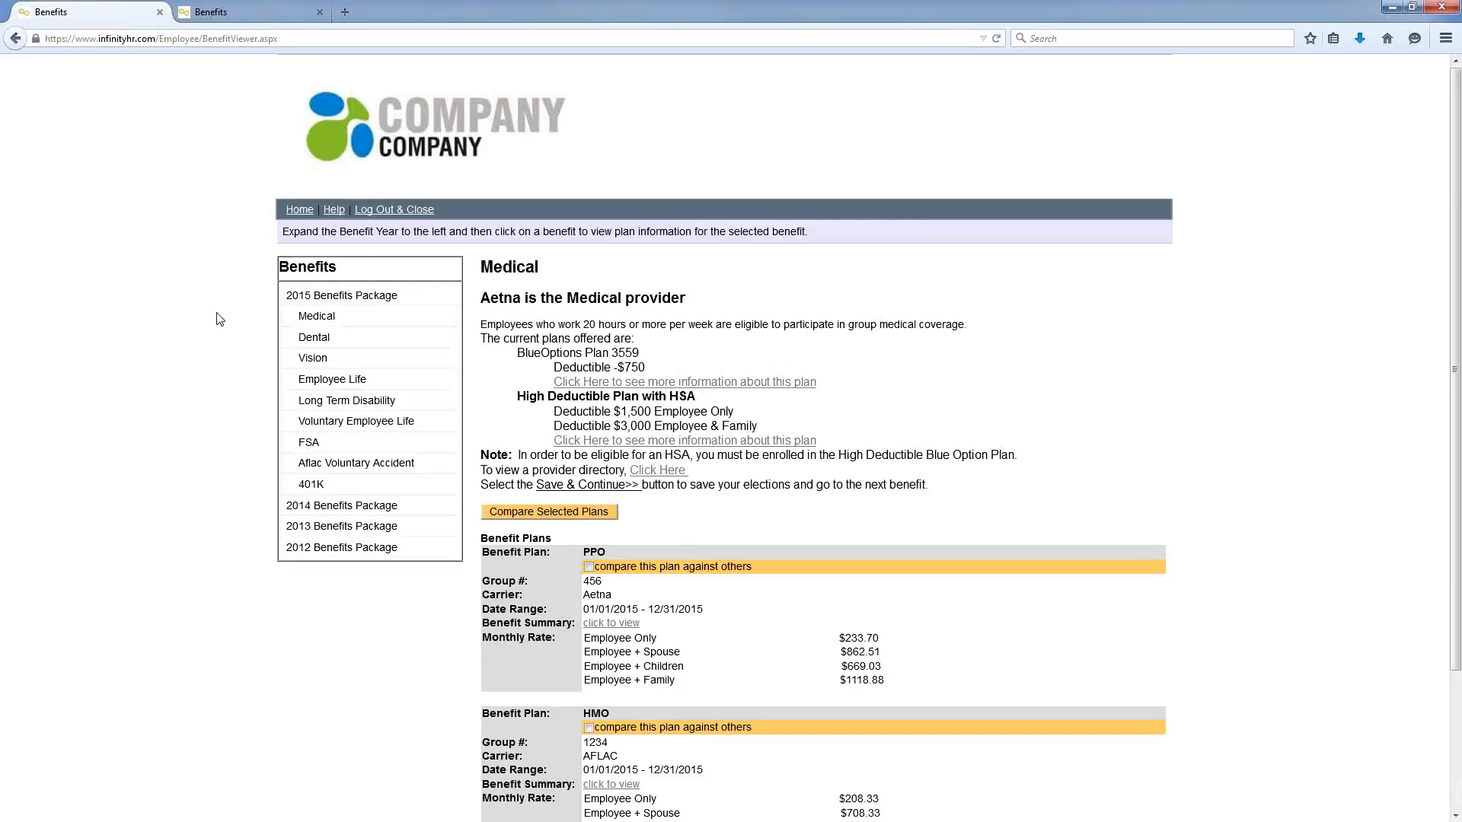
# Step: Tick 'compare this plan against others' for the HMO and PPO plans
pyautogui.scroll(-2, 220, 319)
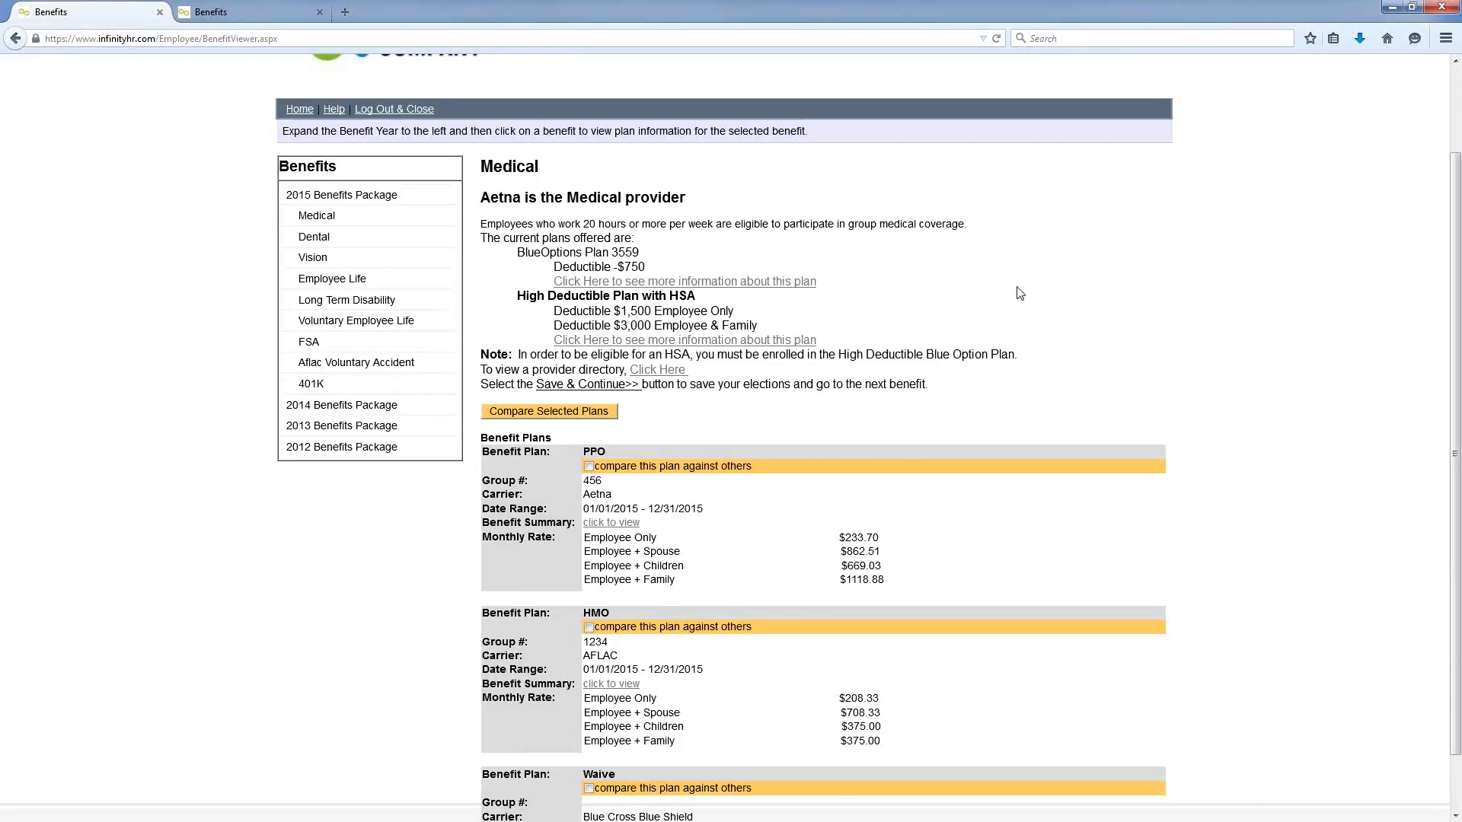
pyautogui.scroll(-2, 1019, 293)
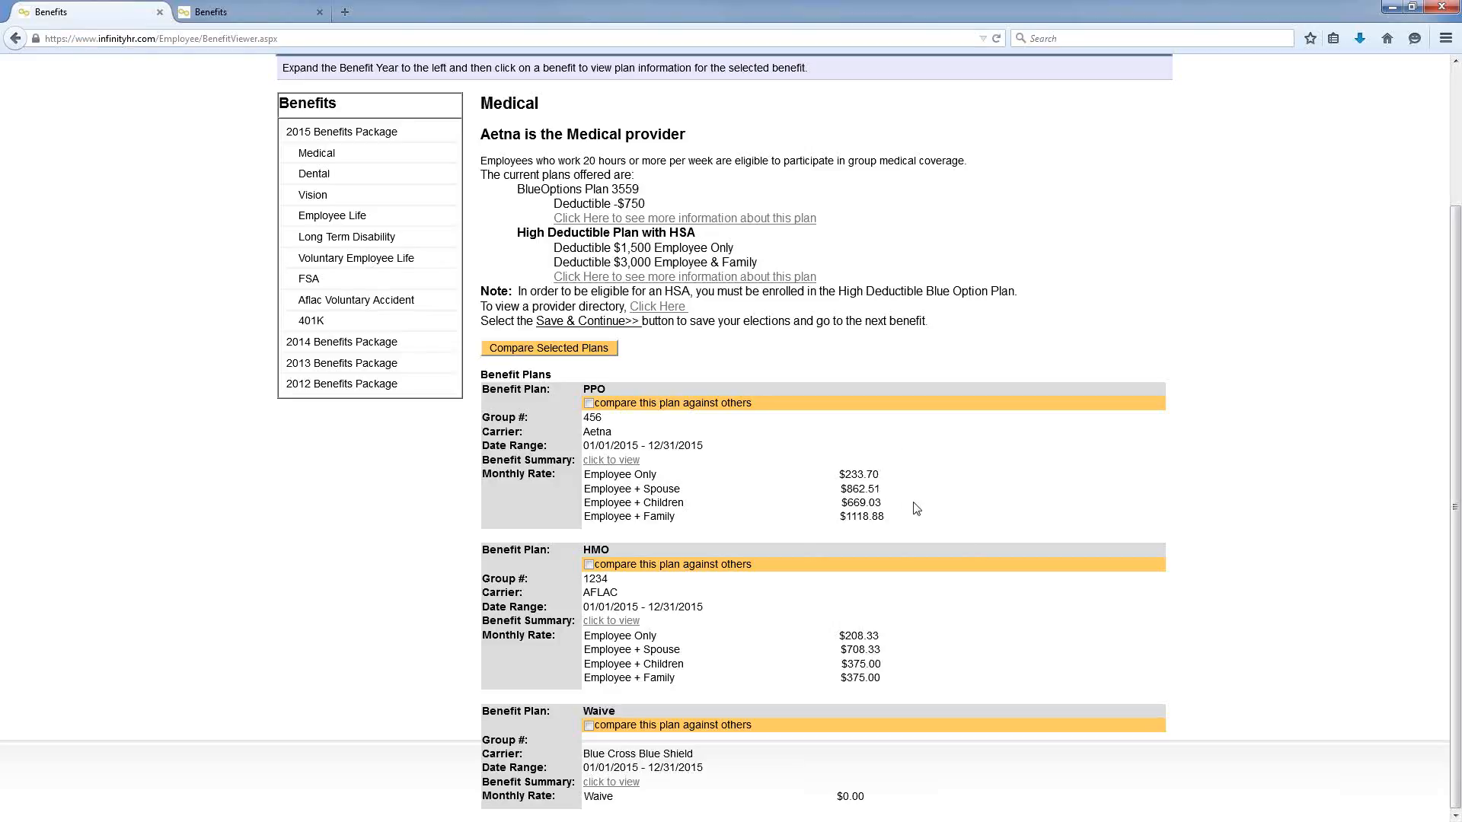
pyautogui.click(588, 565)
pyautogui.click(588, 403)
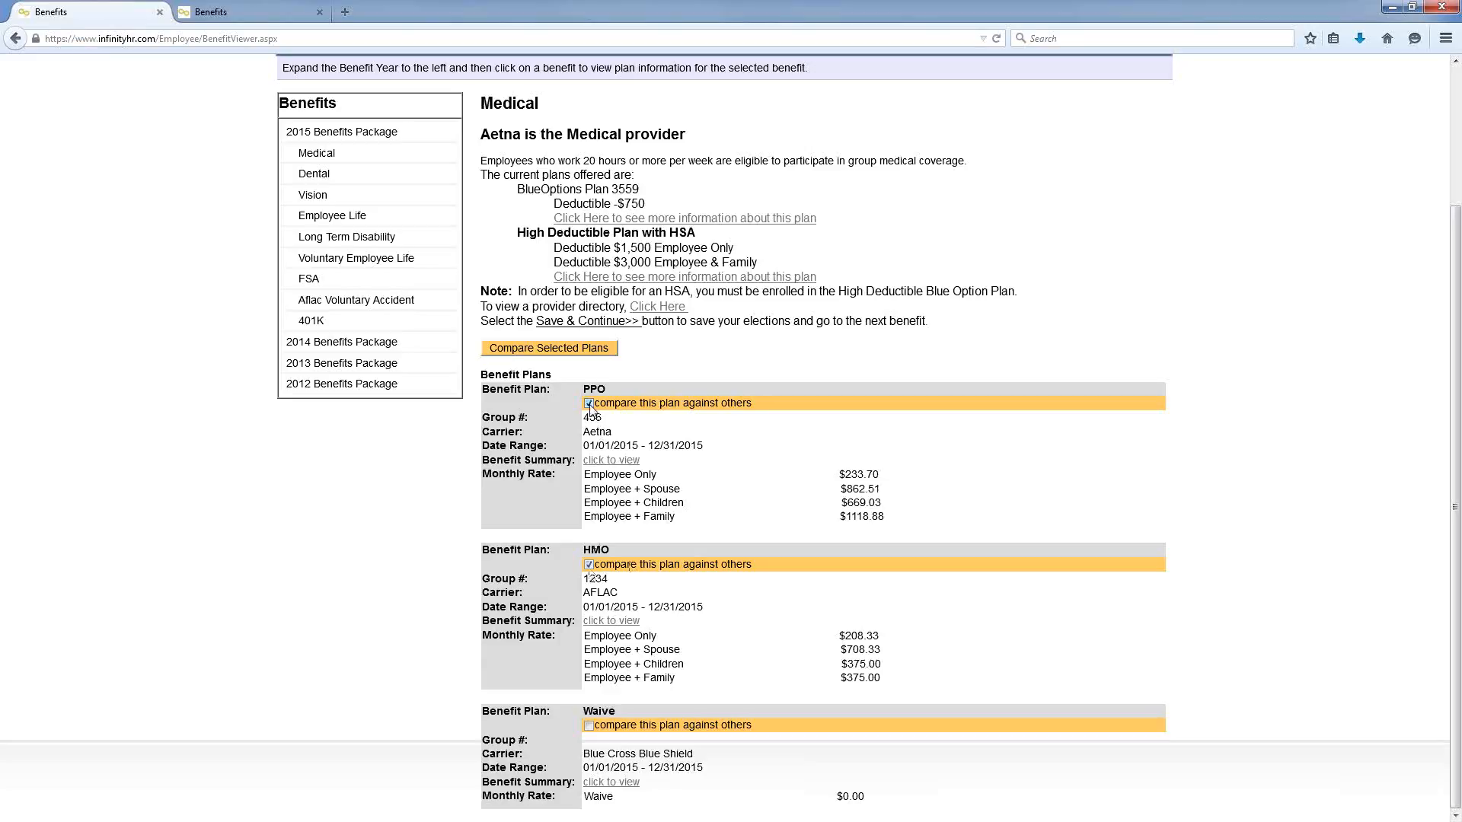
# Step: Compare the marked PPO and HMO plans in a side-by-side Benefit Summary
pyautogui.click(565, 349)
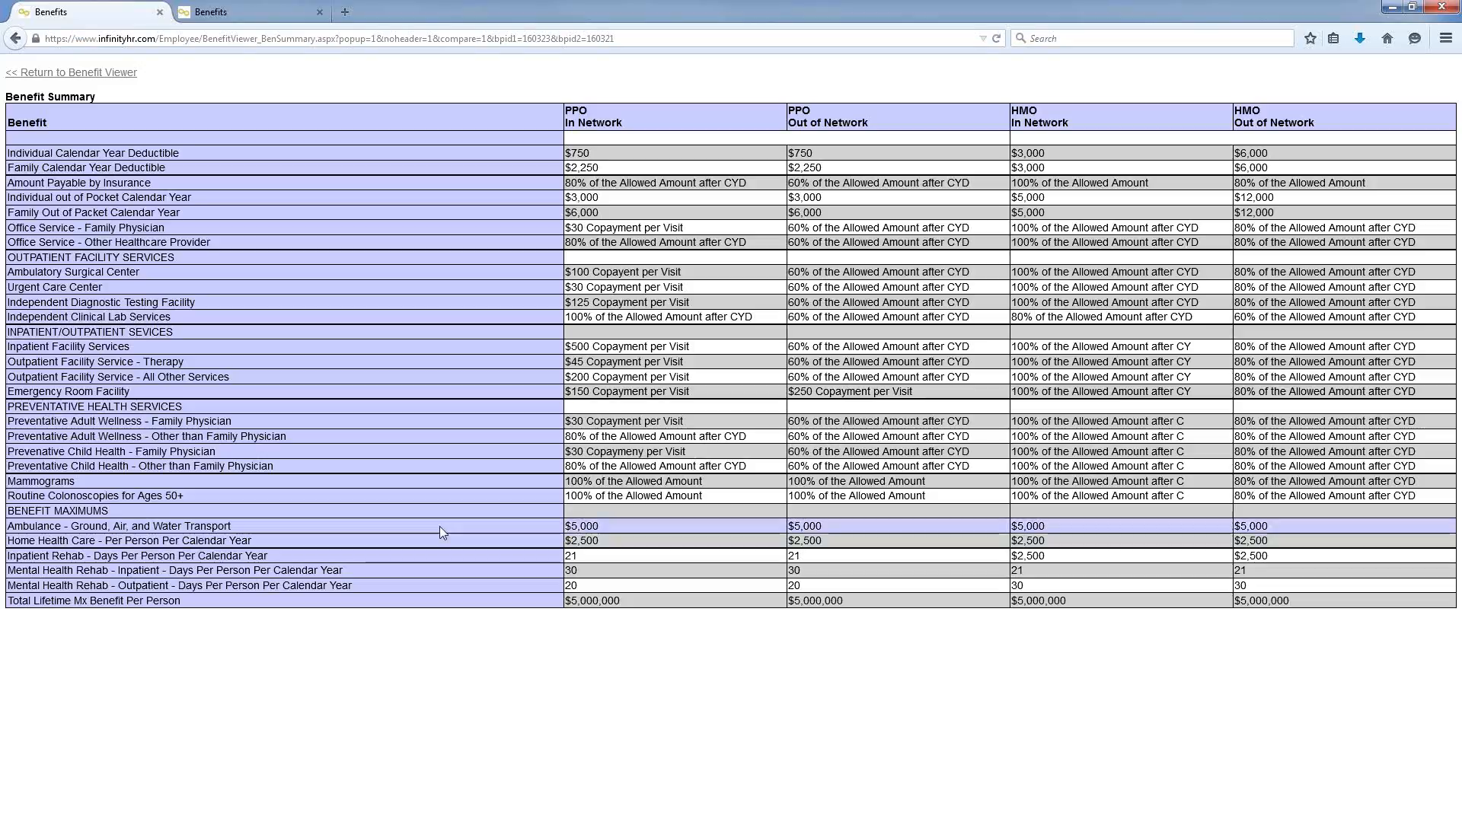
# Step: Go back through the Benefit Viewer to the Employee Homepage and open the Employee Satisfaction Survey
pyautogui.click(92, 76)
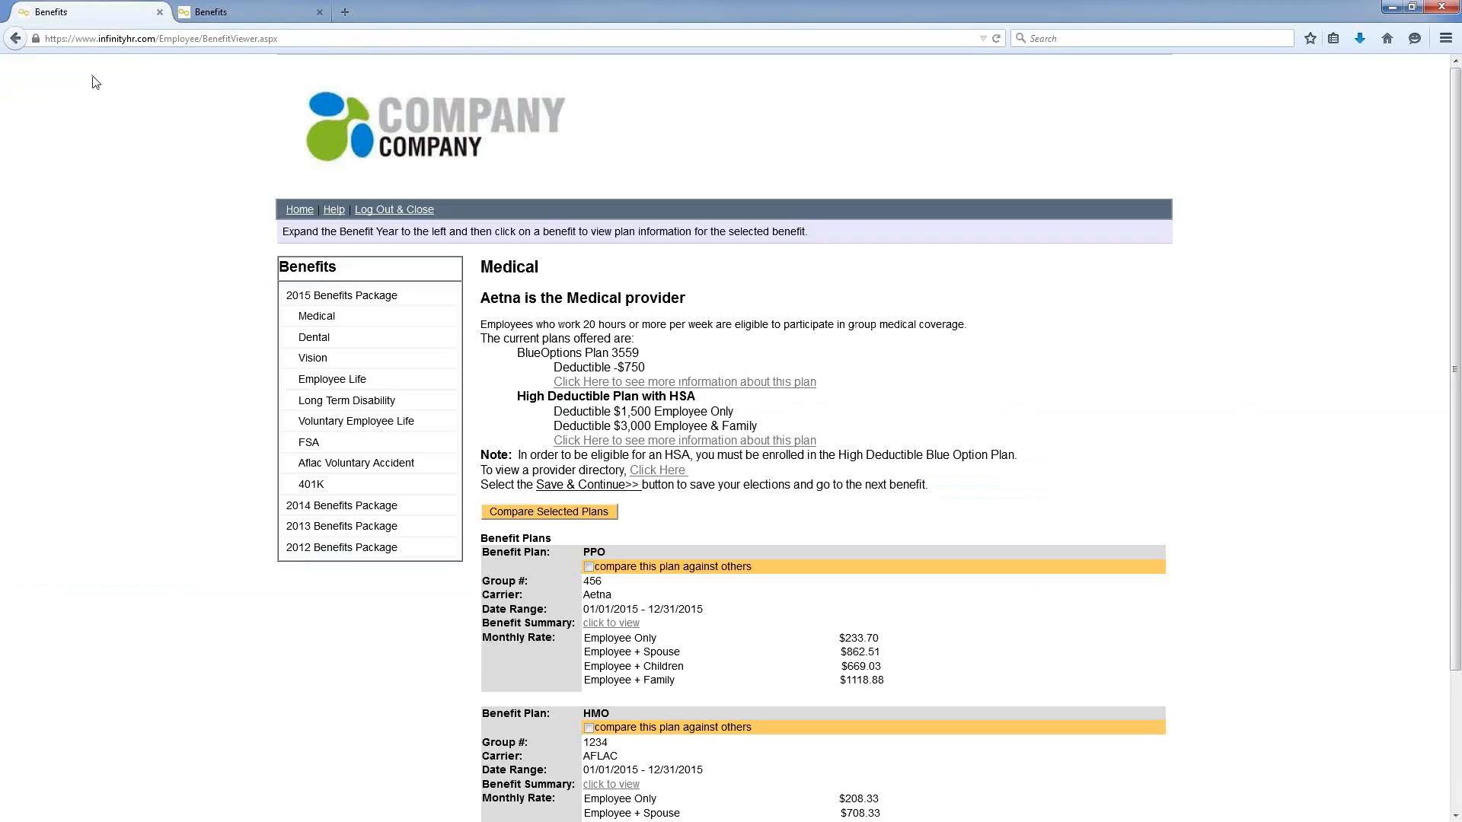
pyautogui.click(301, 212)
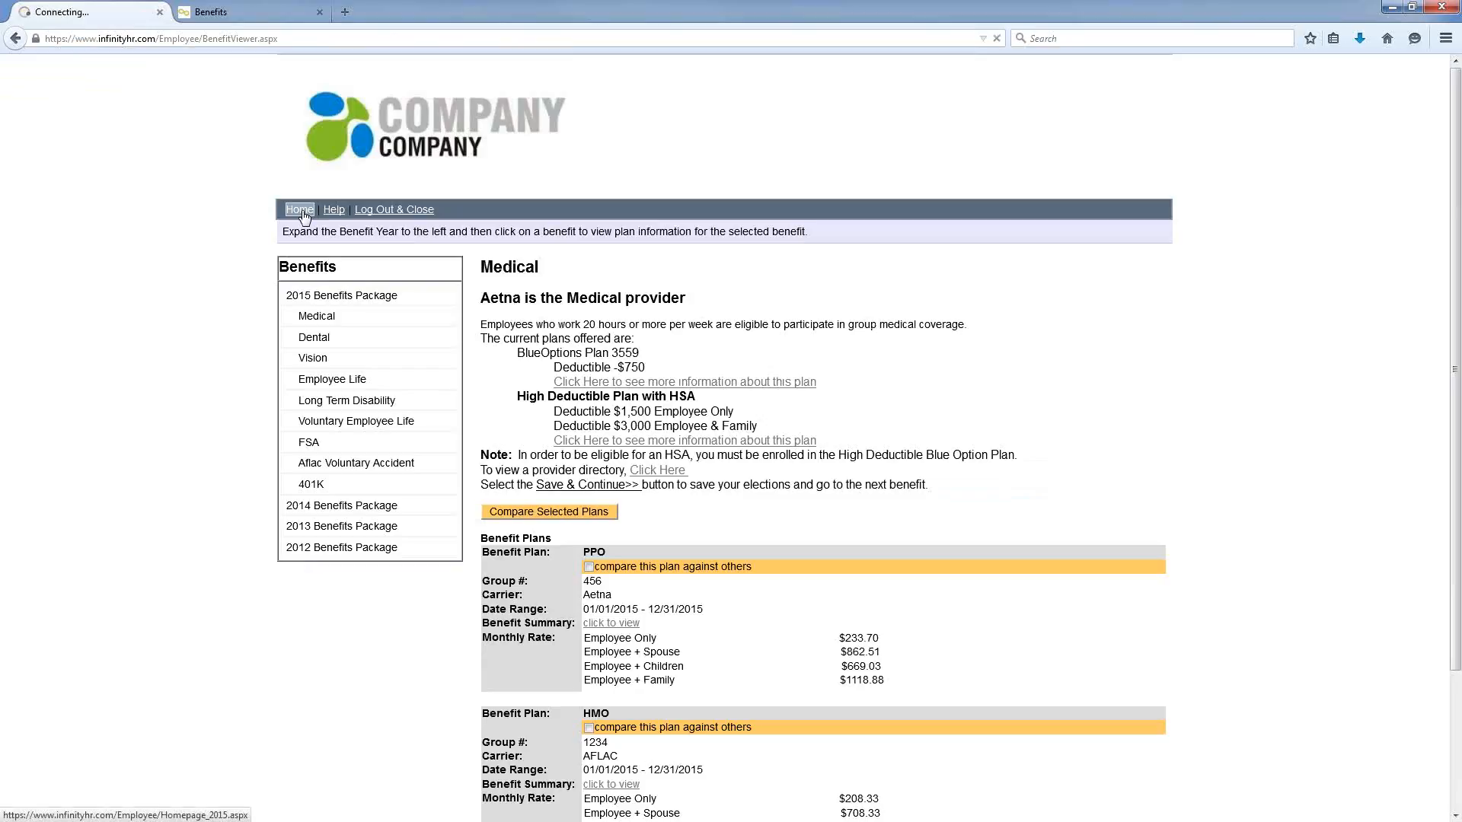
pyautogui.scroll(-6, 210, 259)
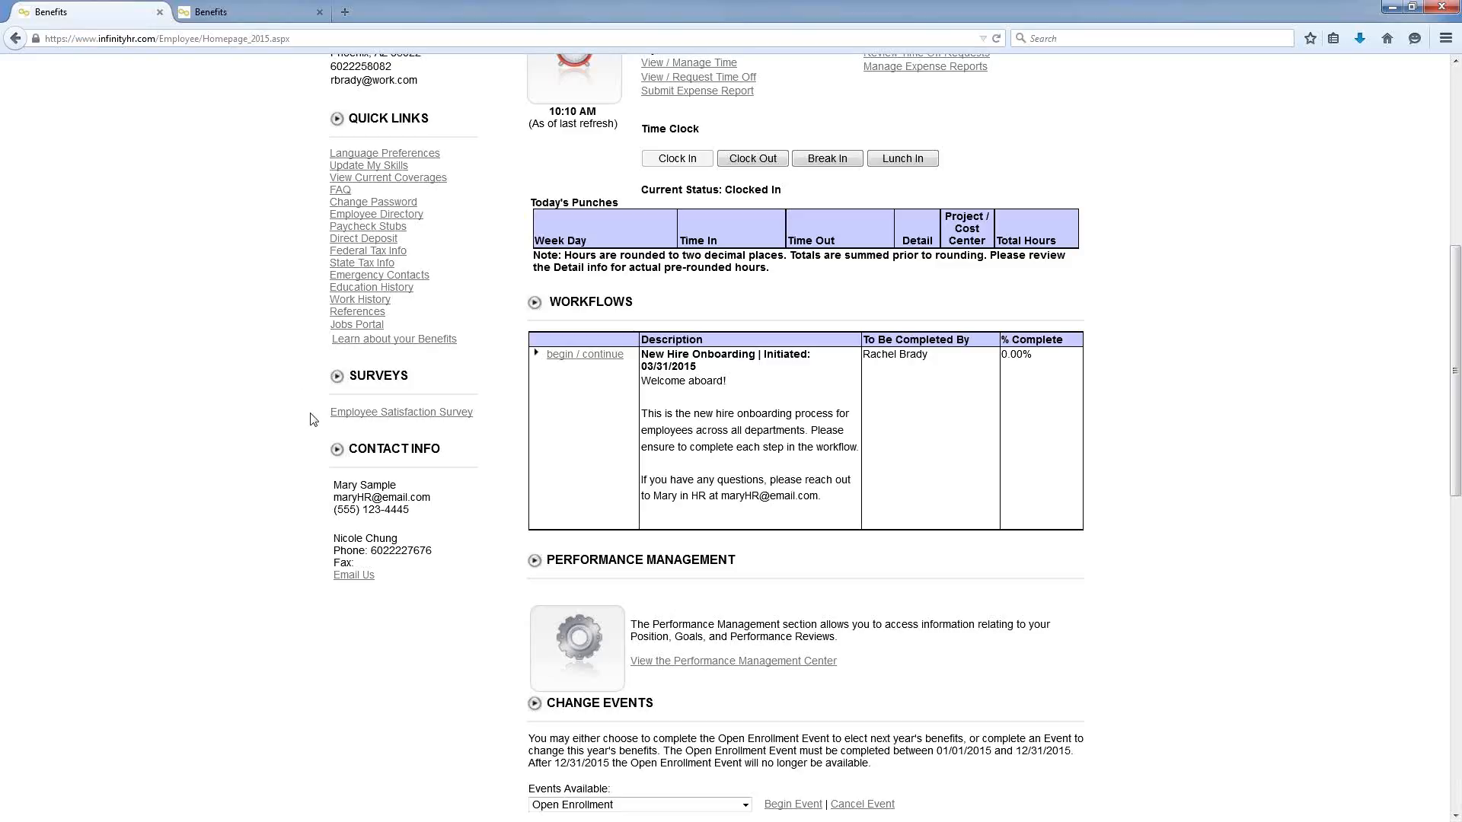
pyautogui.click(339, 418)
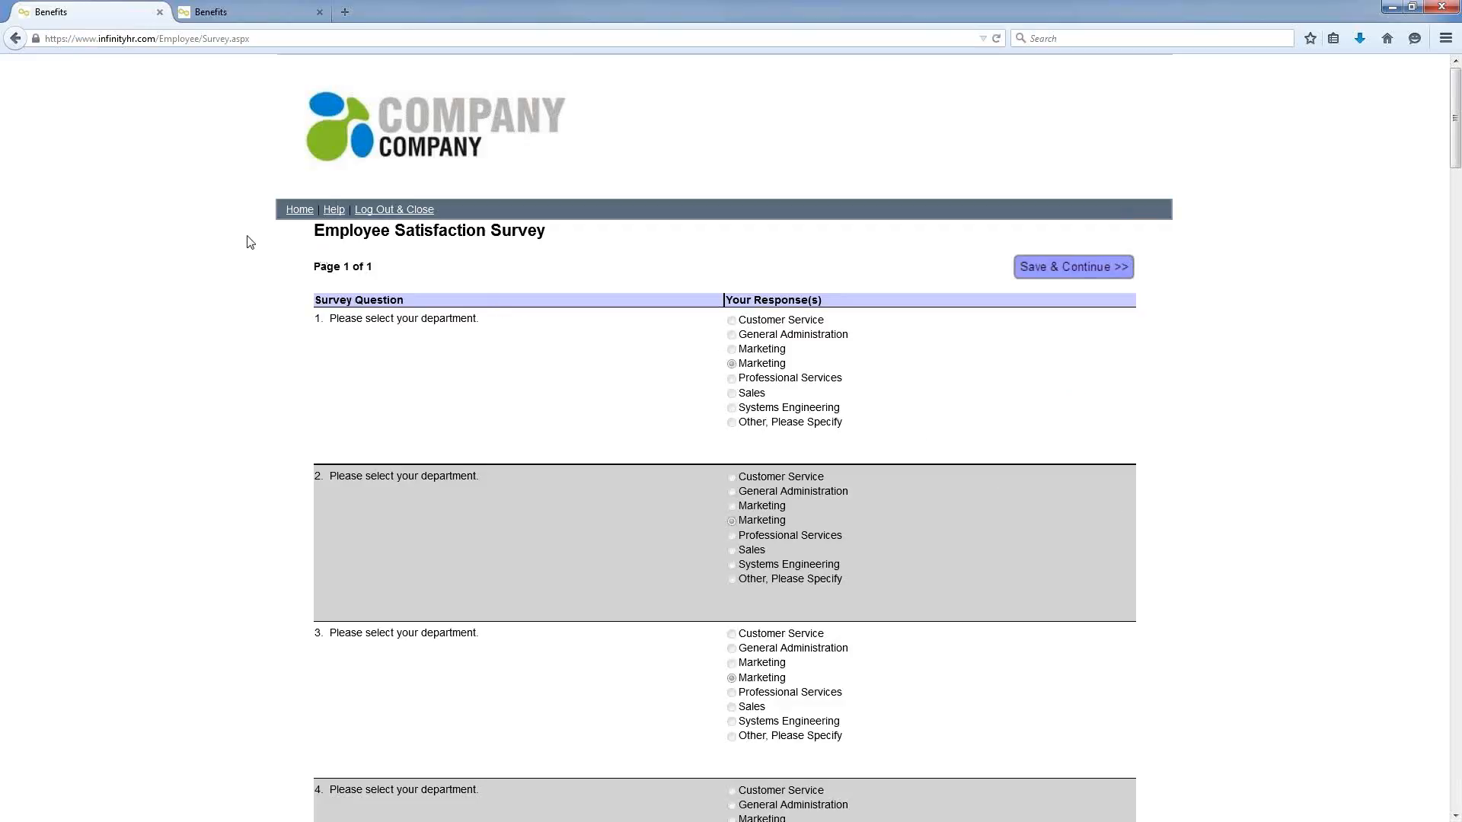
# Step: Return Home from the survey and scroll to the Documents and Employee Wellness sections
pyautogui.click(293, 216)
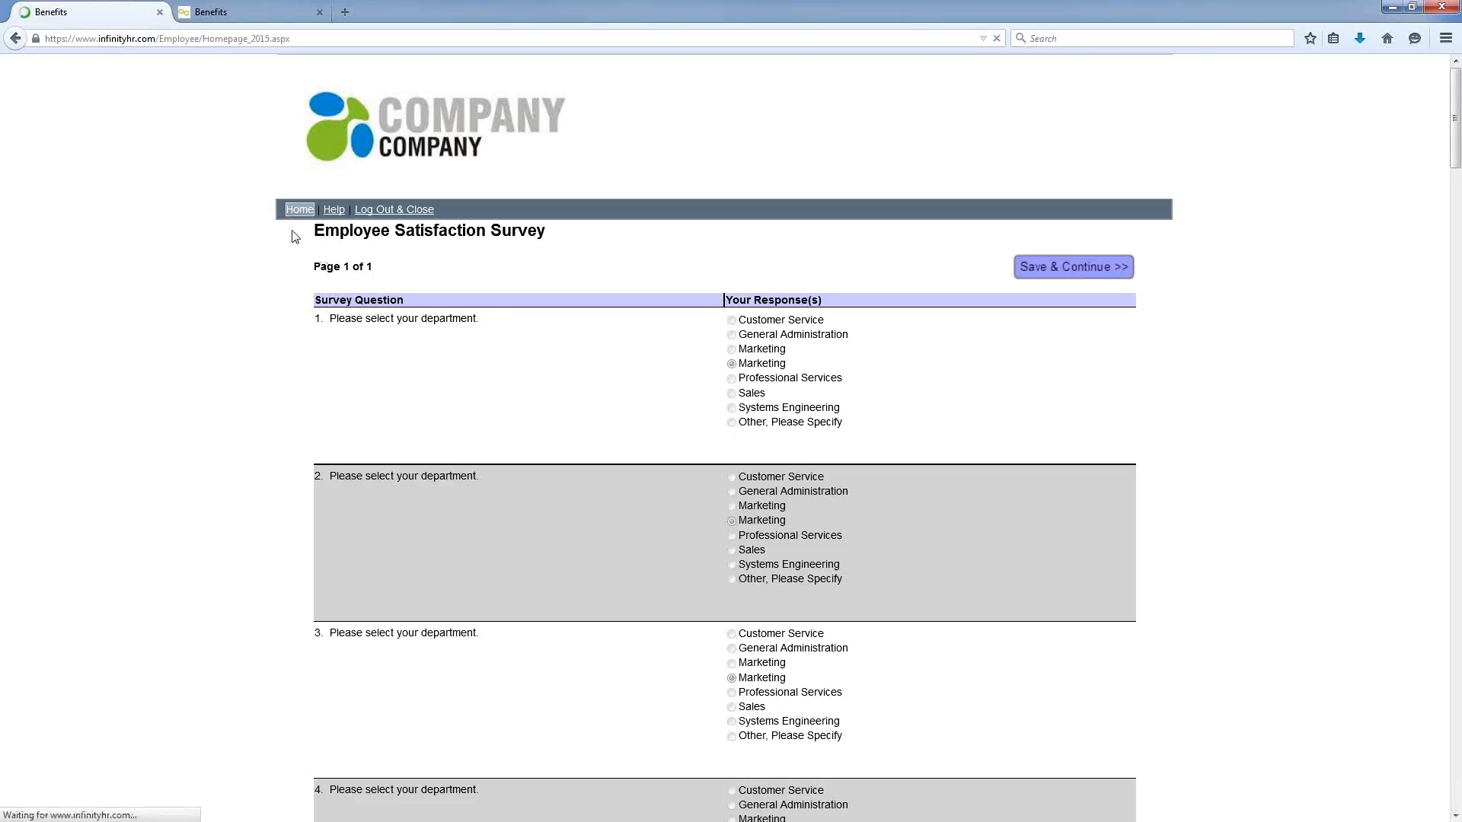
pyautogui.scroll(-6, 306, 396)
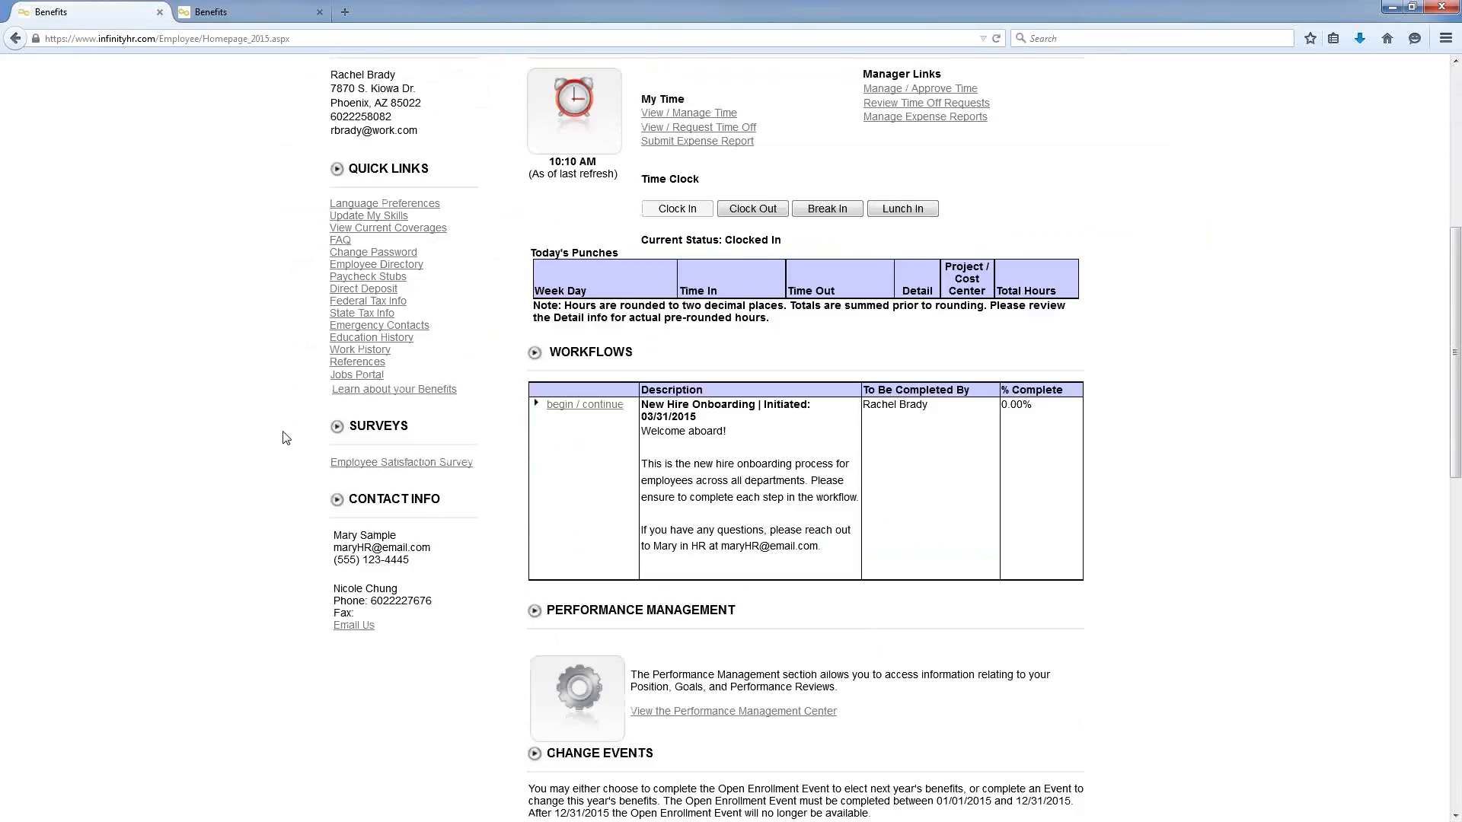
pyautogui.scroll(-10, 285, 441)
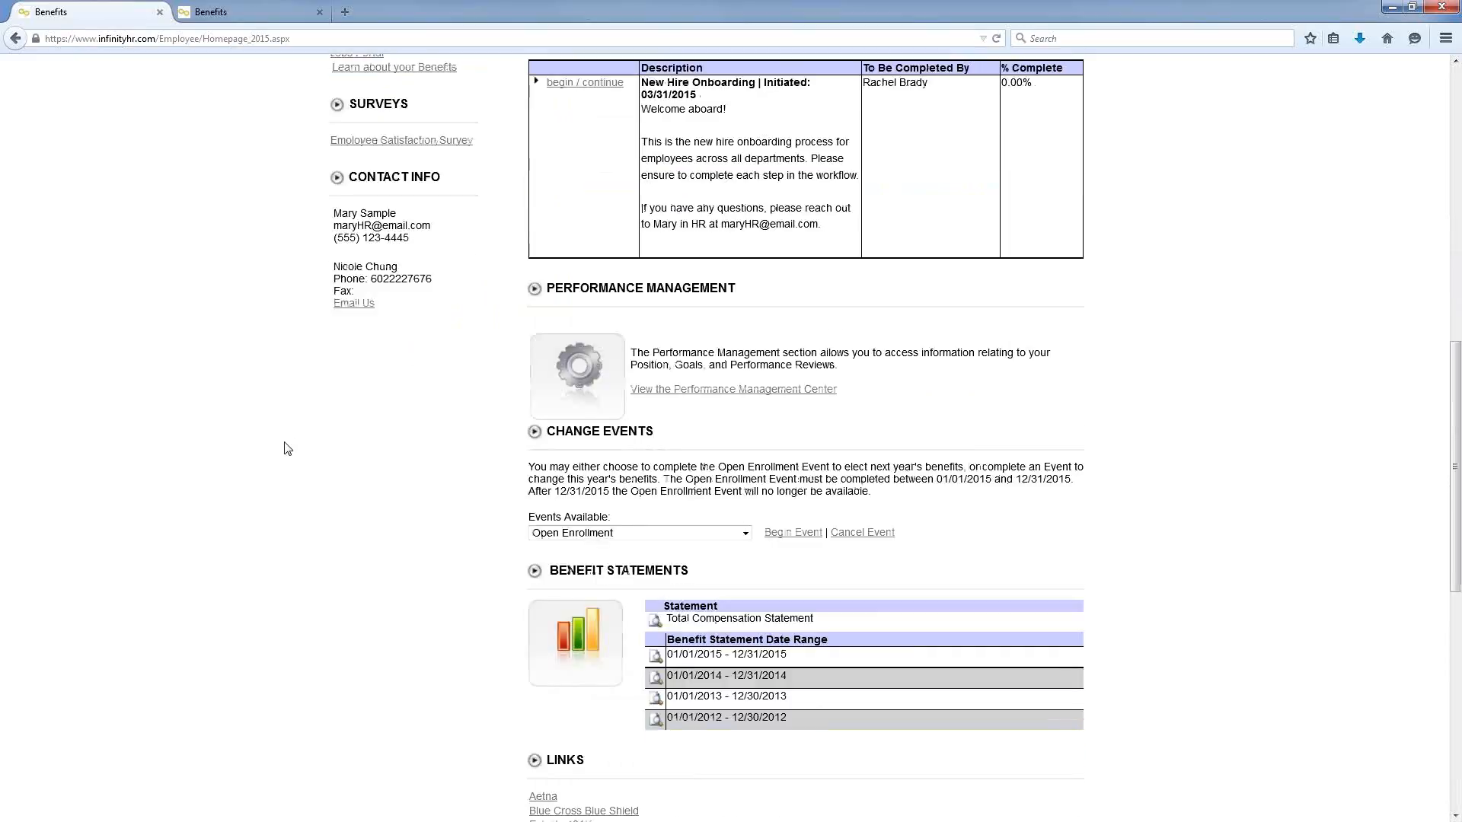
pyautogui.scroll(-1, 286, 449)
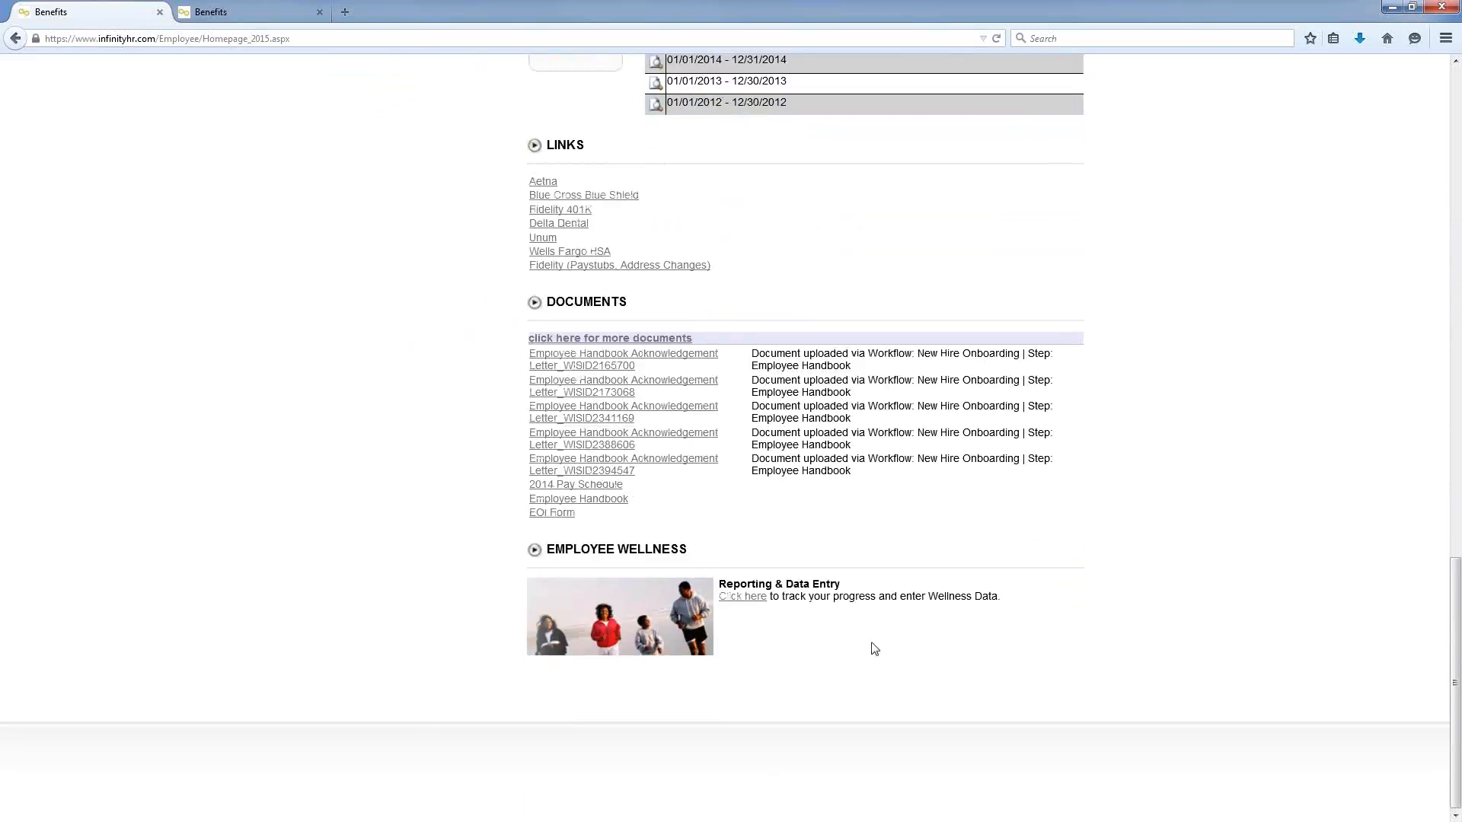
pyautogui.click(752, 602)
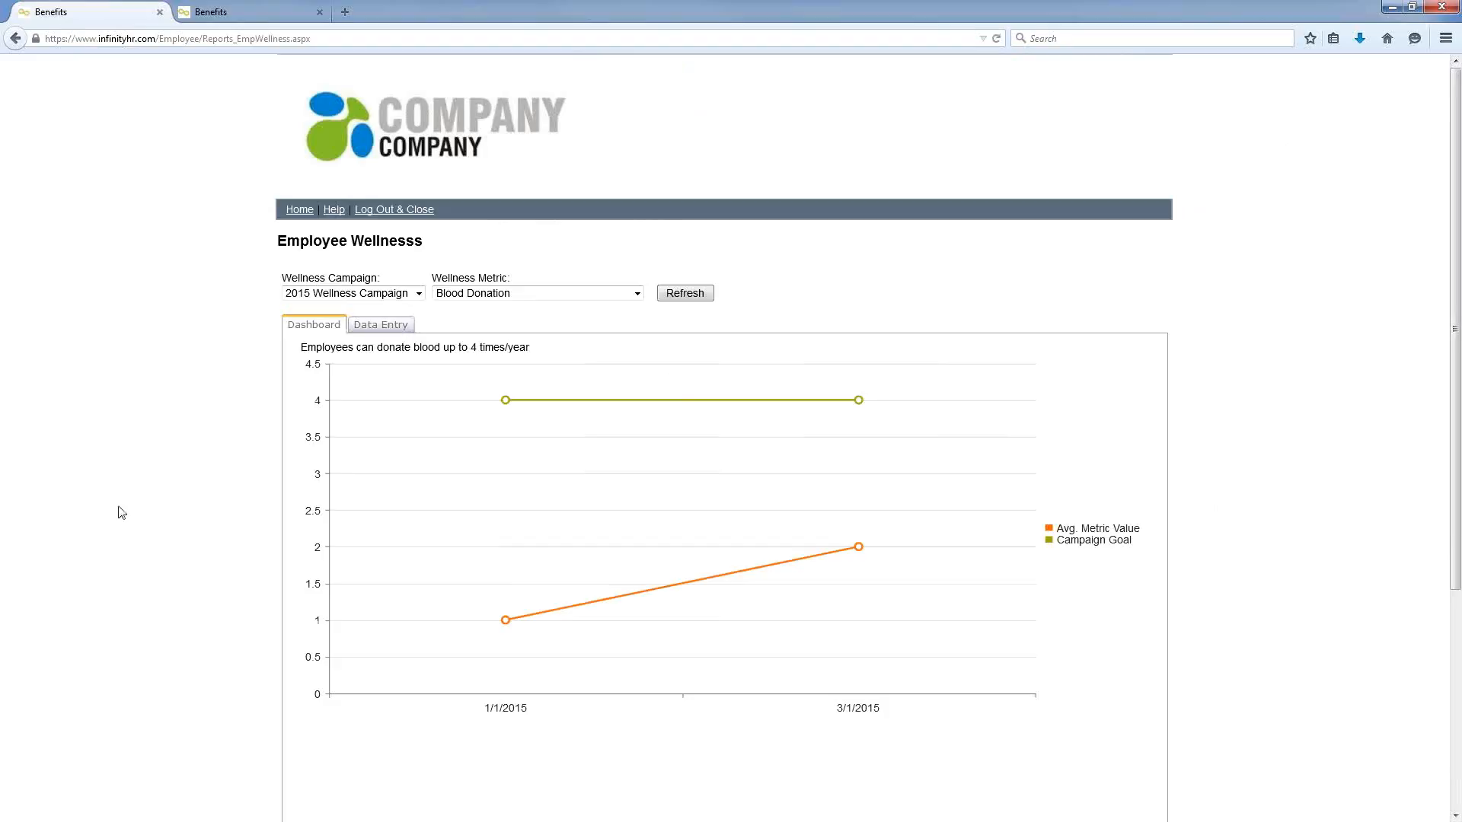
pyautogui.click(637, 293)
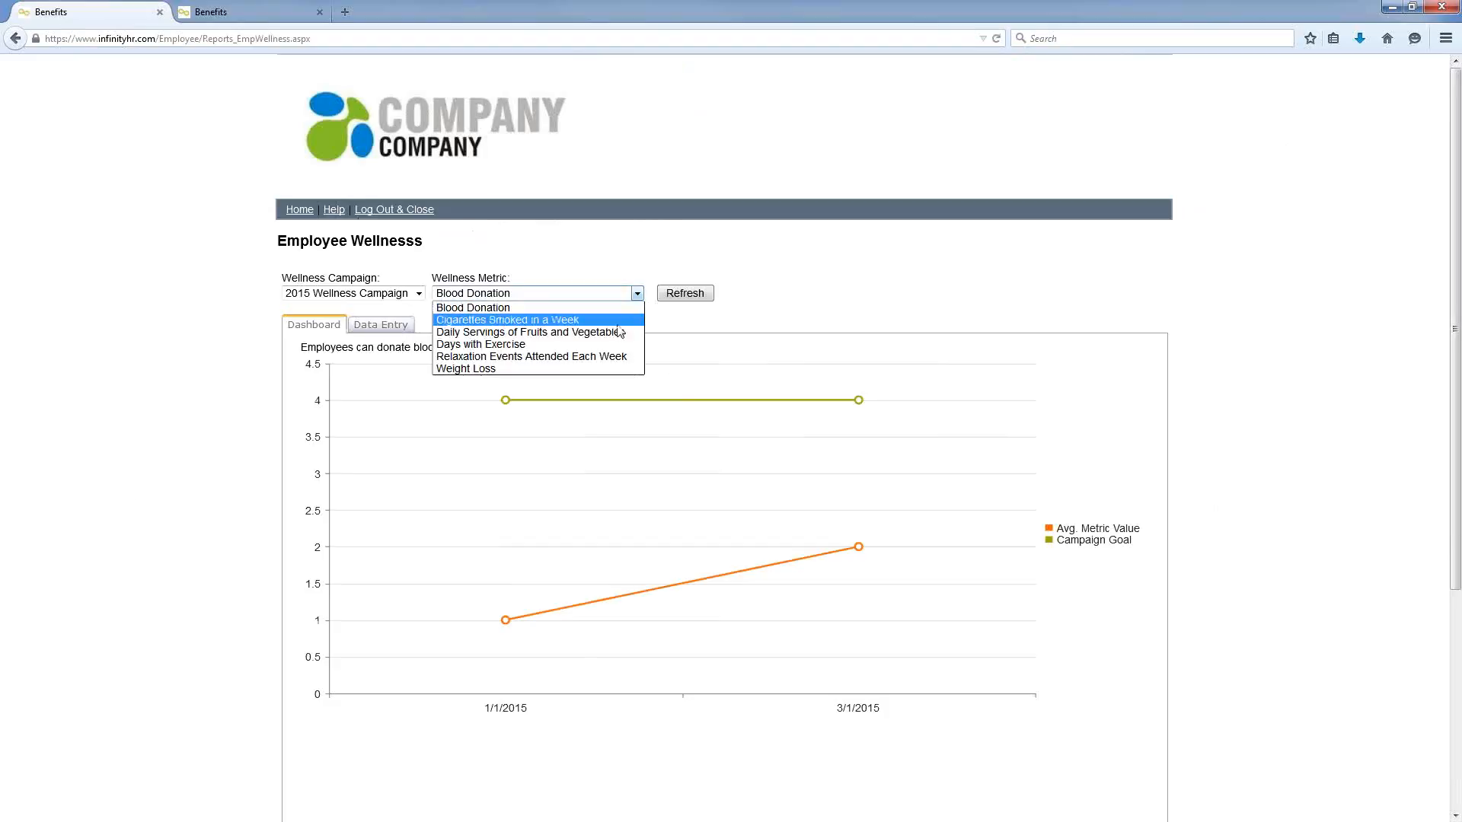
pyautogui.click(617, 325)
pyautogui.click(665, 294)
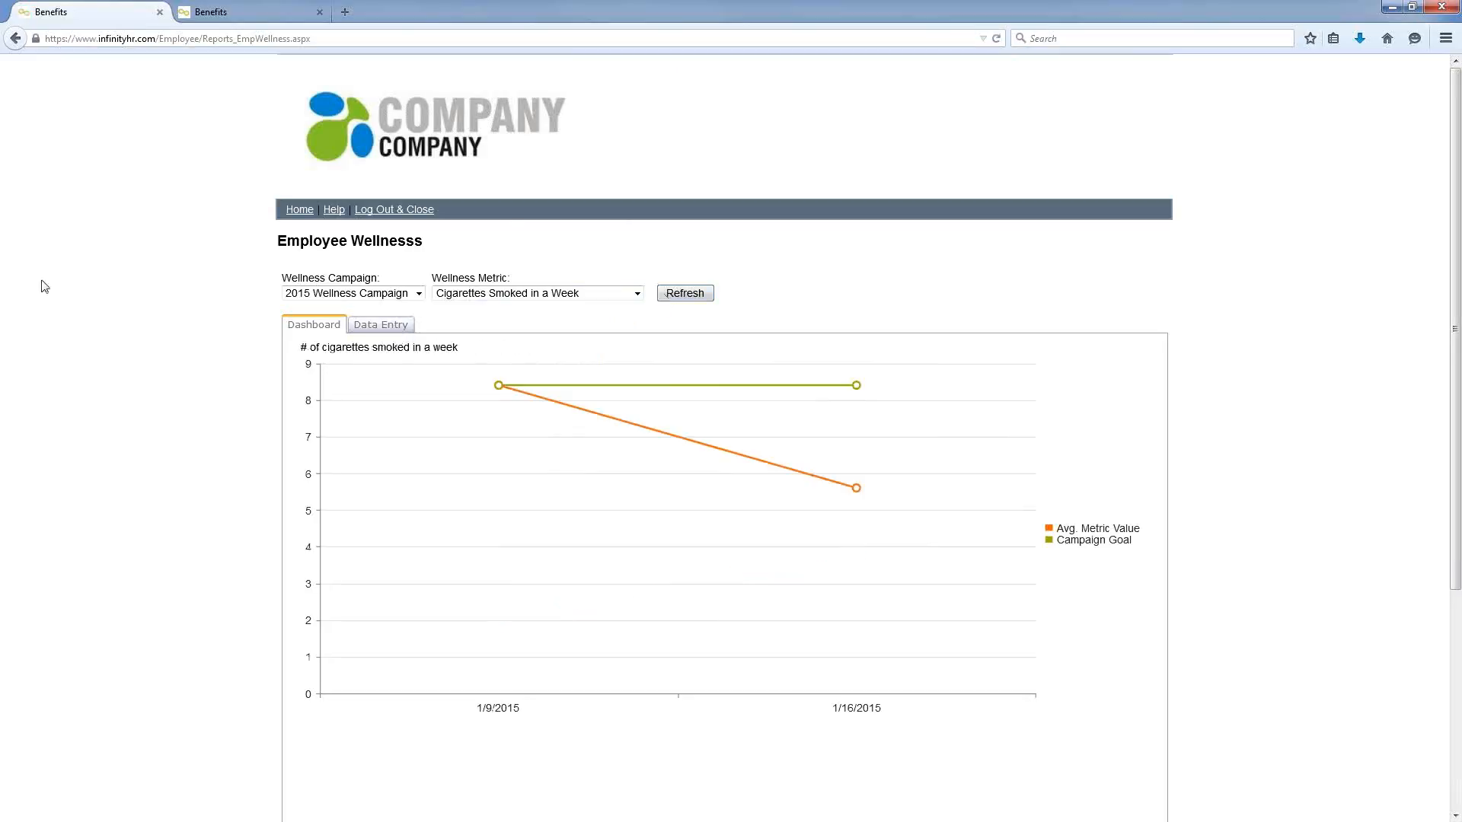
pyautogui.click(364, 324)
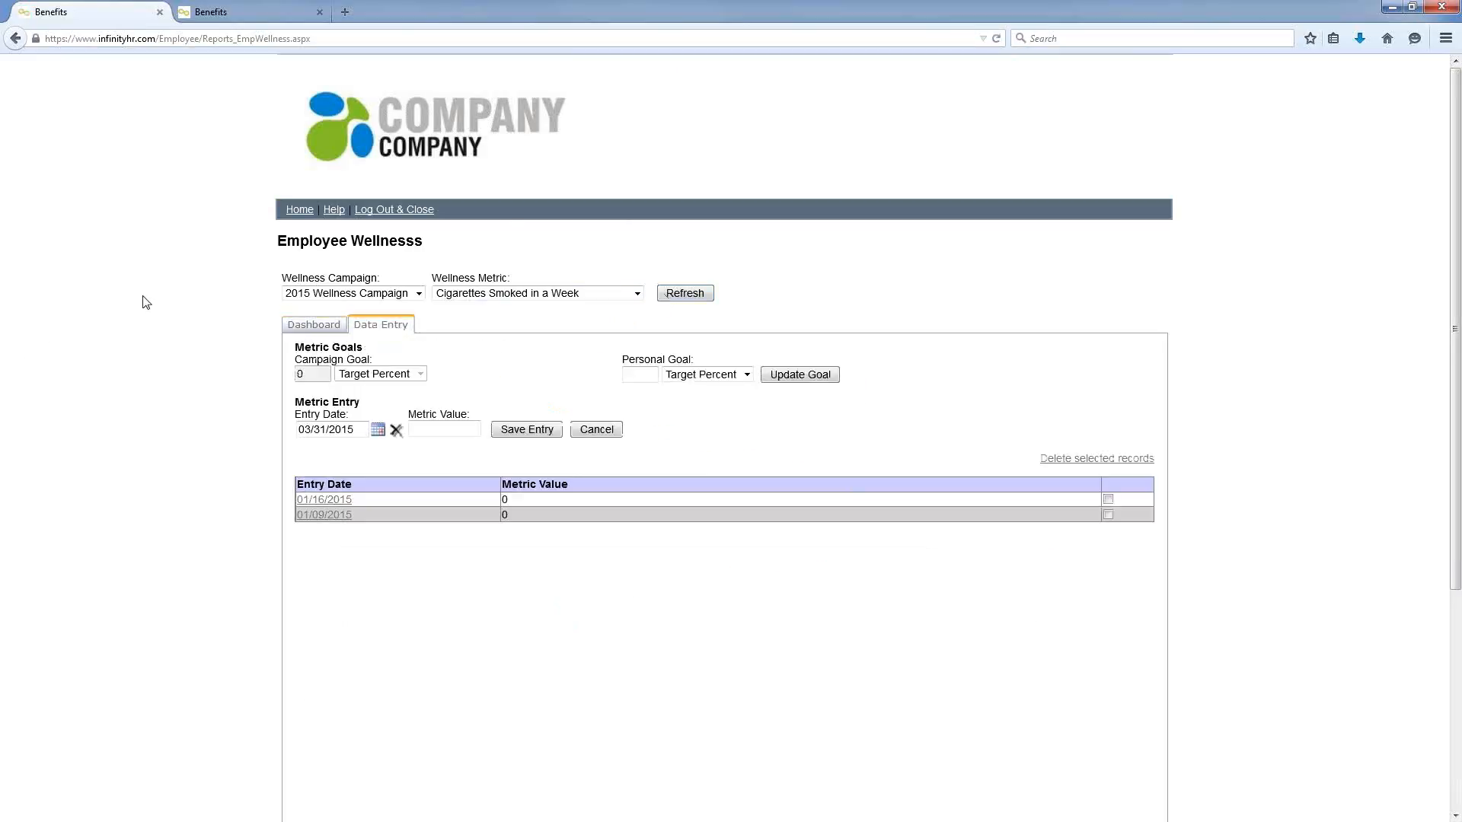
pyautogui.click(299, 209)
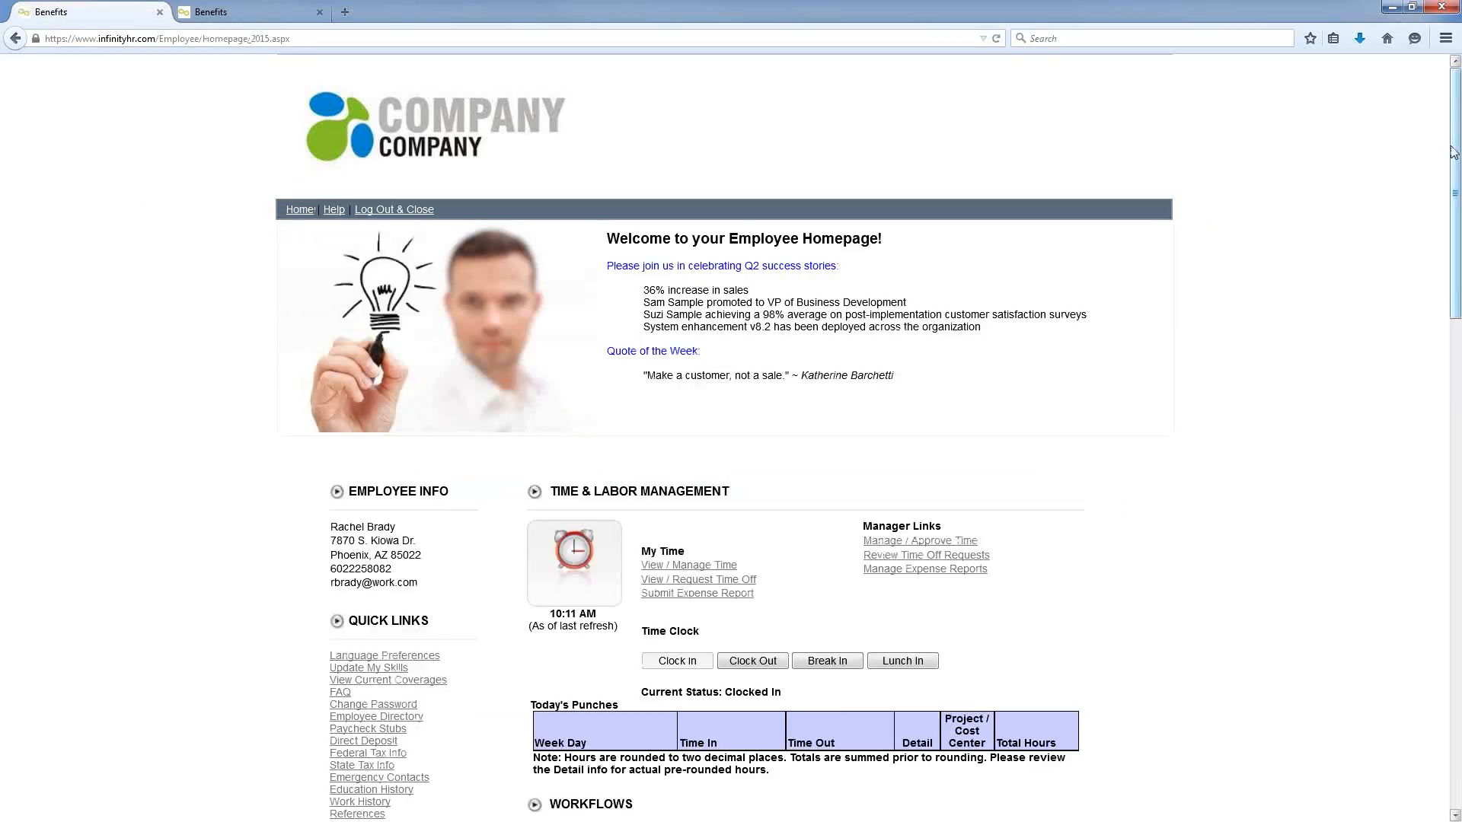
pyautogui.moveTo(1450, 142); pyautogui.dragTo(1421, 639)
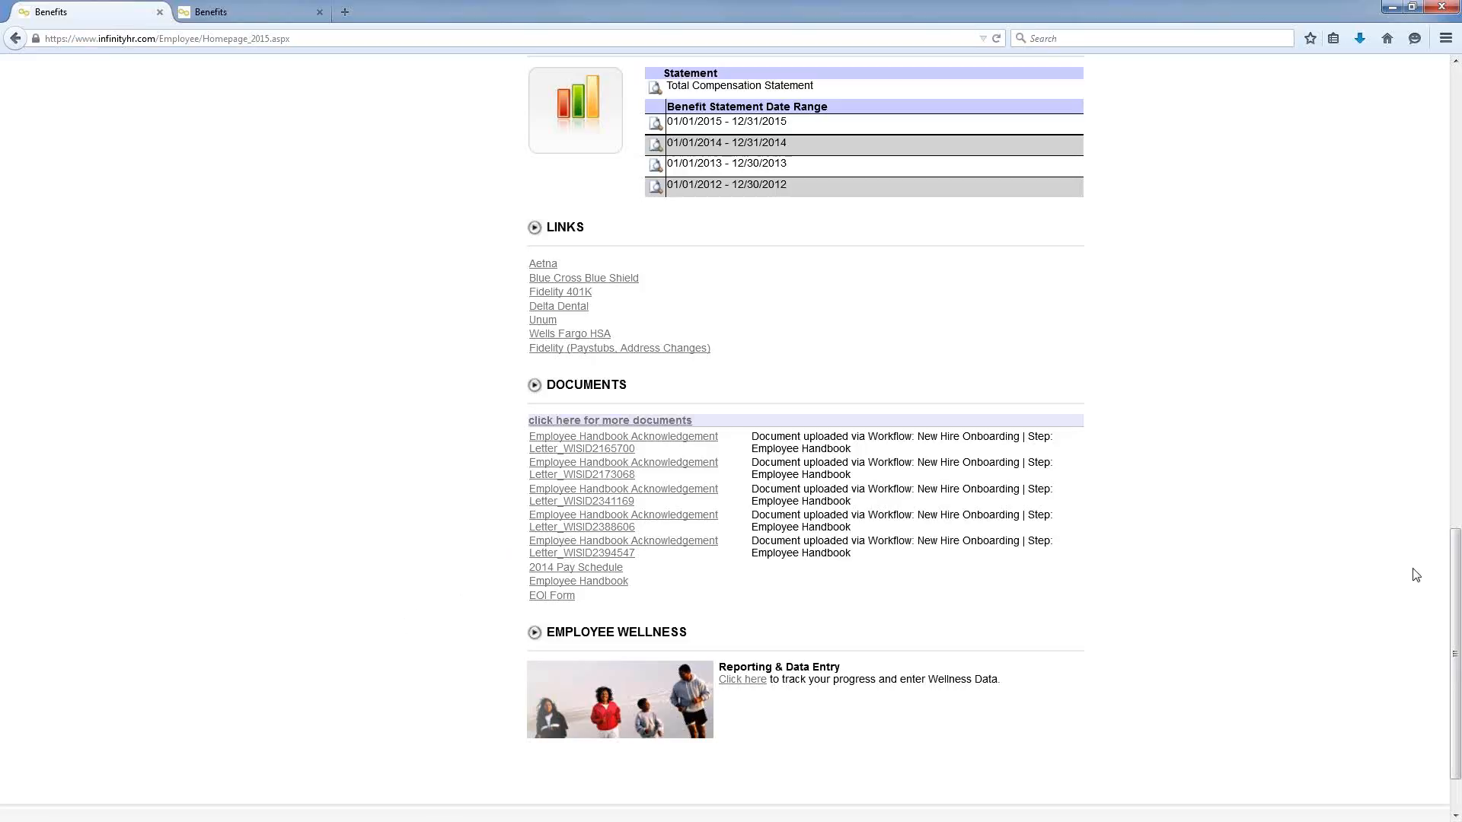
pyautogui.moveTo(1455, 550); pyautogui.dragTo(1455, 242)
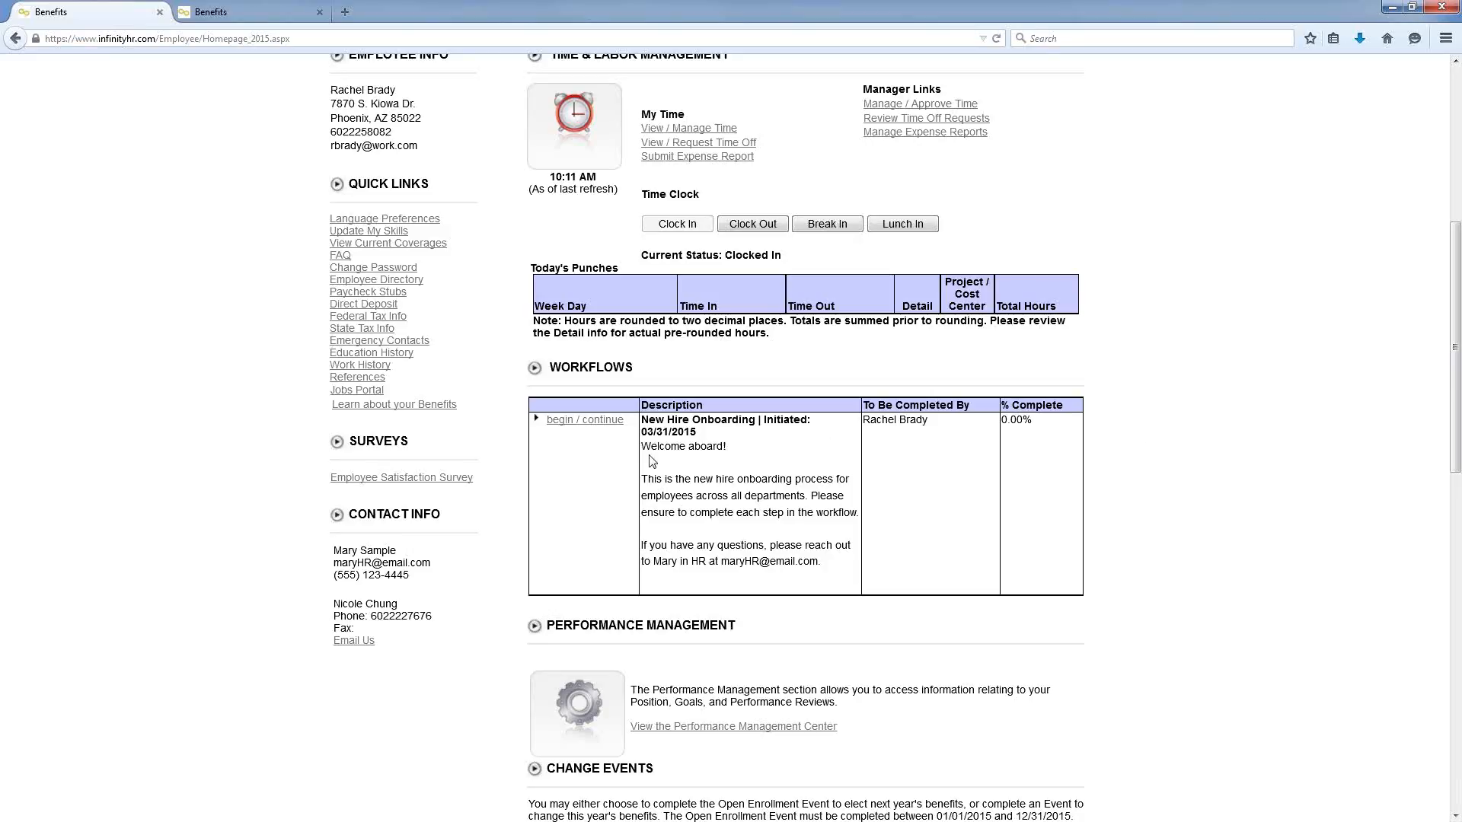
# Step: Continue New Hire Onboarding to the Employee Handbook Acknowledgement Letter awaiting signature
pyautogui.click(584, 422)
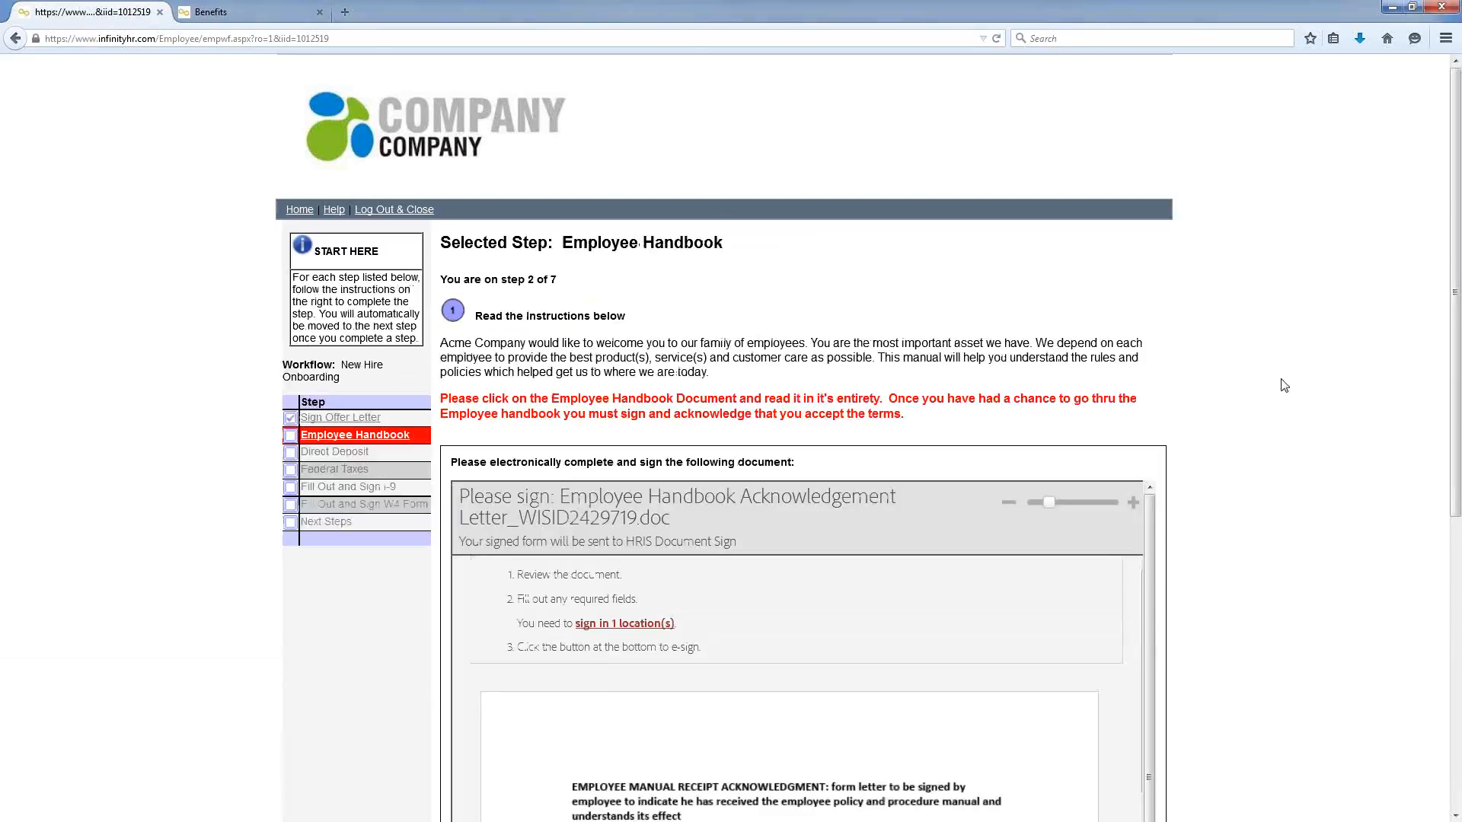
pyautogui.scroll(-5, 1284, 386)
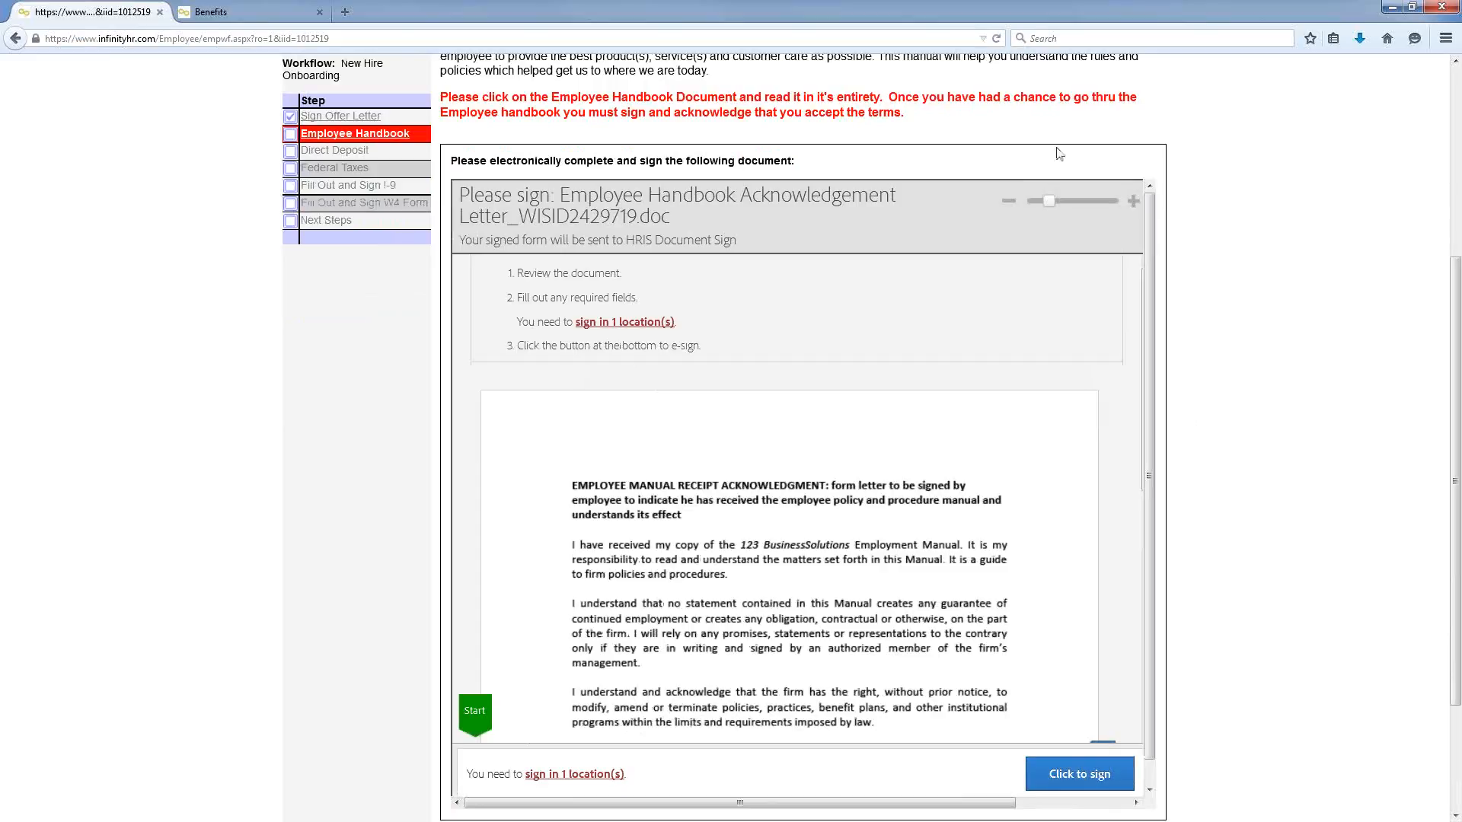
pyautogui.scroll(-3, 300, 554)
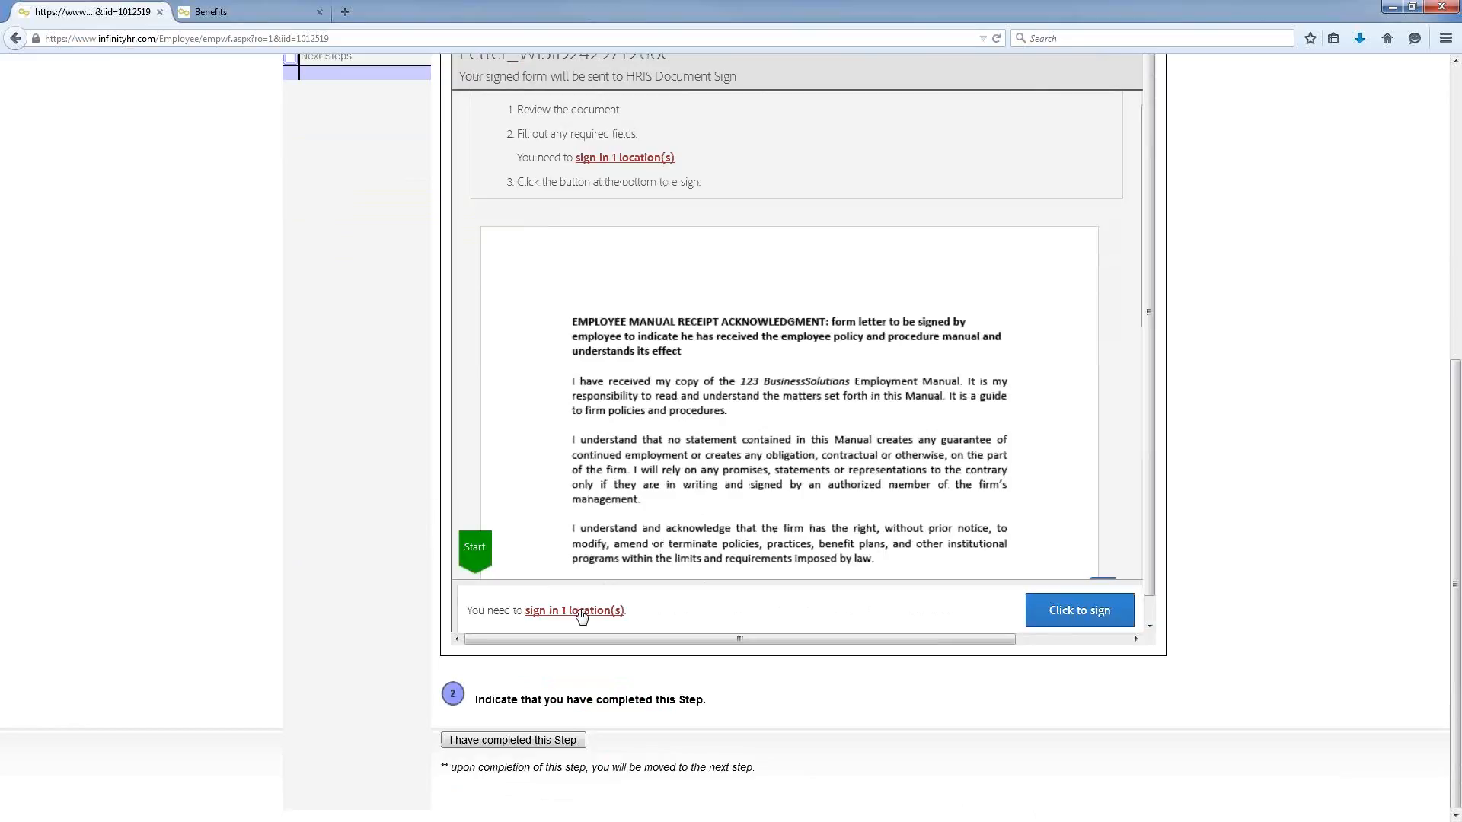
pyautogui.click(579, 611)
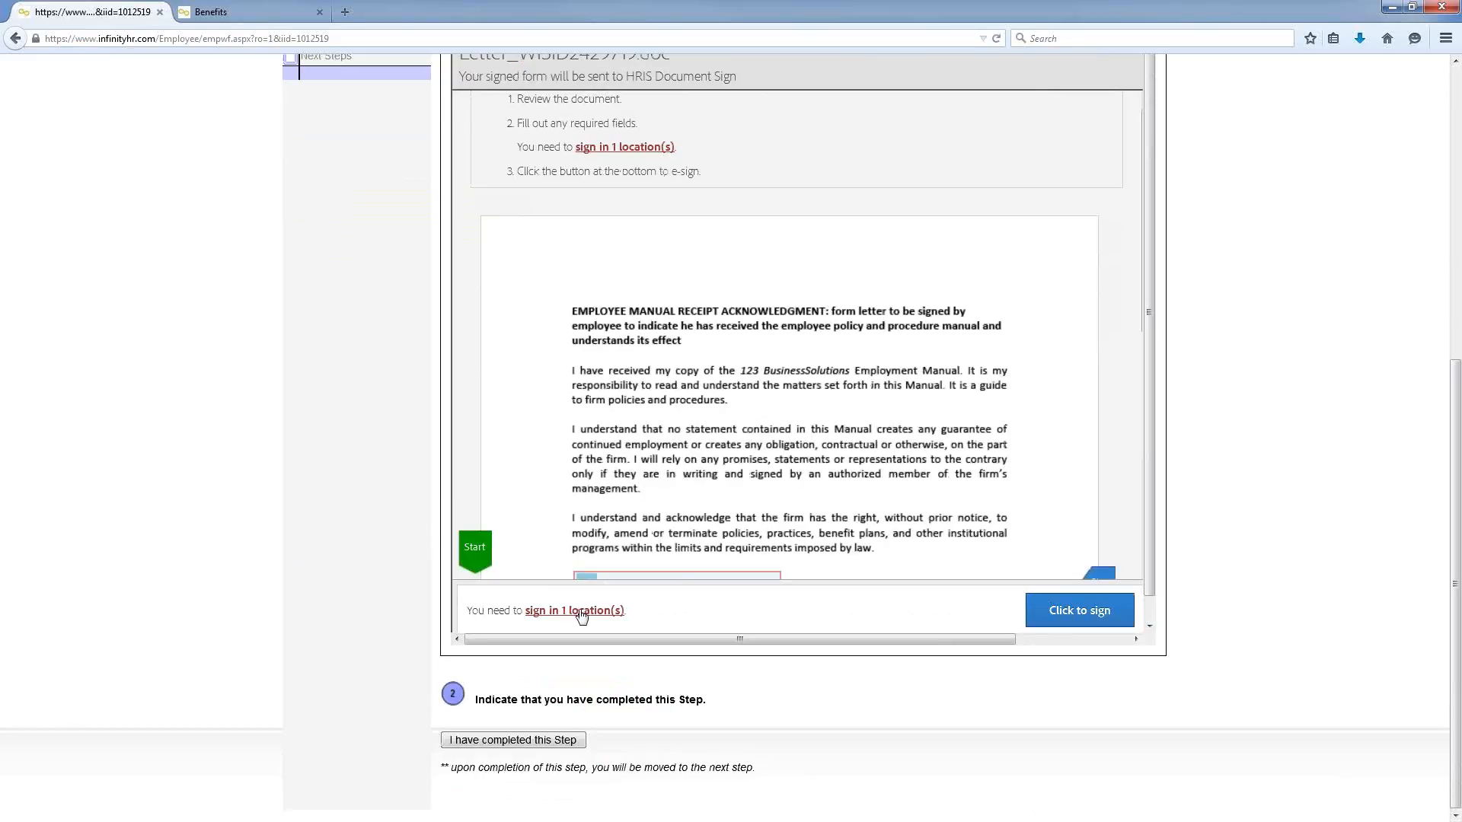
pyautogui.click(642, 348)
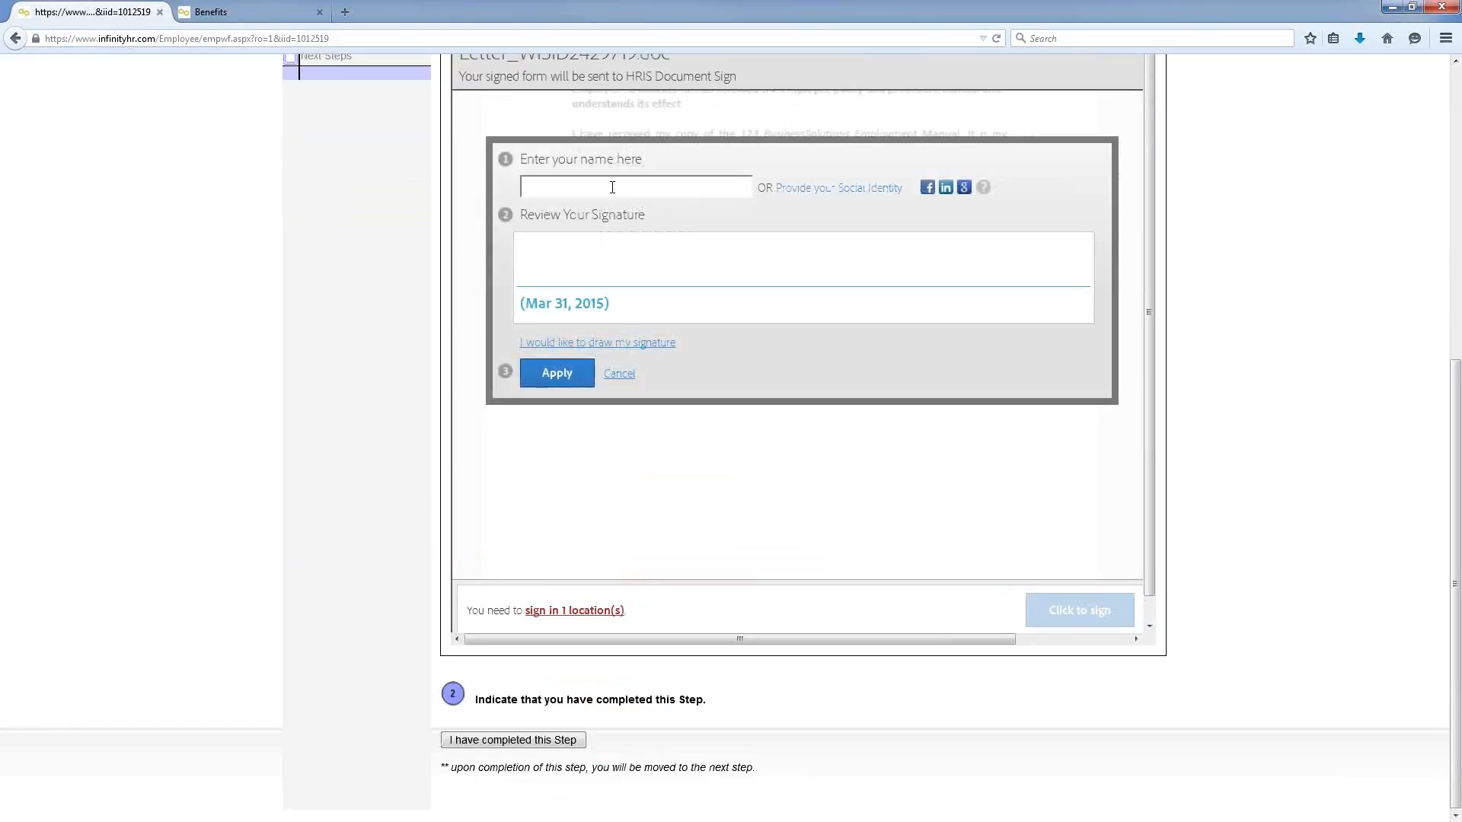
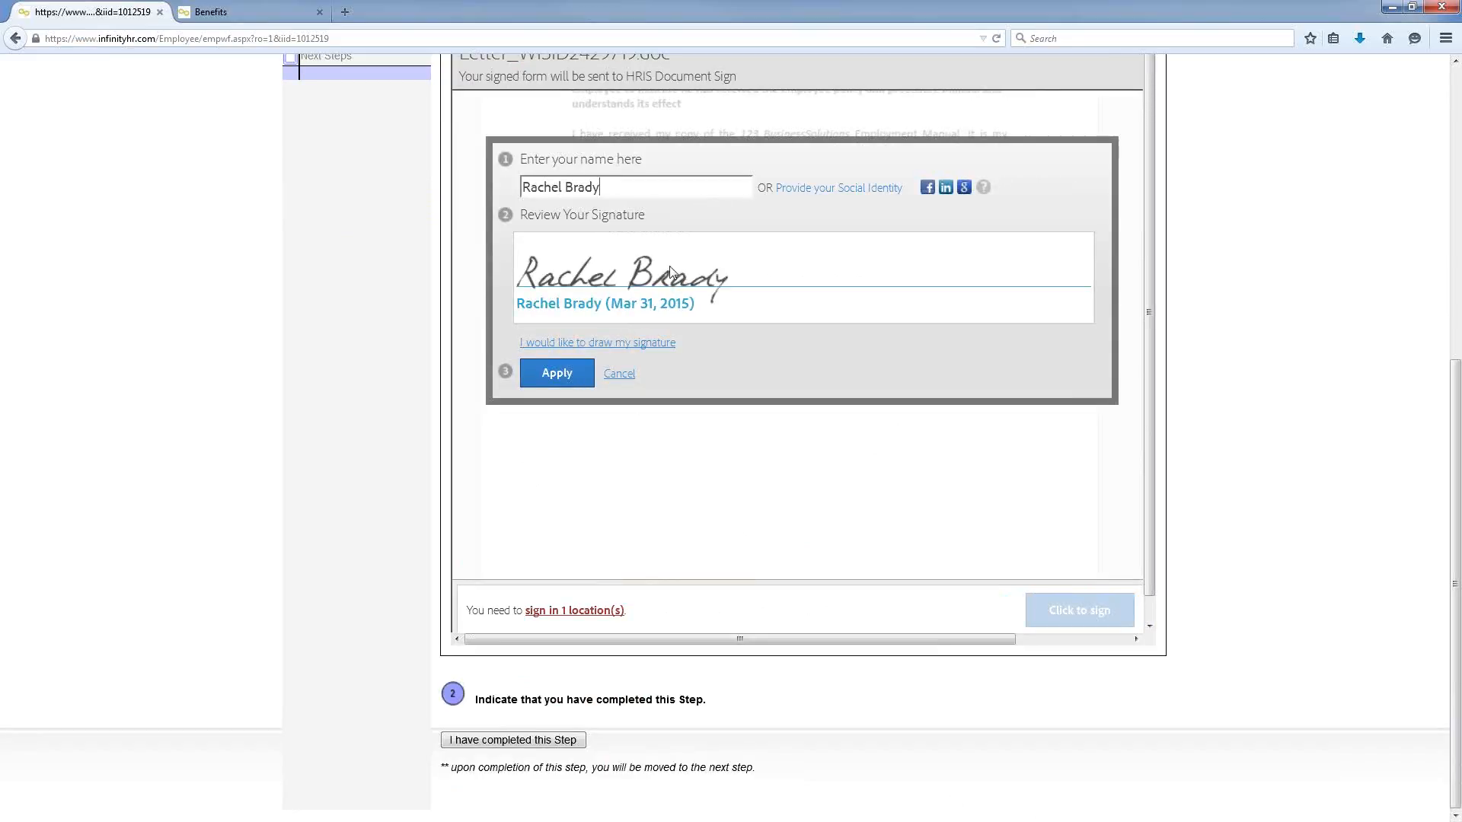
pyautogui.click(556, 373)
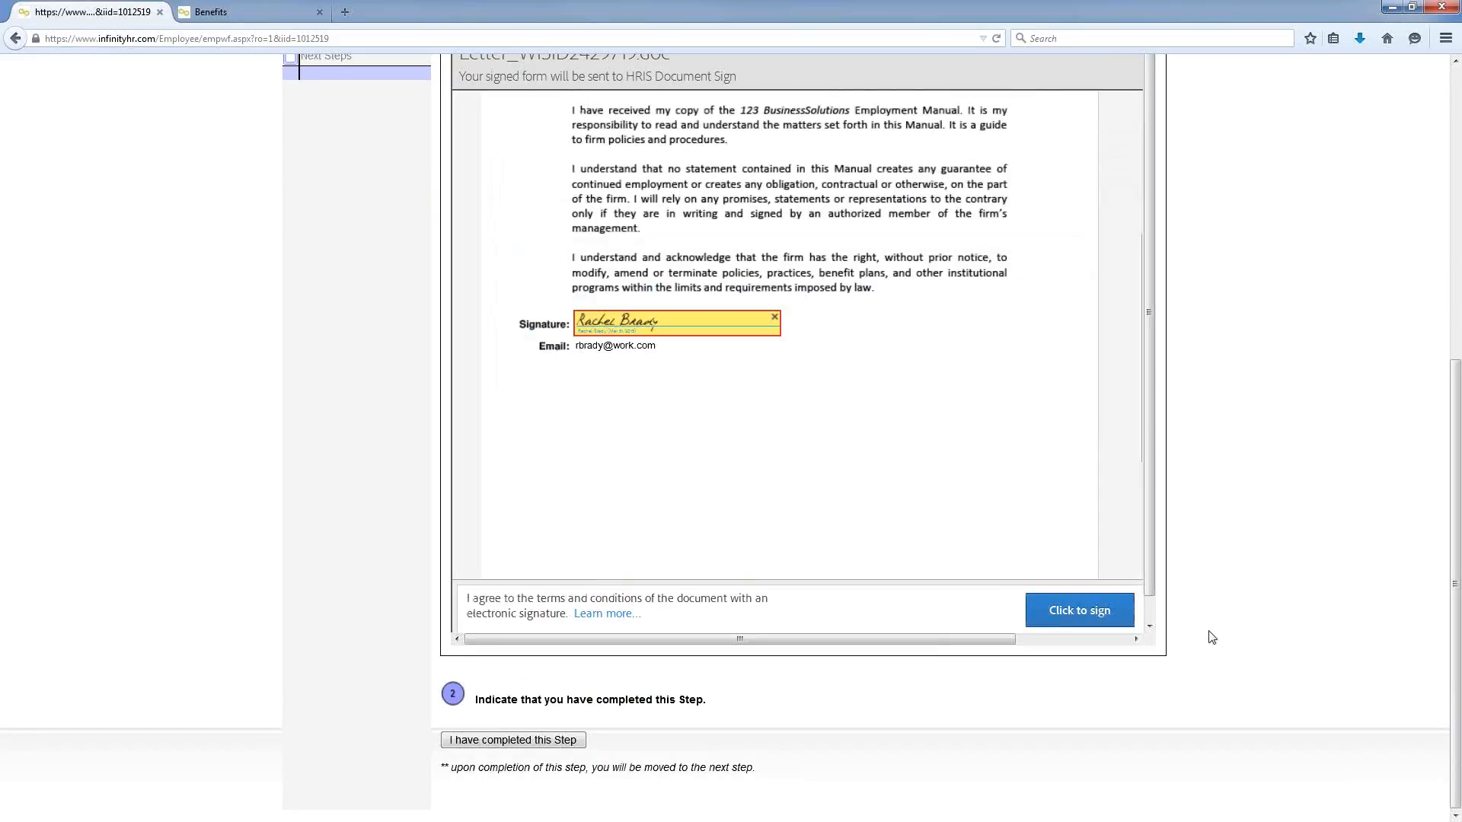
pyautogui.click(1088, 612)
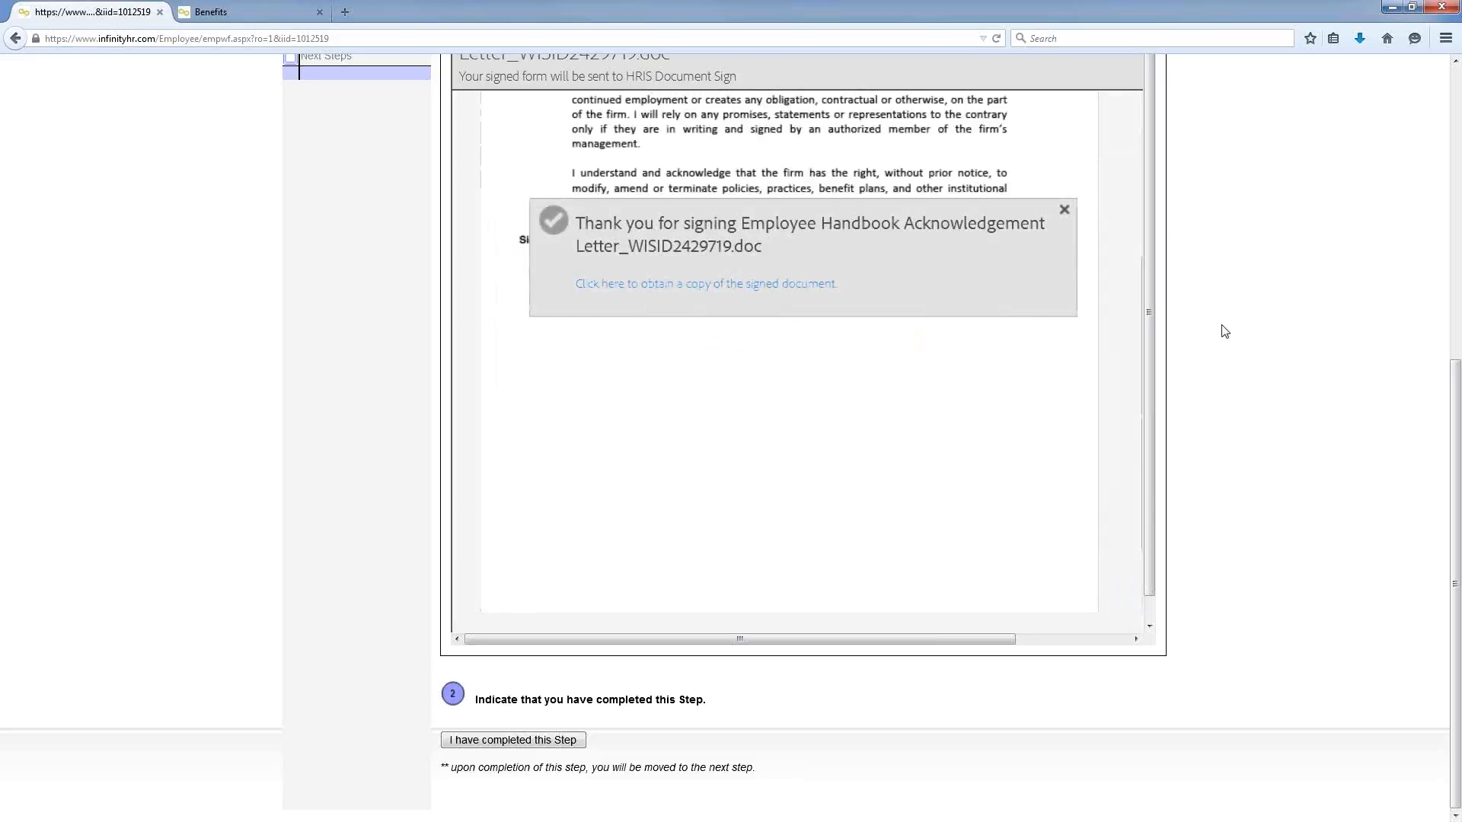
pyautogui.scroll(2, 1250, 341)
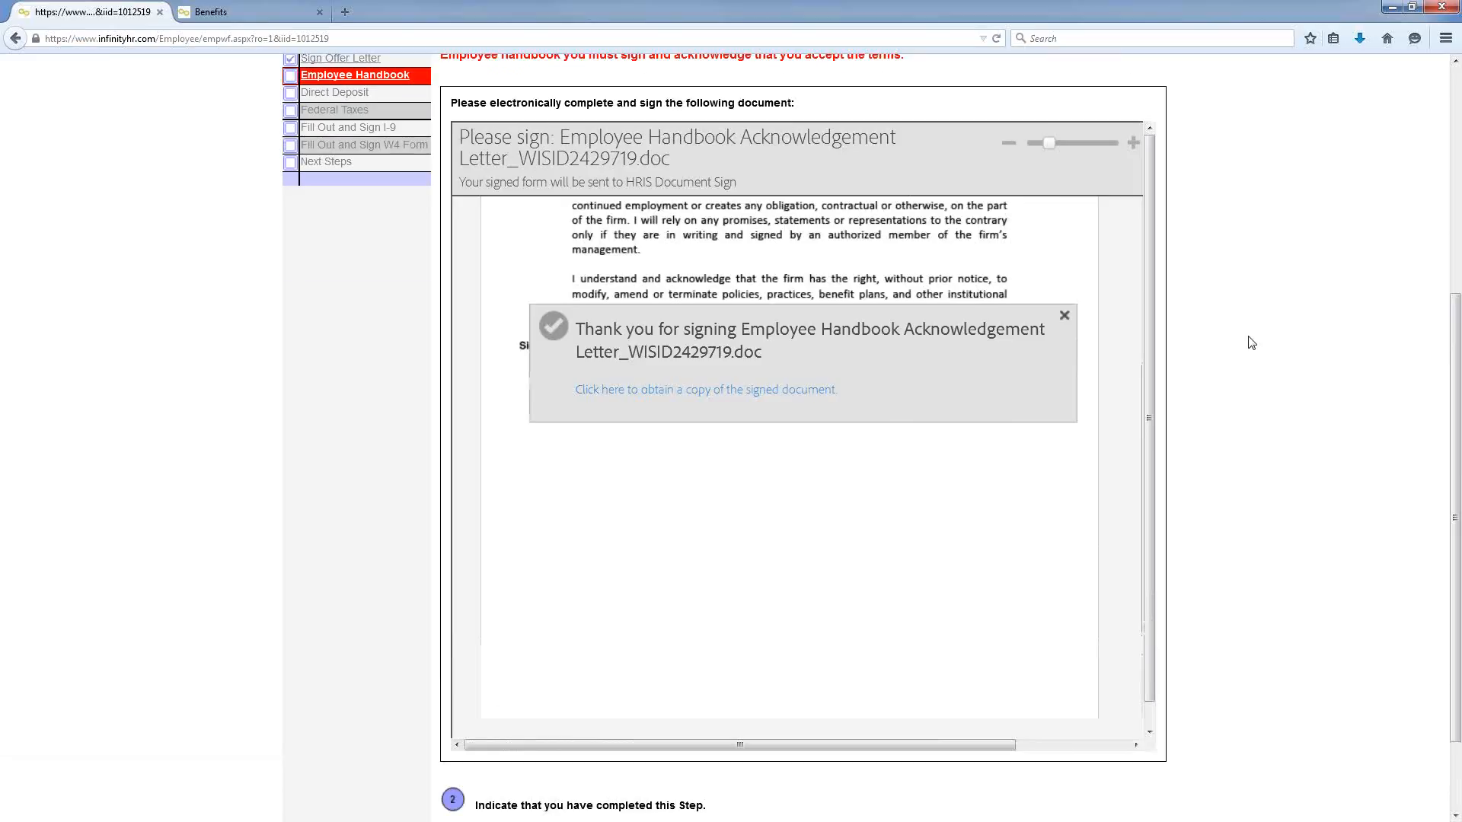
pyautogui.scroll(4, 1223, 252)
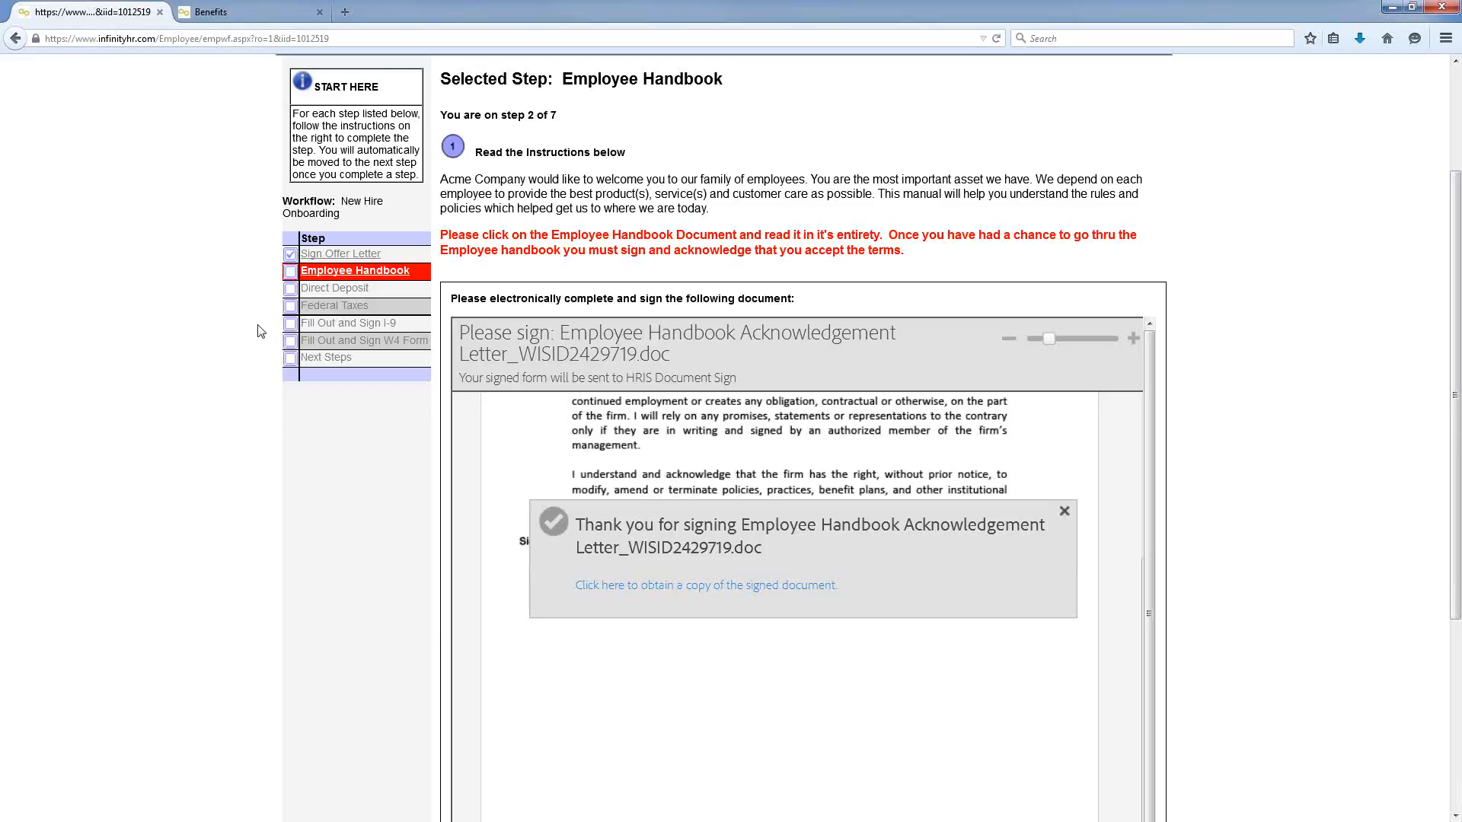
pyautogui.scroll(3, 263, 333)
# Step: Return to the Employee Homepage and scroll down to its Change Events section
pyautogui.click(299, 209)
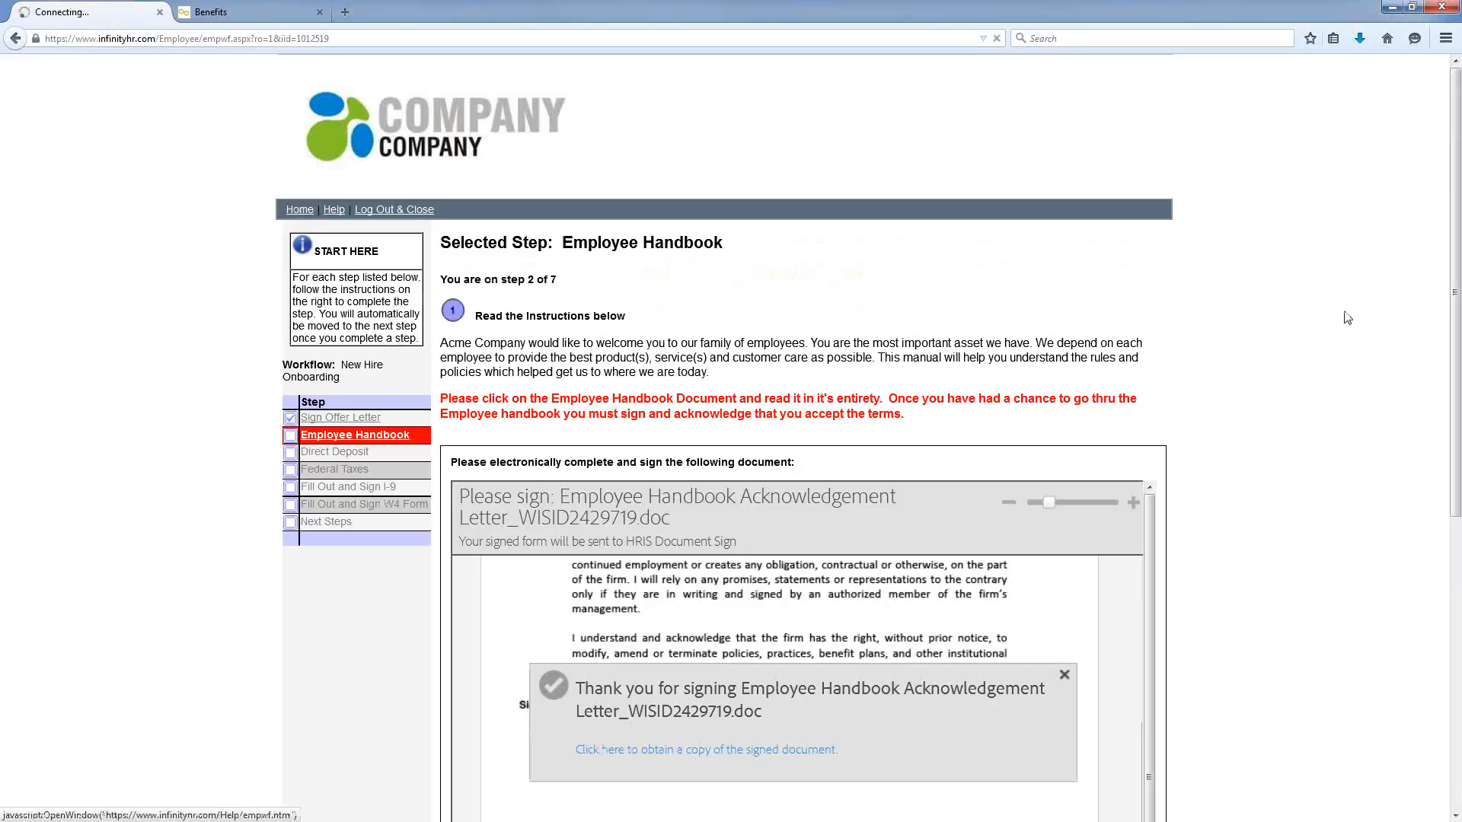
pyautogui.scroll(-5, 1455, 251)
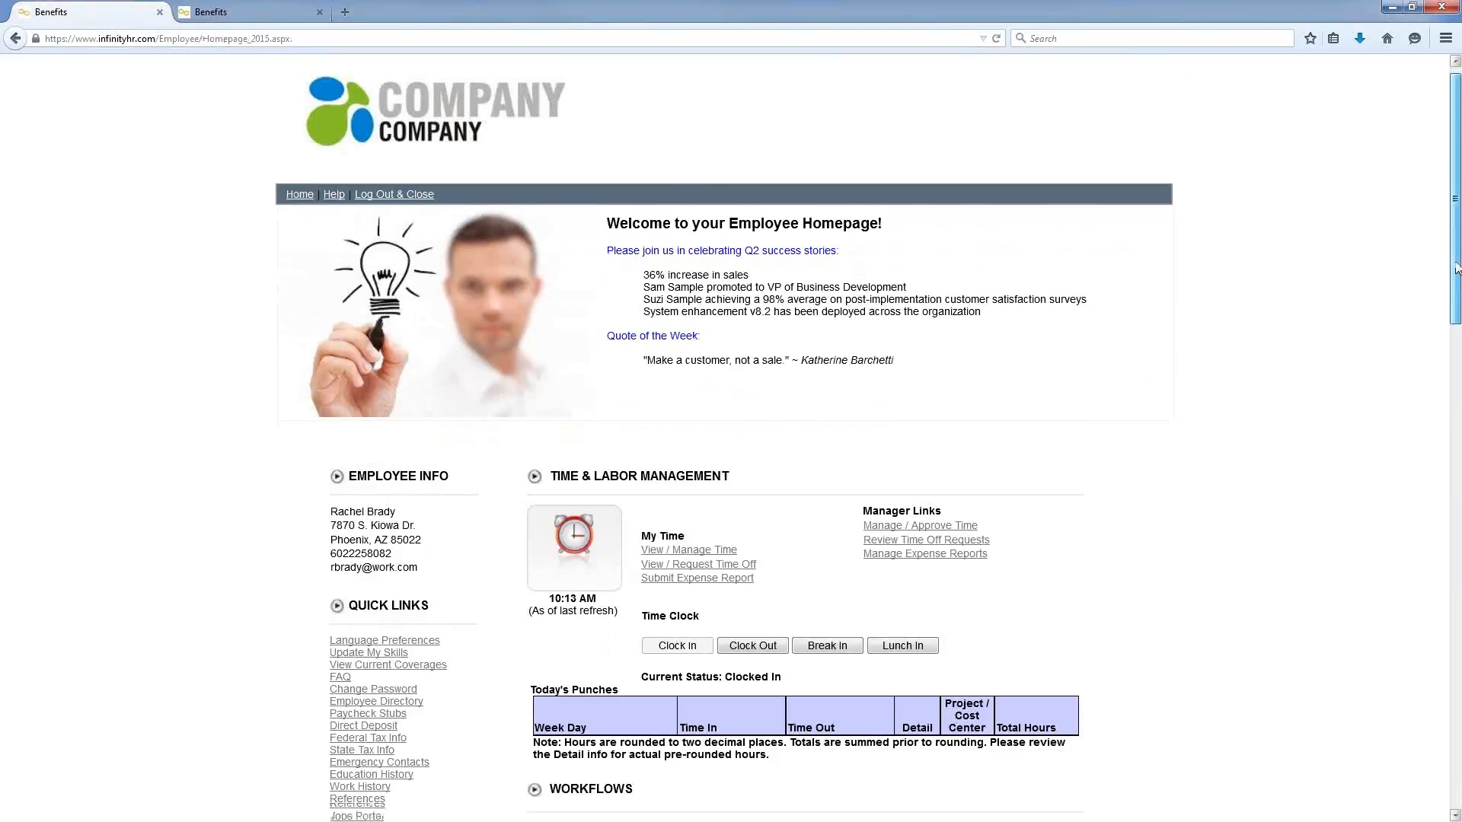
pyautogui.scroll(-1, 1446, 365)
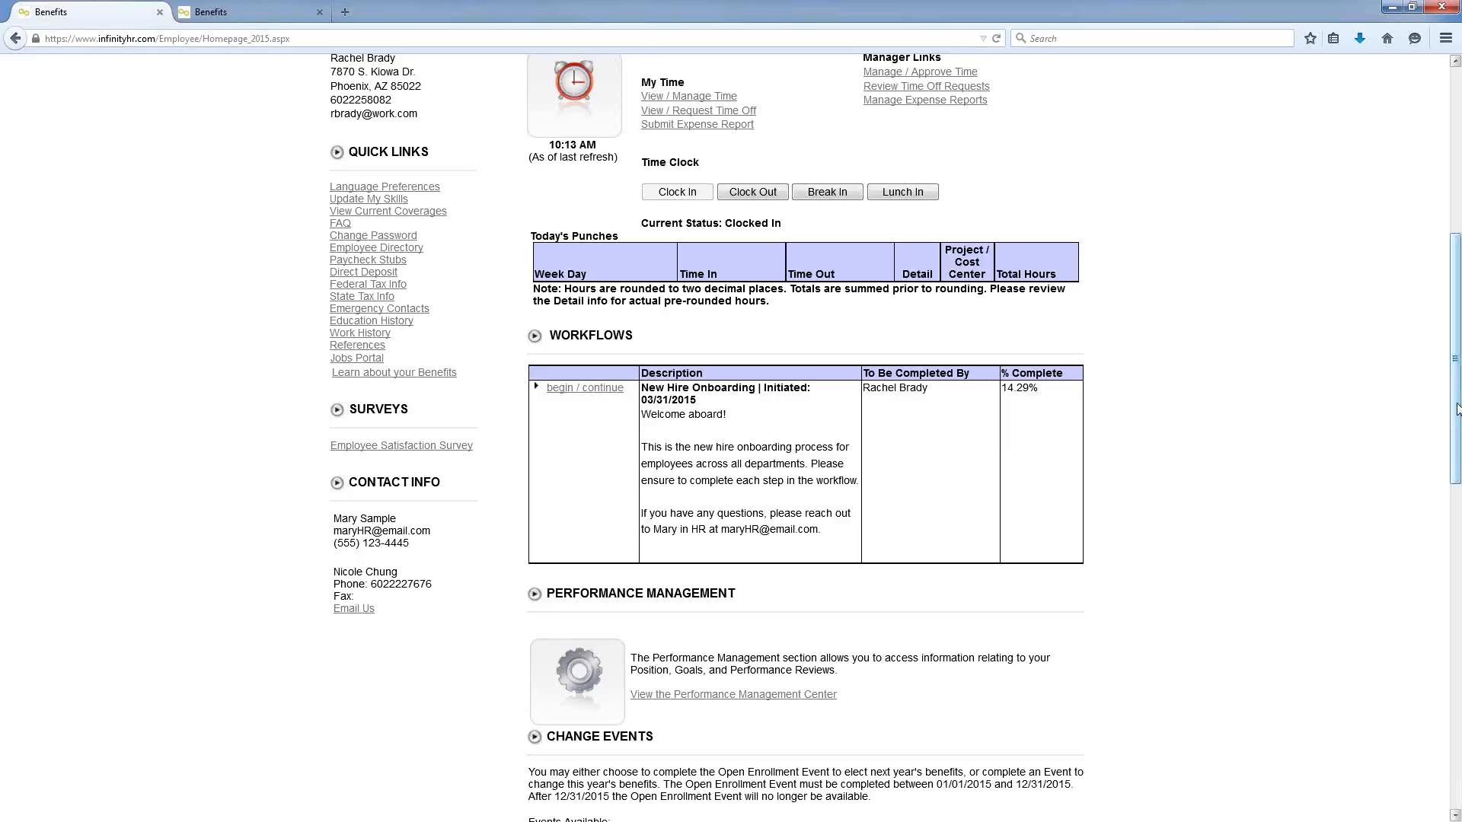
pyautogui.moveTo(1456, 408); pyautogui.dragTo(1445, 563)
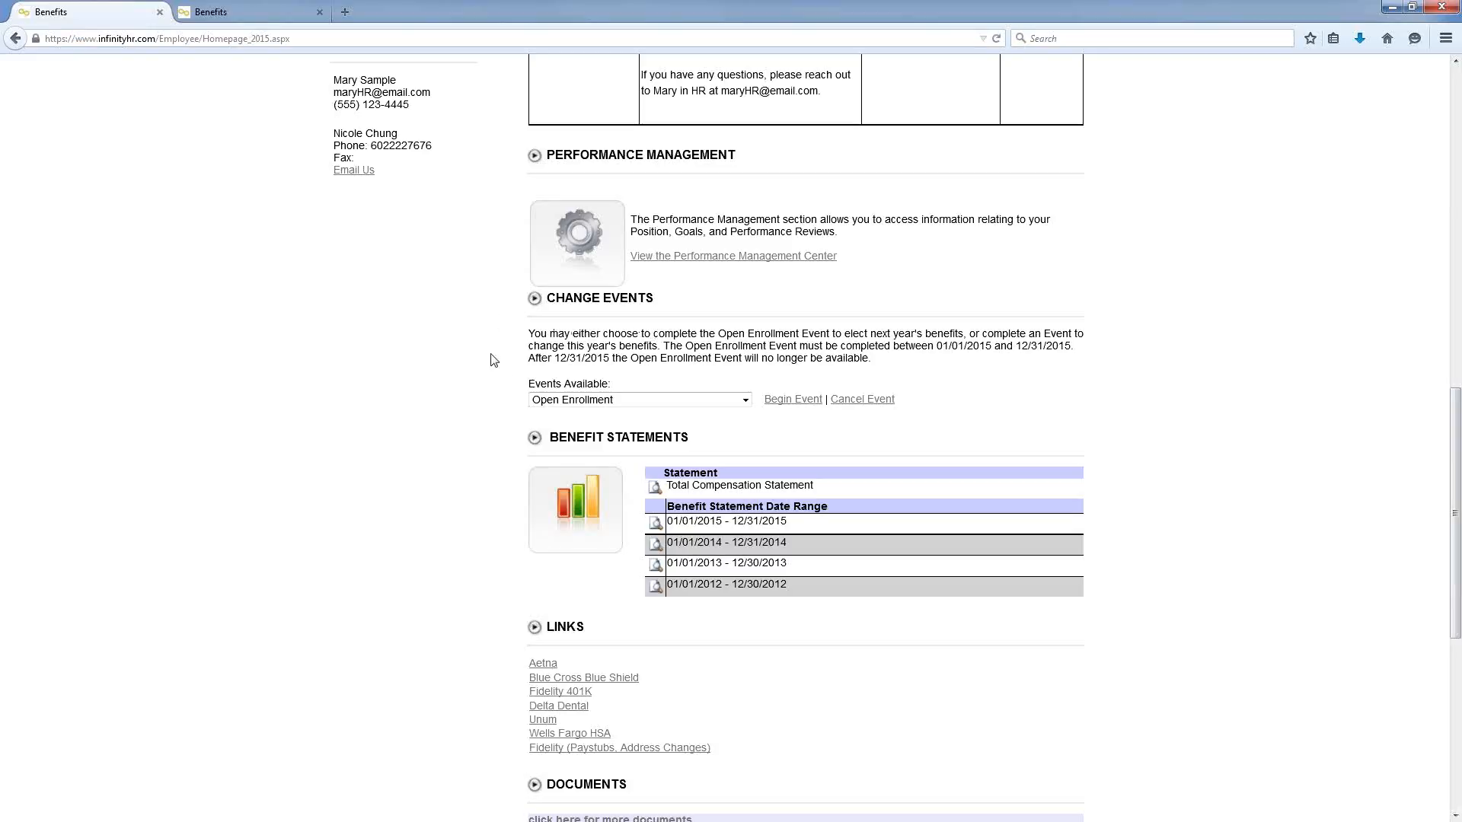
# Step: Choose Open Enrollment from the Events Available list and begin the event
pyautogui.click(746, 402)
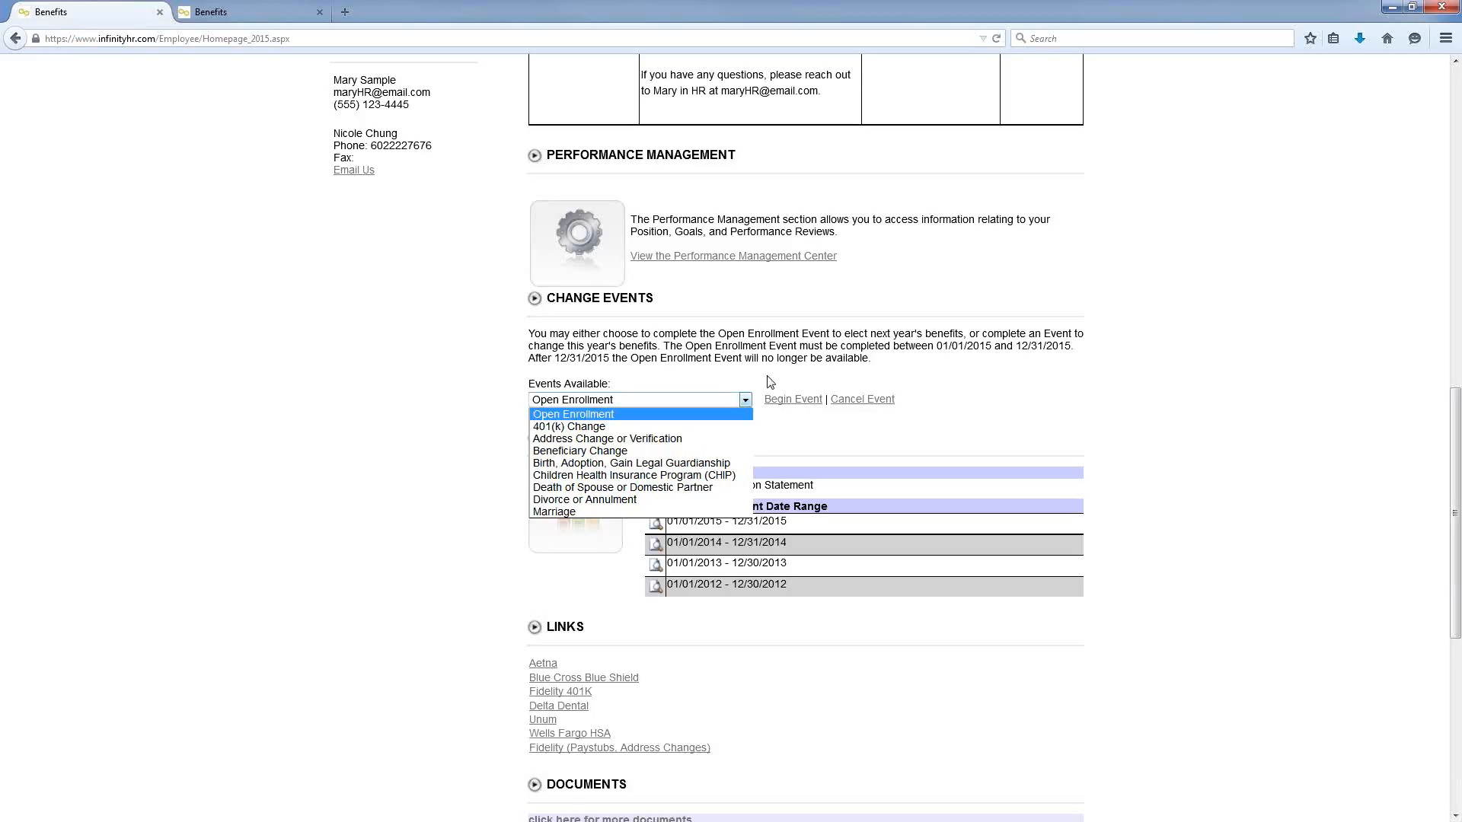
pyautogui.click(704, 413)
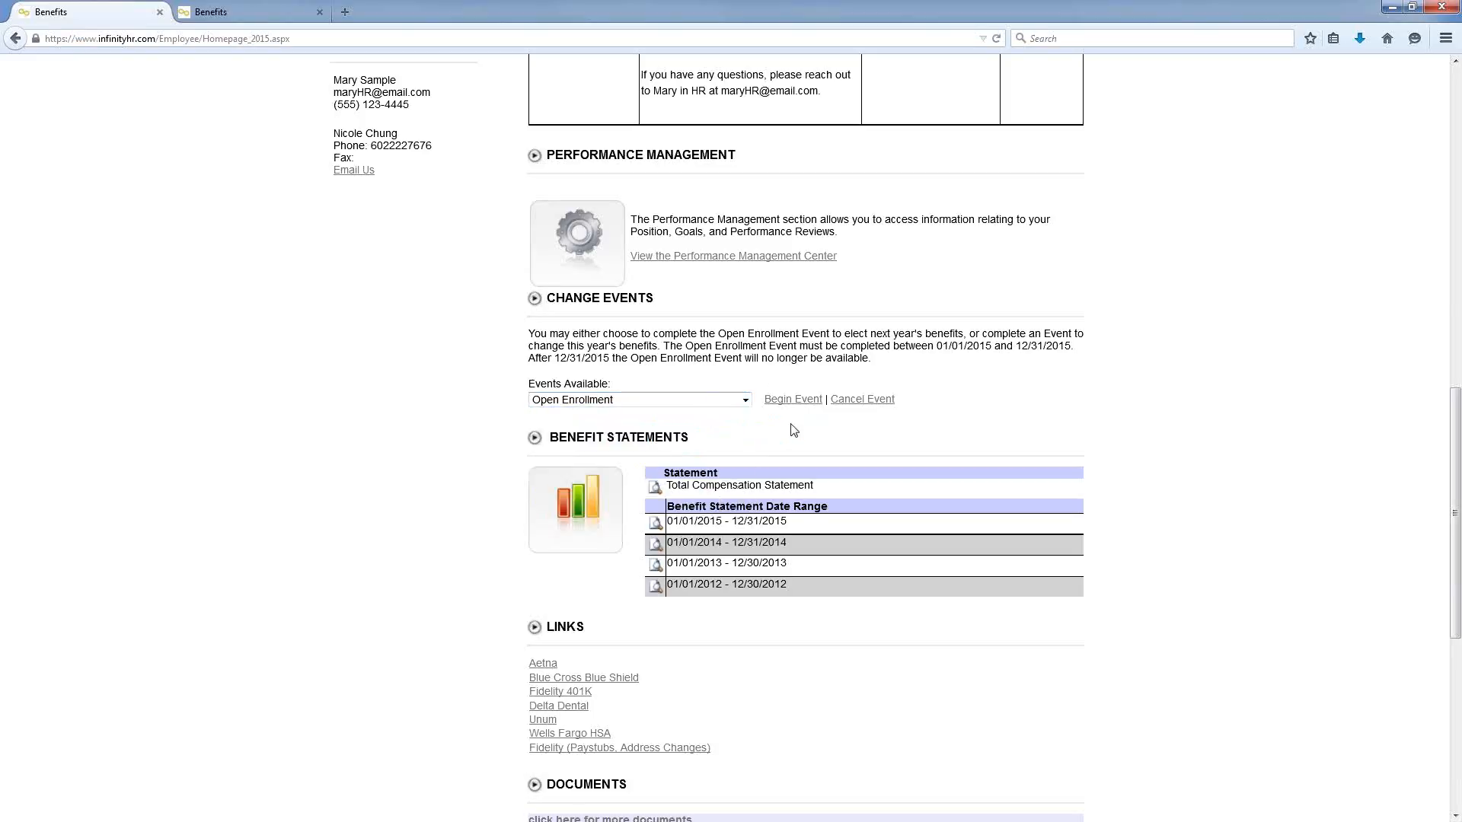
pyautogui.click(792, 403)
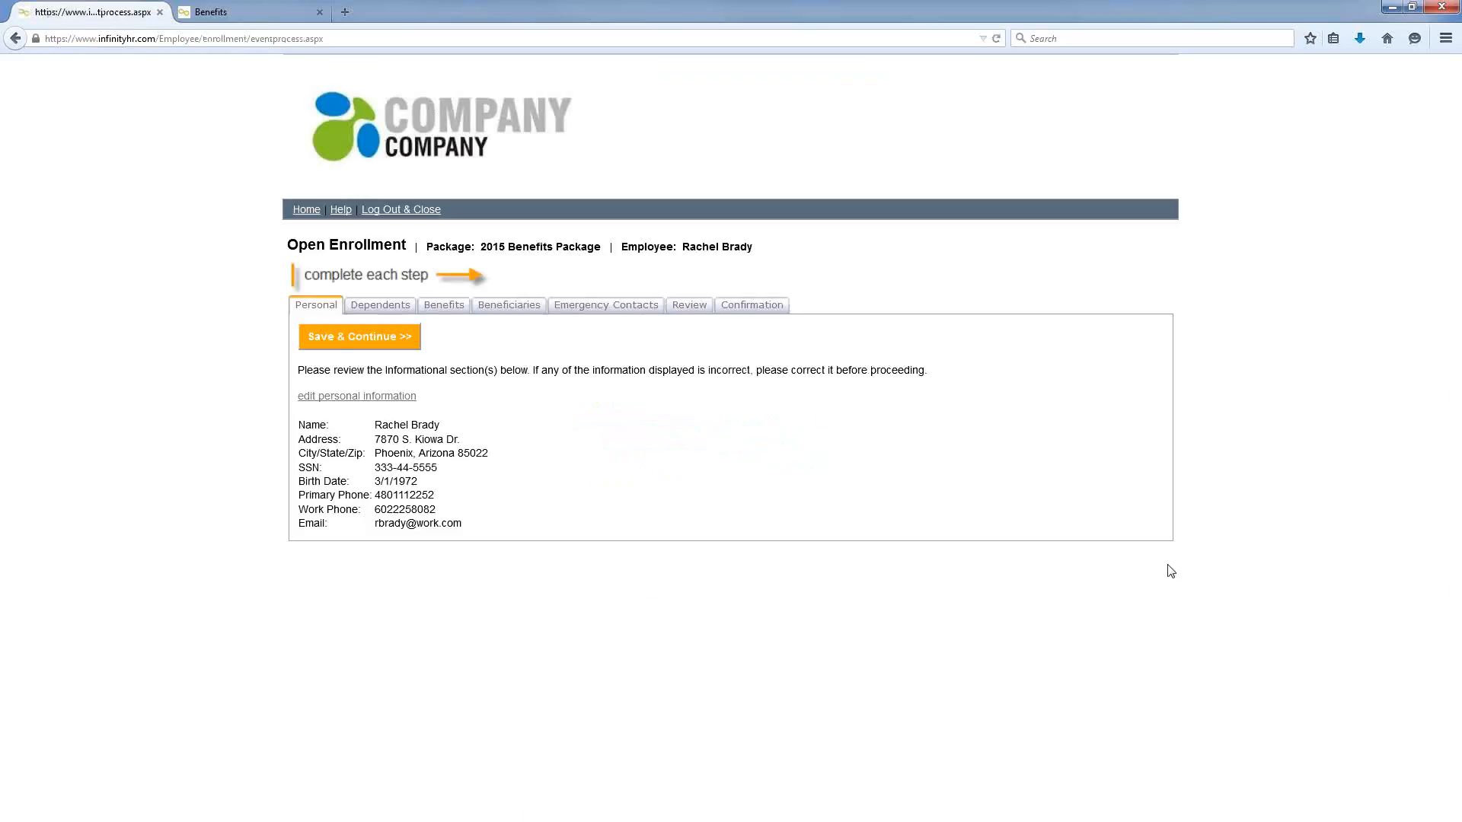
# Step: Zoom in the page and save the Personal information to reach the Dependents step
pyautogui.hotkey('ctrl', '+')
pyautogui.hotkey('ctrl', '+')
pyautogui.hotkey('ctrl', '+')
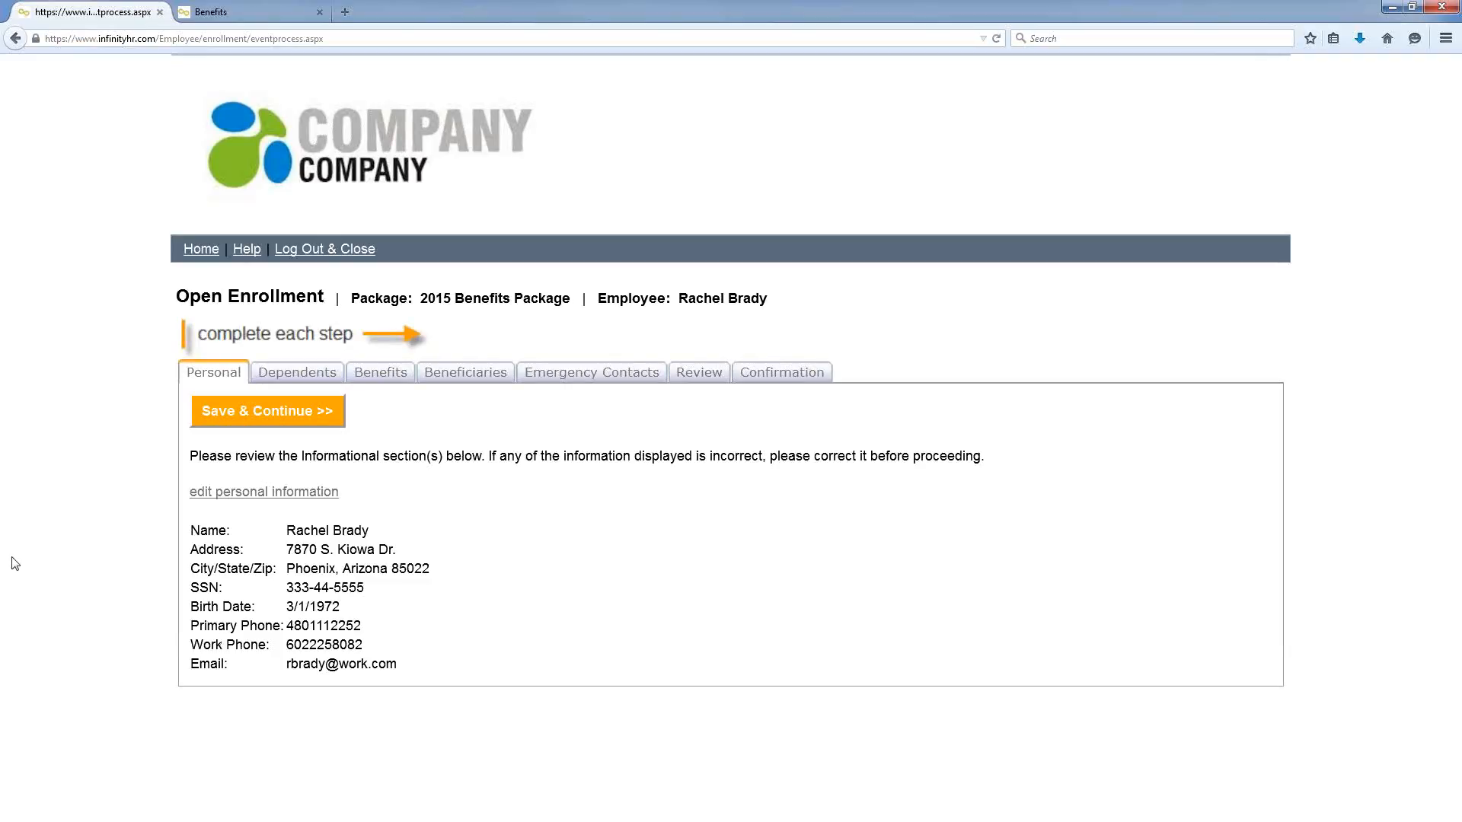
pyautogui.click(227, 423)
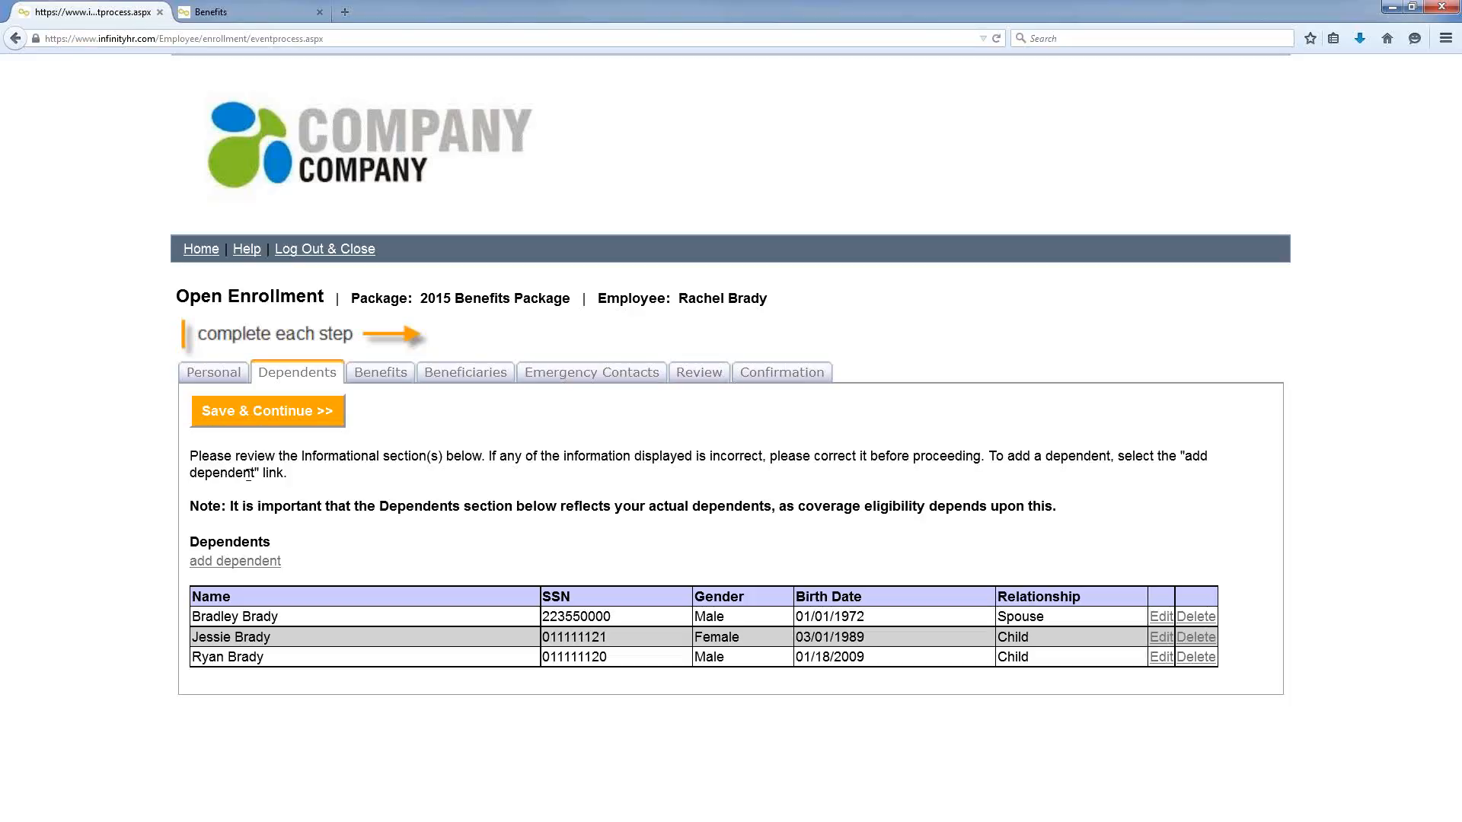
# Step: Save the three dependents and continue to the Aetna Medical plan options
pyautogui.click(258, 424)
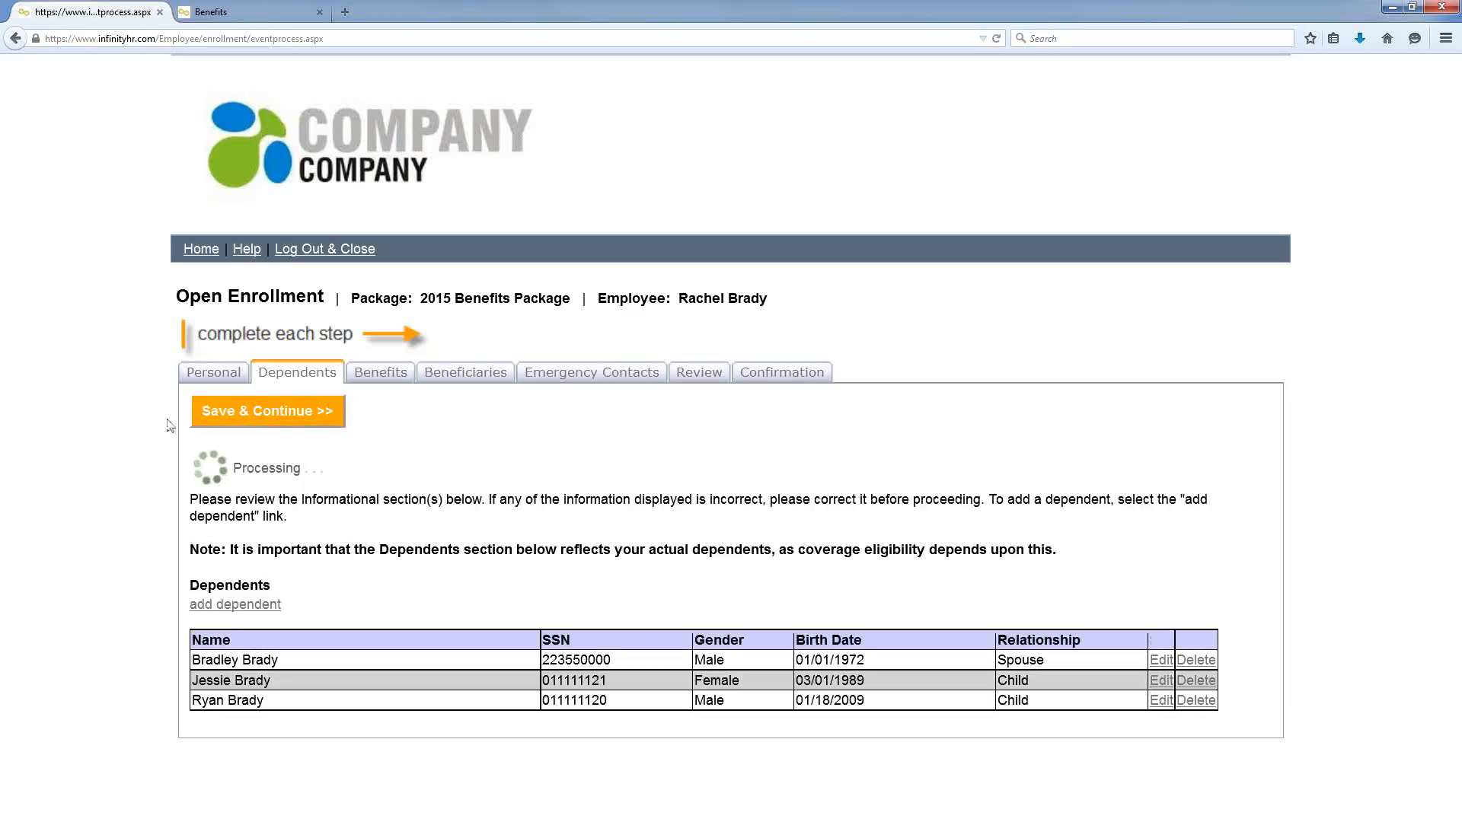
pyautogui.scroll(-3, 162, 414)
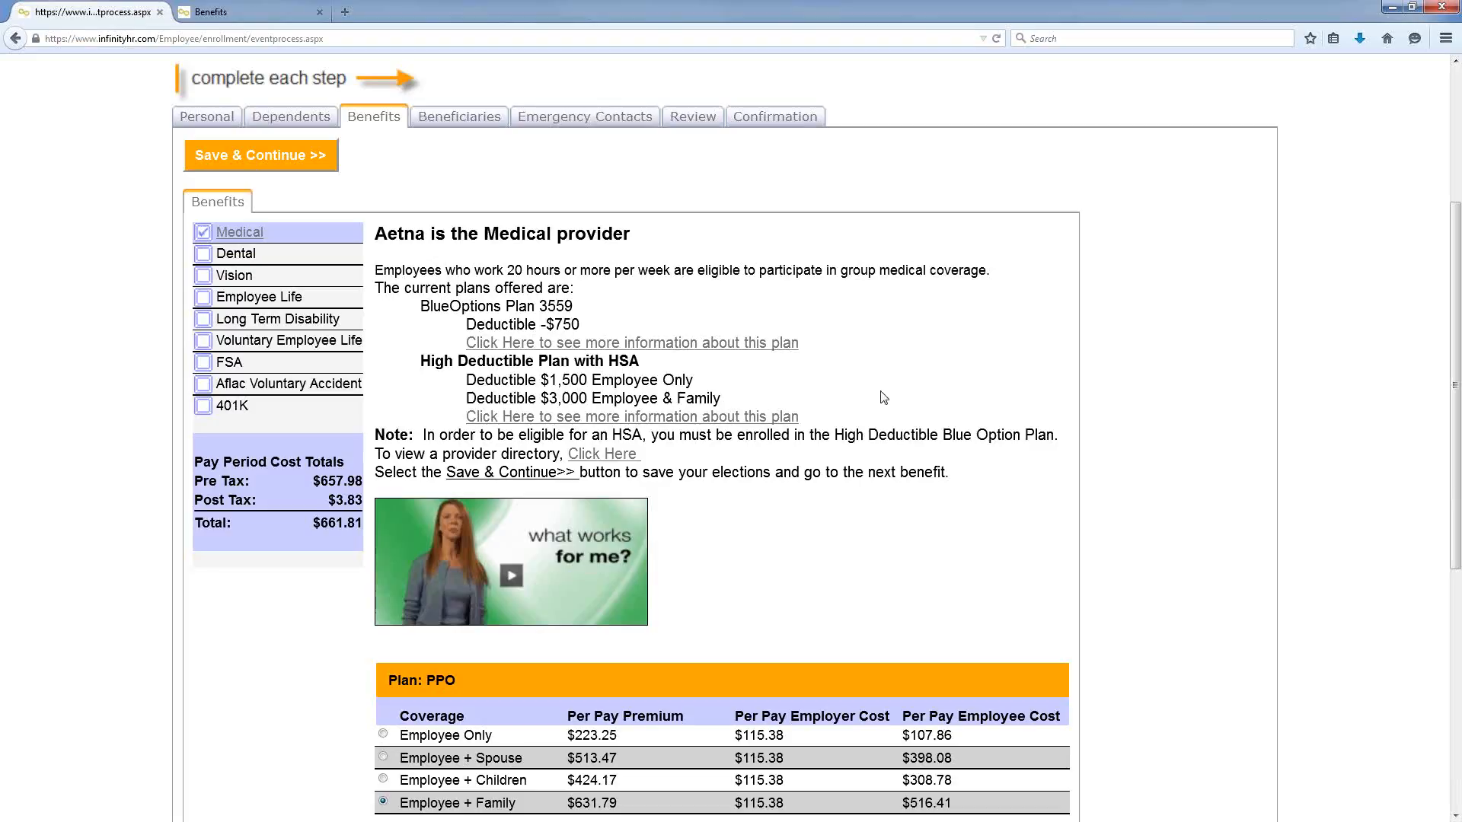
# Step: Uncheck and re-check the first child's medical coverage
pyautogui.scroll(-3, 853, 373)
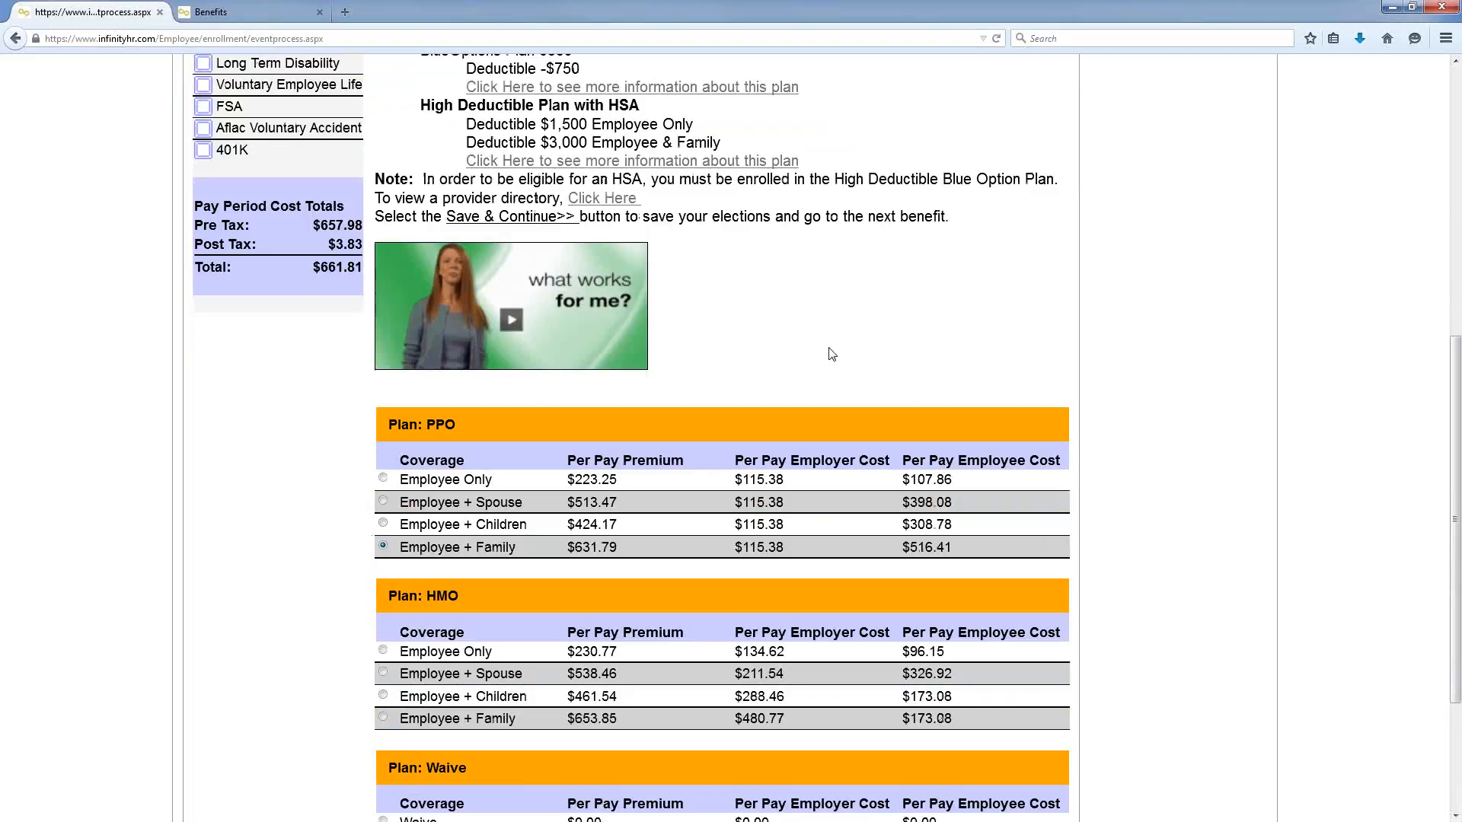
pyautogui.scroll(-3, 267, 382)
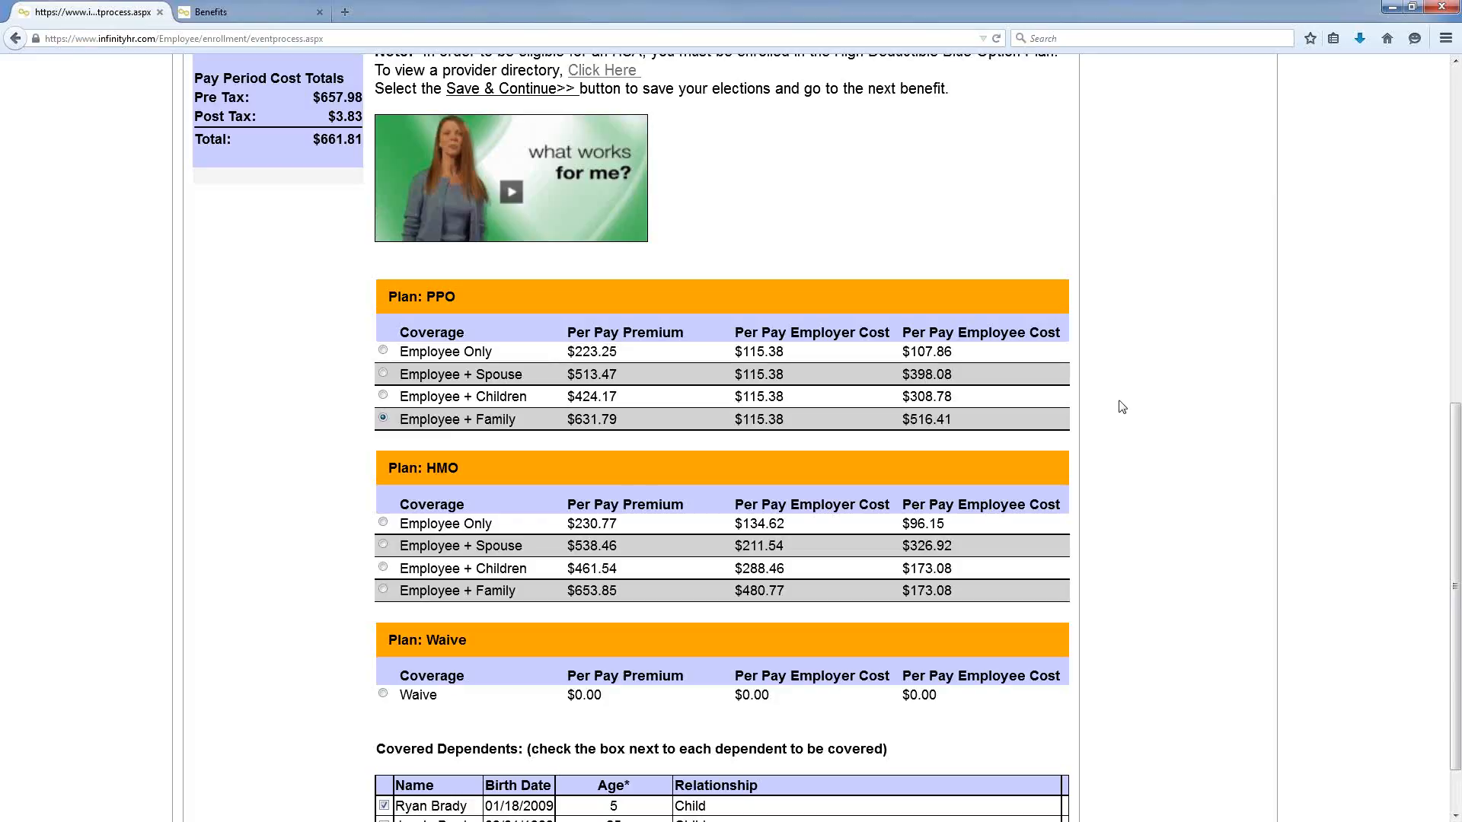
pyautogui.scroll(-2, 1122, 407)
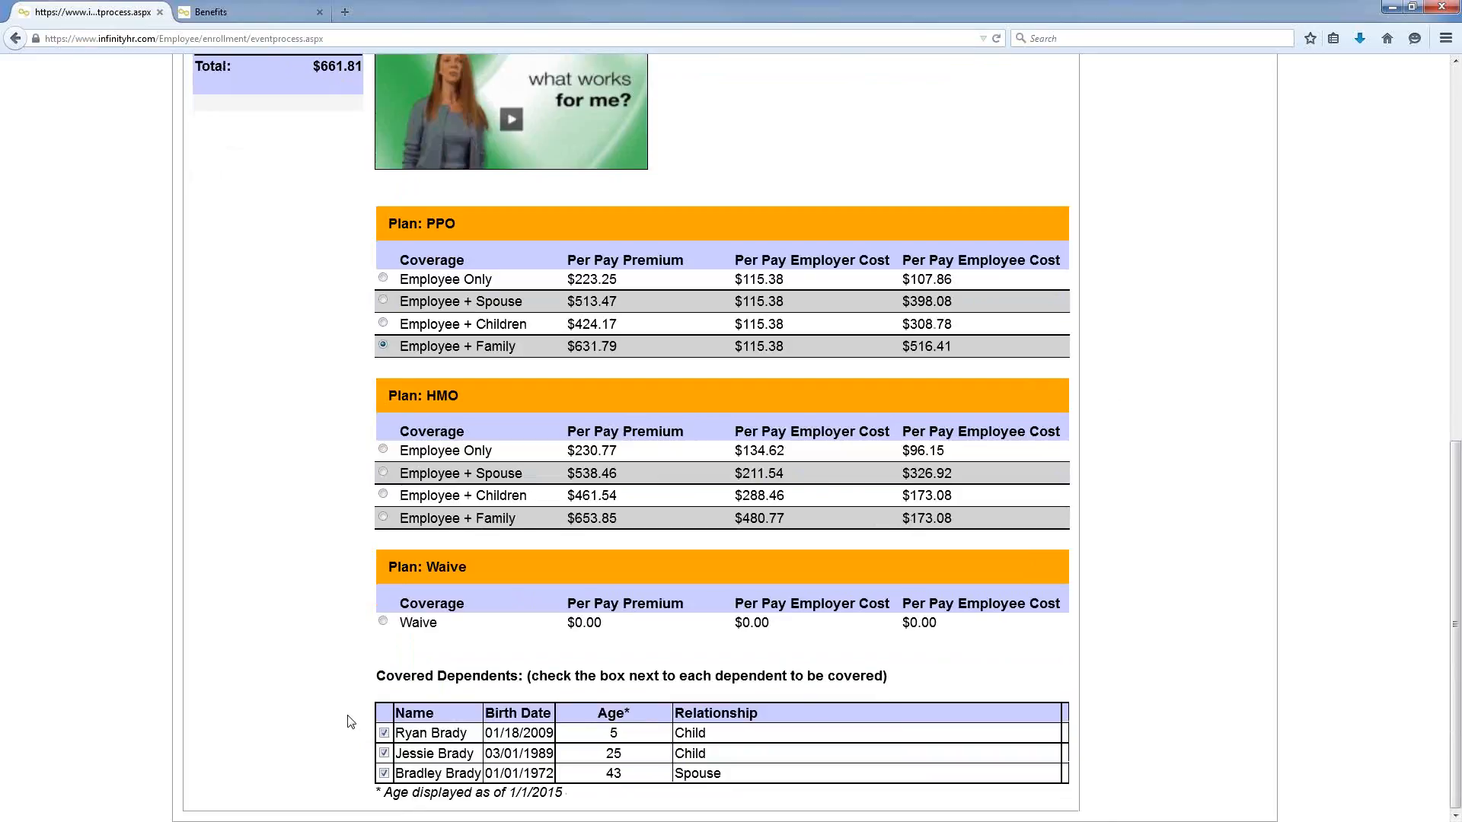
pyautogui.click(385, 733)
pyautogui.click(384, 734)
# Step: Switch PPO to Employee + Children and back to Employee + Family, then save the election
pyautogui.scroll(1, 309, 482)
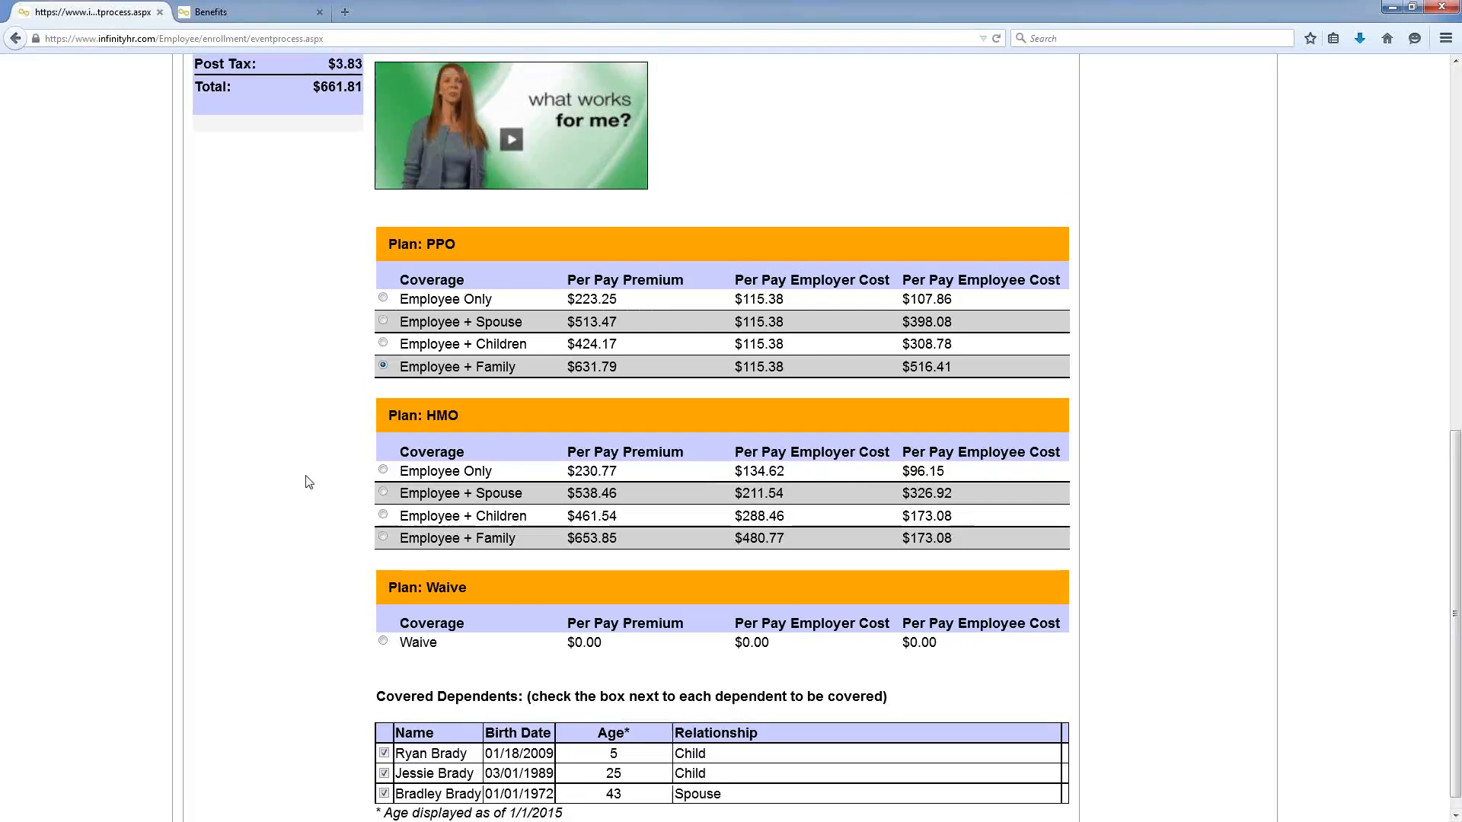
pyautogui.scroll(3, 308, 482)
pyautogui.click(383, 450)
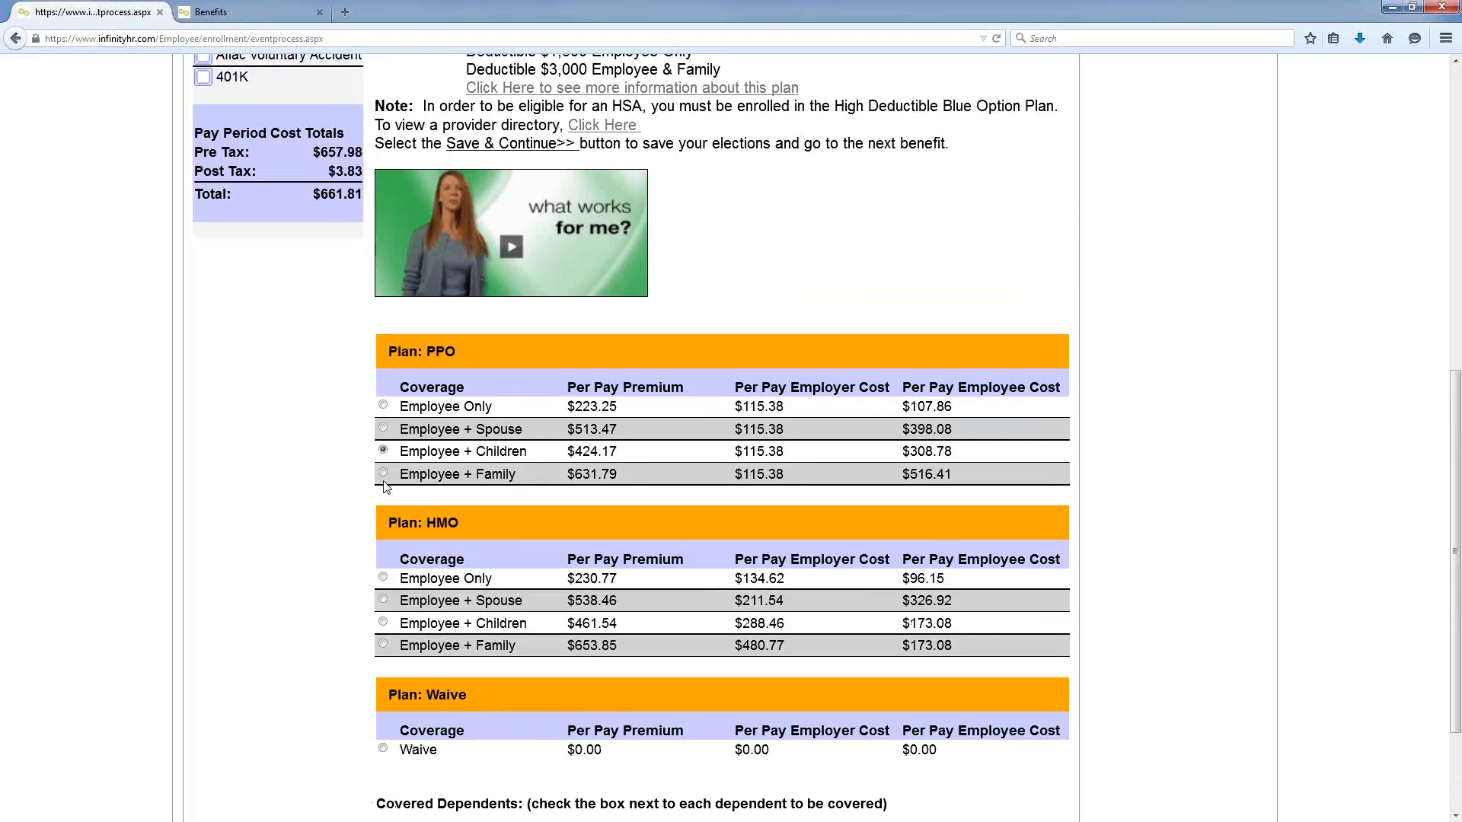
pyautogui.click(383, 472)
pyautogui.scroll(1, 161, 349)
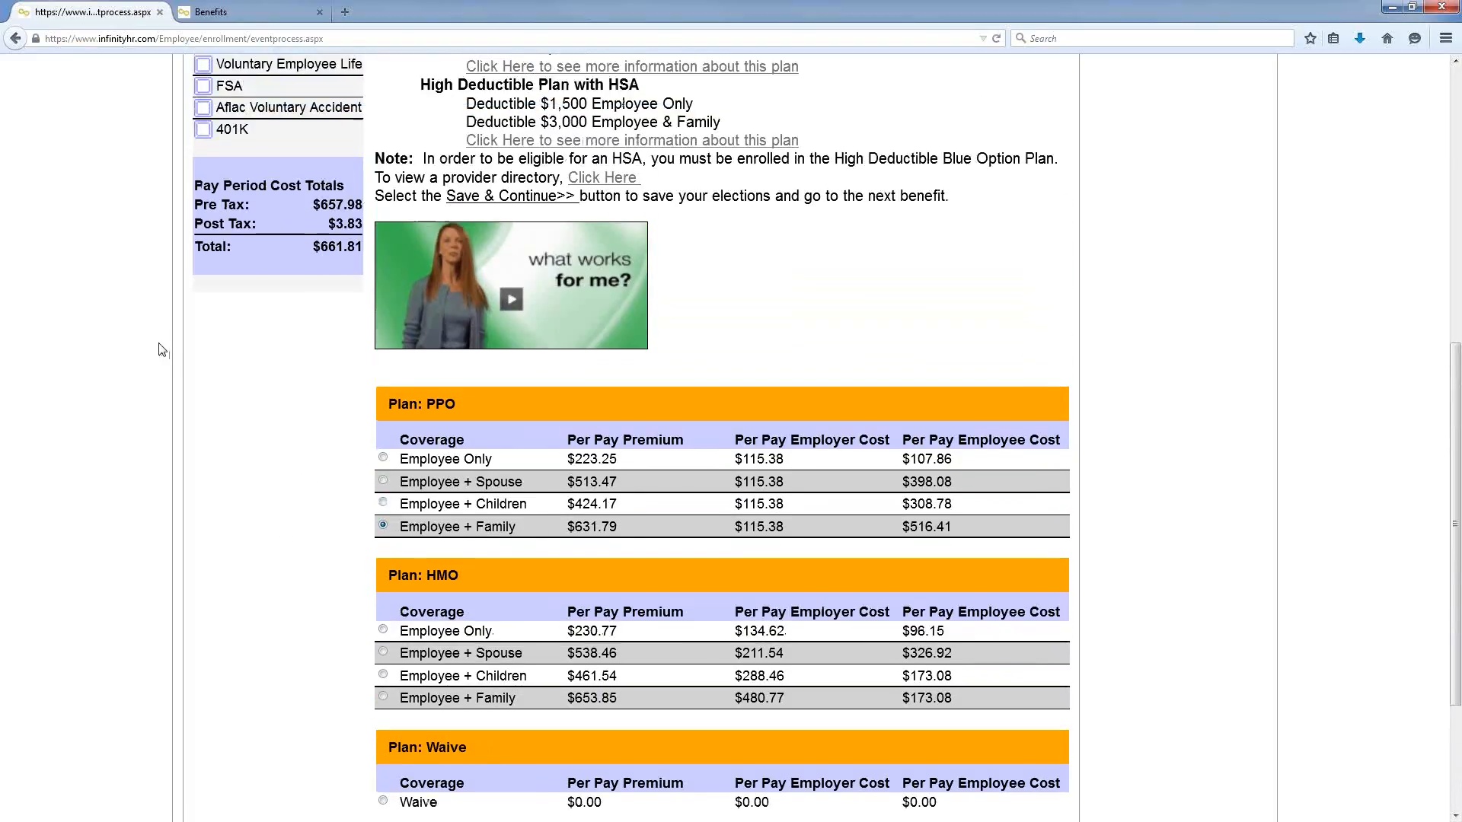
pyautogui.scroll(10, 162, 349)
pyautogui.click(281, 340)
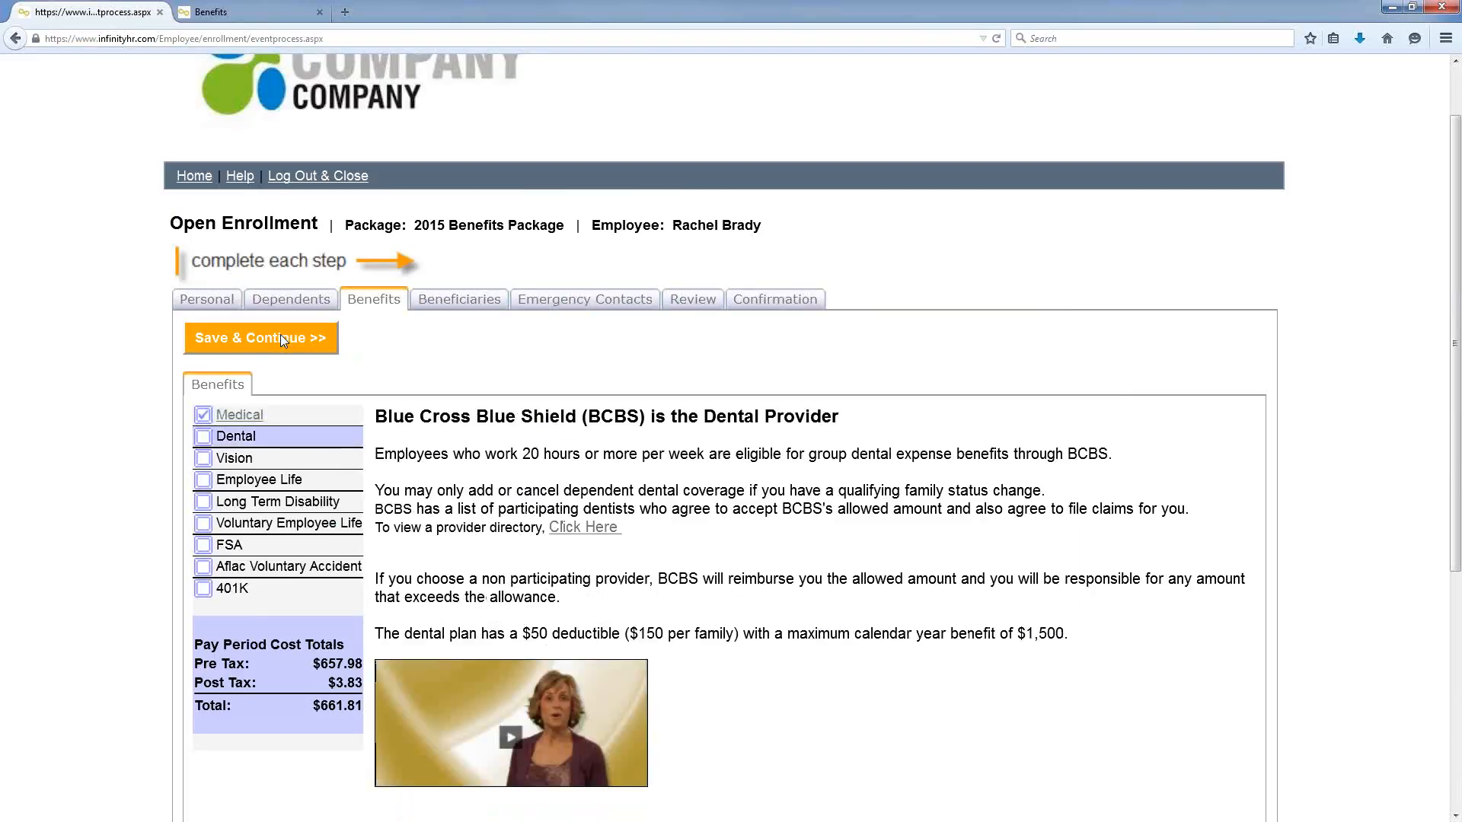
# Step: Save the Dental, Vision, Employee Life and Long Term Disability elections unchanged
pyautogui.click(280, 338)
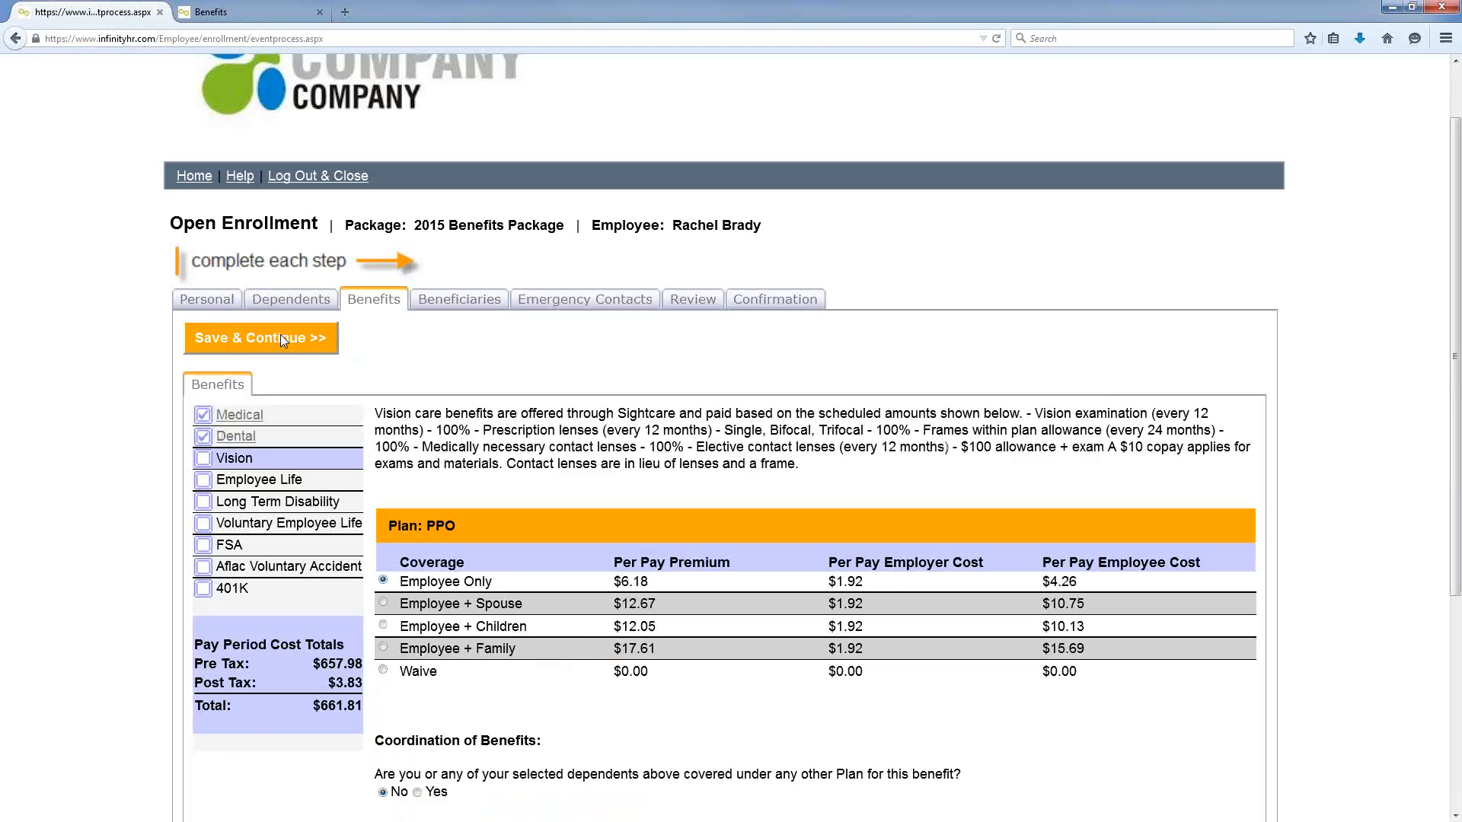
pyautogui.click(280, 336)
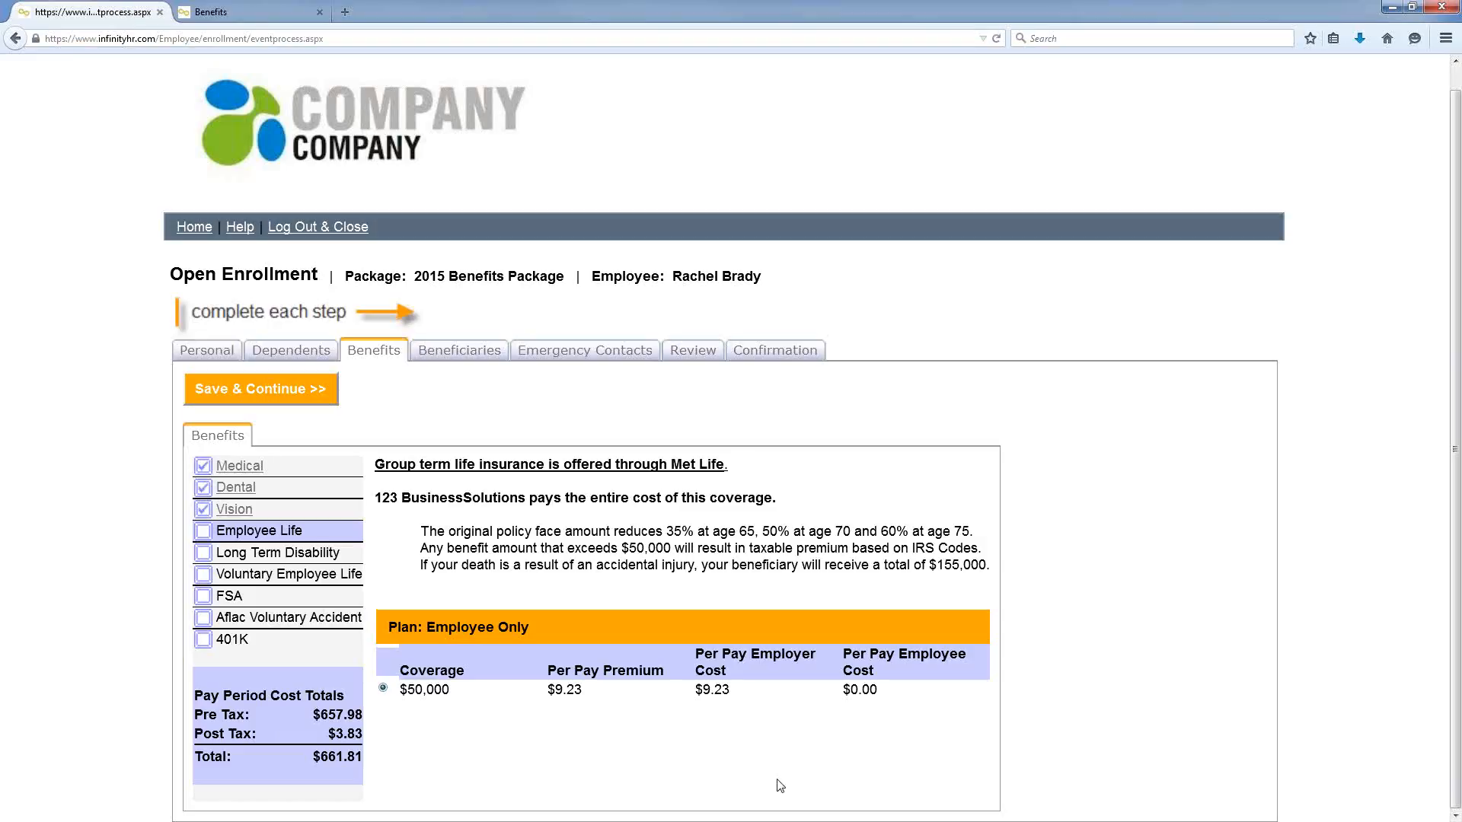
pyautogui.click(220, 390)
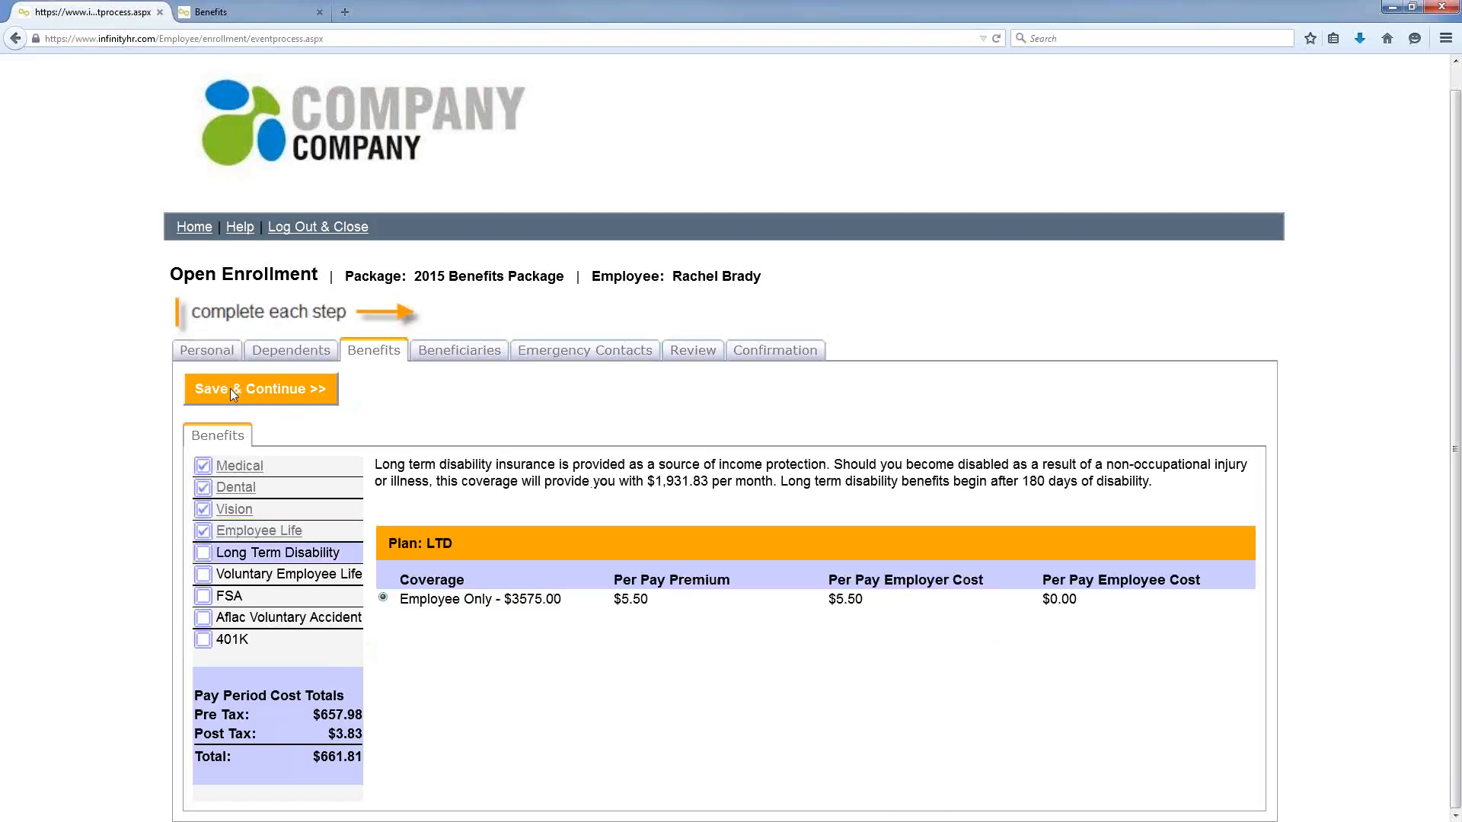
pyautogui.click(228, 390)
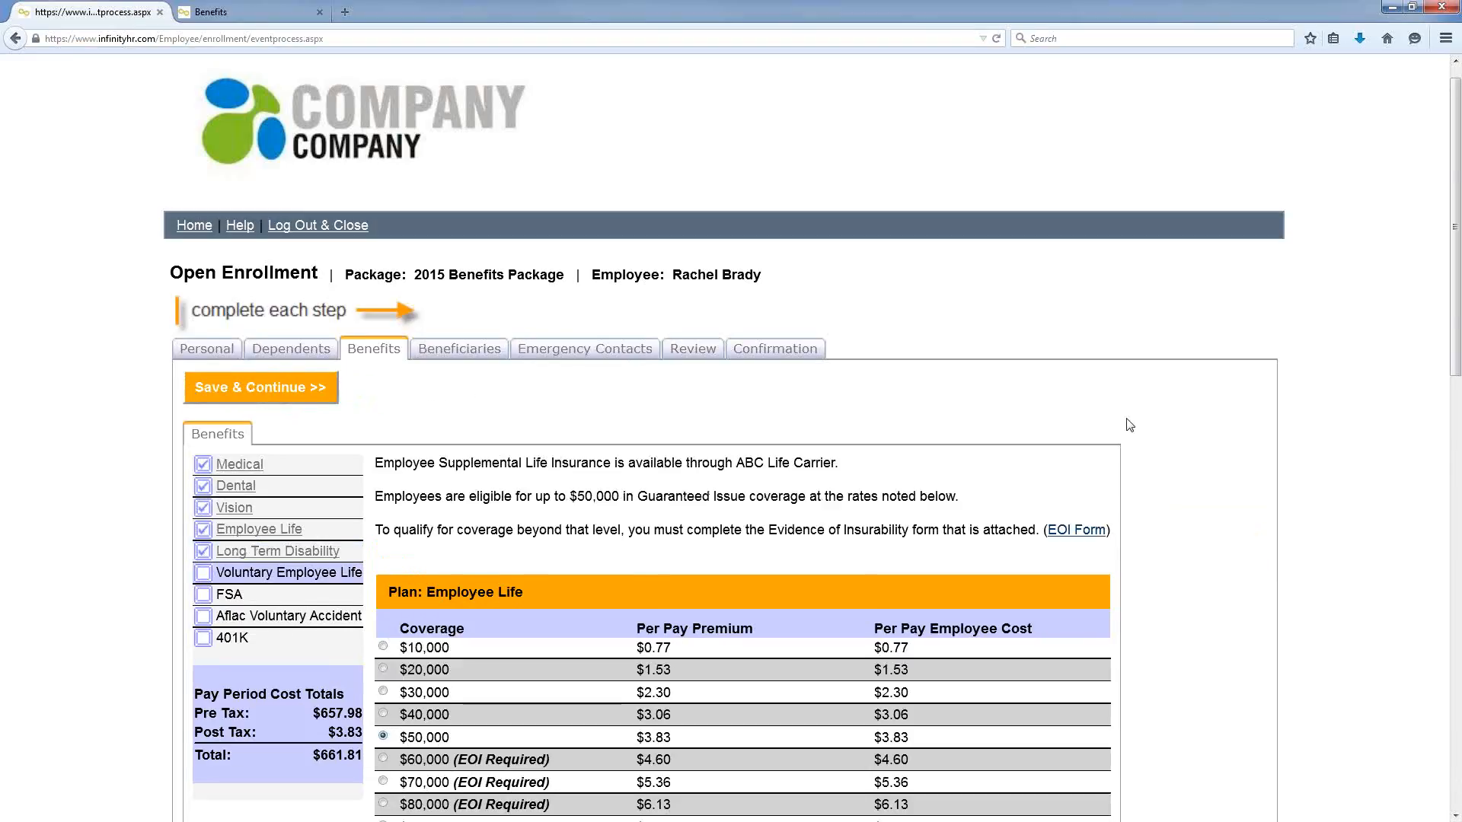
# Step: Raise supplemental voluntary life coverage to $60,000 and save the election
pyautogui.scroll(-3, 1128, 424)
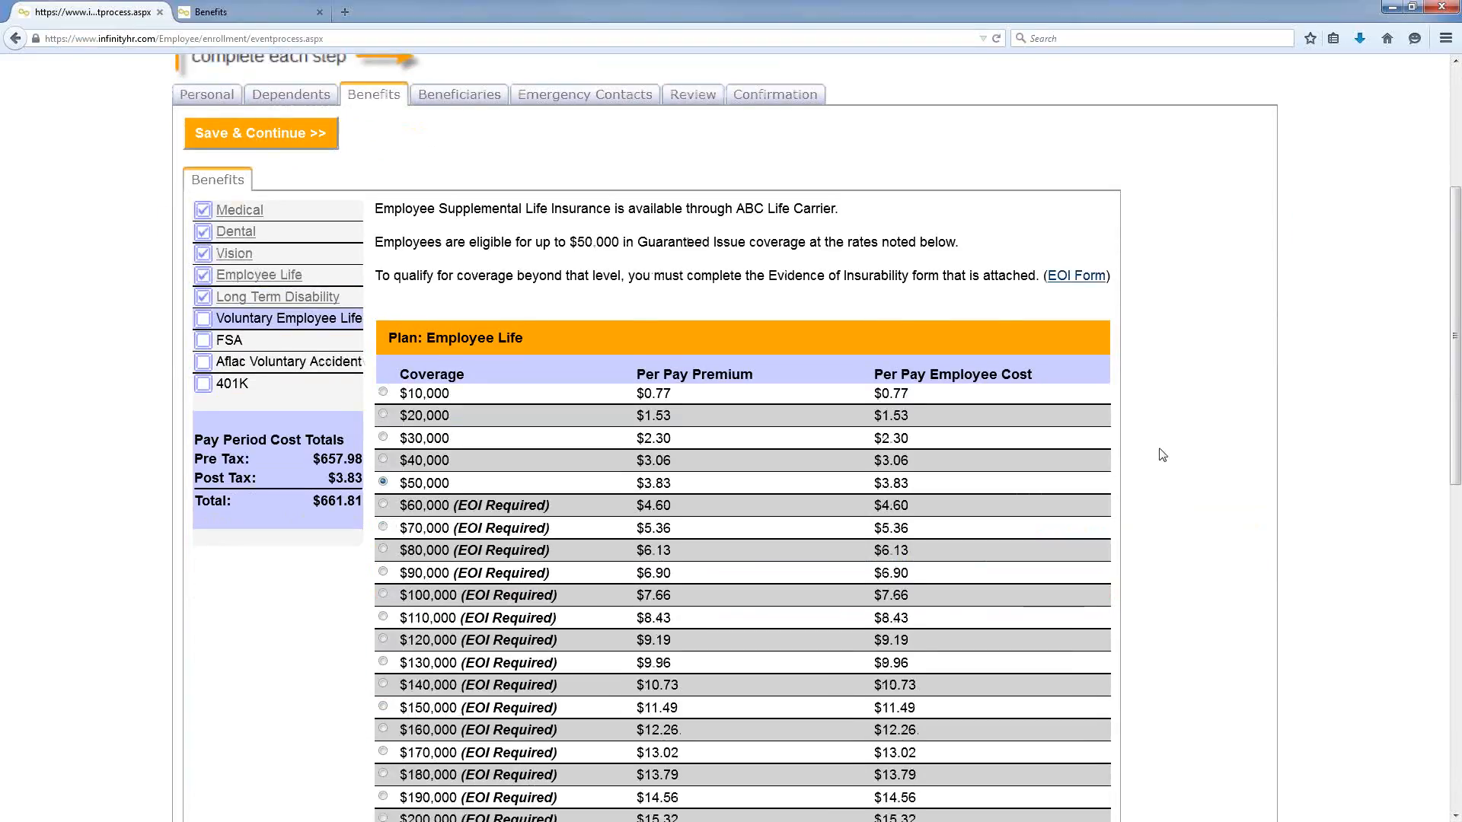
pyautogui.click(383, 505)
pyautogui.click(302, 141)
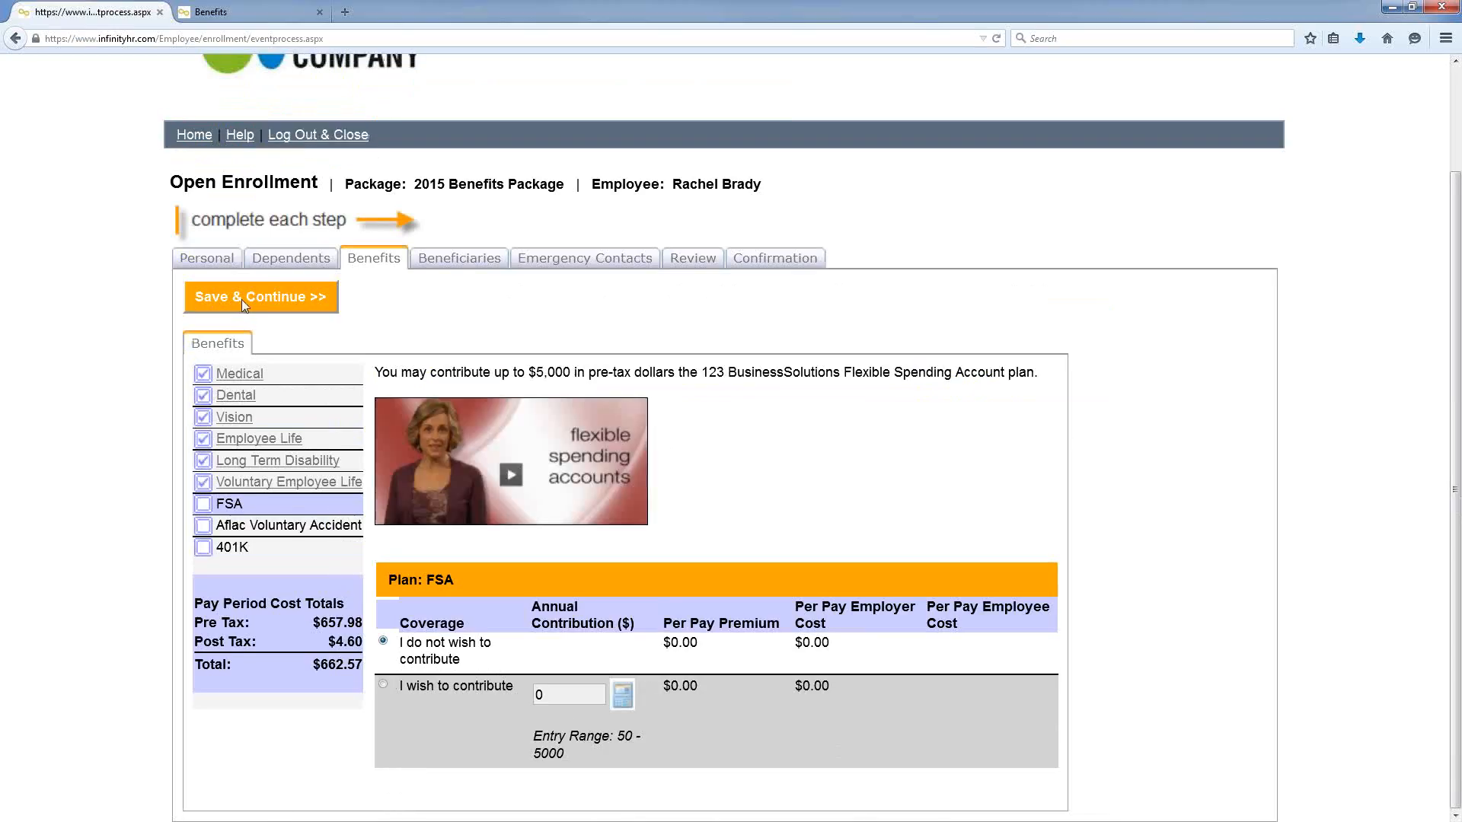
# Step: Save the FSA choice and move down the Aflac Voluntary Accident page
pyautogui.click(242, 299)
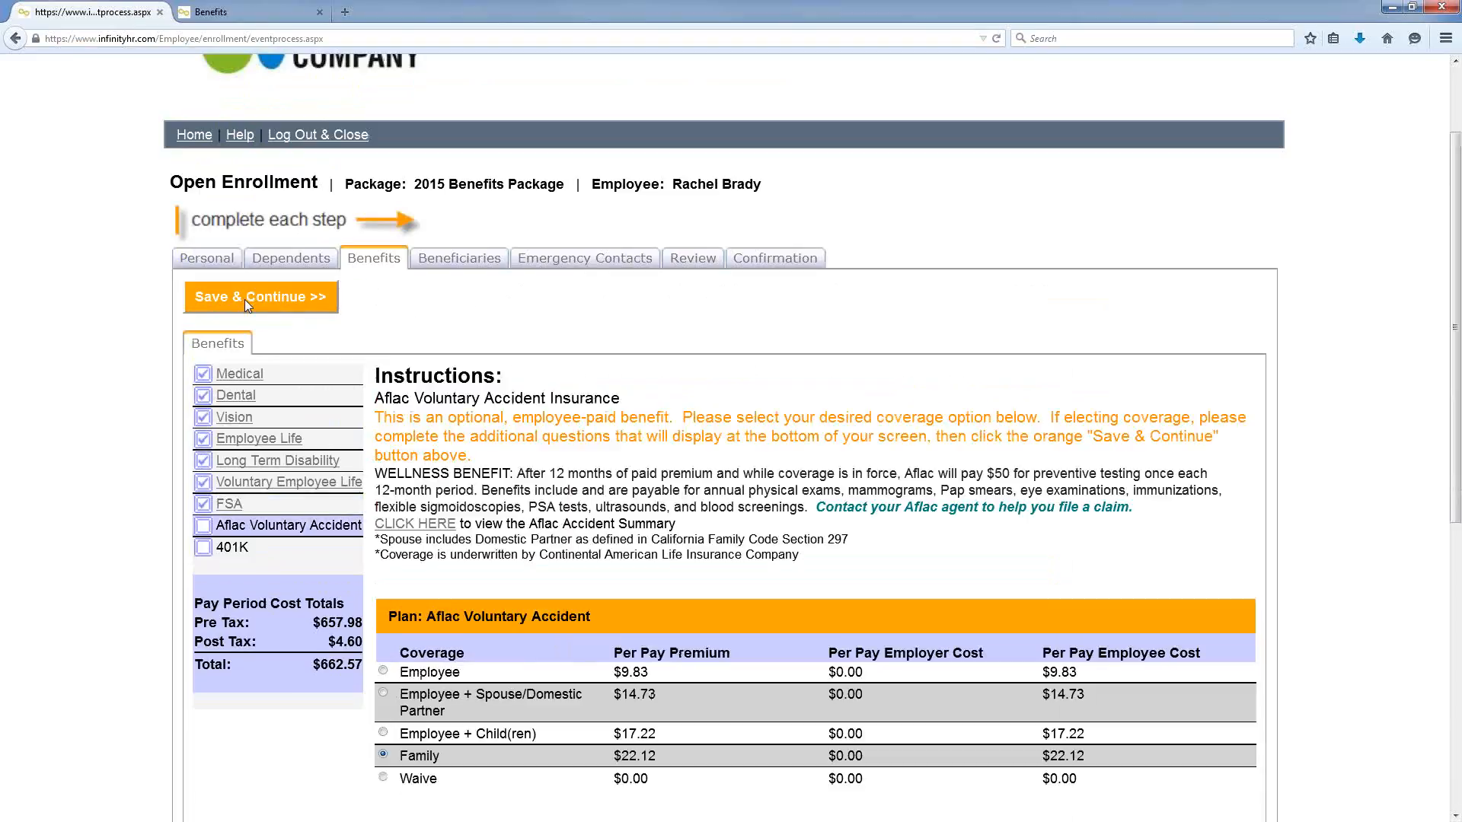
pyautogui.scroll(-3, 89, 324)
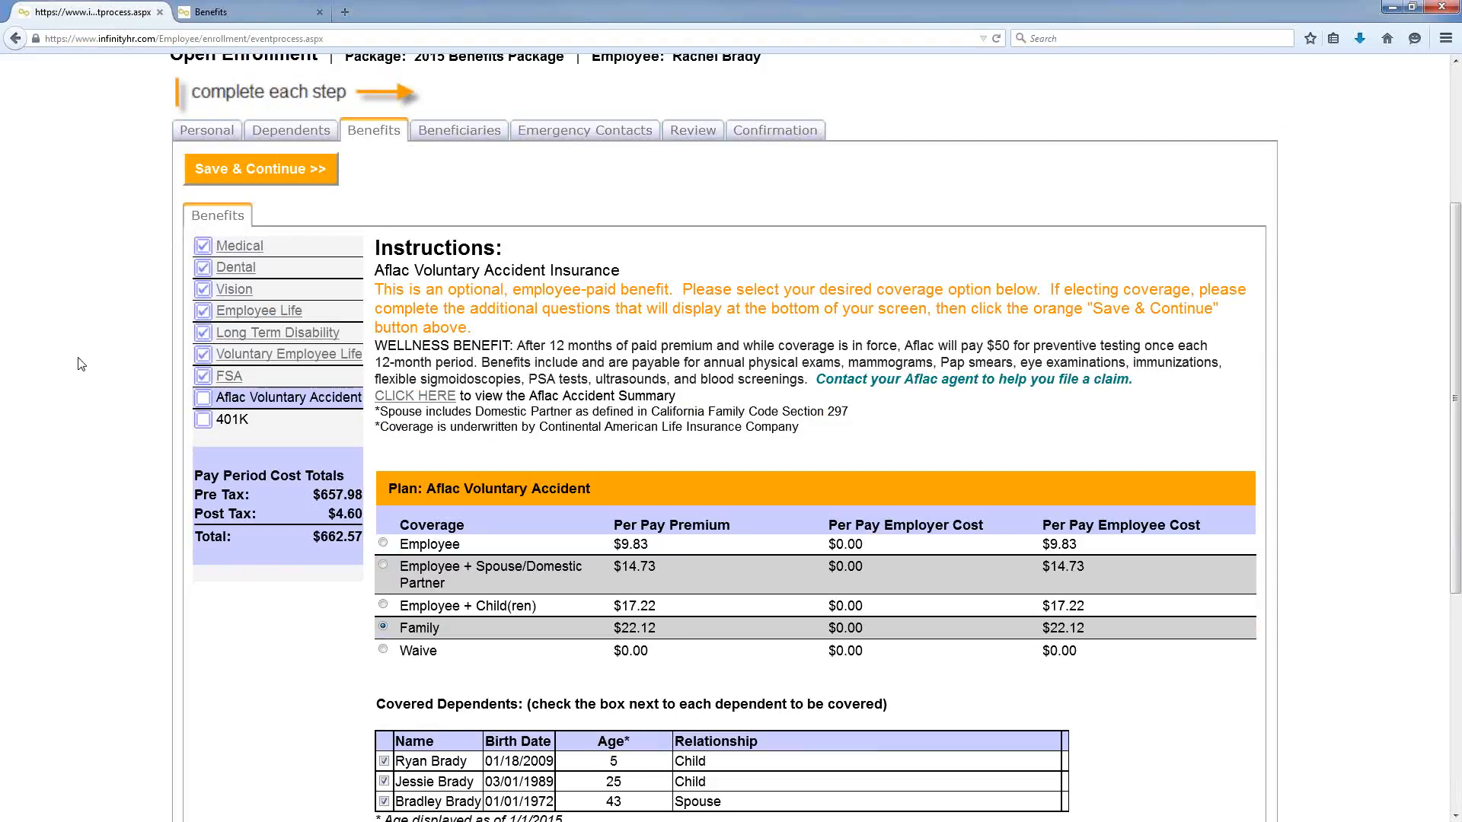
pyautogui.scroll(-3, 80, 361)
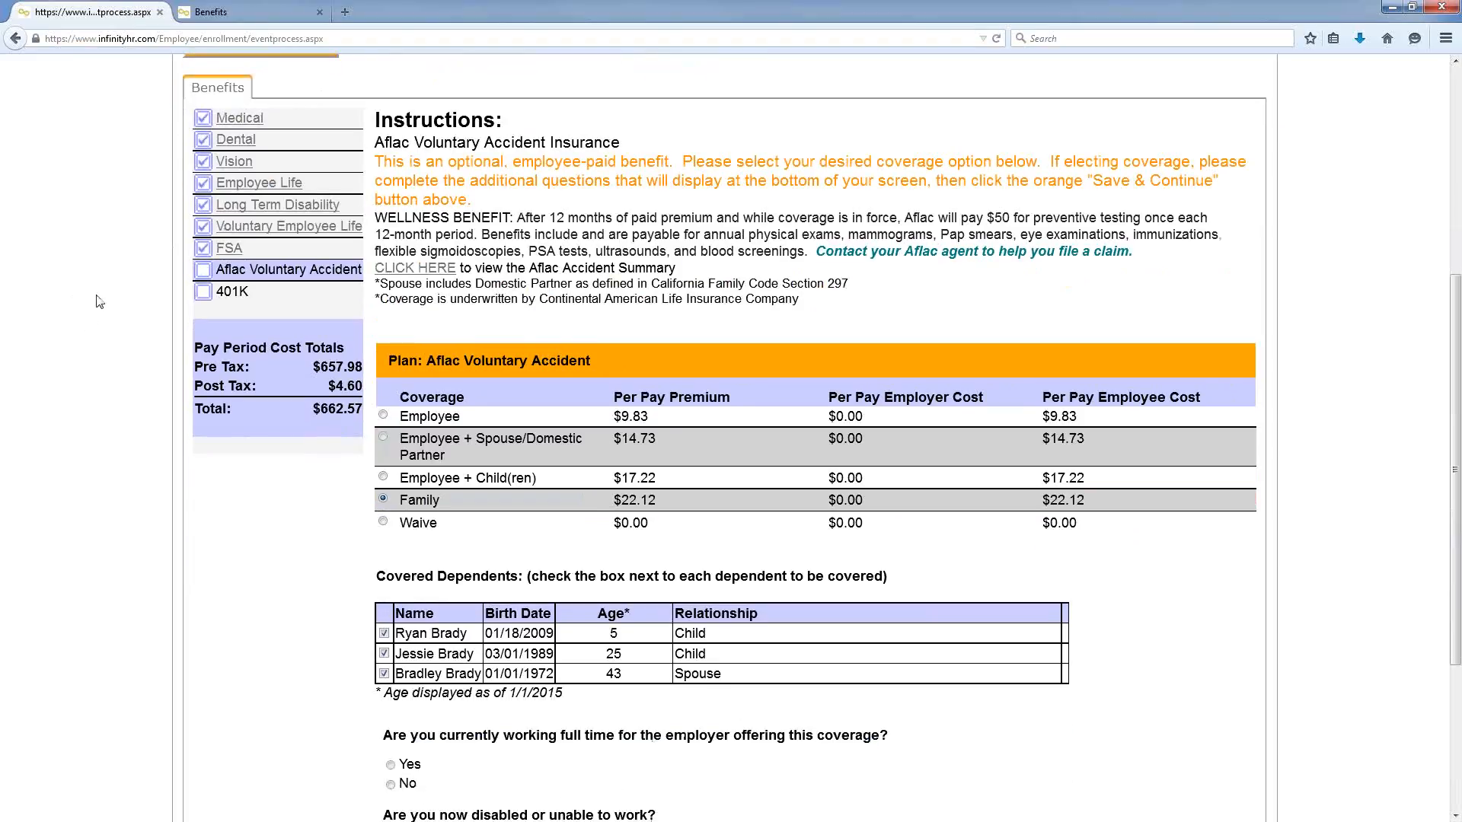
pyautogui.scroll(-3, 96, 328)
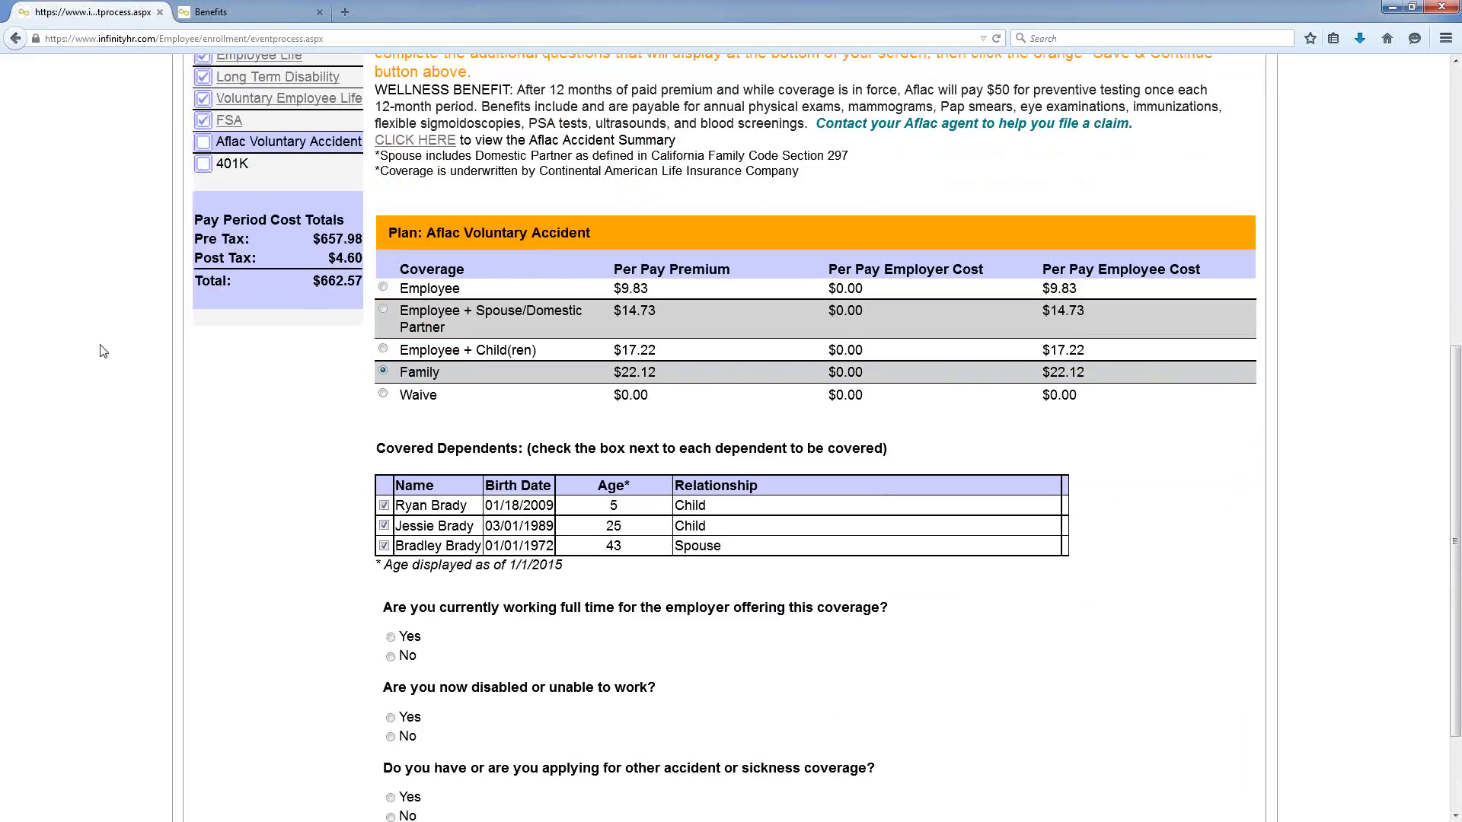
pyautogui.scroll(-3, 103, 351)
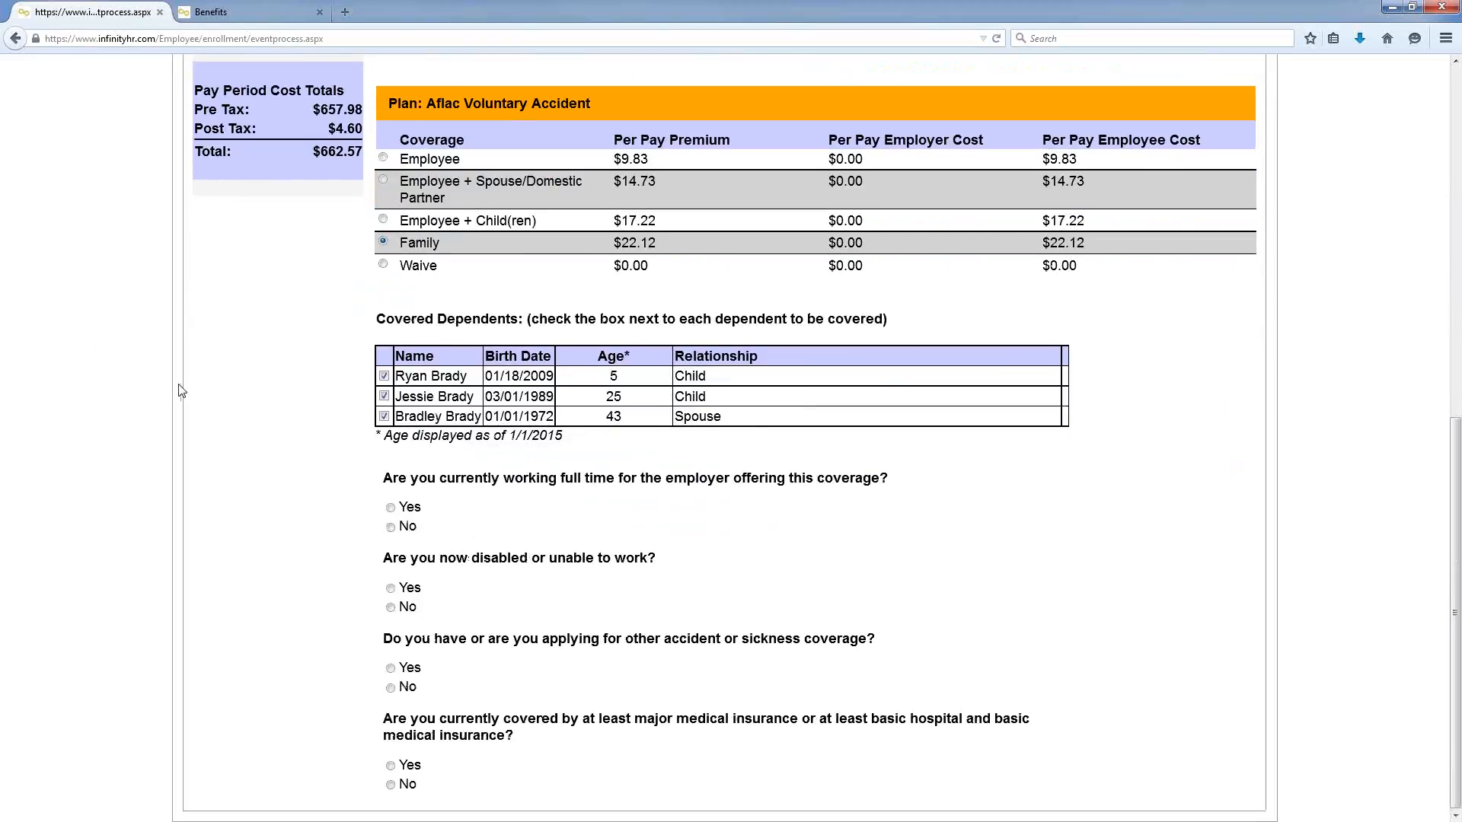
# Step: Answer Yes, No, No, Yes to the Aflac eligibility questions, briefly testing No on full time
pyautogui.click(390, 508)
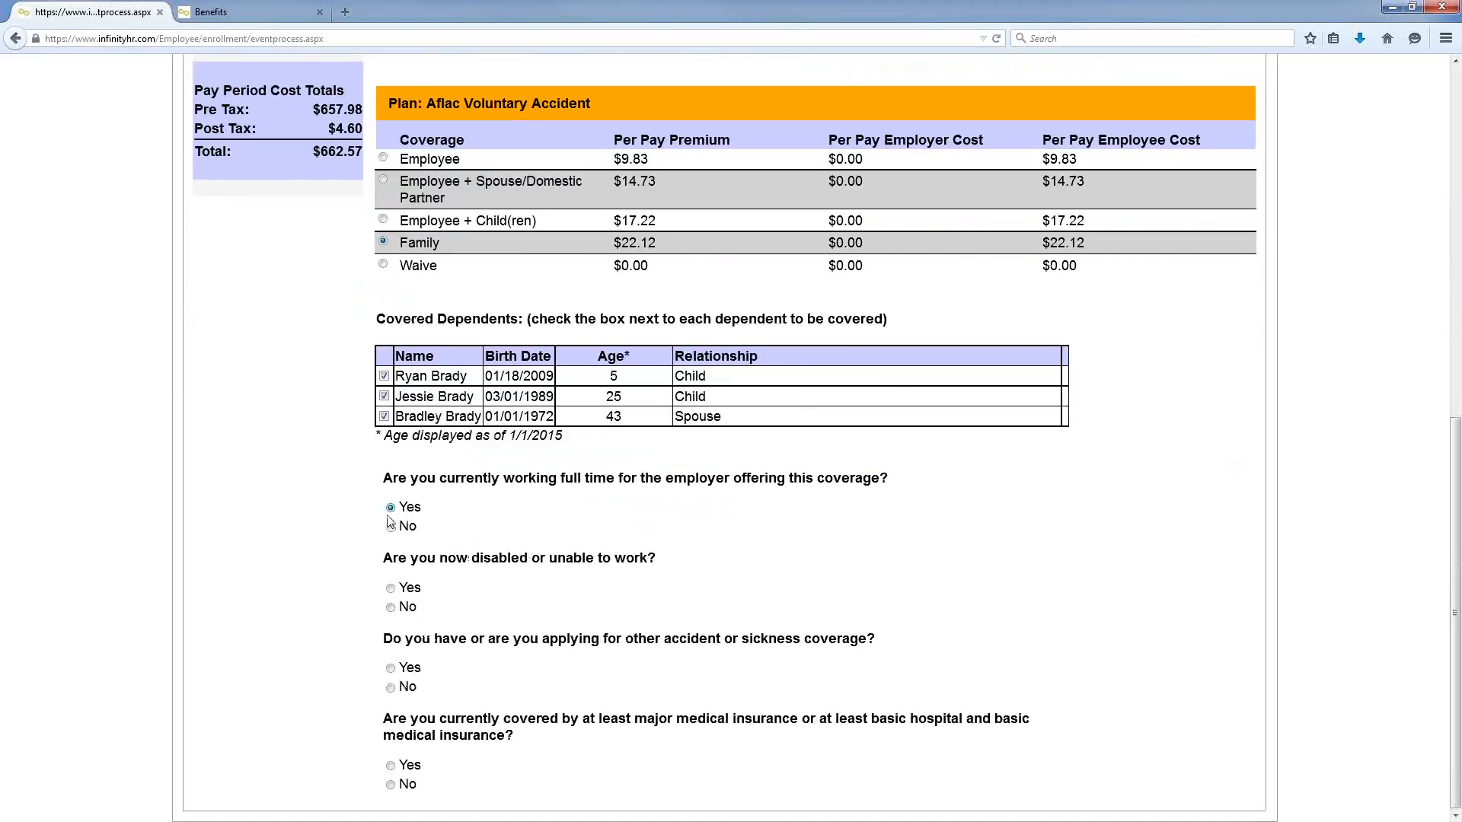
pyautogui.click(391, 606)
pyautogui.click(391, 688)
pyautogui.click(391, 767)
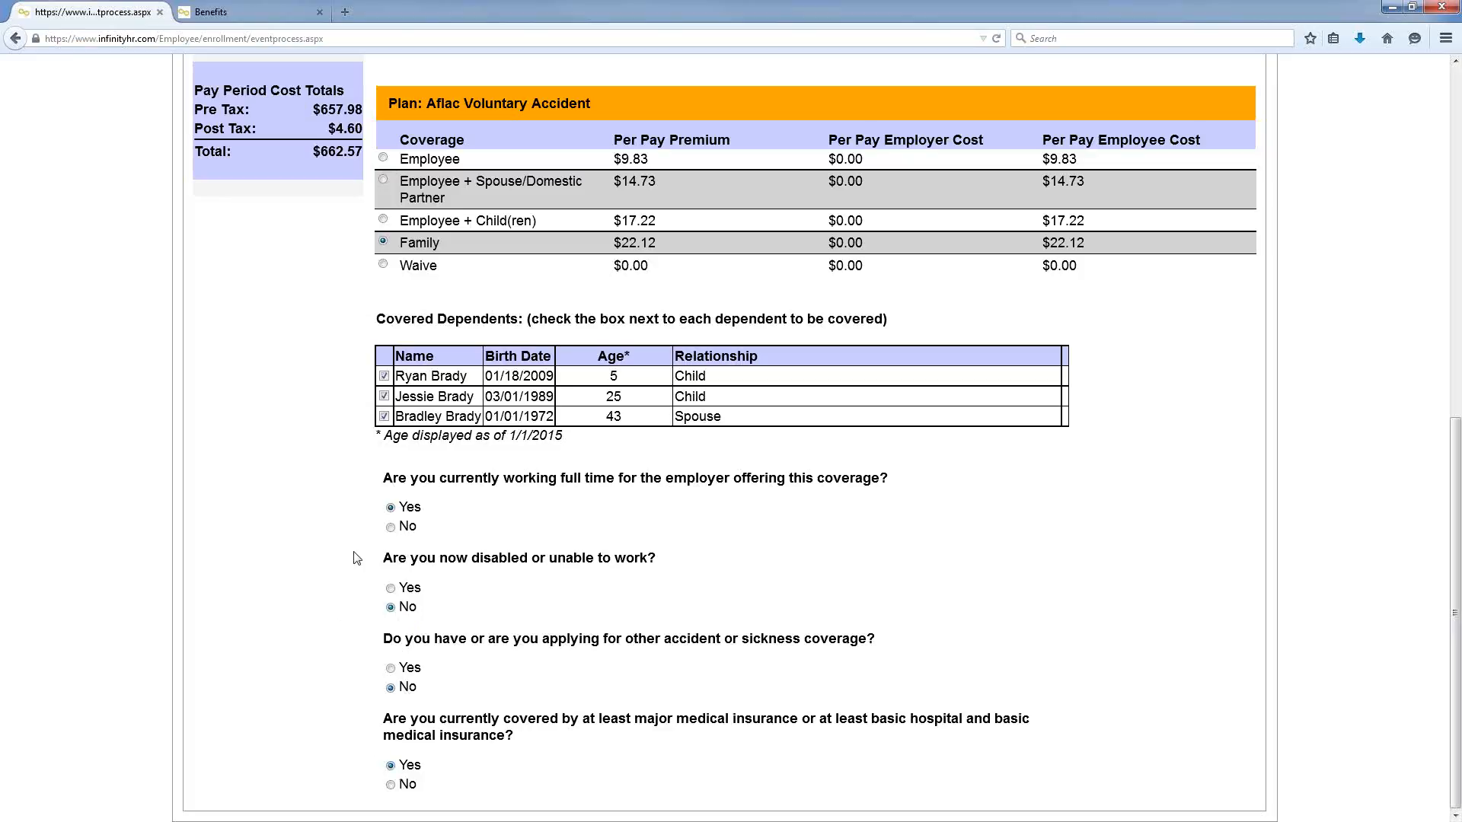
pyautogui.click(390, 527)
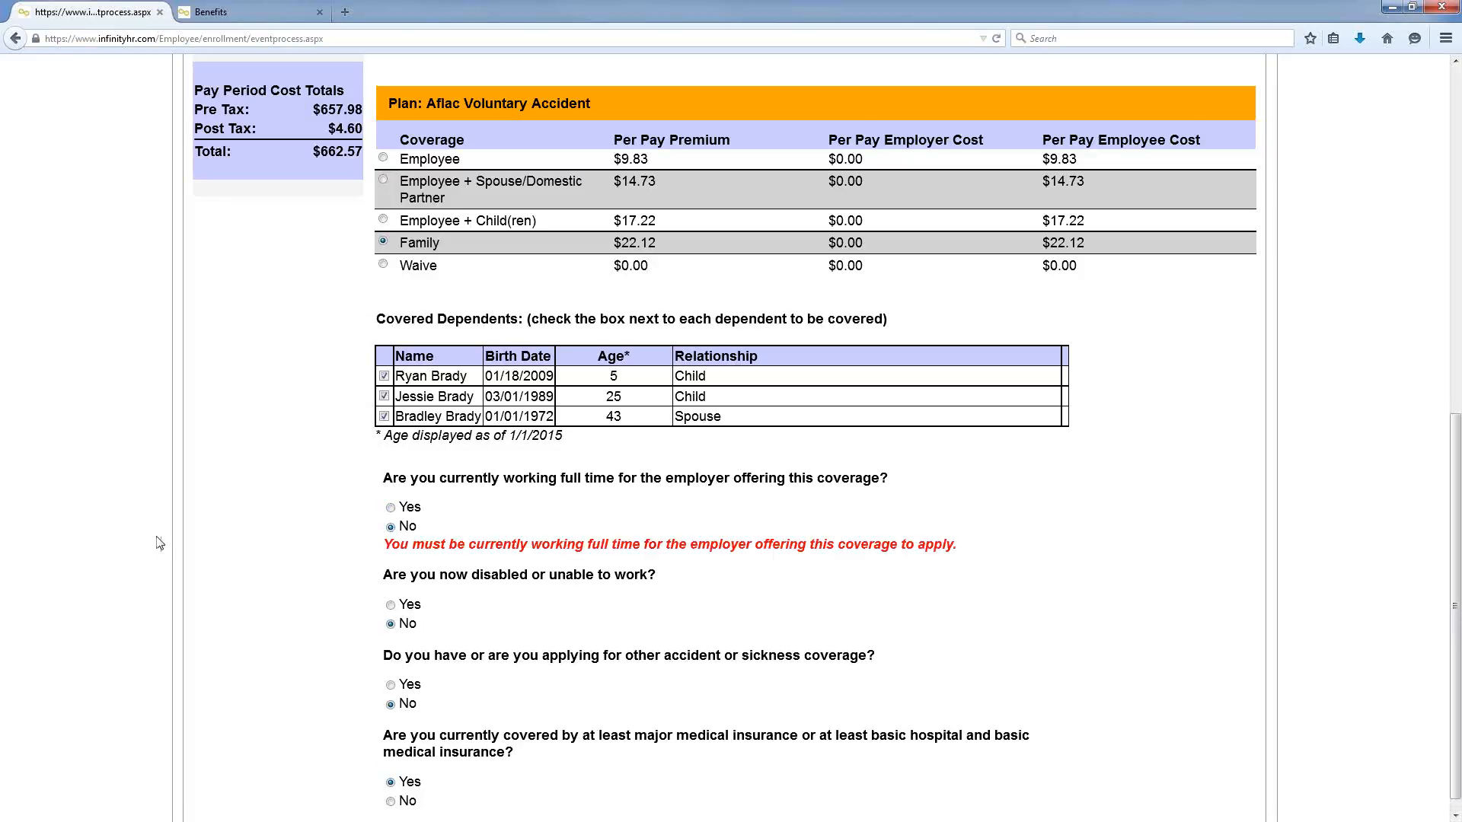
pyautogui.click(390, 507)
pyautogui.scroll(3, 125, 426)
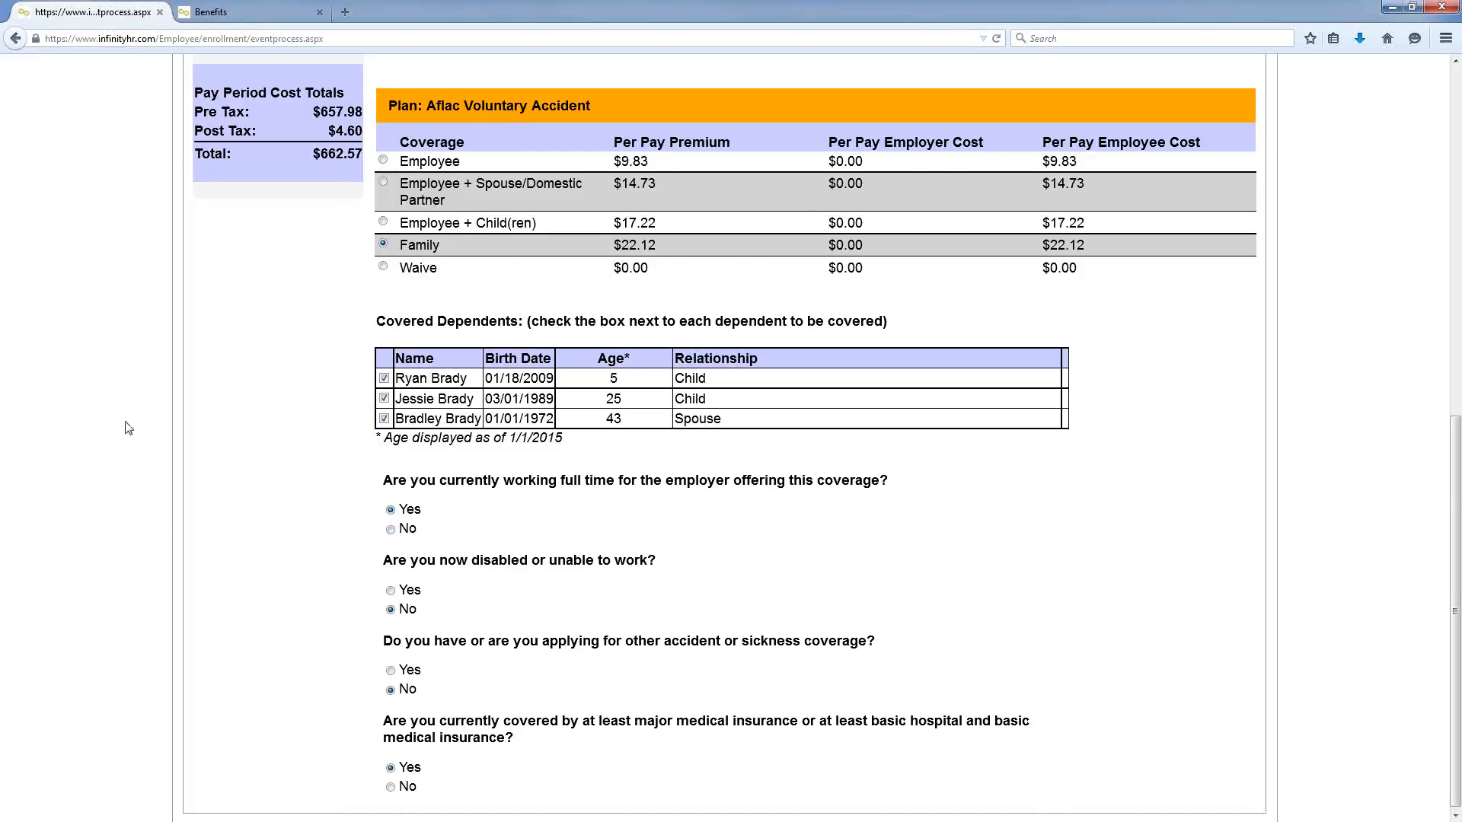
pyautogui.scroll(2, 112, 431)
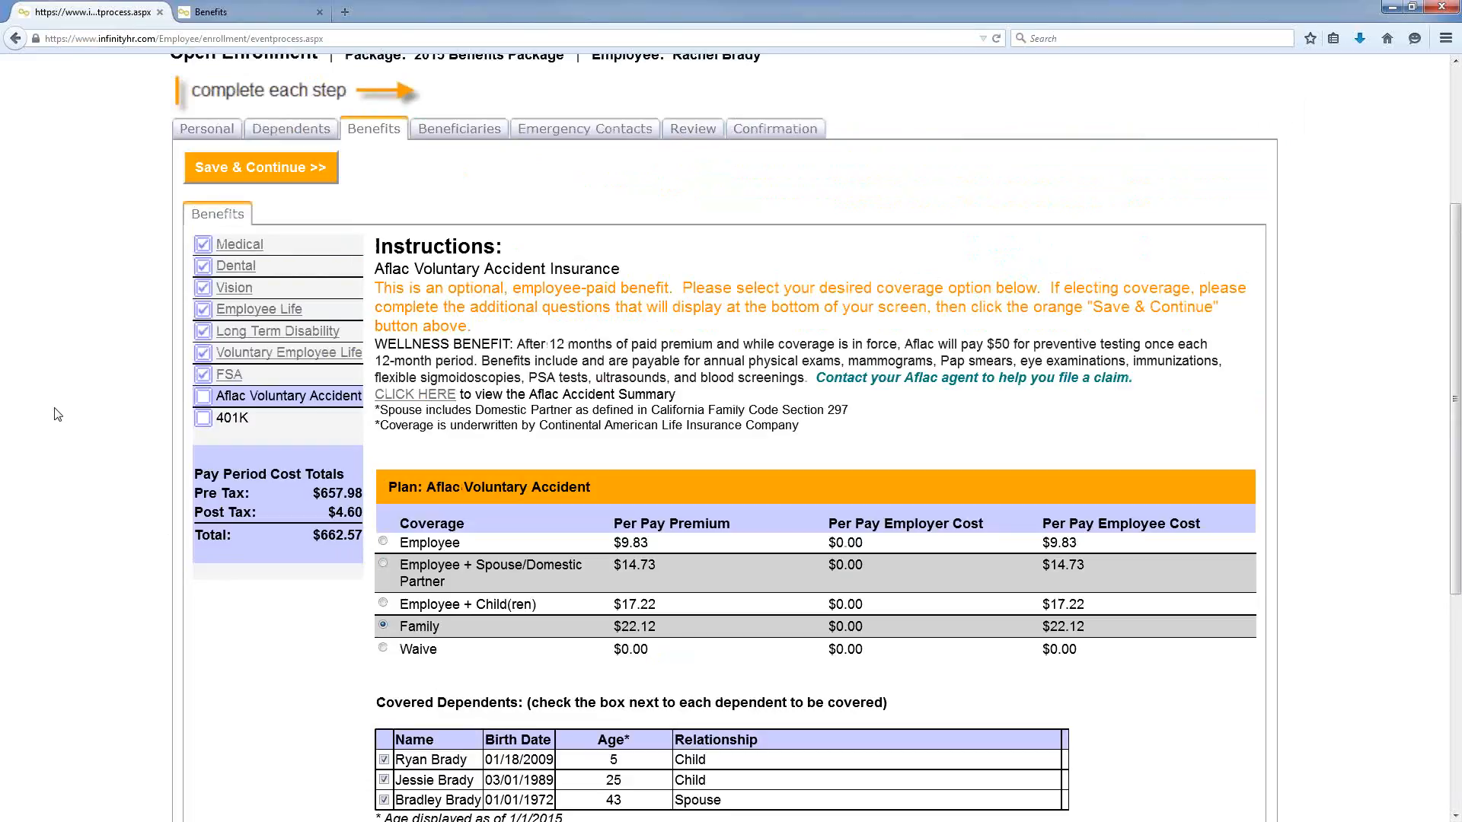
# Step: Save the Aflac Family coverage at $22.12 and the 3% 401K contribution
pyautogui.click(309, 172)
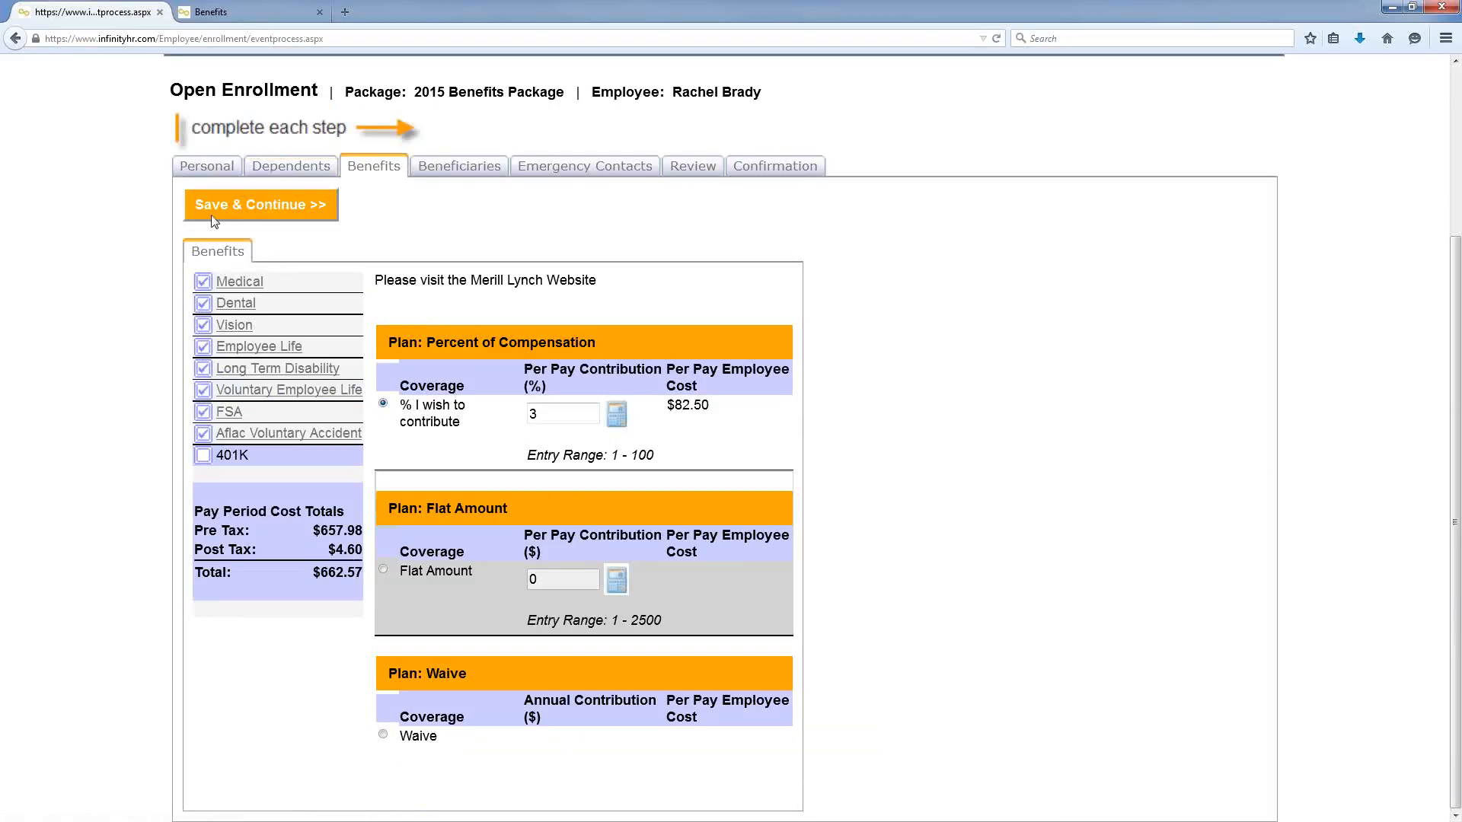
pyautogui.click(235, 203)
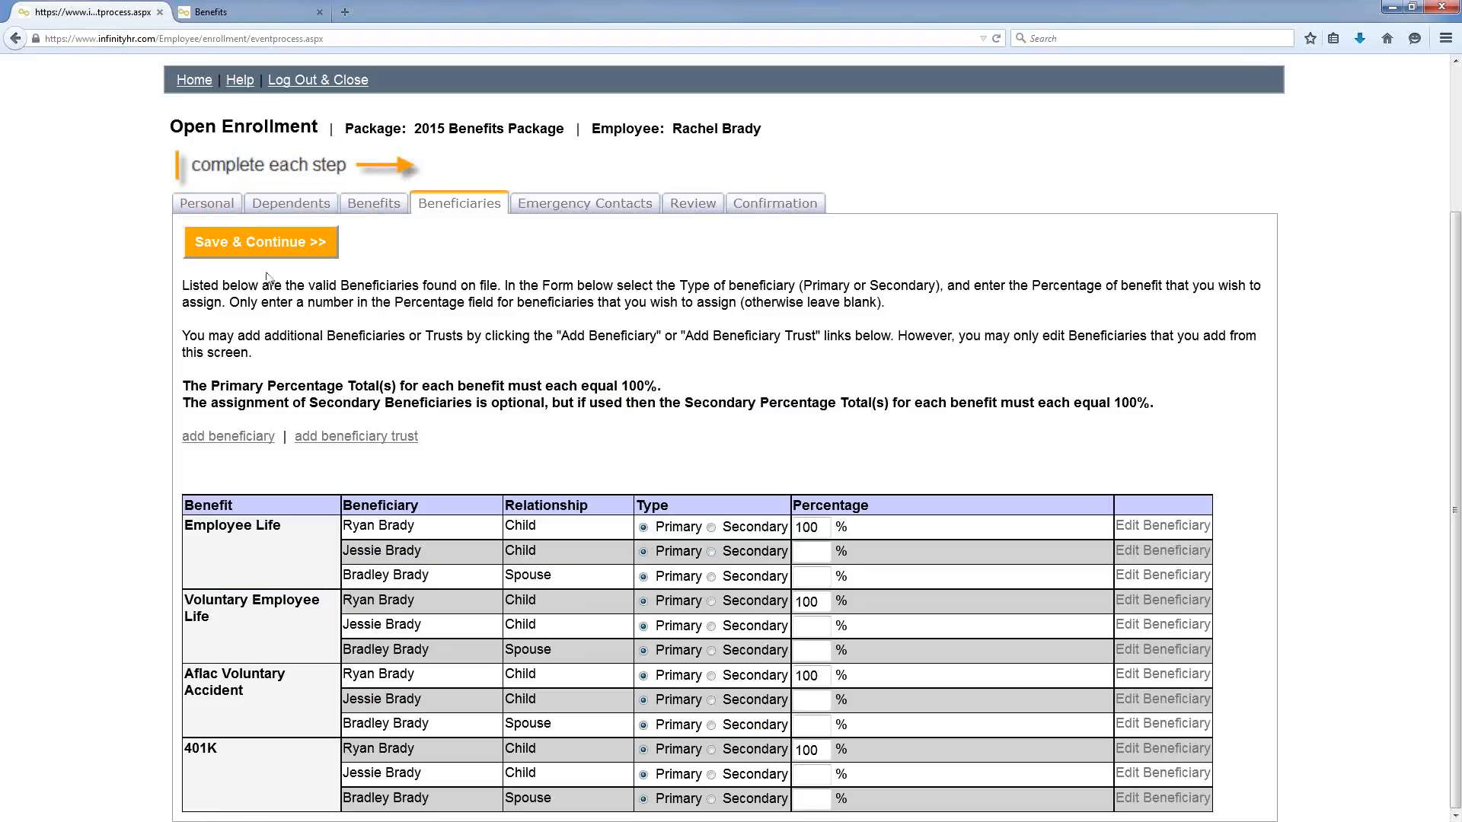
# Step: Accept the child beneficiaries at 100% and the two children as emergency contacts
pyautogui.click(276, 250)
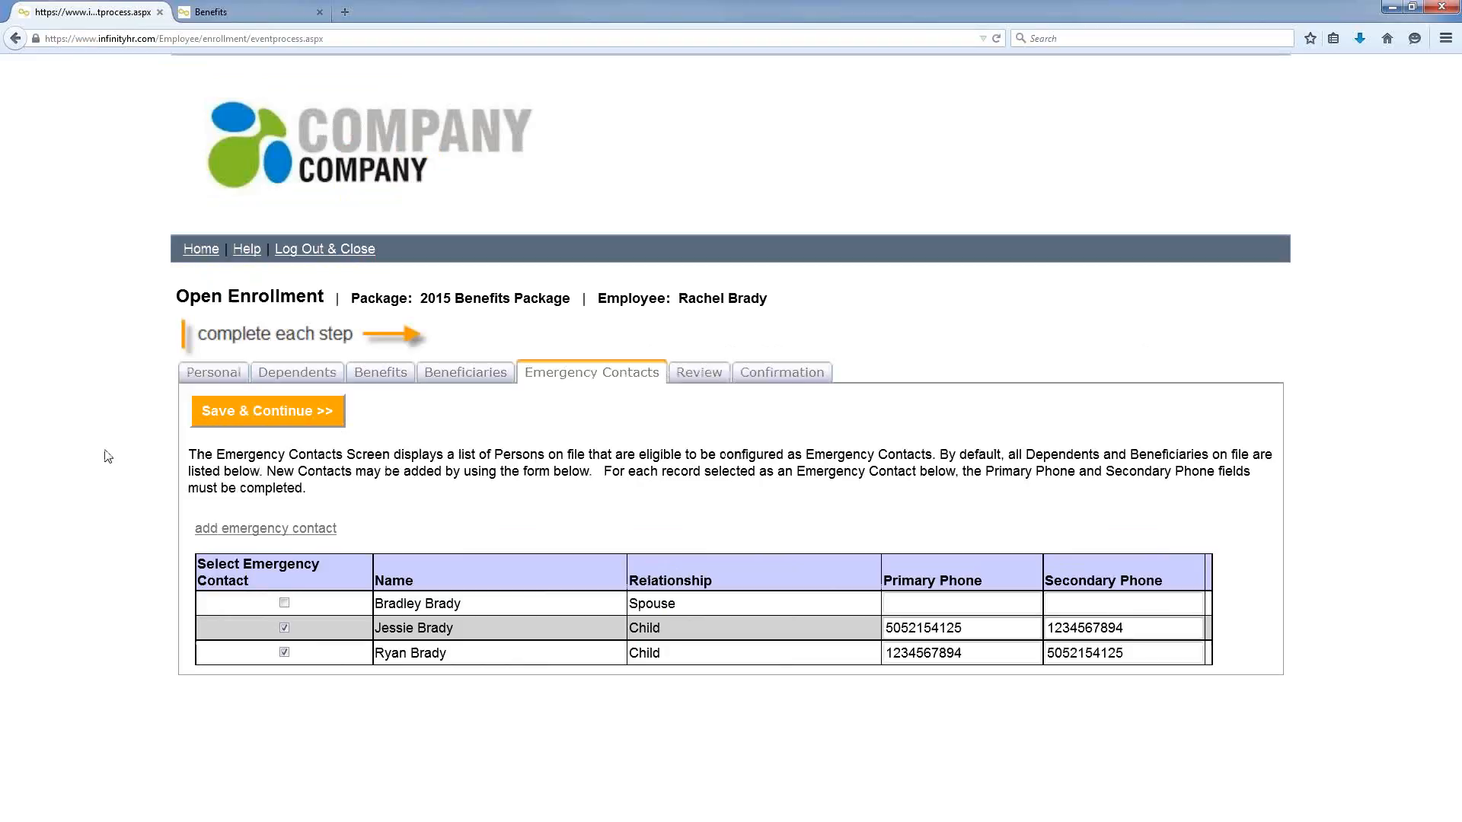
pyautogui.click(232, 415)
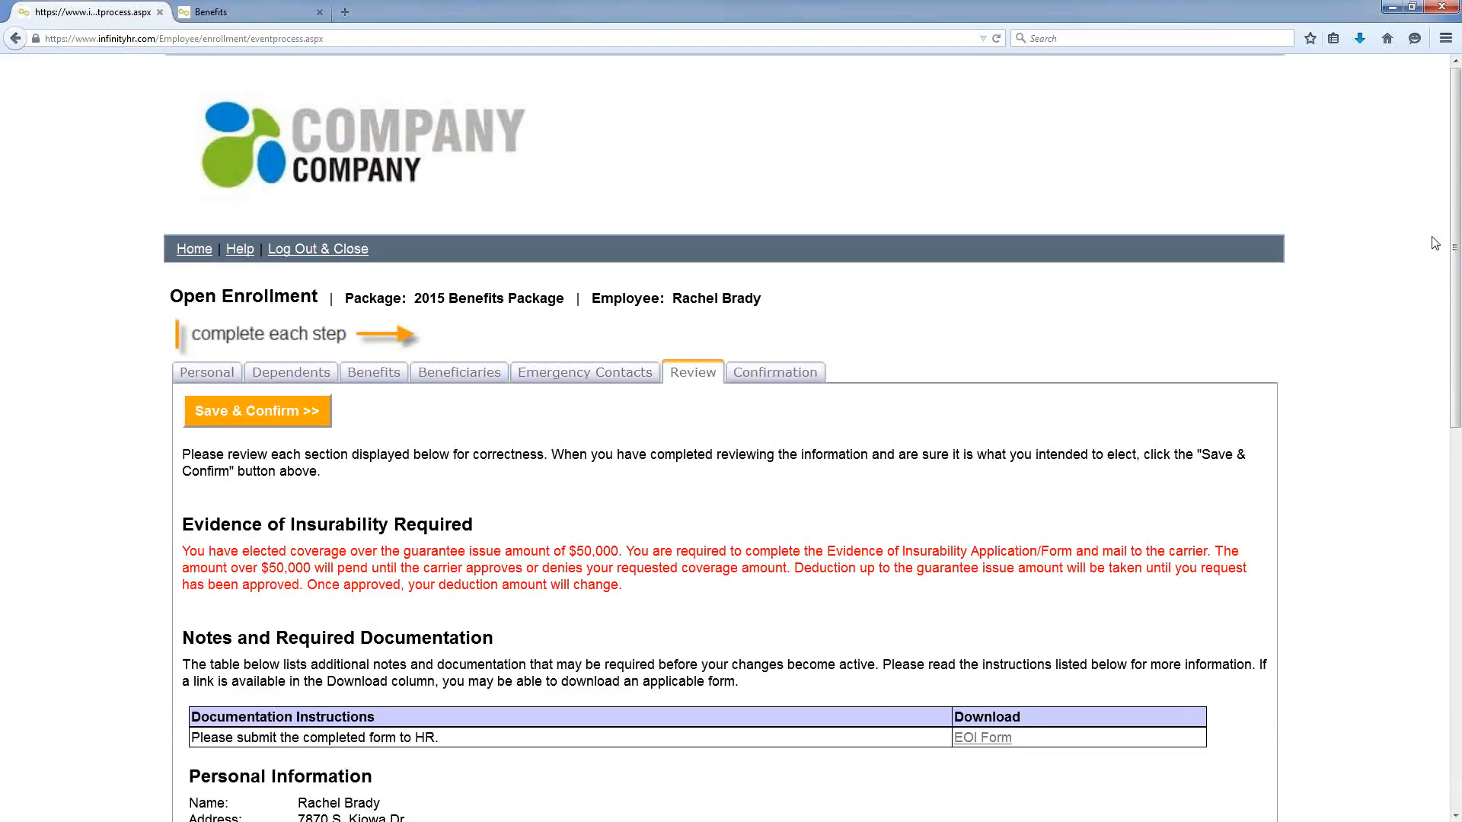
pyautogui.moveTo(1455, 217); pyautogui.dragTo(1455, 330)
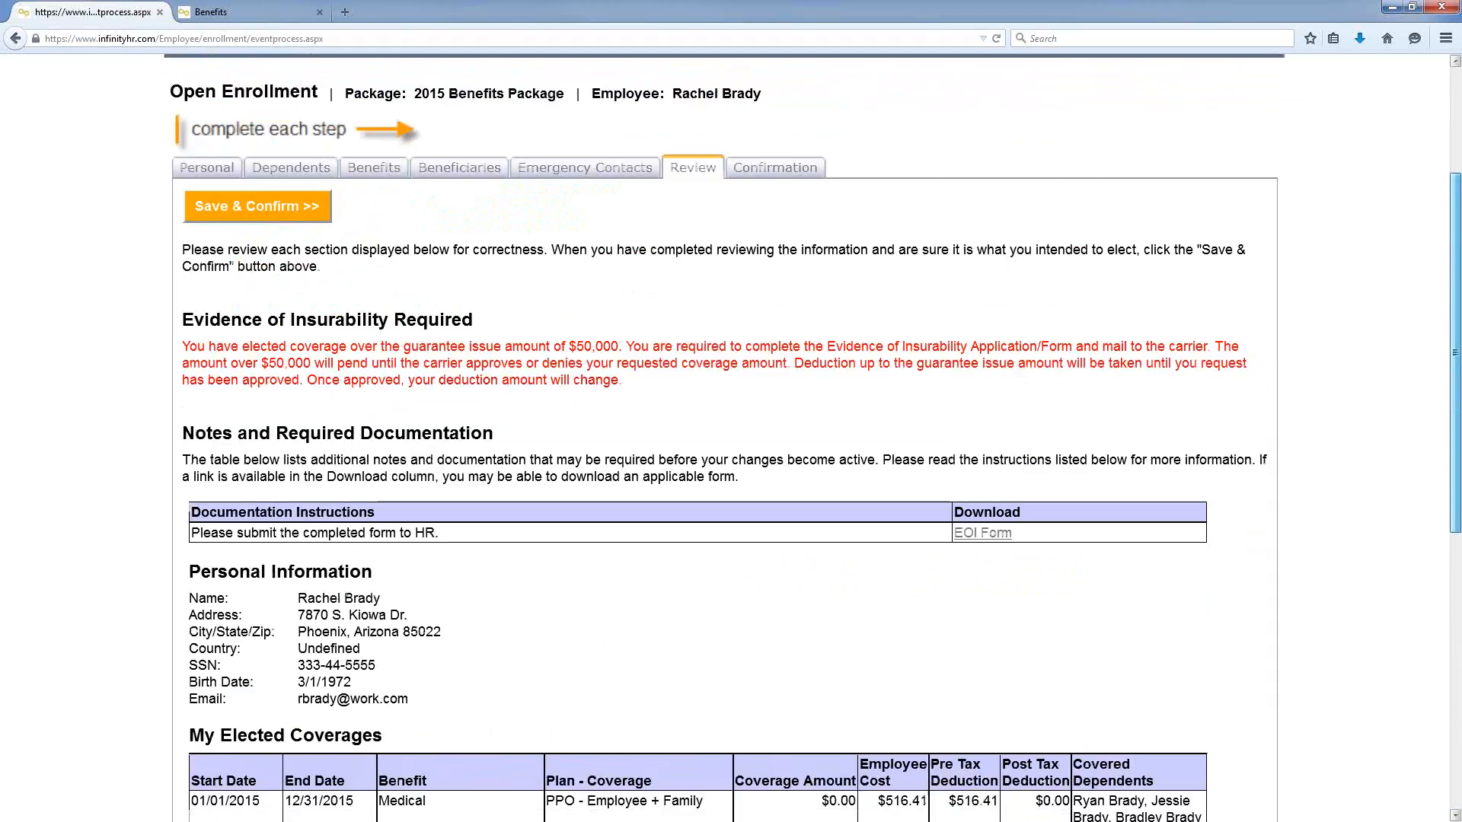
# Step: Submit the open enrollment with Save & Confirm and accept the electronic-signature prompt
pyautogui.click(216, 206)
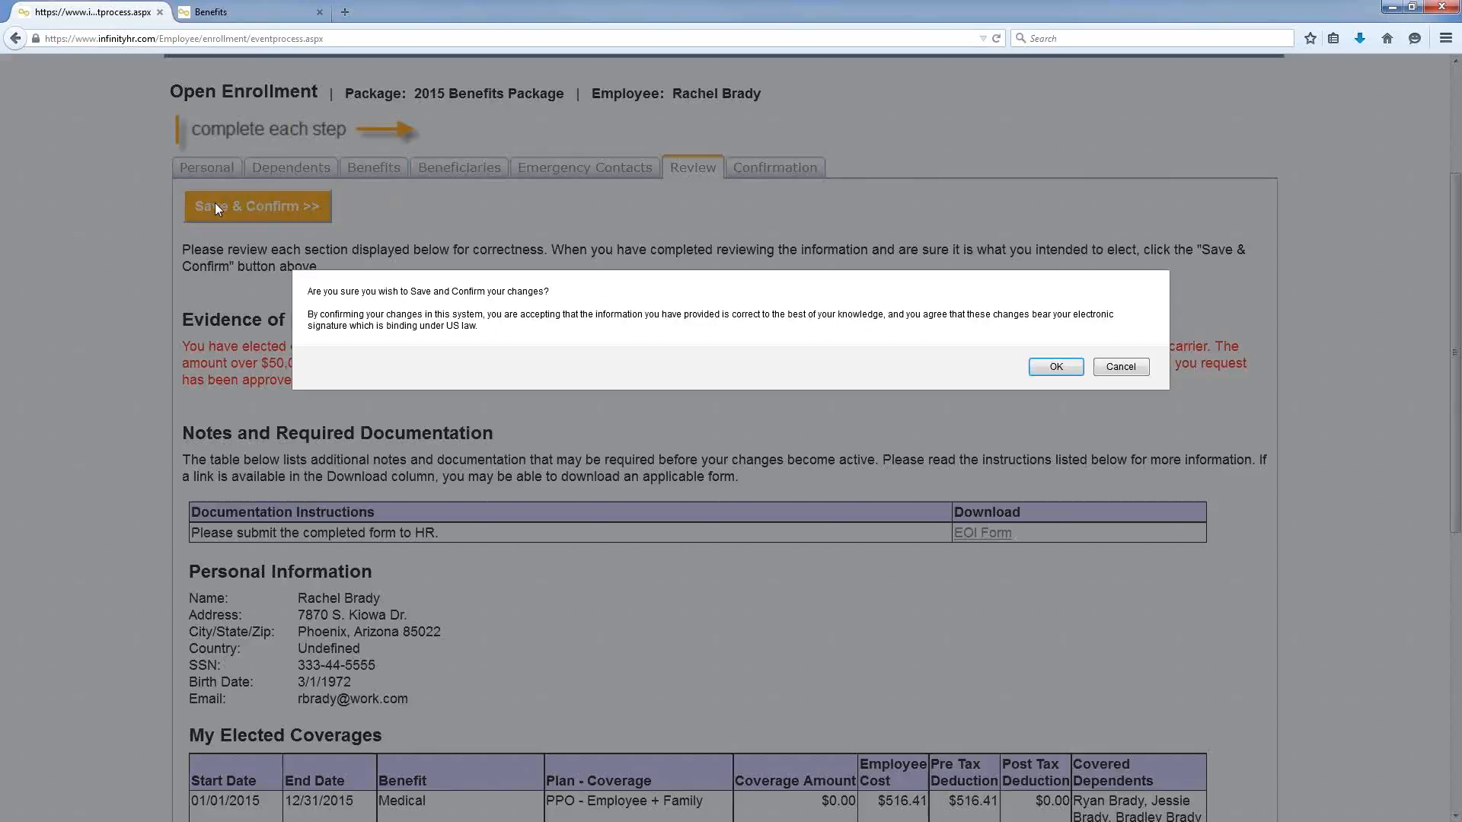
pyautogui.click(1055, 366)
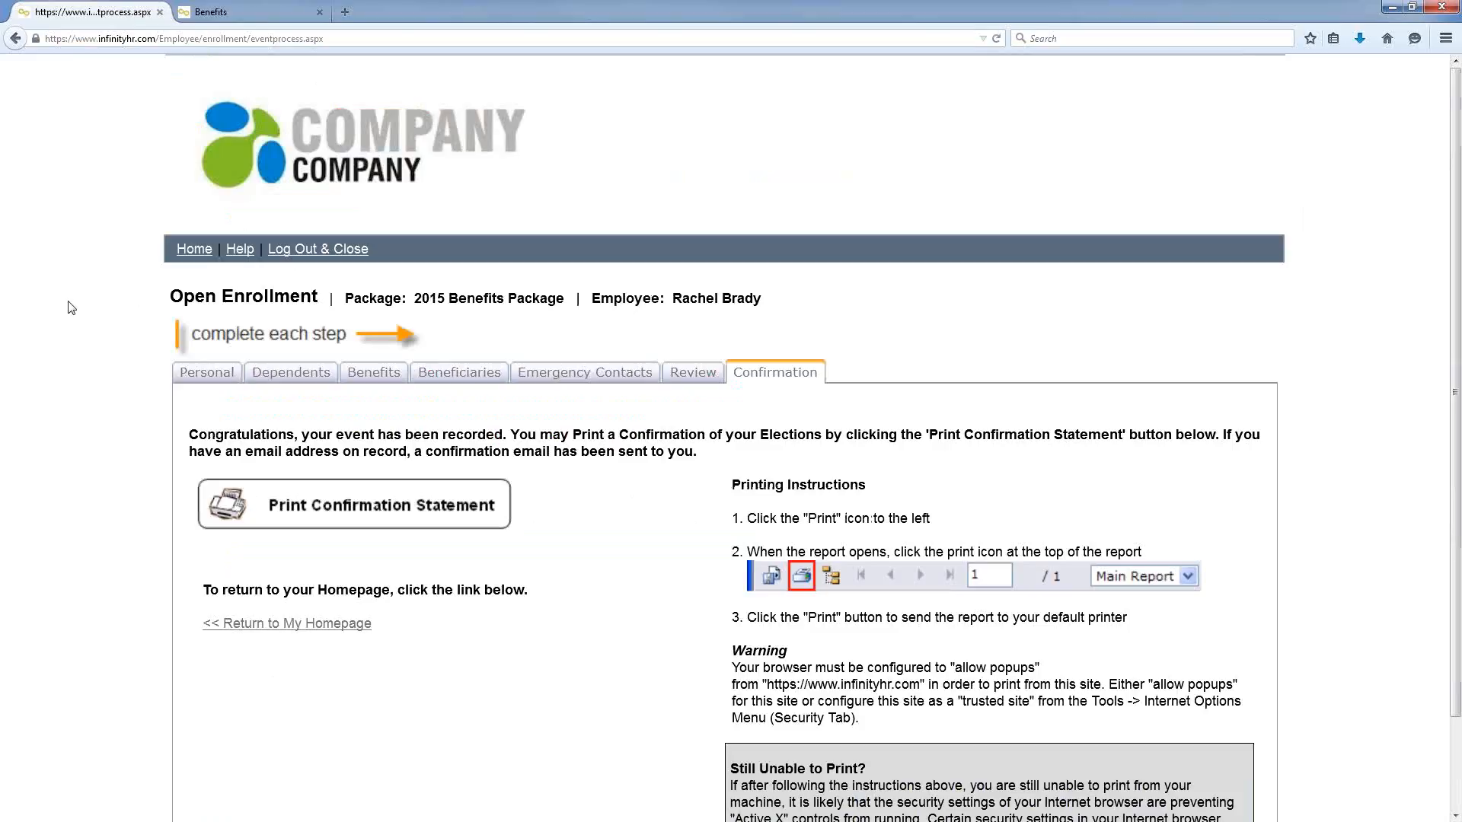
# Step: Go back to the Employee Homepage from the confirmation and scroll down it
pyautogui.click(201, 252)
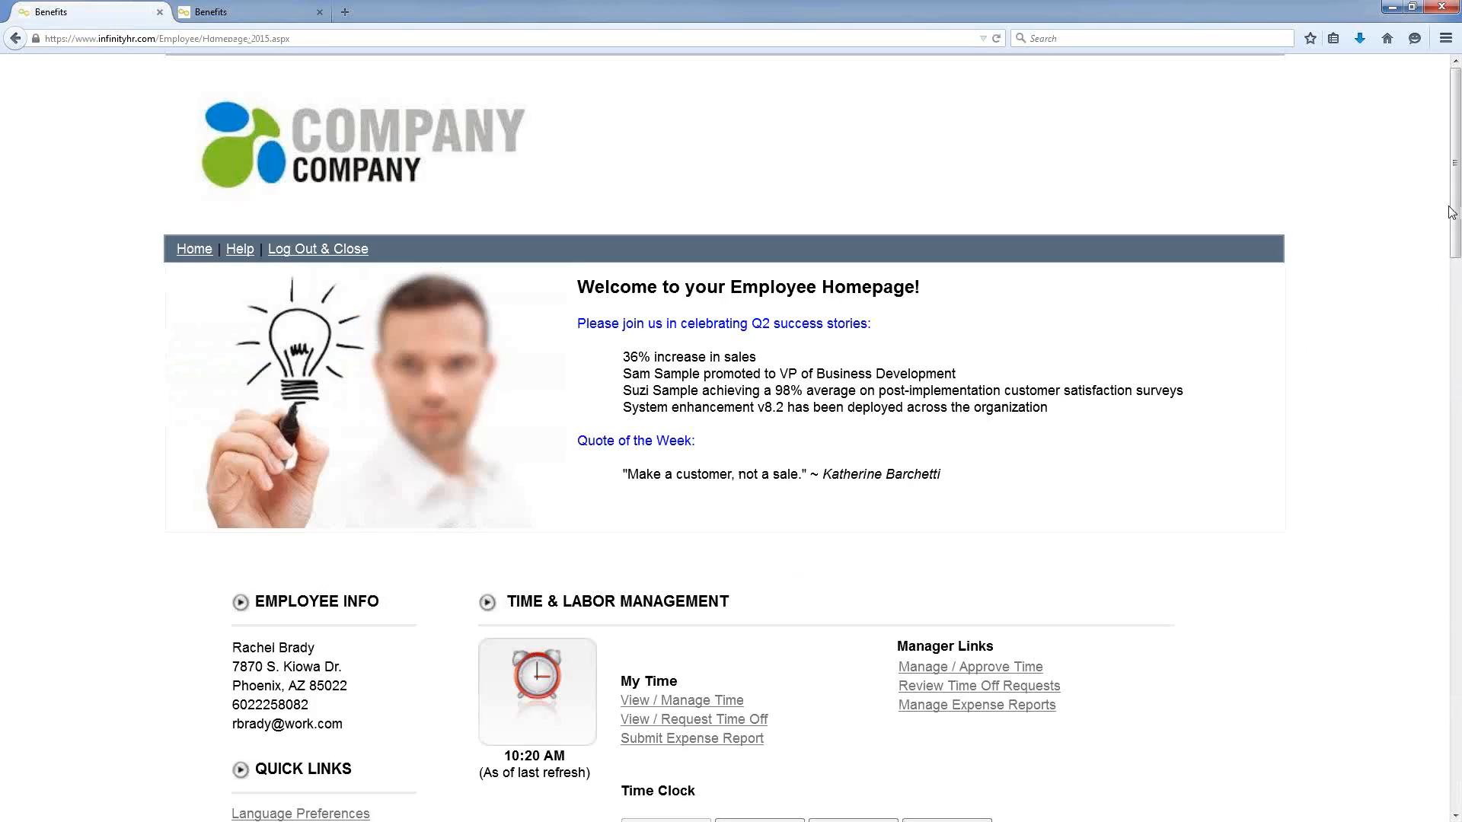
pyautogui.moveTo(1455, 205); pyautogui.dragTo(1399, 572)
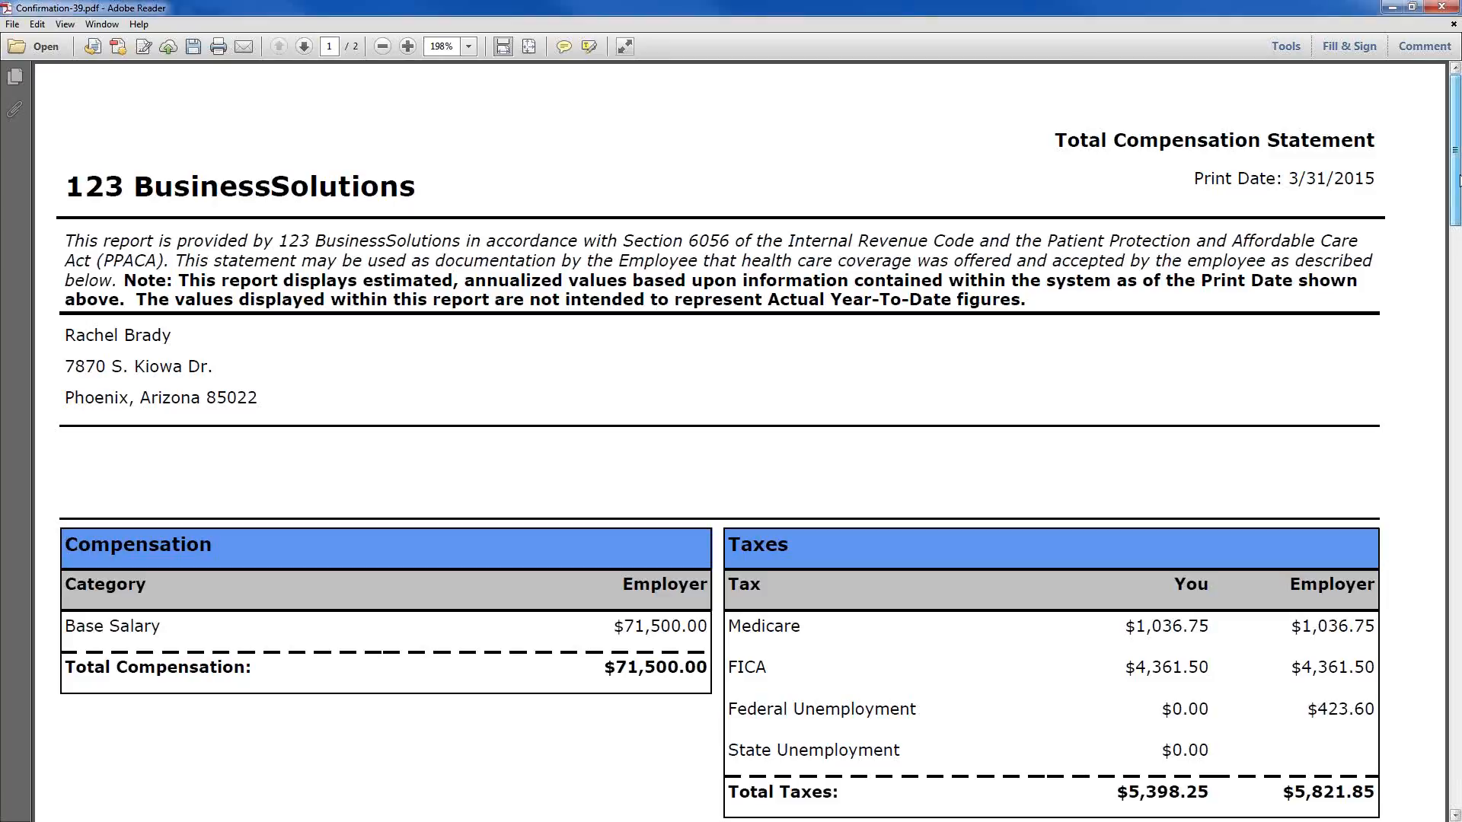
# Step: Scroll through the compensation statement's salary, taxes and $86,749.85 benefits tables
pyautogui.scroll(-1, 1435, 175)
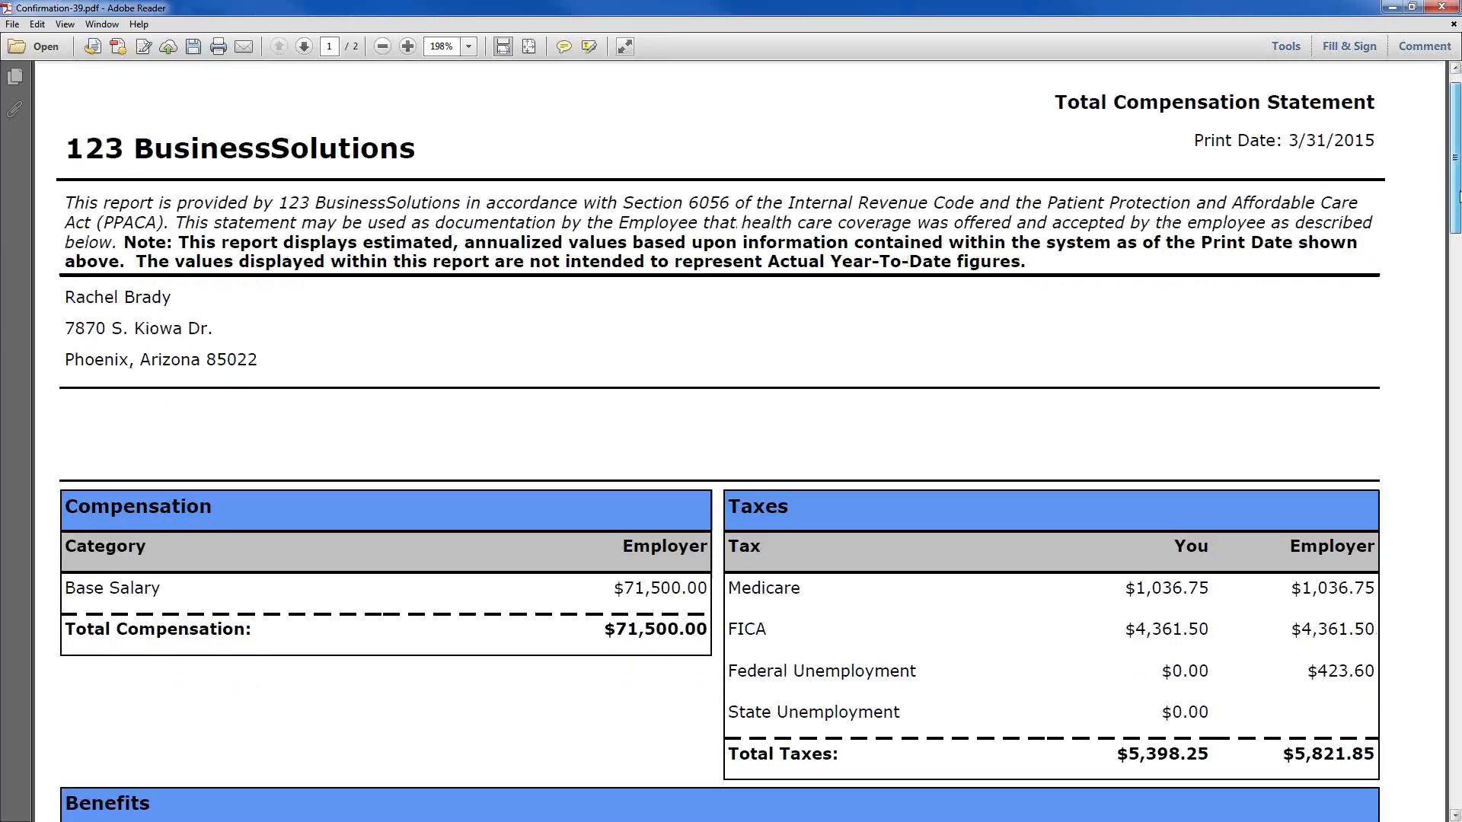
pyautogui.scroll(-5, 1459, 196)
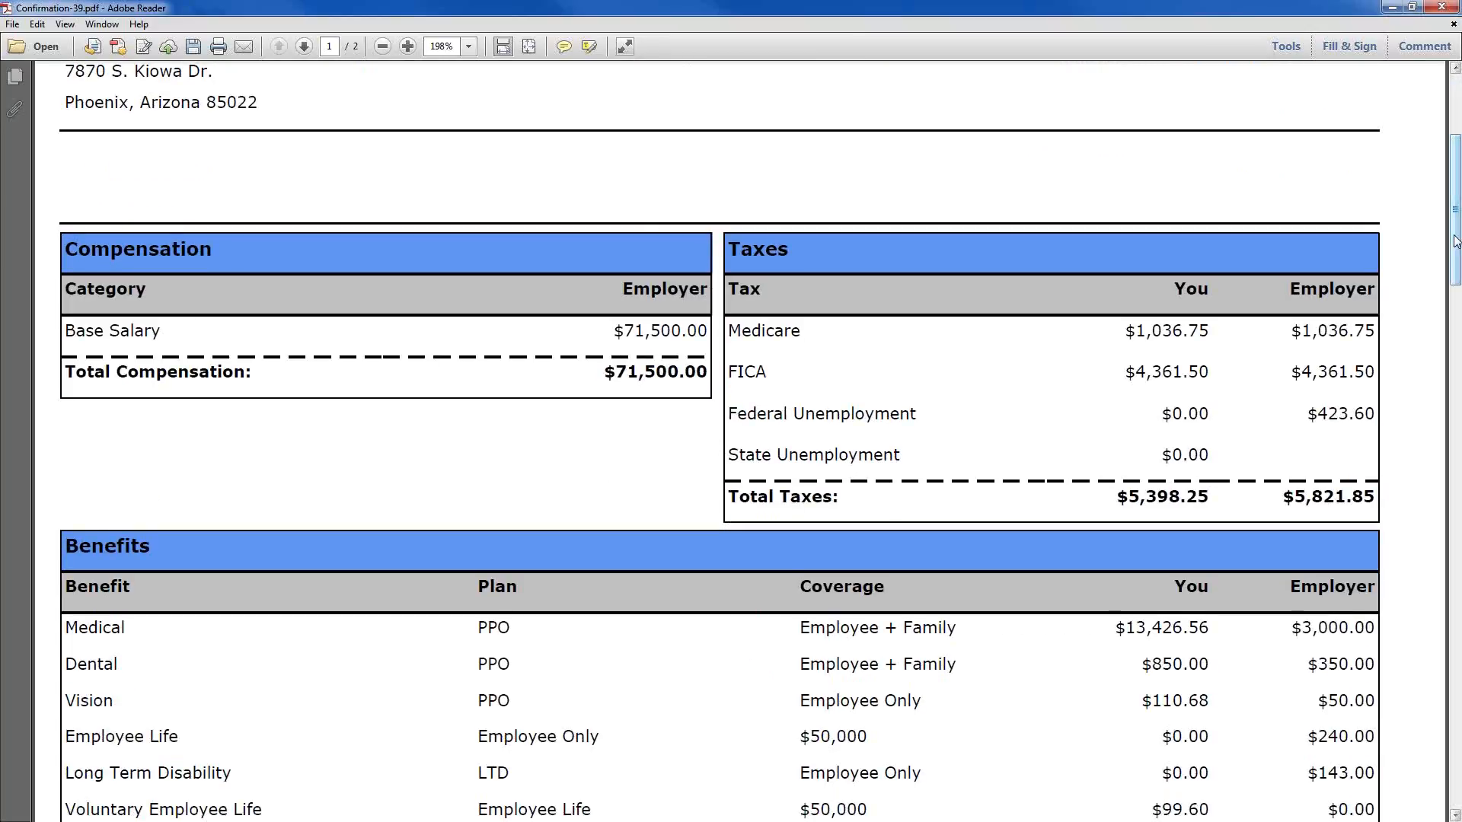
pyautogui.moveTo(1455, 242); pyautogui.dragTo(1455, 308)
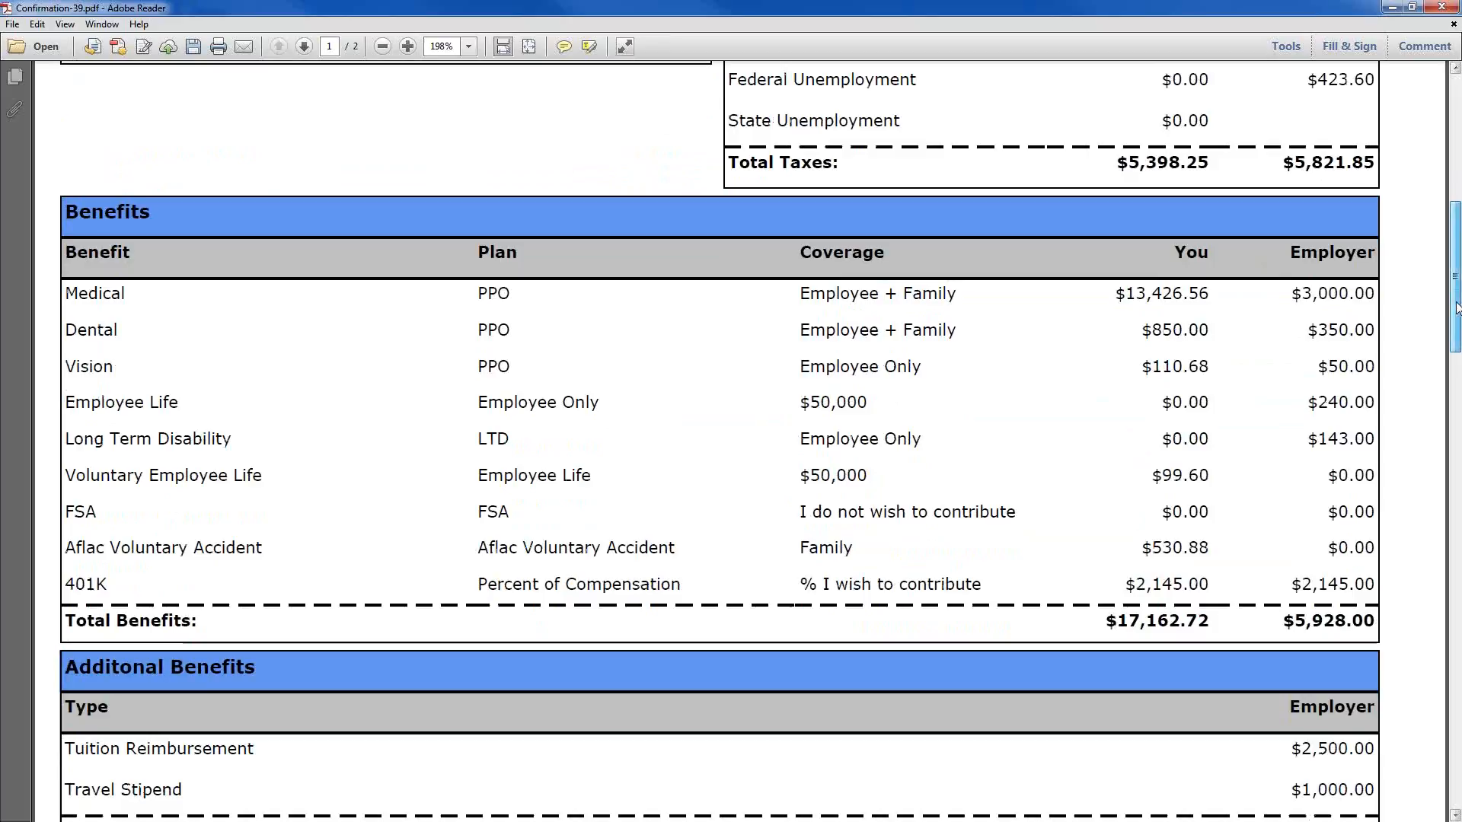
pyautogui.moveTo(1455, 307); pyautogui.dragTo(1458, 317)
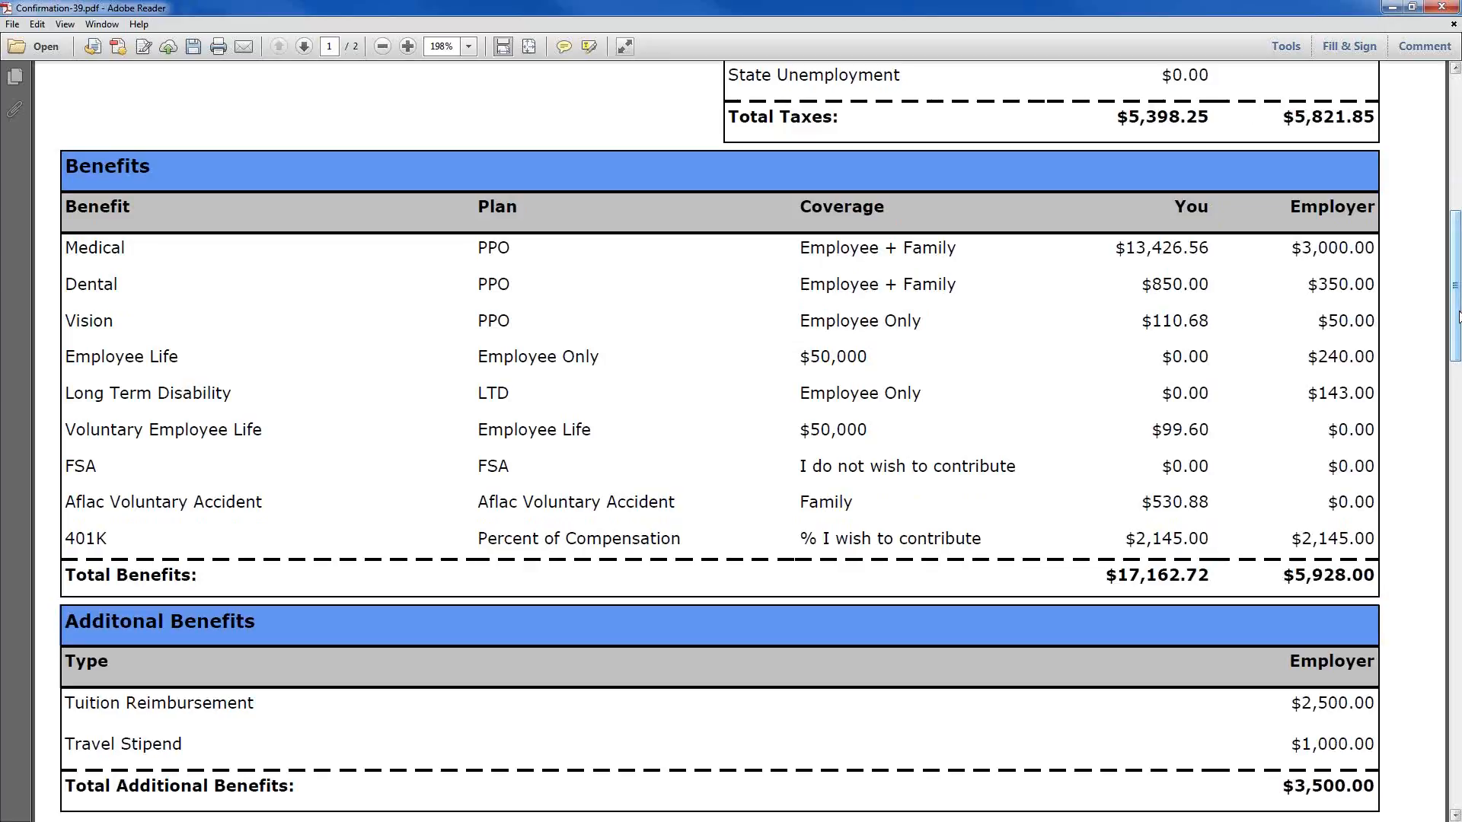
pyautogui.moveTo(1459, 317); pyautogui.dragTo(1458, 561)
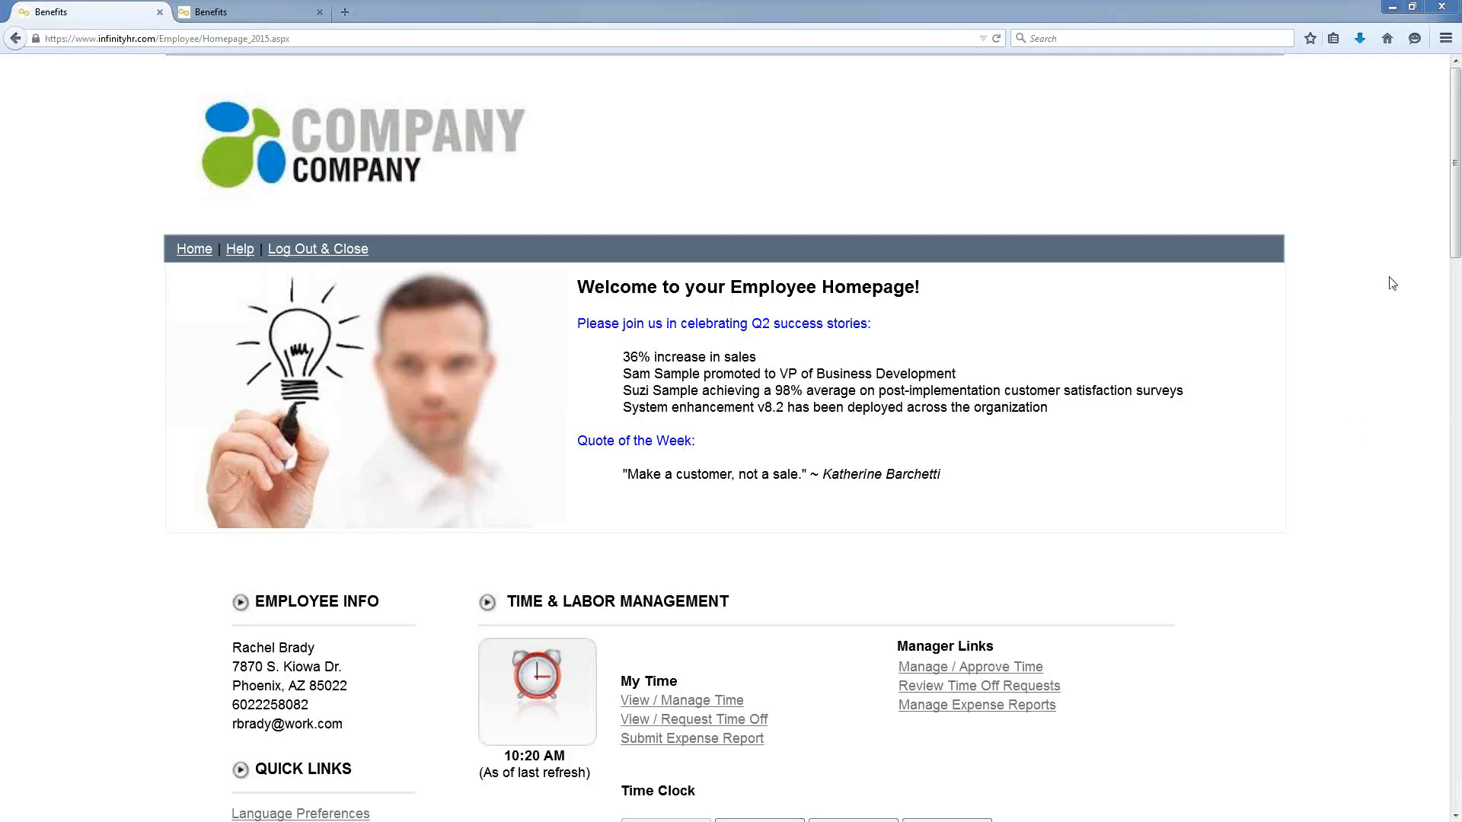
pyautogui.moveTo(1455, 240); pyautogui.dragTo(1456, 354)
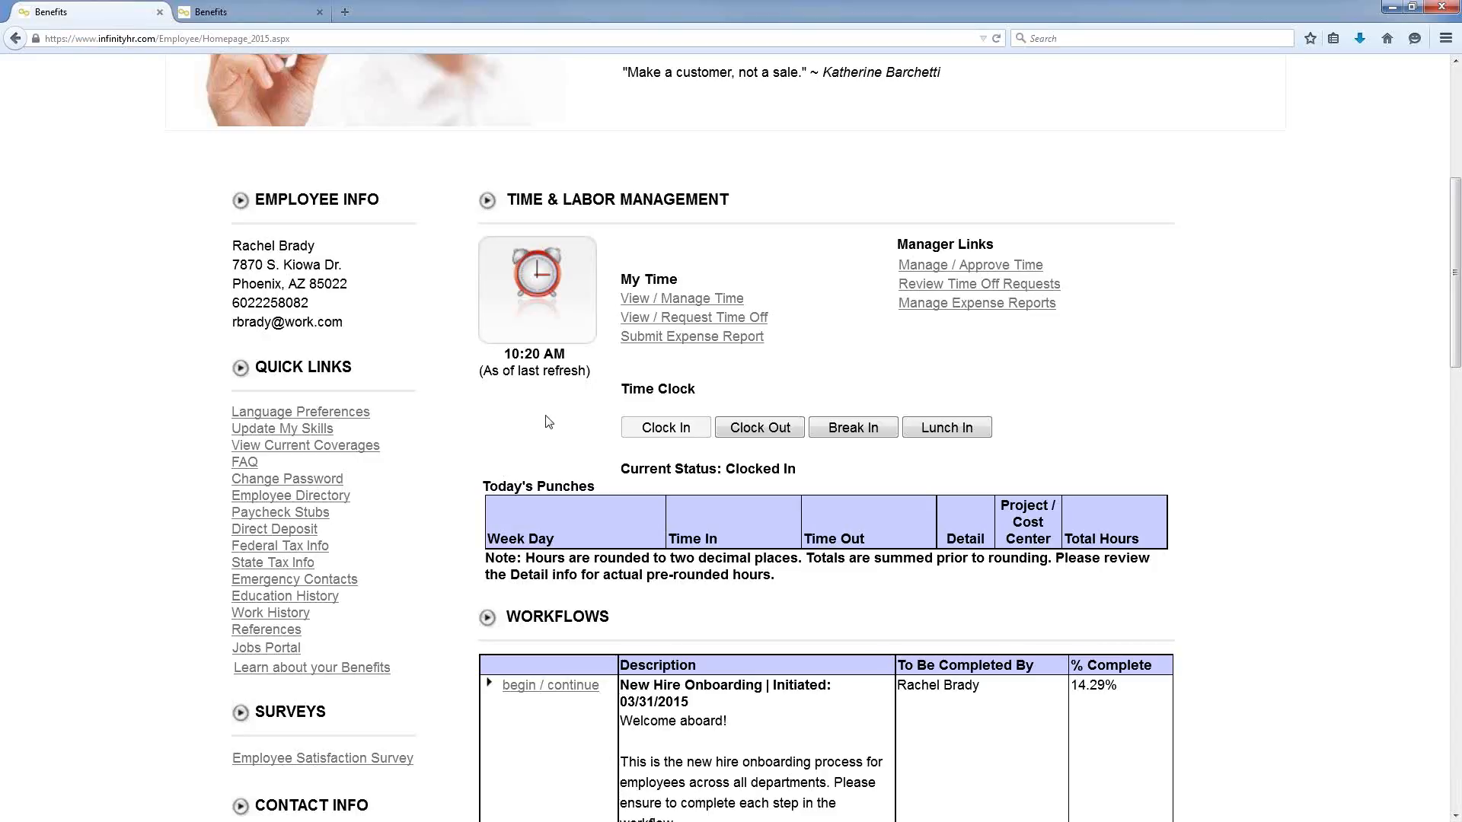
# Step: Punch out and back in on the Time Clock, recording a 10:22 AM time-in
pyautogui.click(751, 433)
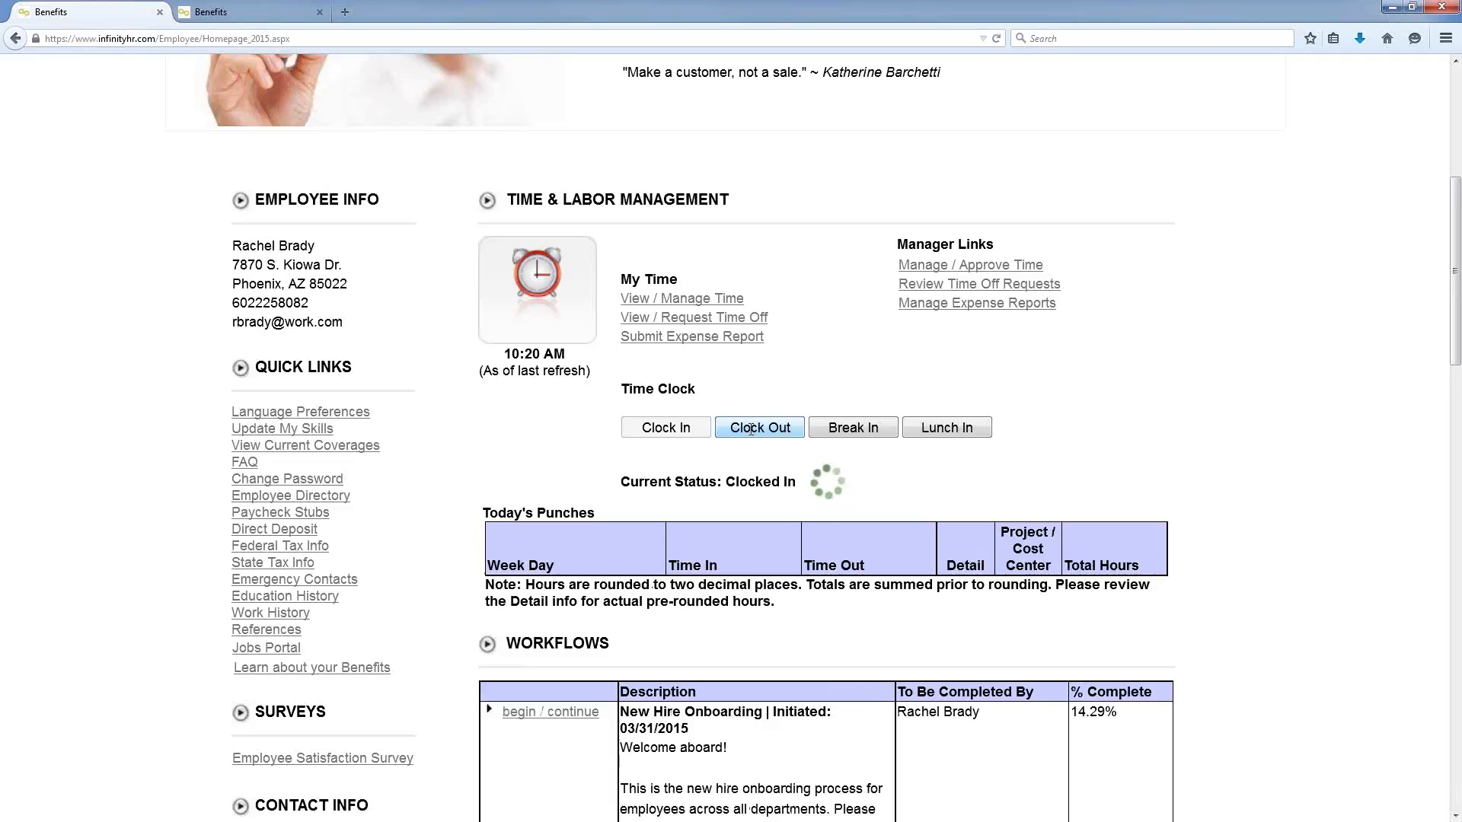
pyautogui.click(683, 397)
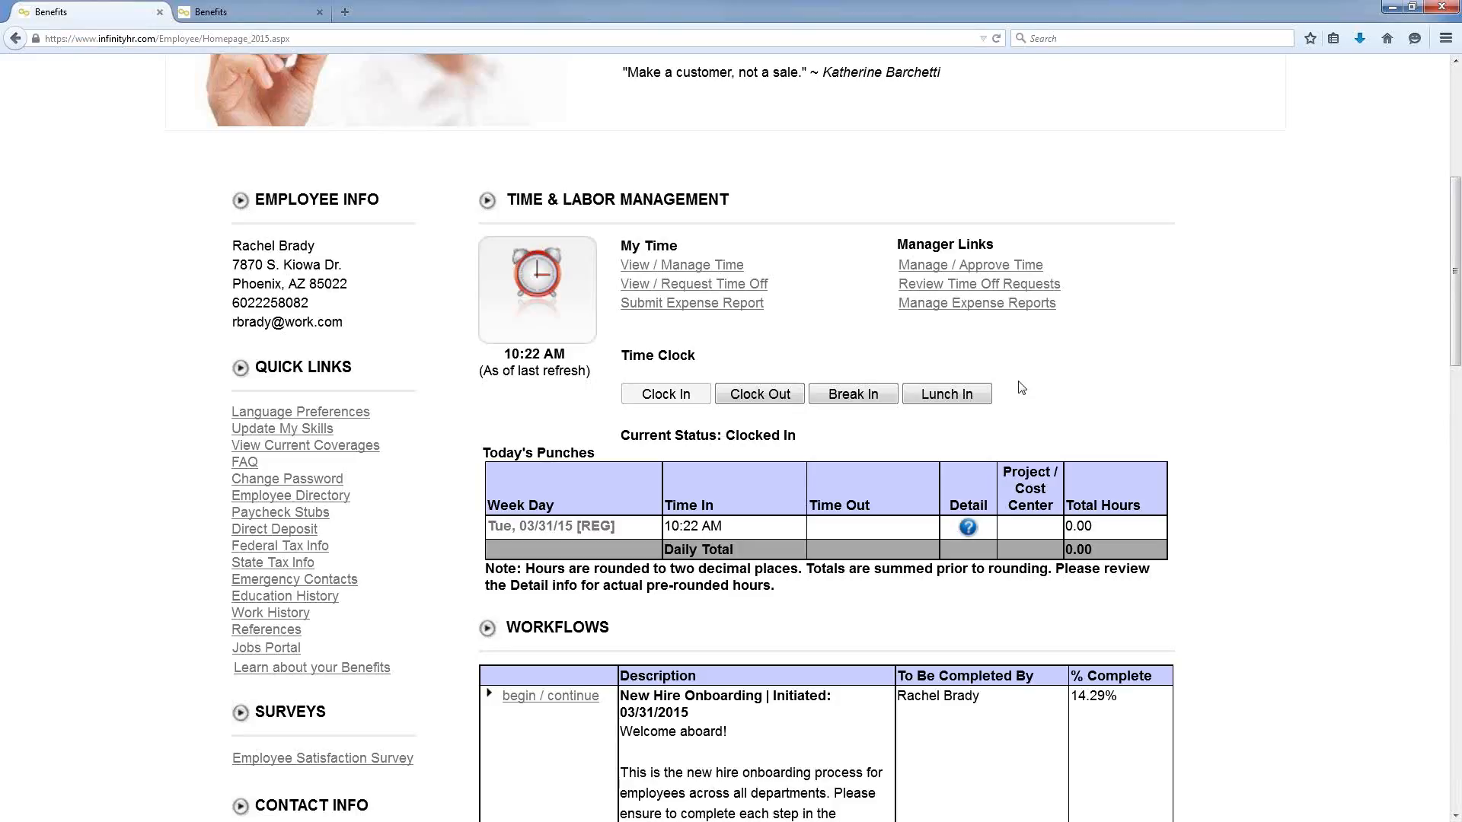
pyautogui.scroll(3, 1046, 394)
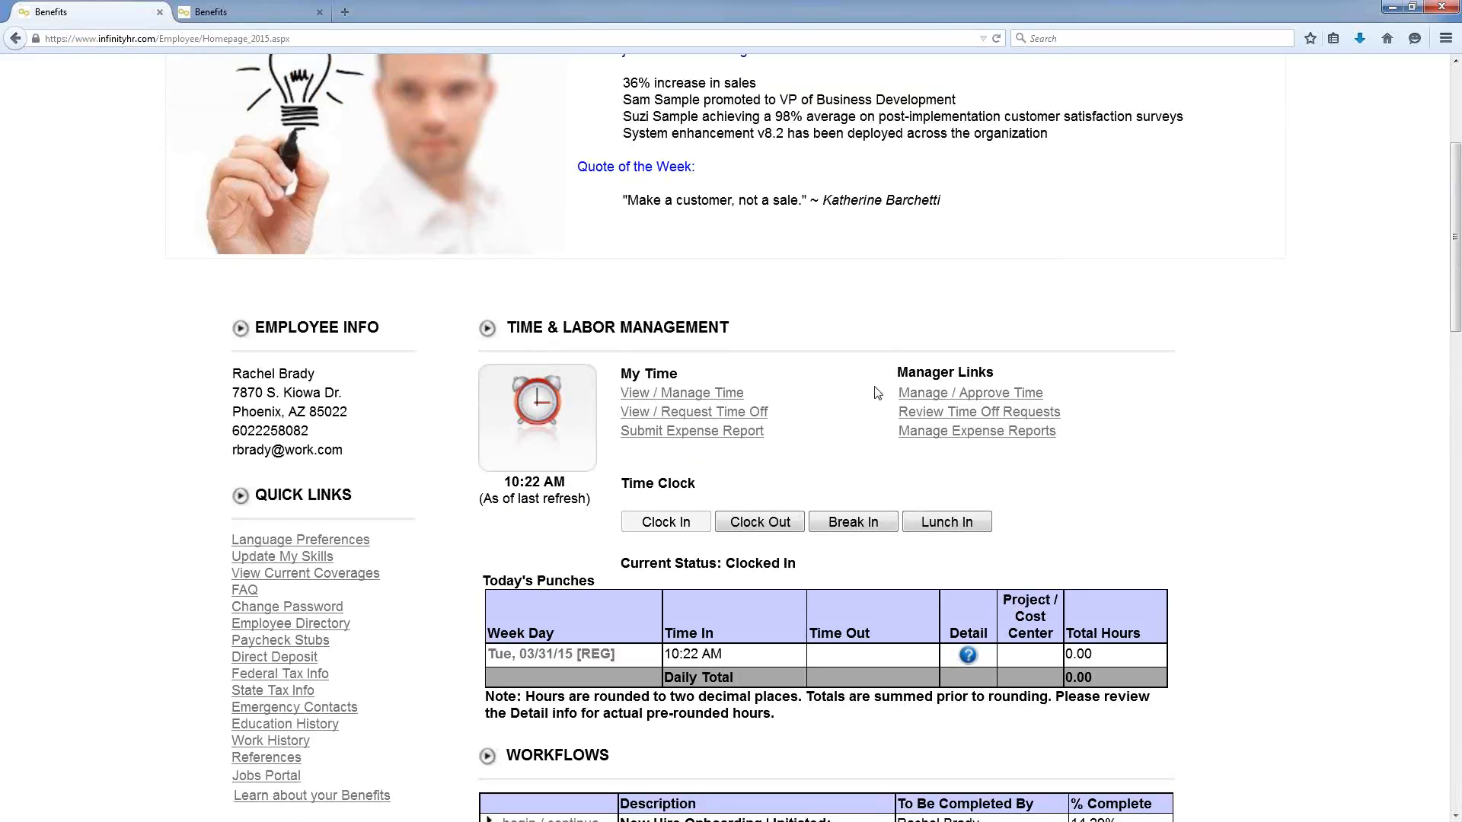
# Step: Open View / Manage Time, list Time Clock Cards, and open the 01/01/2015 - 01/14/2015 card
pyautogui.click(694, 395)
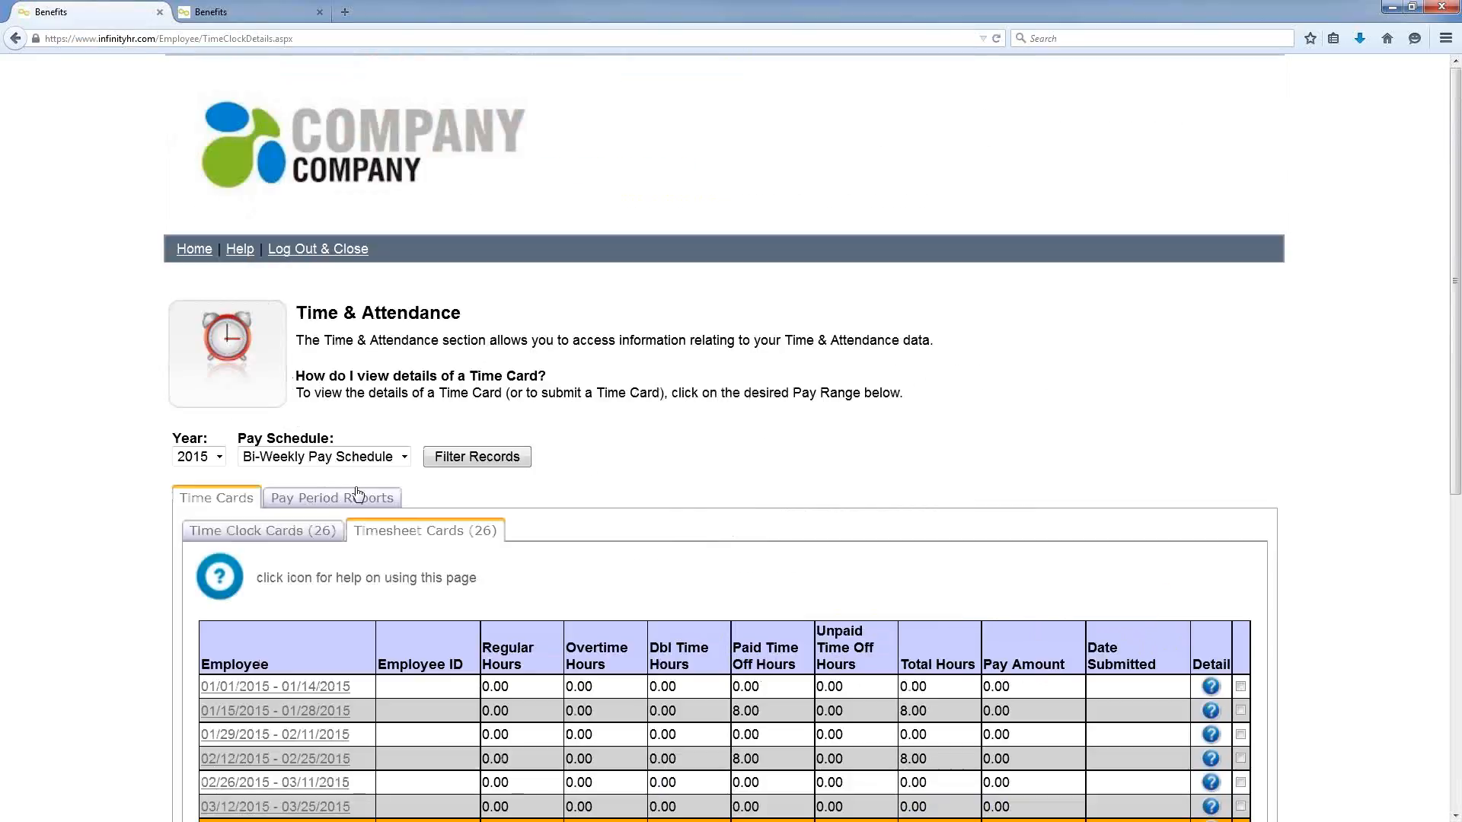
pyautogui.click(322, 532)
pyautogui.scroll(-4, 743, 387)
pyautogui.scroll(-1, 744, 388)
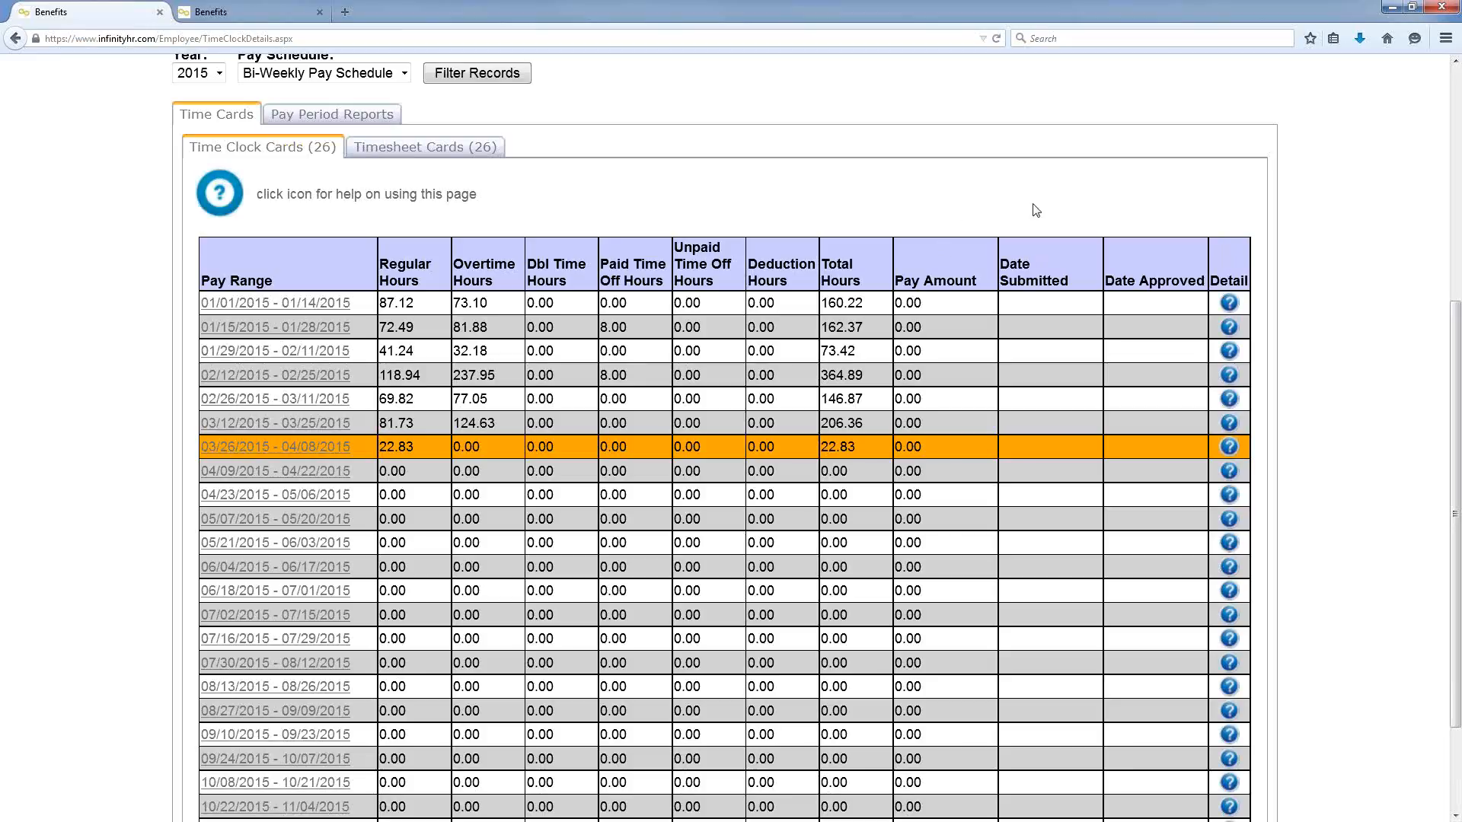
pyautogui.click(294, 304)
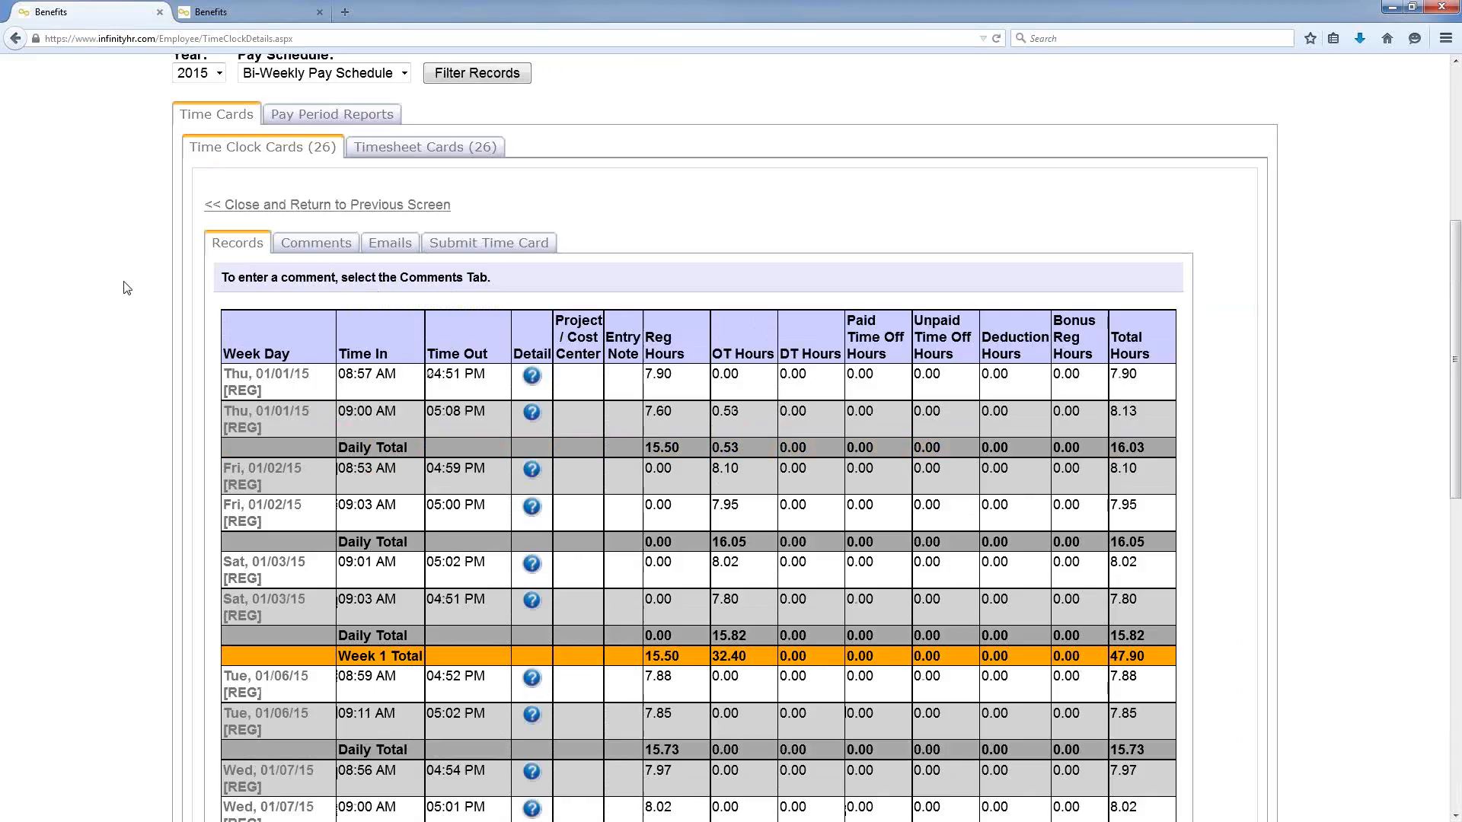
pyautogui.scroll(-3, 127, 288)
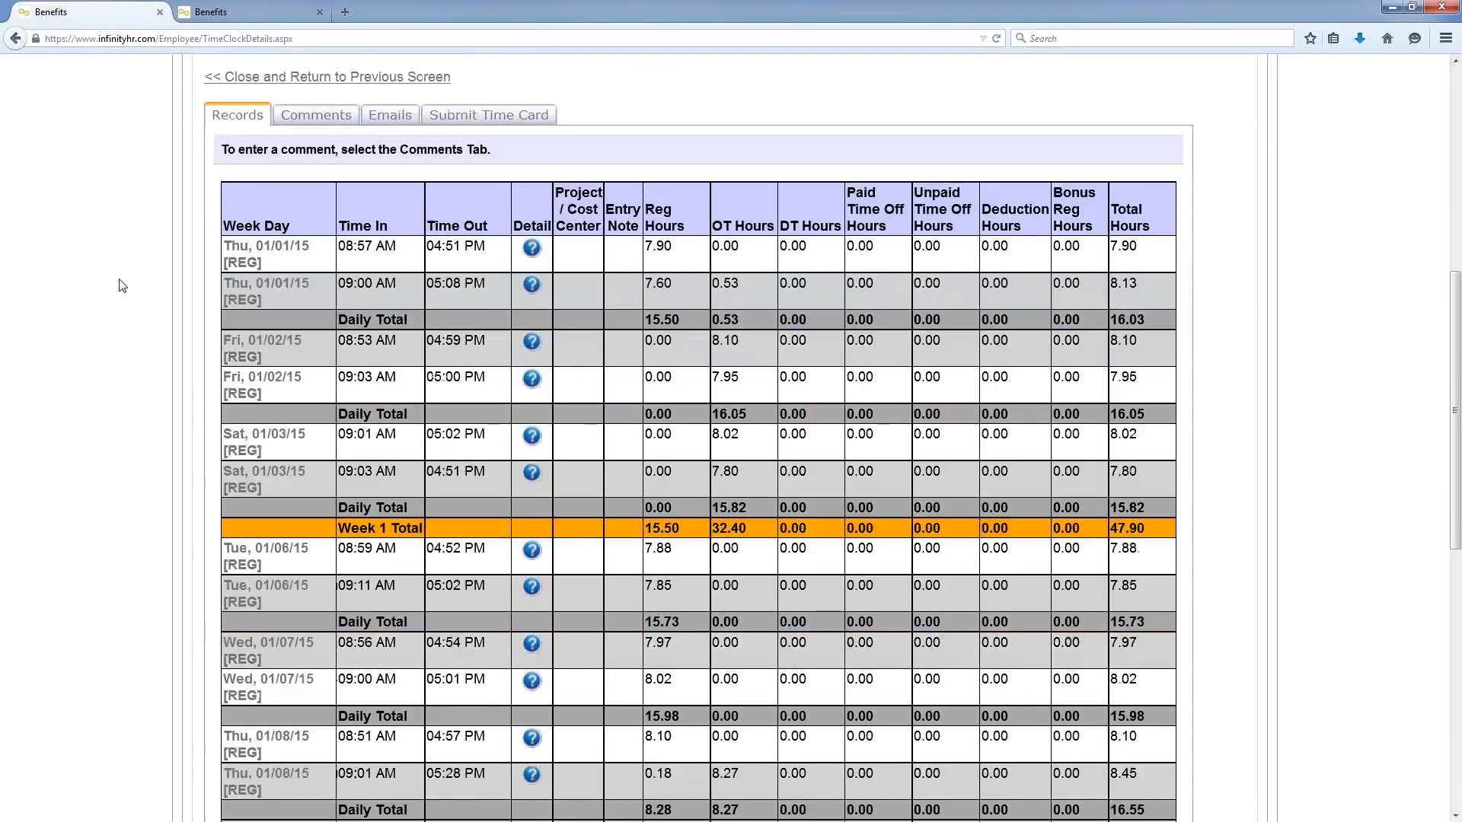
# Step: Check the time card's Comments, Emails and Submit Time Card tabs, then return Home
pyautogui.click(338, 122)
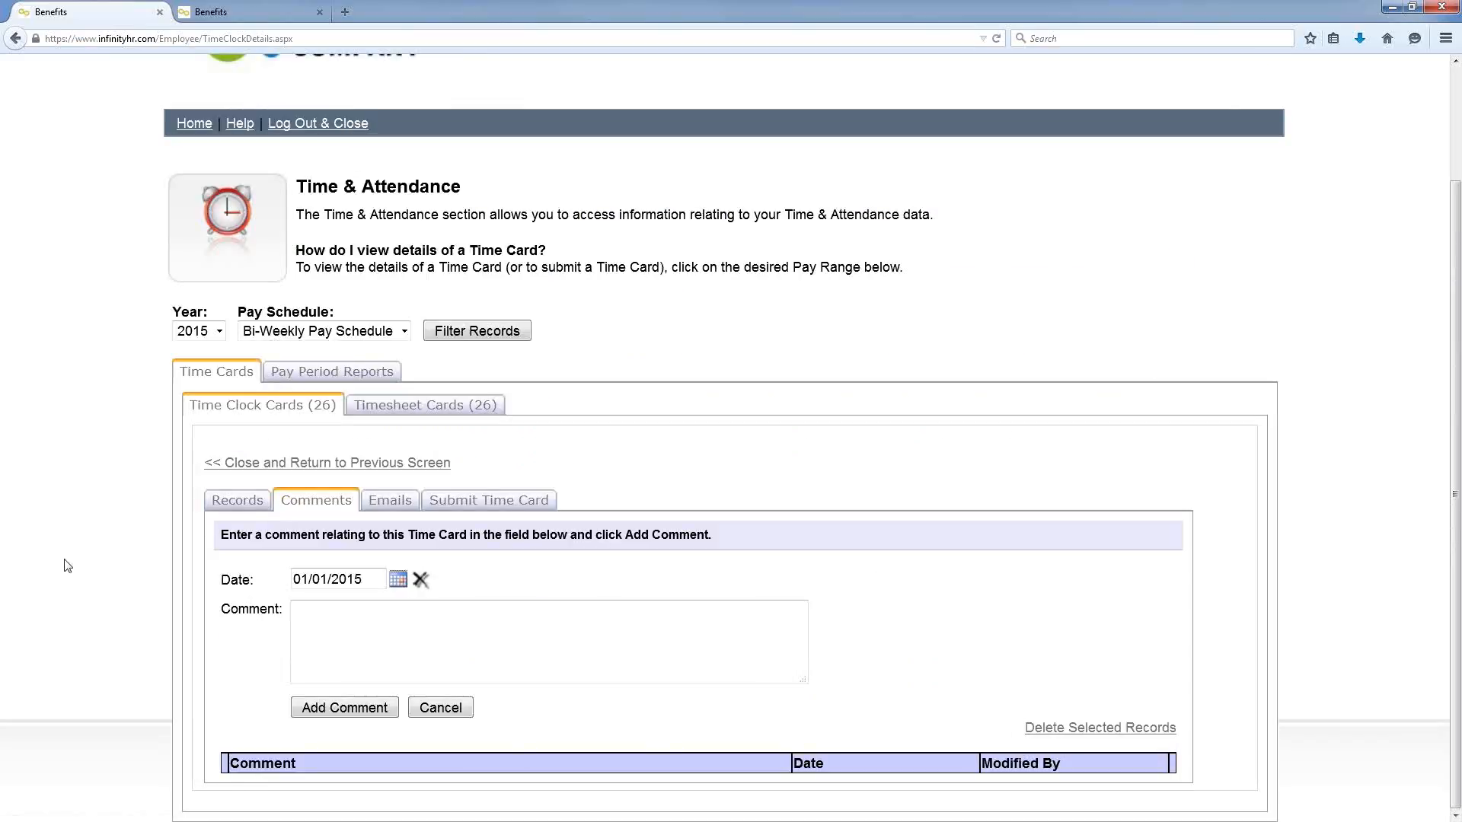
pyautogui.click(404, 504)
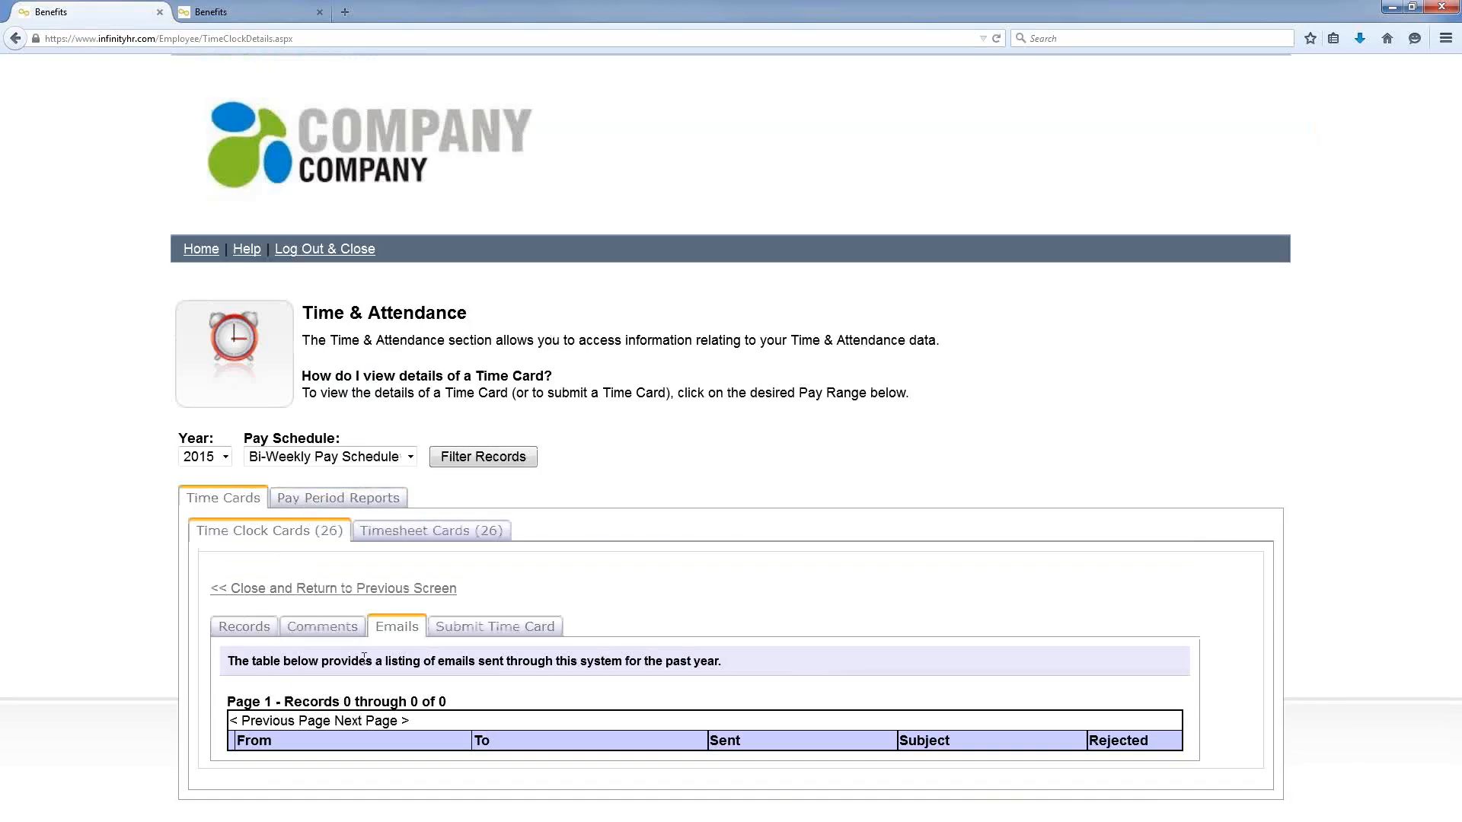
pyautogui.click(503, 632)
pyautogui.scroll(-3, 76, 437)
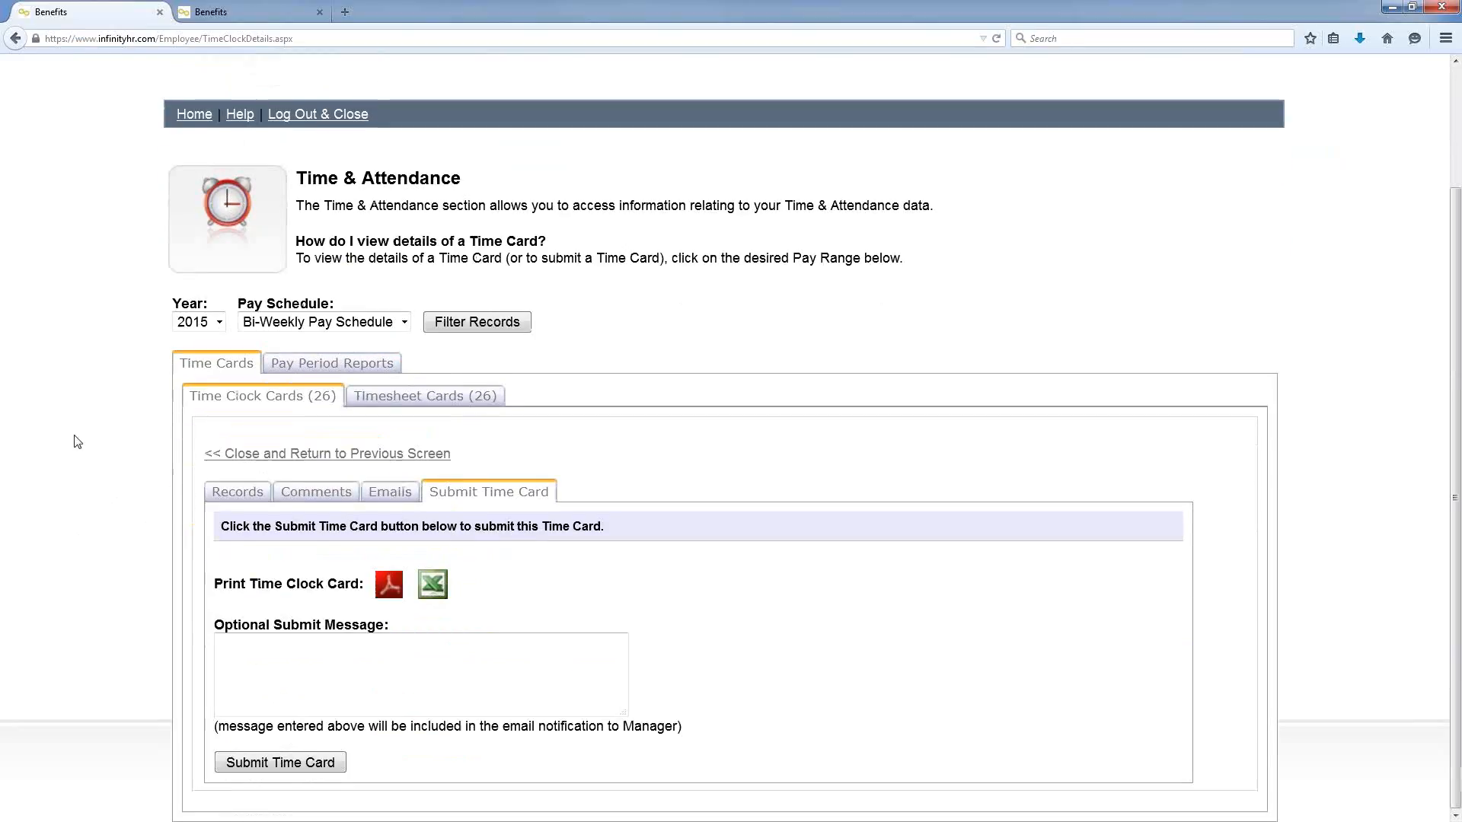
pyautogui.click(249, 678)
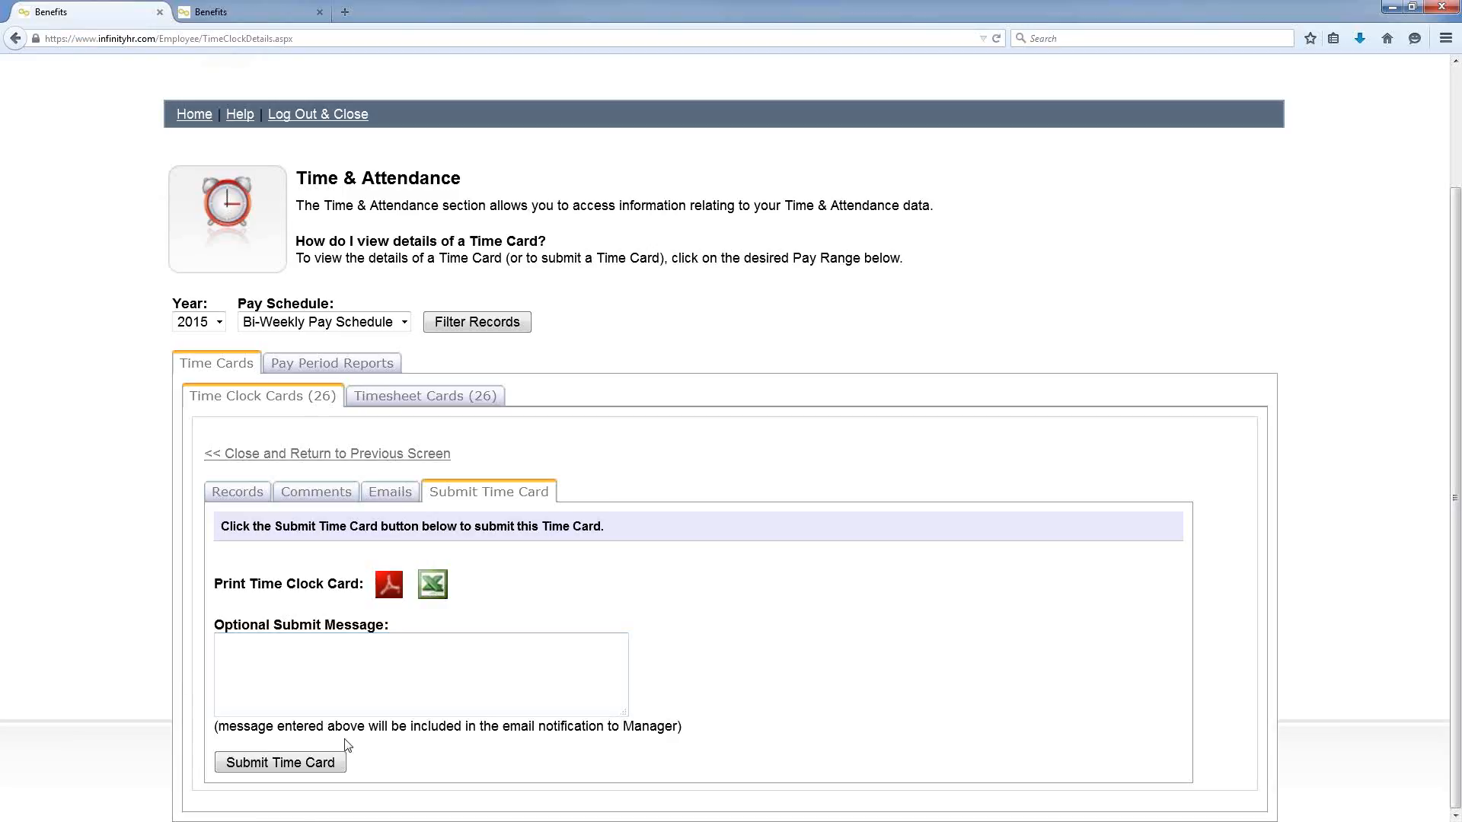
pyautogui.click(196, 116)
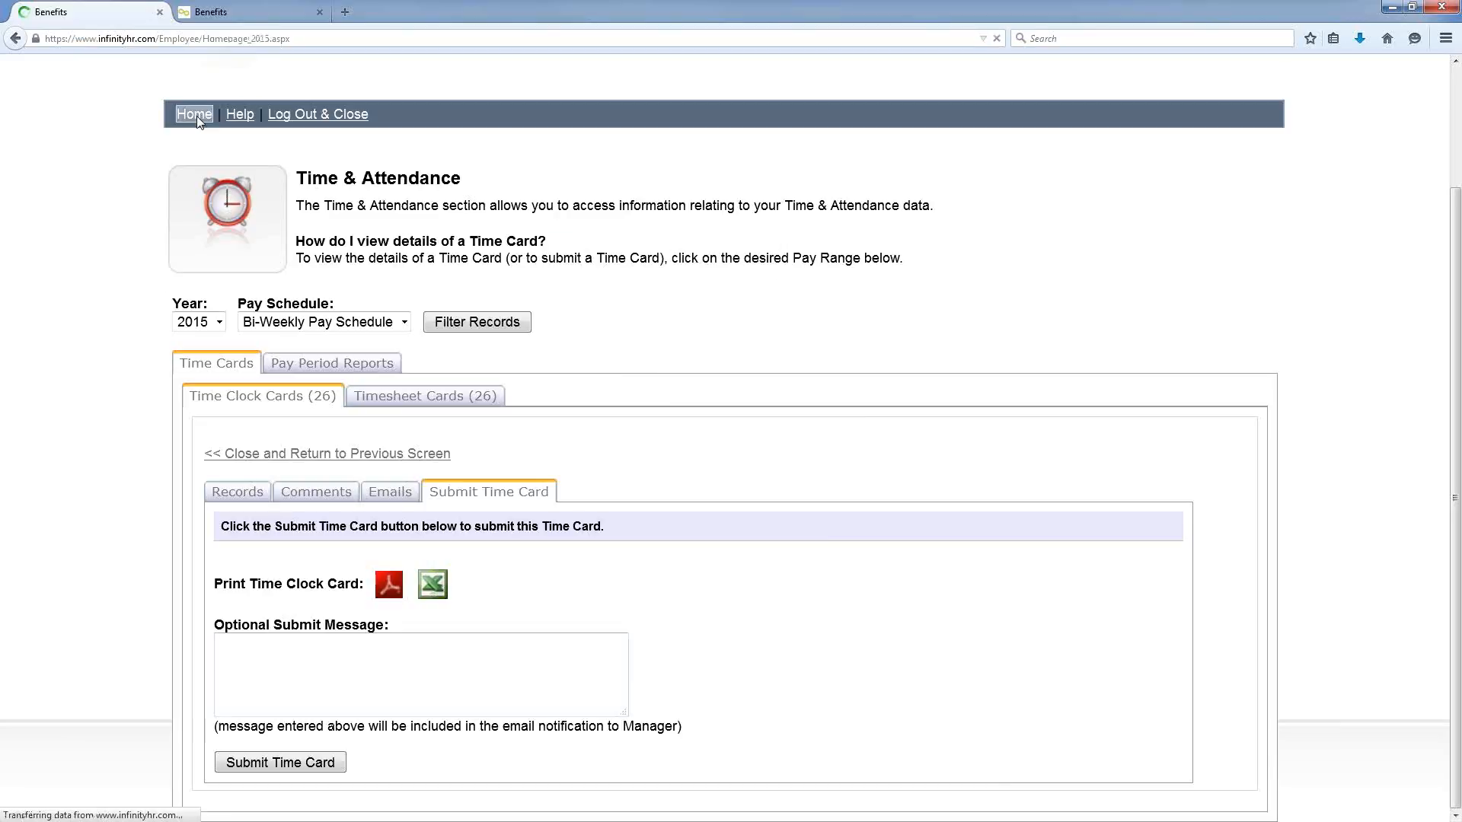
pyautogui.scroll(-1, 953, 519)
# Step: Open View / Request Time Off to see 2015 balances: 88 vacation, 40 sick remaining
pyautogui.scroll(-3, 952, 518)
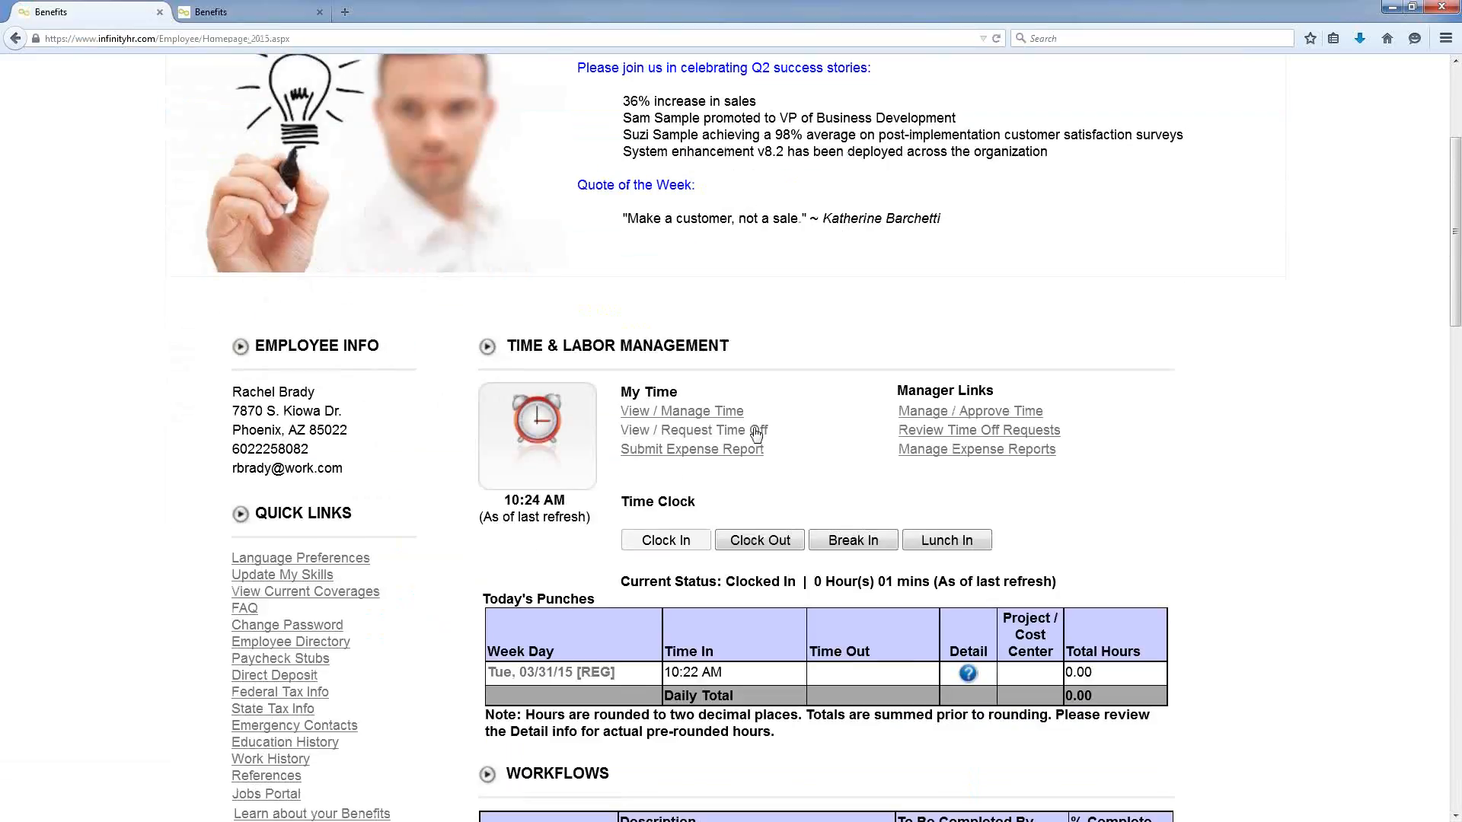
pyautogui.click(756, 434)
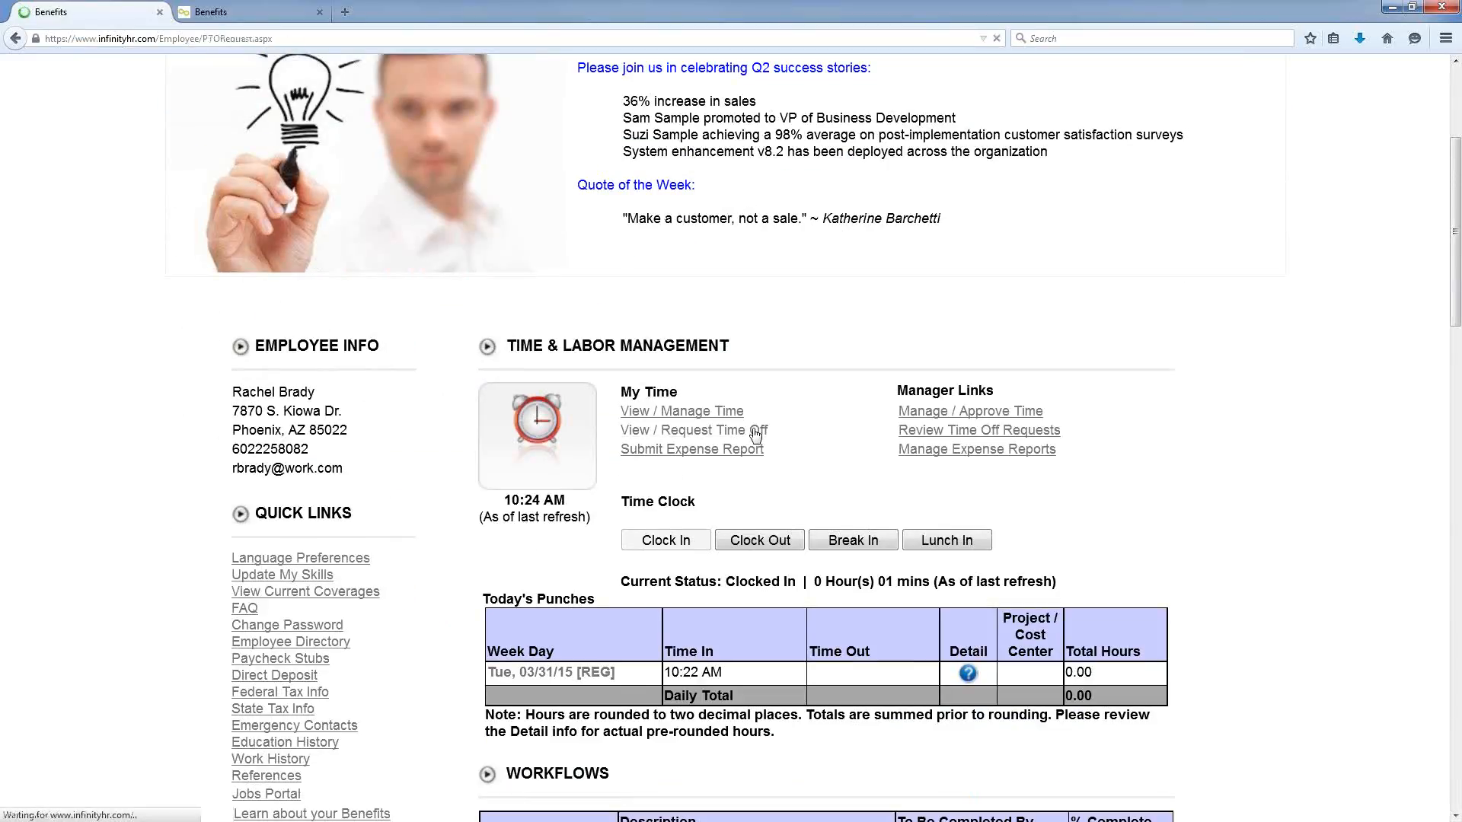
pyautogui.scroll(-2, 692, 289)
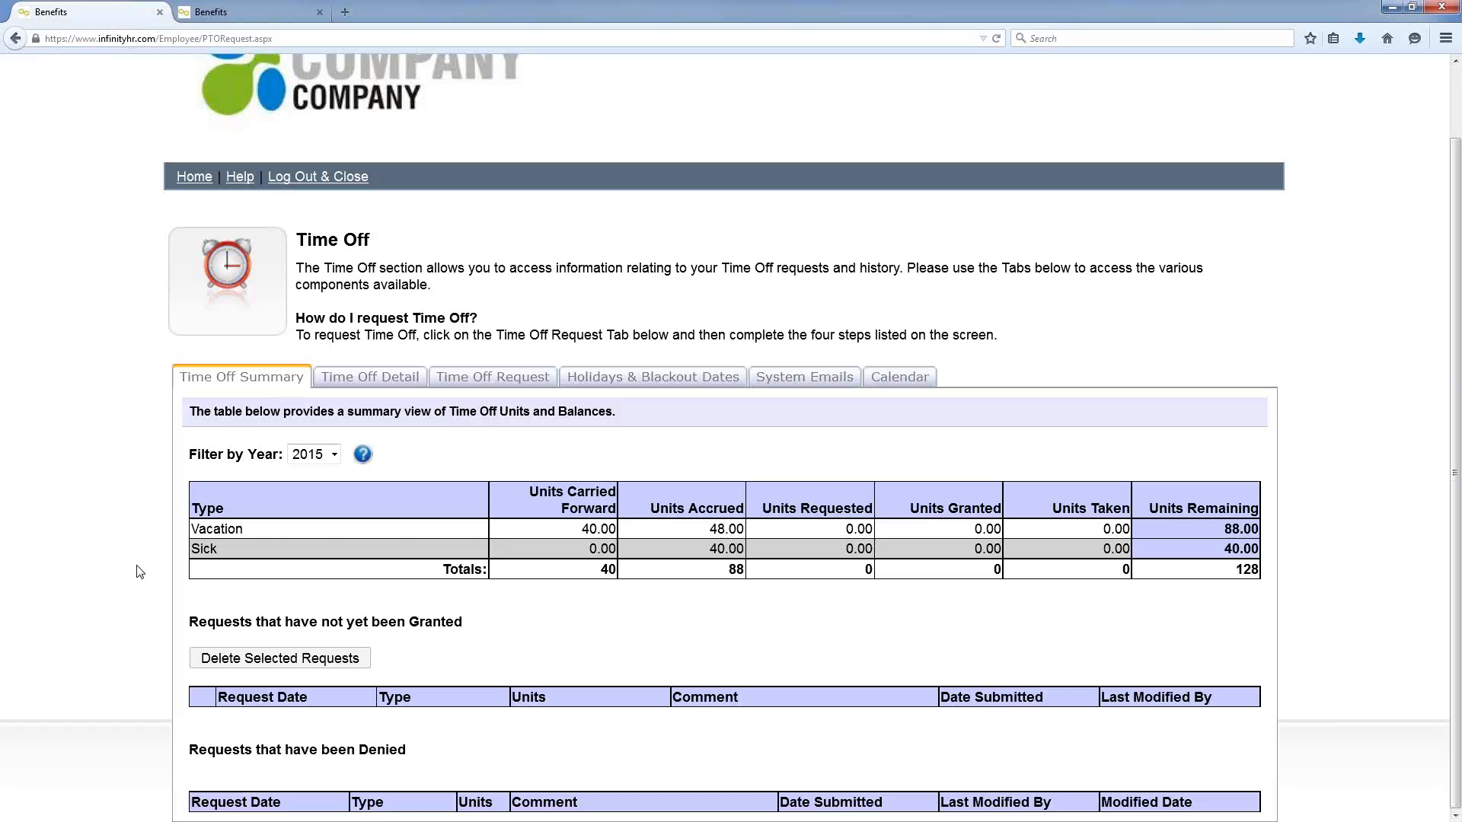
# Step: On the Time Off Request tab, add April 1, 2015 as a selected date
pyautogui.click(497, 384)
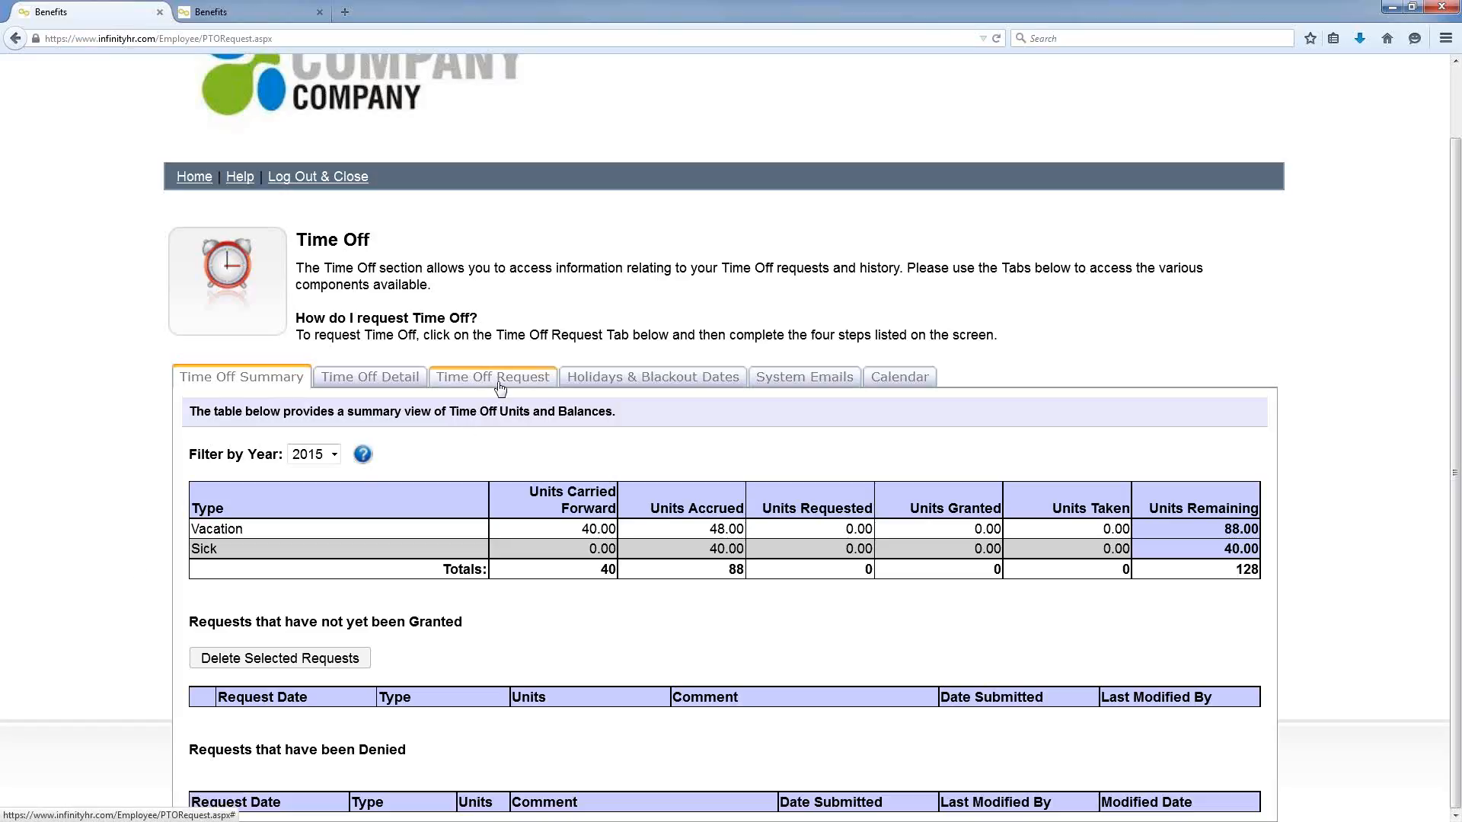
pyautogui.scroll(-3, 823, 515)
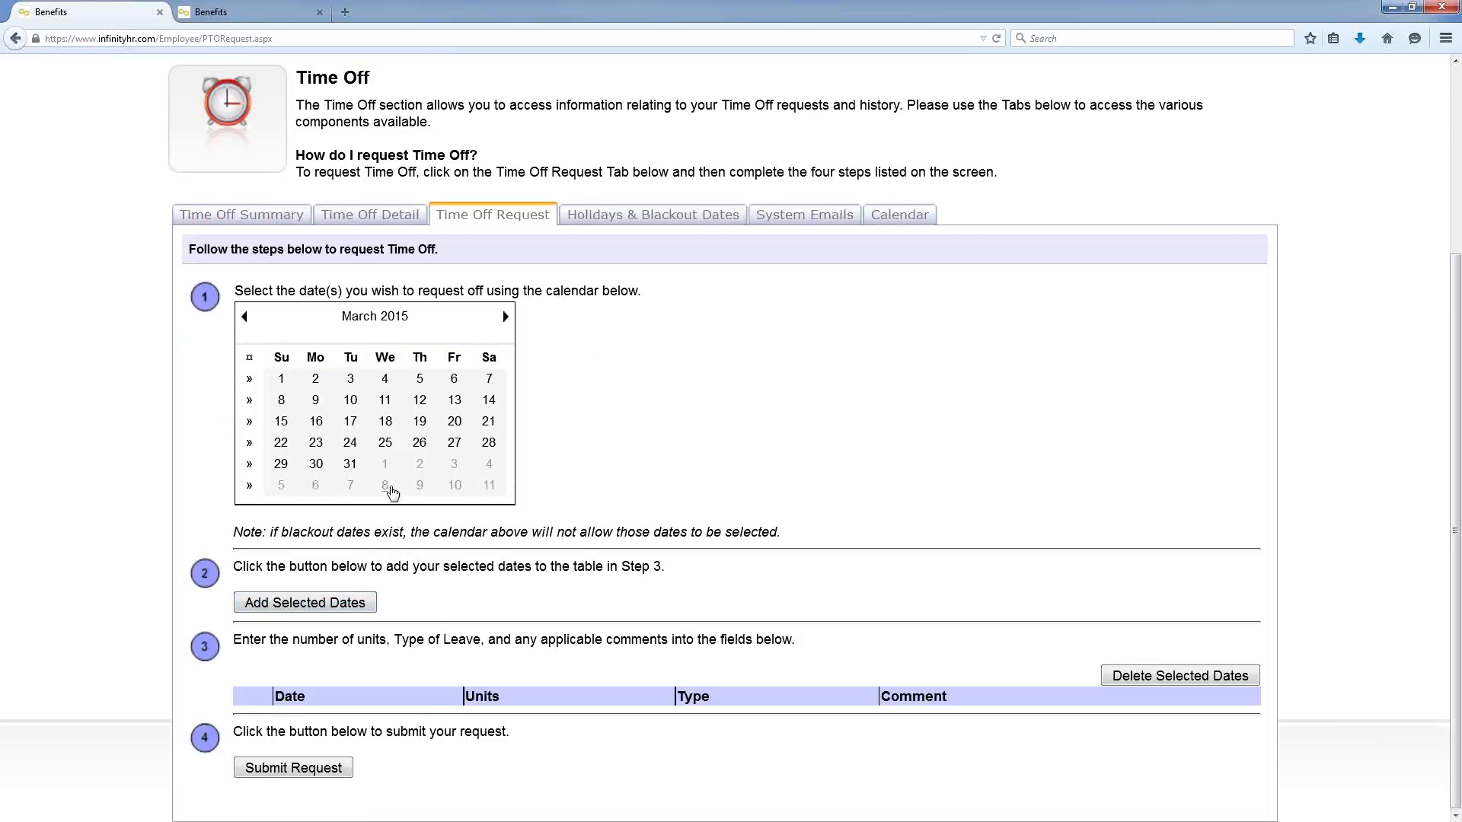
pyautogui.click(386, 466)
pyautogui.click(360, 602)
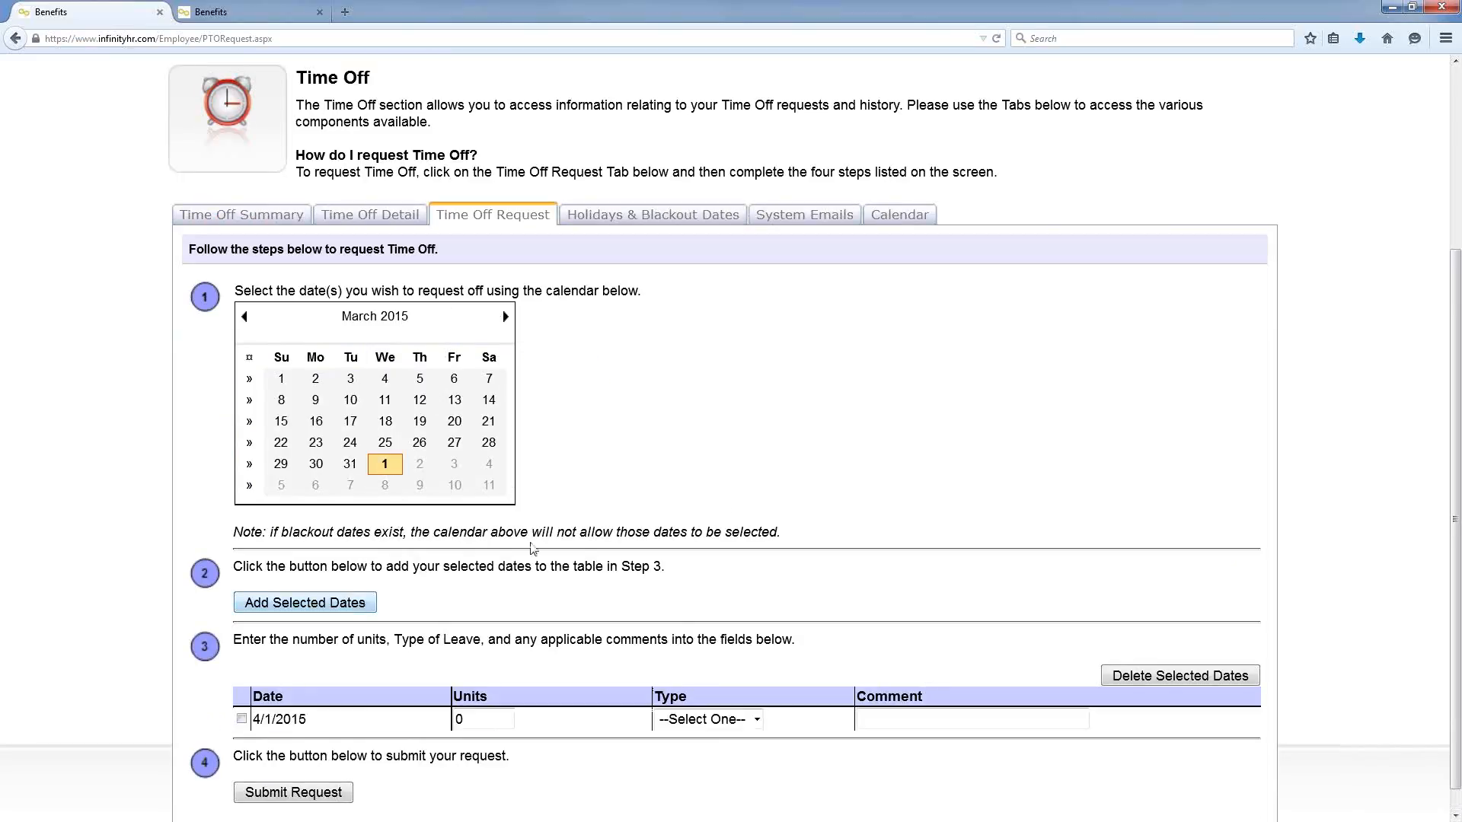
# Step: Set the 4/1/2015 row to 8 units of Vacation, commented 'Visiting family in Texas'
pyautogui.click(733, 717)
pyautogui.click(689, 754)
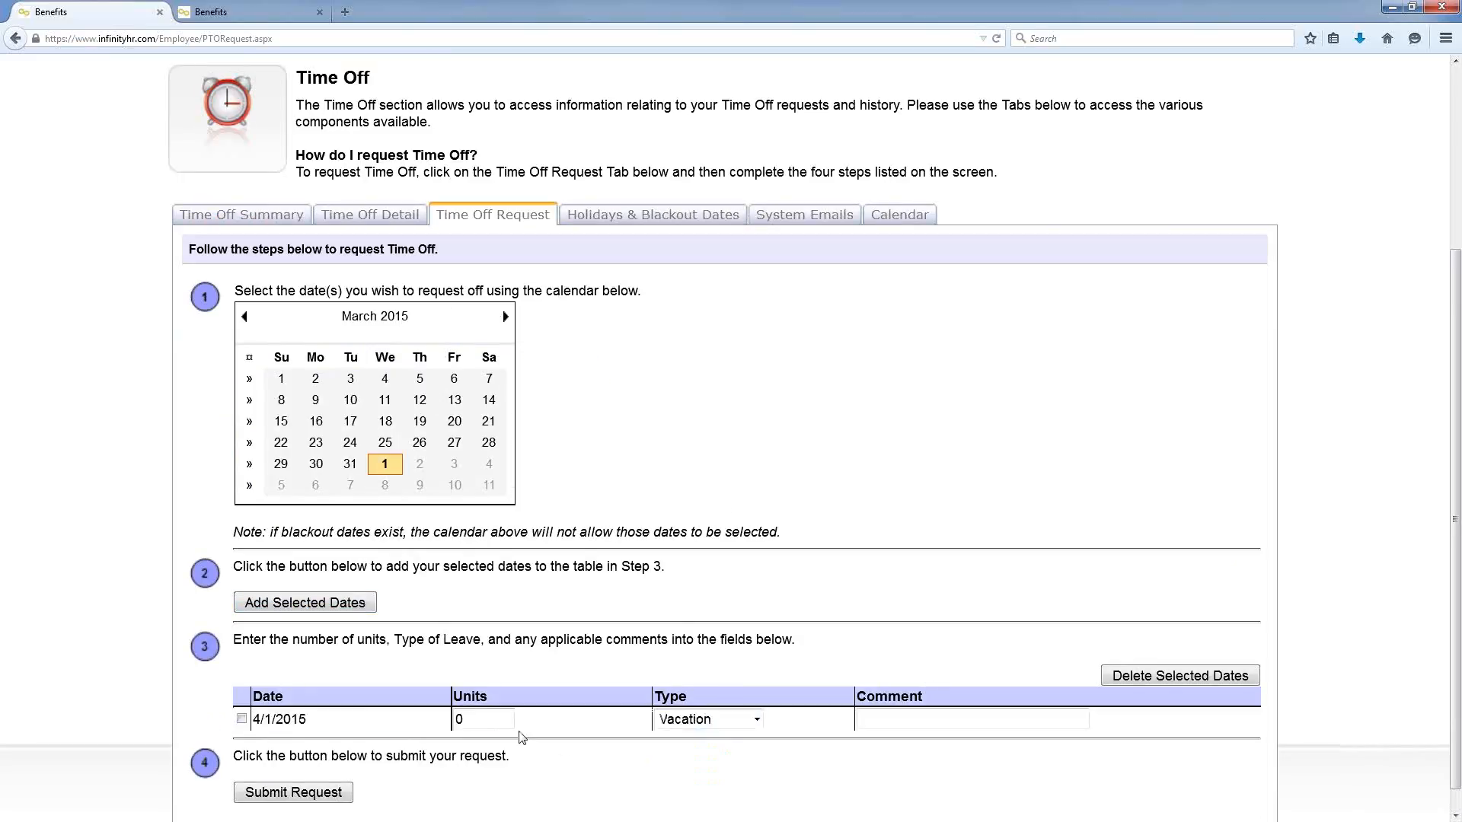
pyautogui.doubleClick(473, 720)
pyautogui.write('8')
pyautogui.click(924, 717)
pyautogui.write('V')
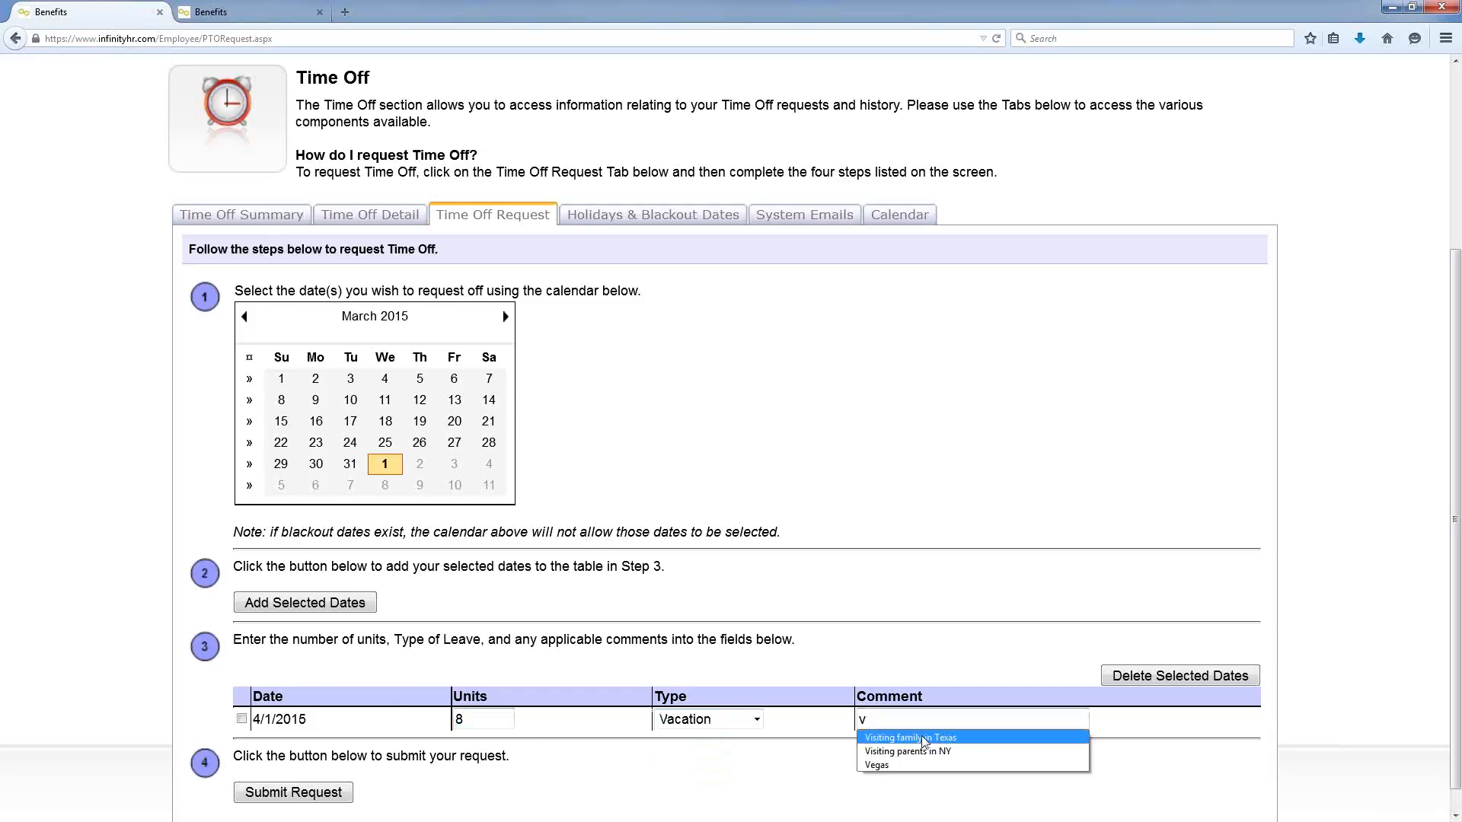
pyautogui.click(924, 739)
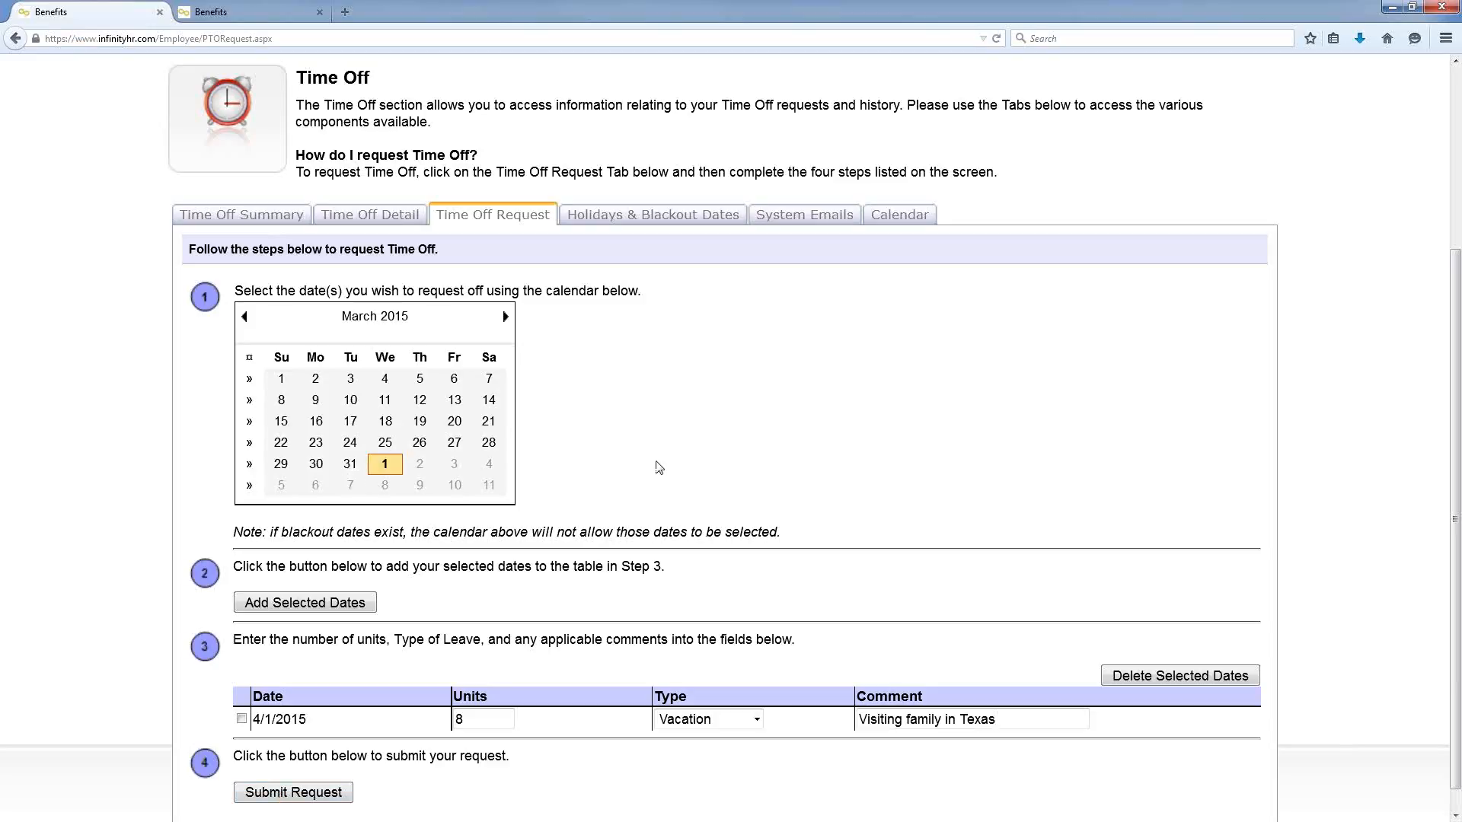
# Step: Check the 2015 holidays and quarter-end blackout dates, then go back to the Employee Homepage
pyautogui.click(648, 220)
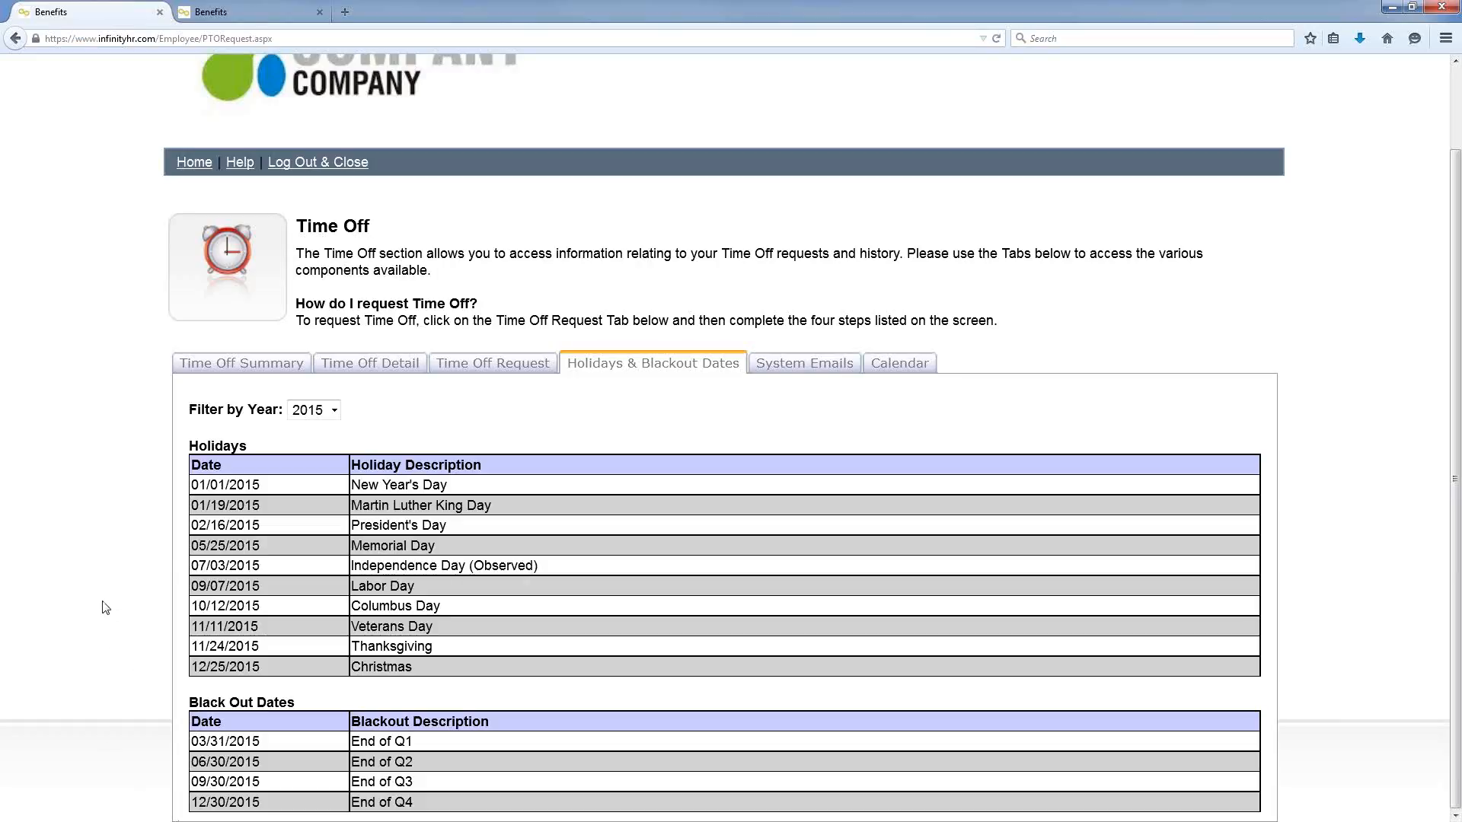
pyautogui.click(190, 172)
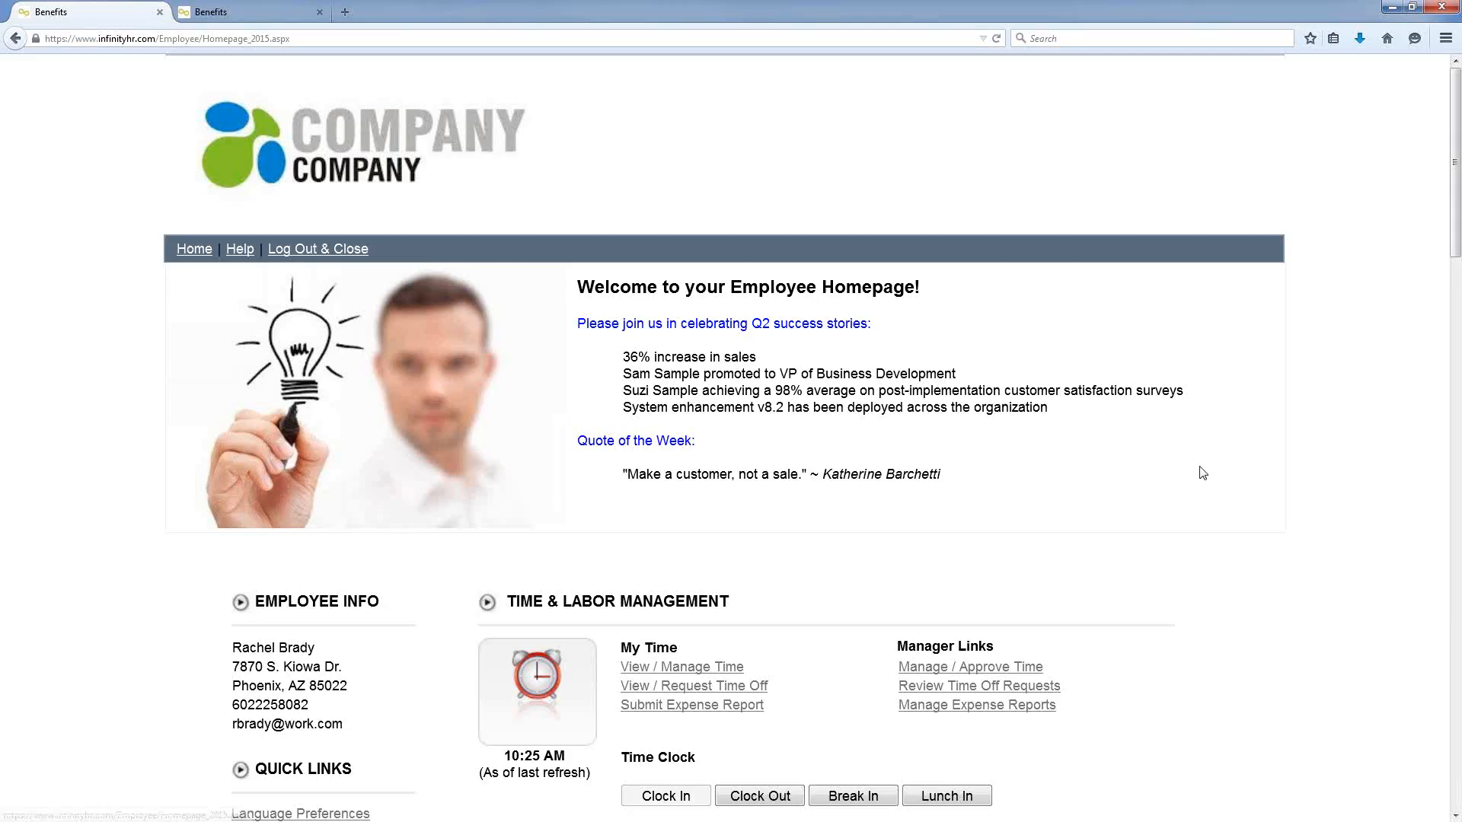
pyautogui.scroll(-2, 1202, 473)
pyautogui.scroll(-5, 1157, 473)
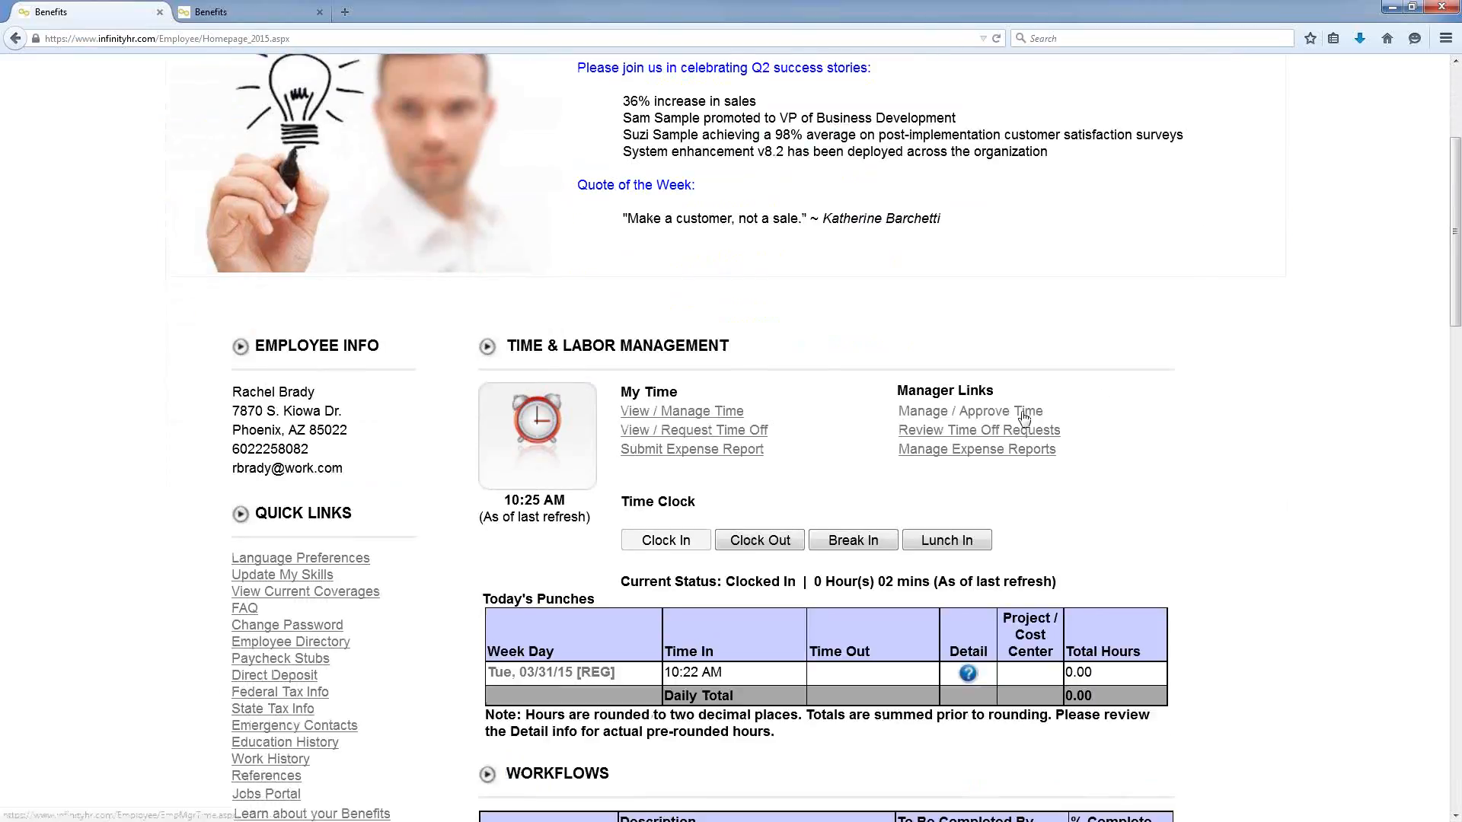
# Step: In Manage / Approve Time, review timesheet cards for the 02/12/2015 - 02/25/2015 pay period
pyautogui.click(1027, 417)
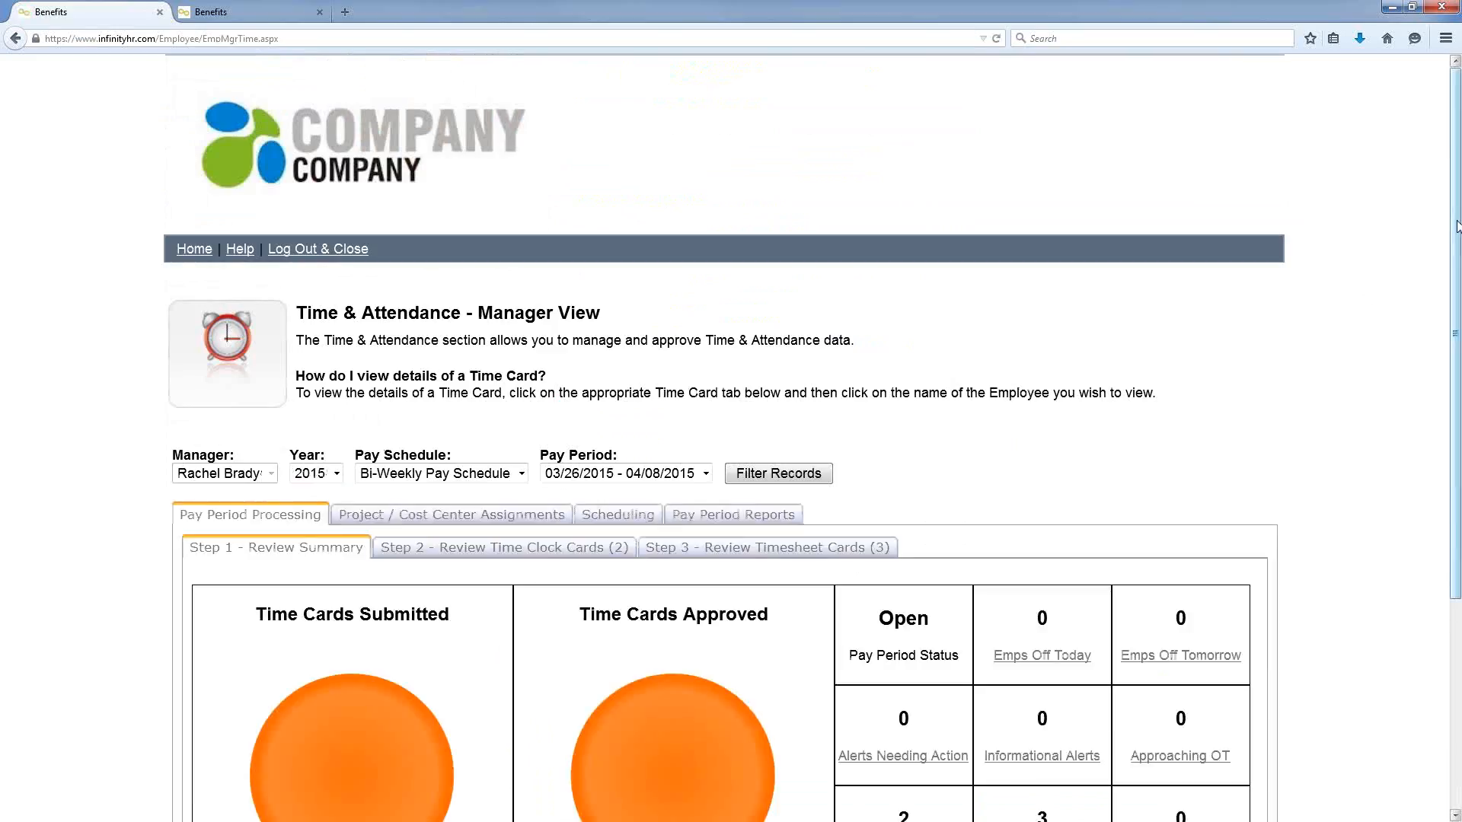
pyautogui.scroll(-2, 1448, 308)
pyautogui.scroll(-5, 1447, 308)
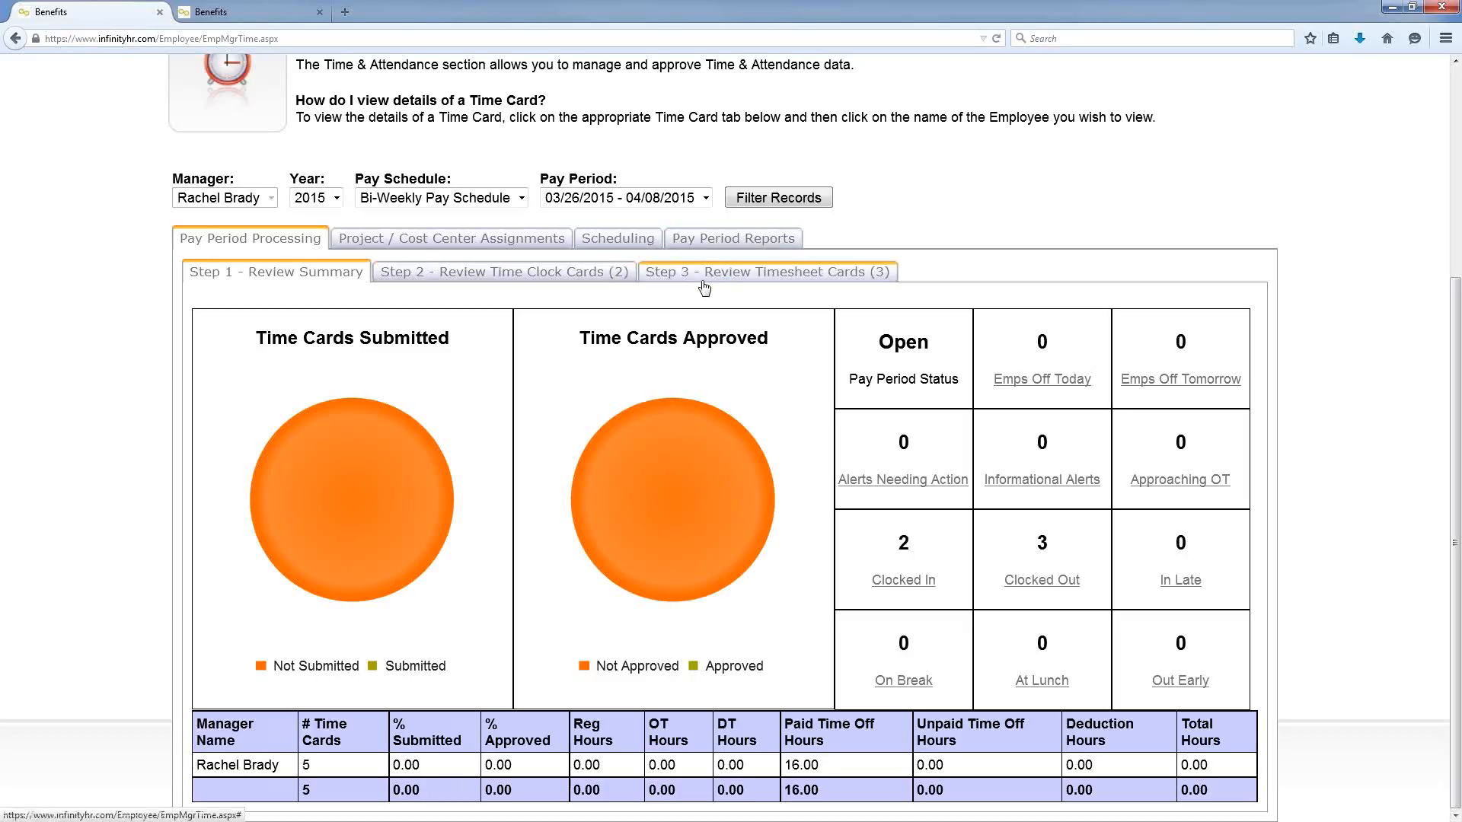
pyautogui.click(728, 275)
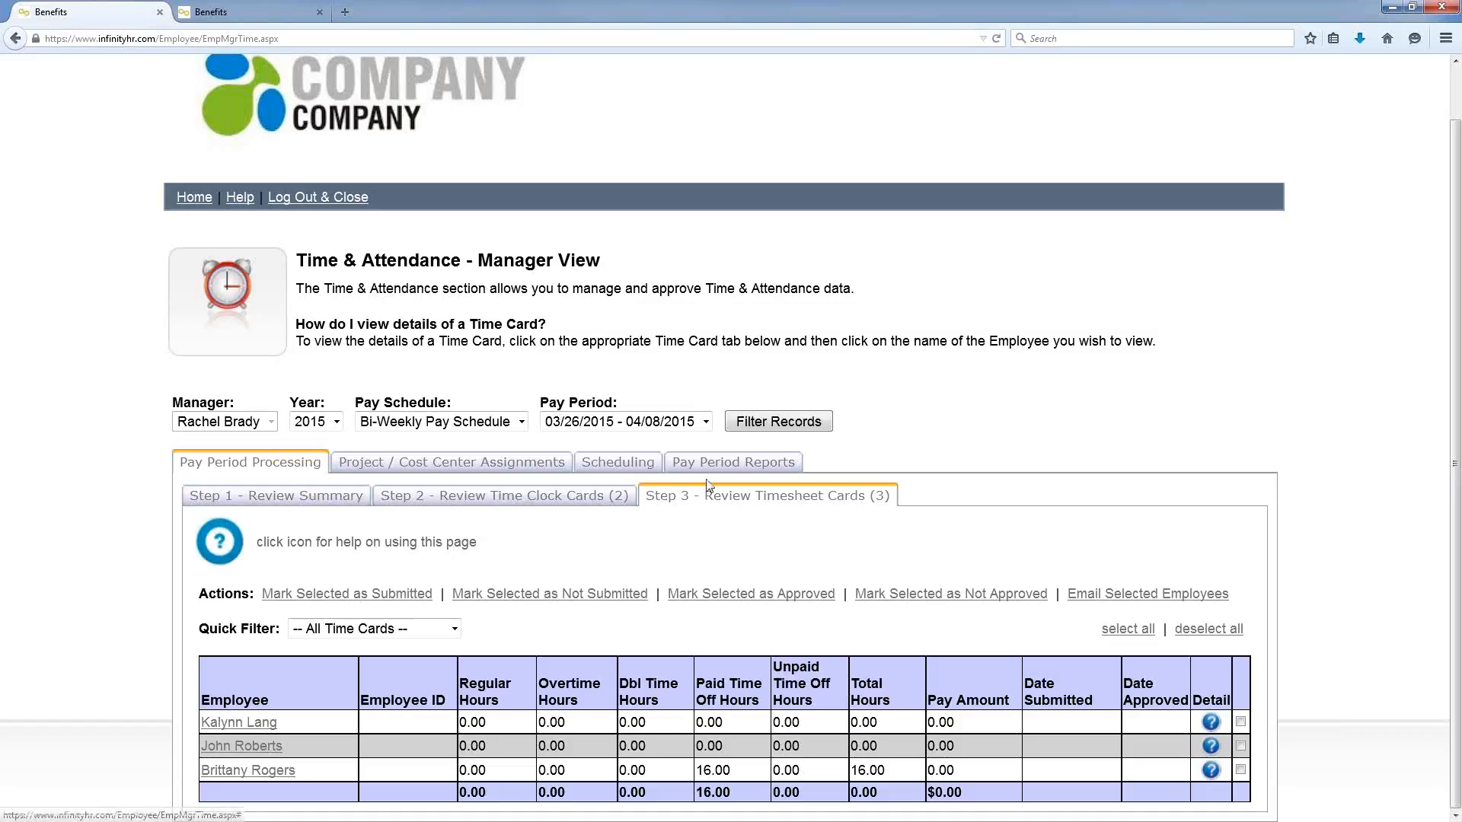
pyautogui.click(705, 423)
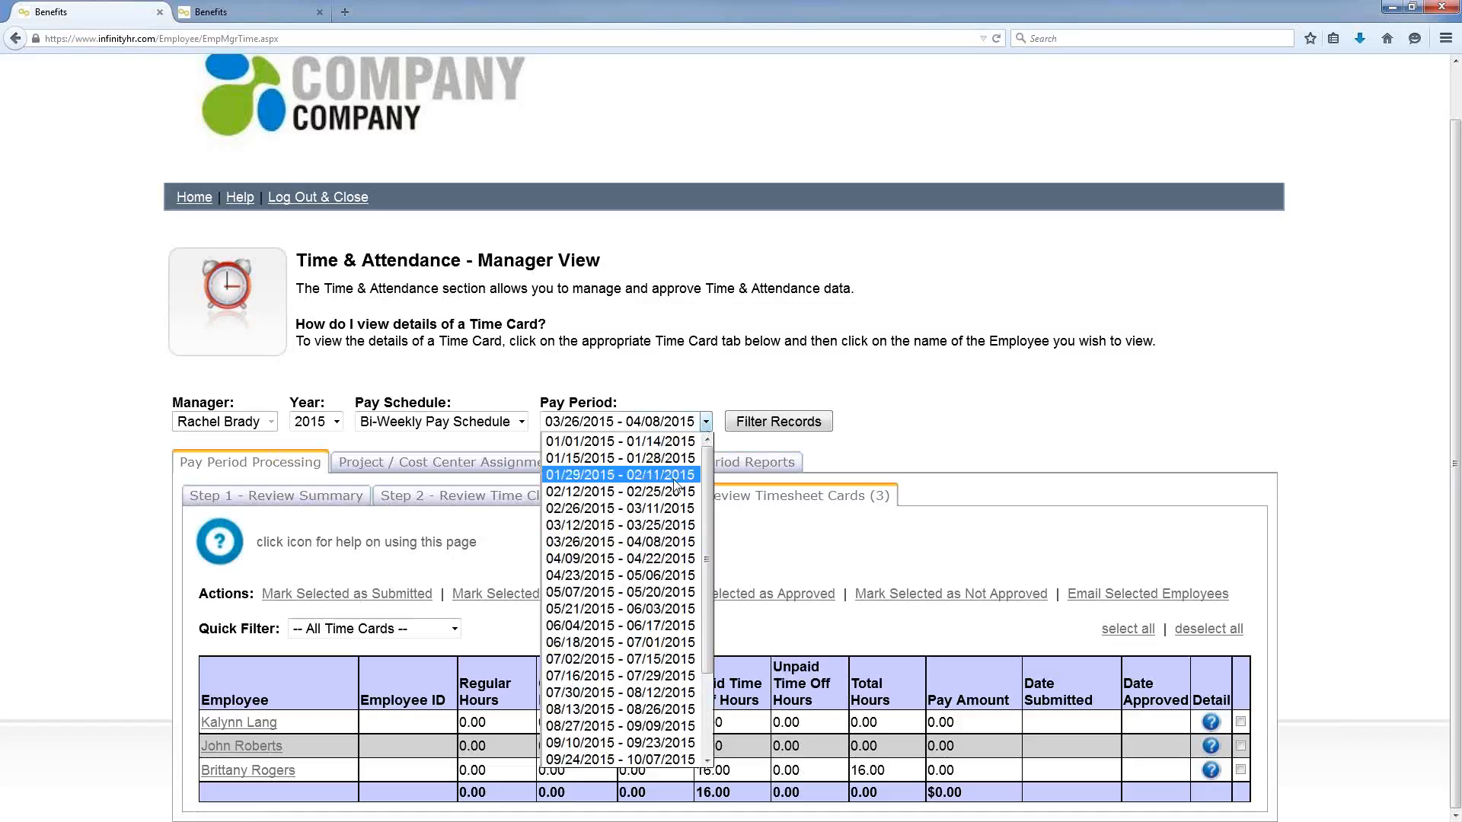
pyautogui.click(620, 491)
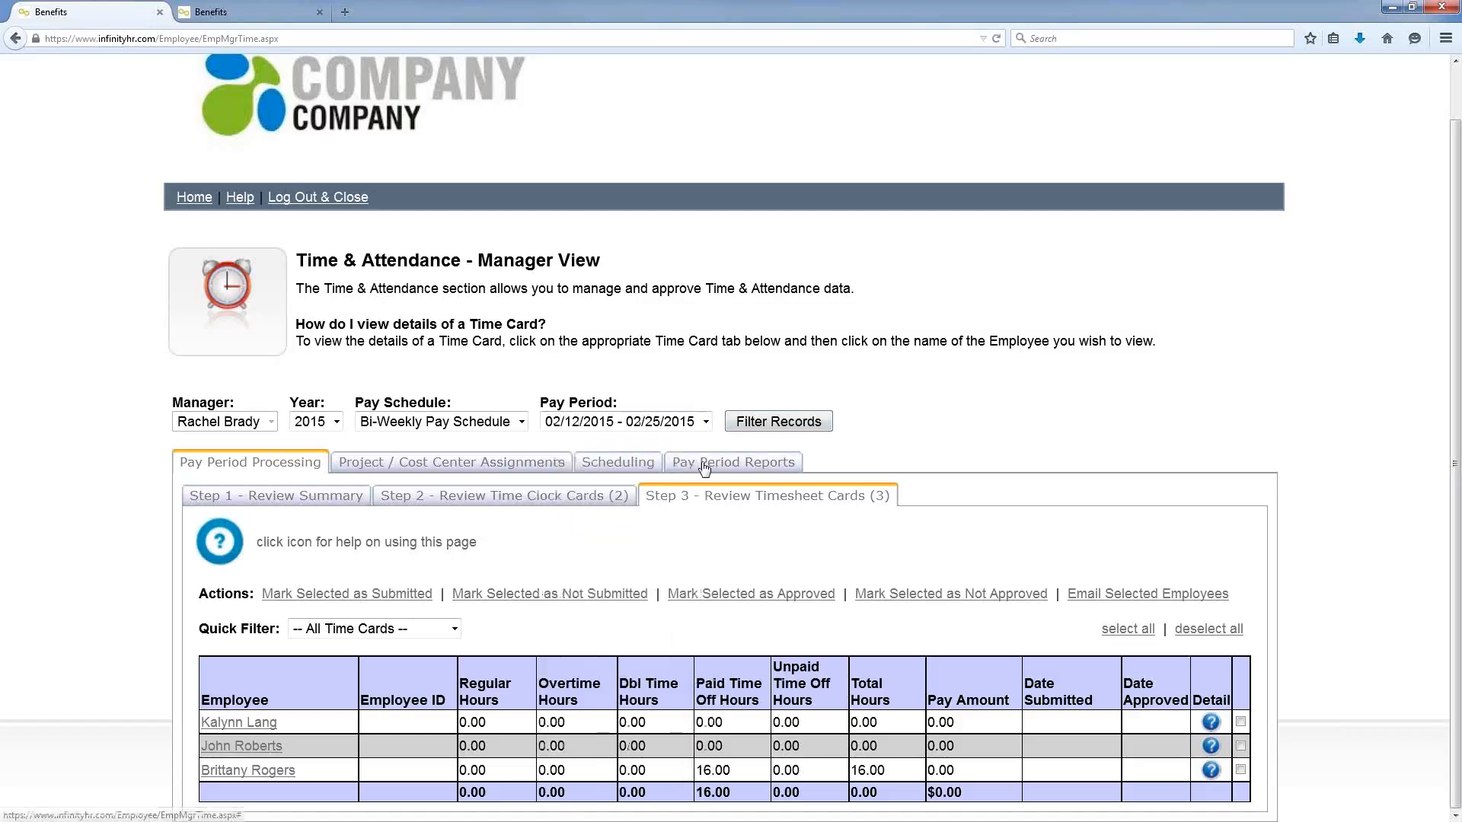
# Step: Filter records for that pay period and open the first employee's 2/12–2/18/2015 timesheet
pyautogui.click(761, 423)
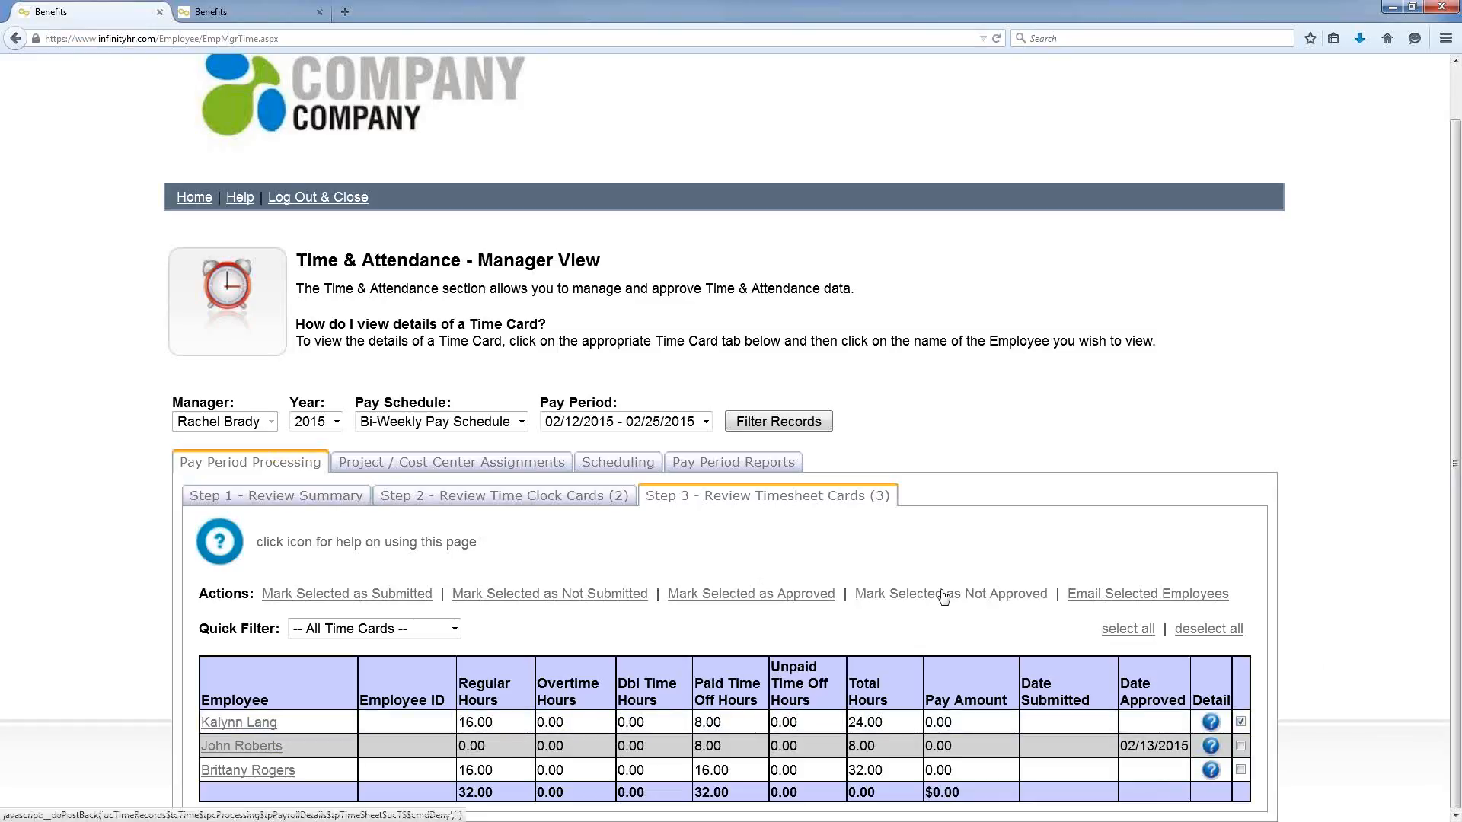
pyautogui.click(251, 724)
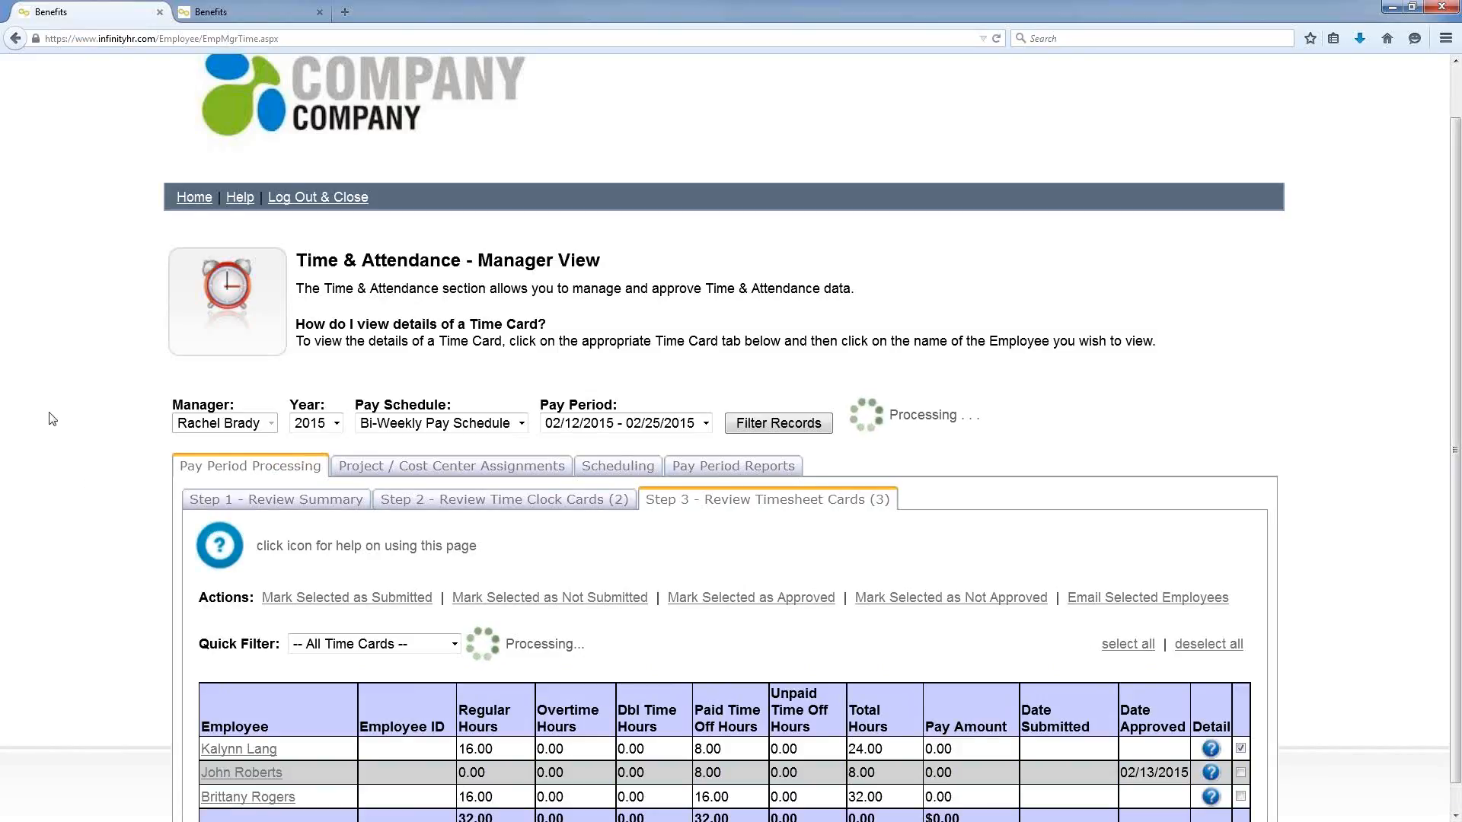
pyautogui.scroll(-5, 54, 420)
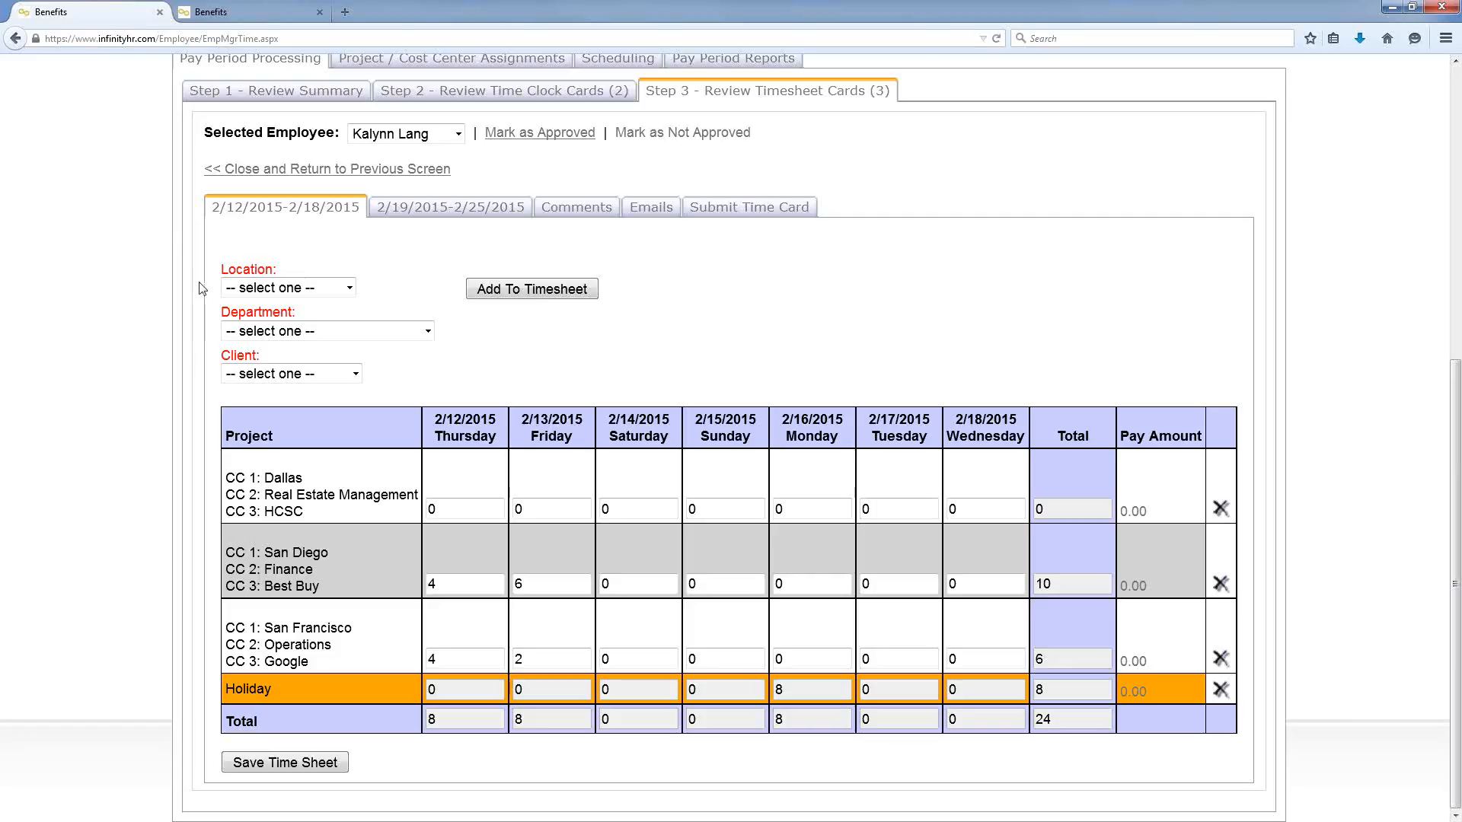
# Step: Look through the Location, Department and Client options without changing them
pyautogui.click(349, 288)
pyautogui.click(426, 332)
pyautogui.click(426, 332)
pyautogui.click(426, 332)
pyautogui.click(355, 374)
pyautogui.click(379, 292)
# Step: Set the new timesheet line to Dallas, Human Capital and Facebook
pyautogui.click(349, 288)
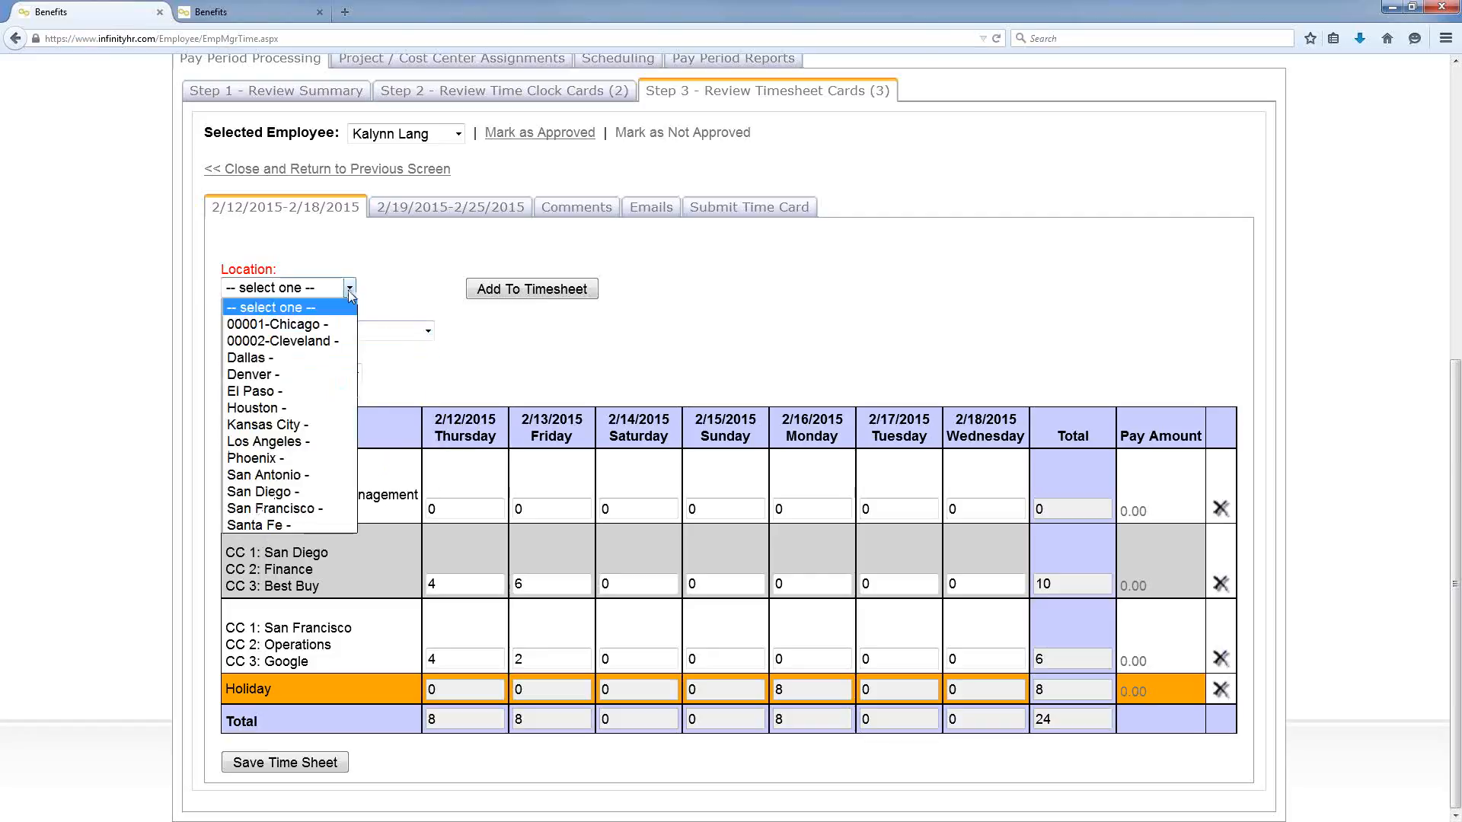
pyautogui.click(325, 339)
pyautogui.click(322, 335)
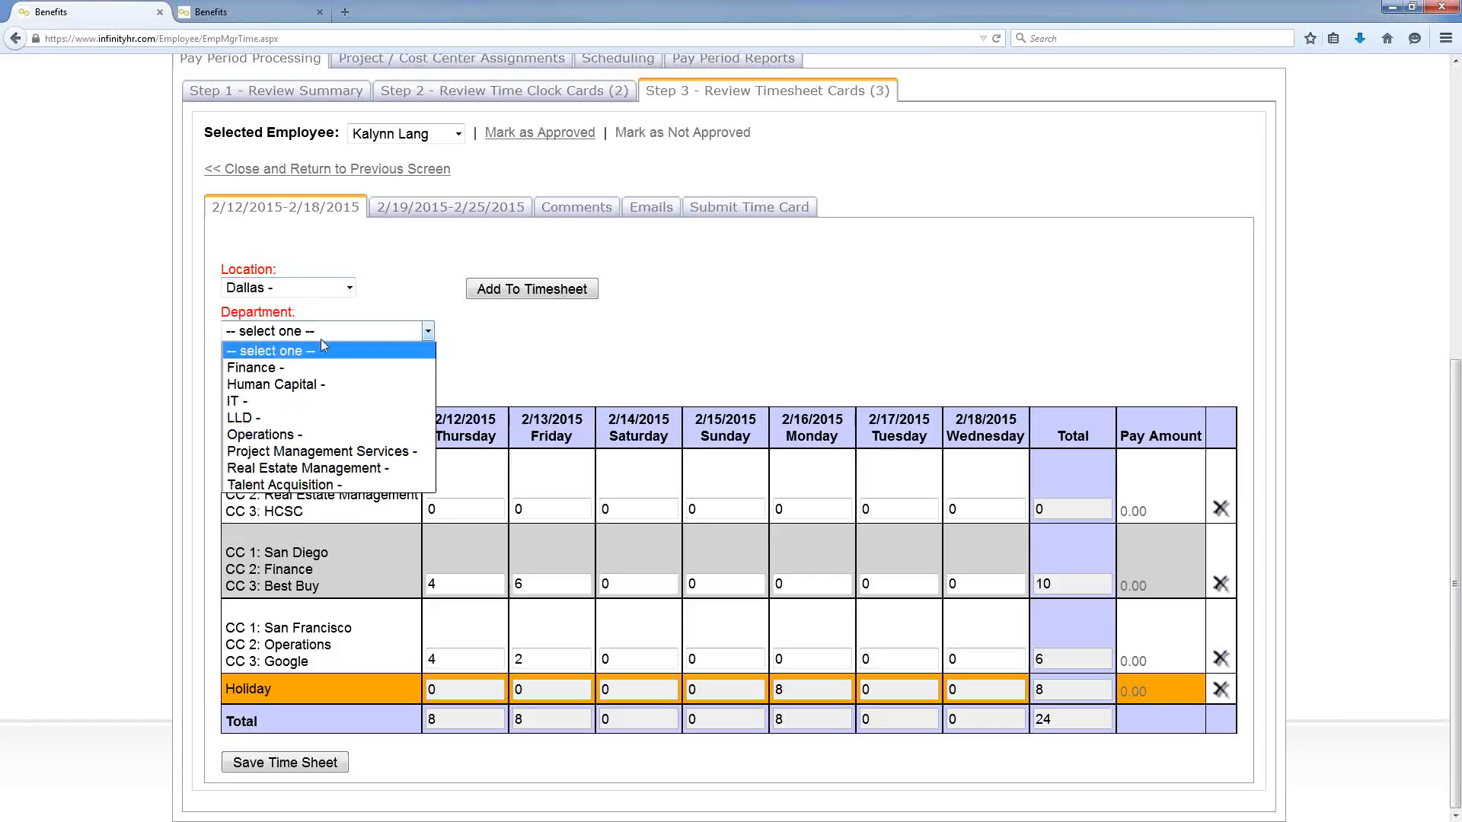
pyautogui.click(305, 383)
pyautogui.click(305, 374)
pyautogui.click(297, 444)
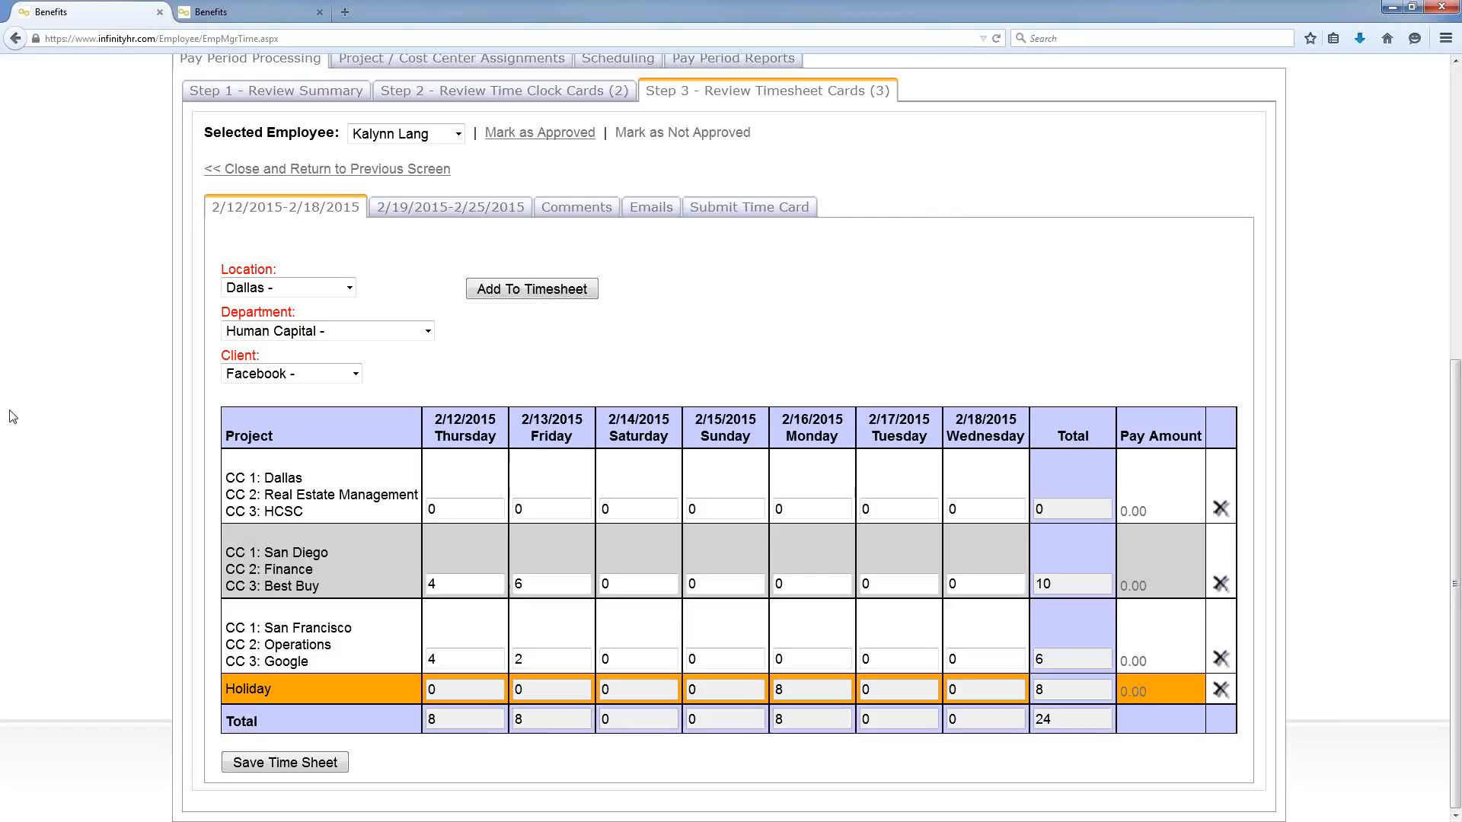
pyautogui.scroll(1, 11, 315)
pyautogui.scroll(3, 11, 314)
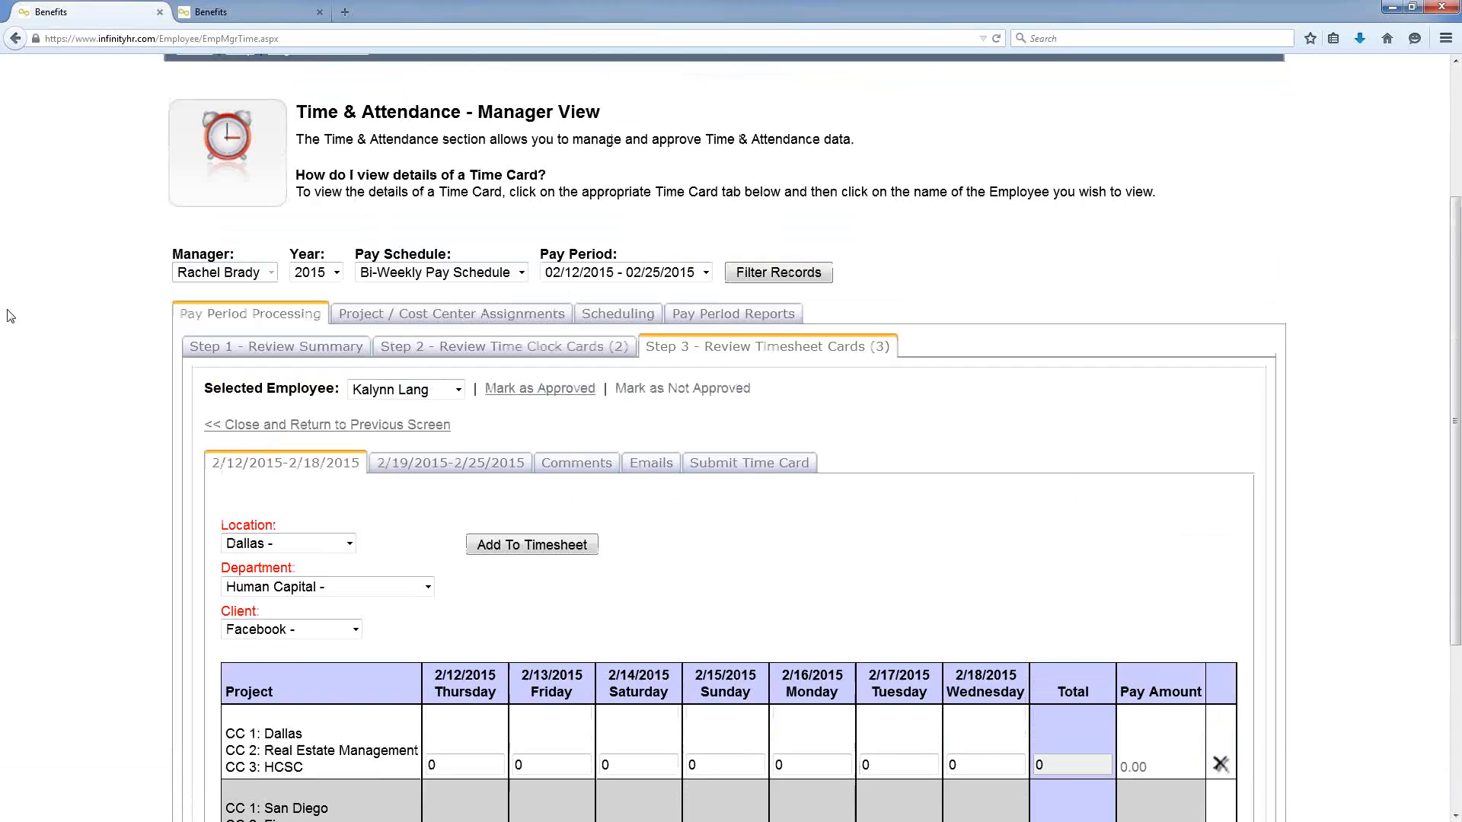
pyautogui.scroll(2, 47, 237)
# Step: Go home and open Review Time Off Requests
pyautogui.click(191, 182)
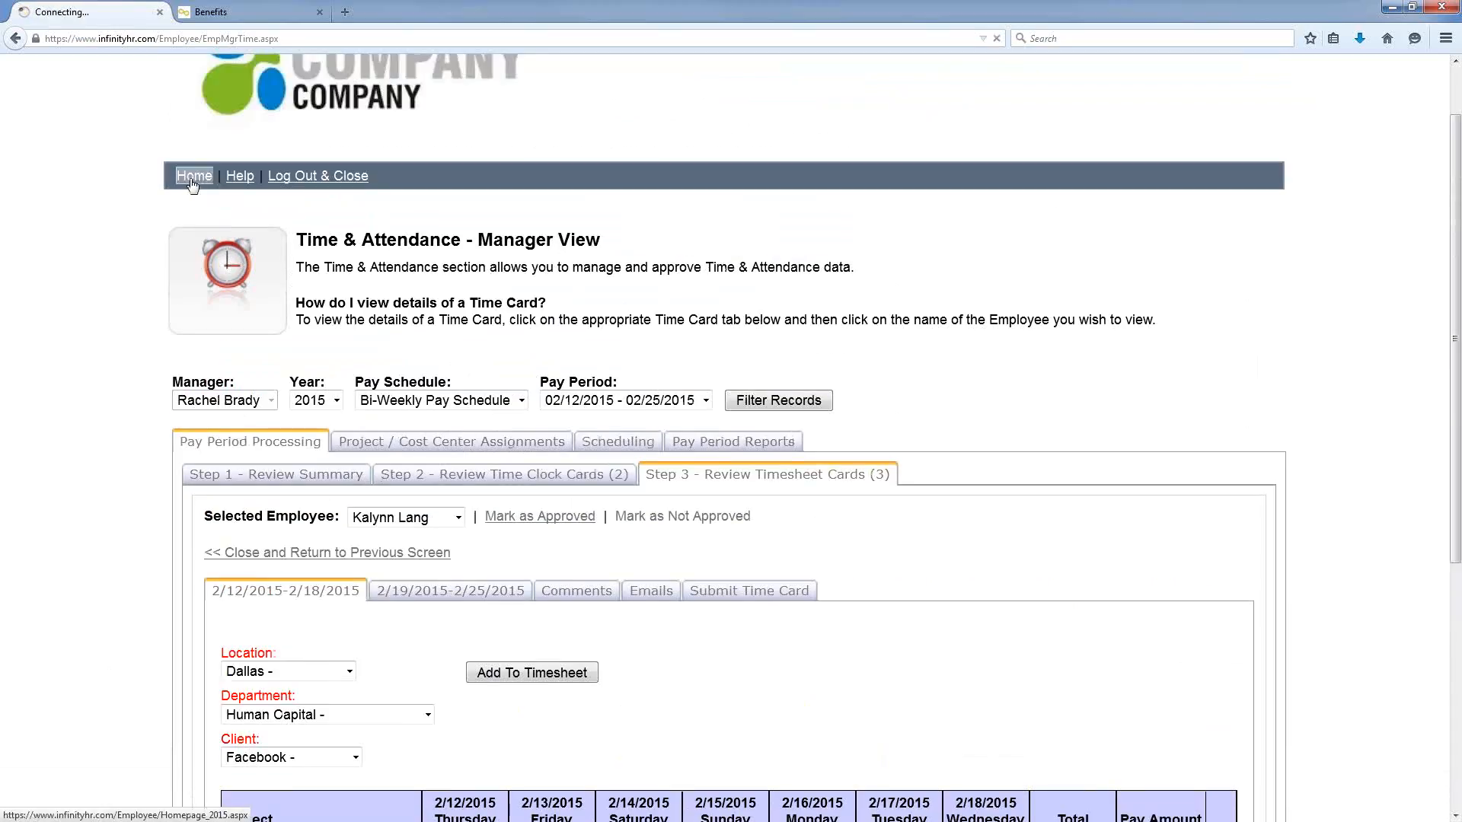
pyautogui.scroll(-3, 1213, 316)
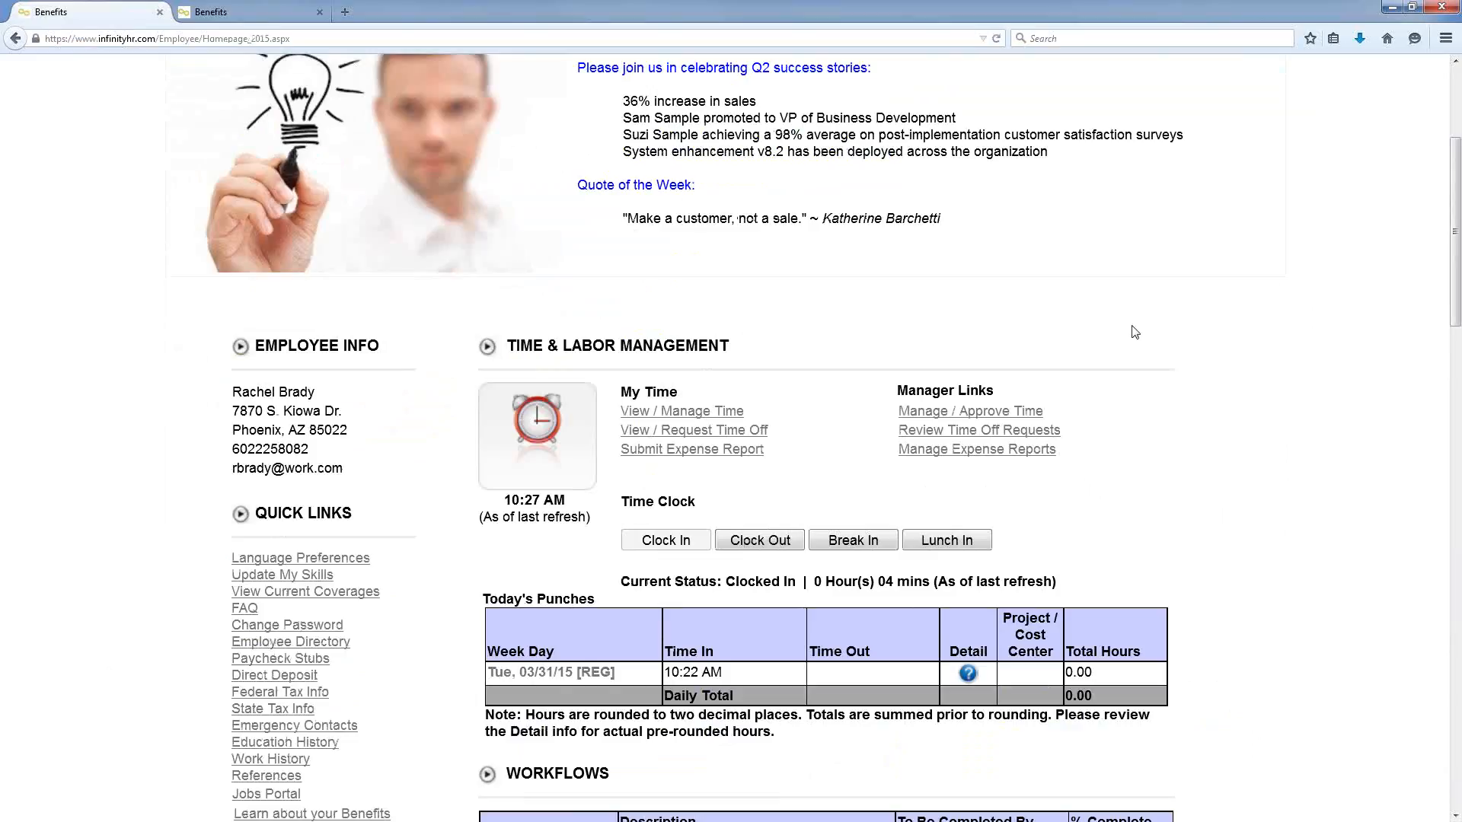
pyautogui.click(1053, 433)
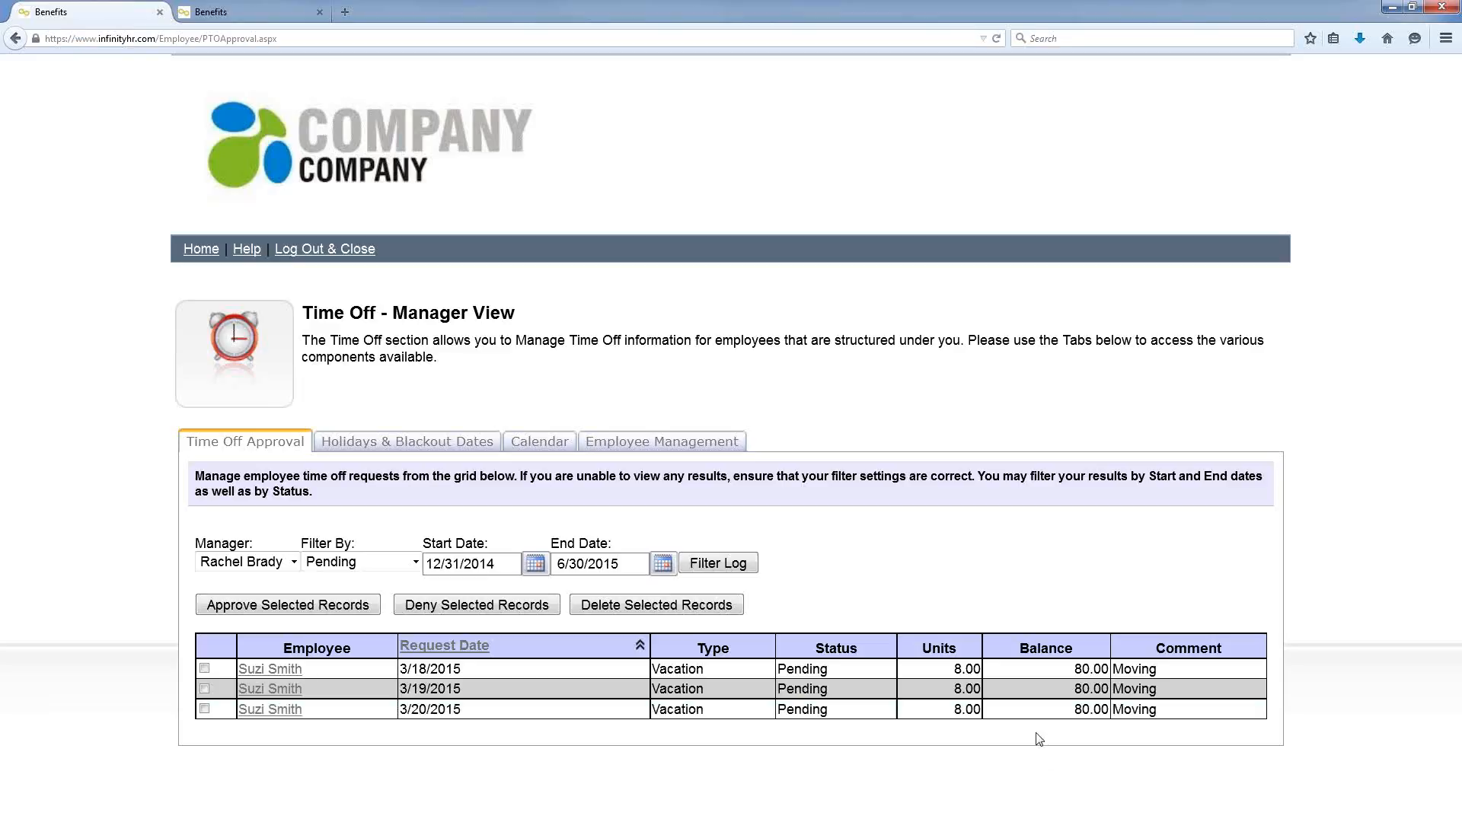
# Step: Tick the 3/18, 3/19 and 3/20 vacation requests and view the weekly team calendar
pyautogui.click(206, 669)
pyautogui.click(204, 668)
pyautogui.click(204, 689)
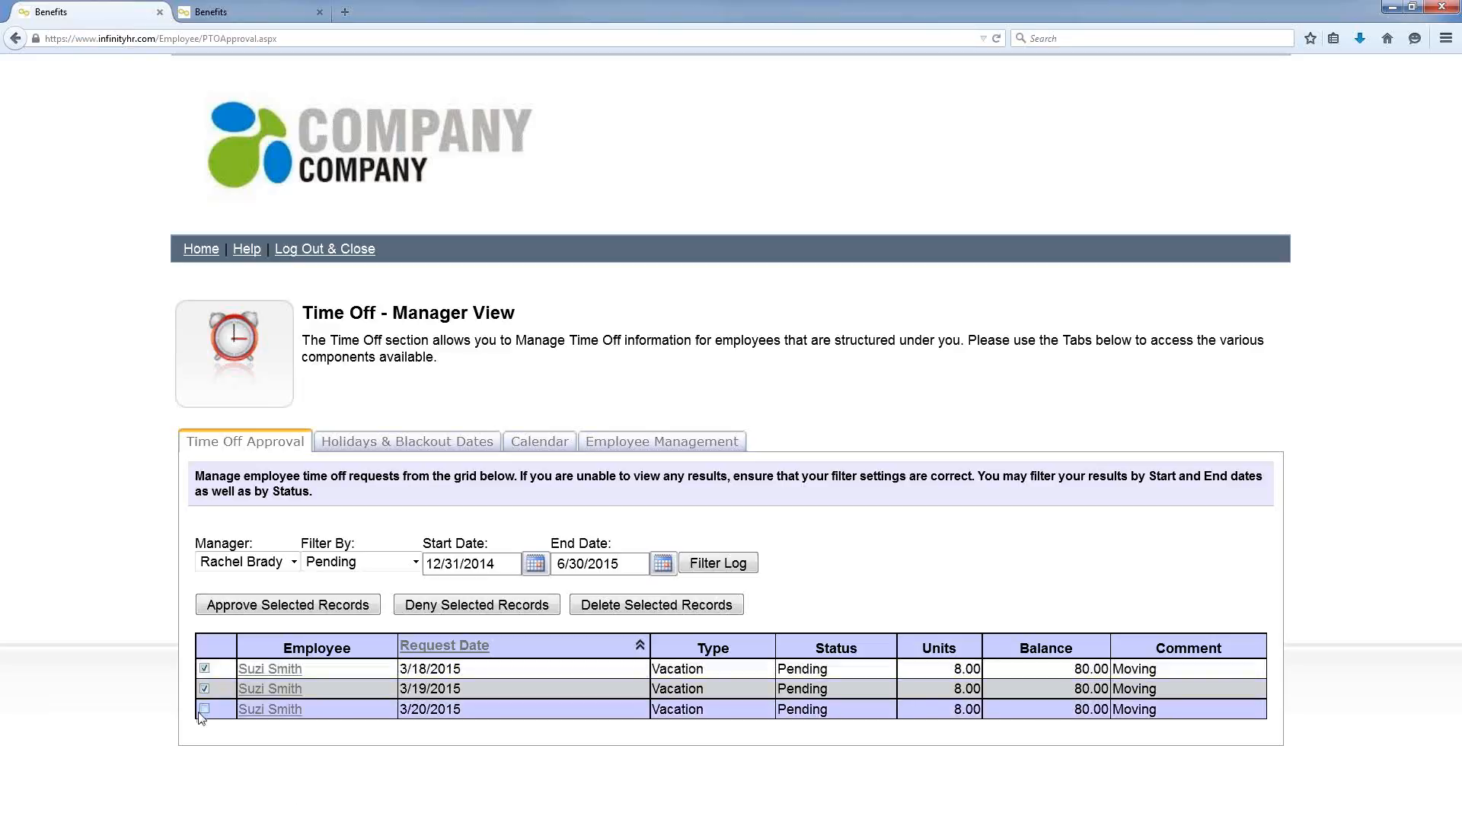
pyautogui.click(204, 709)
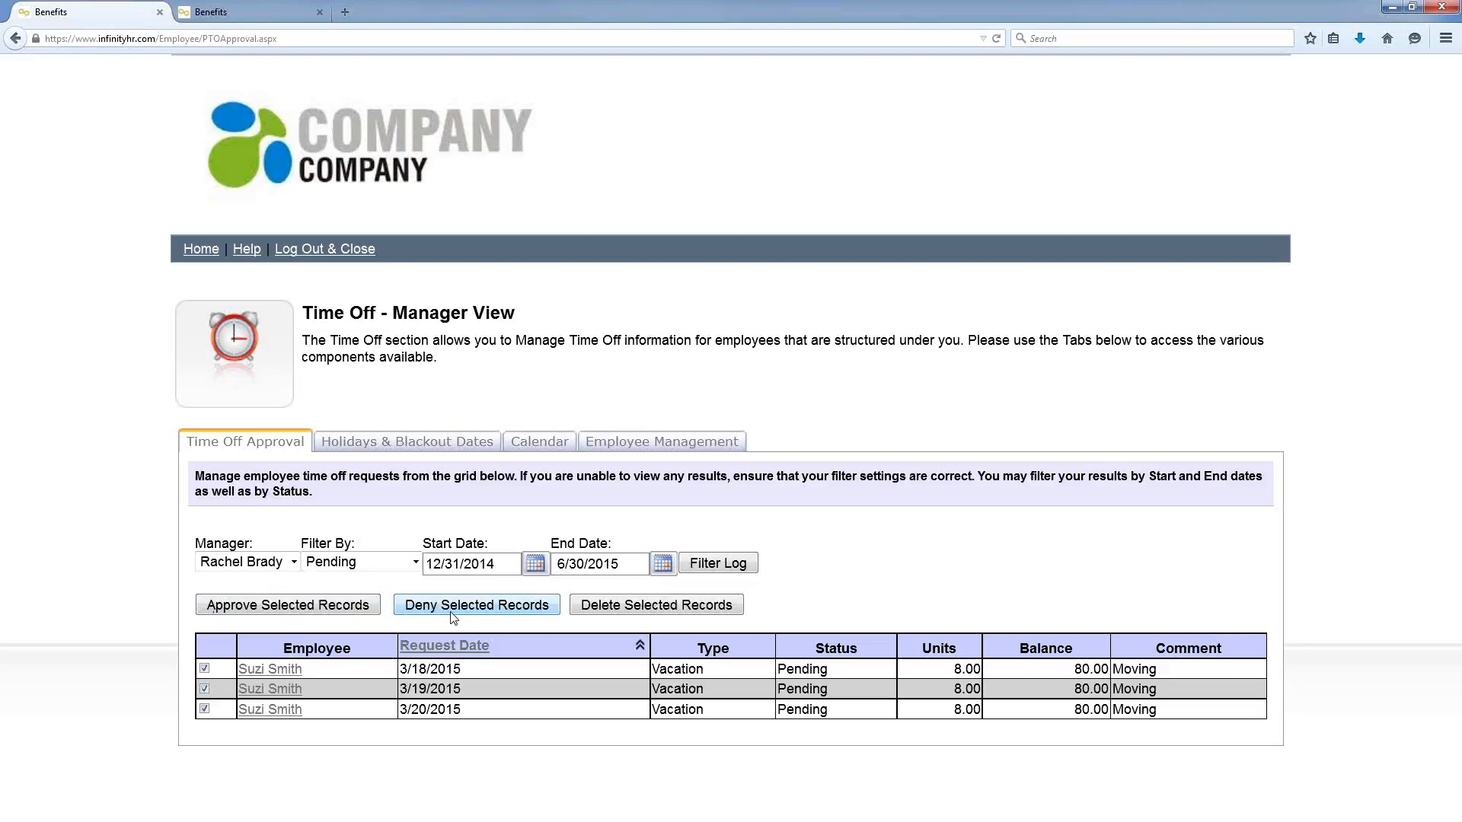
pyautogui.click(536, 443)
pyautogui.scroll(-2, 1104, 425)
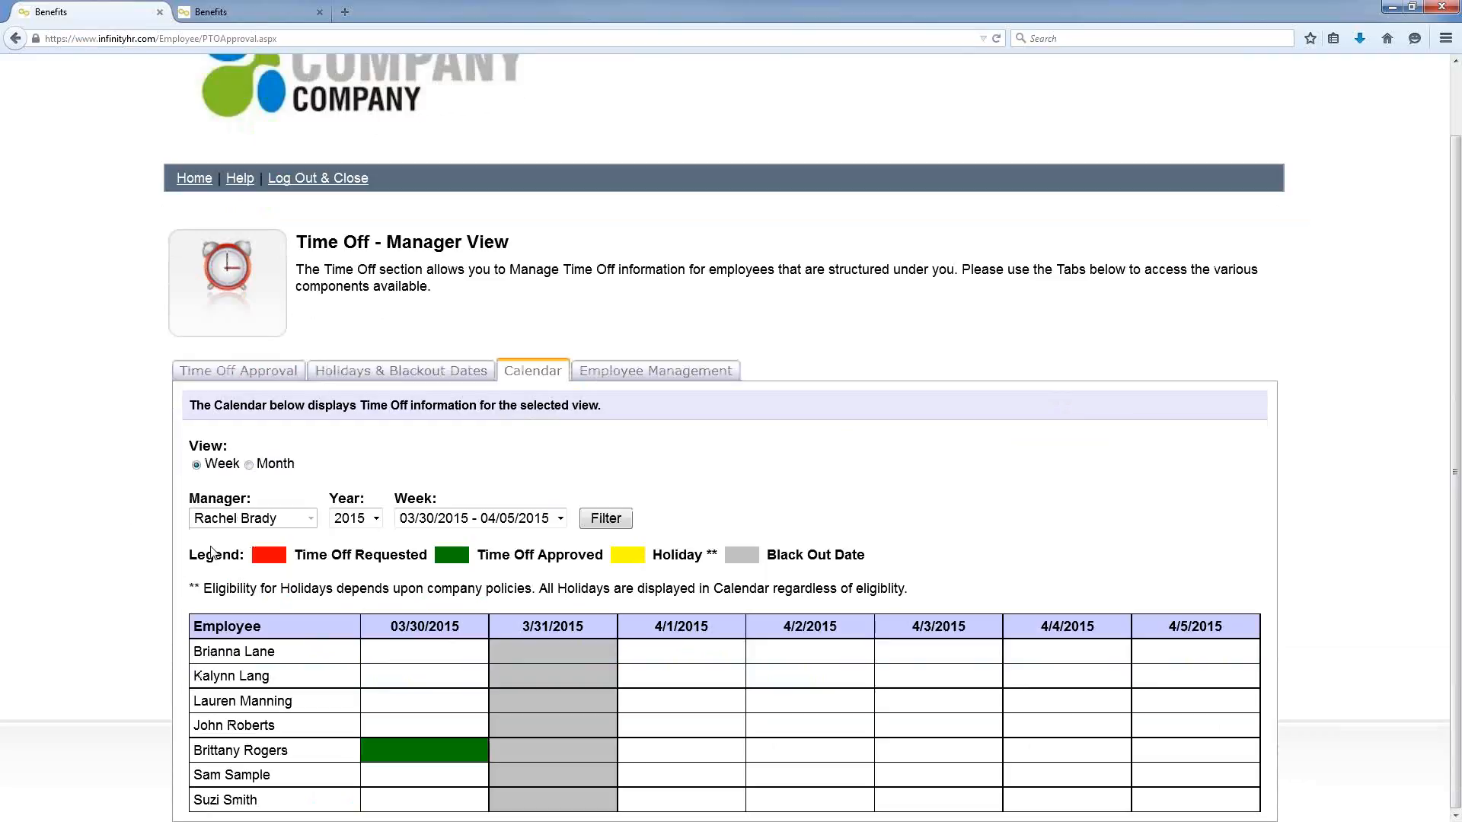
# Step: Switch the team calendar to Month view for March 2015, then return to the Employee Homepage
pyautogui.click(249, 465)
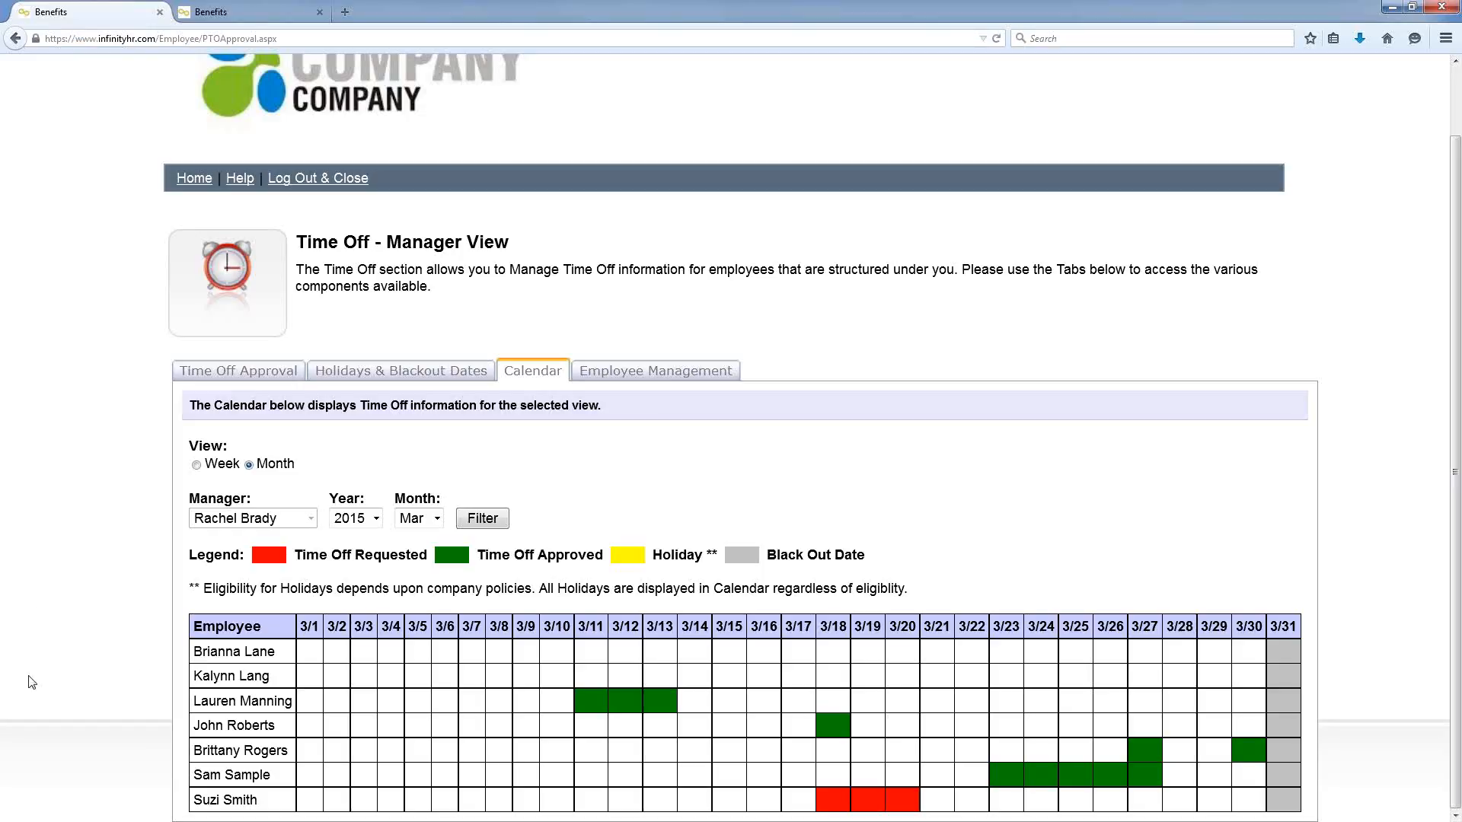
pyautogui.click(187, 181)
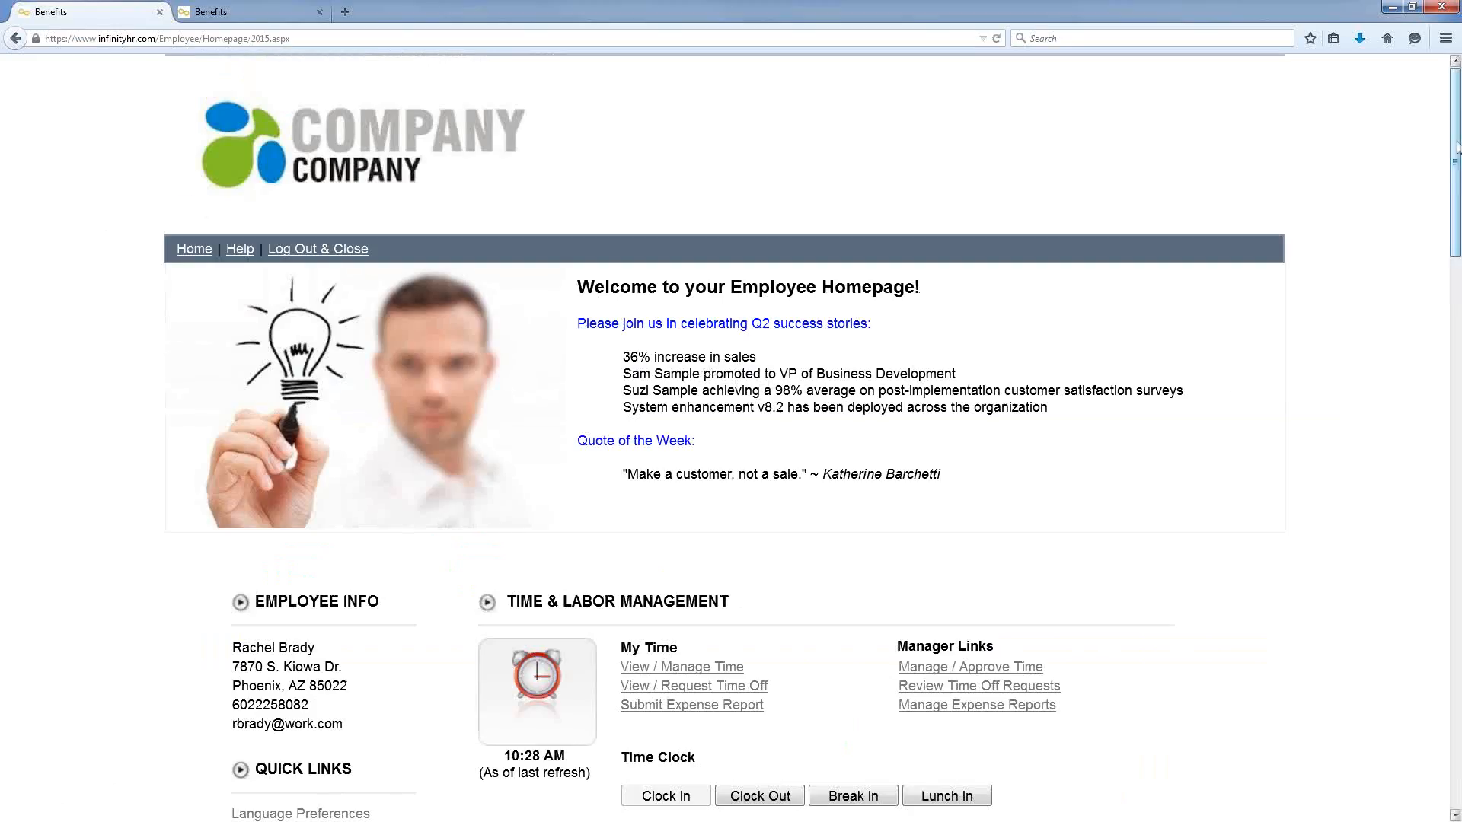
# Step: Scroll the Employee Homepage past New Hire Onboarding (14.29%) to Performance Management
pyautogui.moveTo(1457, 147); pyautogui.dragTo(1452, 422)
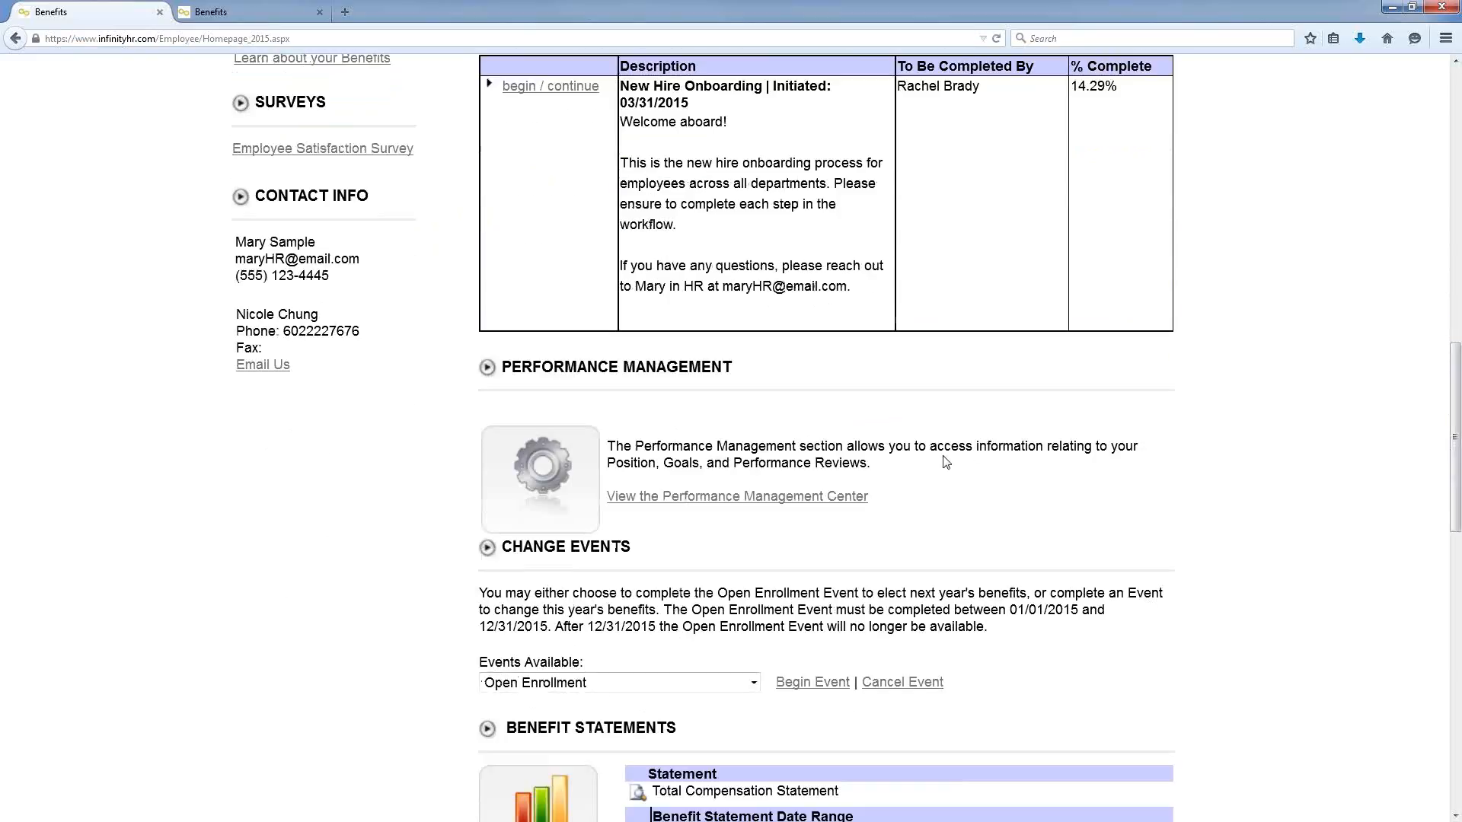
# Step: Open the Performance Management Center at review date 06/01/2014 and check its 4.39 overall score
pyautogui.click(849, 502)
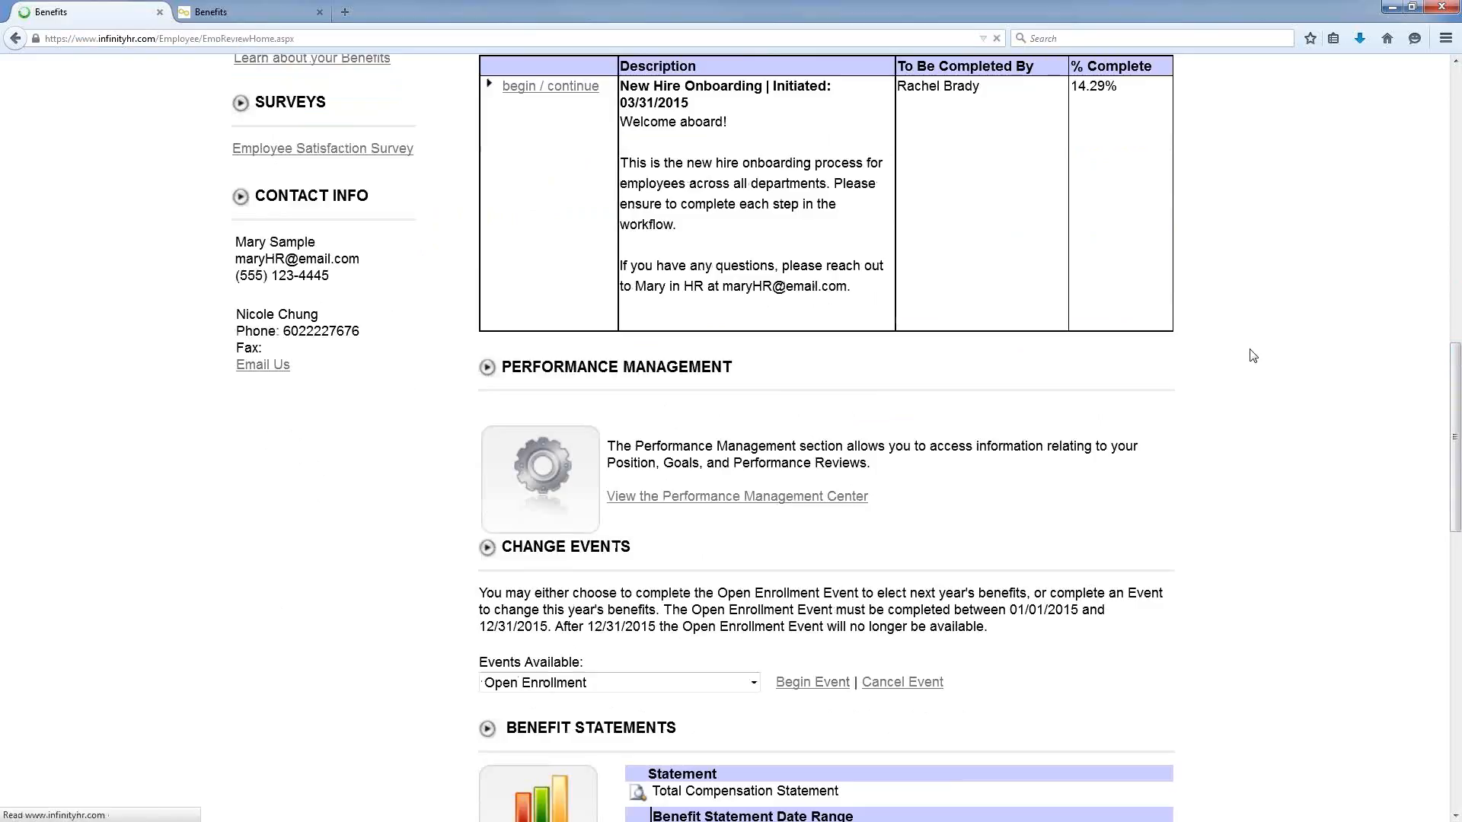
pyautogui.scroll(-3, 1248, 356)
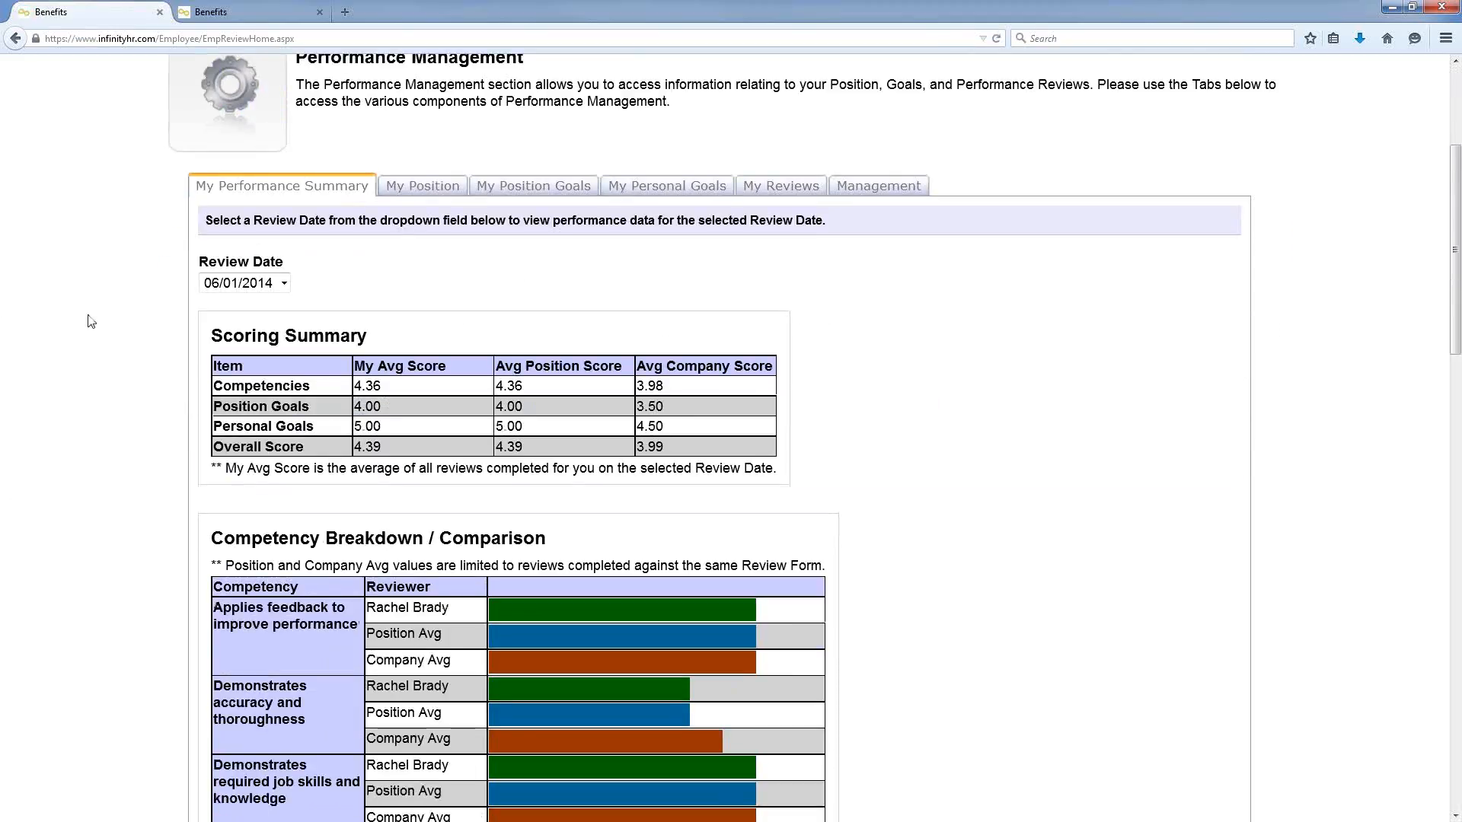
pyautogui.click(283, 284)
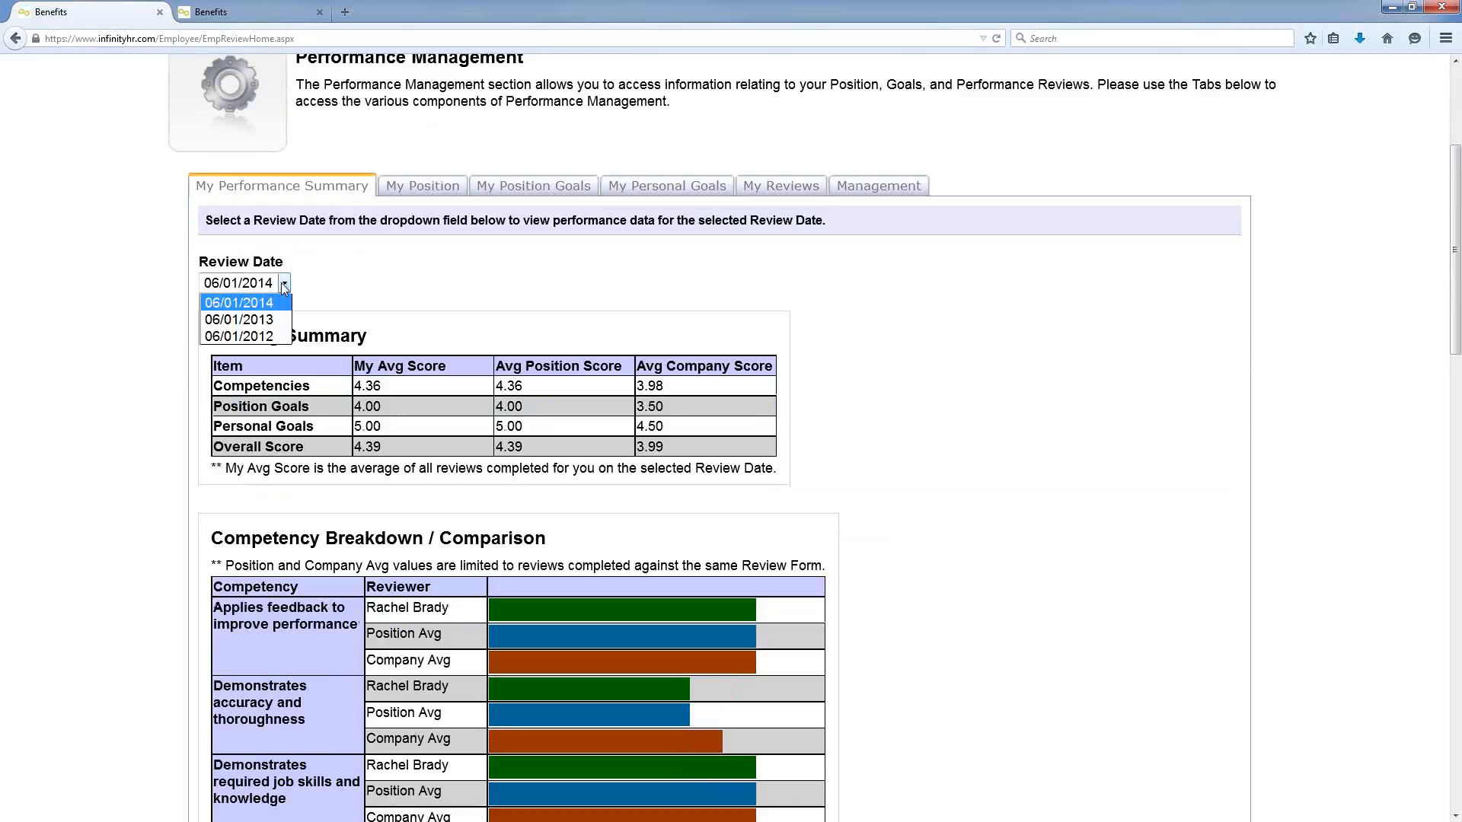
pyautogui.click(148, 350)
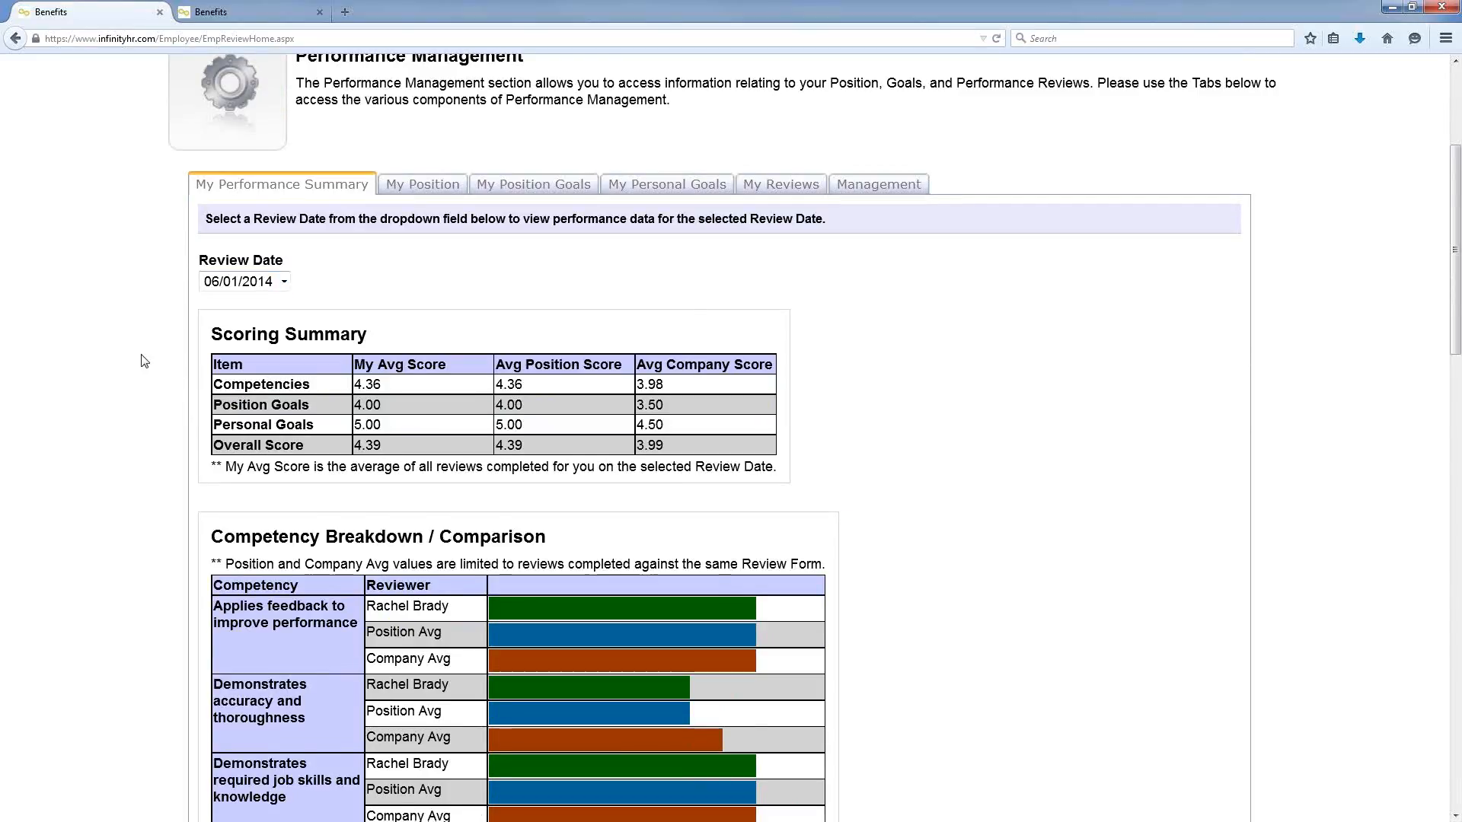
pyautogui.scroll(-5, 141, 368)
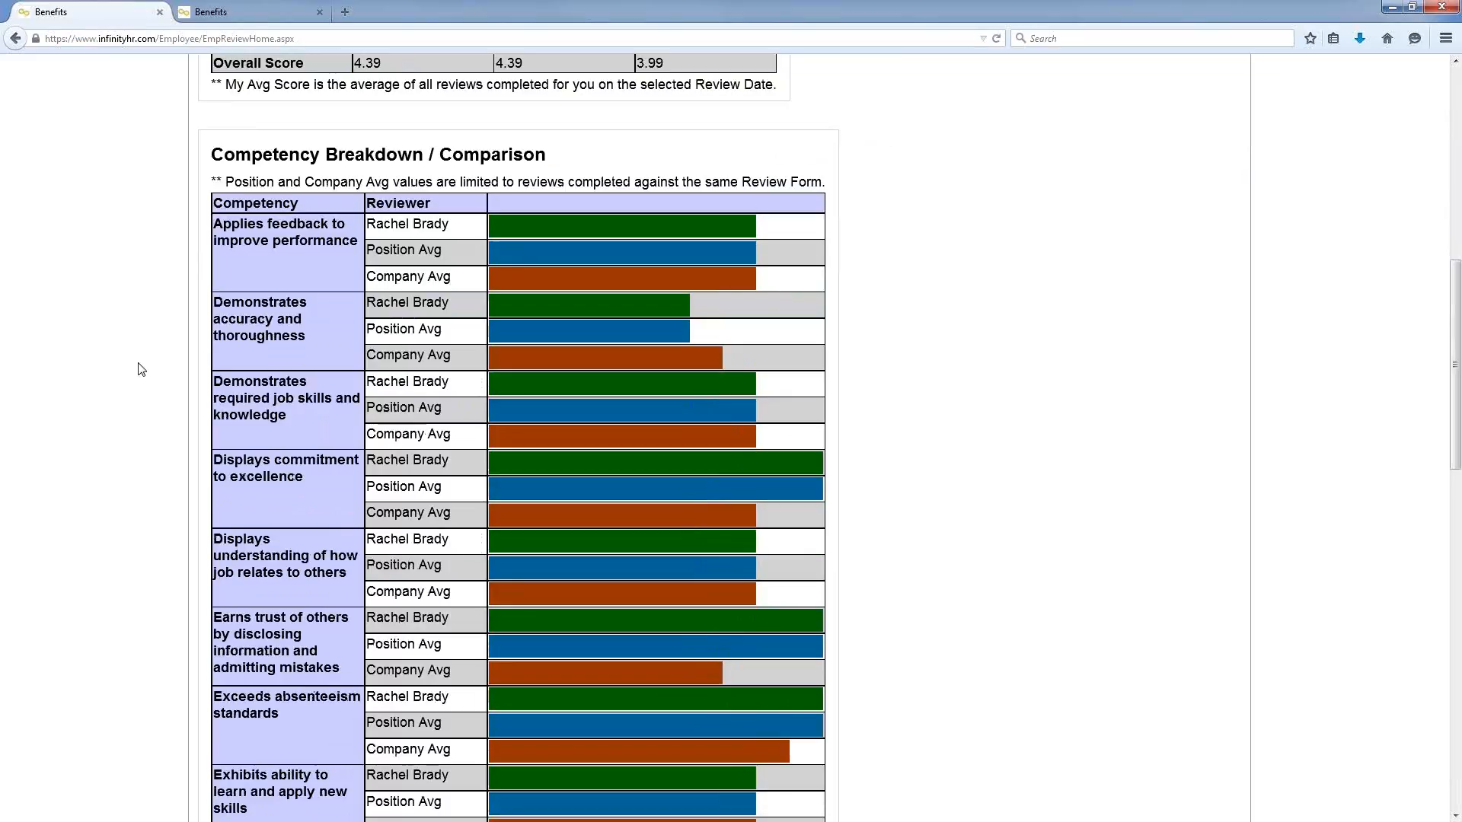
pyautogui.scroll(7, 122, 353)
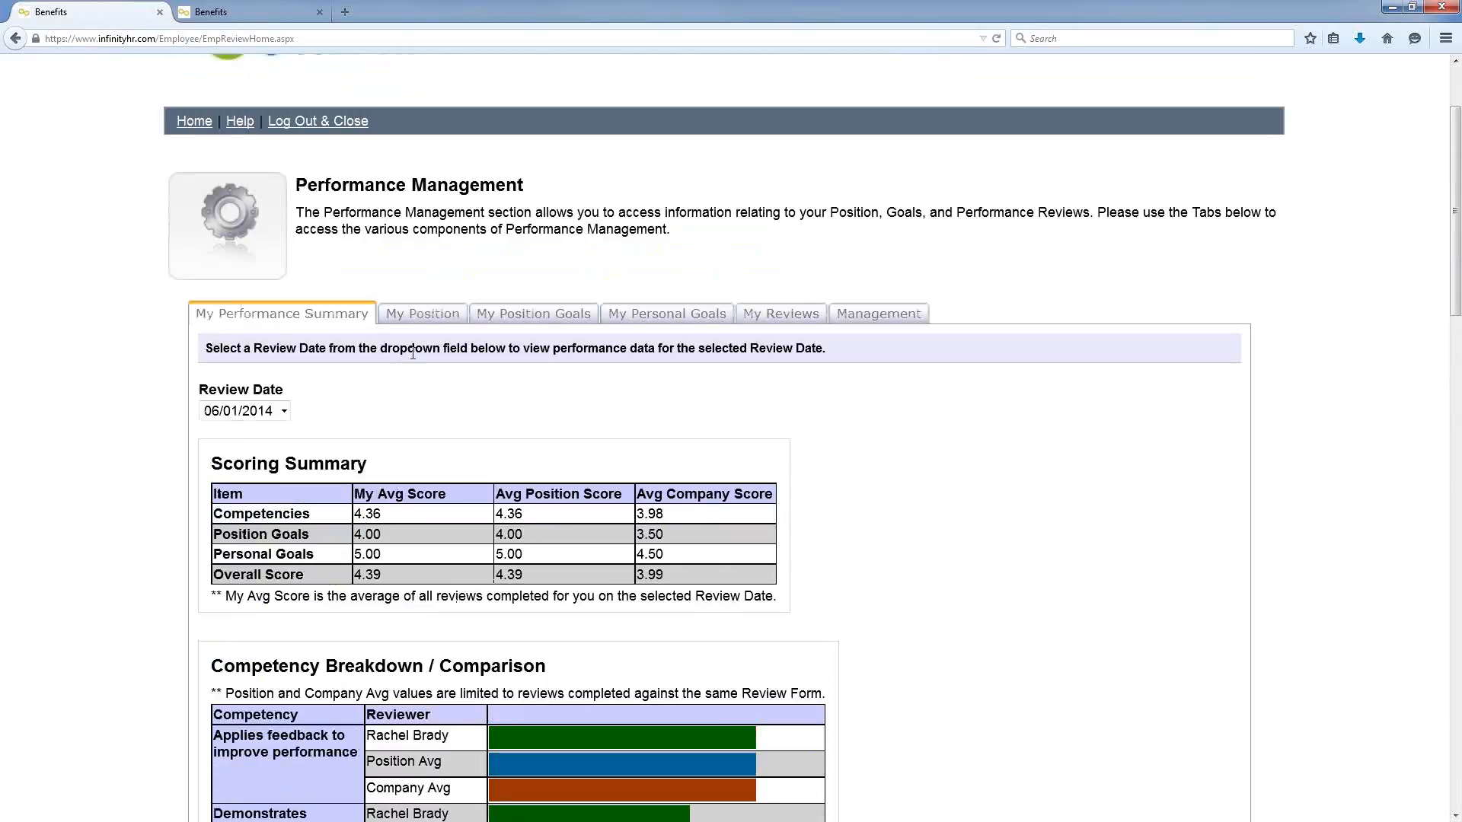
# Step: Review position details, position goals and personal goals, then list the three completed reviews (4.39, 4.22, 3.73)
pyautogui.click(427, 315)
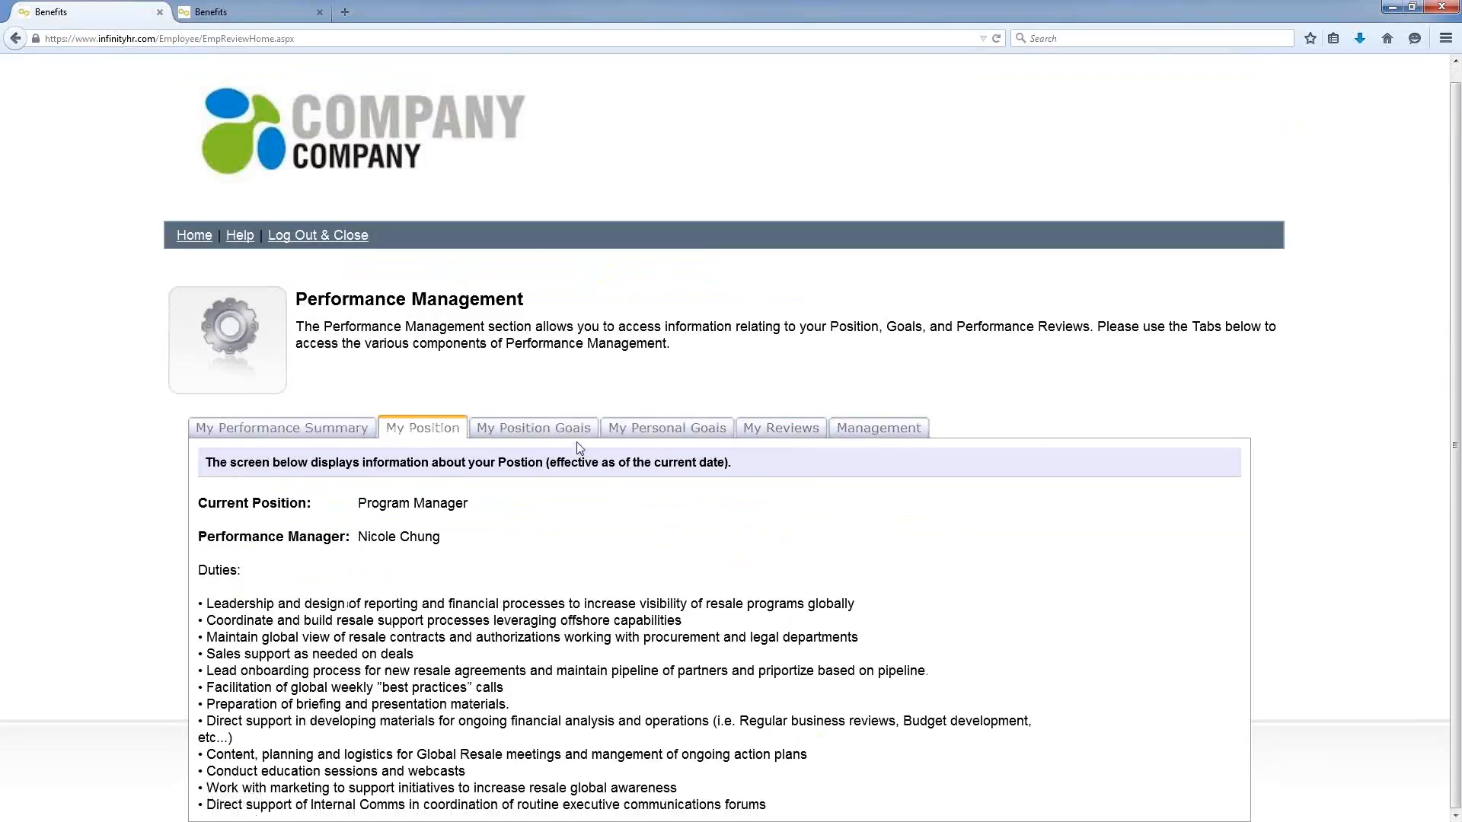
pyautogui.click(573, 431)
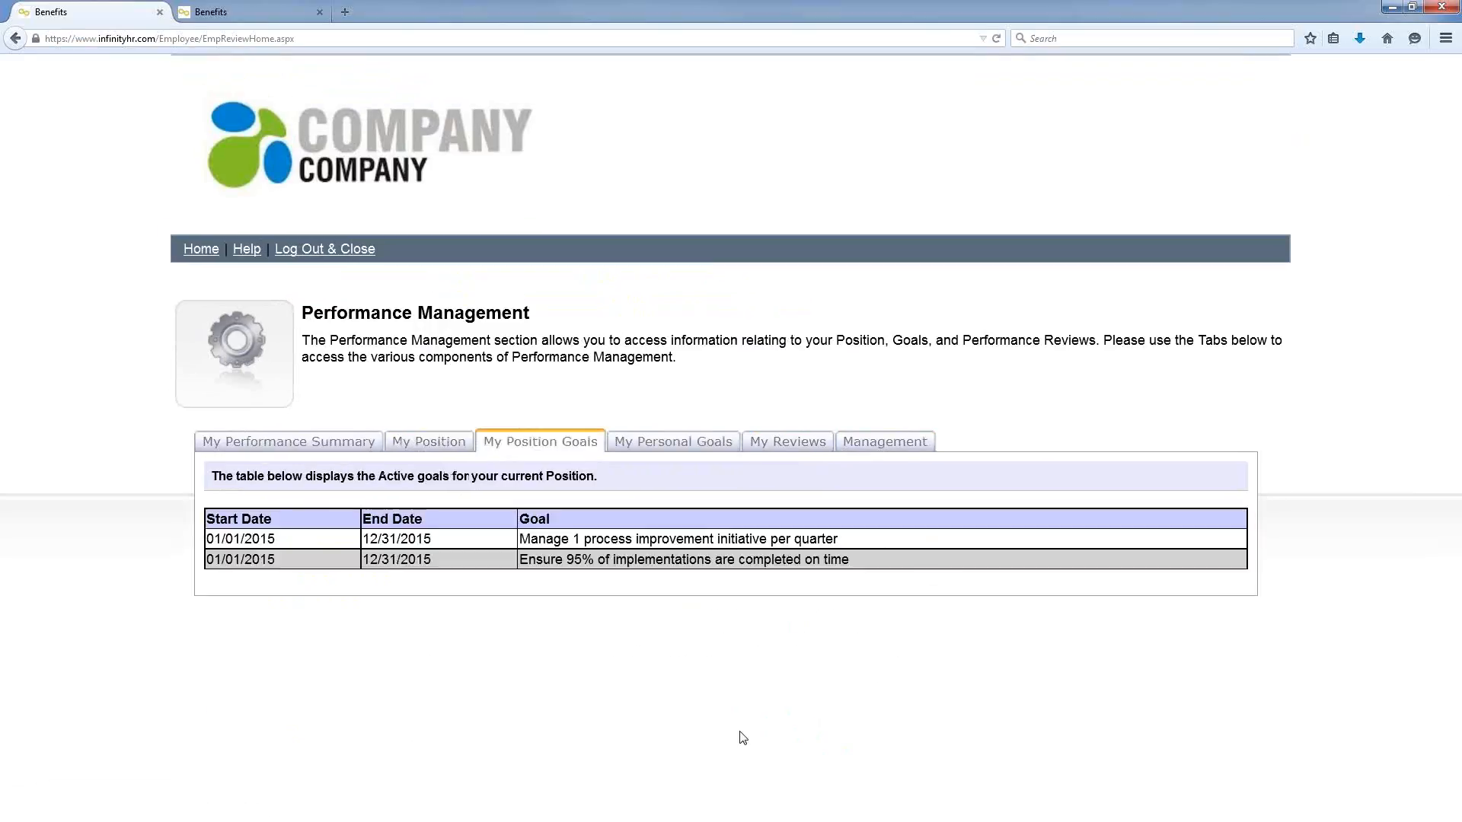
pyautogui.click(690, 450)
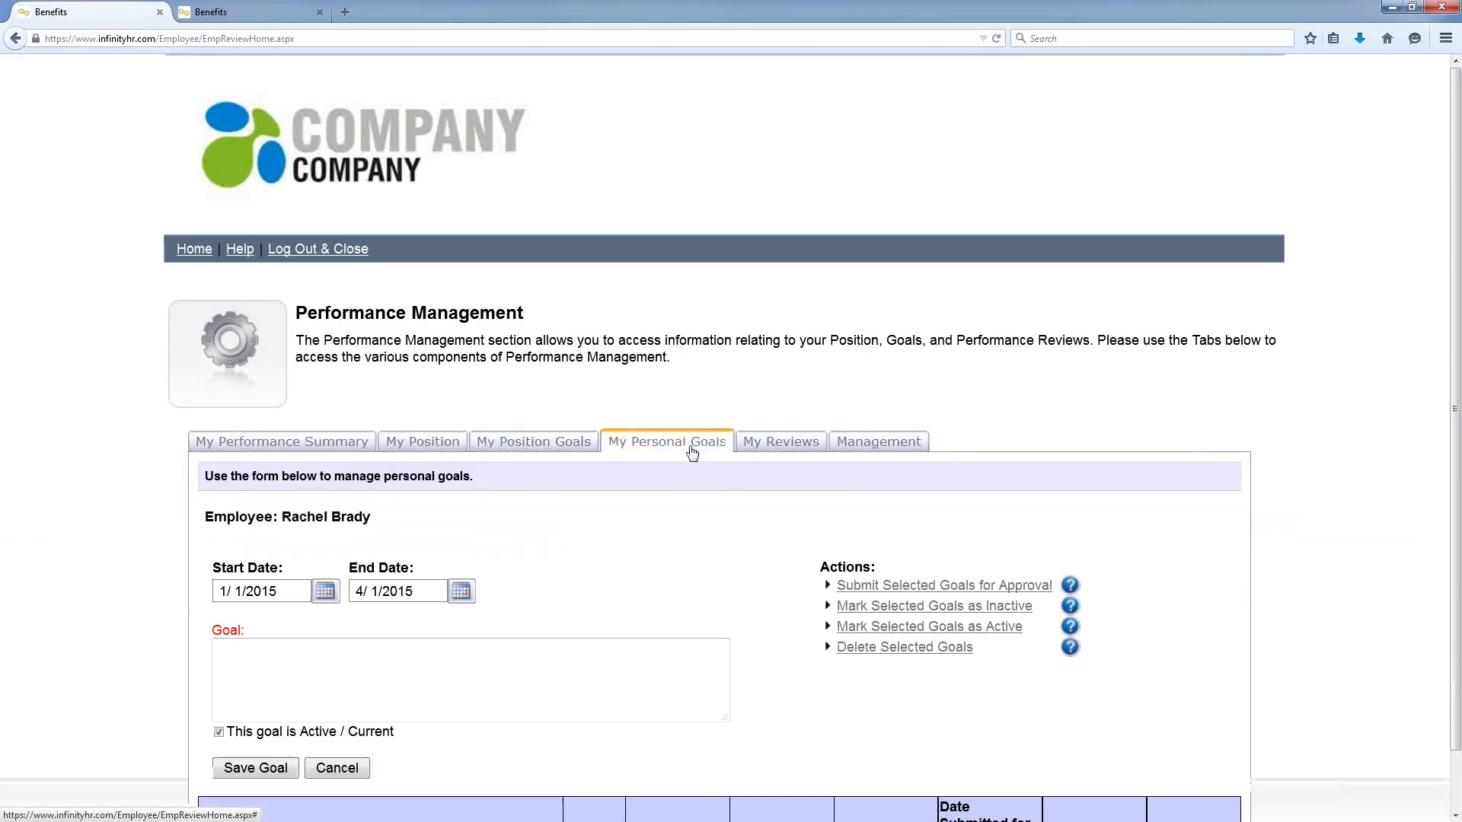
pyautogui.scroll(-2, 1279, 452)
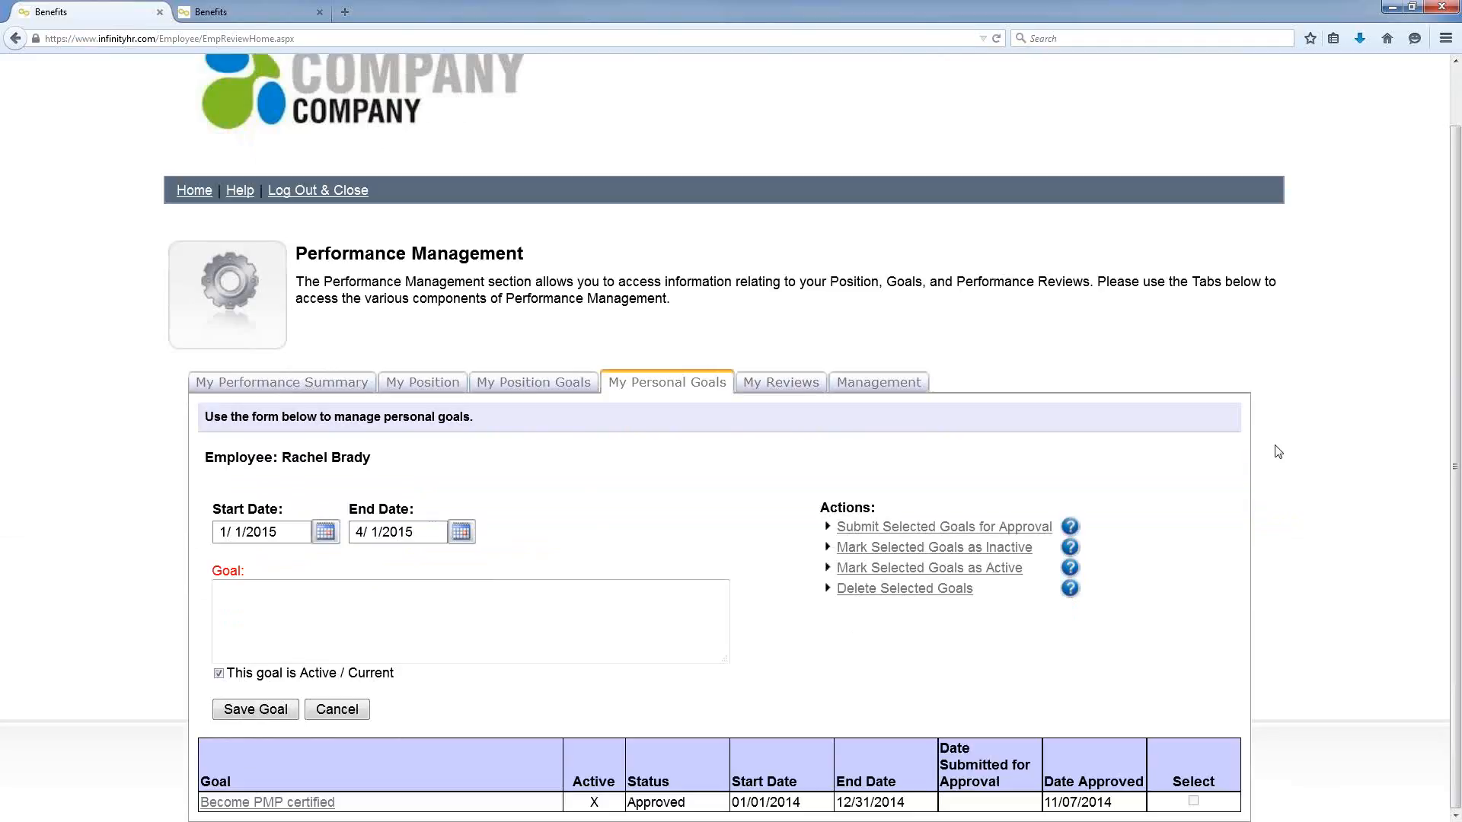
pyautogui.click(778, 382)
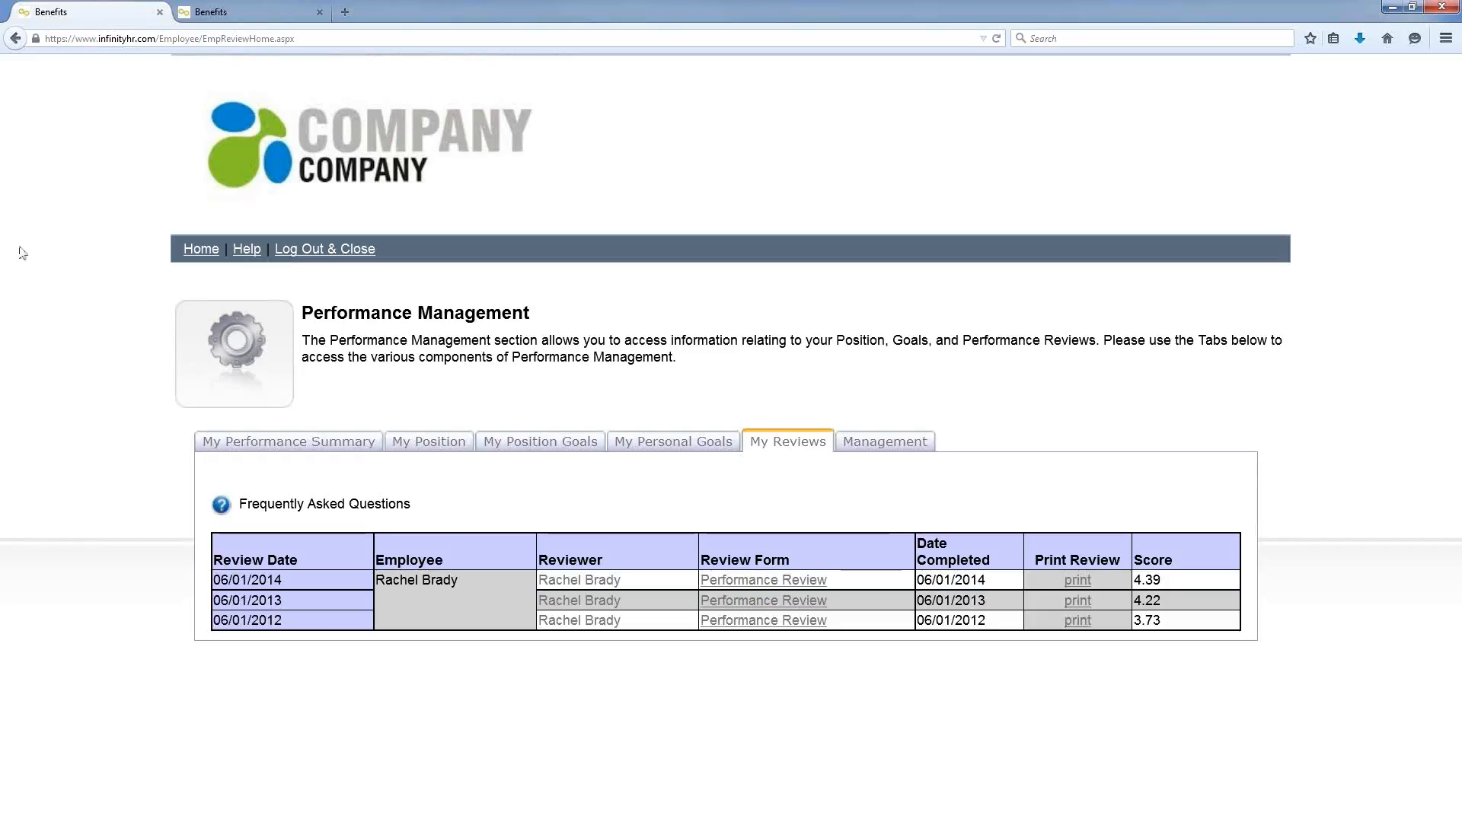
# Step: Return from the performance area to the employee Home page
pyautogui.click(197, 255)
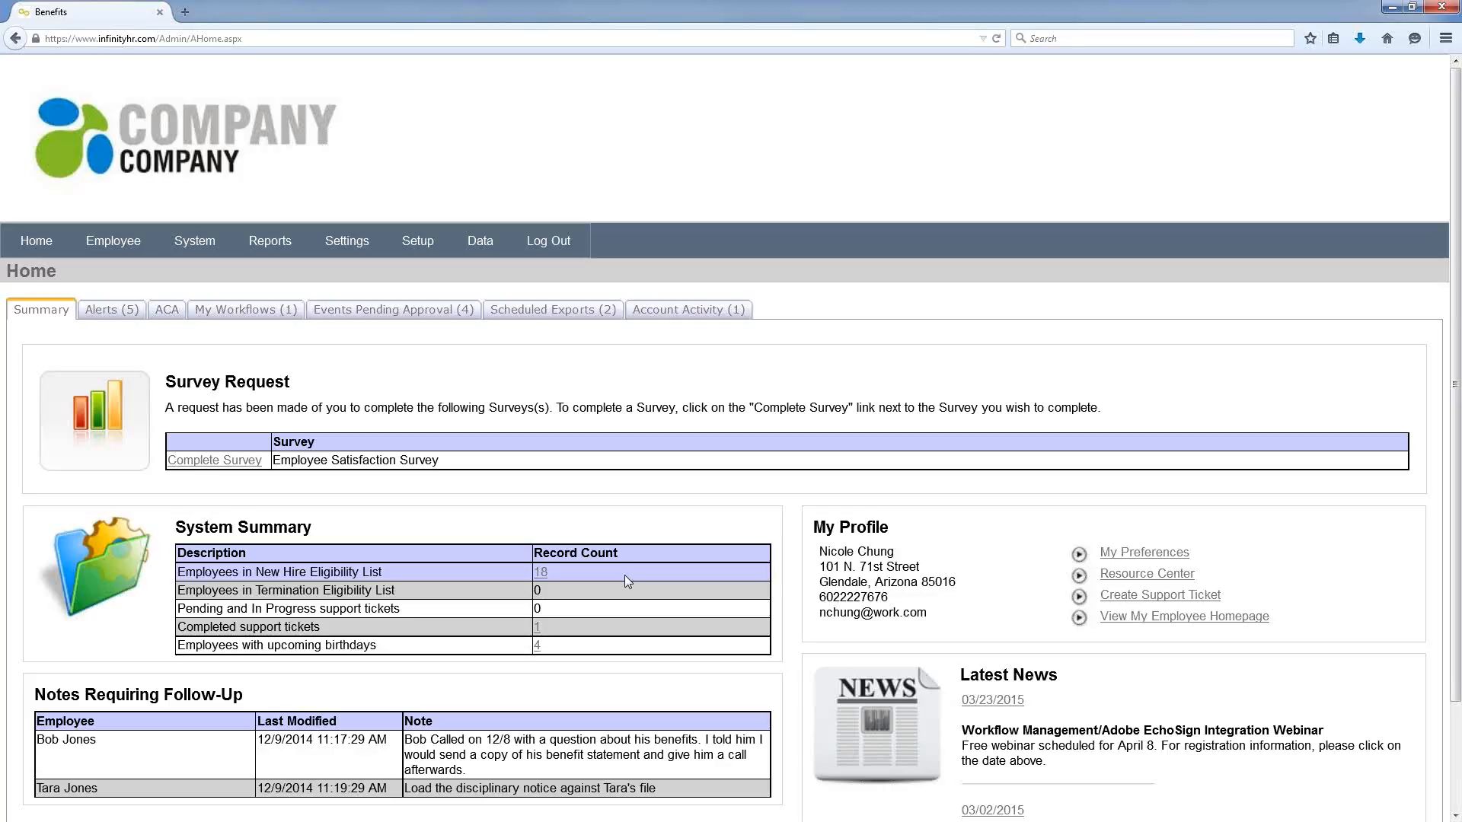
pyautogui.click(548, 577)
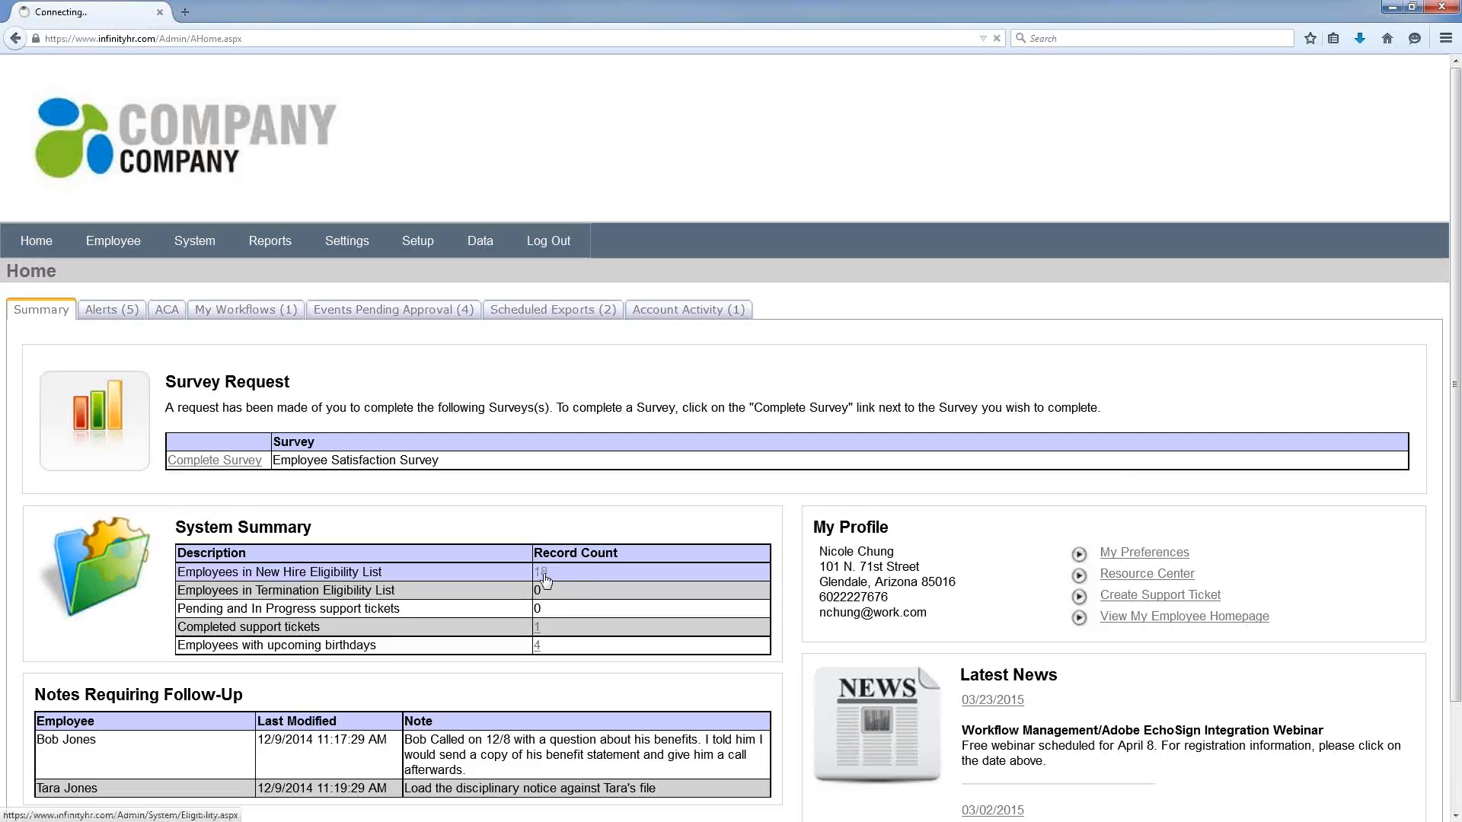
pyautogui.scroll(-5, 681, 296)
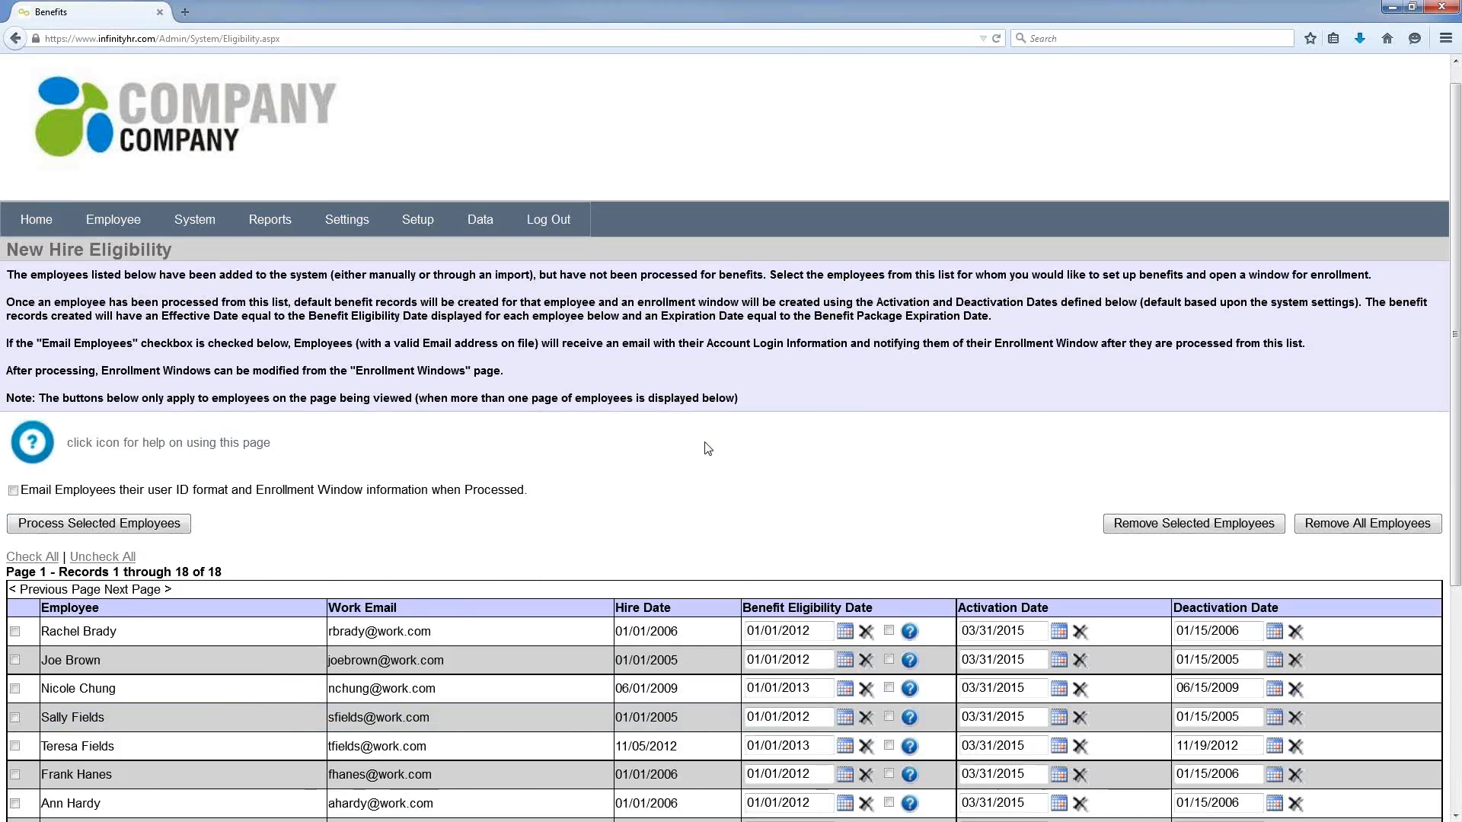
pyautogui.scroll(-3, 681, 296)
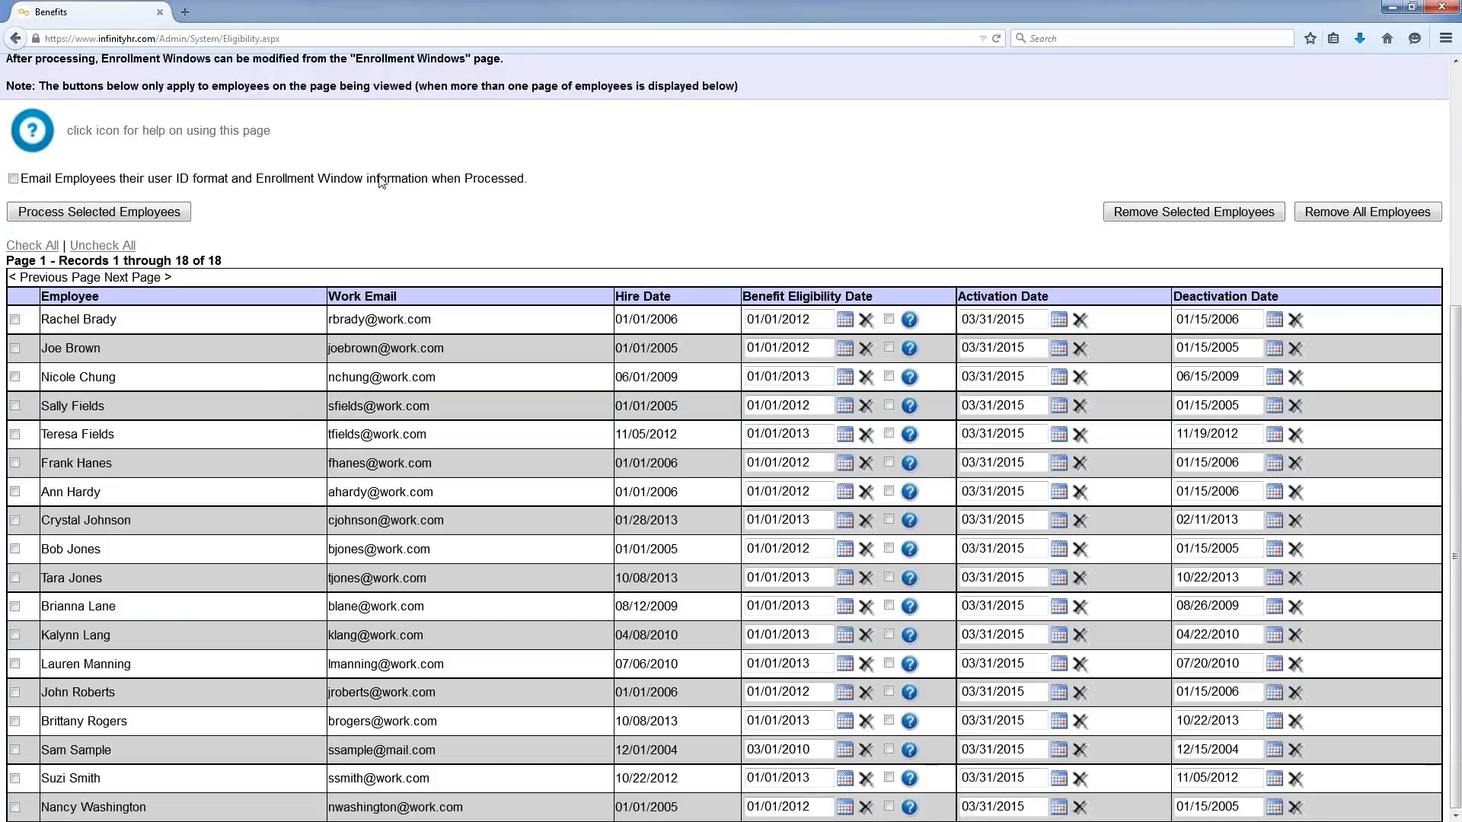
pyautogui.click(56, 249)
pyautogui.scroll(5, 380, 234)
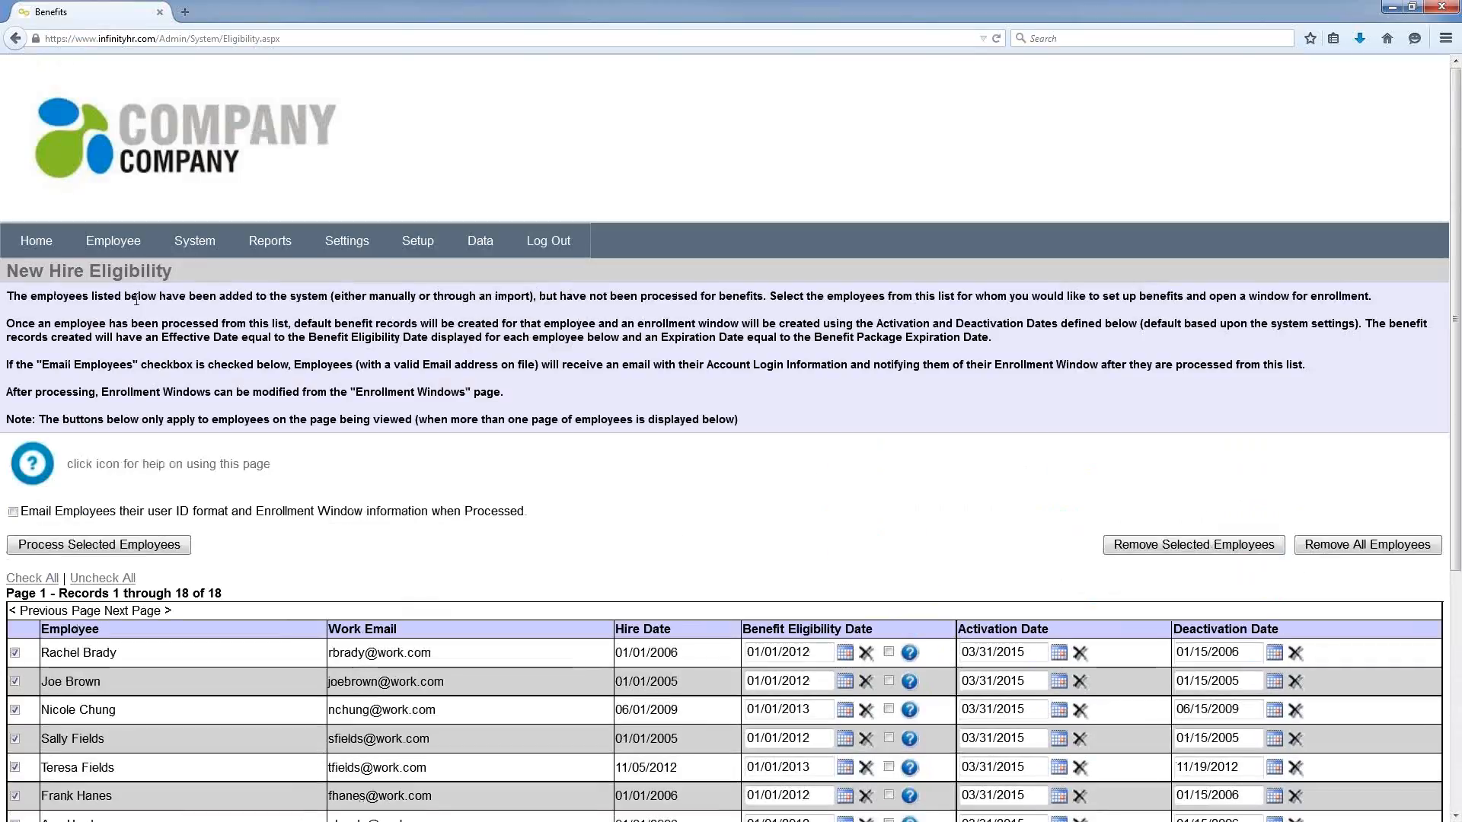
pyautogui.click(58, 240)
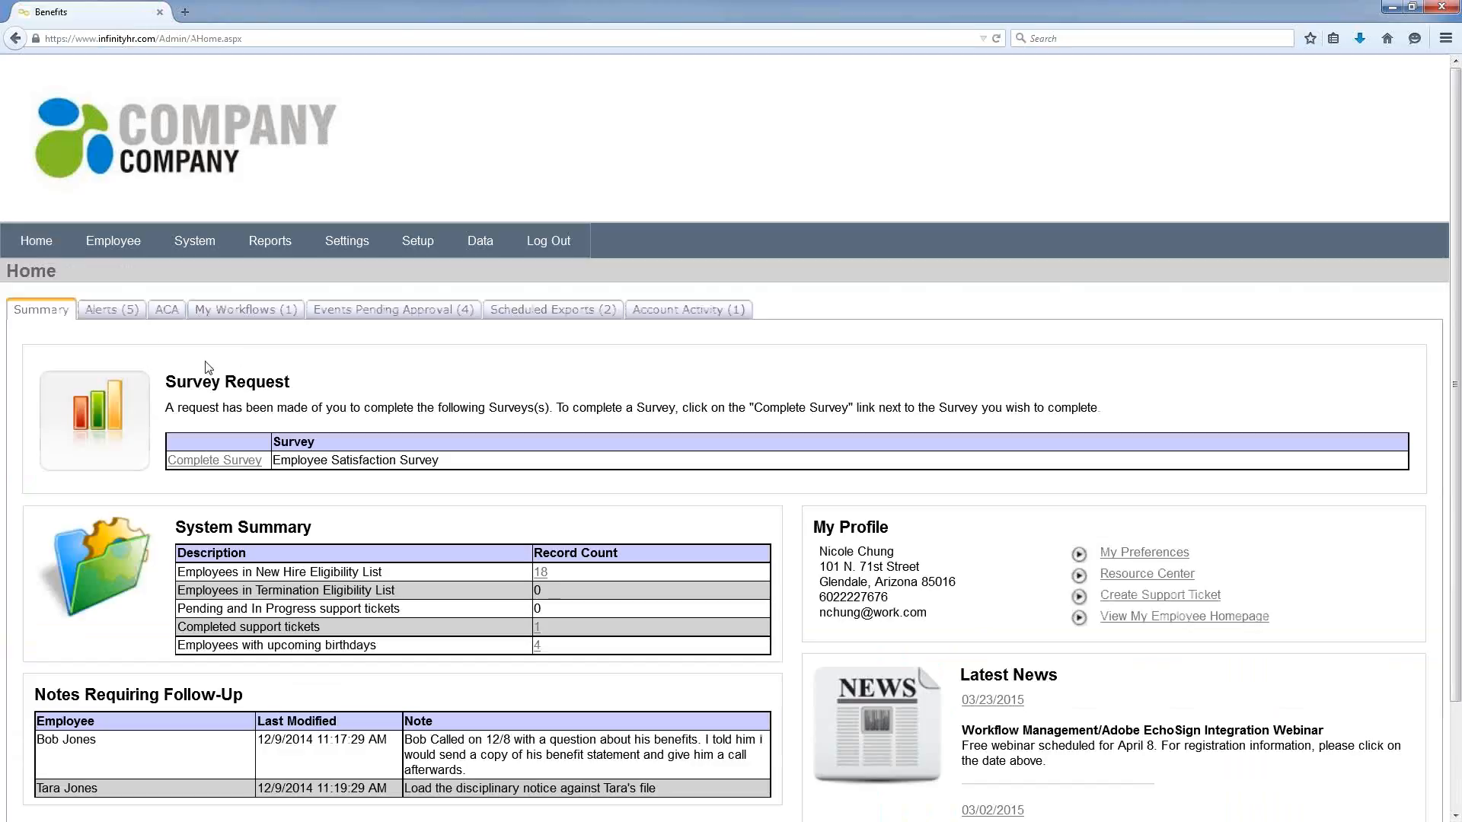
# Step: Check the five alerts and the dependent-overage detail, then view ACA counts: 0 FTE, 18 non-FTE
pyautogui.click(129, 308)
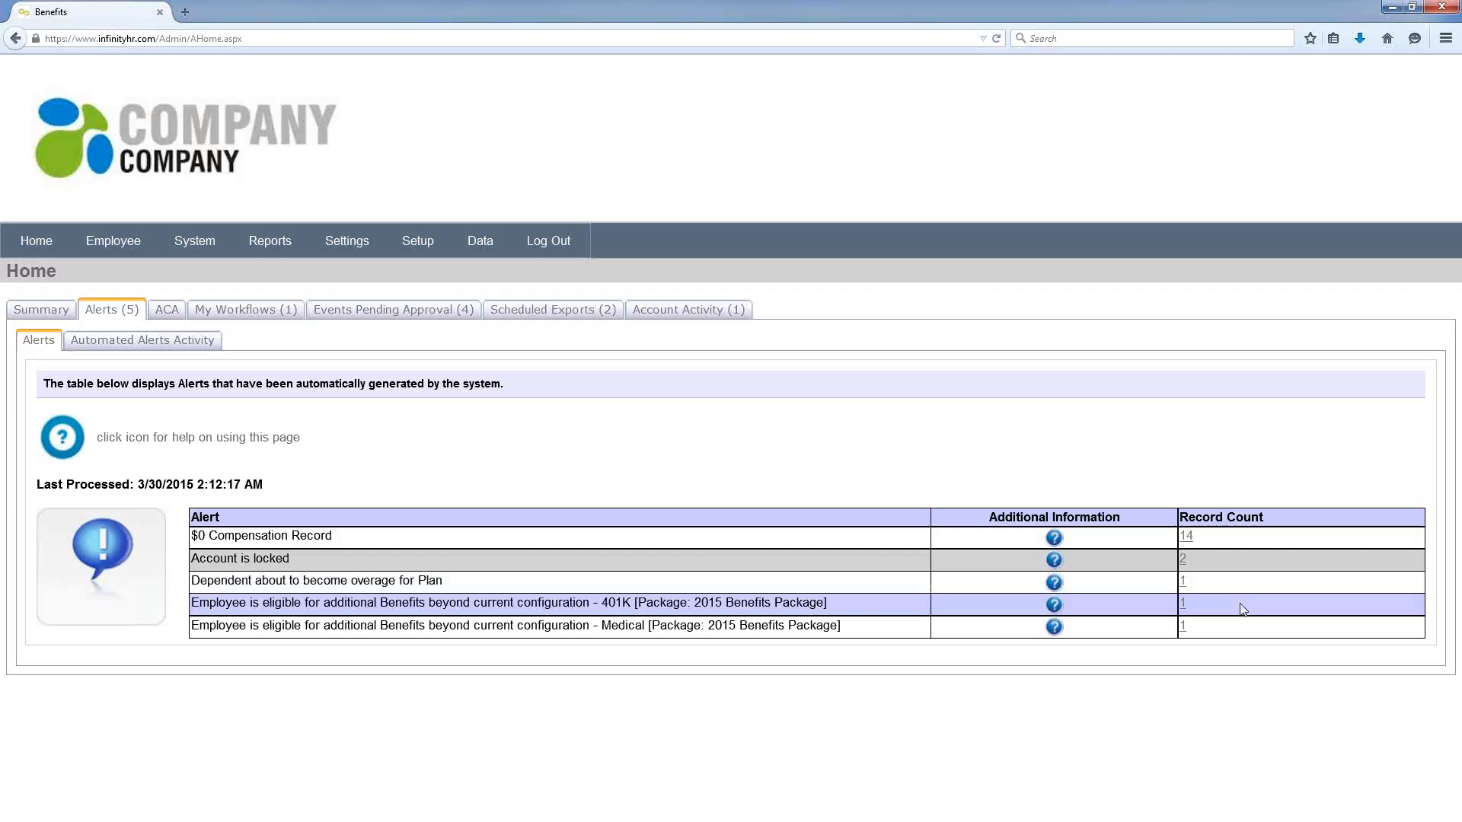
pyautogui.click(1182, 582)
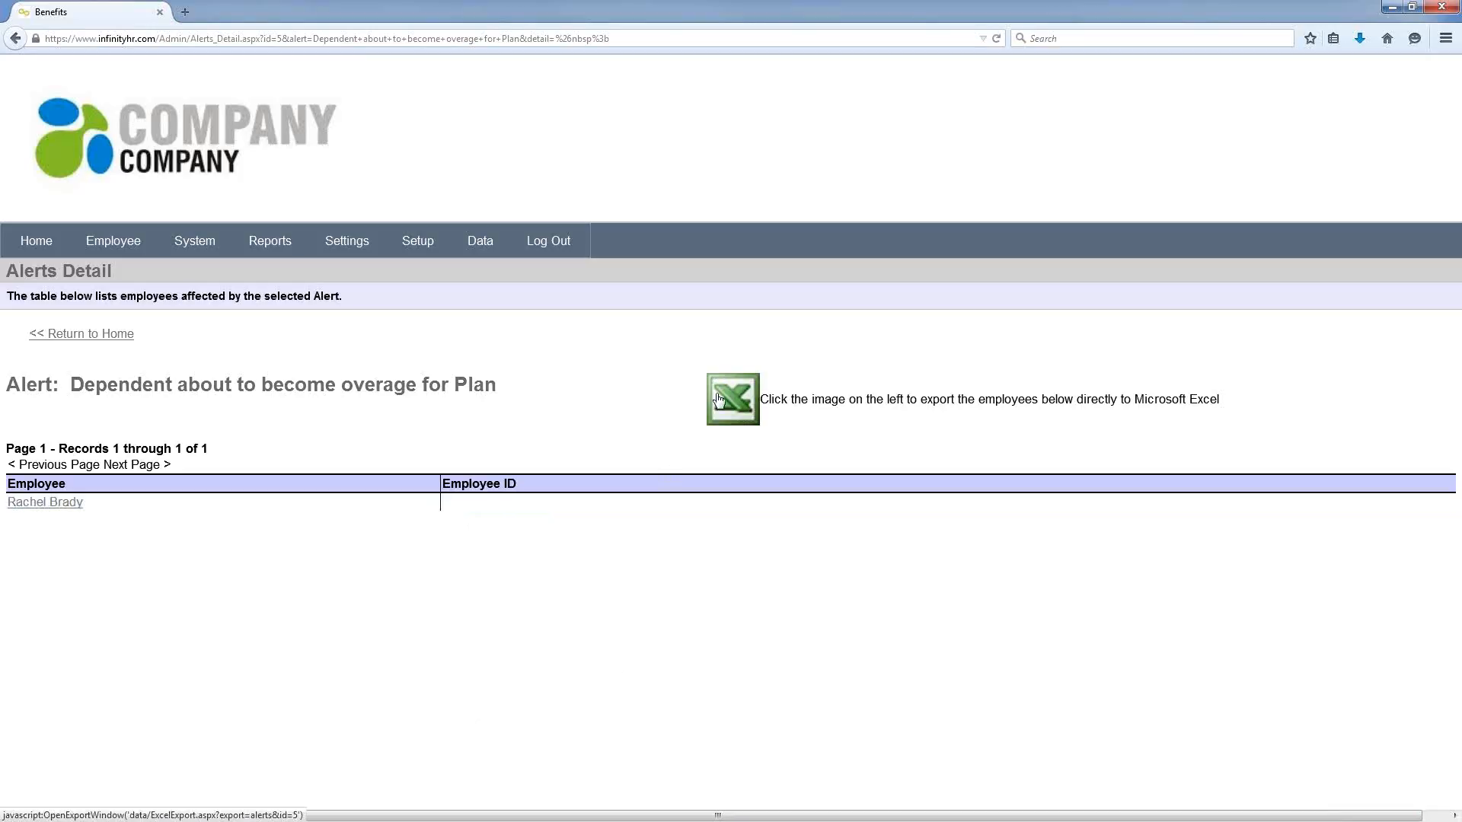
pyautogui.click(82, 339)
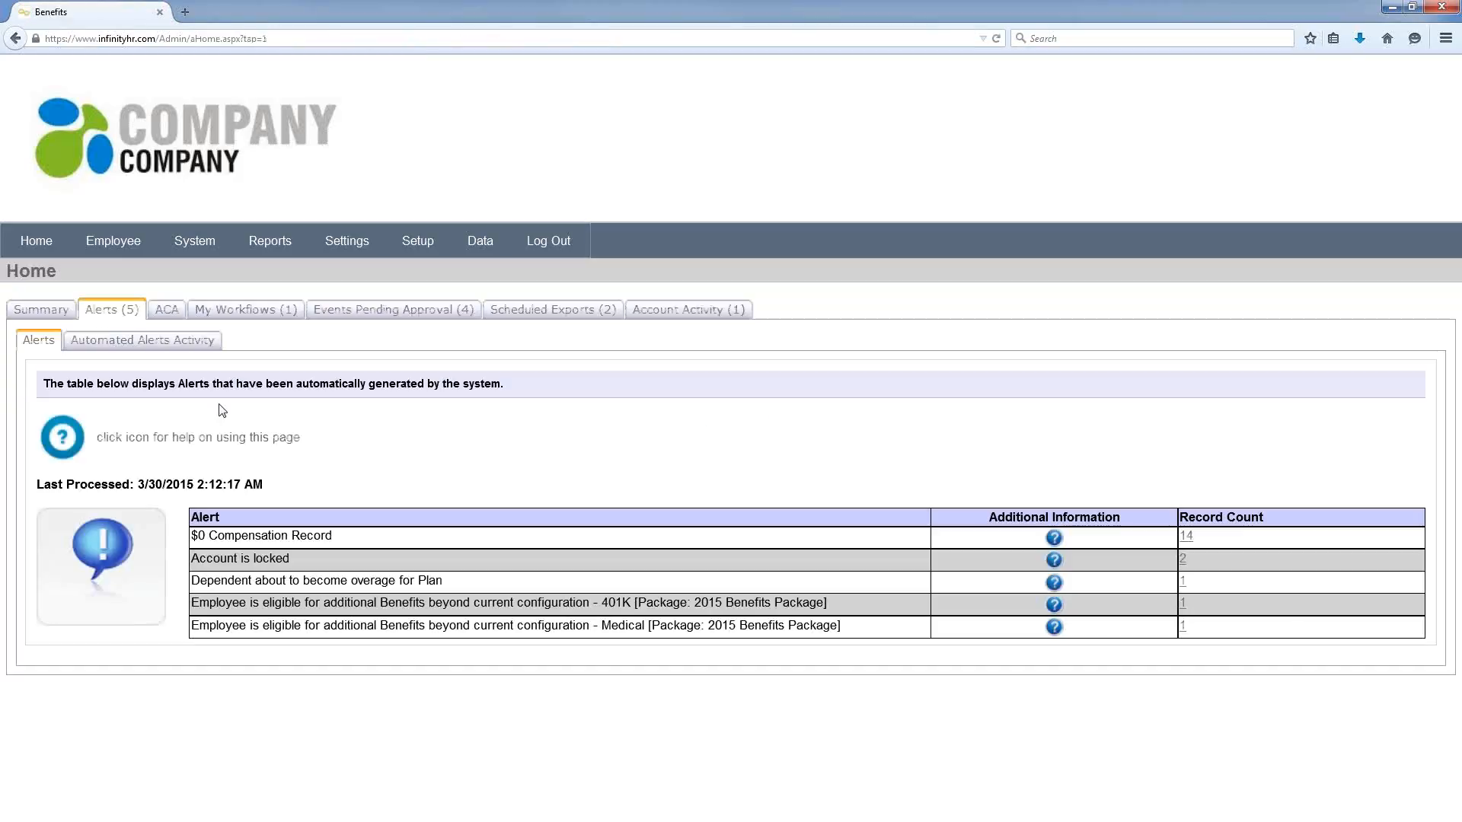
pyautogui.click(177, 315)
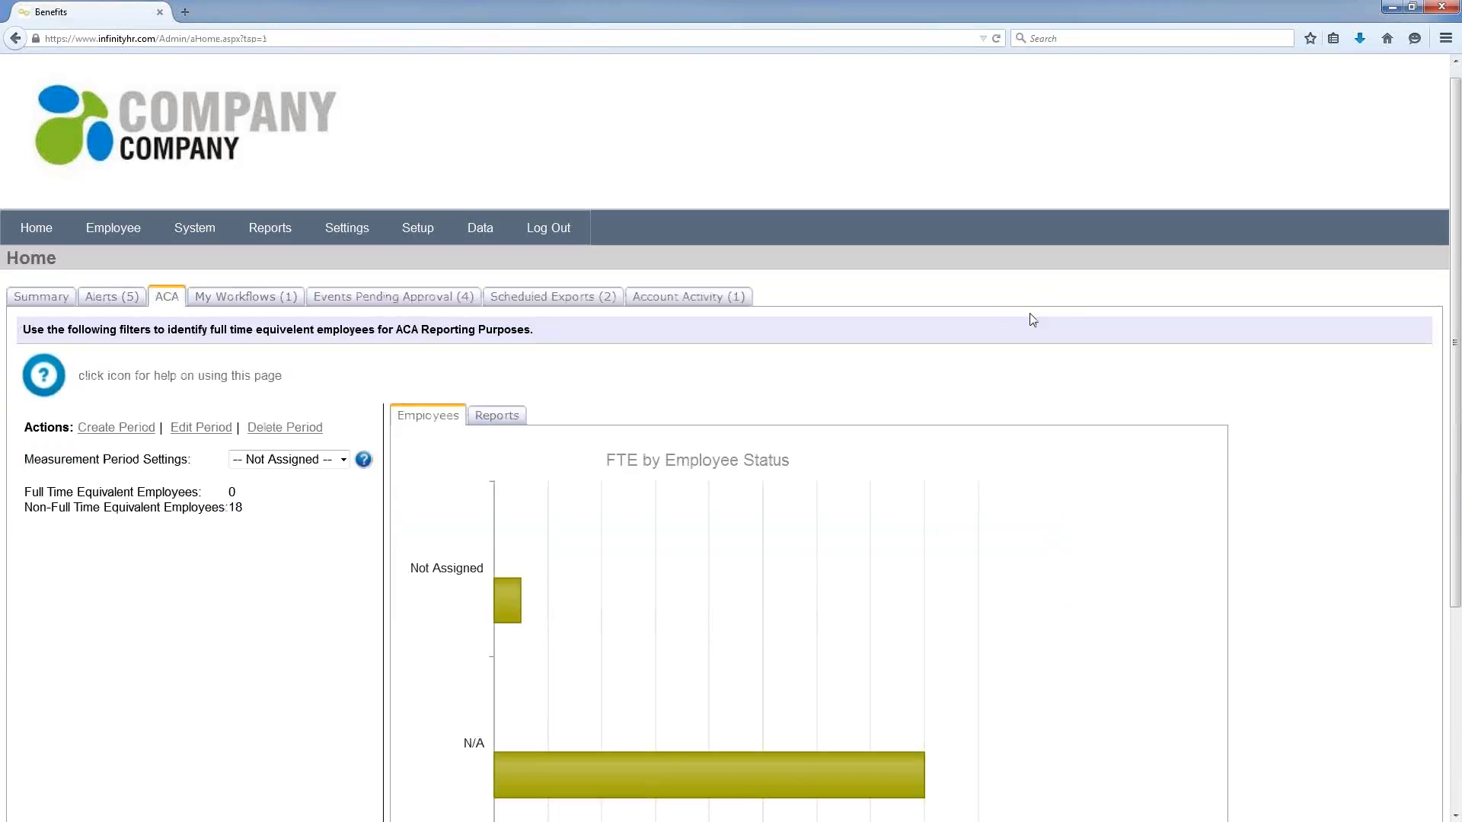
# Step: Select the ACA Test measurement period, review its settings, and list its four ACA reports
pyautogui.scroll(-3, 234, 528)
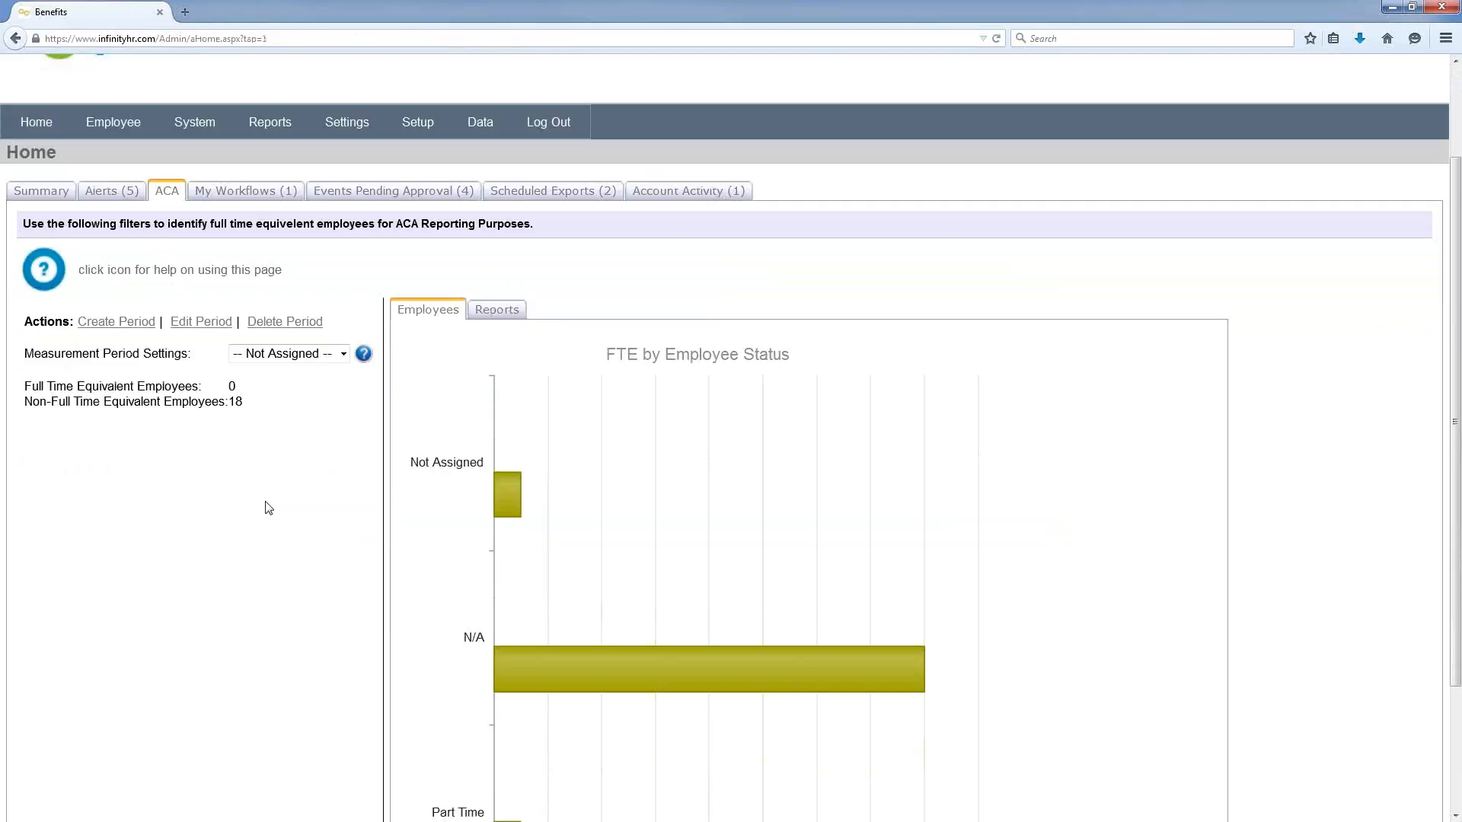
pyautogui.click(316, 354)
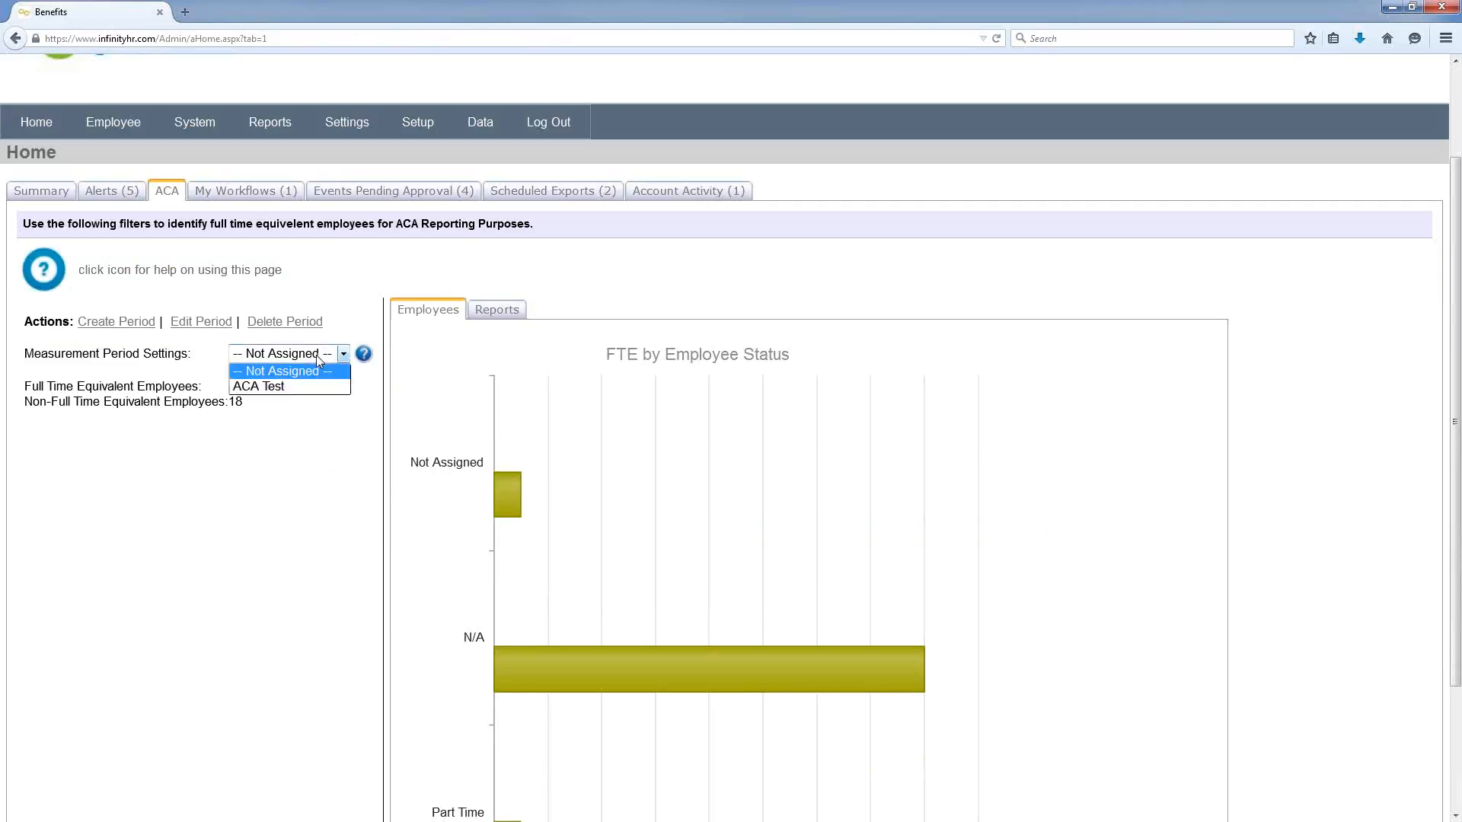
pyautogui.click(296, 387)
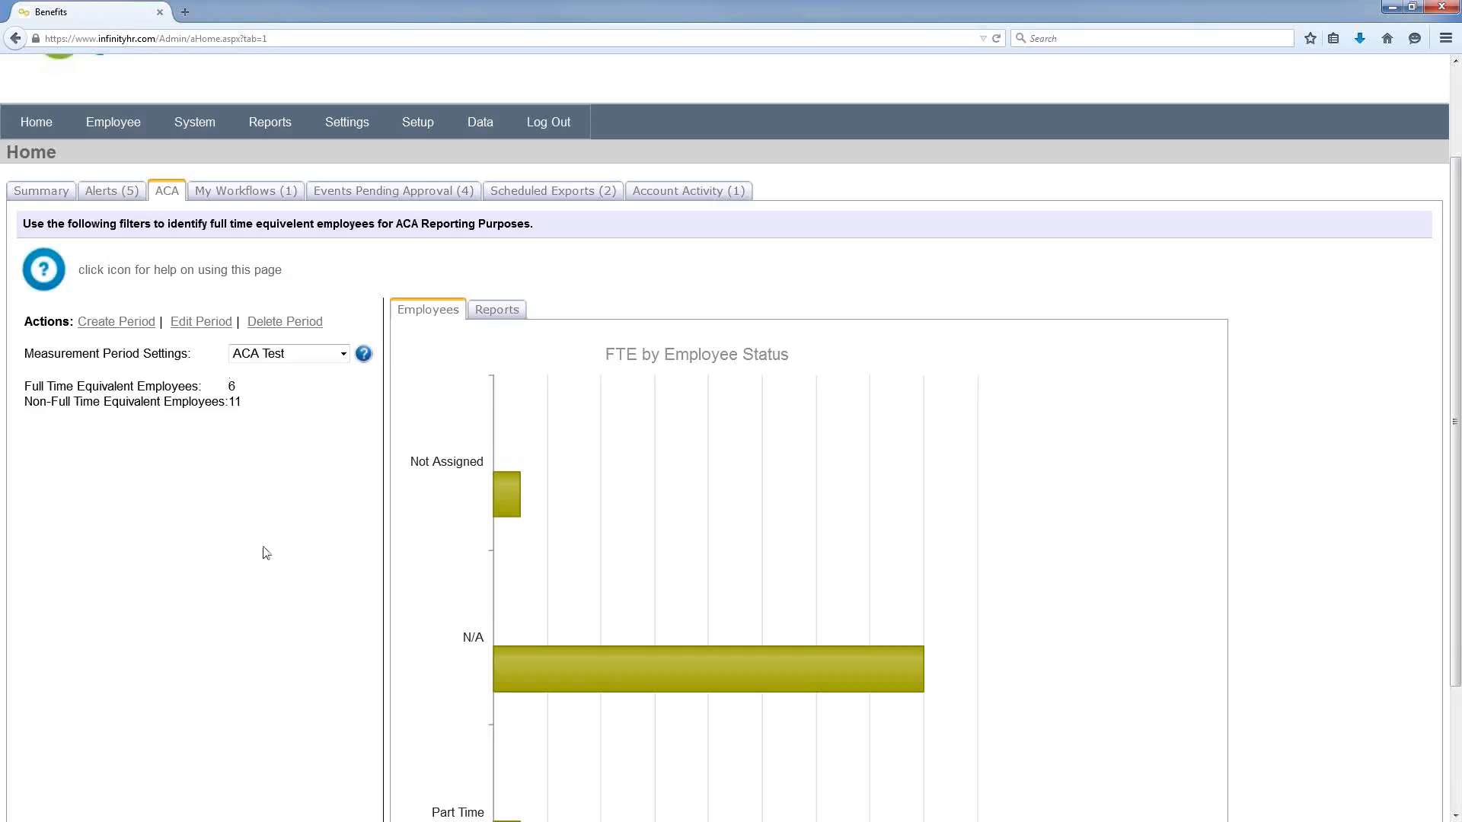
pyautogui.click(201, 321)
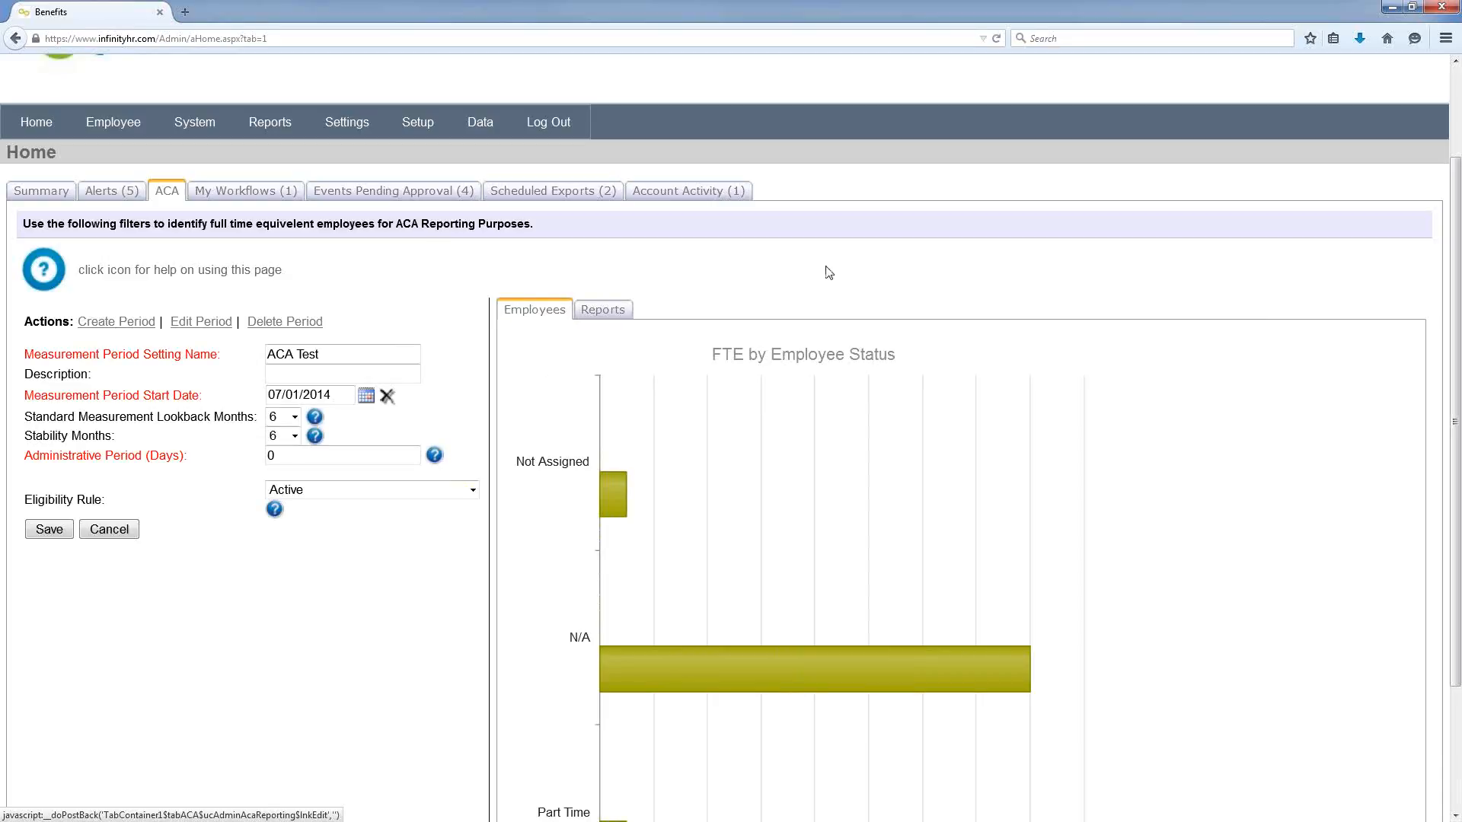
pyautogui.click(609, 311)
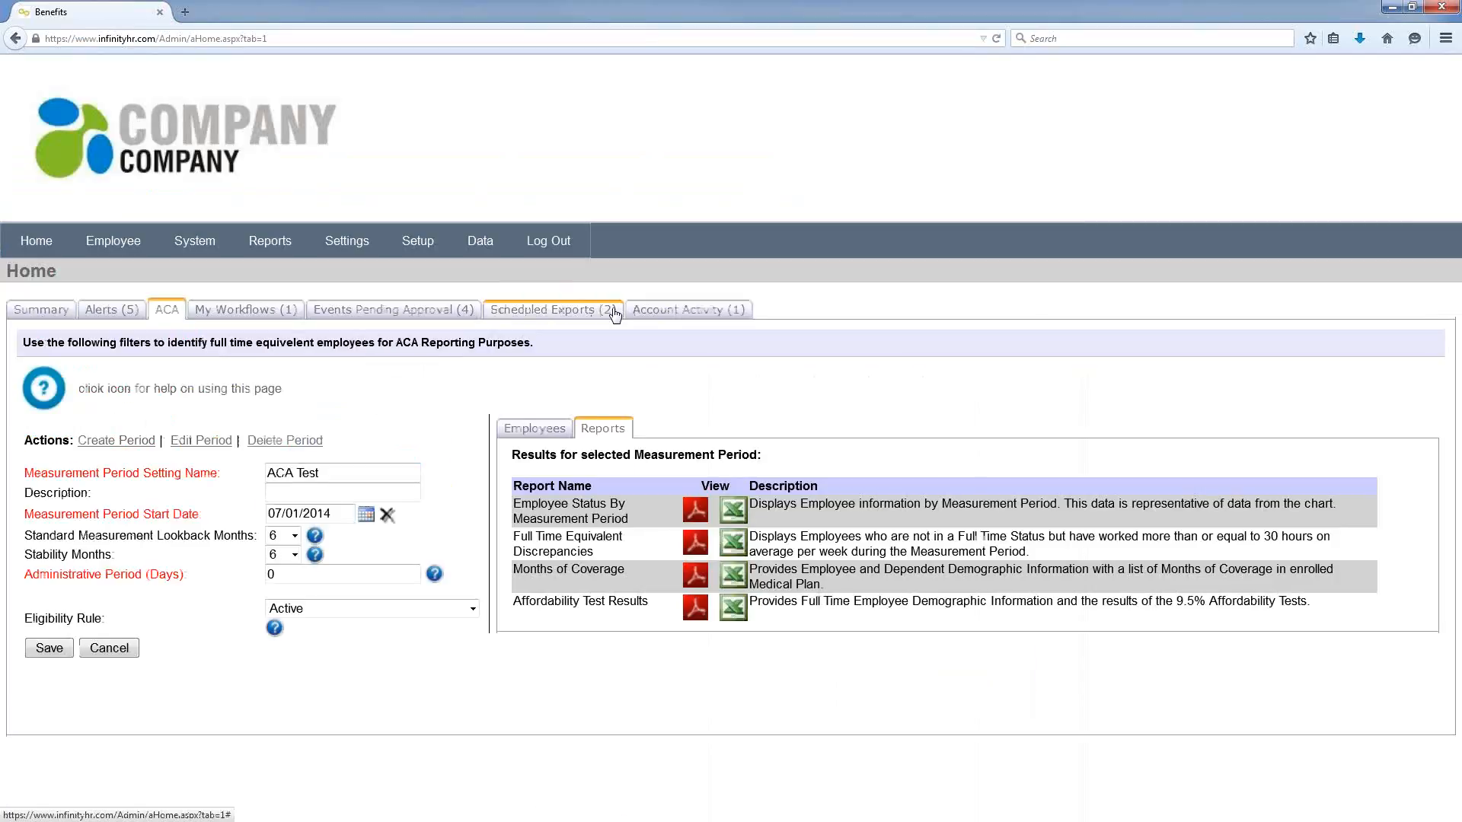
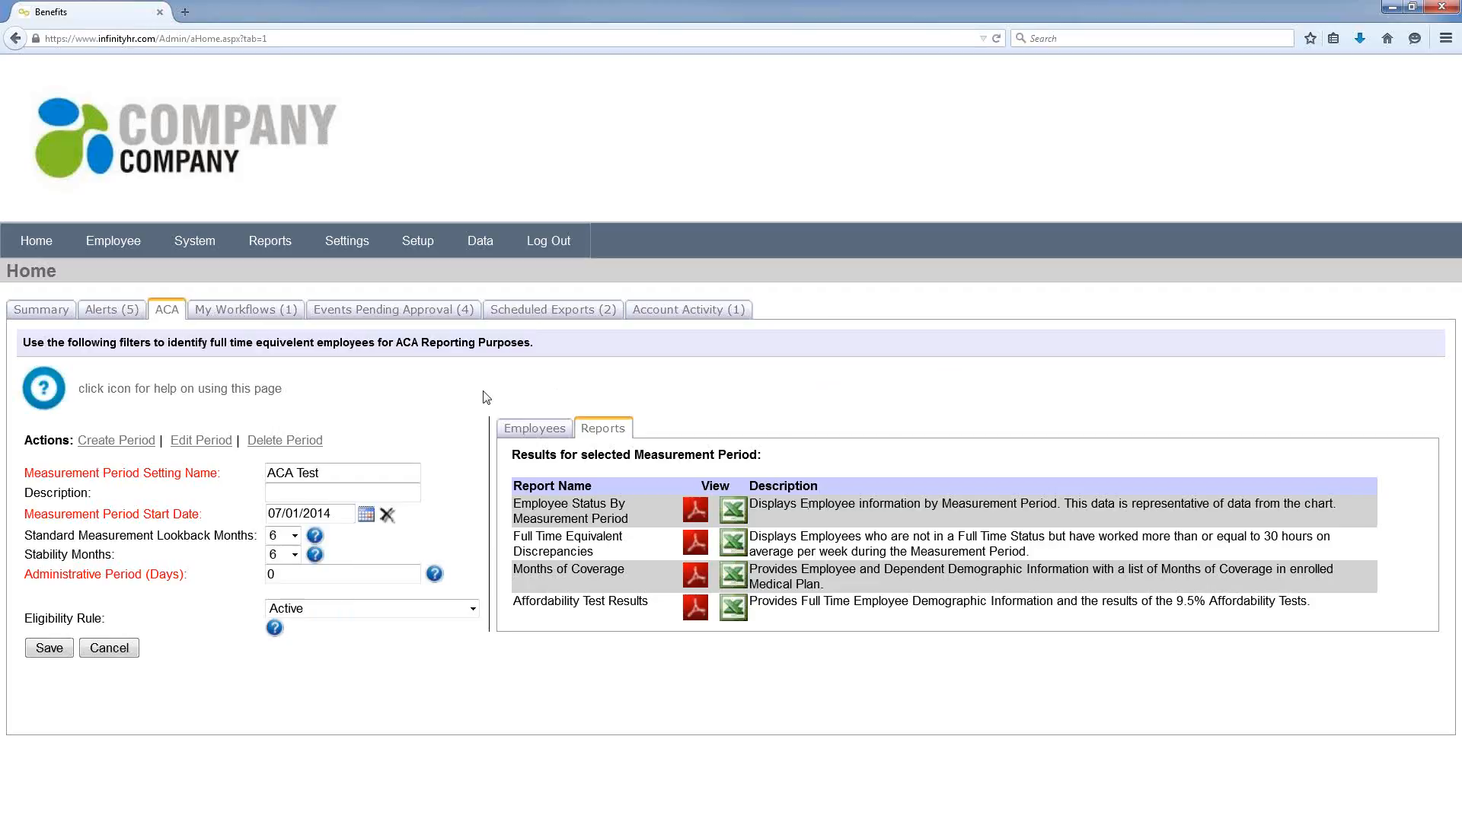
# Step: Show the My Workflows list, with one expense-report workflow awaiting Manager review at 50% complete
pyautogui.click(272, 316)
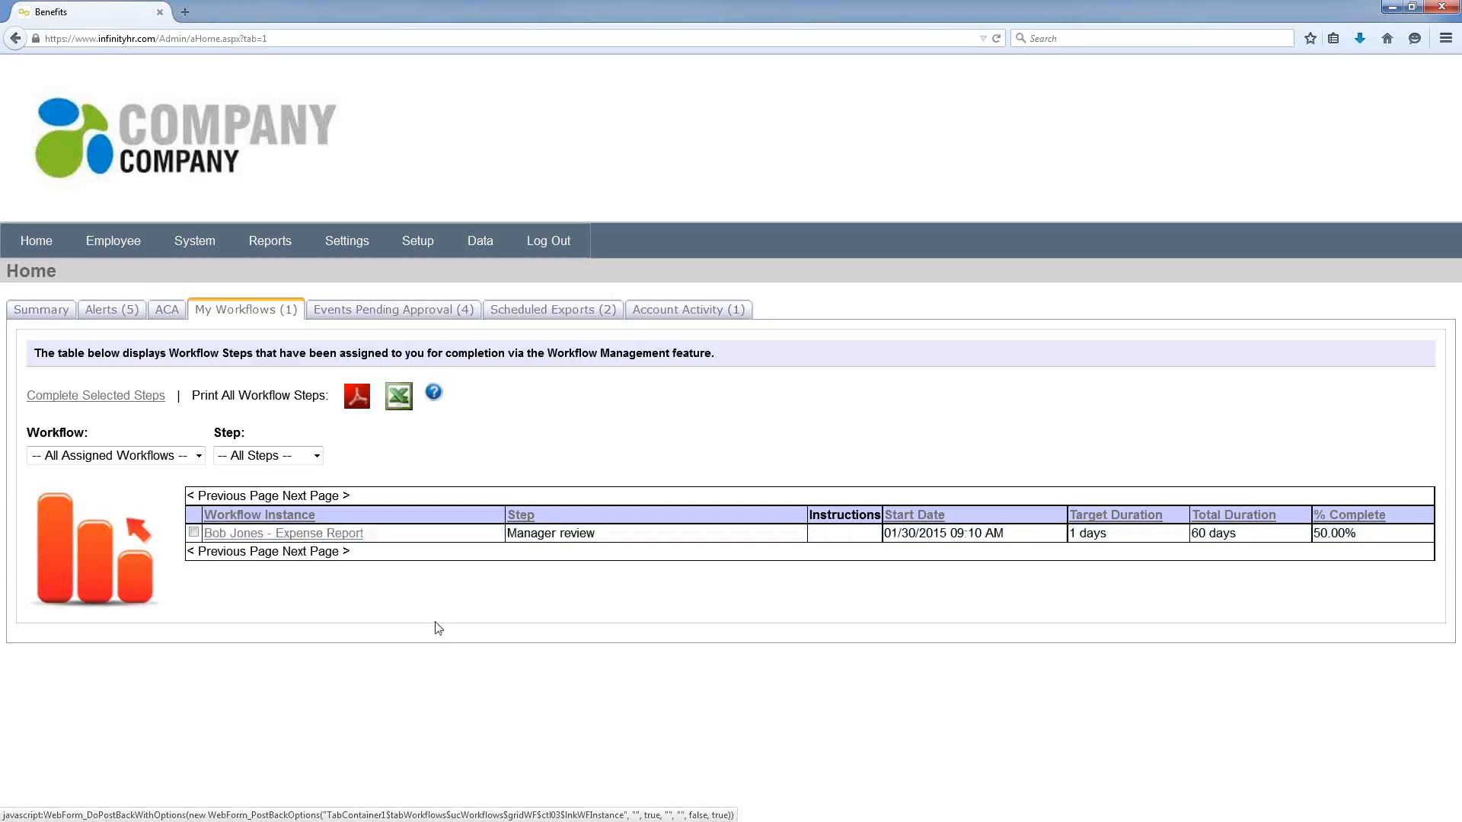
# Step: Inspect the Expense Report workflow instance, then list the 4 Open Enrollment events pending approval
pyautogui.click(193, 532)
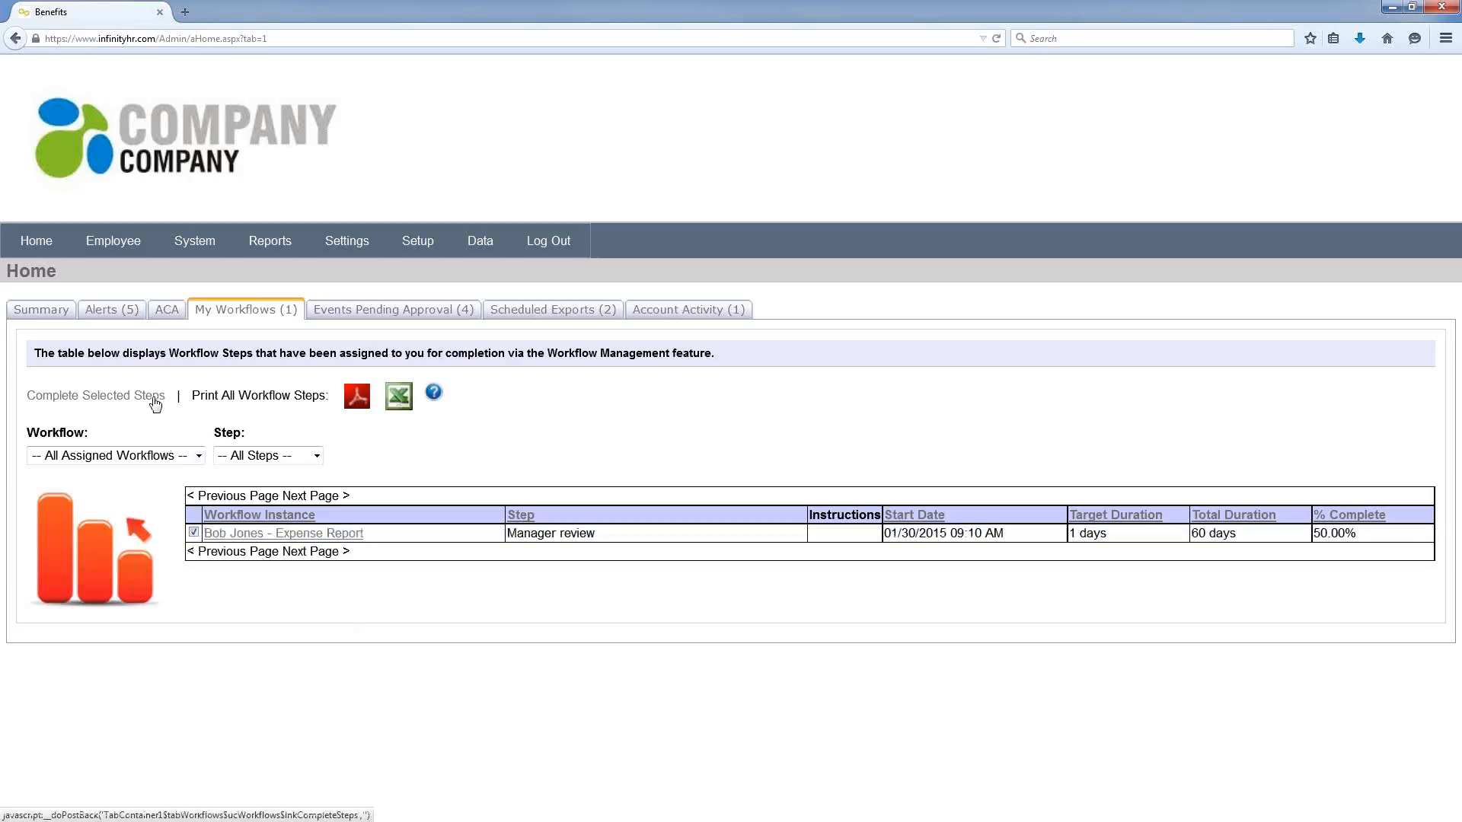
pyautogui.click(274, 537)
pyautogui.scroll(-1, 1142, 548)
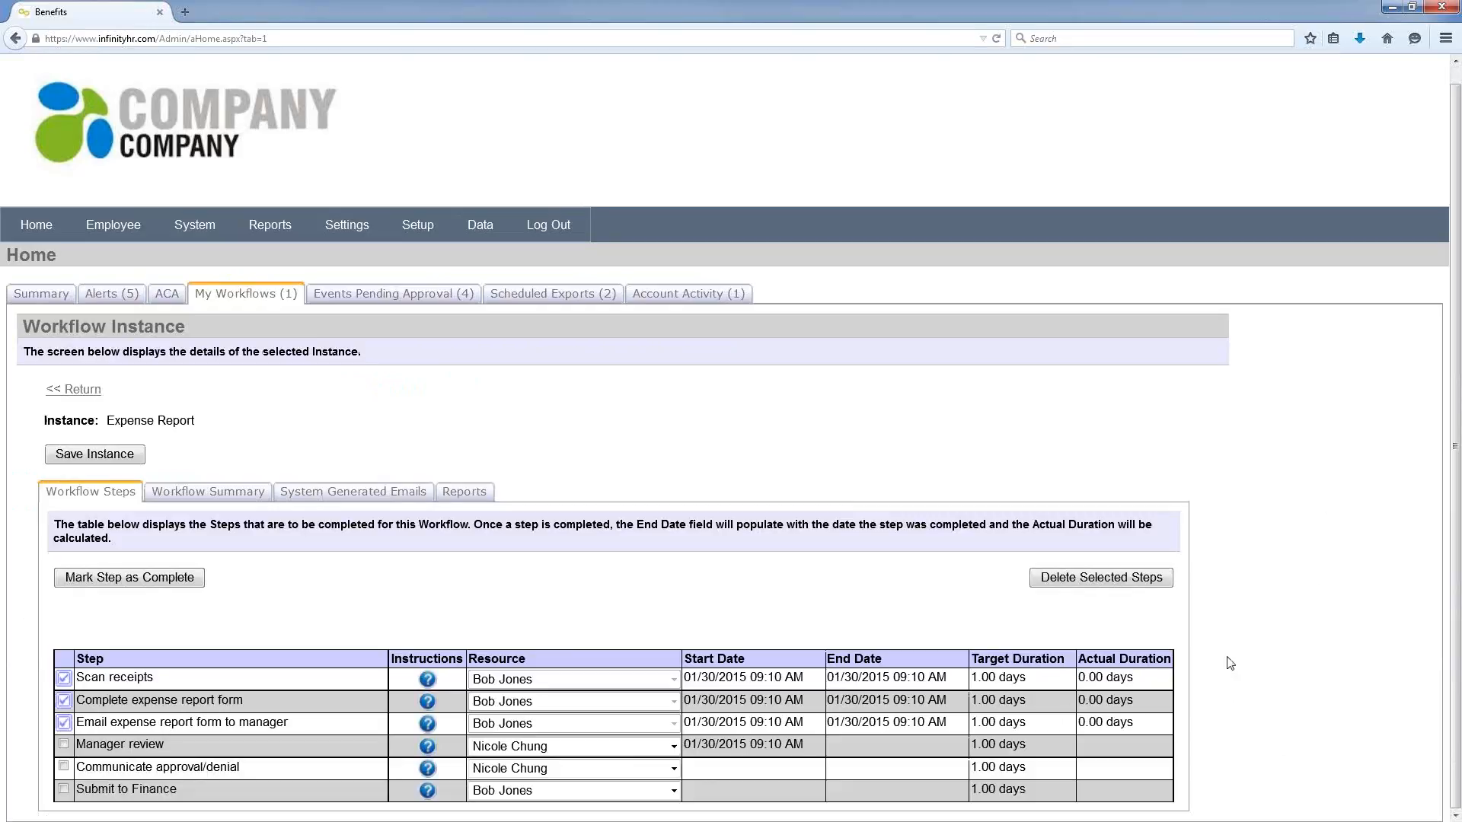
pyautogui.click(380, 294)
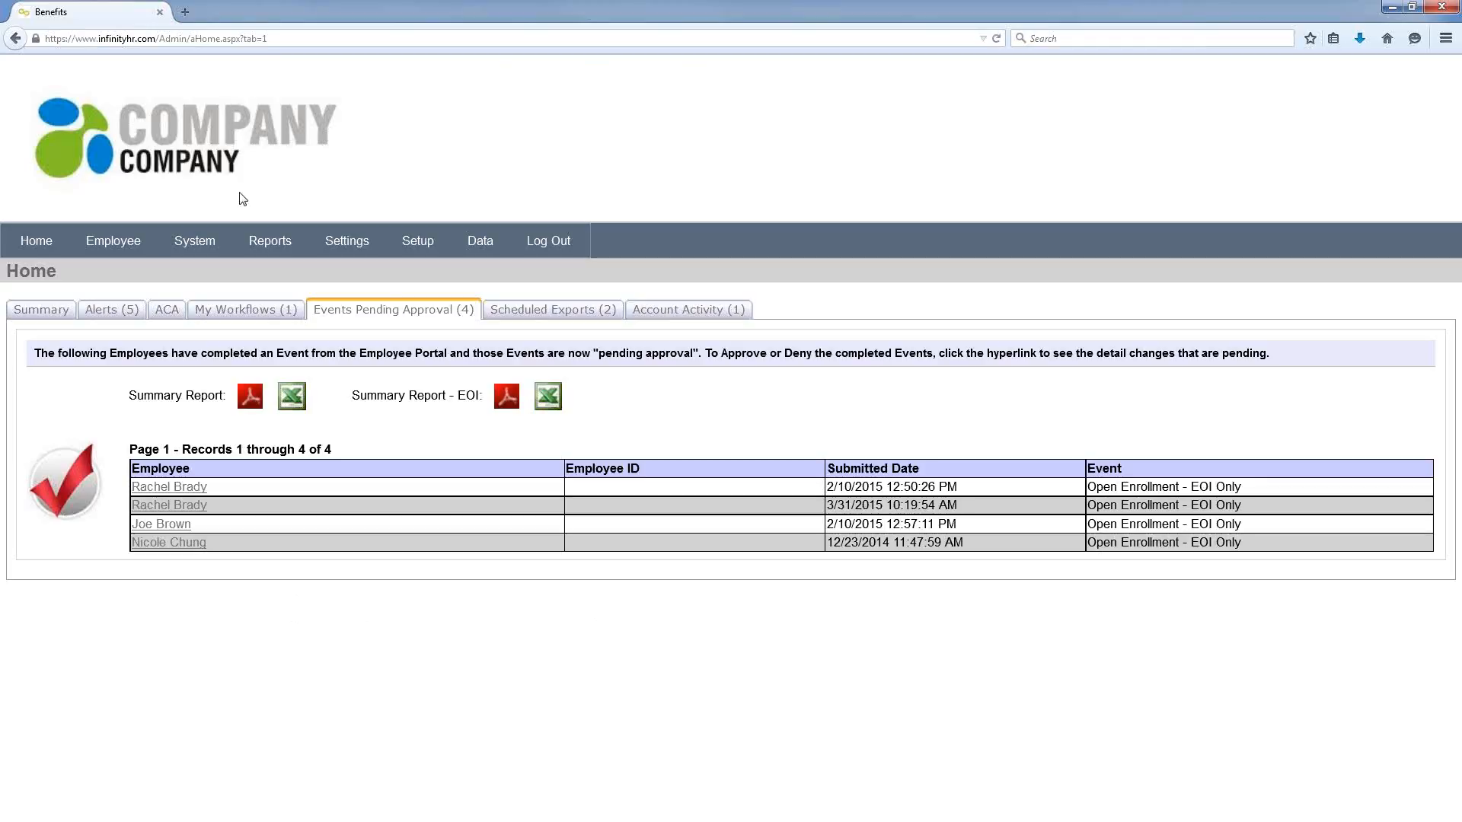
# Step: Open the pending employee's profile with position history, time off summary and salary history
pyautogui.click(126, 242)
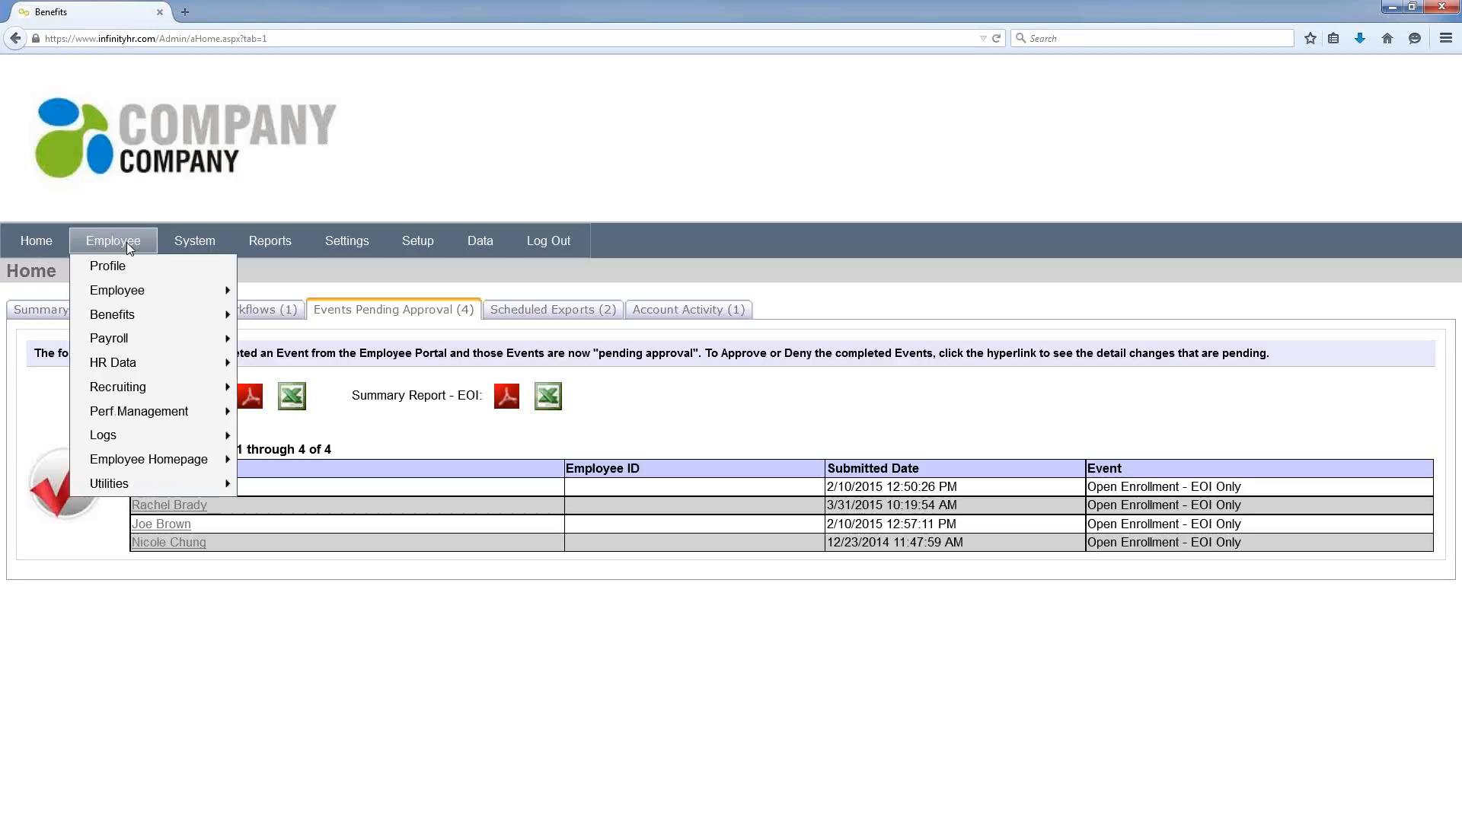
pyautogui.moveTo(258, 240)
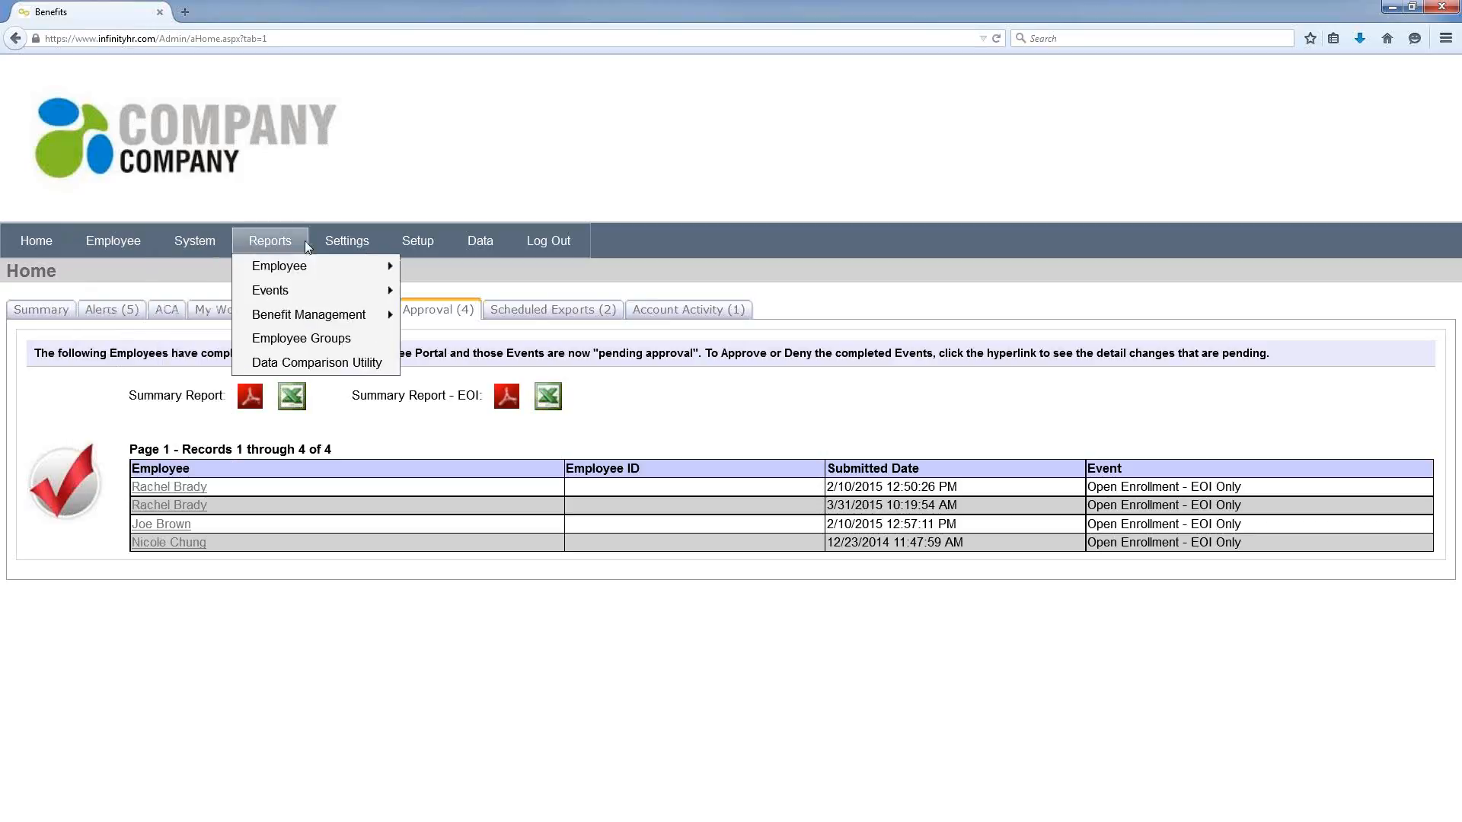
pyautogui.moveTo(338, 242)
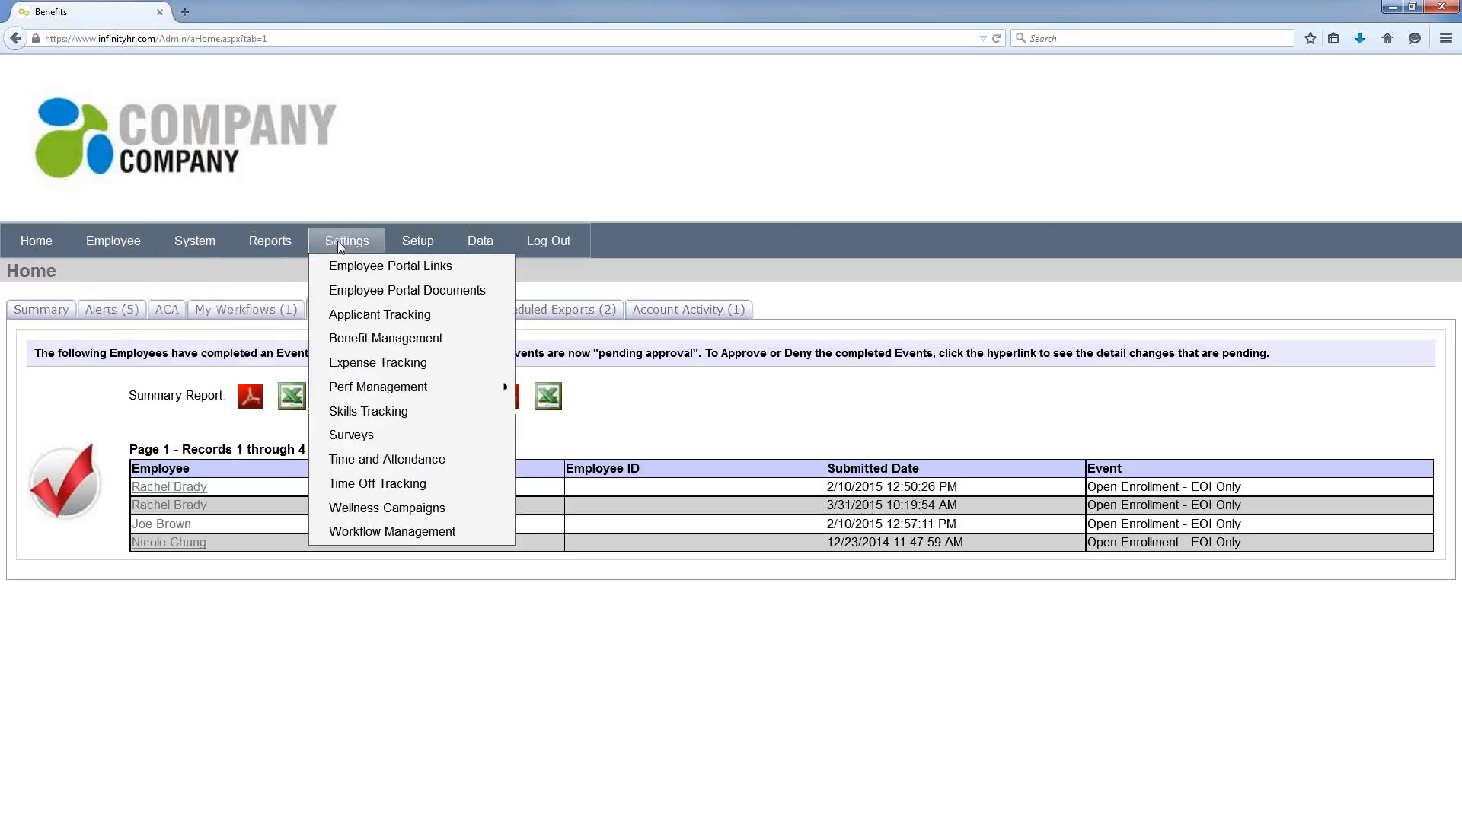
pyautogui.click(125, 258)
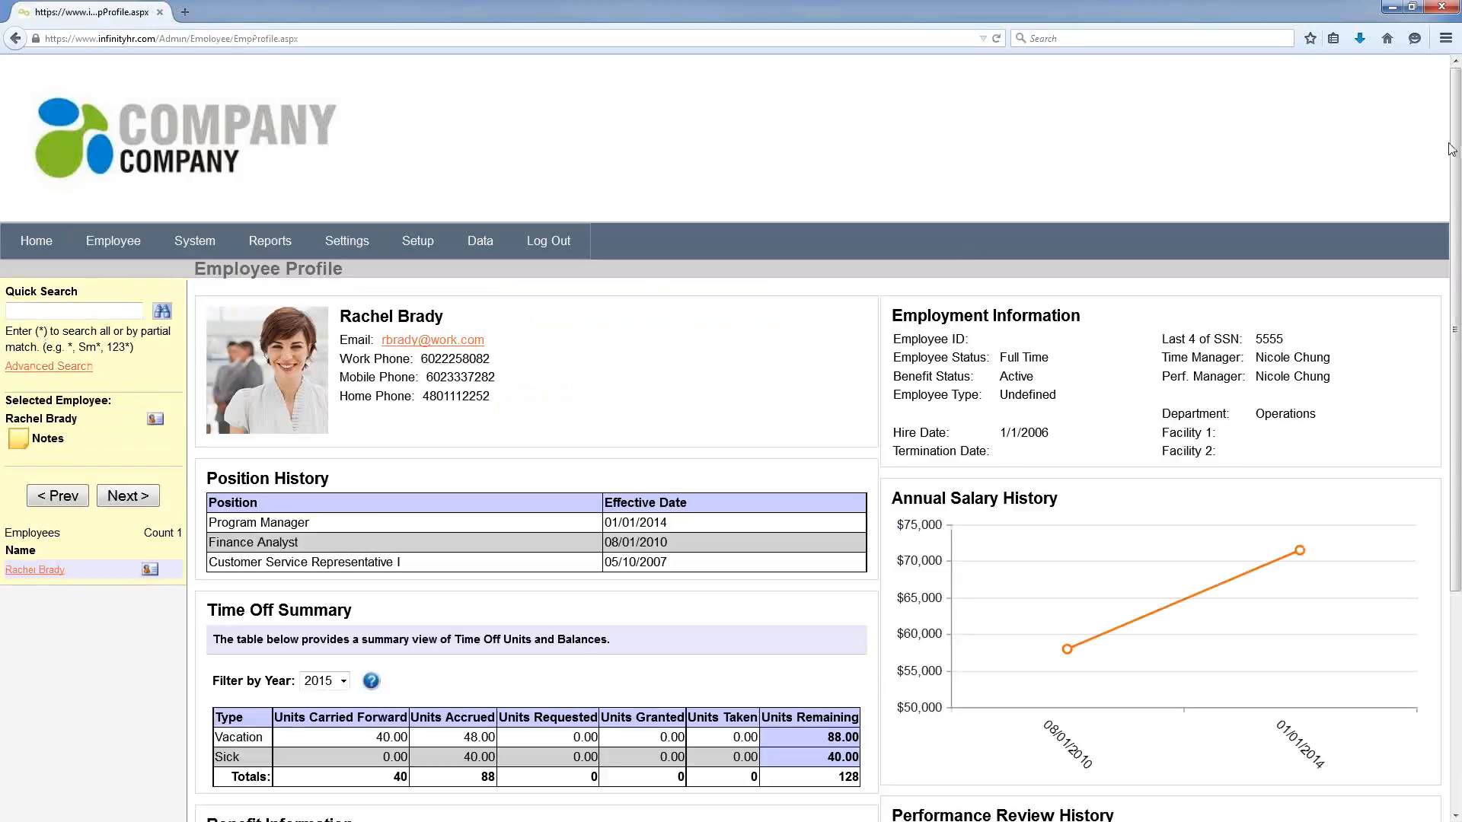
# Step: Run a wildcard * quick search listing all 18 employees
pyautogui.moveTo(1454, 150); pyautogui.dragTo(1455, 310)
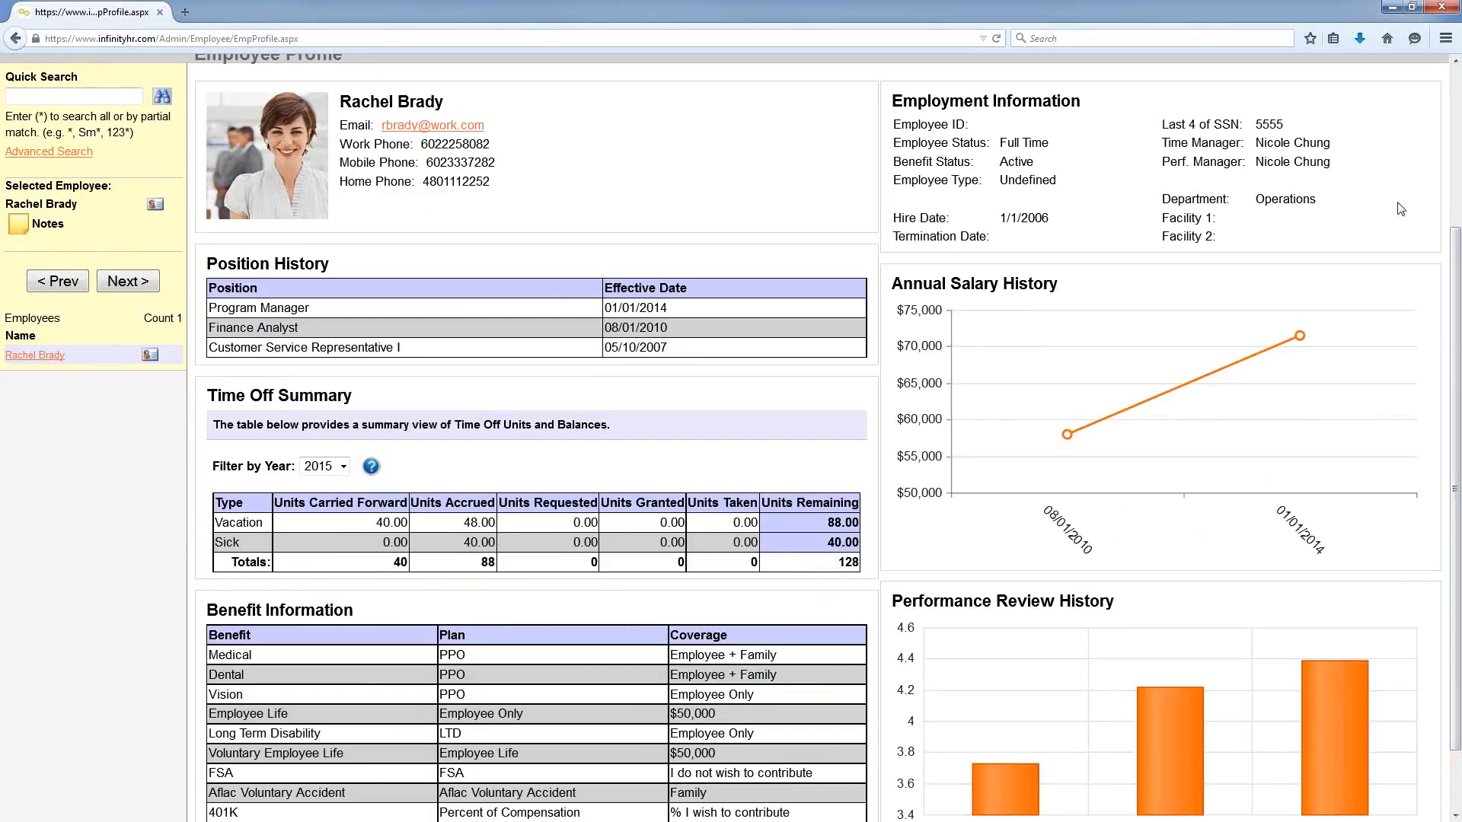
pyautogui.scroll(3, 1454, 297)
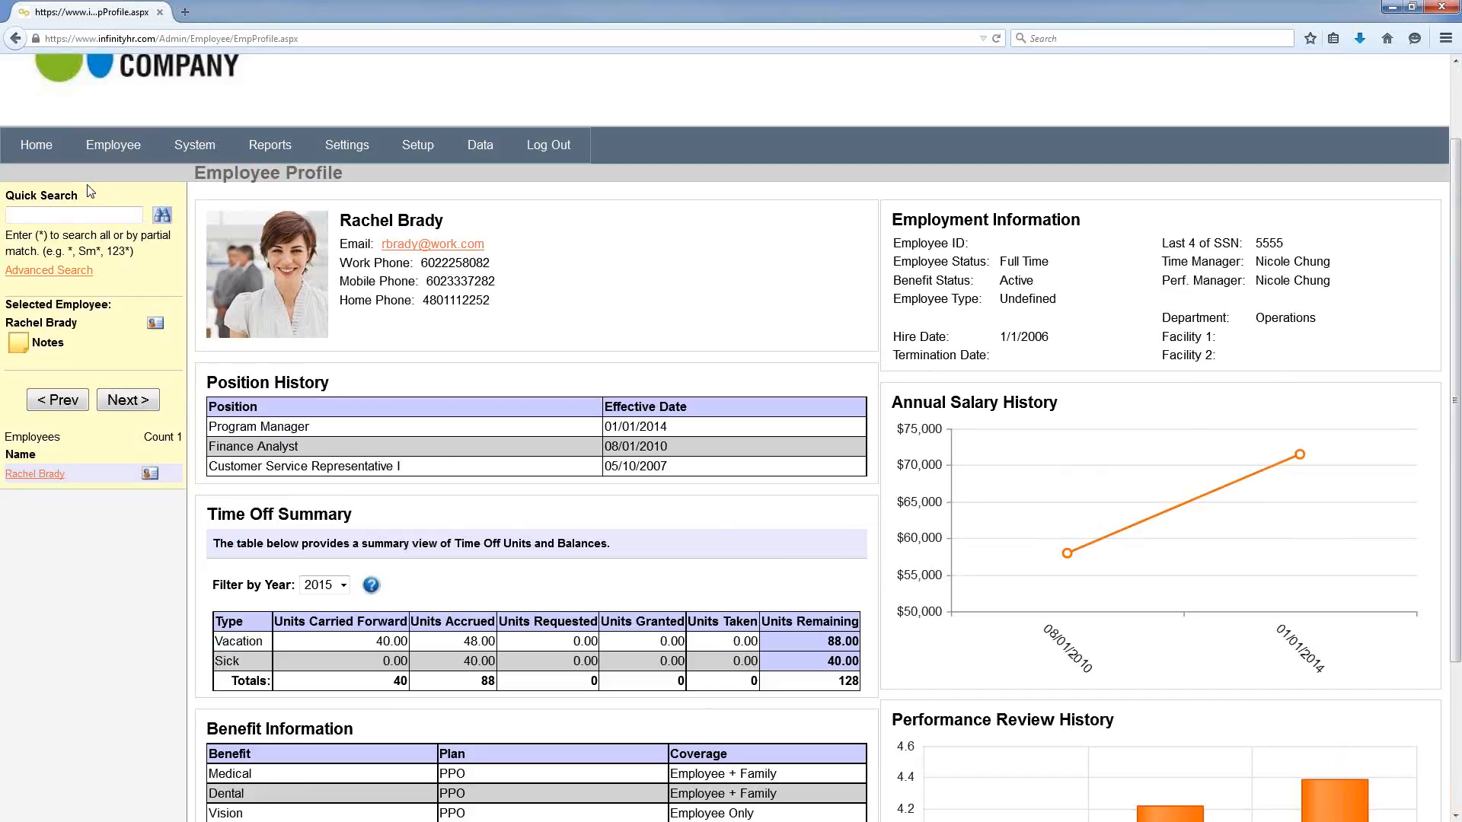
pyautogui.click(82, 215)
pyautogui.write('*')
pyautogui.press('Return')
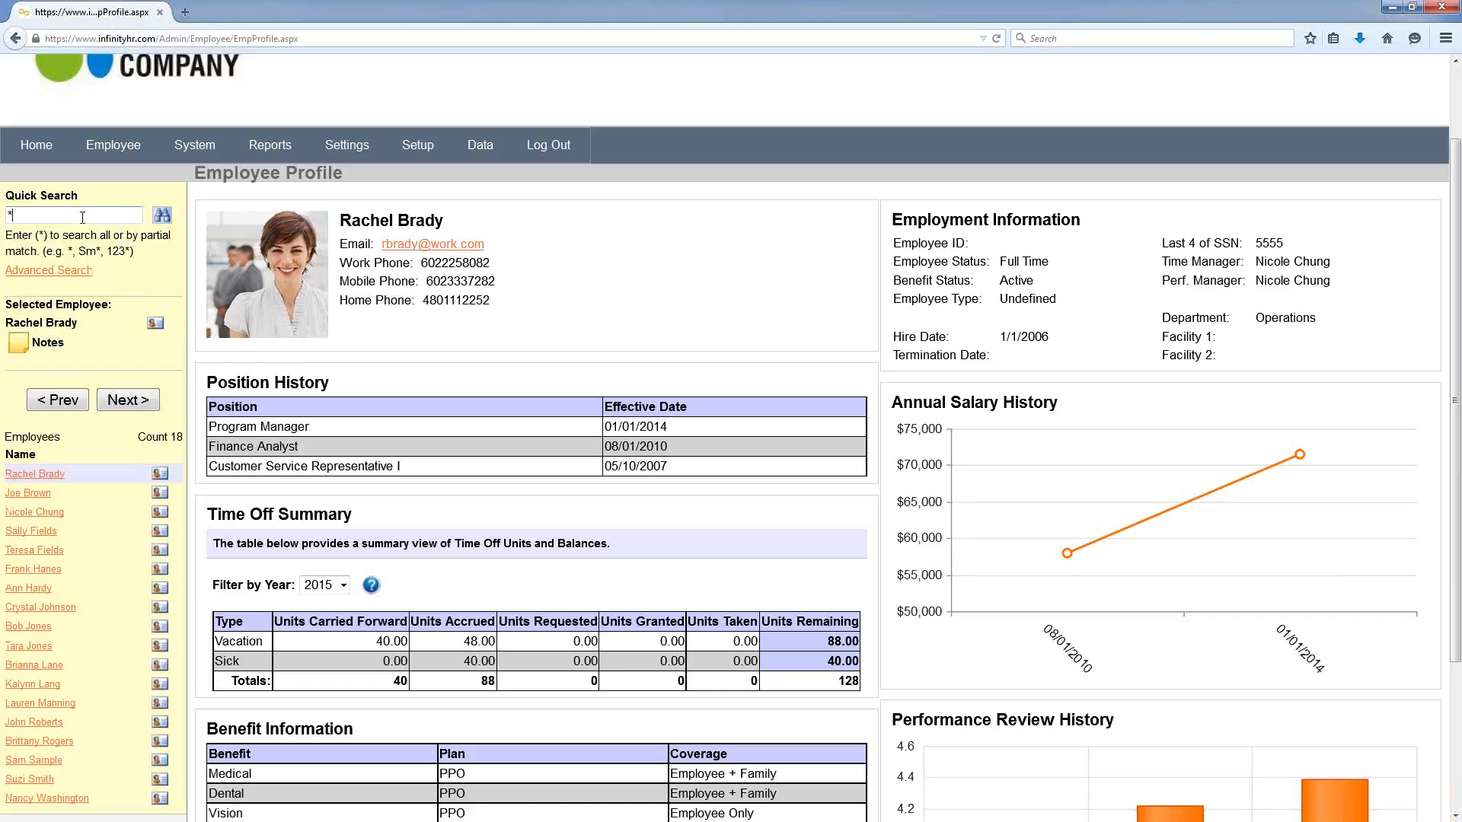
# Step: Glance at the employee's notes, then open their 1/1/2015–12/31/2015 Benefits coverage page
pyautogui.click(20, 346)
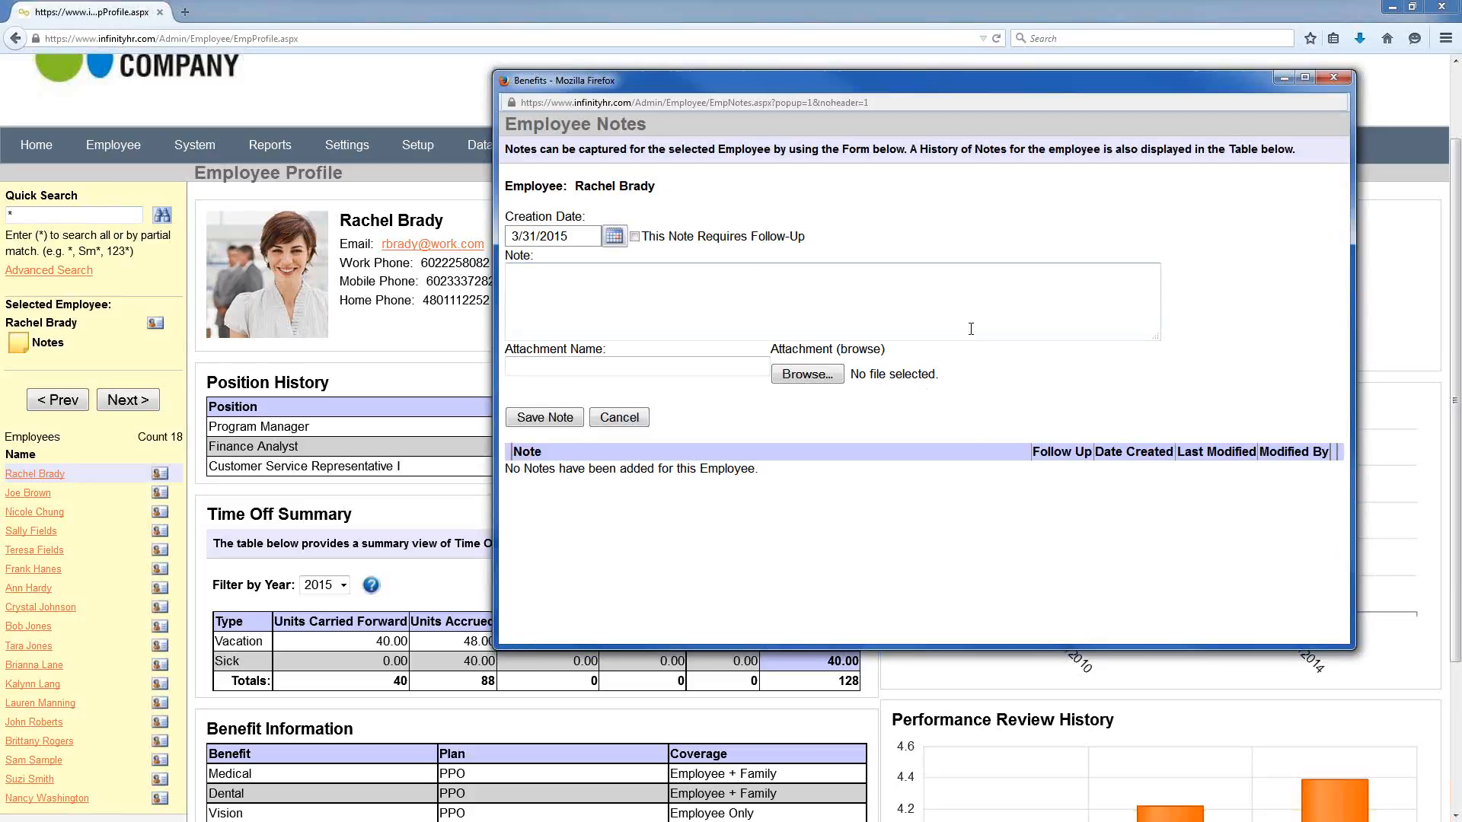
pyautogui.click(1336, 77)
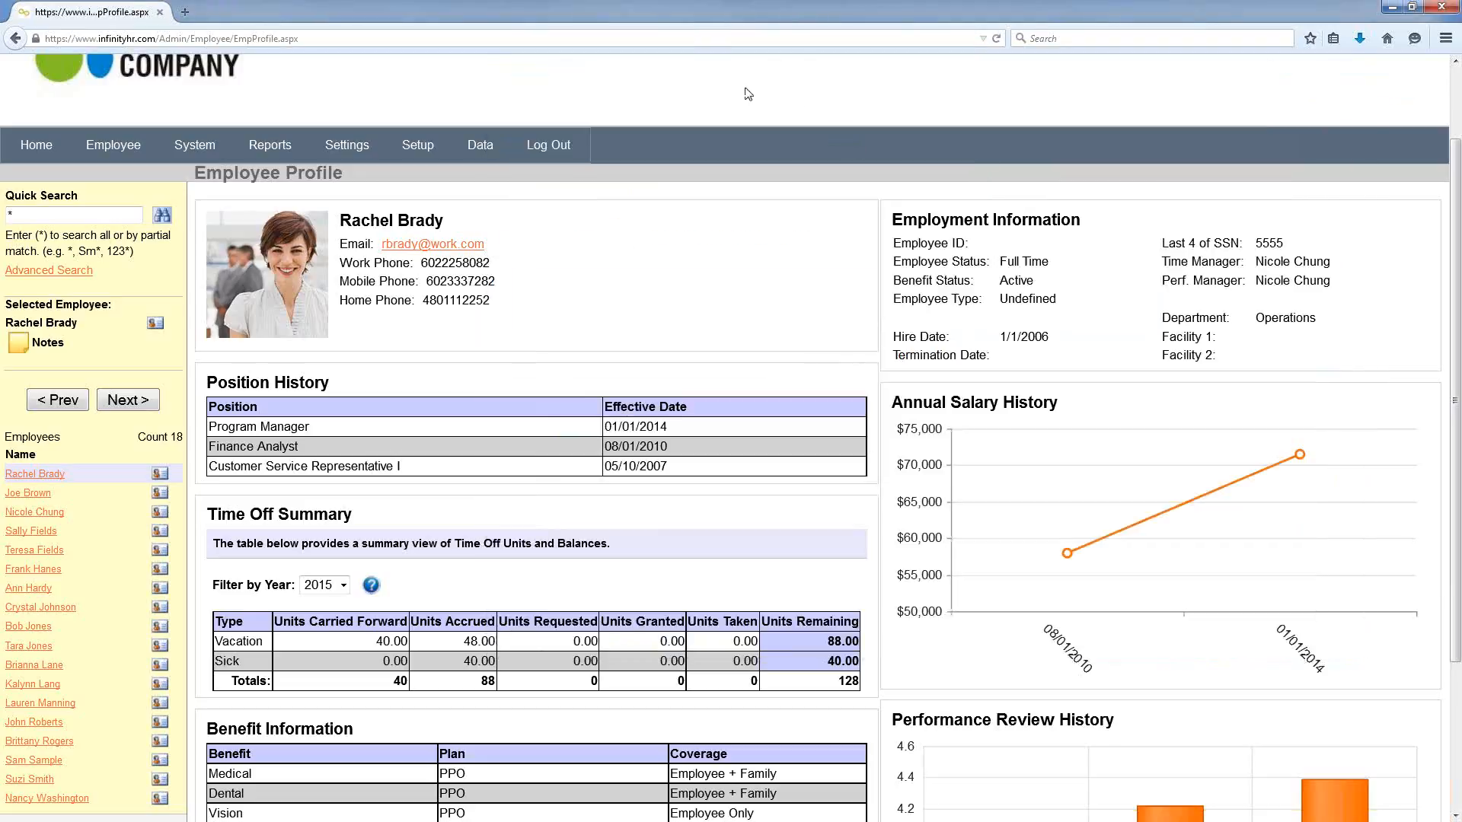
pyautogui.moveTo(133, 146)
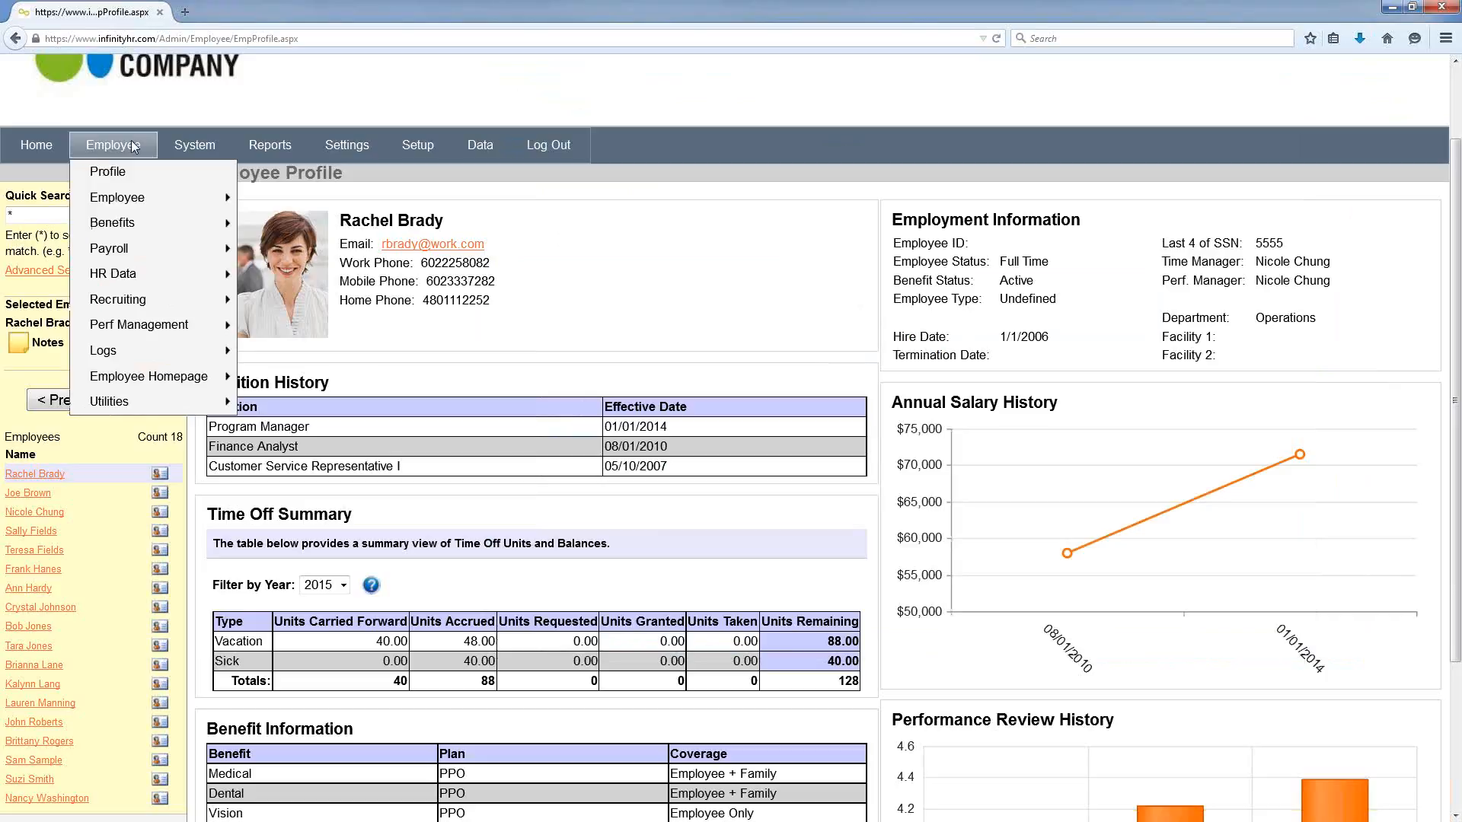
pyautogui.moveTo(172, 197)
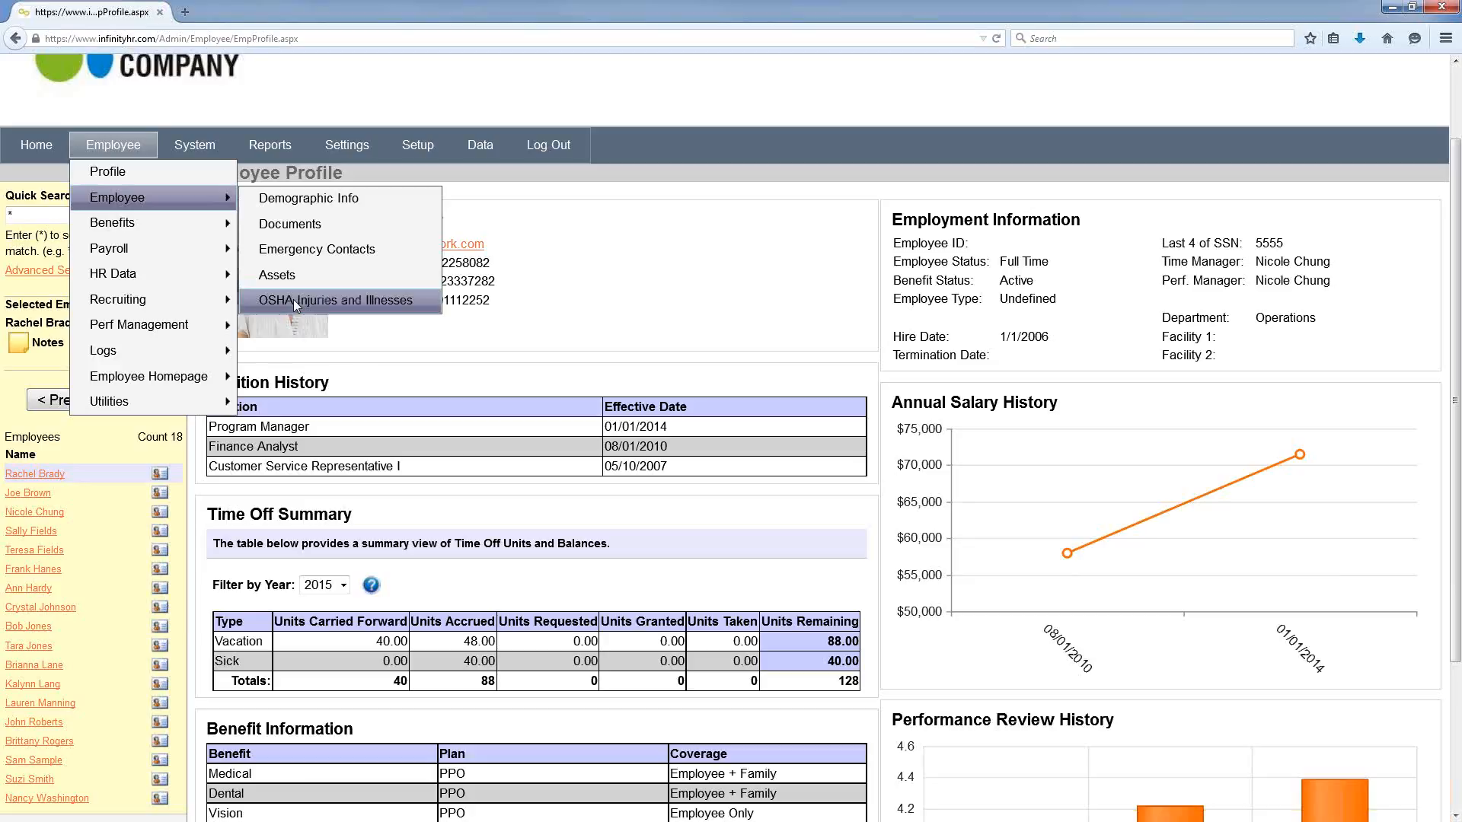
pyautogui.moveTo(189, 226)
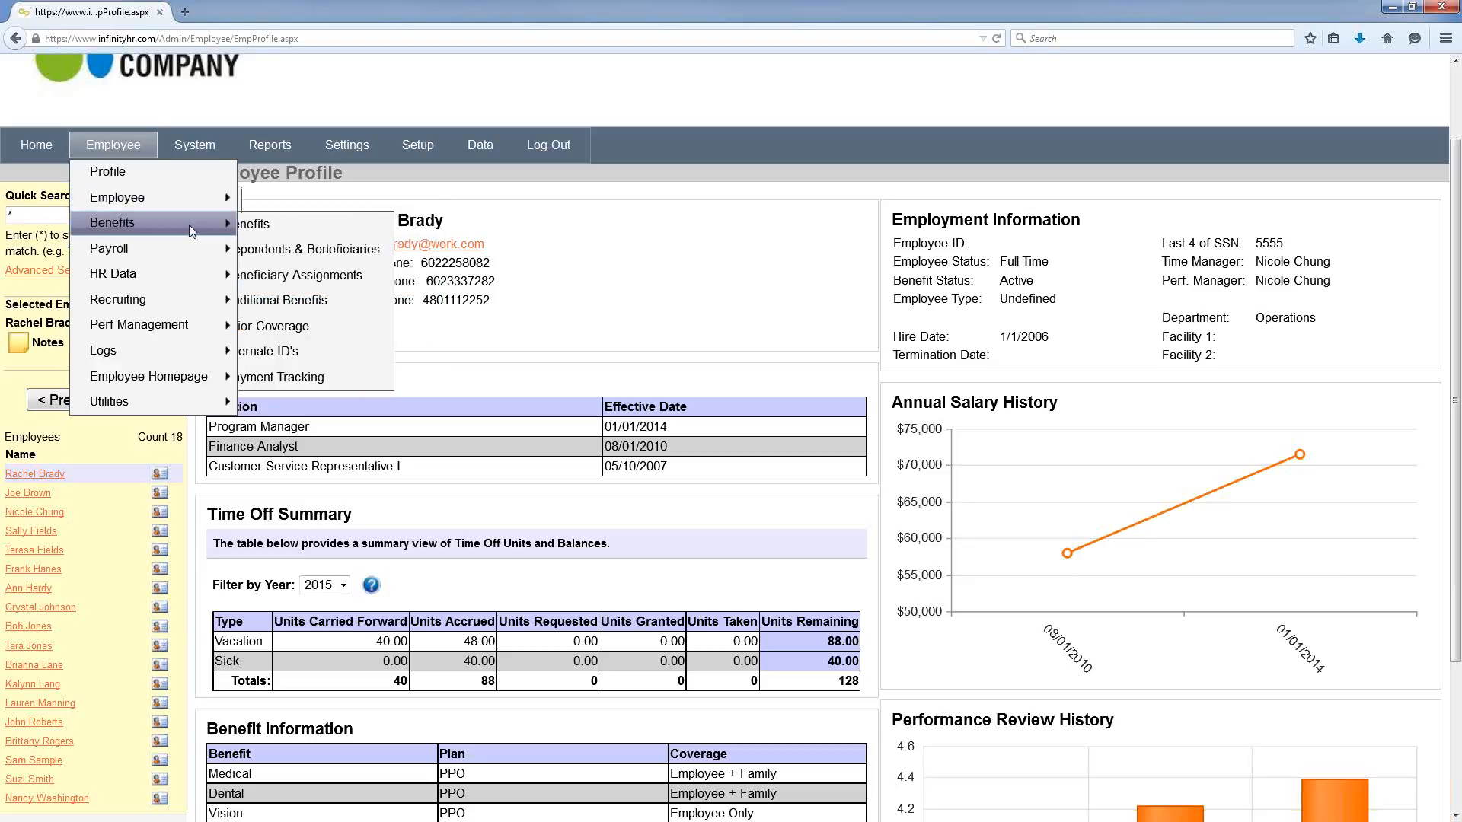
pyautogui.click(274, 225)
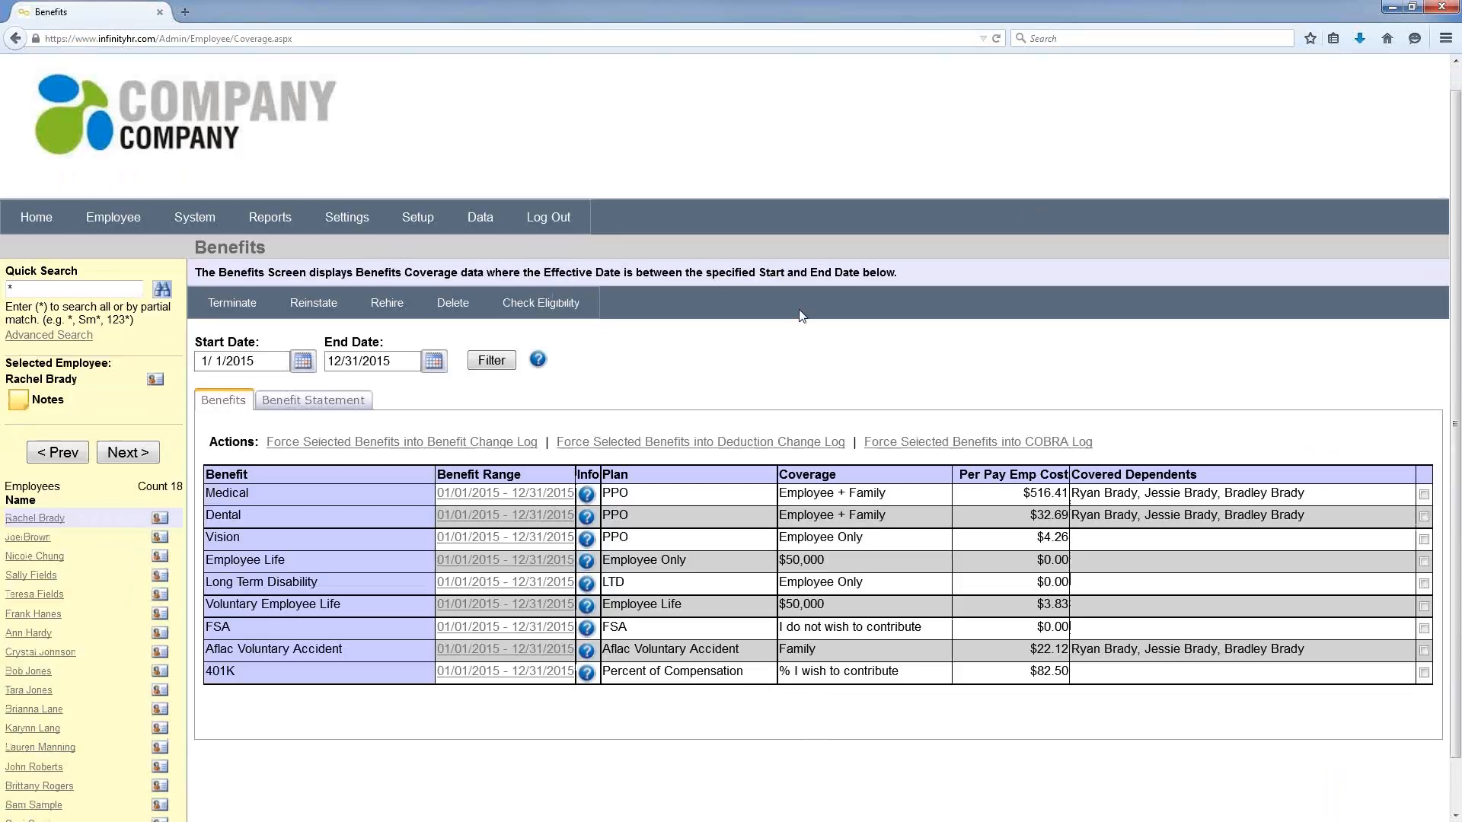
# Step: View the Benefit Statement email form, then the 2015 Time Off Summary: 88 vacation, 40 sick
pyautogui.scroll(-2, 799, 316)
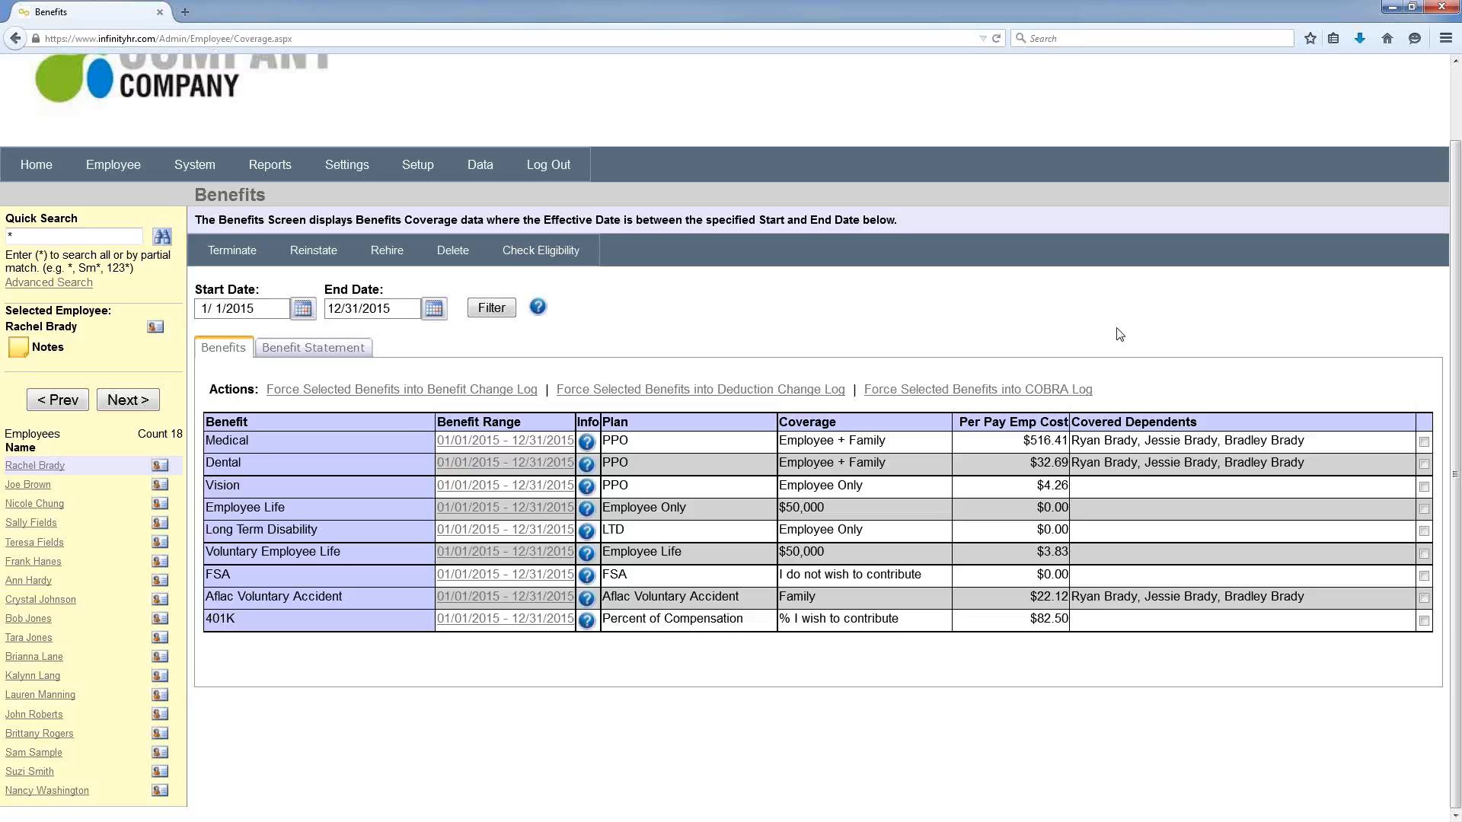
pyautogui.click(358, 350)
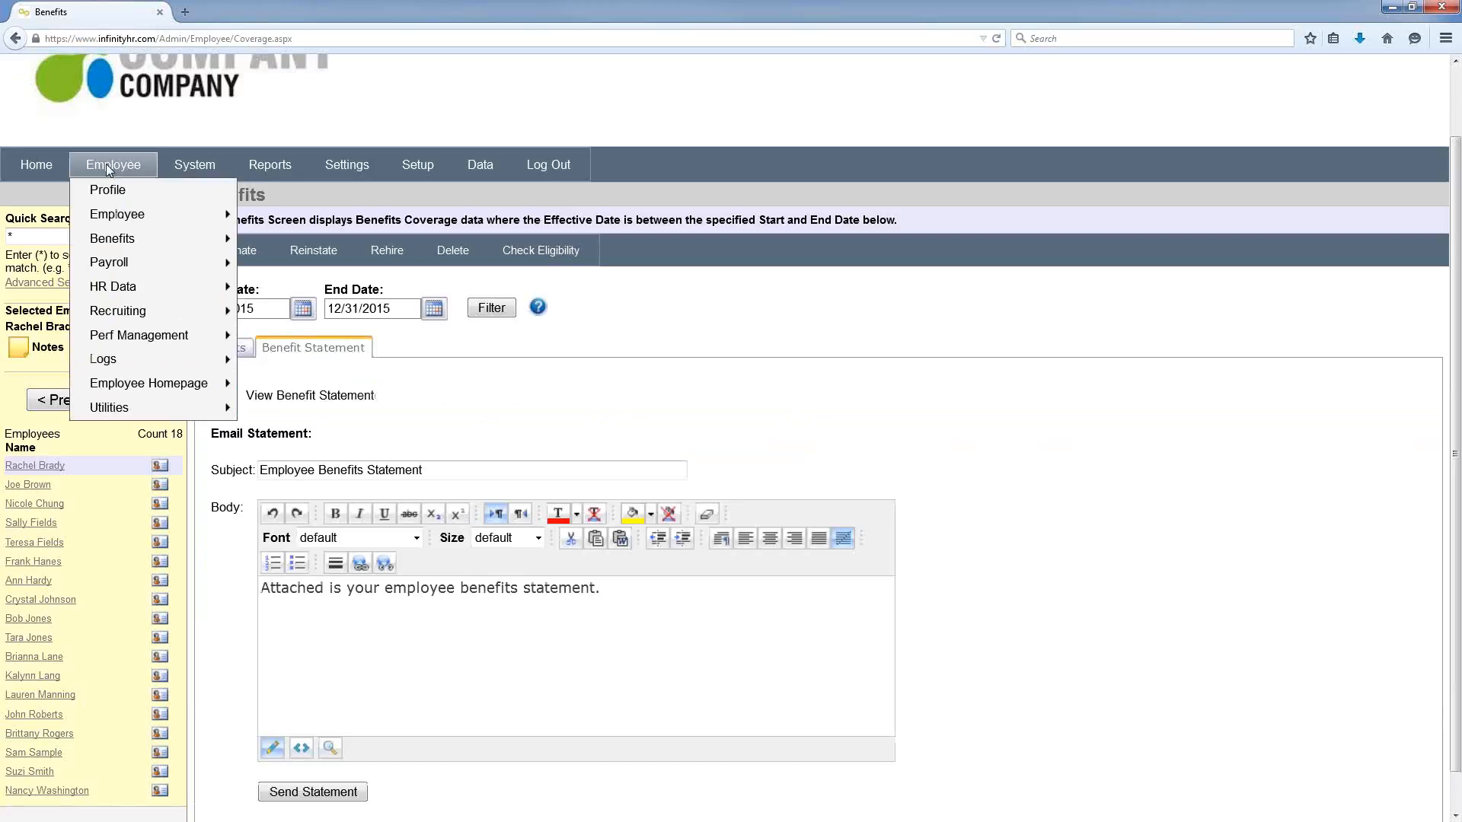
pyautogui.moveTo(140, 236)
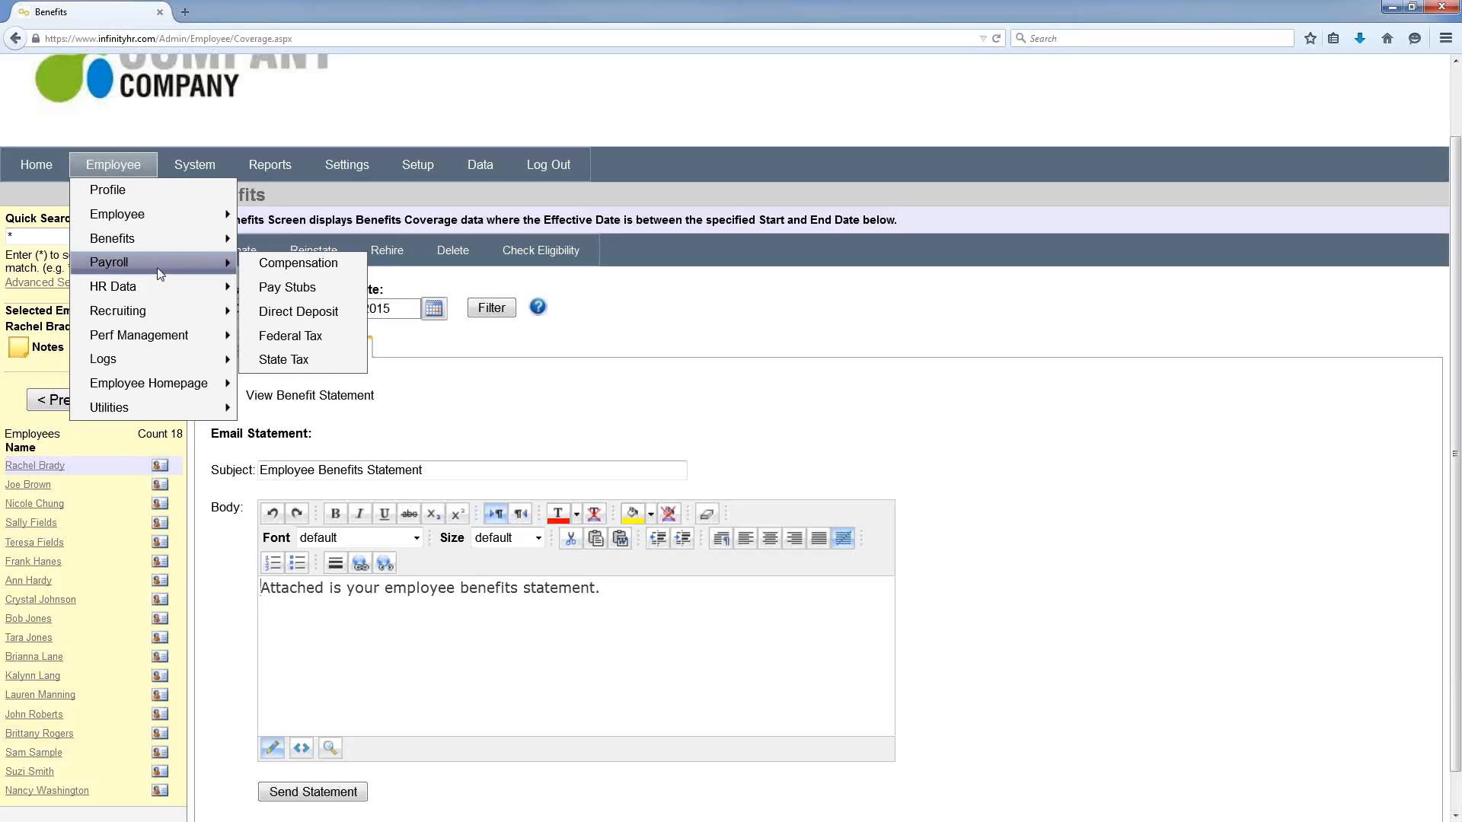
pyautogui.moveTo(155, 294)
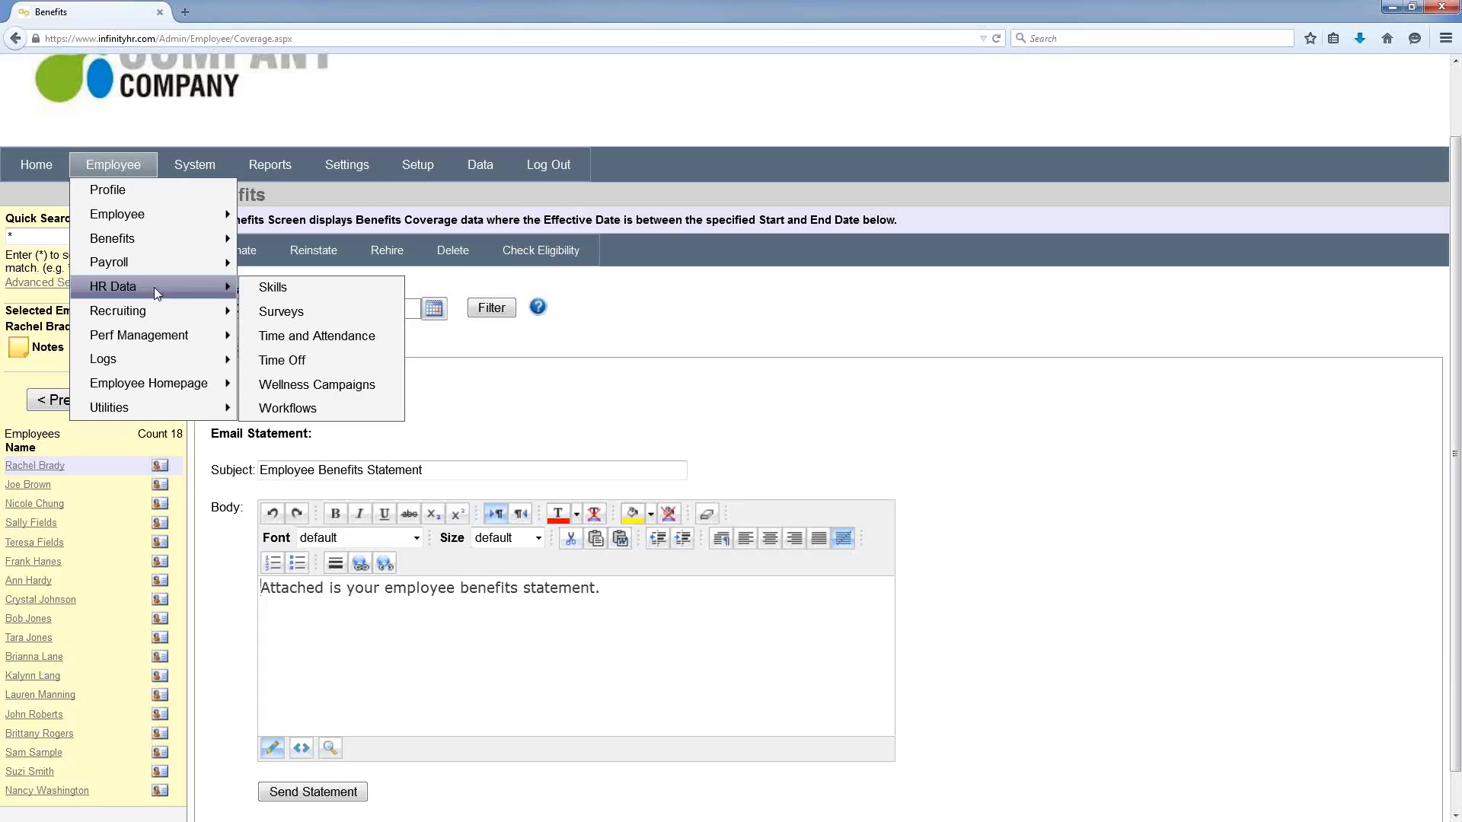
pyautogui.click(289, 361)
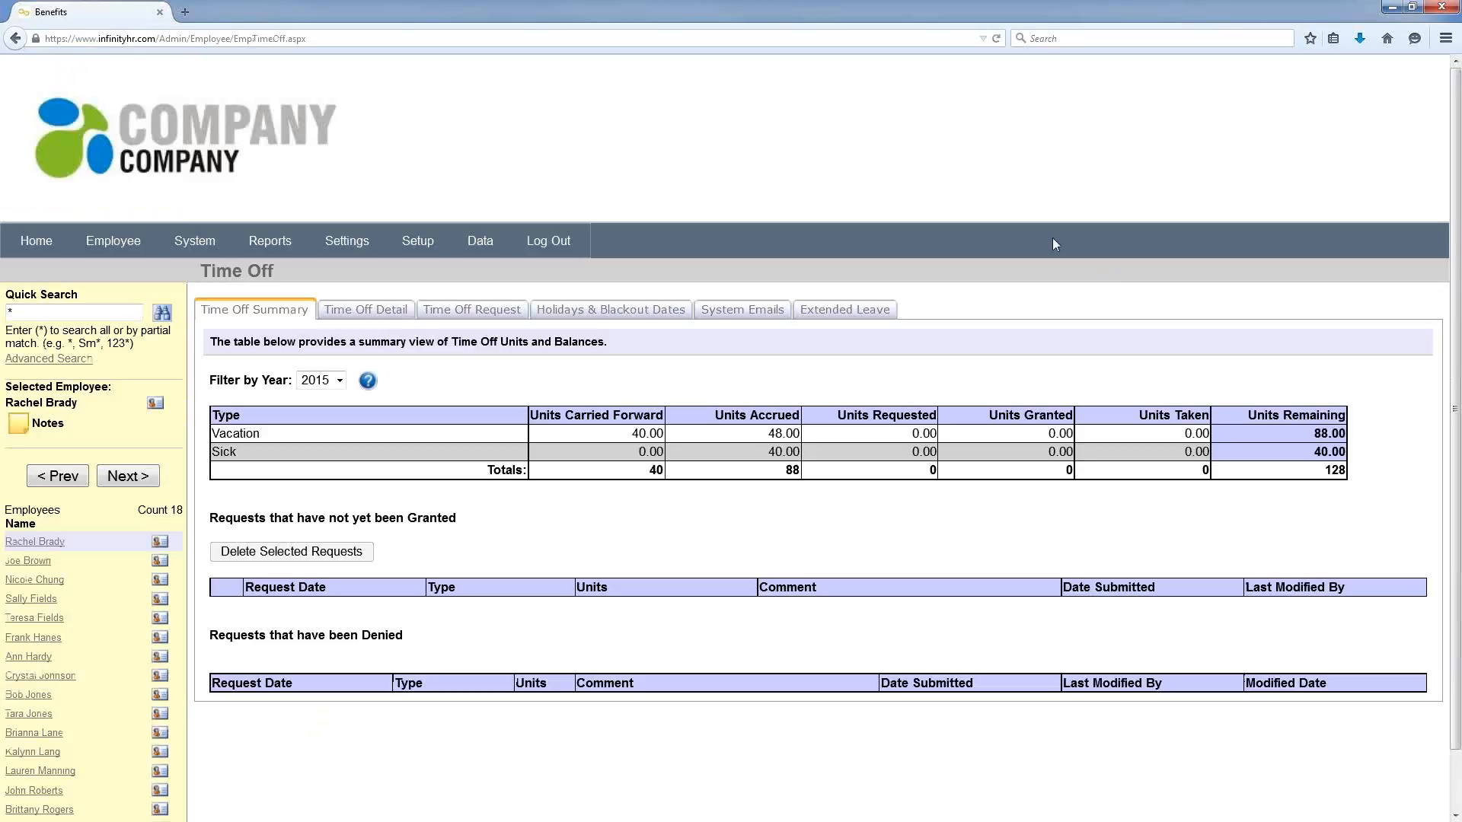
# Step: Open the March 2015 Time Off Request form, then view the Employee Homepage in a new tab
pyautogui.click(503, 310)
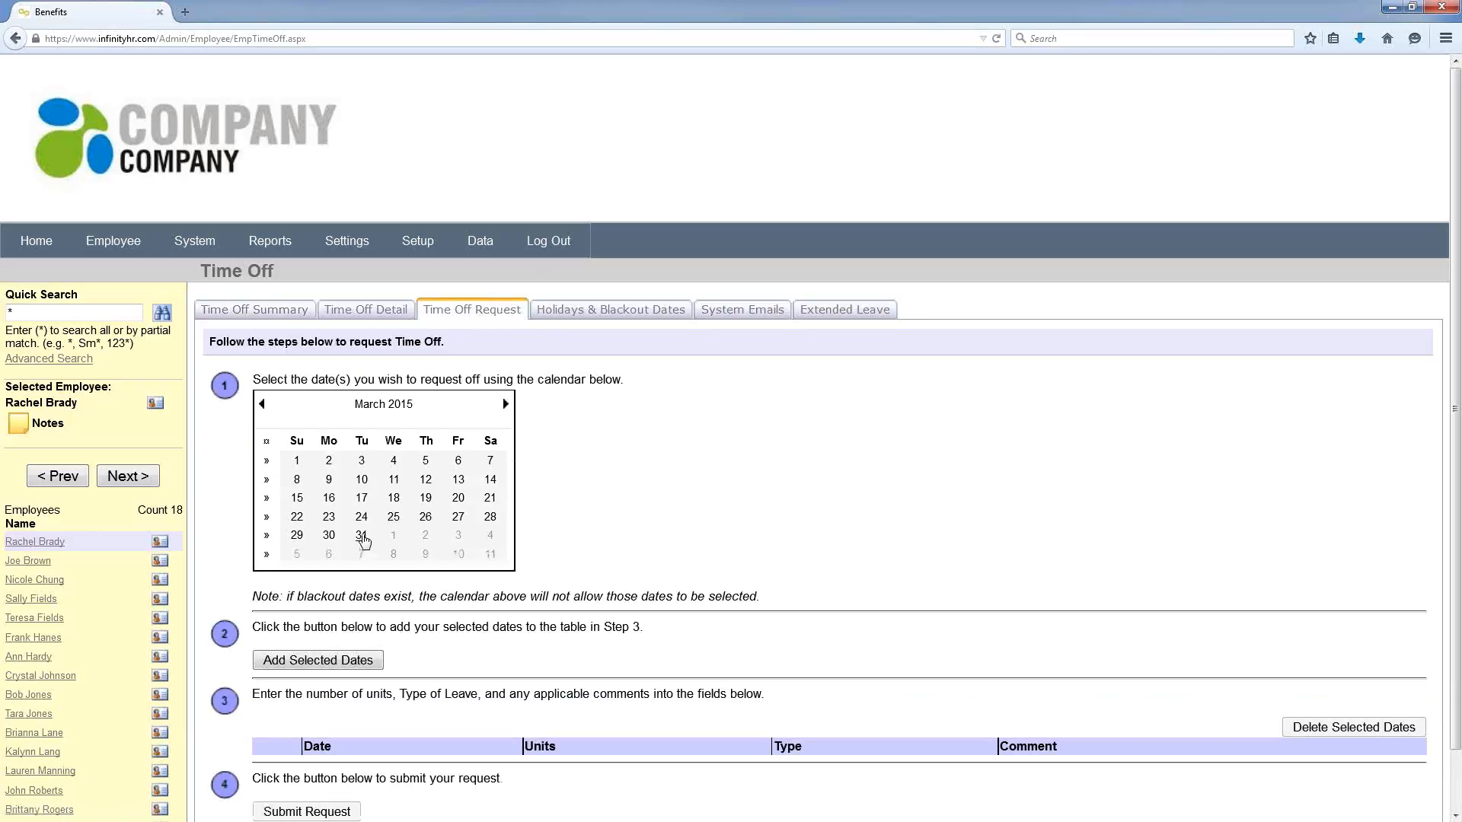
pyautogui.click(113, 241)
pyautogui.moveTo(128, 392)
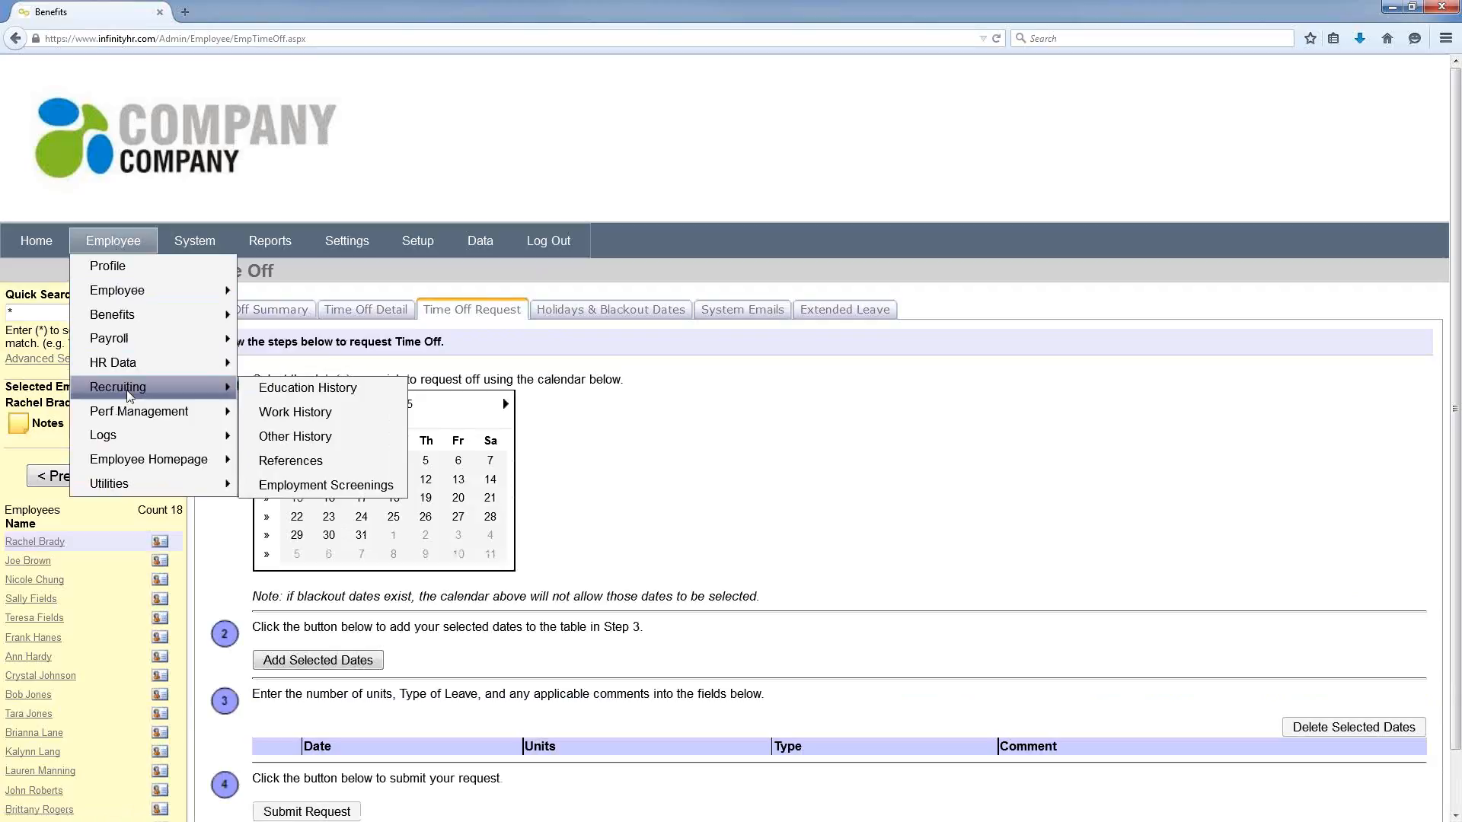
pyautogui.moveTo(133, 423)
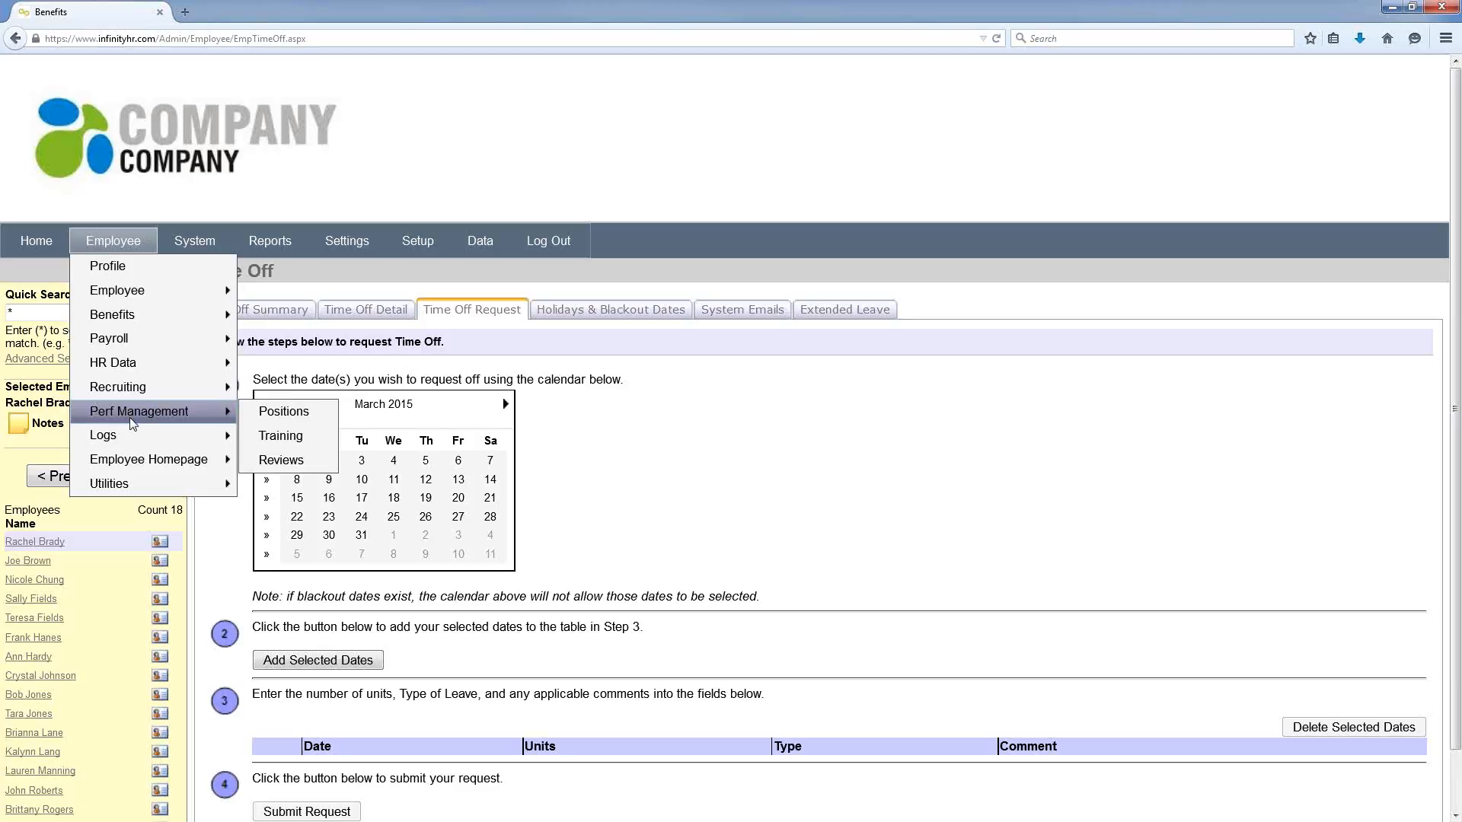
pyautogui.moveTo(149, 467)
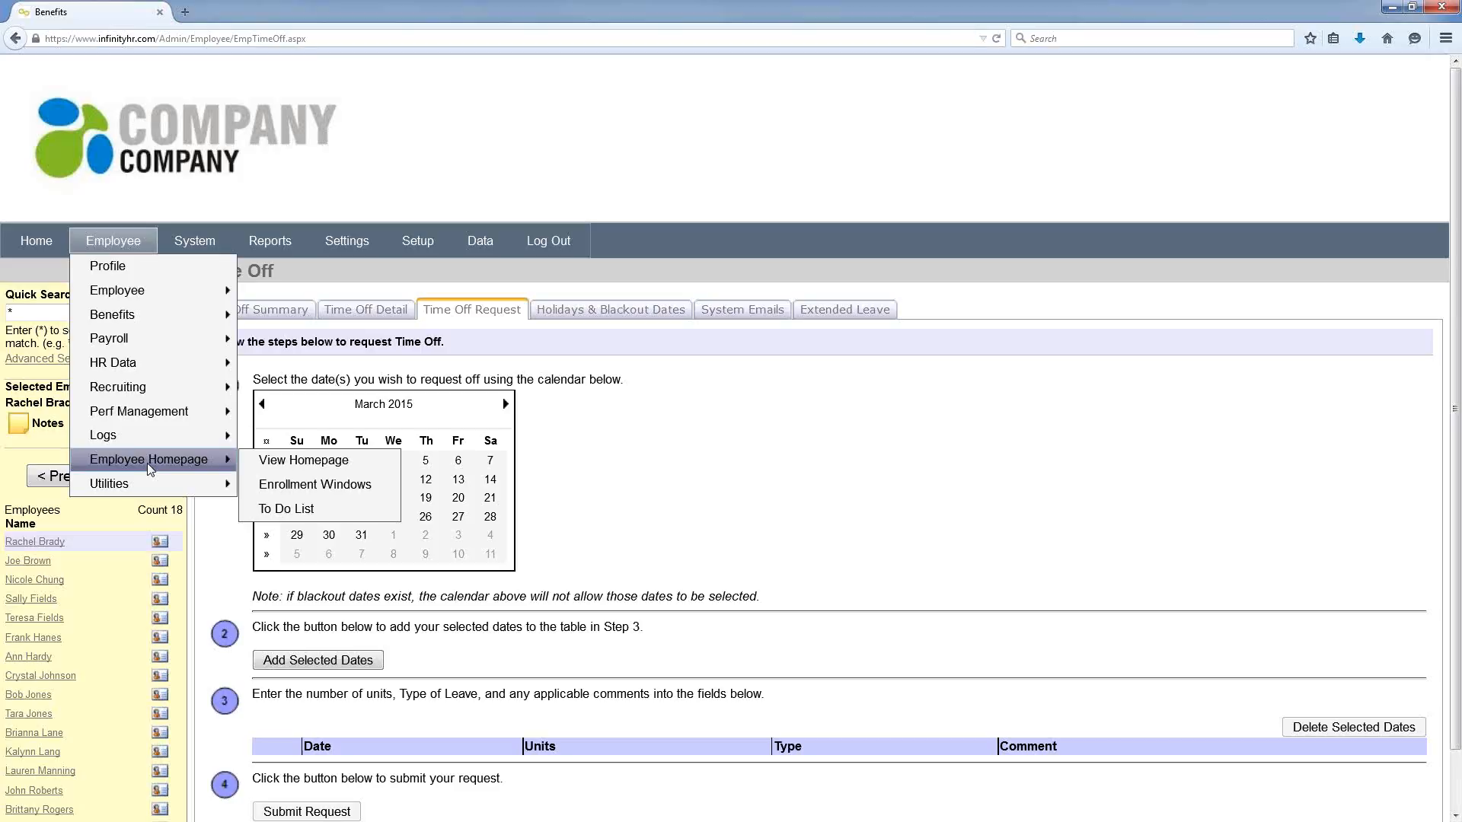
pyautogui.click(290, 462)
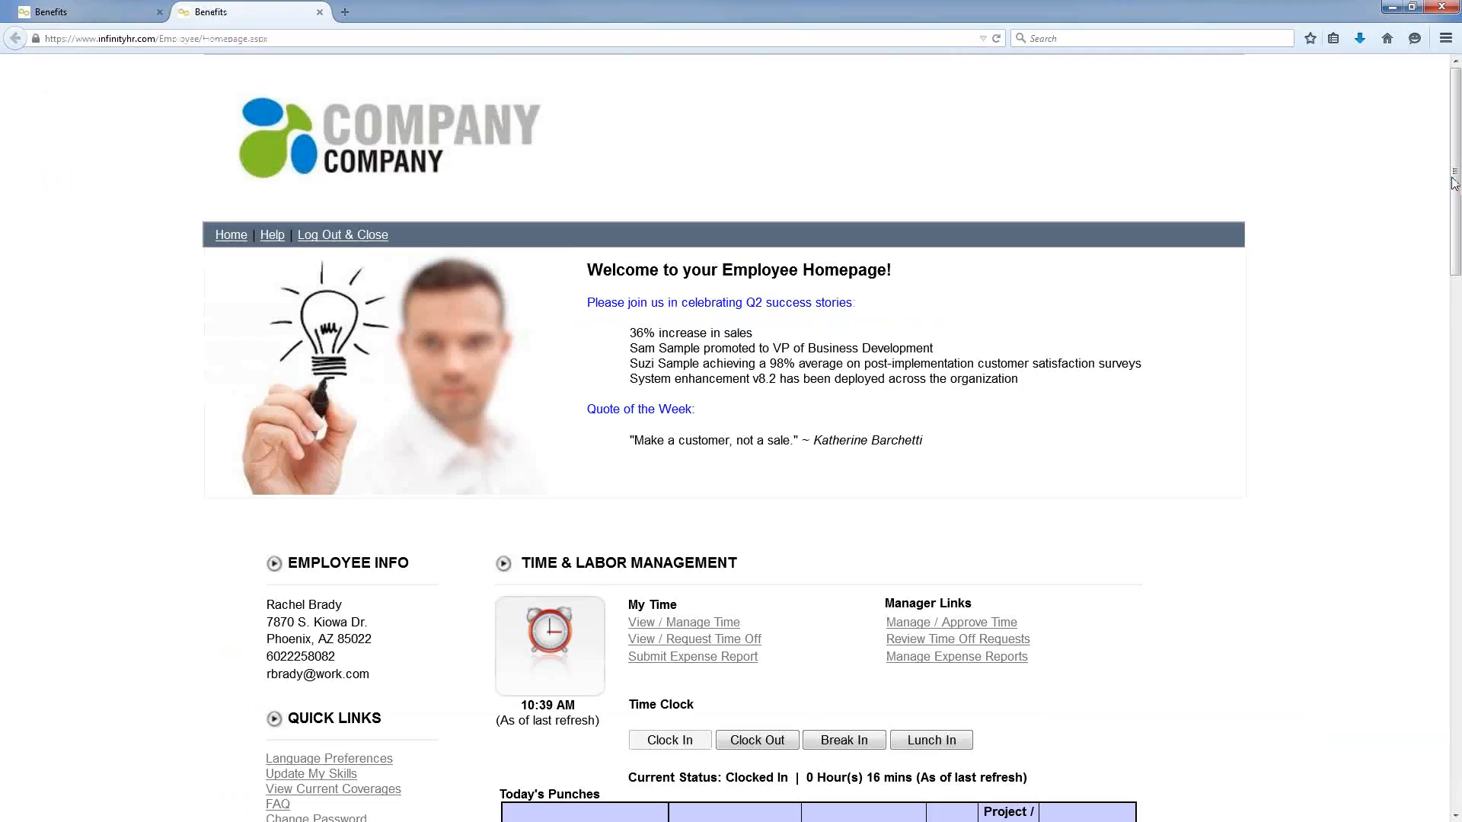
# Step: Return to the admin tab showing the employee's Time Off Request form
pyautogui.moveTo(1454, 182); pyautogui.dragTo(1455, 507)
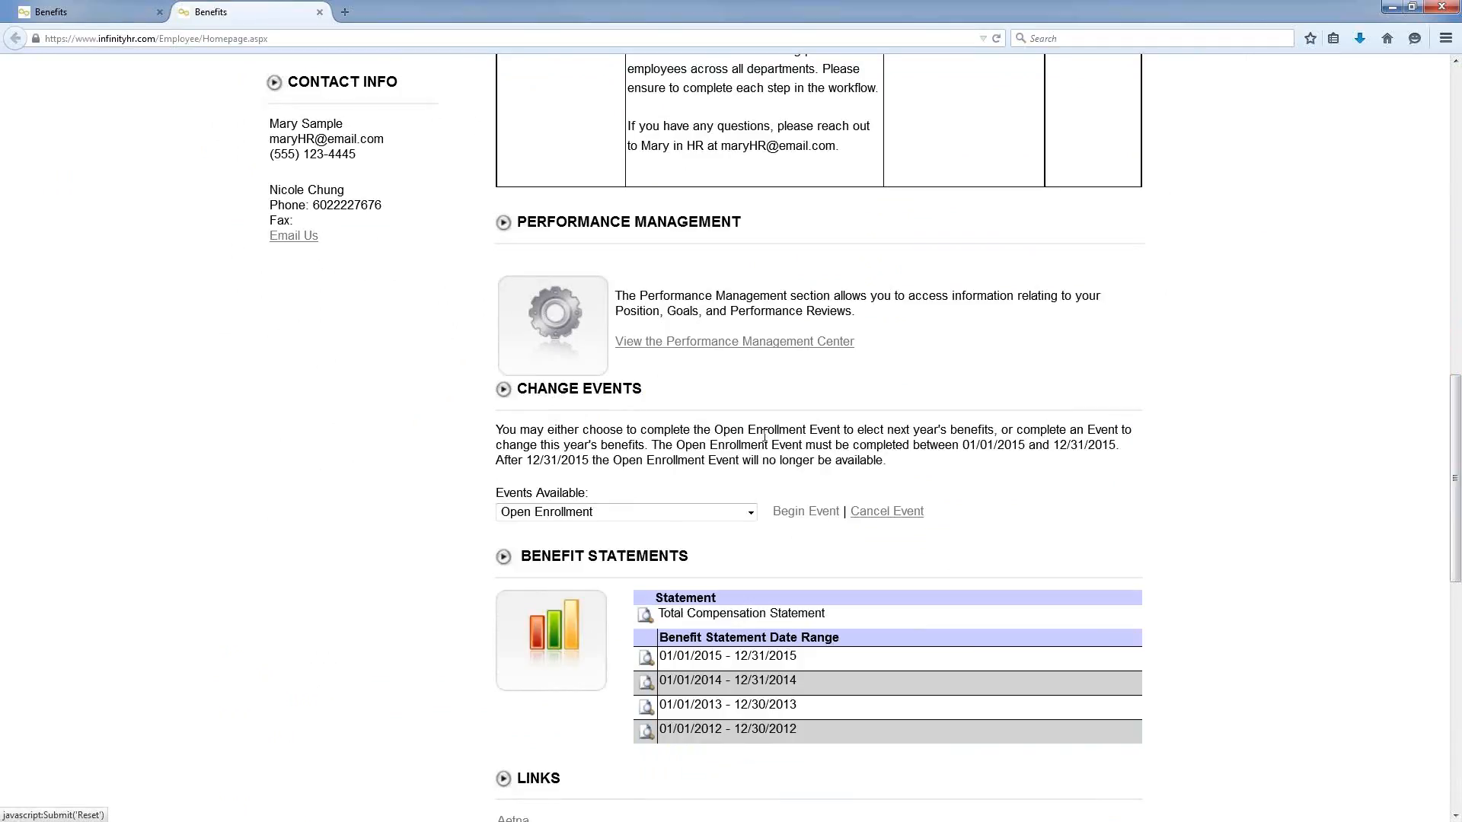
pyautogui.click(128, 16)
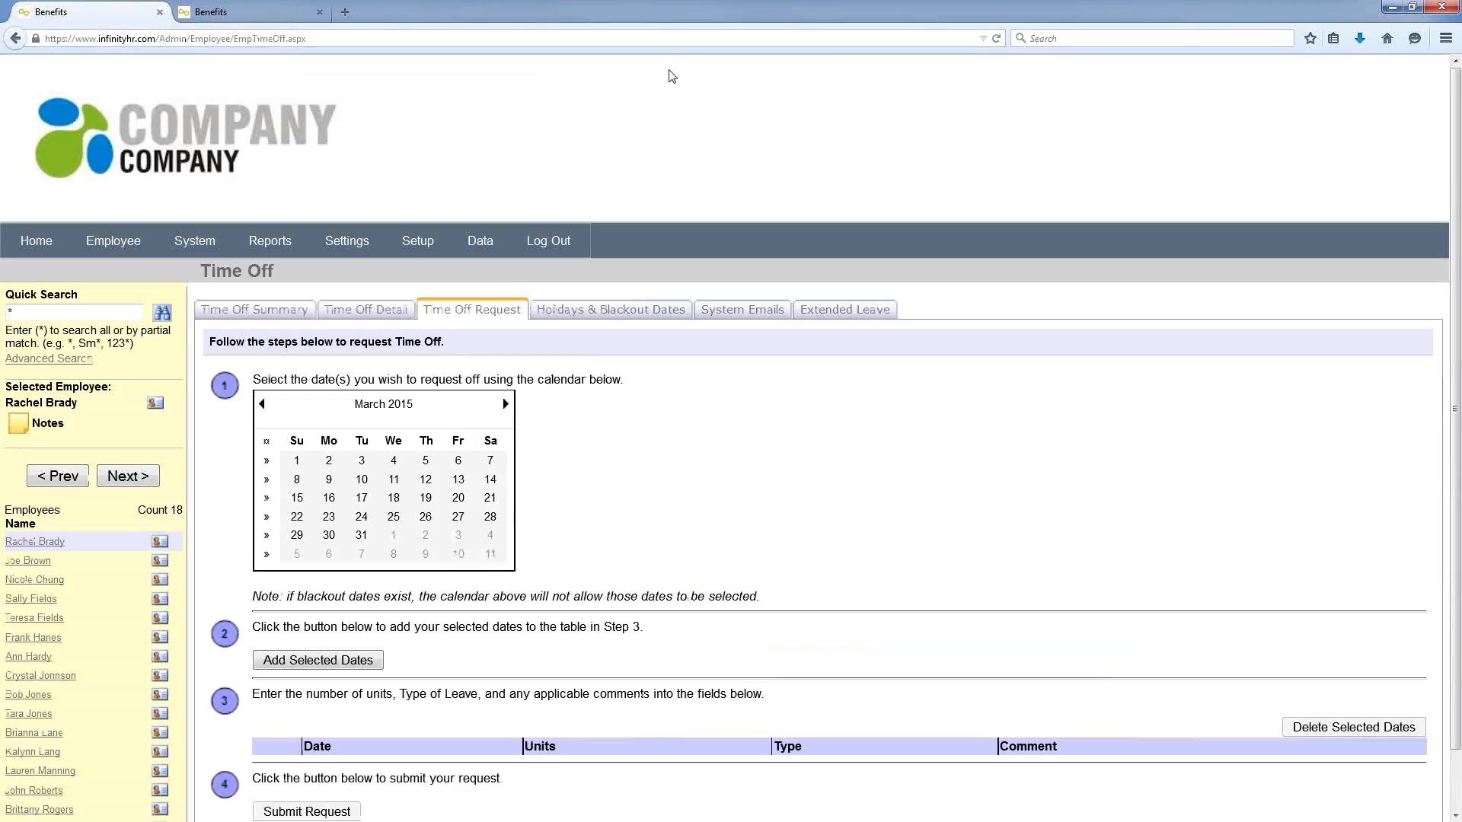
pyautogui.moveTo(278, 239)
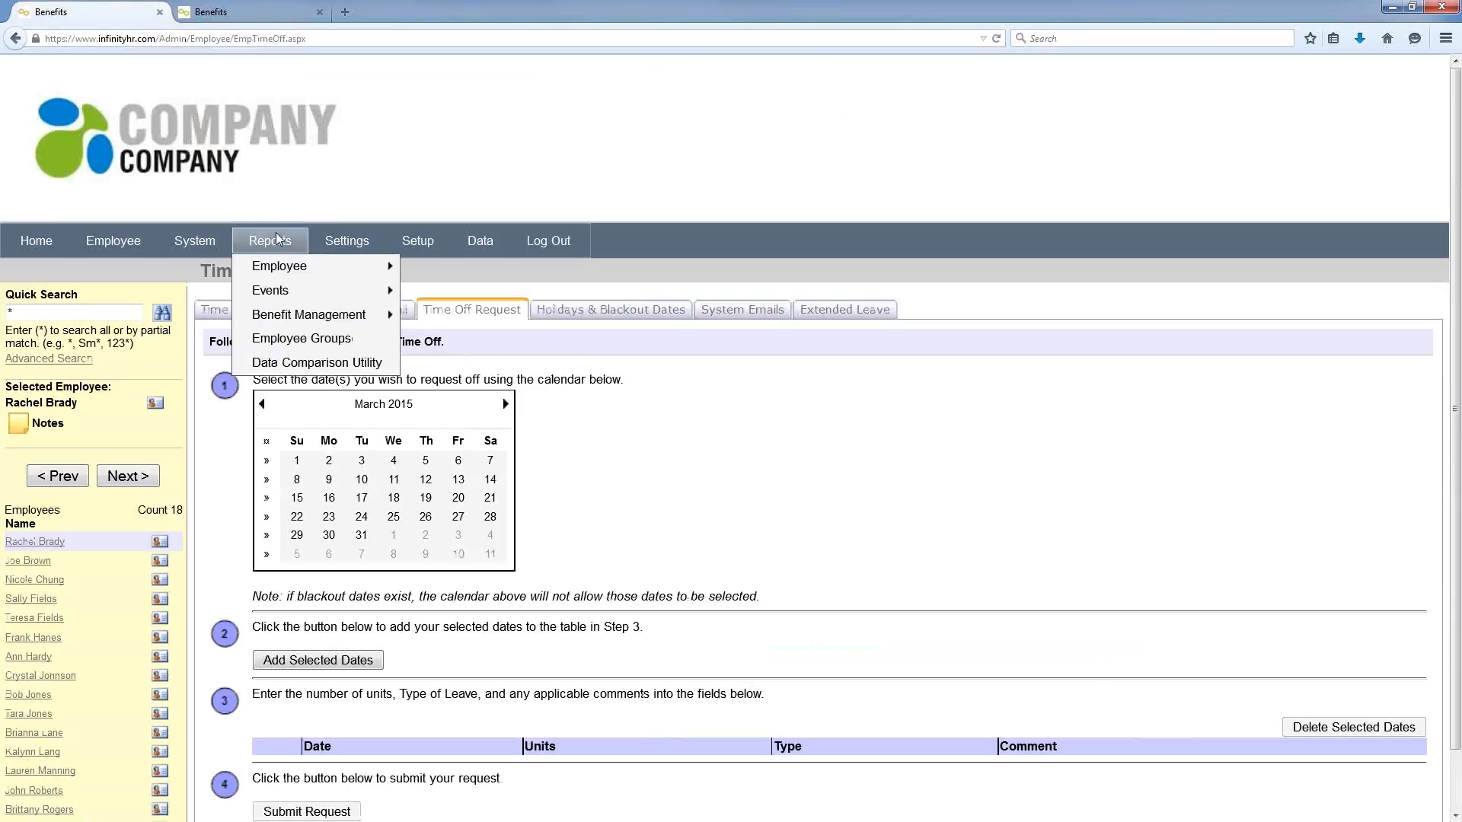
pyautogui.moveTo(303, 265)
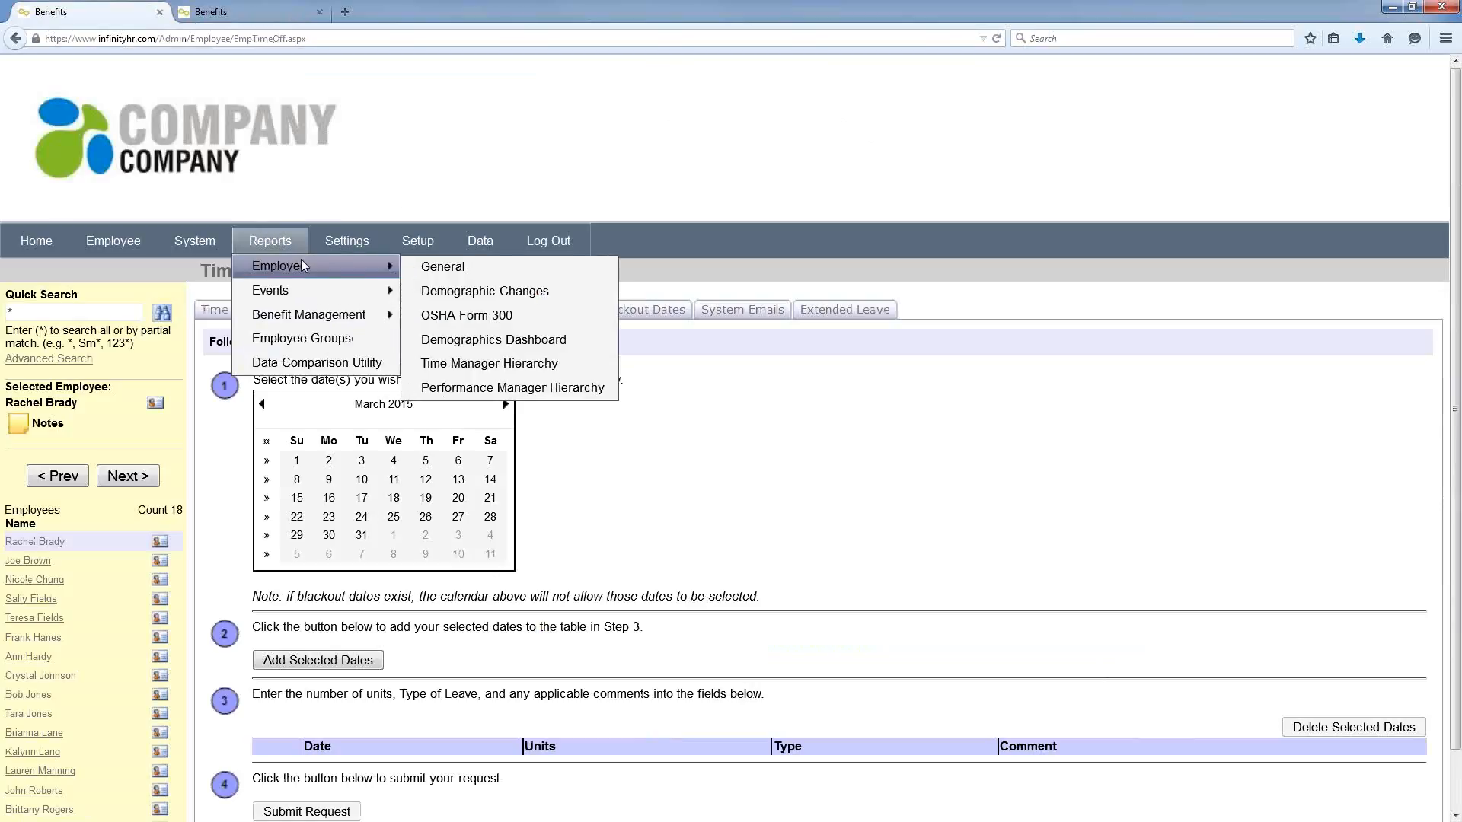
# Step: Browse the general employee reports, then open the Event Status summary report for 01/01/2015–03/31/2015
pyautogui.click(442, 267)
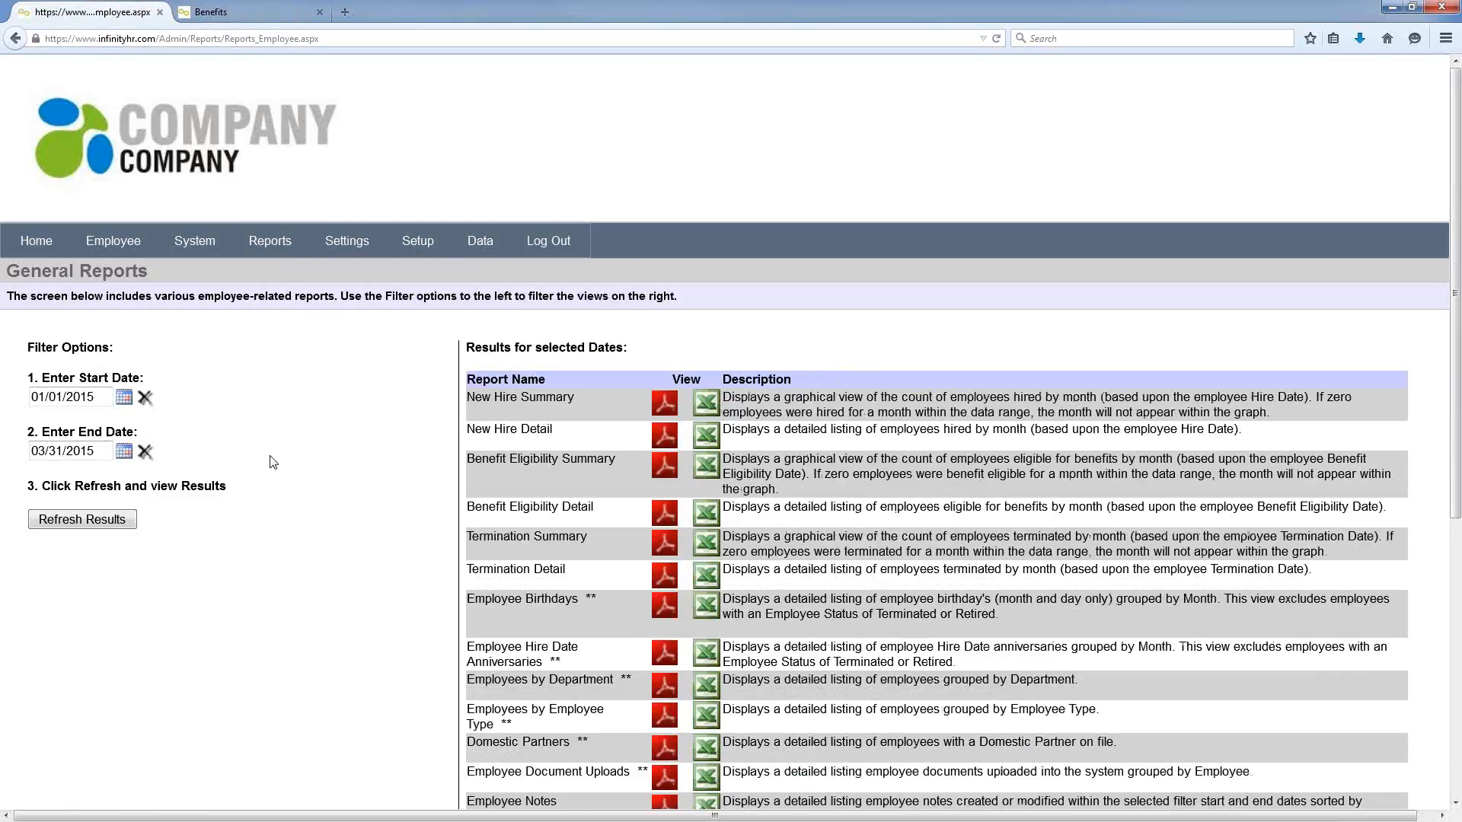
pyautogui.scroll(-3, 274, 463)
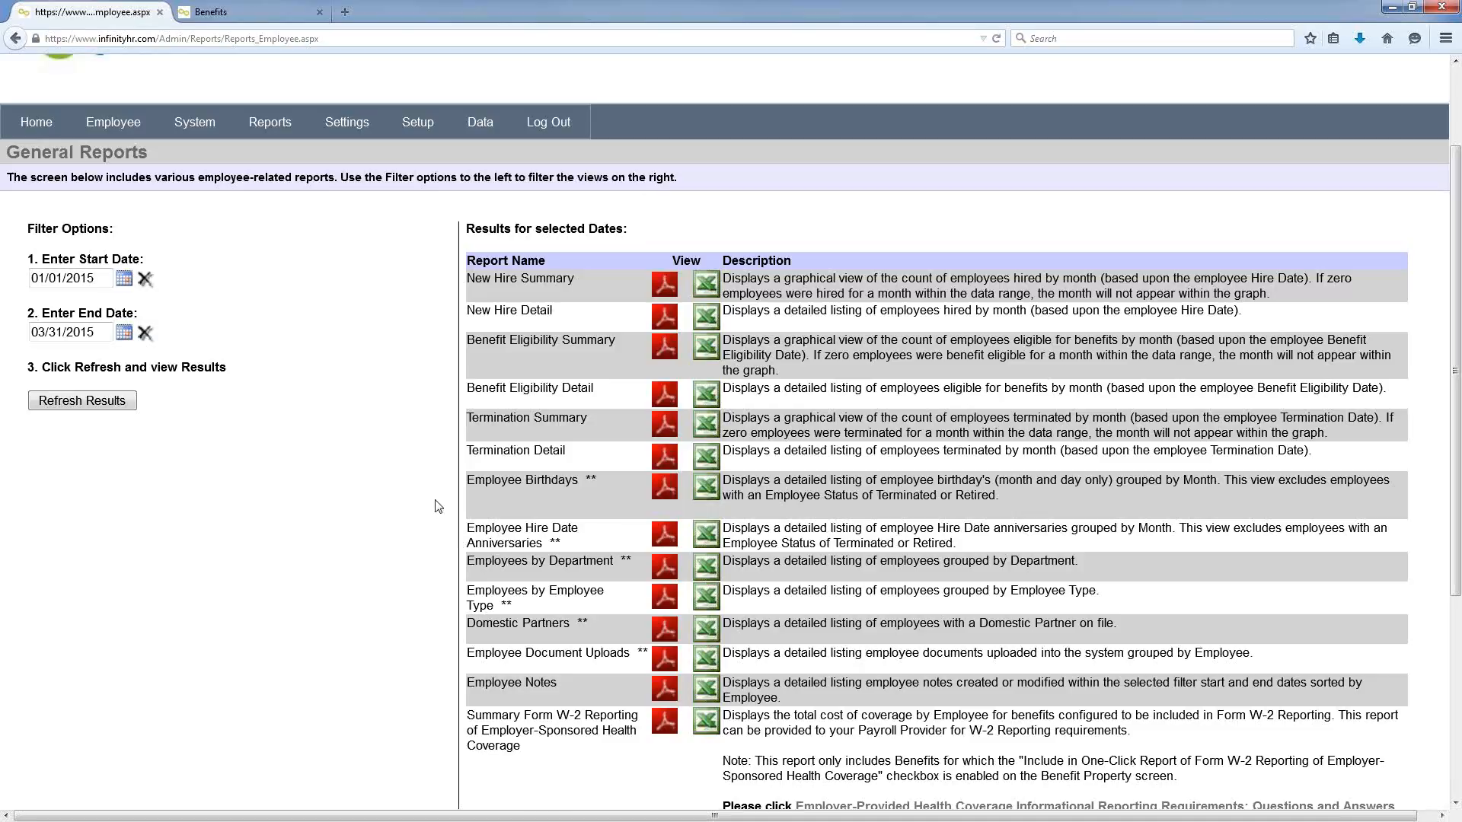
pyautogui.moveTo(263, 135)
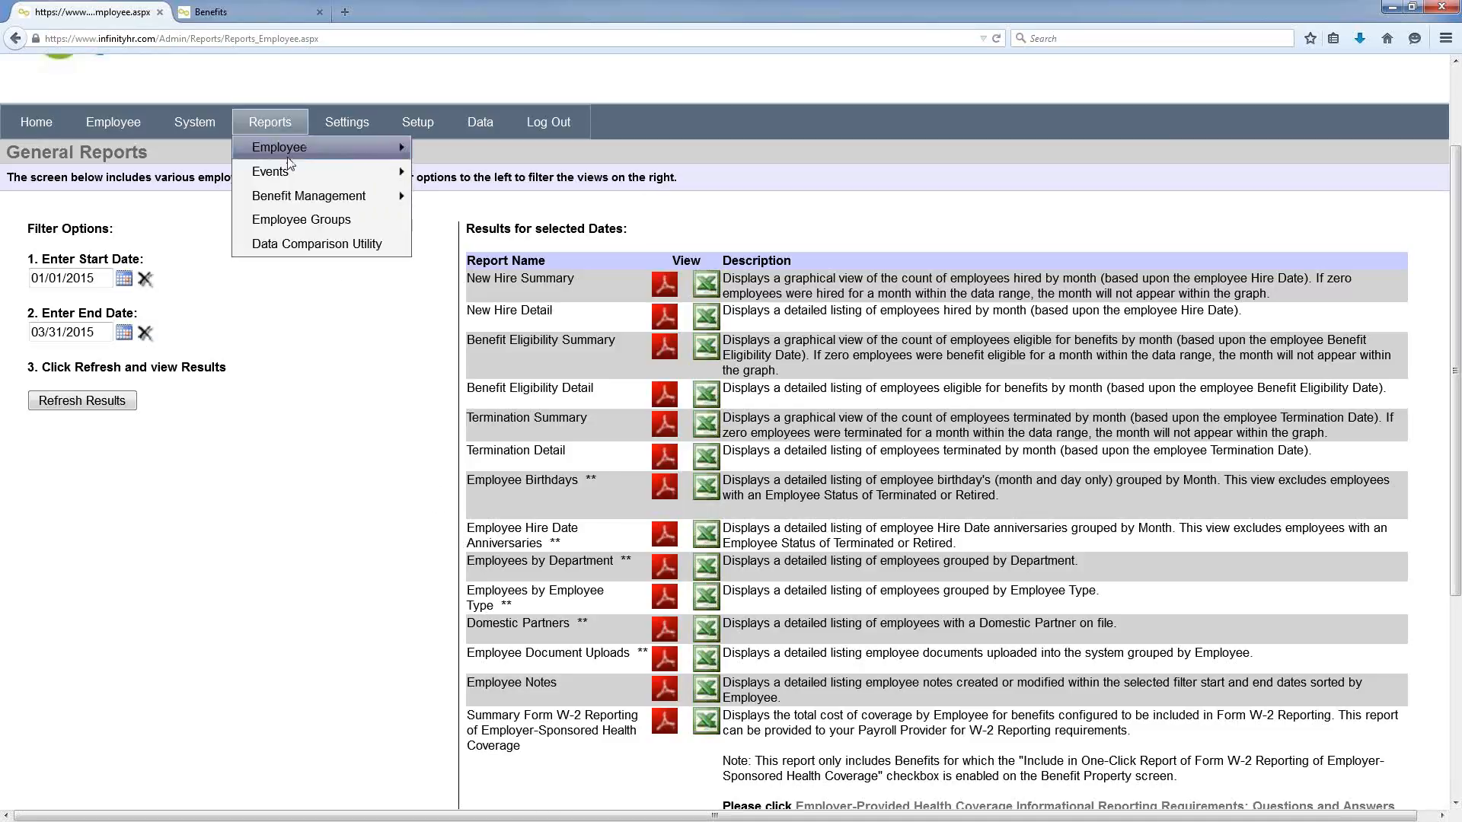
pyautogui.moveTo(300, 173)
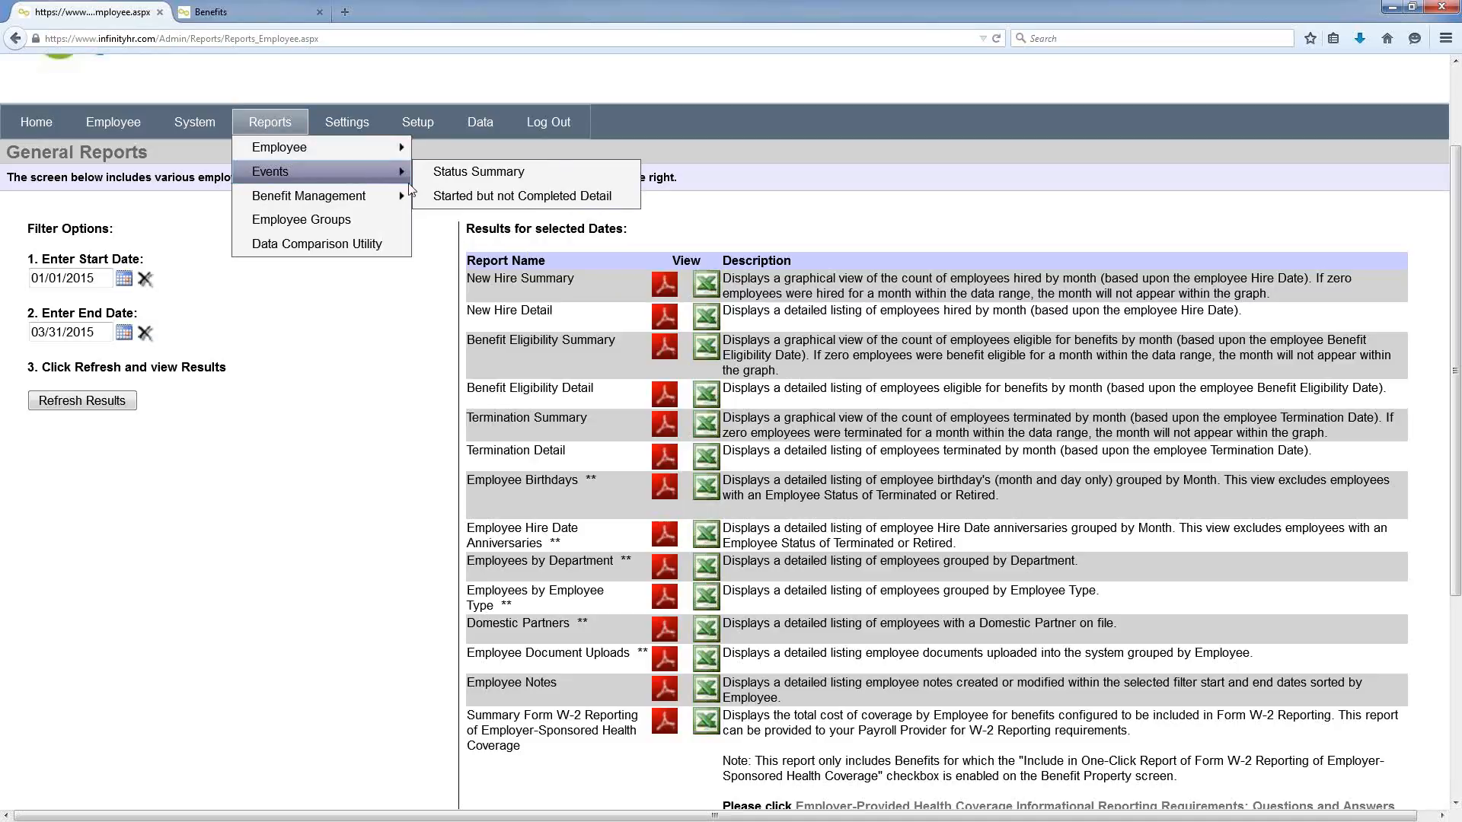
pyautogui.click(451, 180)
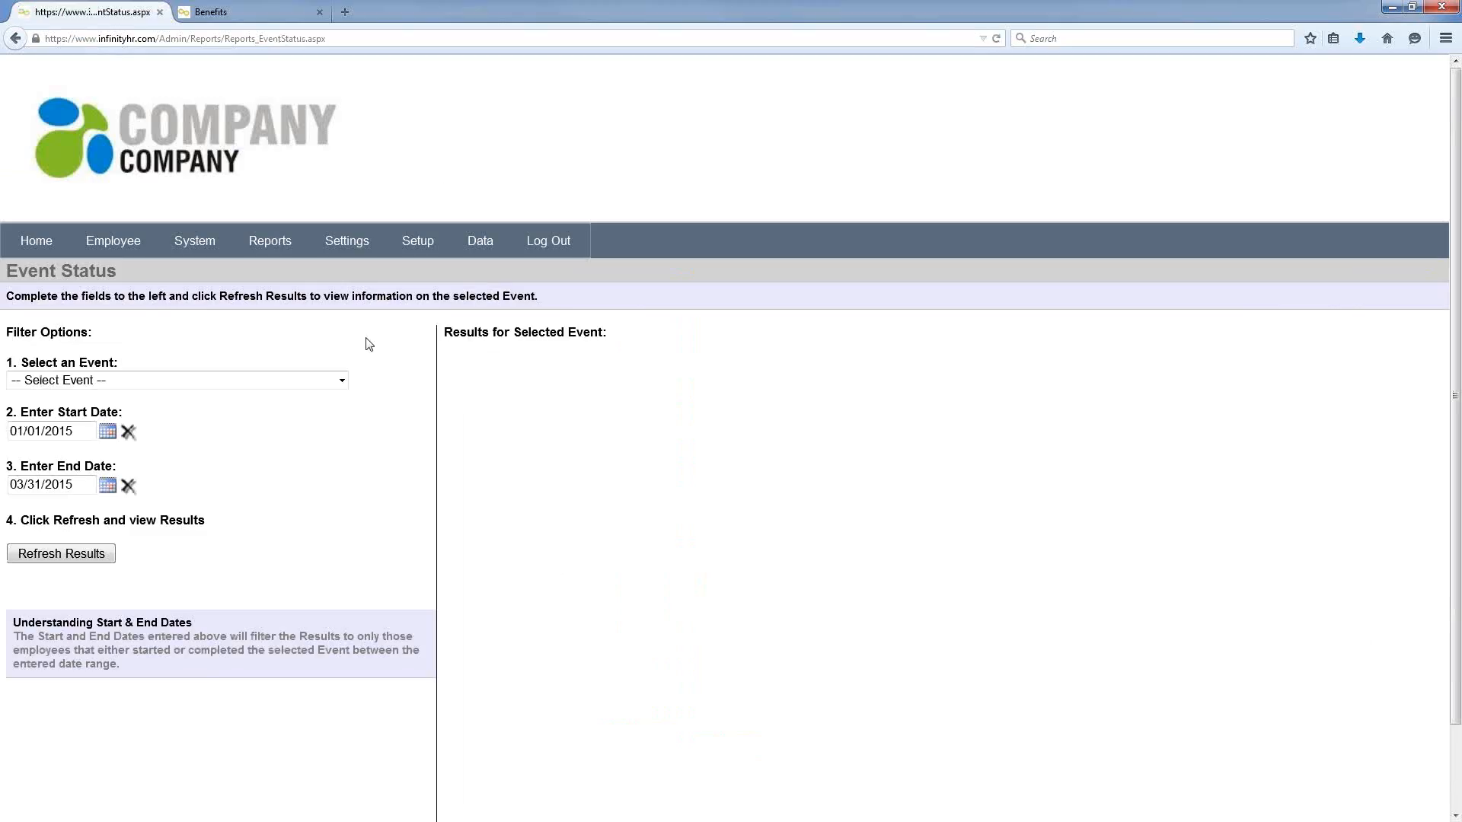
# Step: Show Open Enrollment status results: 5 started, 2 completed, 11 not started, with pie chart
pyautogui.click(341, 381)
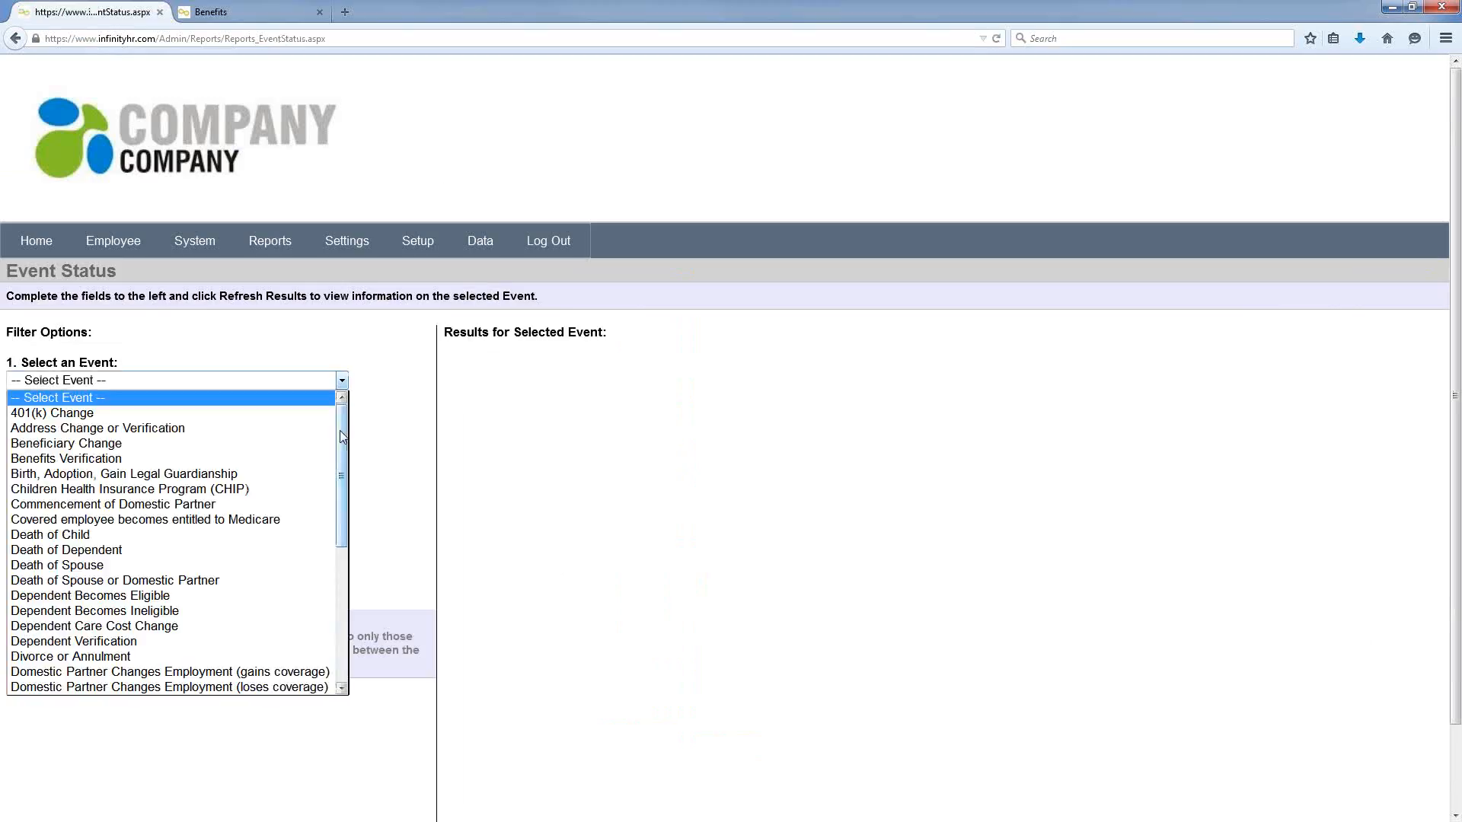
pyautogui.moveTo(339, 475); pyautogui.dragTo(335, 620)
pyautogui.click(293, 596)
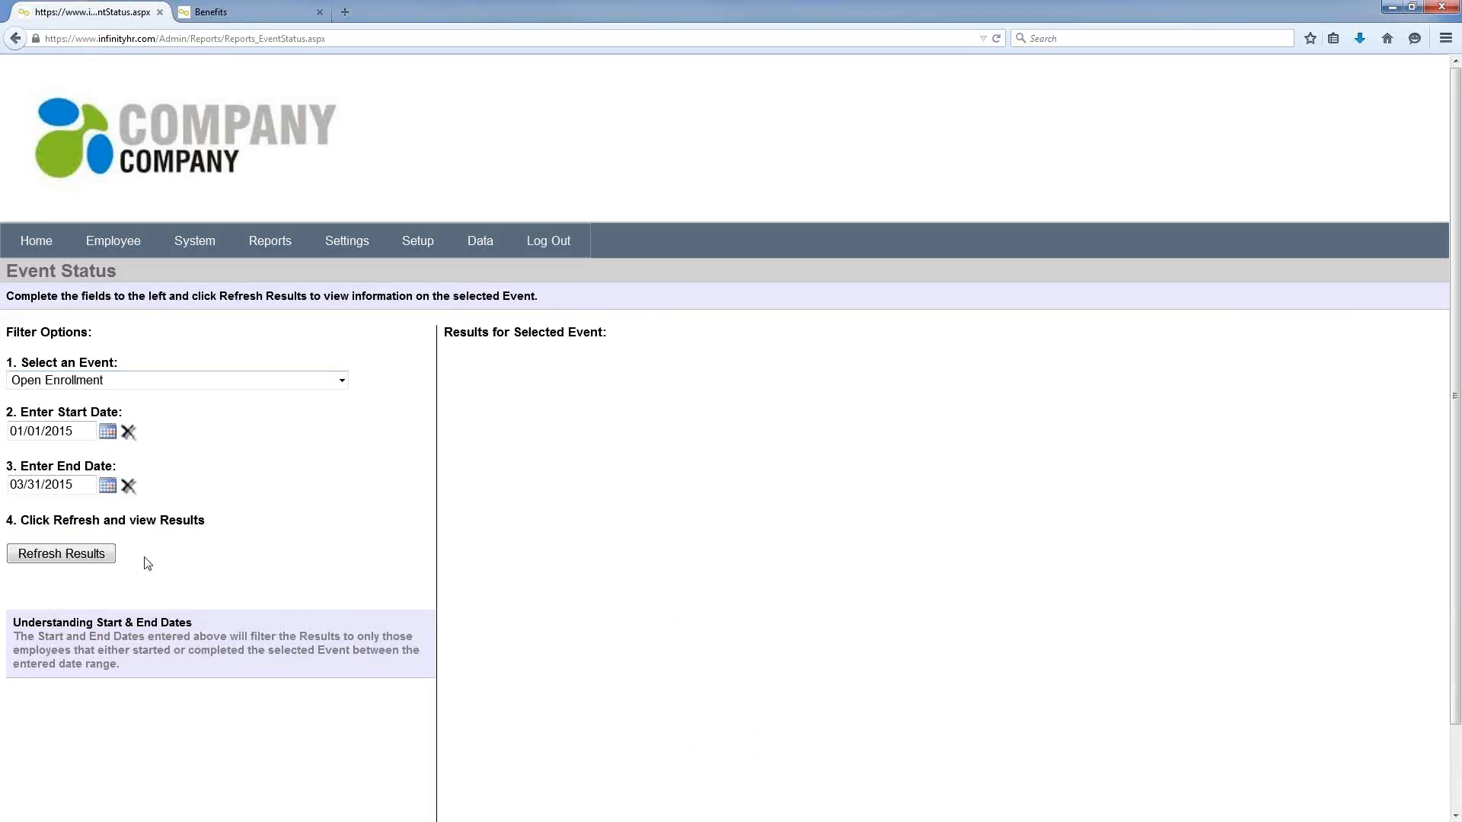
pyautogui.click(98, 560)
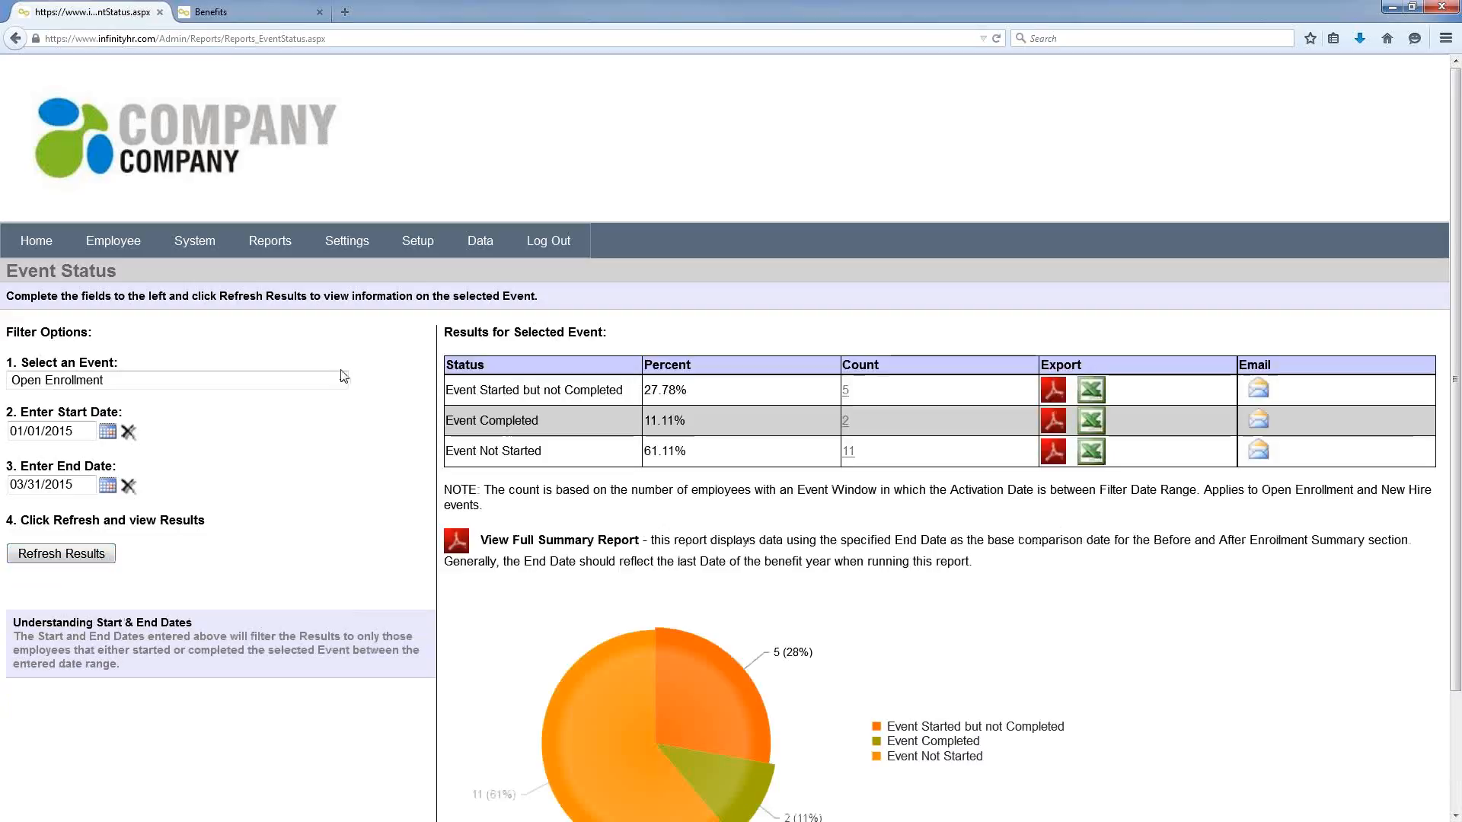
pyautogui.scroll(-3, 344, 375)
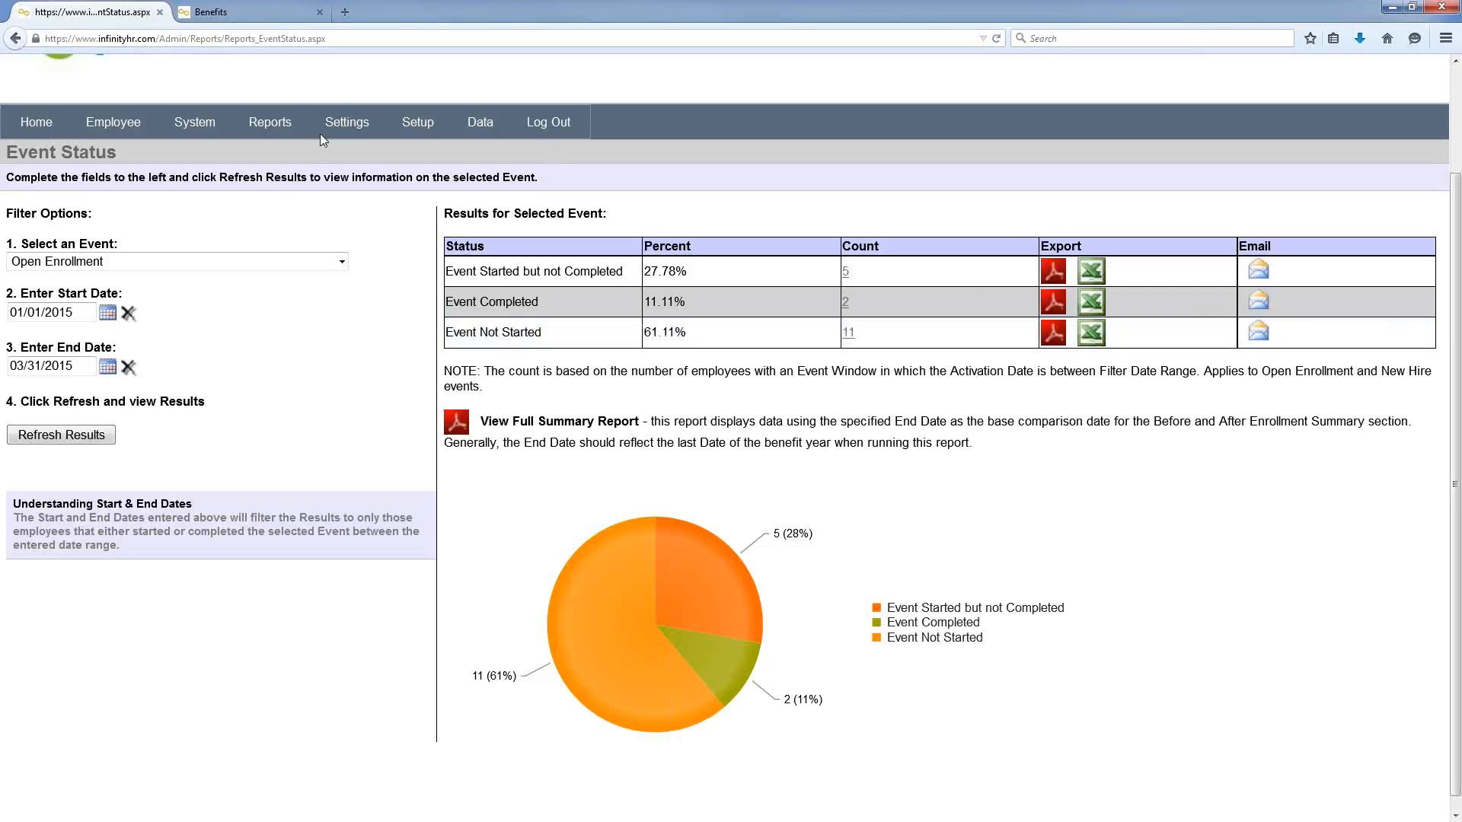
pyautogui.moveTo(300, 127)
pyautogui.moveTo(327, 196)
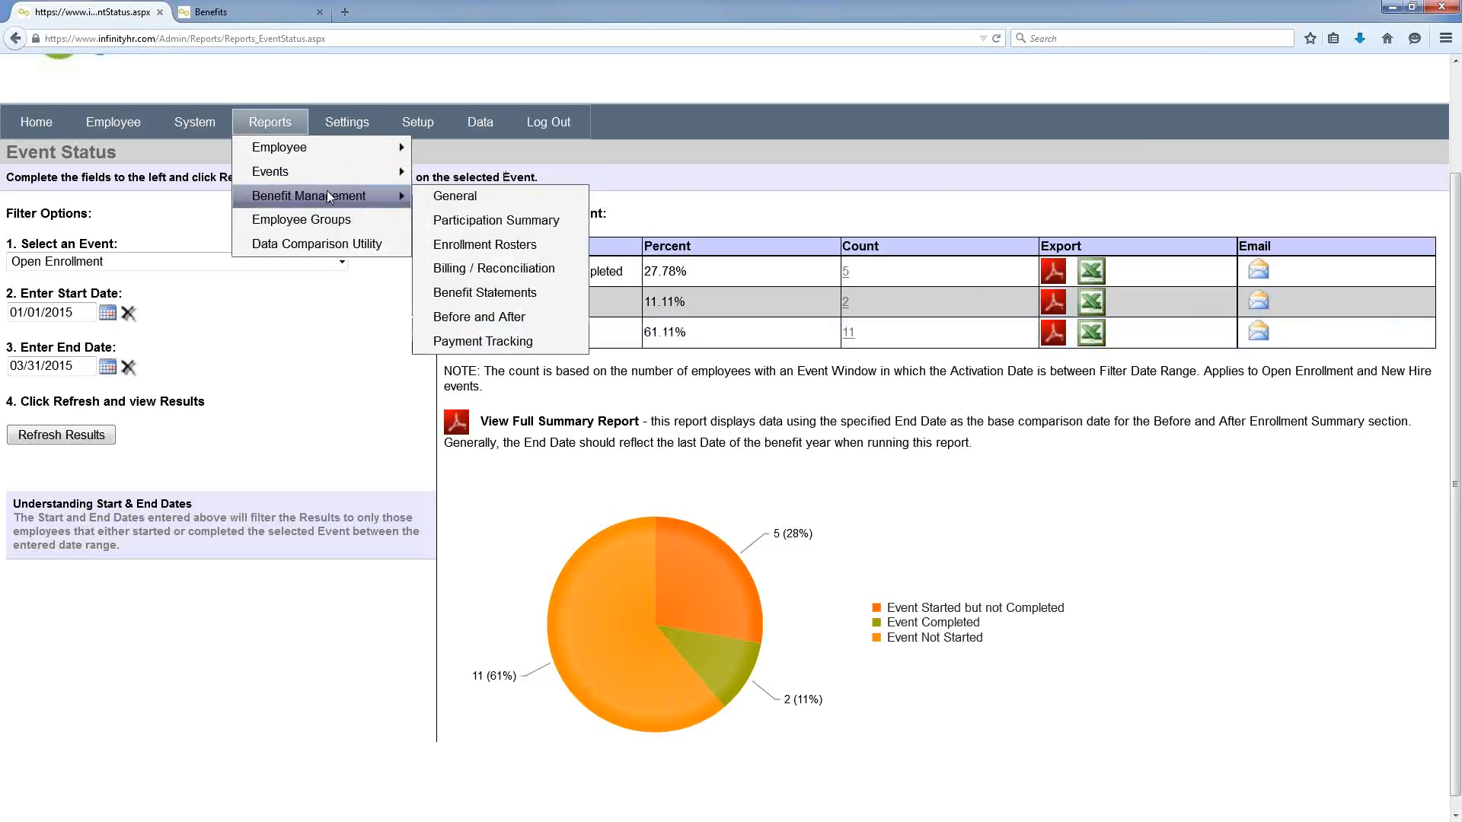
# Step: Open benefit General Reports for the 2015 Benefits Package, listing rate, eligibility, EOI and enrollment reports
pyautogui.click(440, 196)
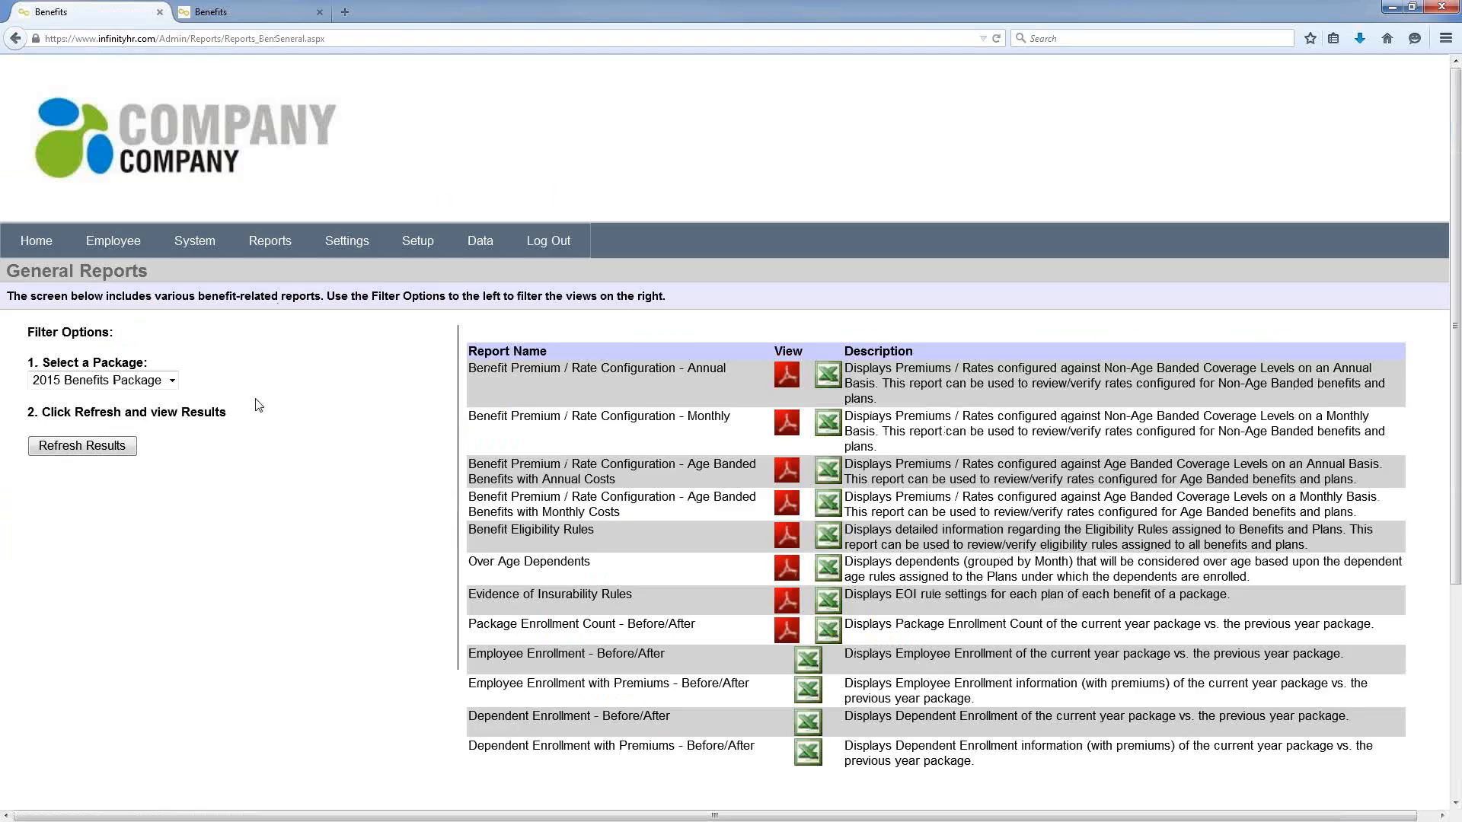
pyautogui.click(172, 381)
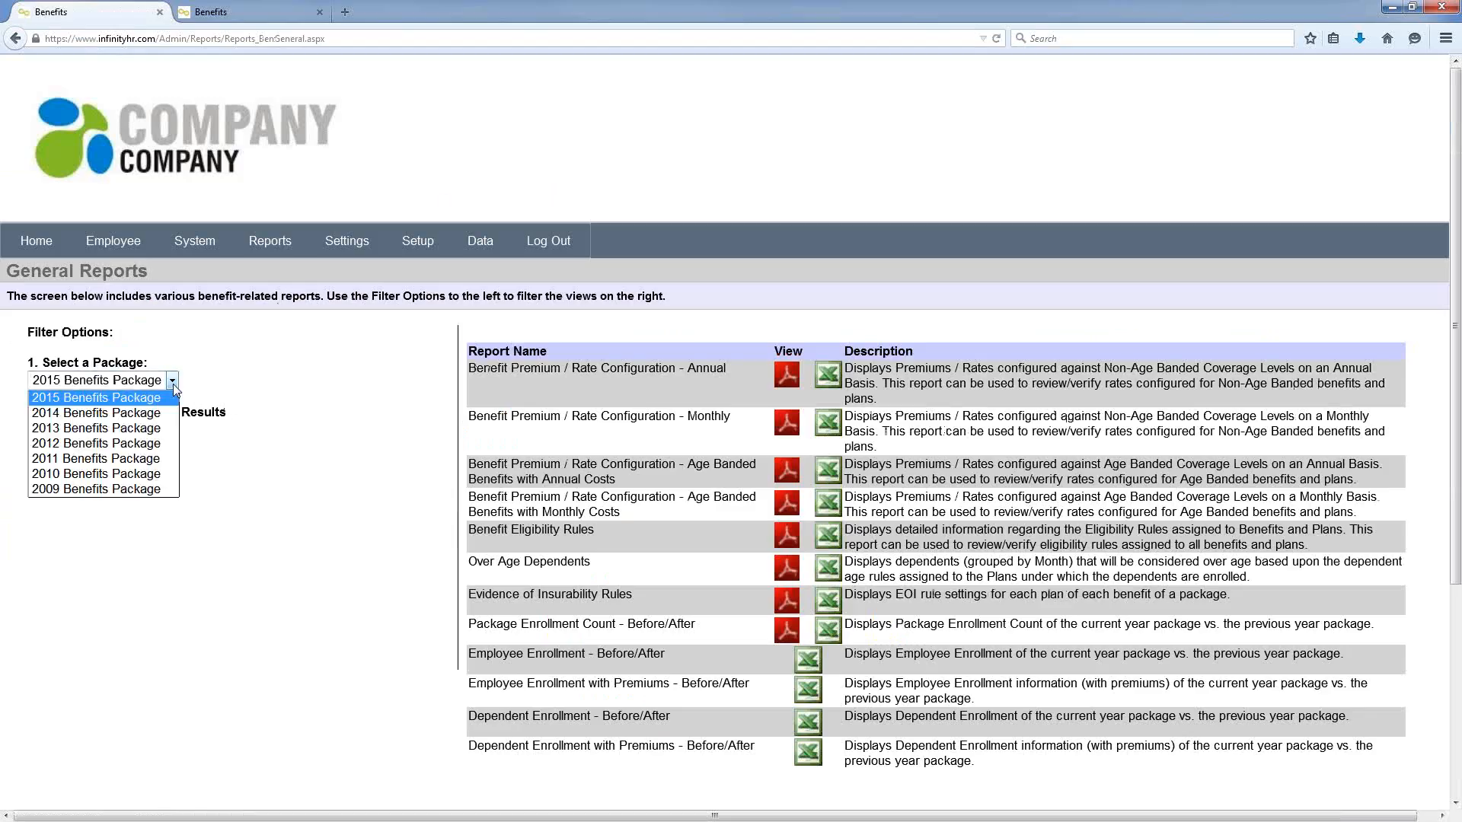
pyautogui.click(265, 357)
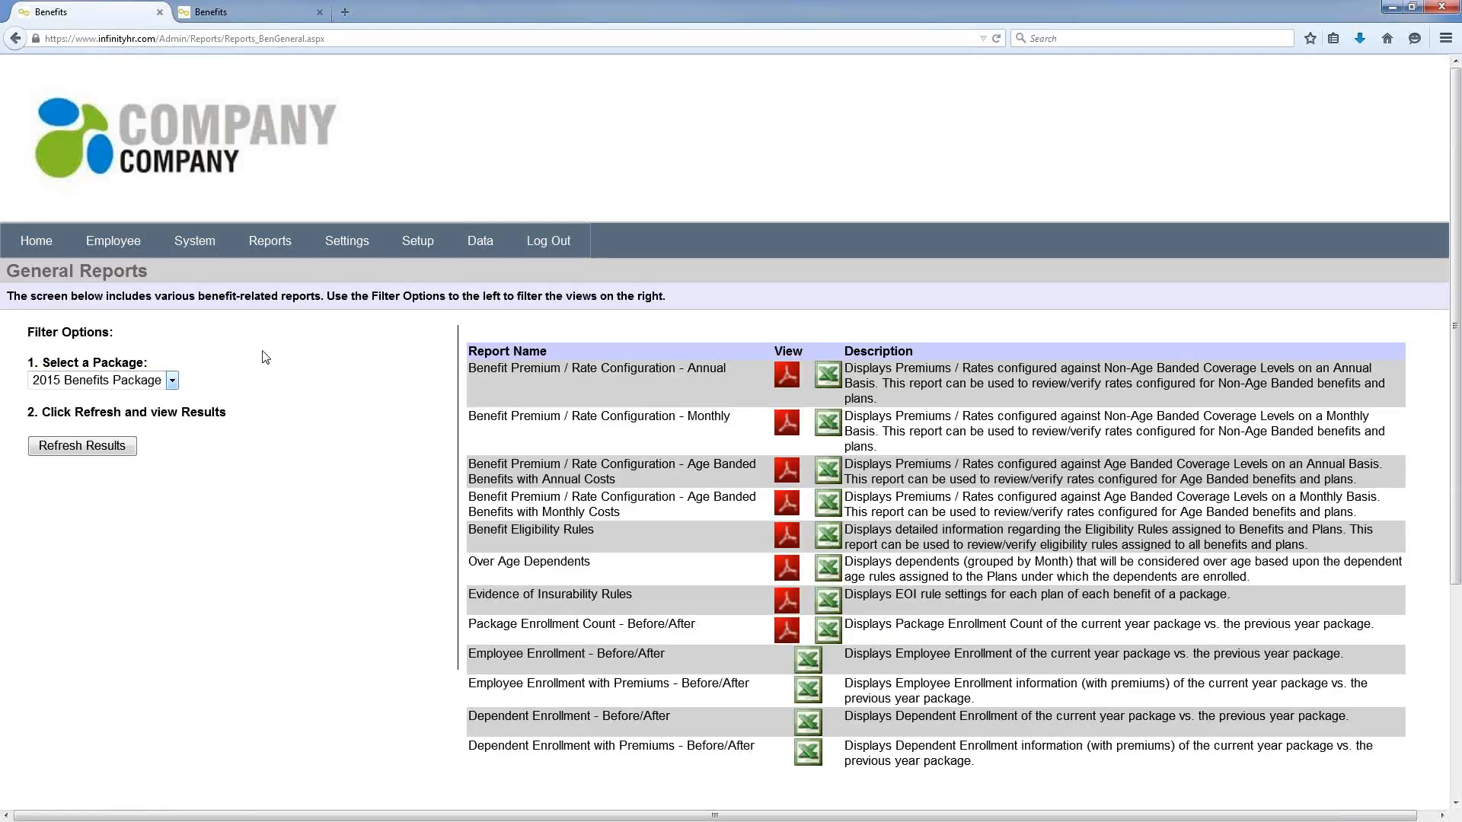
pyautogui.moveTo(260, 251)
pyautogui.moveTo(329, 317)
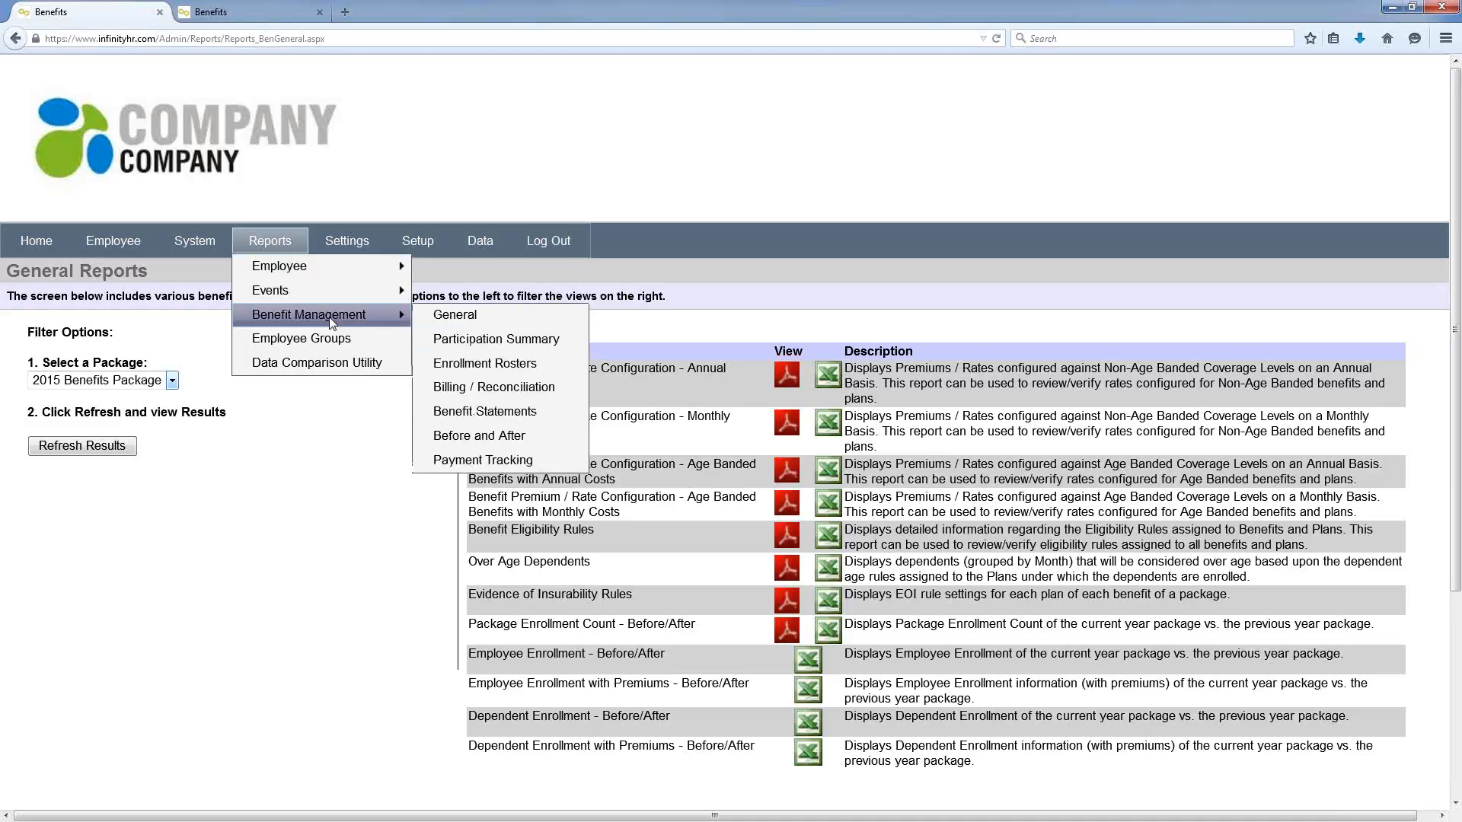
pyautogui.moveTo(349, 243)
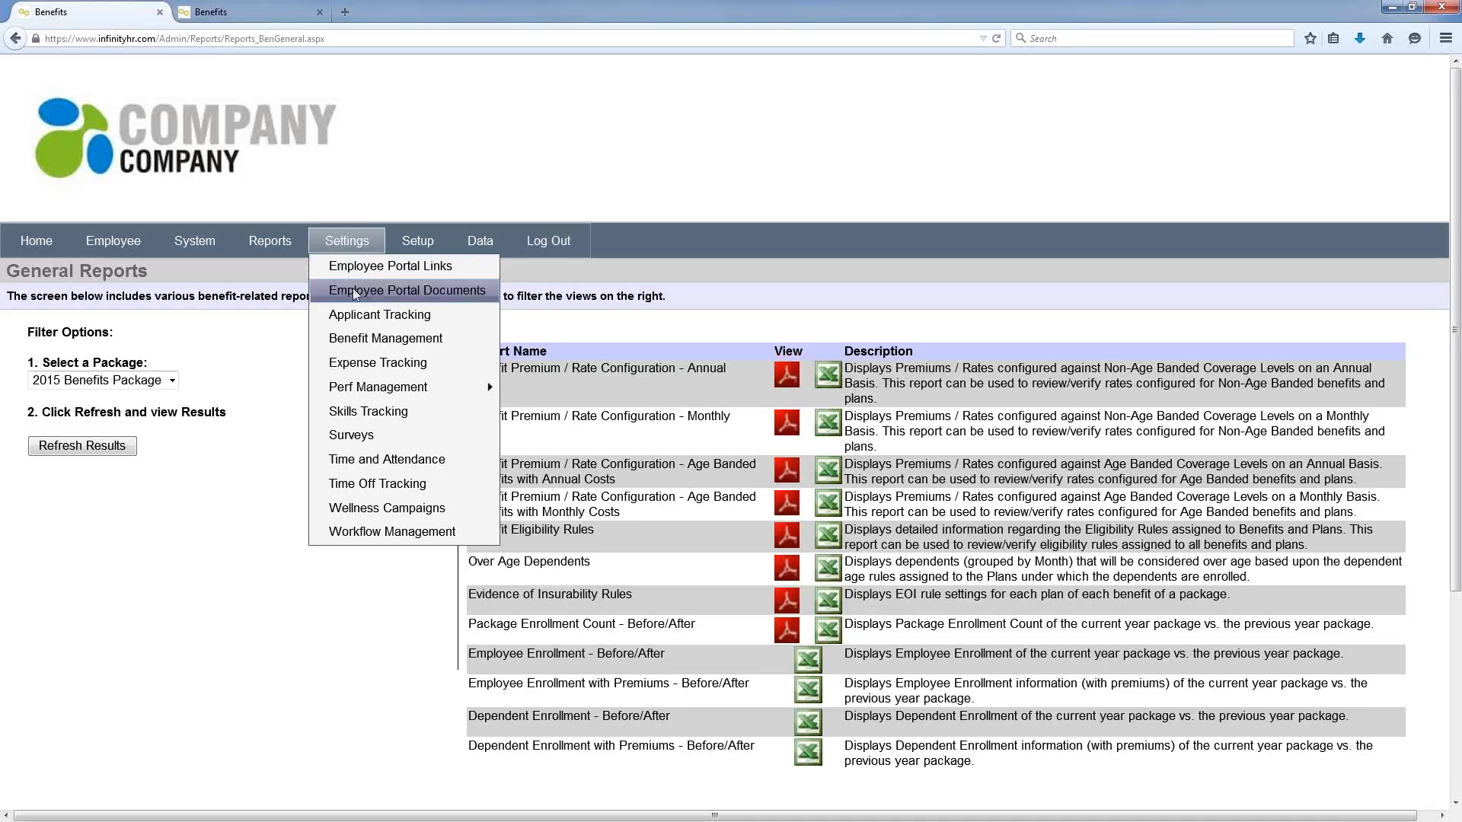
# Step: Open Applicant Tracking job postings and list the two pending Business Analyst II applicants
pyautogui.click(355, 318)
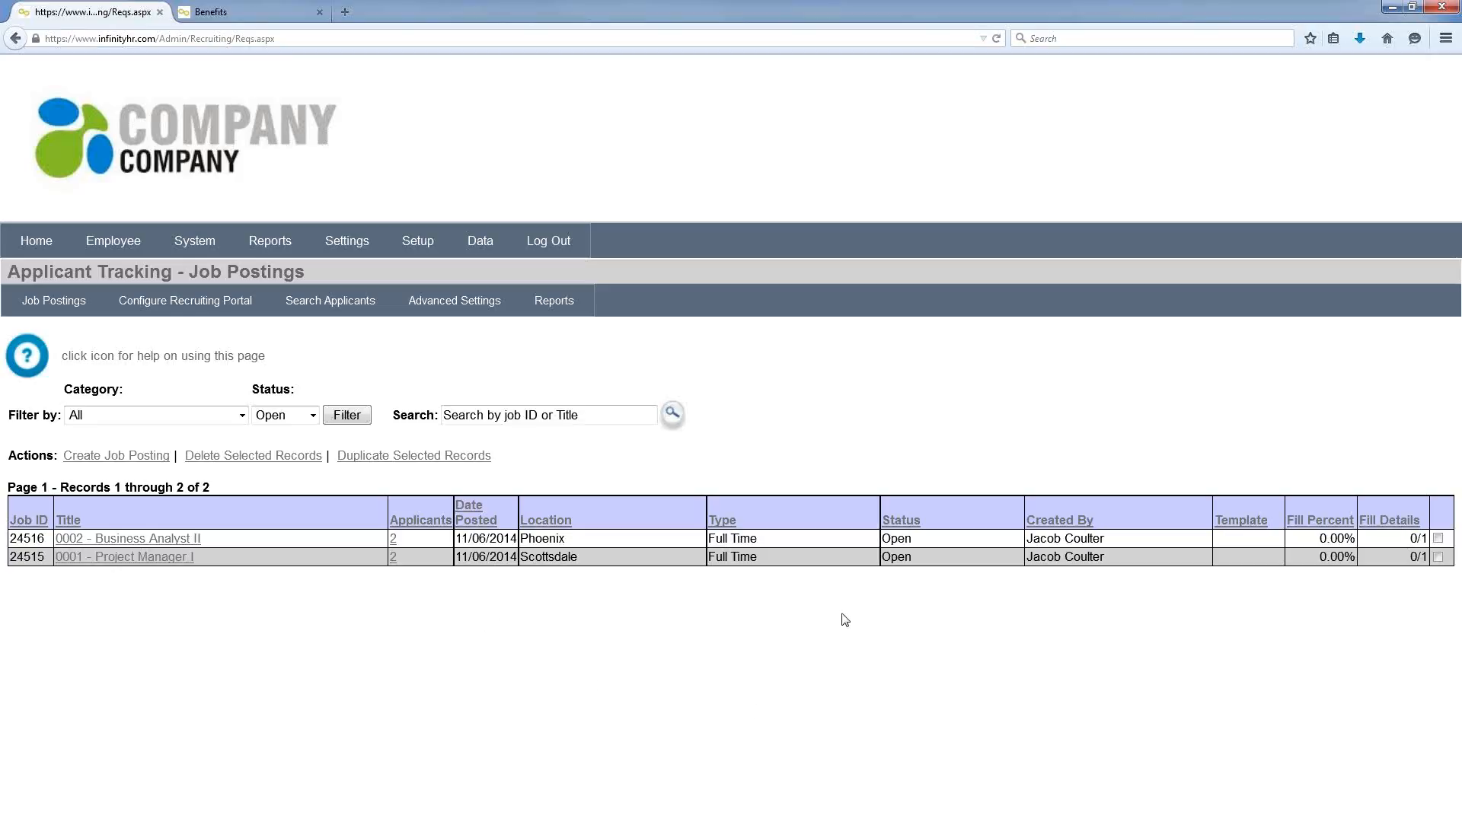
pyautogui.click(392, 539)
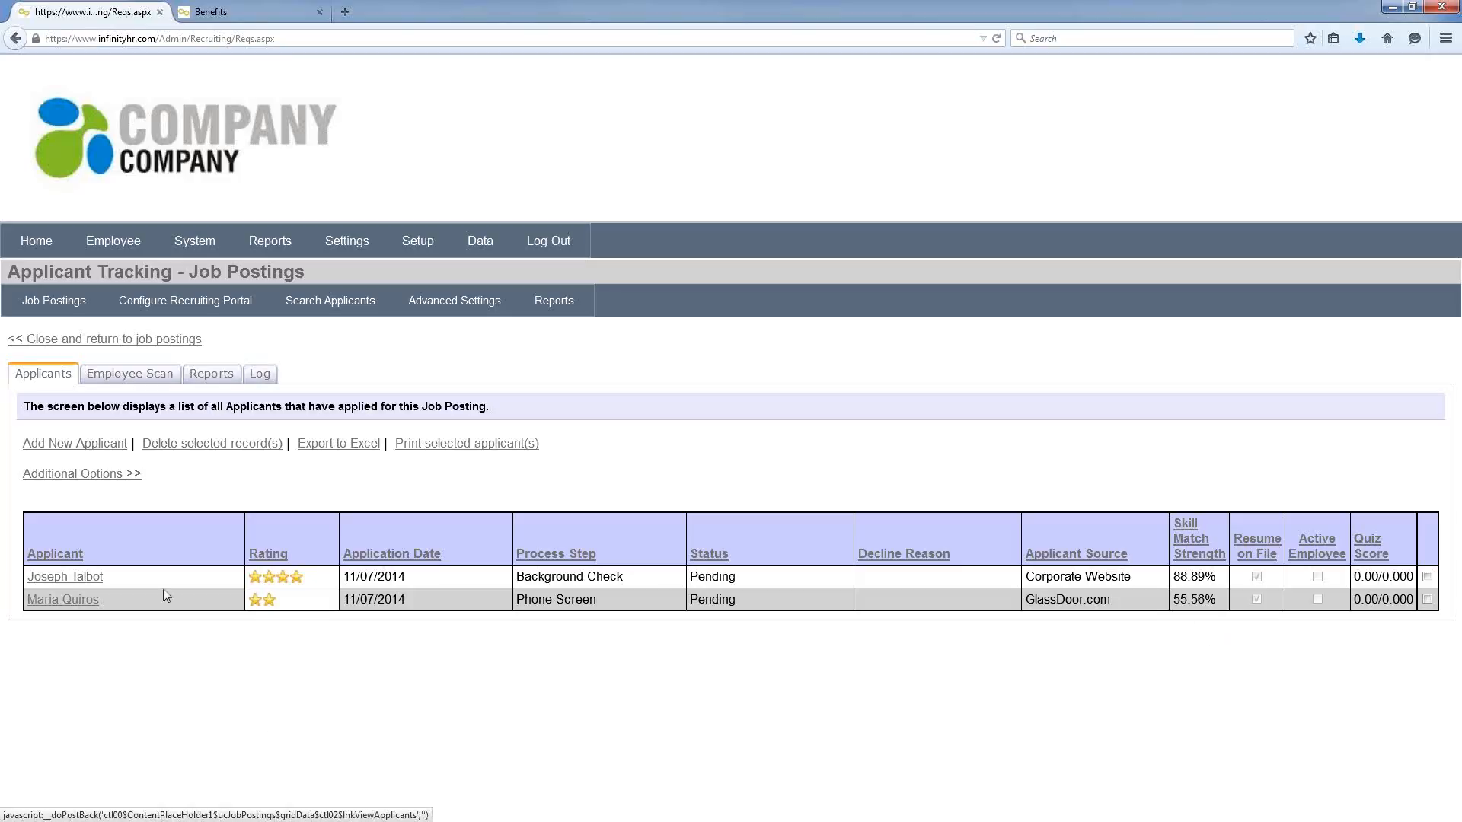
# Step: Open the first applicant and view the Personal Info, Additional Information, Skills and Education tabs
pyautogui.click(88, 583)
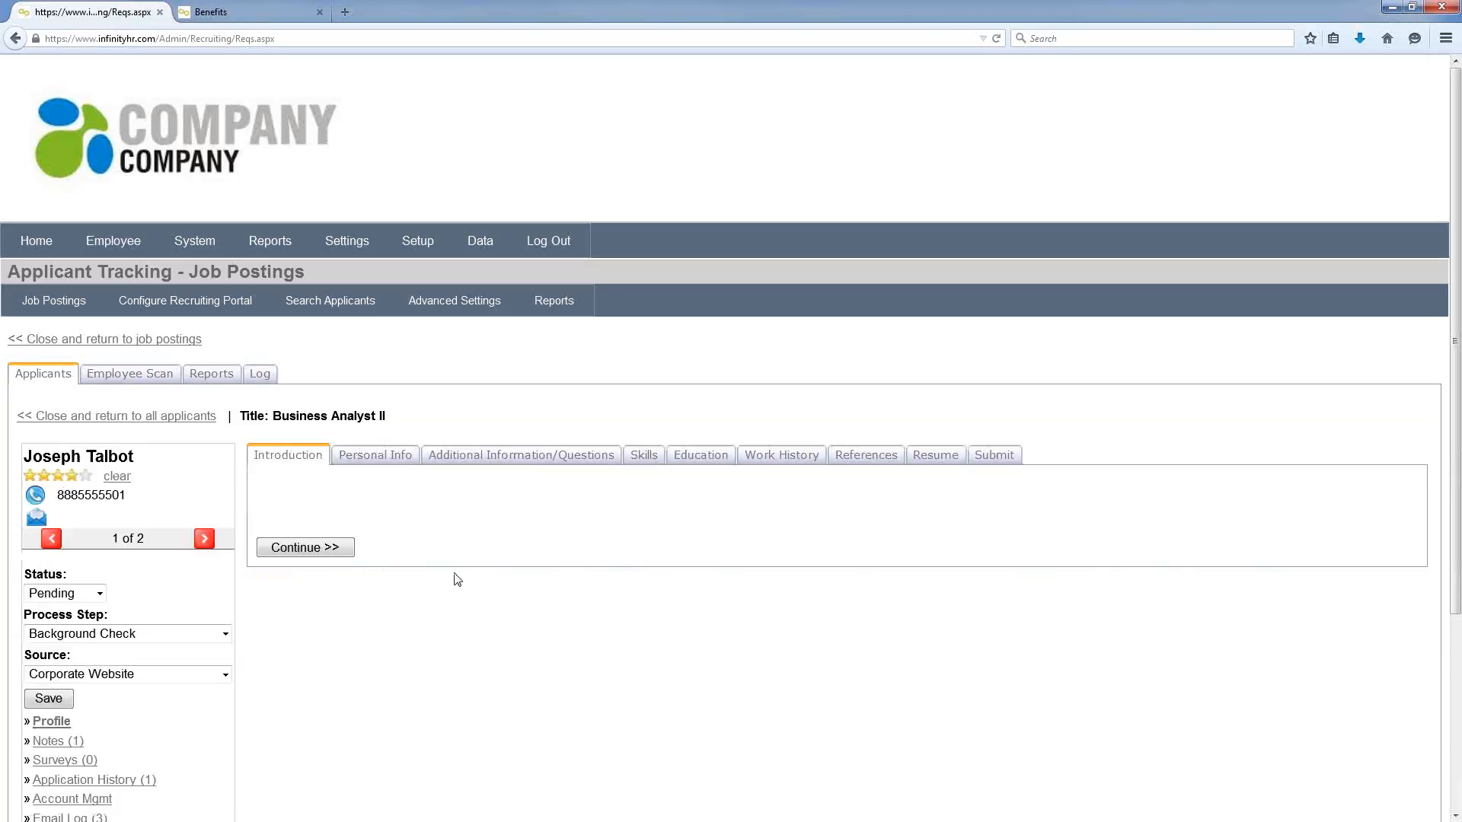
pyautogui.scroll(-3, 468, 559)
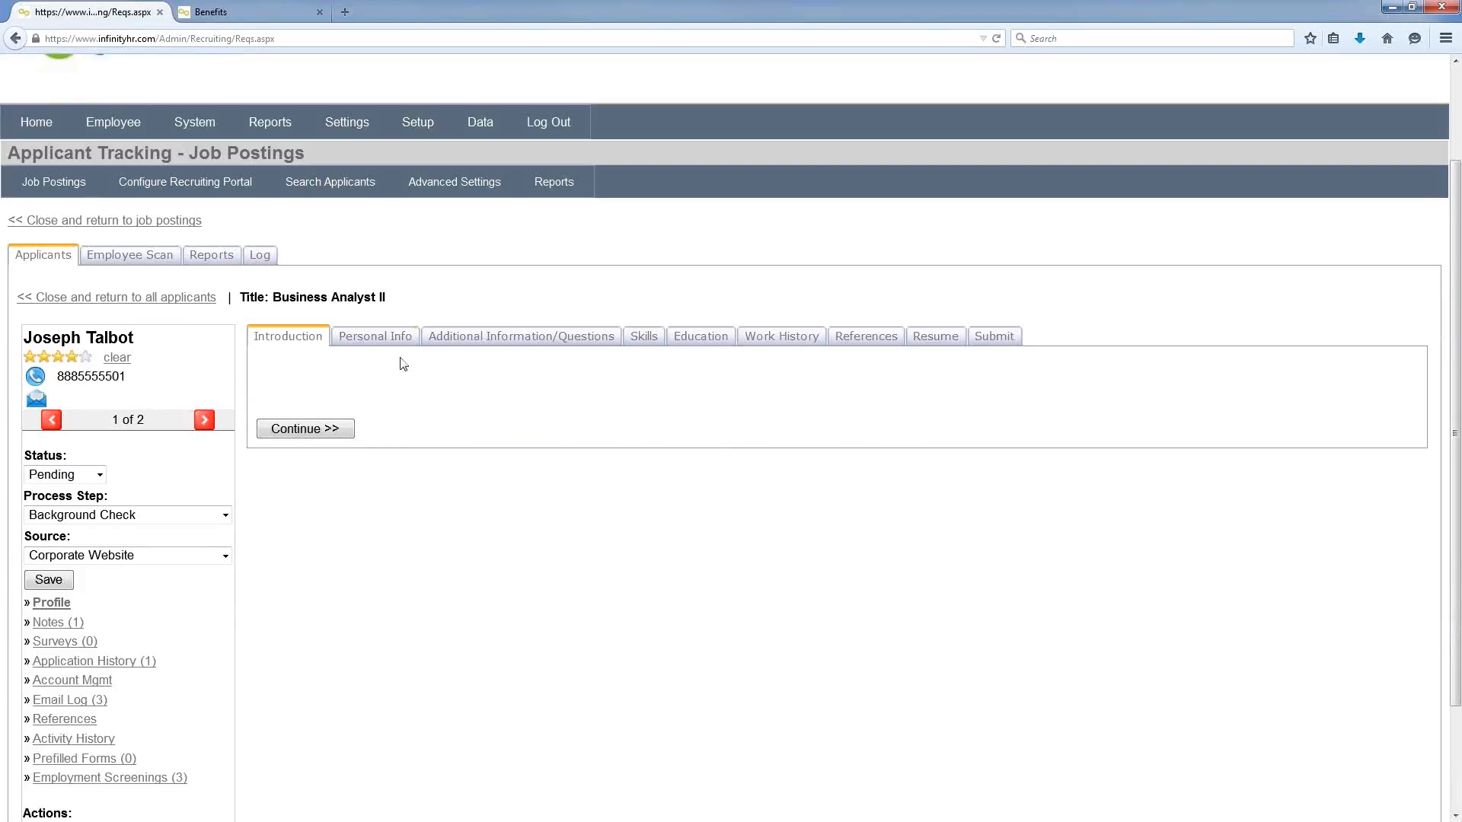
pyautogui.click(389, 337)
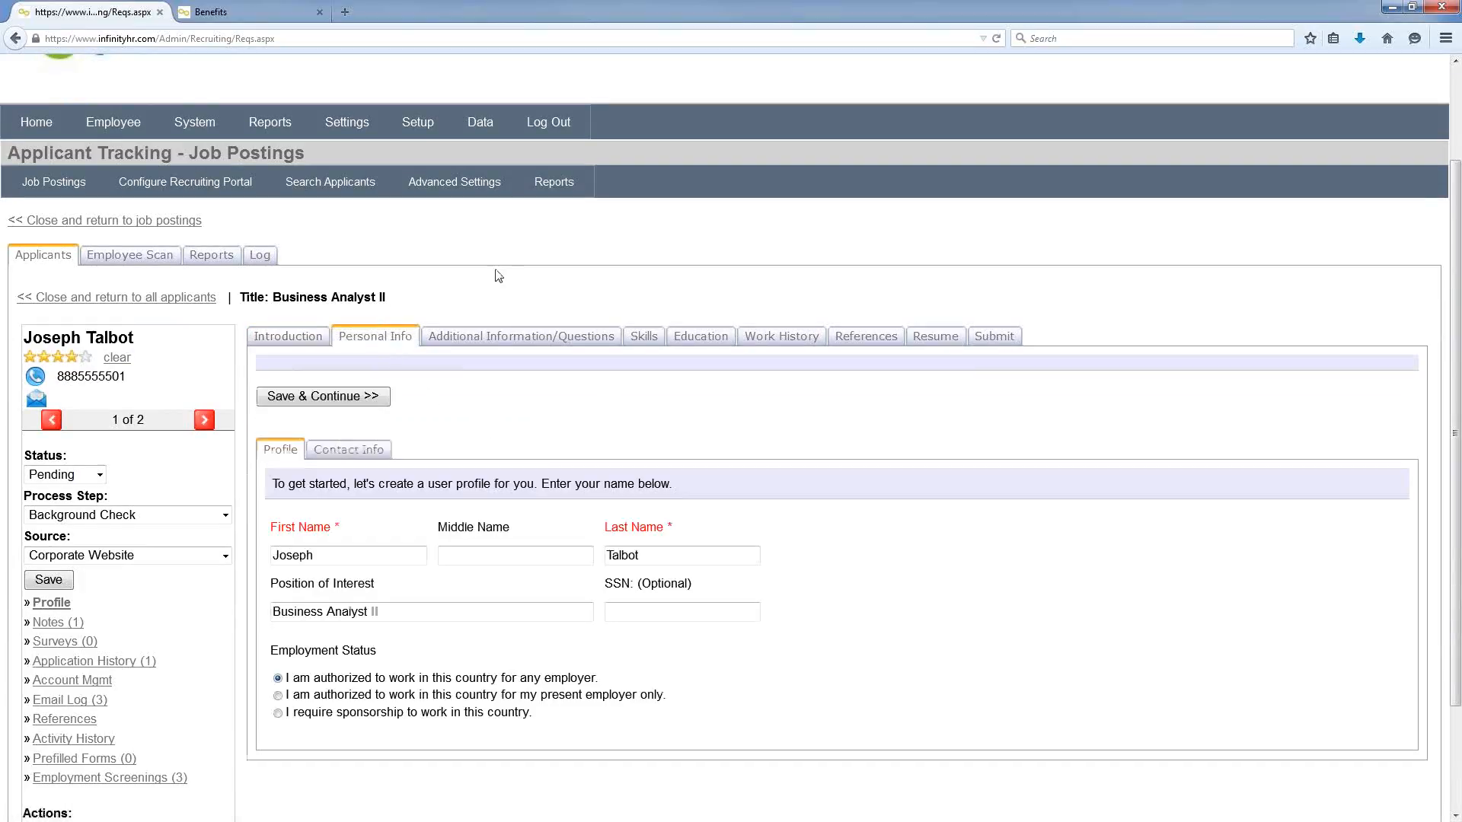
pyautogui.click(496, 336)
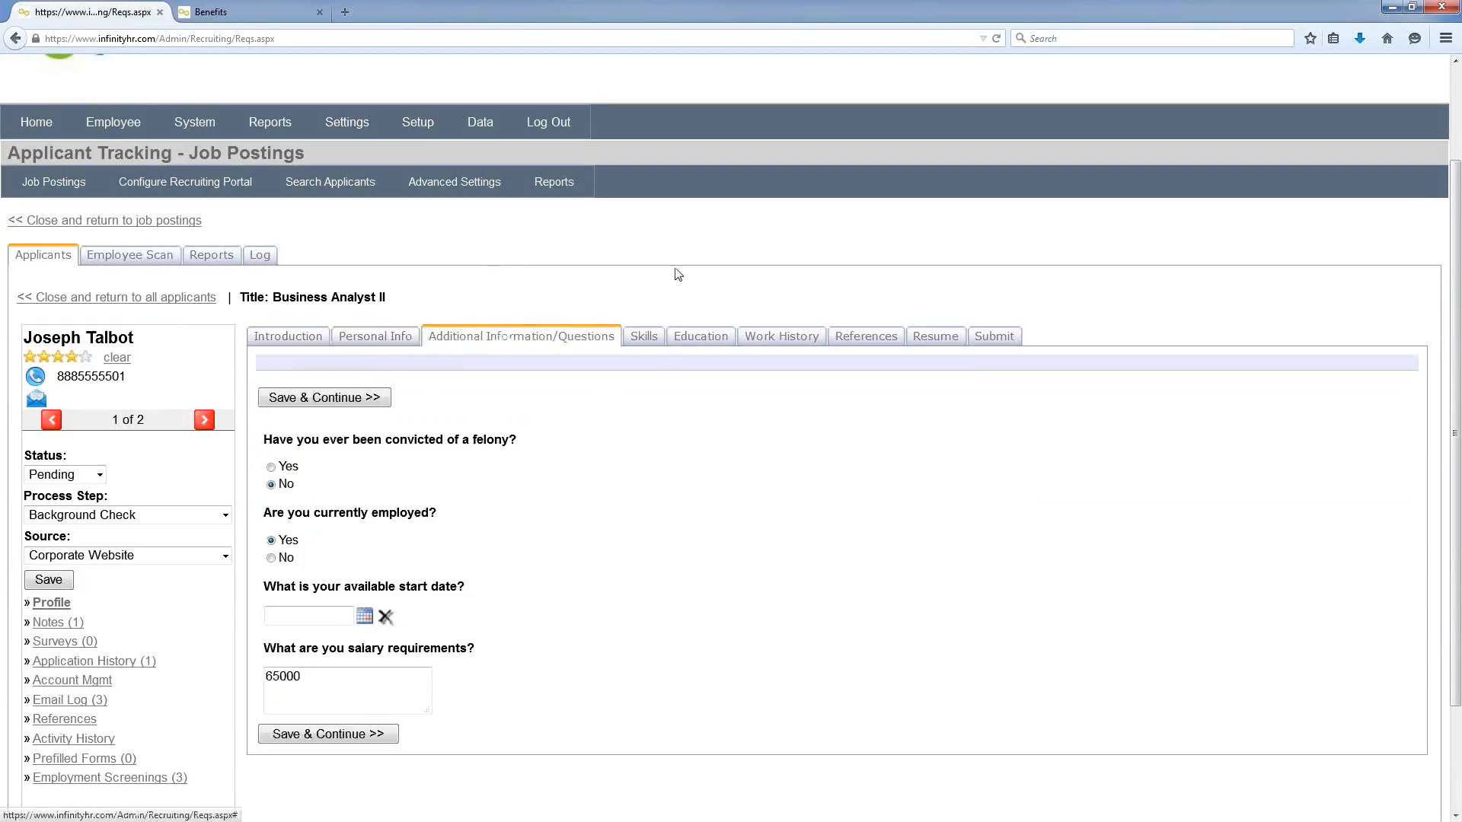
pyautogui.click(655, 340)
pyautogui.click(704, 337)
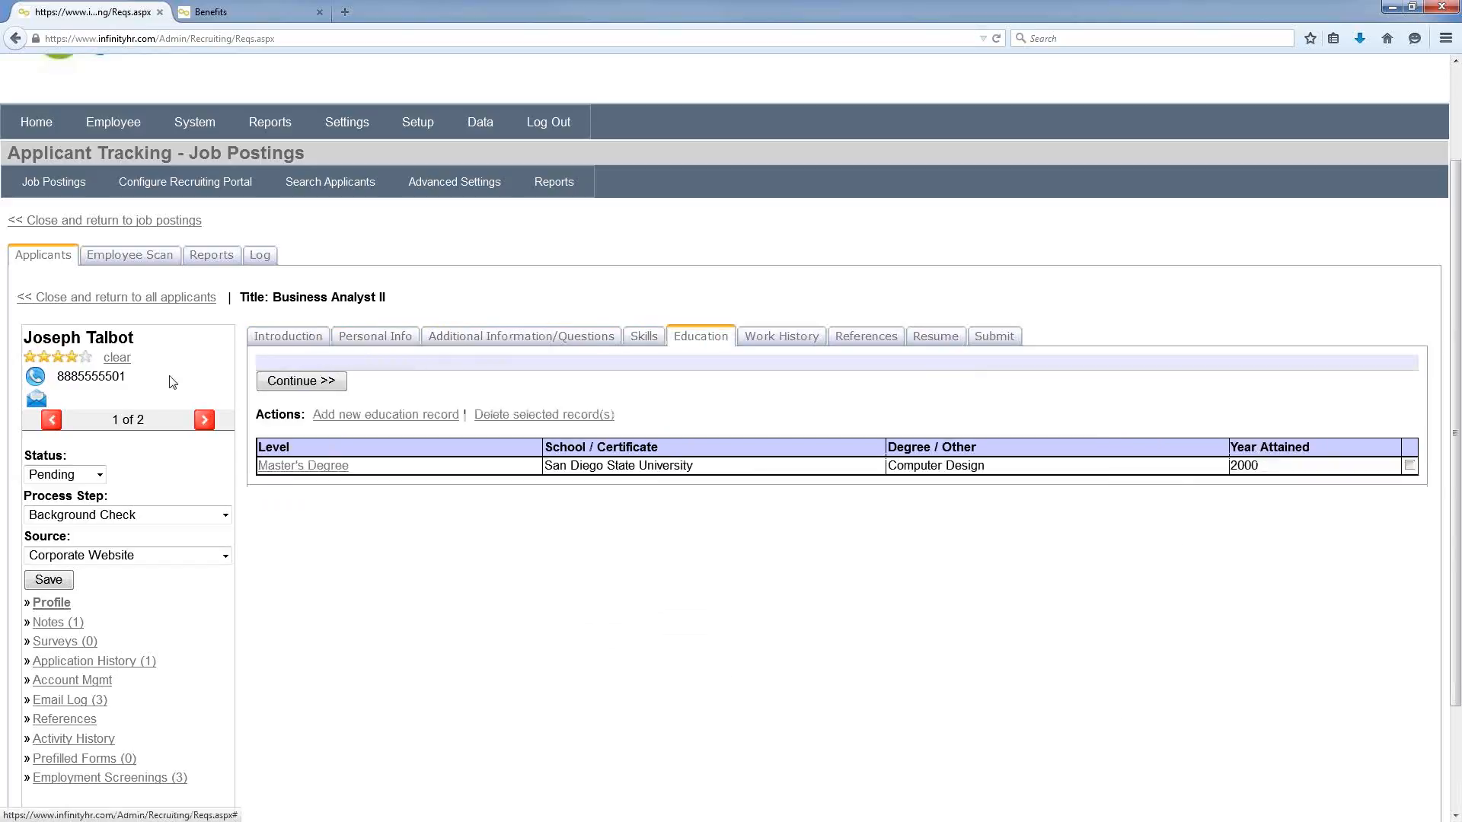
# Step: Give the applicant a four-star rating
pyautogui.click(58, 358)
pyautogui.click(71, 357)
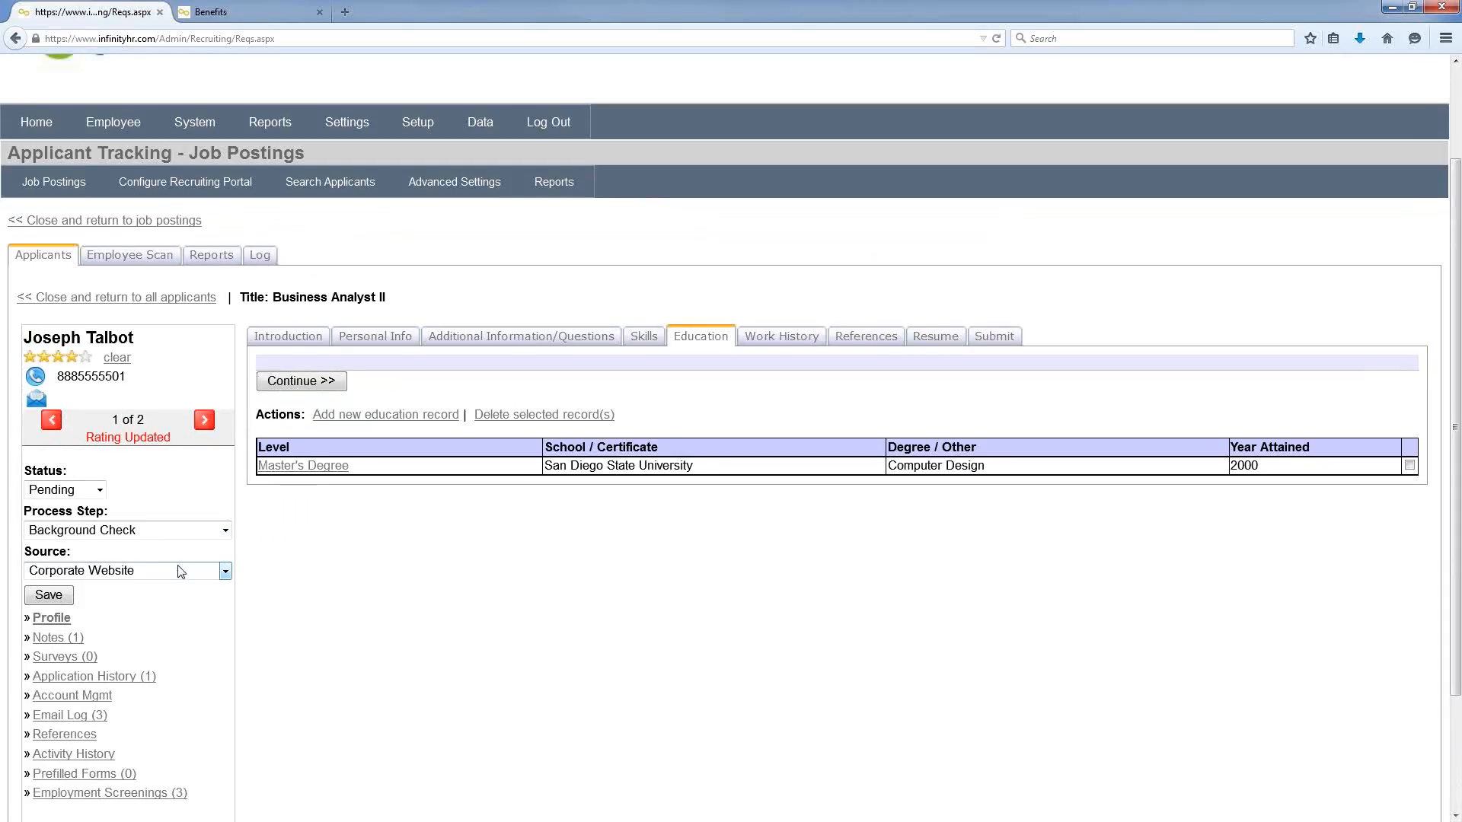
pyautogui.scroll(-1, 204, 644)
pyautogui.scroll(-3, 204, 644)
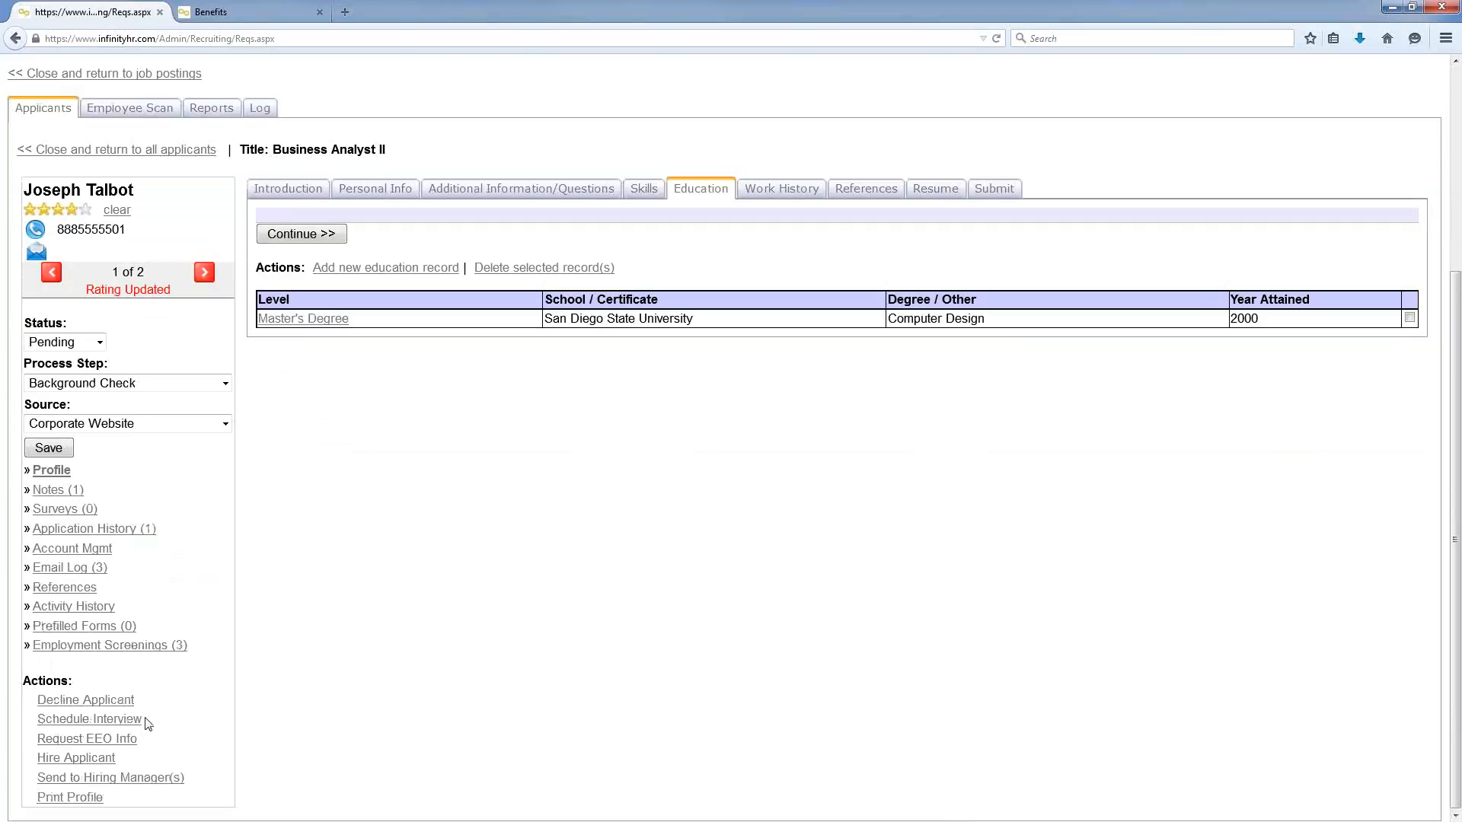
pyautogui.click(164, 653)
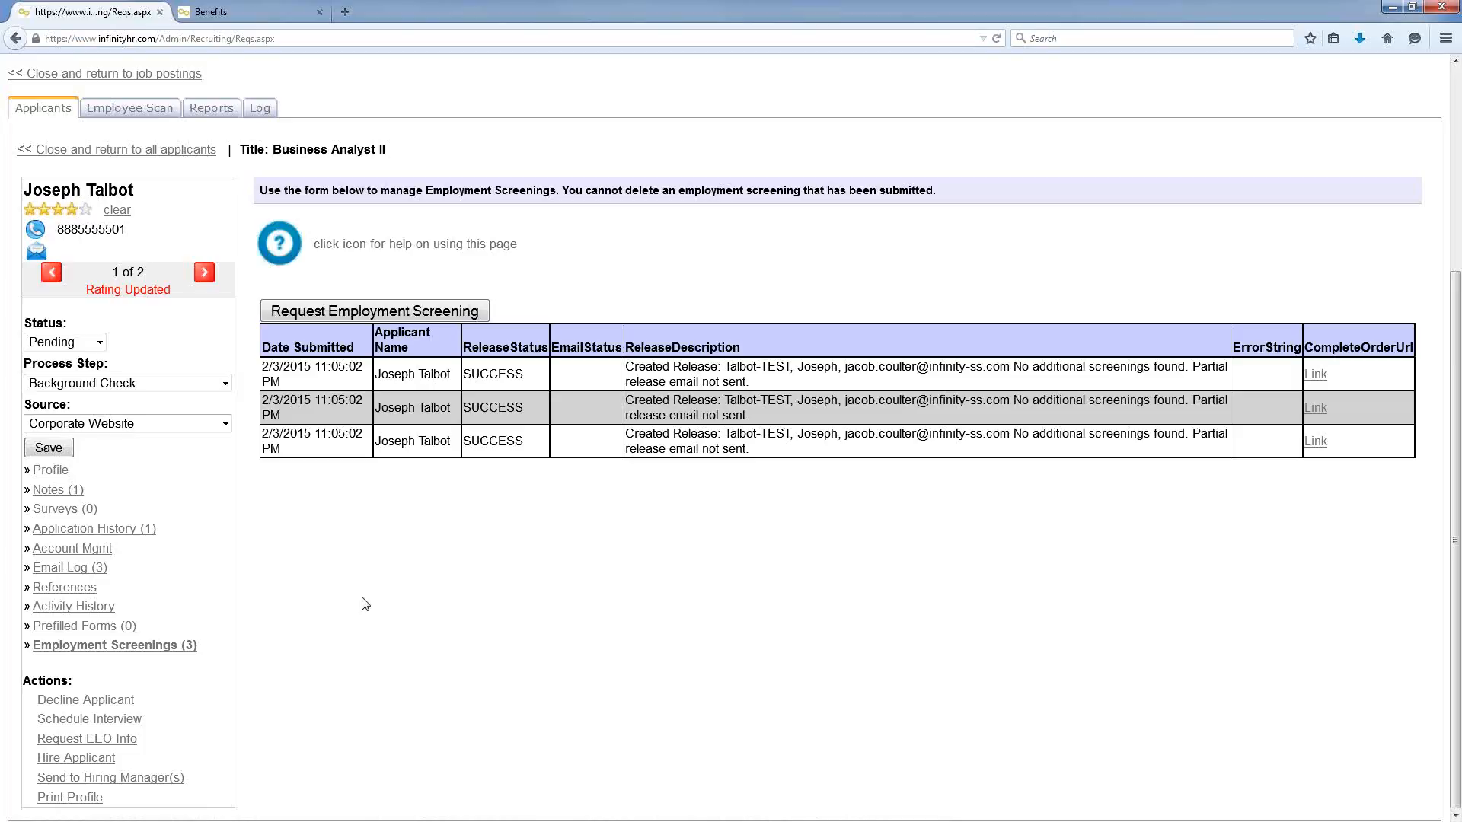
pyautogui.click(457, 313)
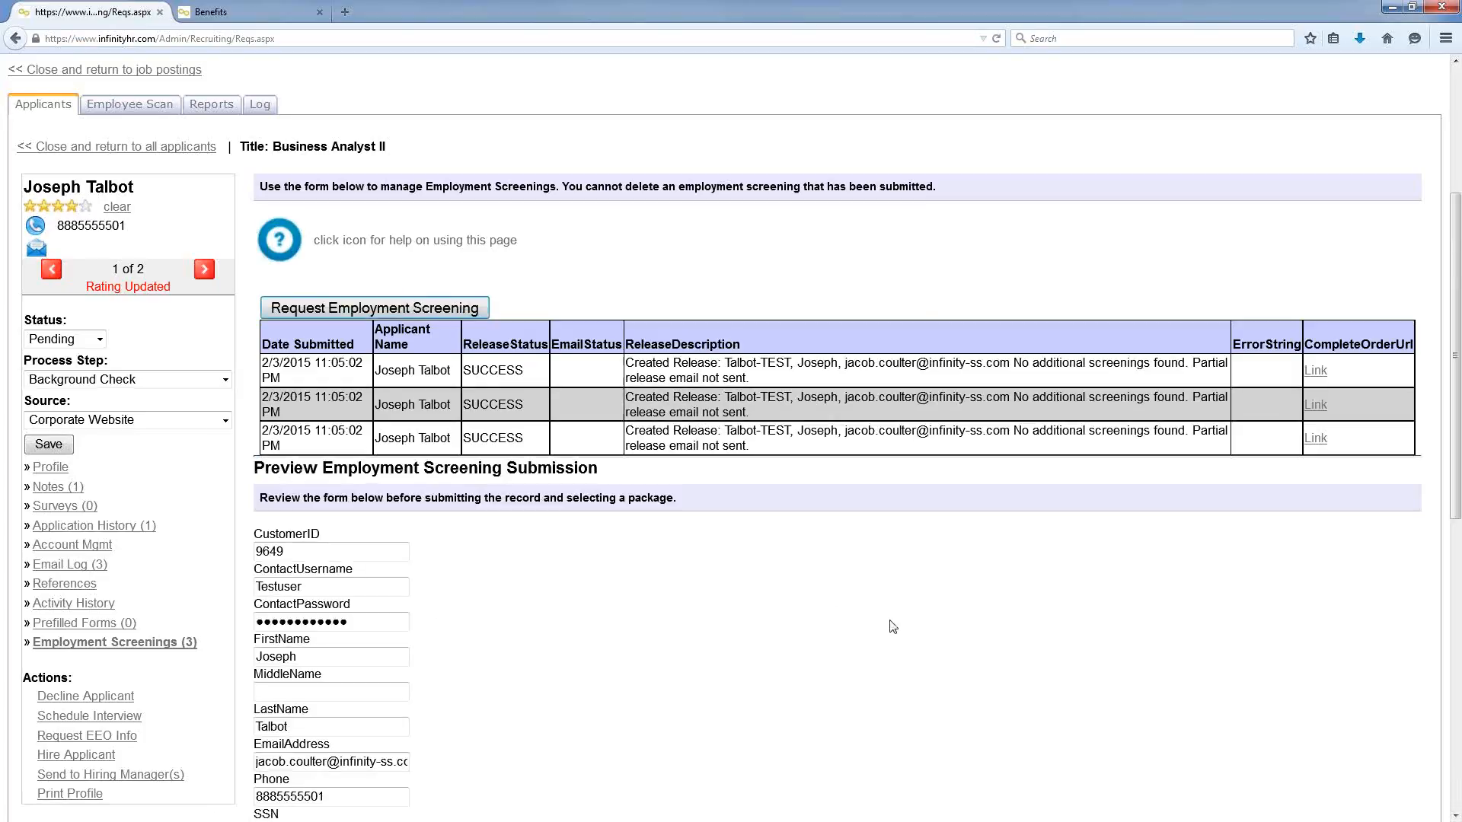
pyautogui.scroll(-3, 892, 625)
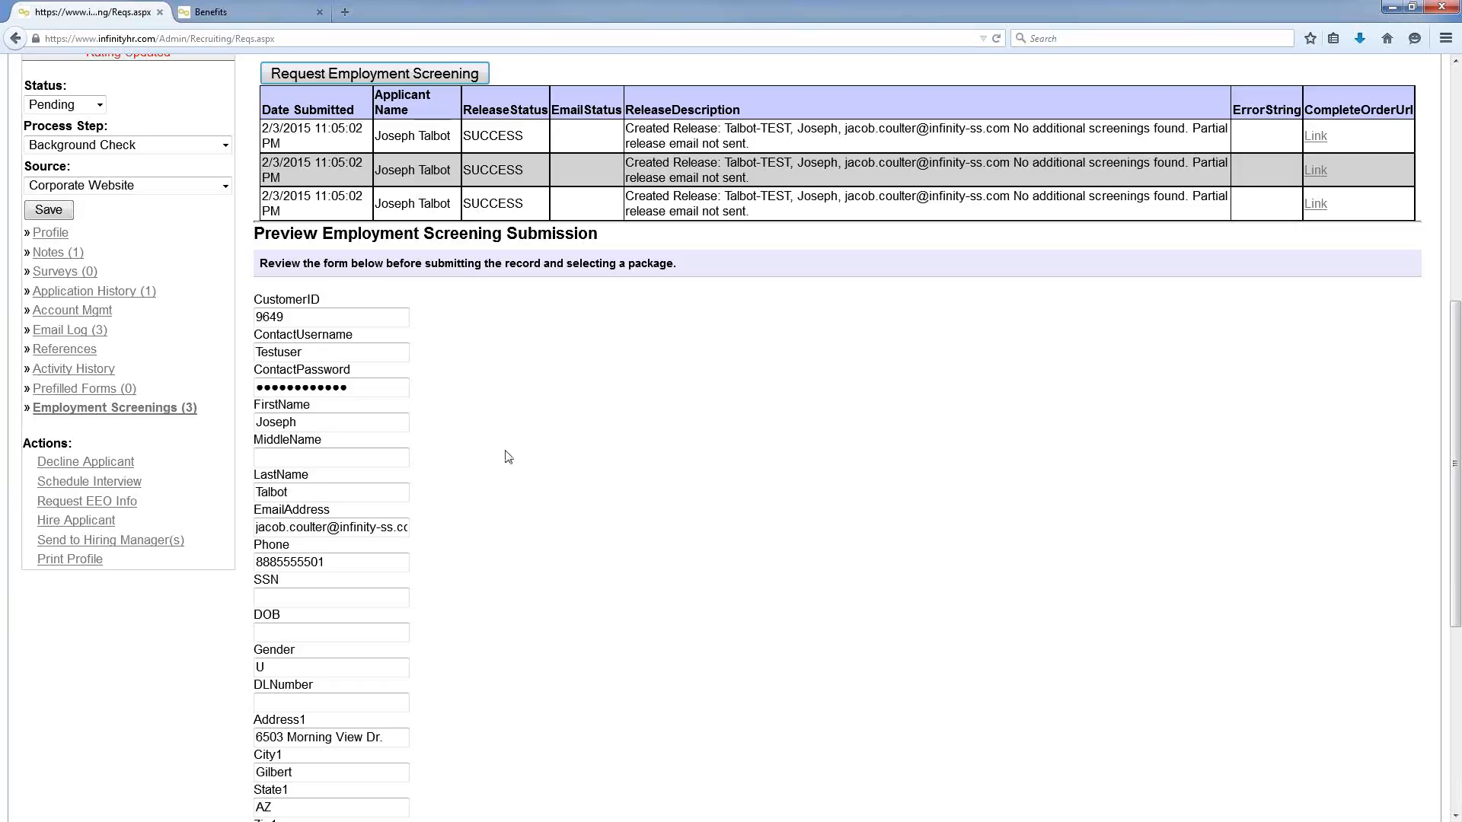
pyautogui.scroll(-4, 508, 466)
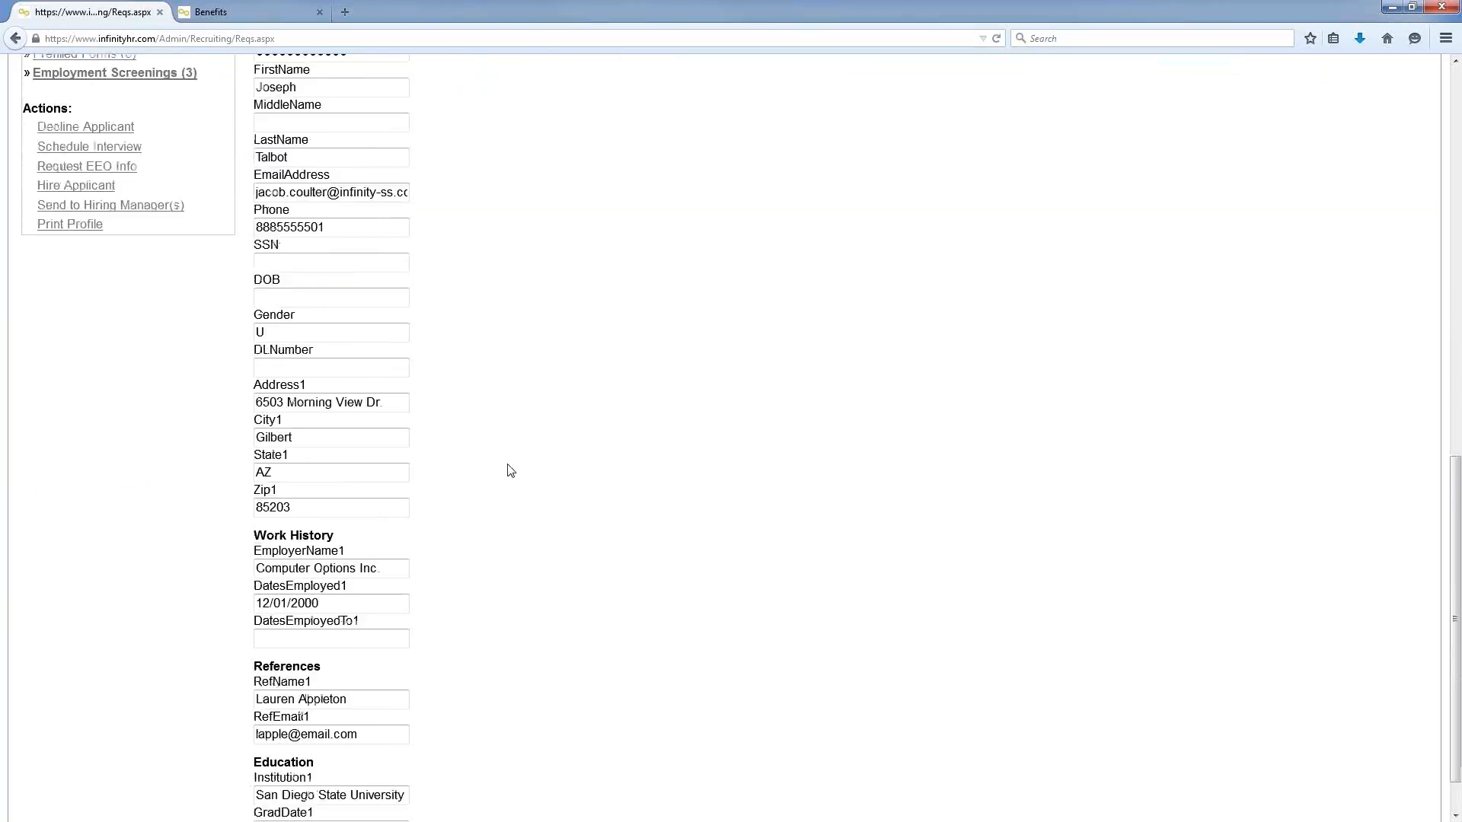
pyautogui.scroll(-2, 510, 471)
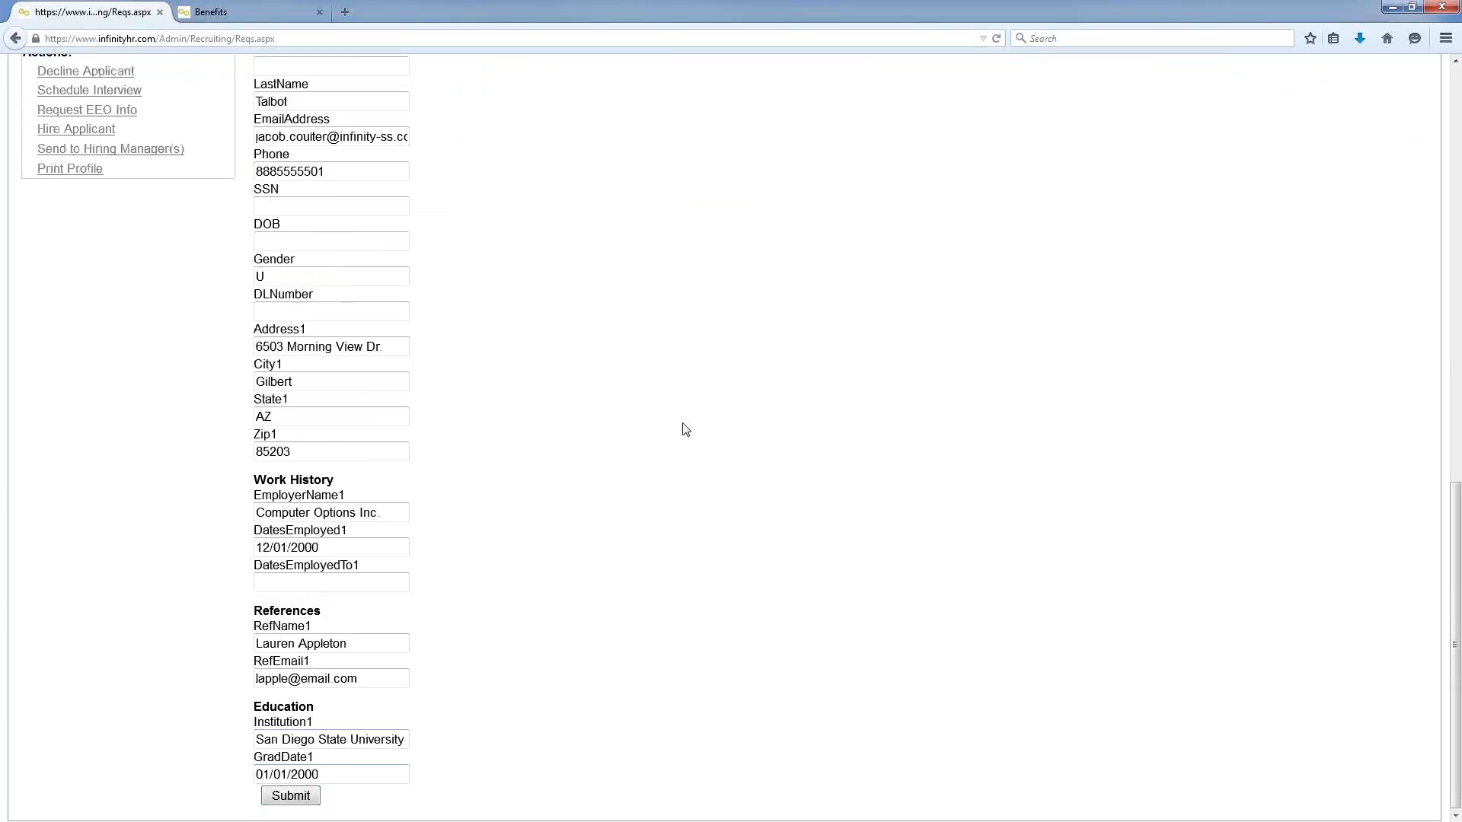
pyautogui.scroll(2, 685, 431)
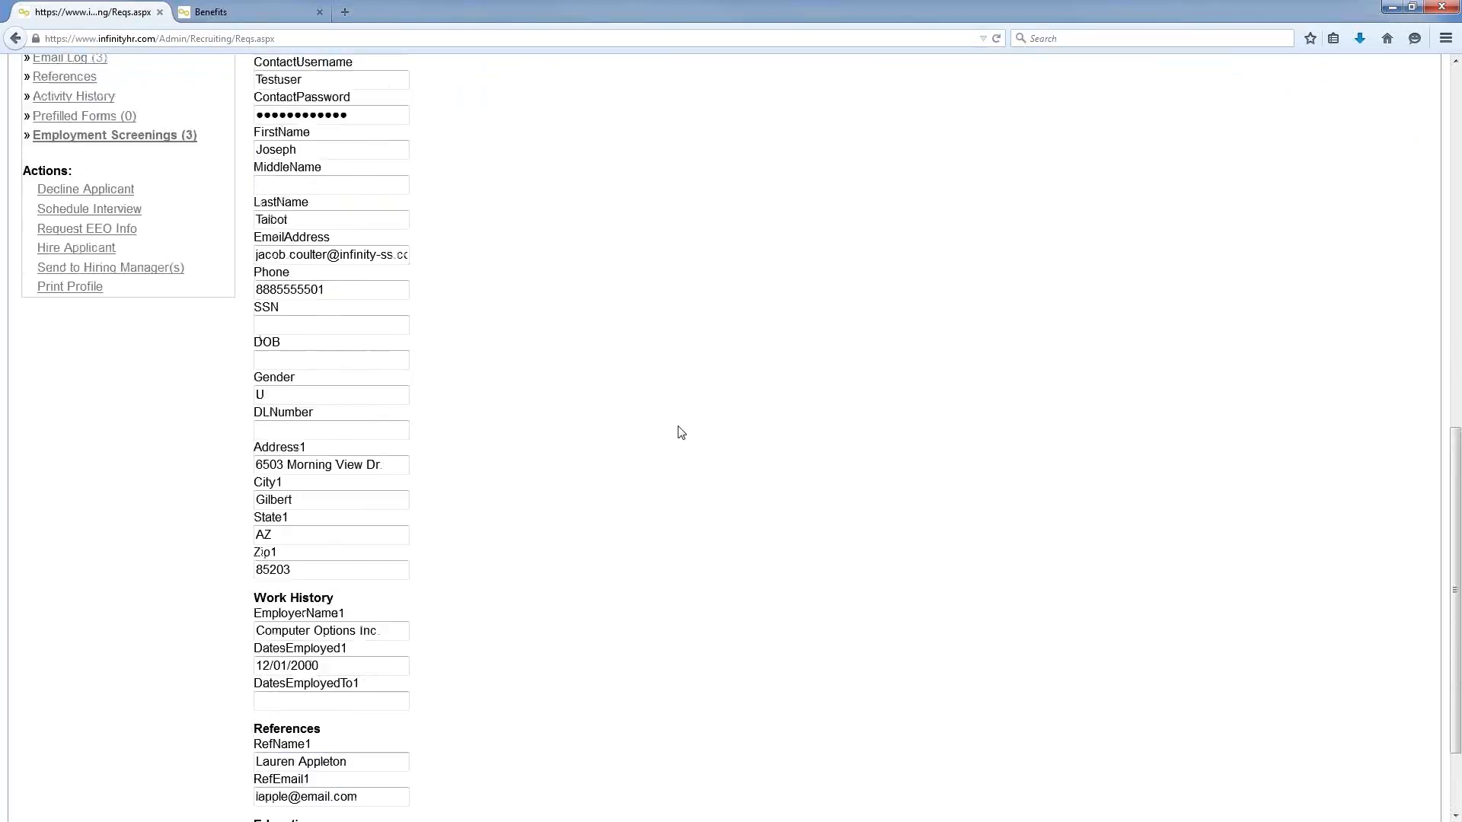
pyautogui.scroll(4, 789, 455)
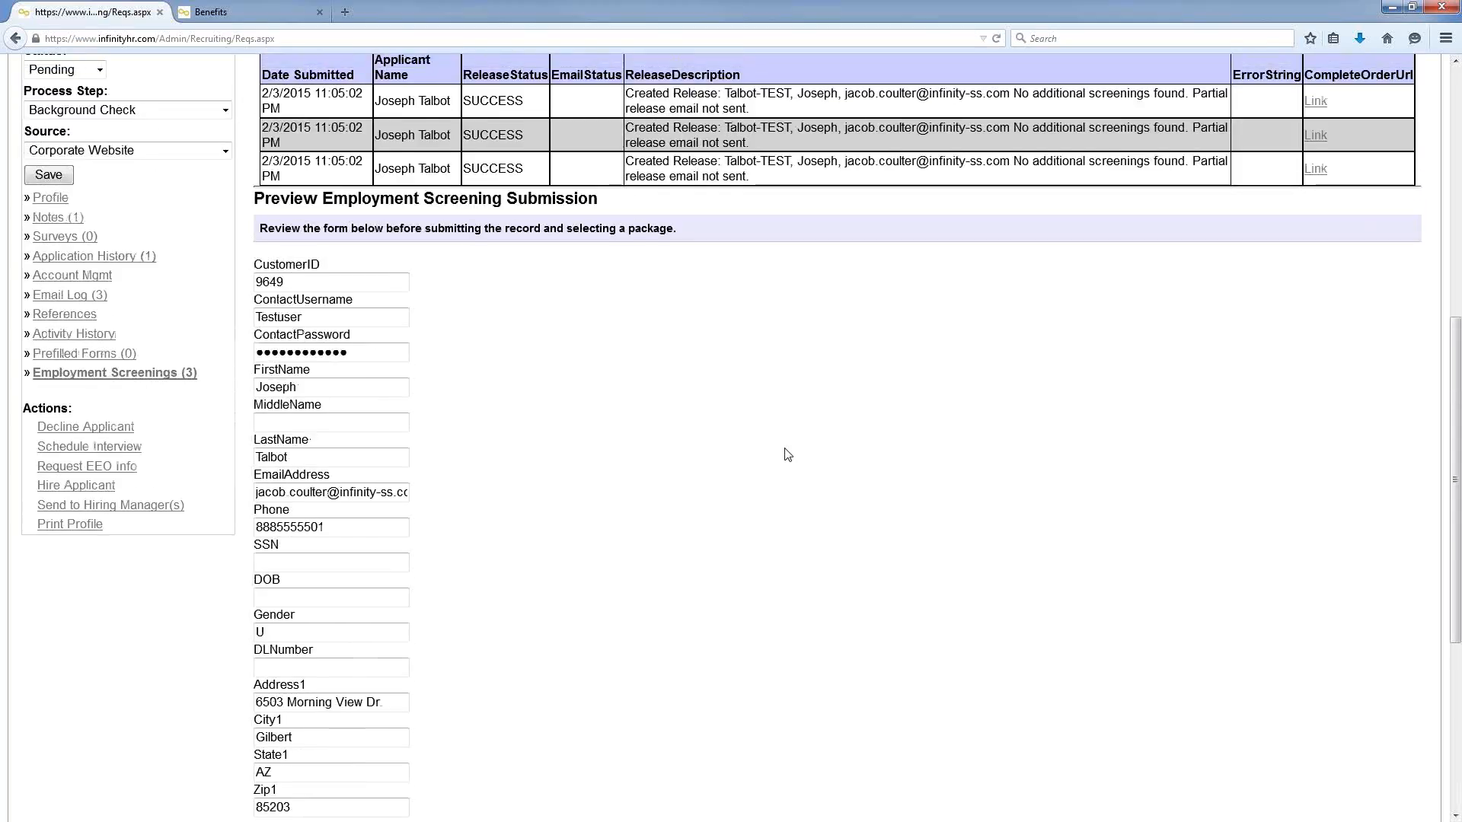
pyautogui.scroll(2, 783, 449)
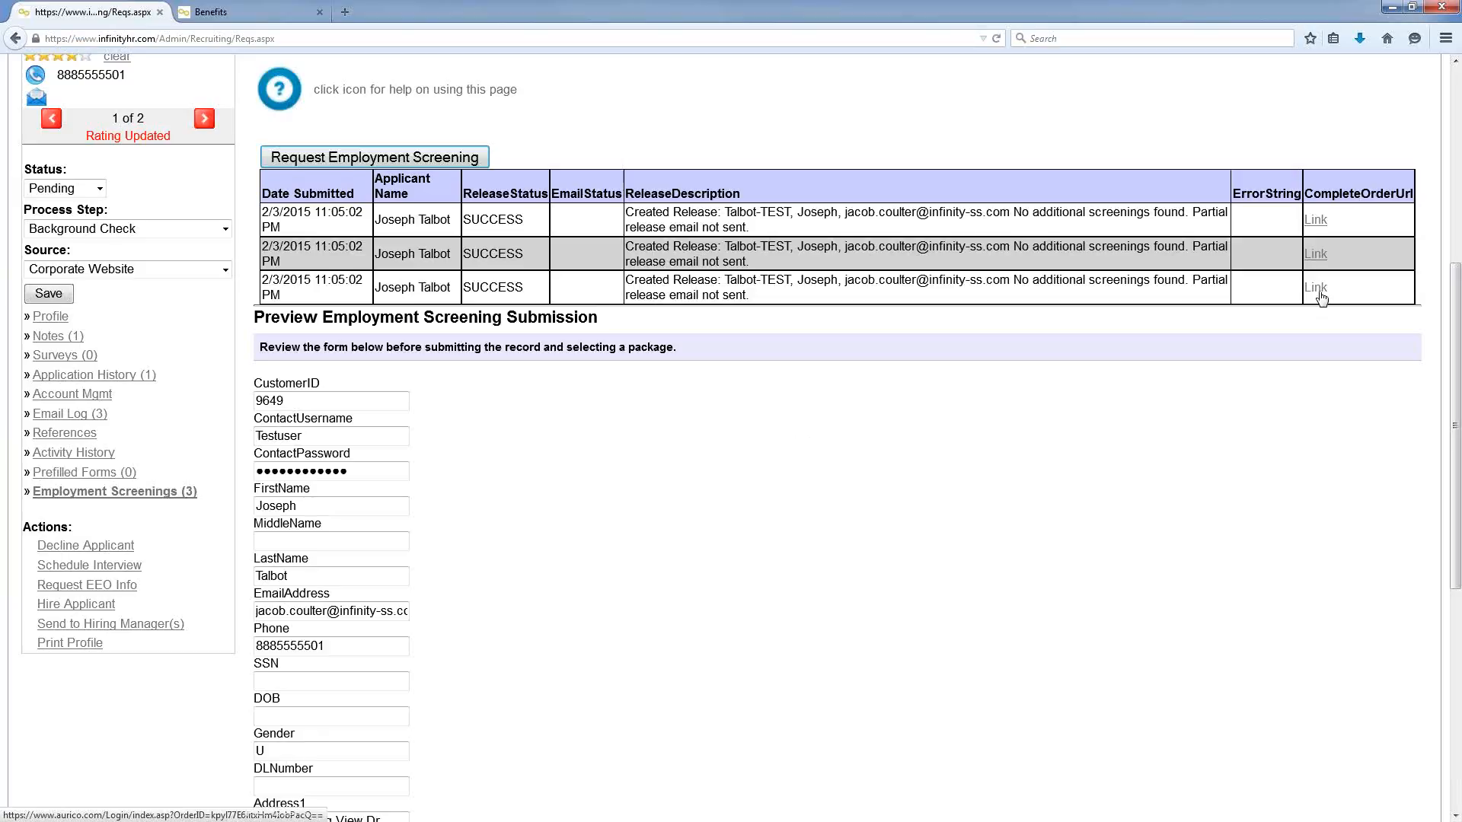
pyautogui.scroll(5, 721, 574)
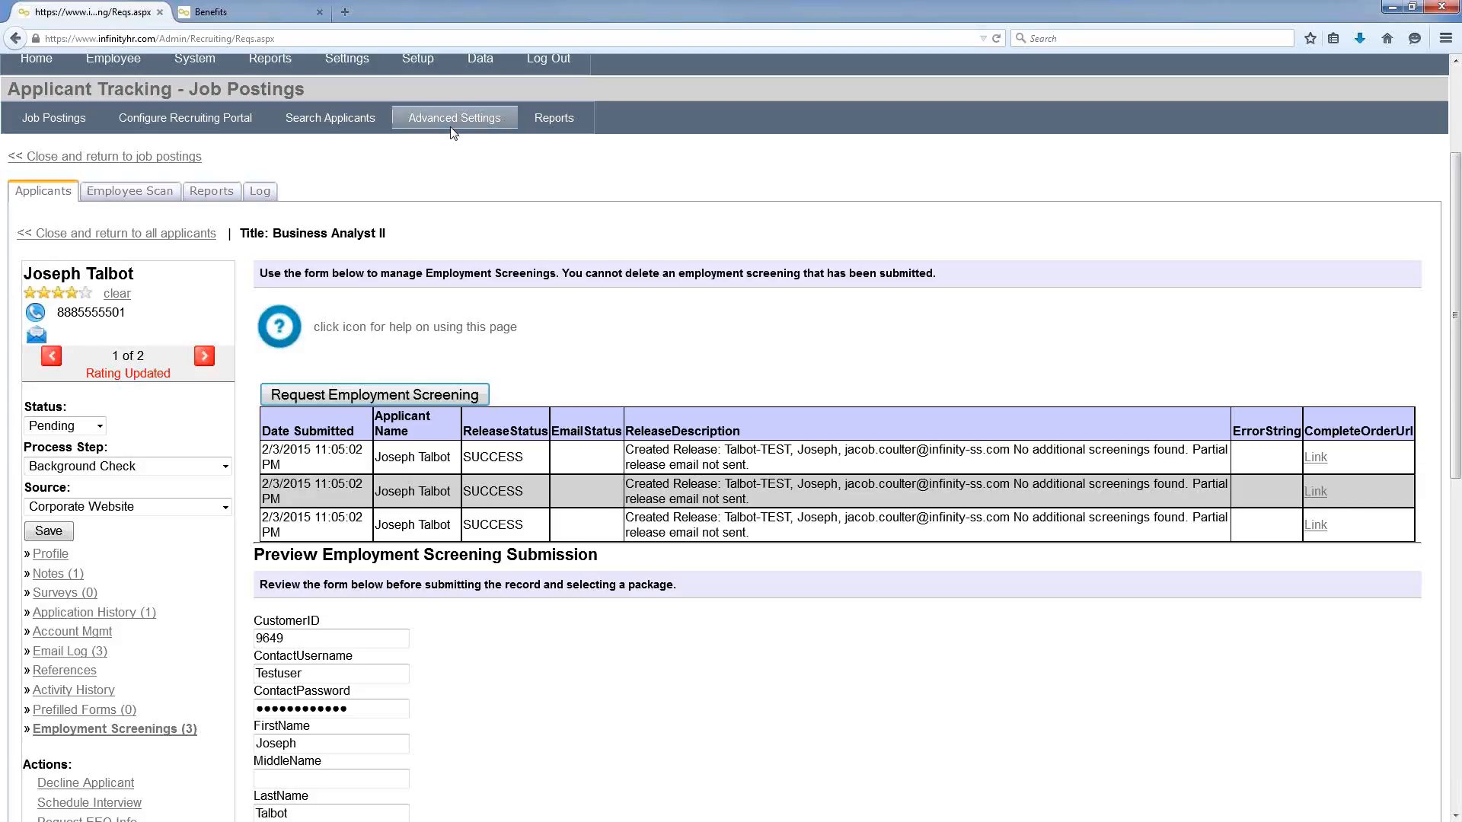
# Step: Show the Applicant Tracking Reports page covering 09/30/2014–06/30/2015
pyautogui.click(564, 118)
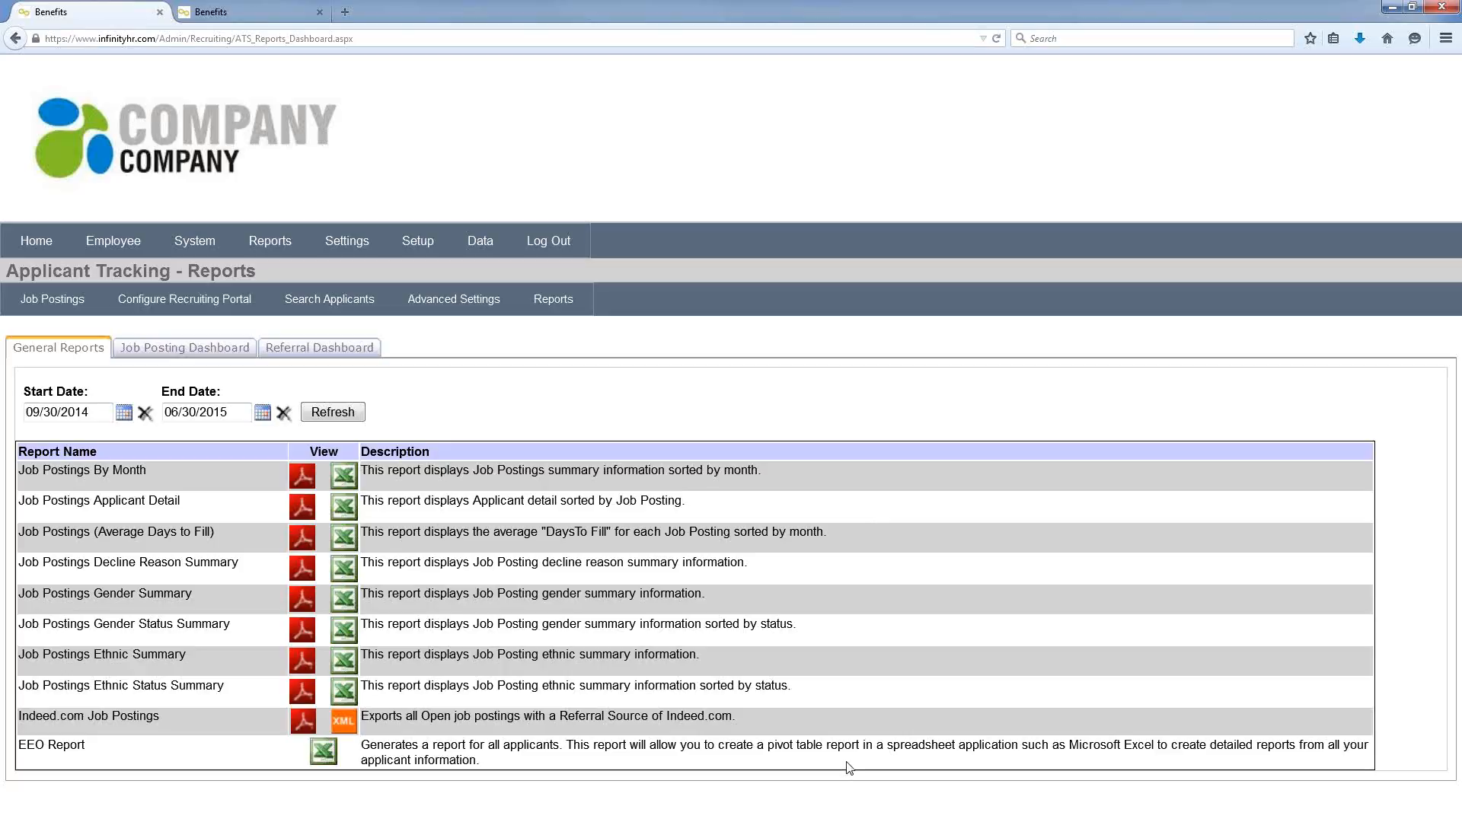
# Step: Open Benefit Management to list the seven benefit packages from 2009 to 2015
pyautogui.moveTo(365, 244)
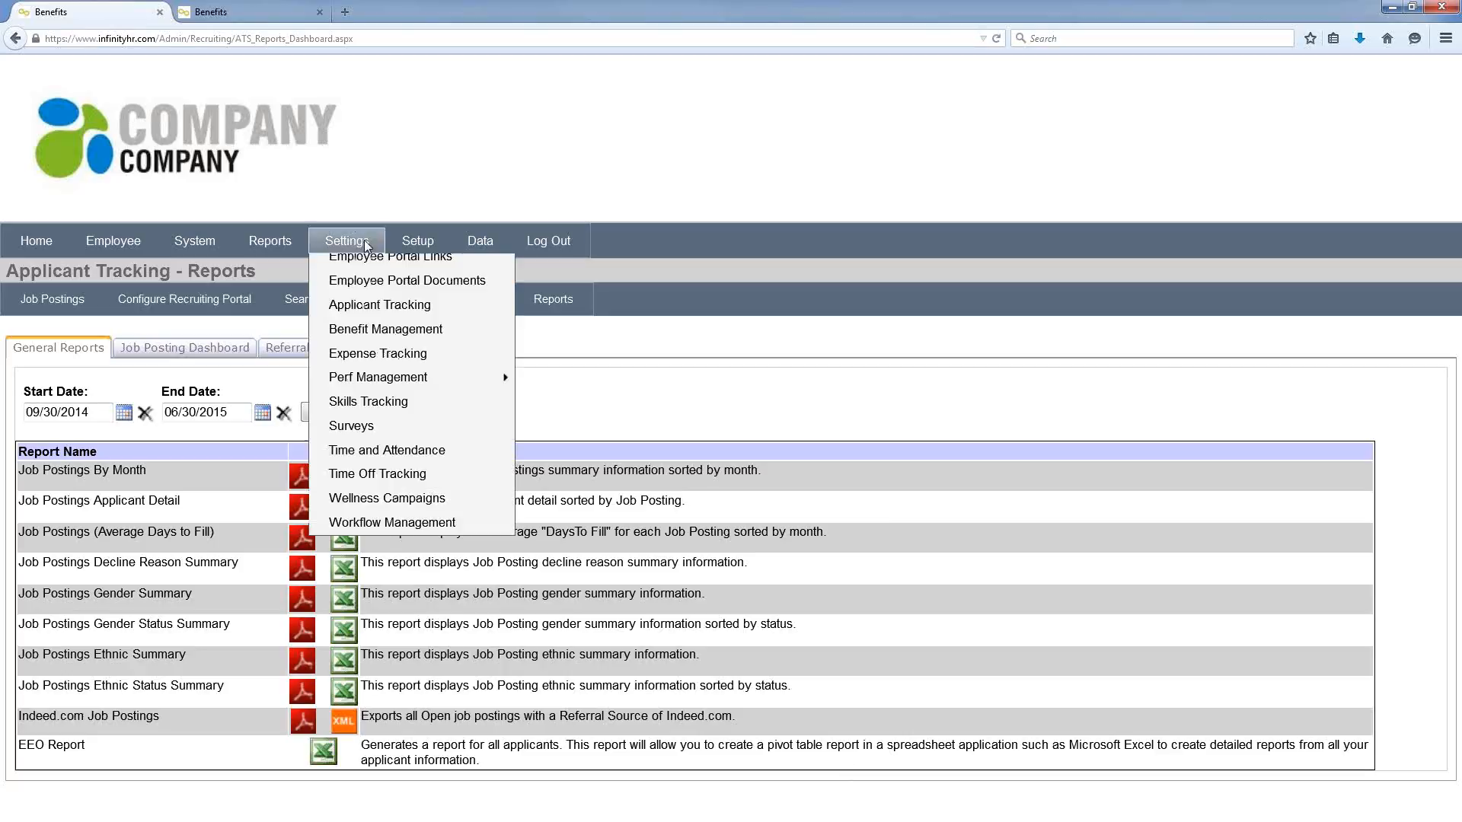
pyautogui.click(373, 339)
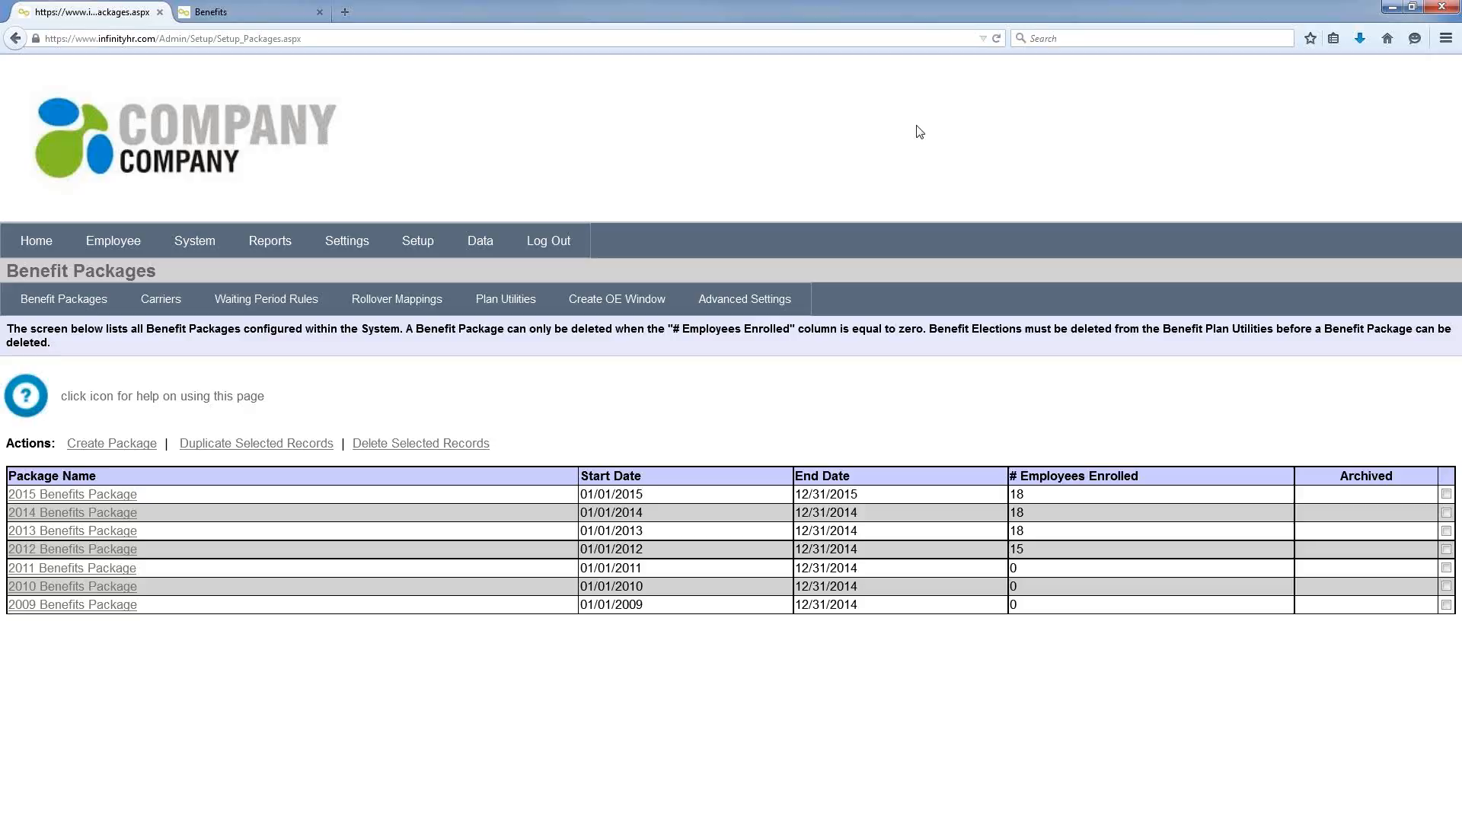
pyautogui.moveTo(335, 251)
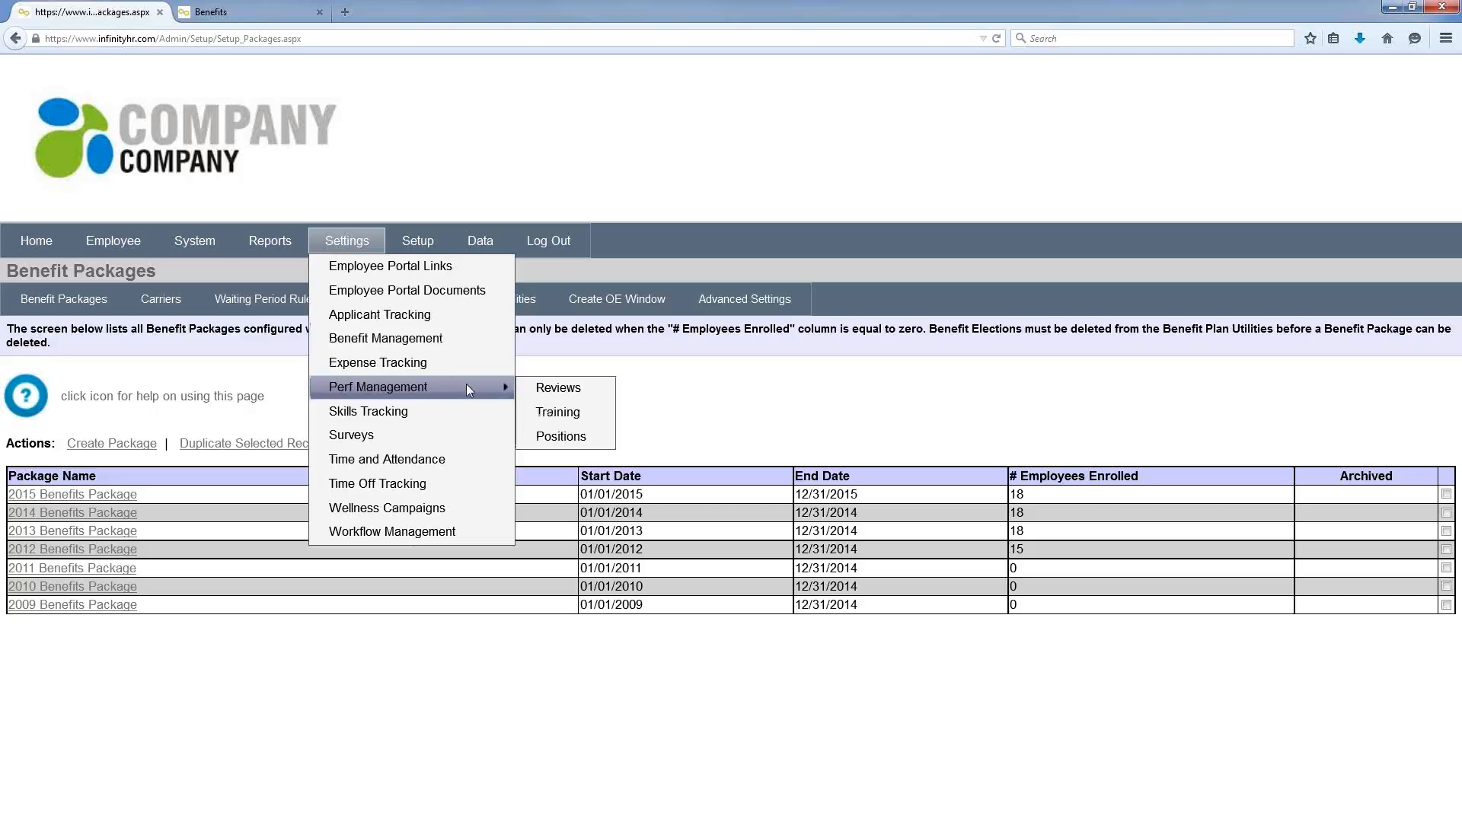
# Step: Open the Six Sigma White Belt training item's Renewal Workflows in the training catalog
pyautogui.click(556, 412)
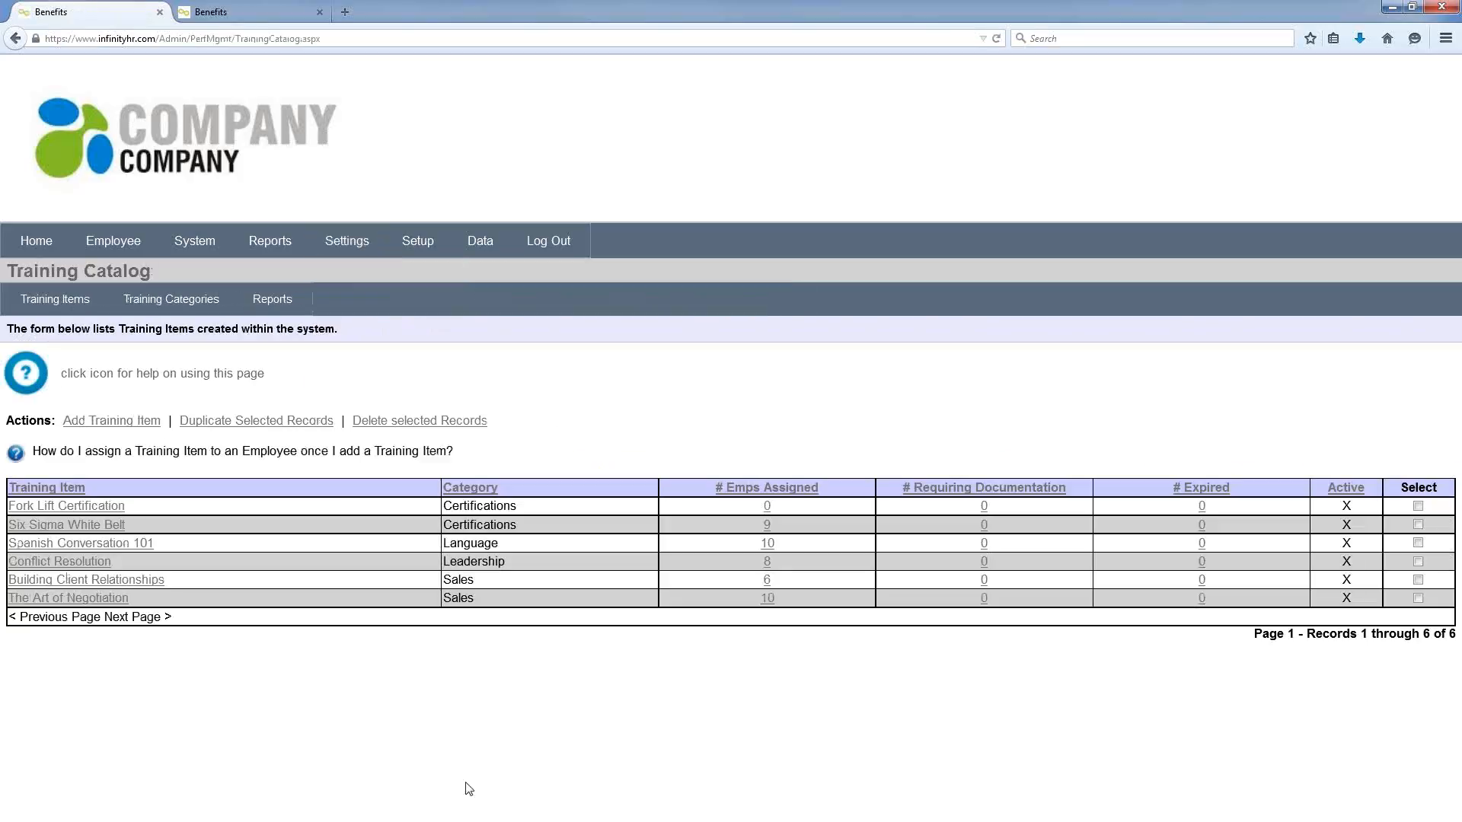
pyautogui.click(106, 526)
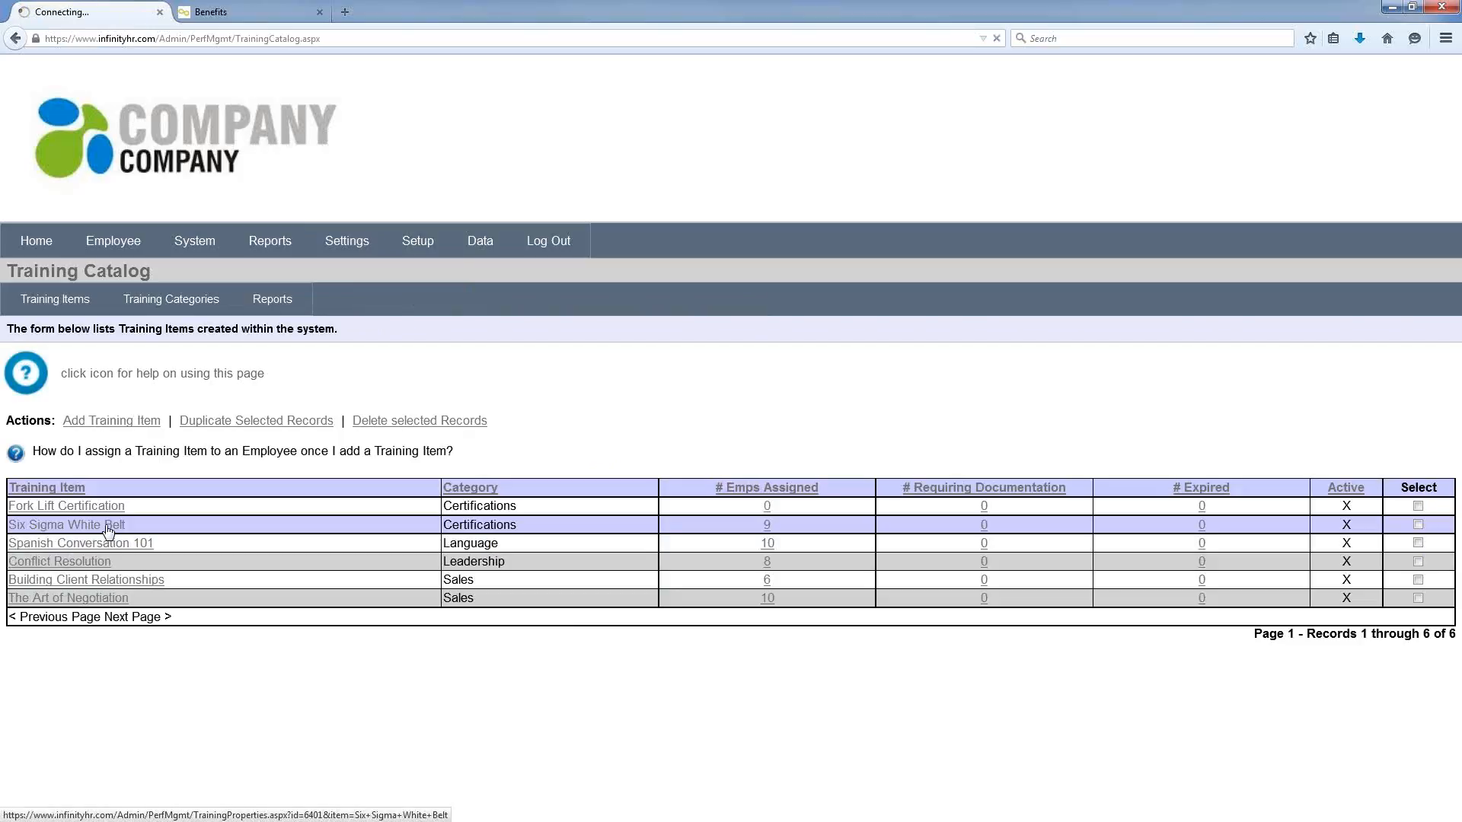
pyautogui.scroll(-3, 584, 509)
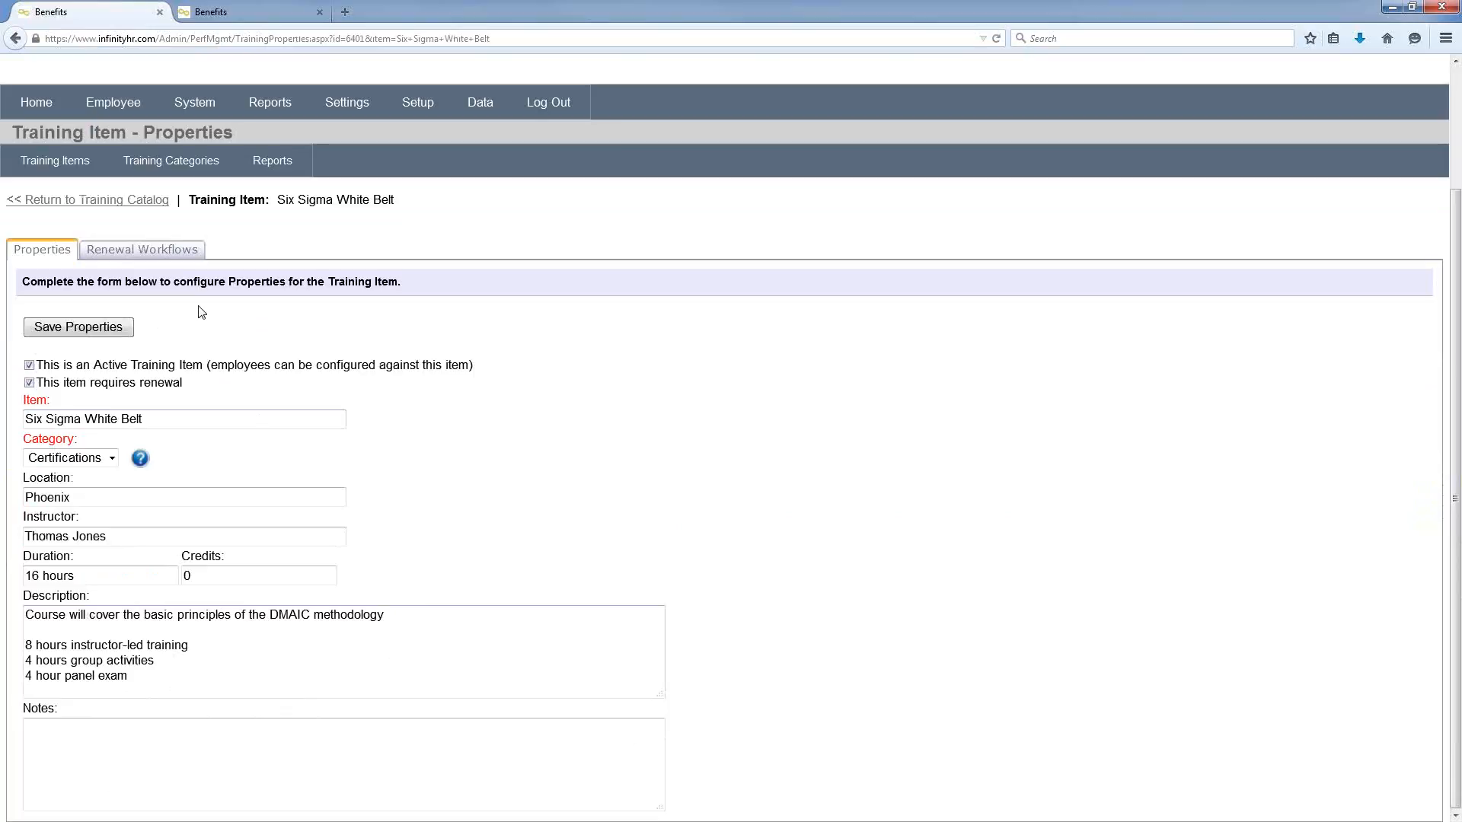
pyautogui.click(155, 260)
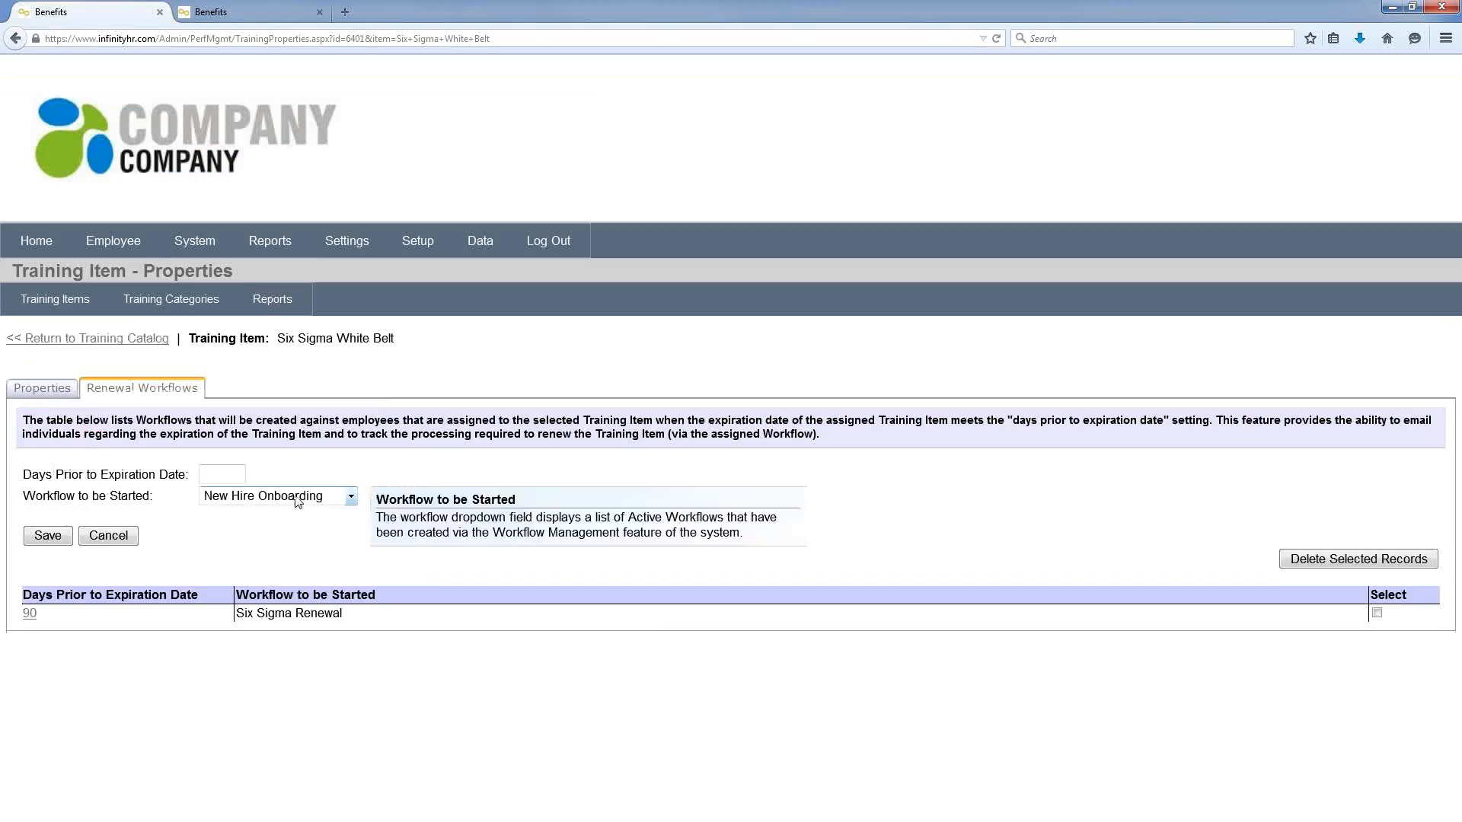
# Step: Start the Six Sigma Renewal workflow 90 days before expiration
pyautogui.write('90')
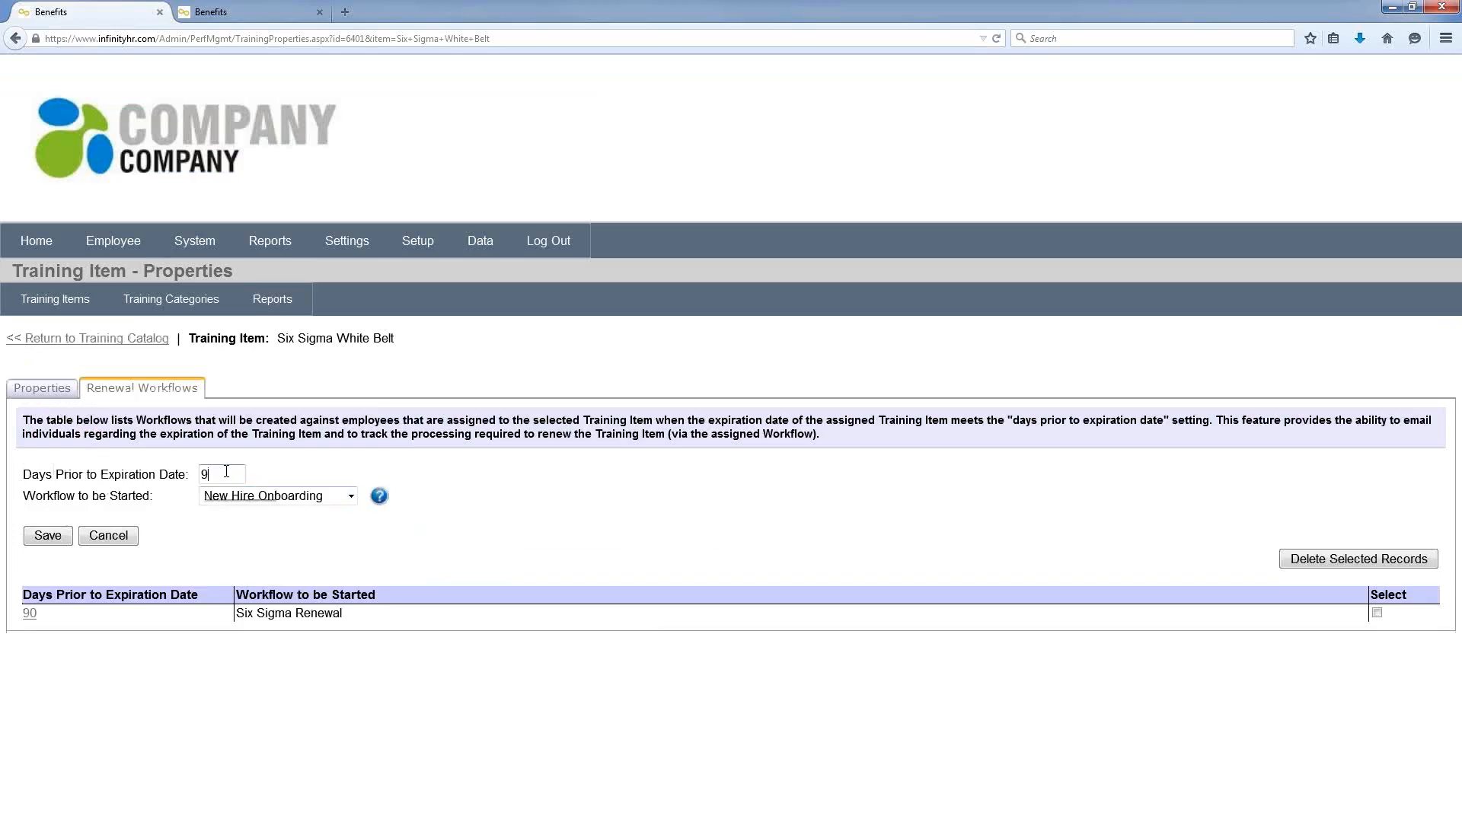
pyautogui.click(315, 468)
pyautogui.click(347, 499)
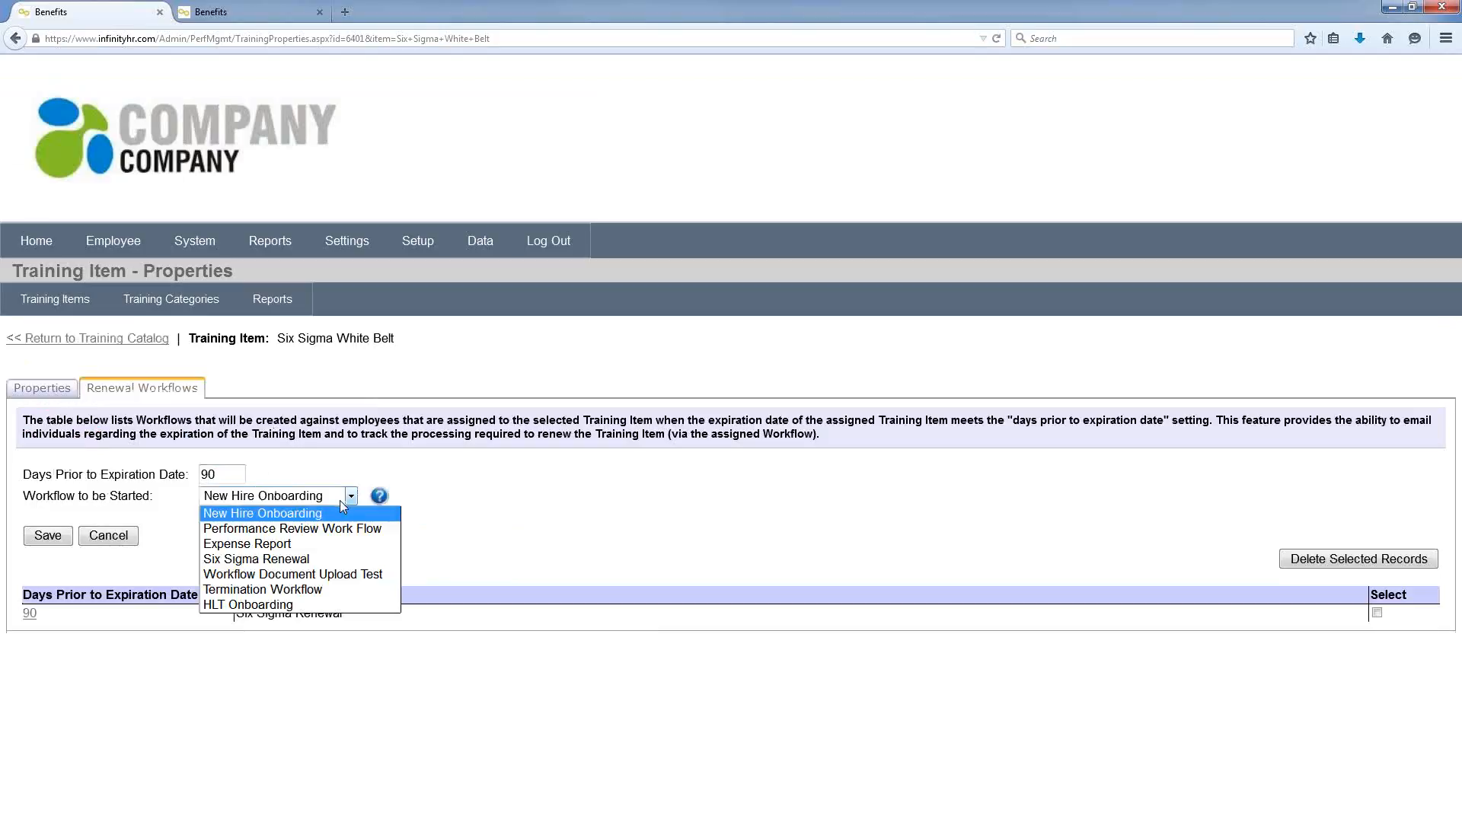
pyautogui.click(320, 560)
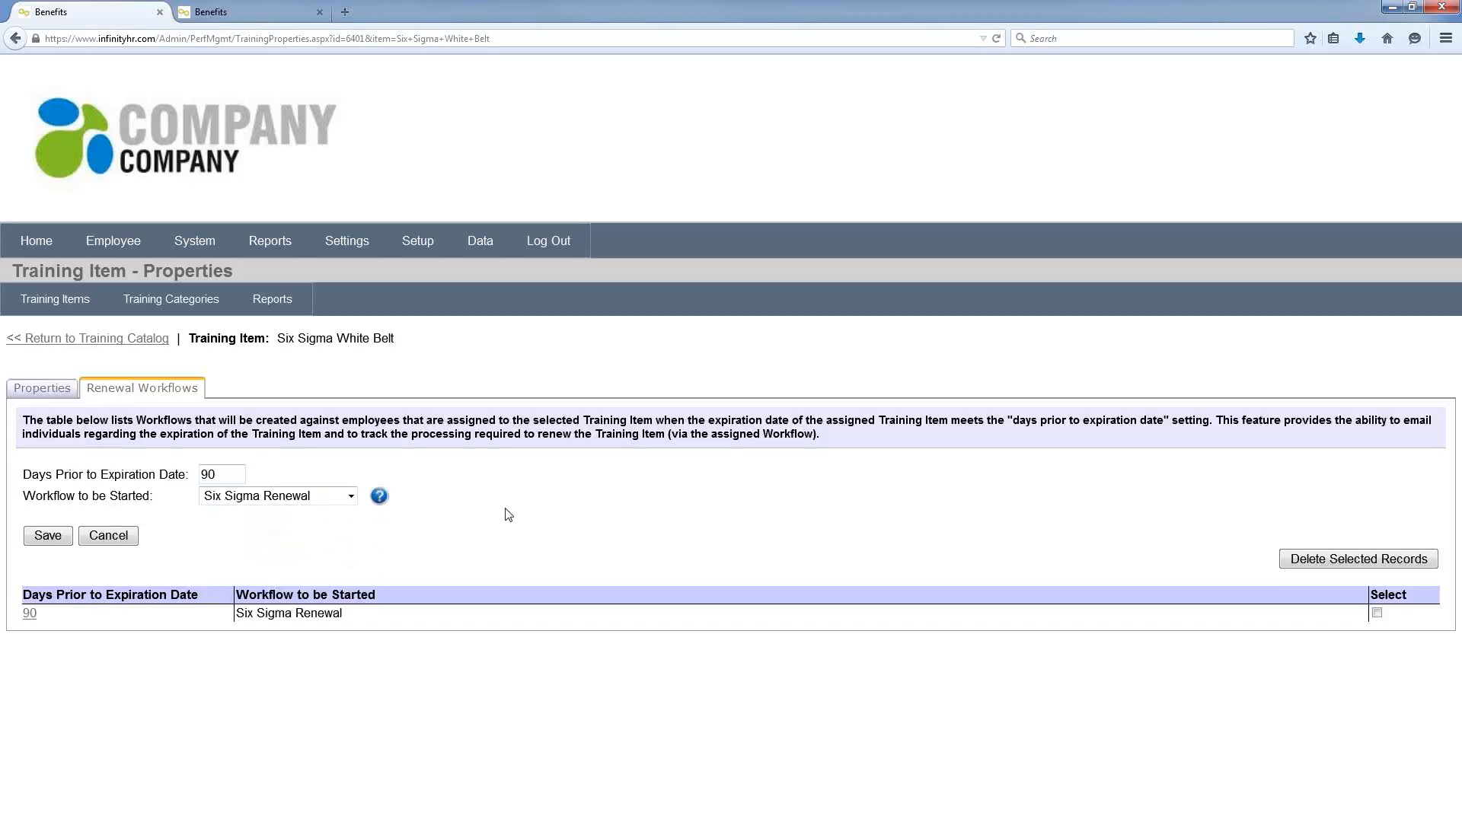
pyautogui.click(350, 242)
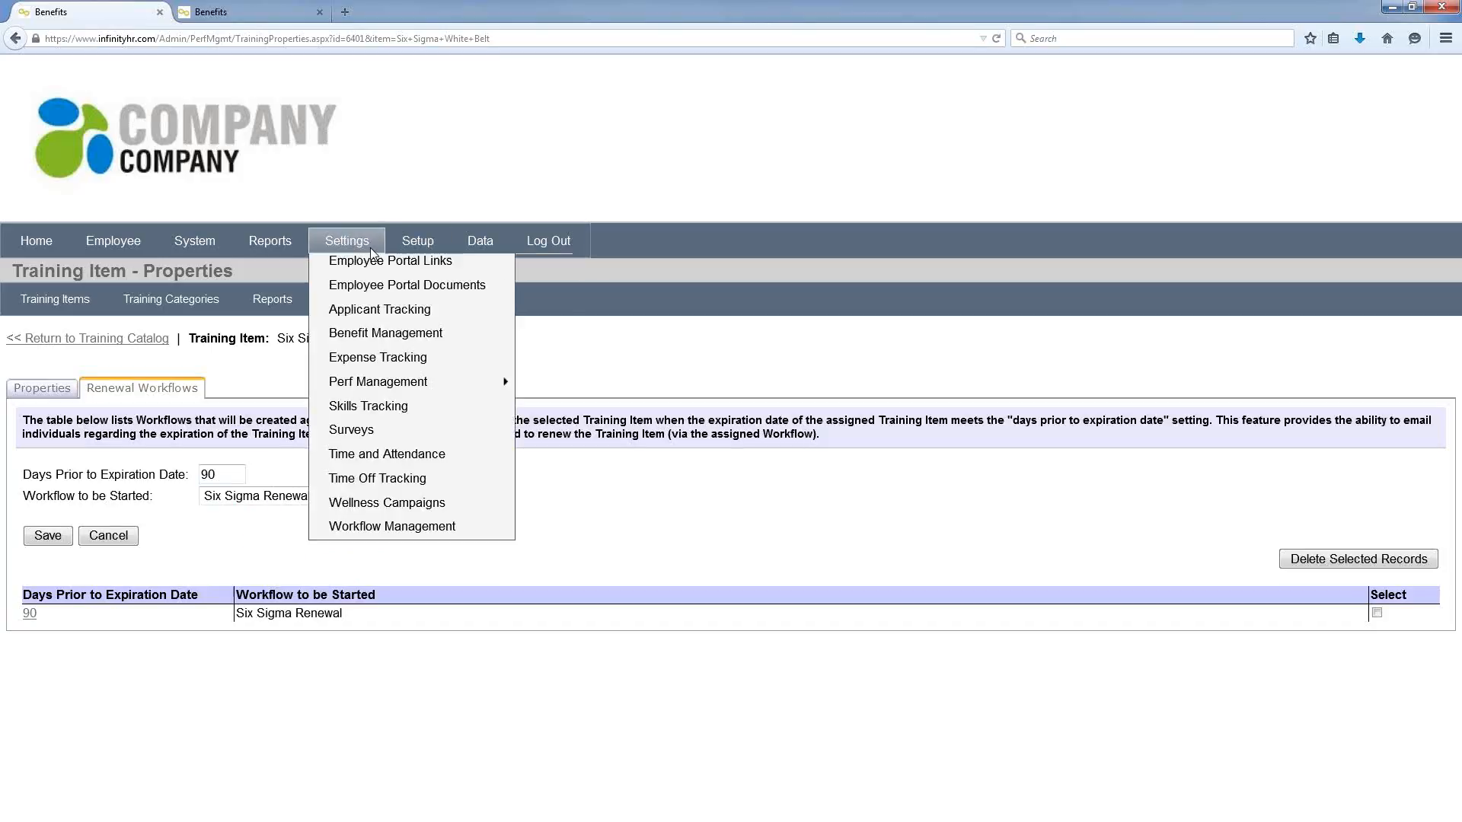
pyautogui.moveTo(424, 389)
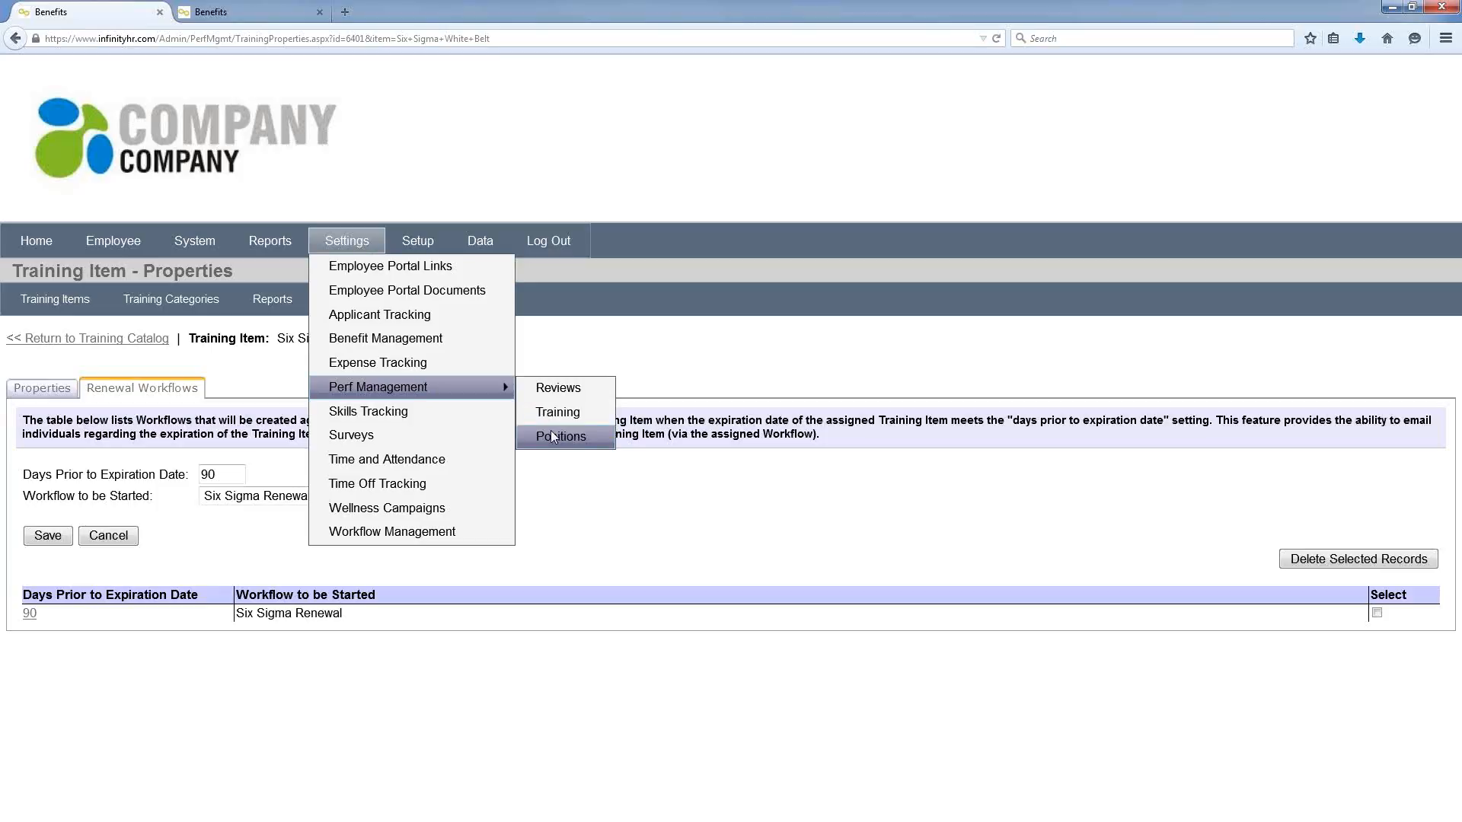
# Step: Open the Performance Review form's properties from the Review Forms list
pyautogui.click(554, 388)
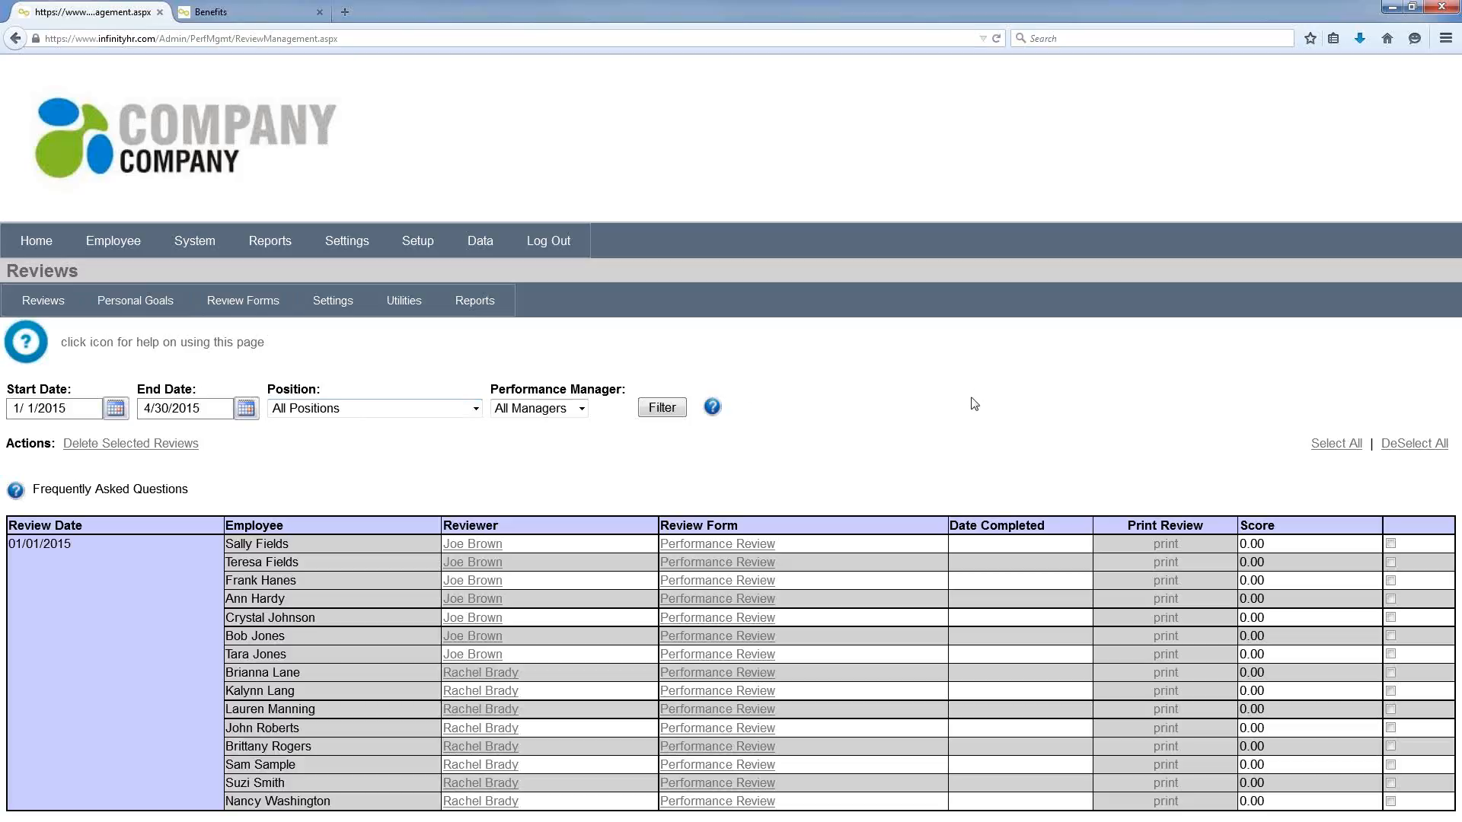
pyautogui.click(243, 300)
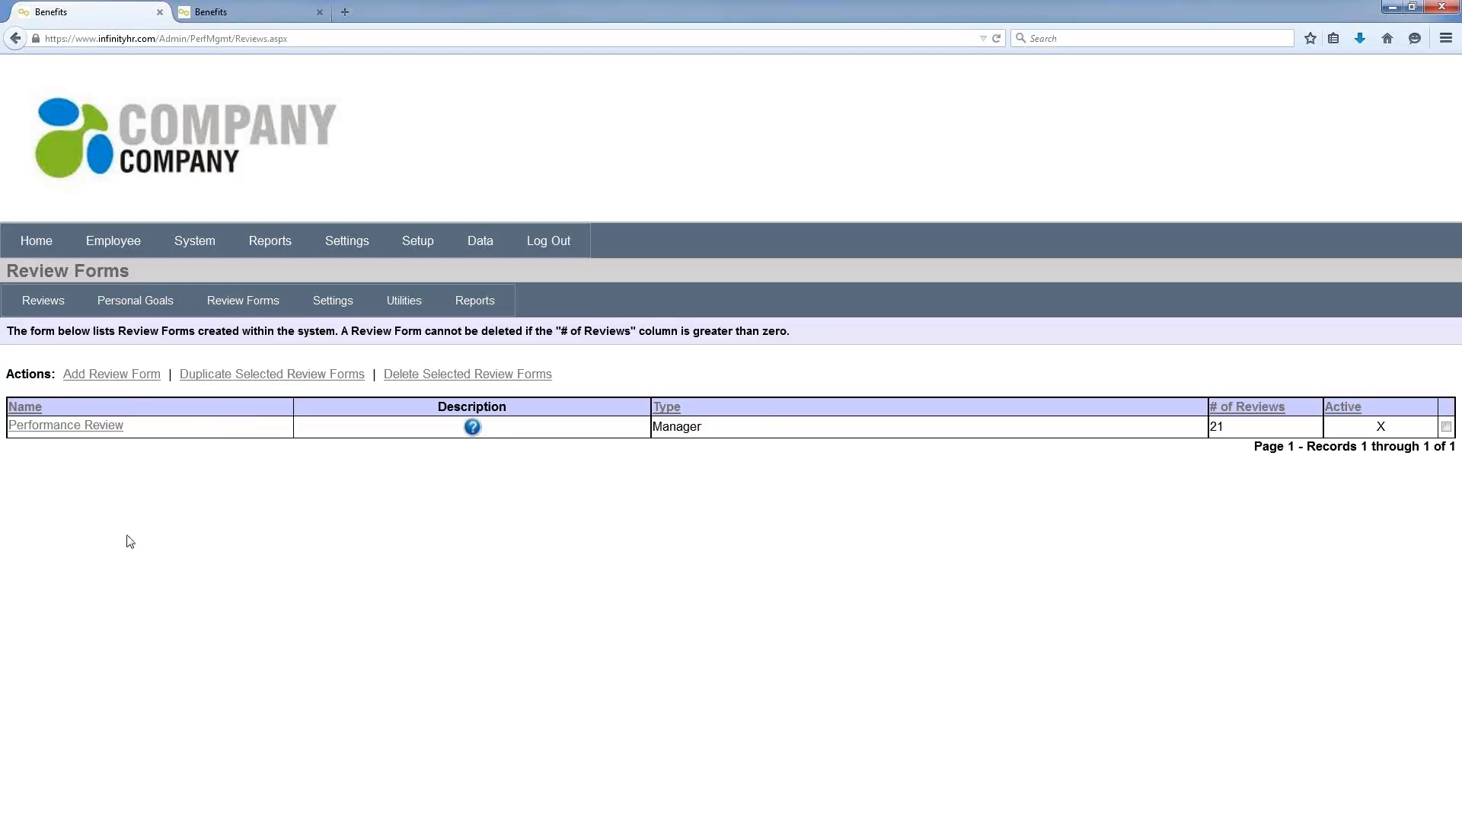
pyautogui.click(80, 430)
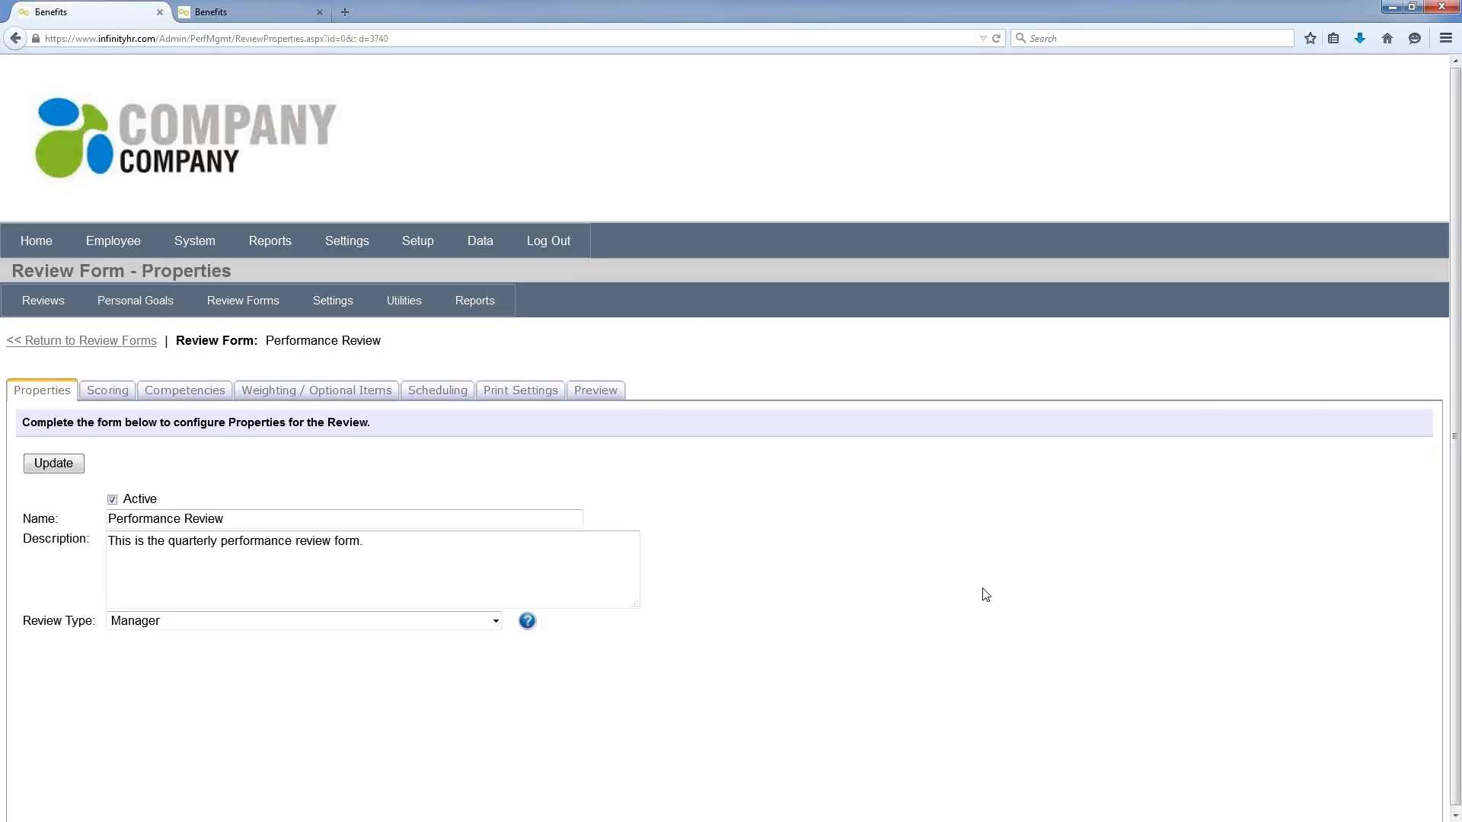
# Step: Browse the review form's scoring options, competency categories and their competencies
pyautogui.click(120, 396)
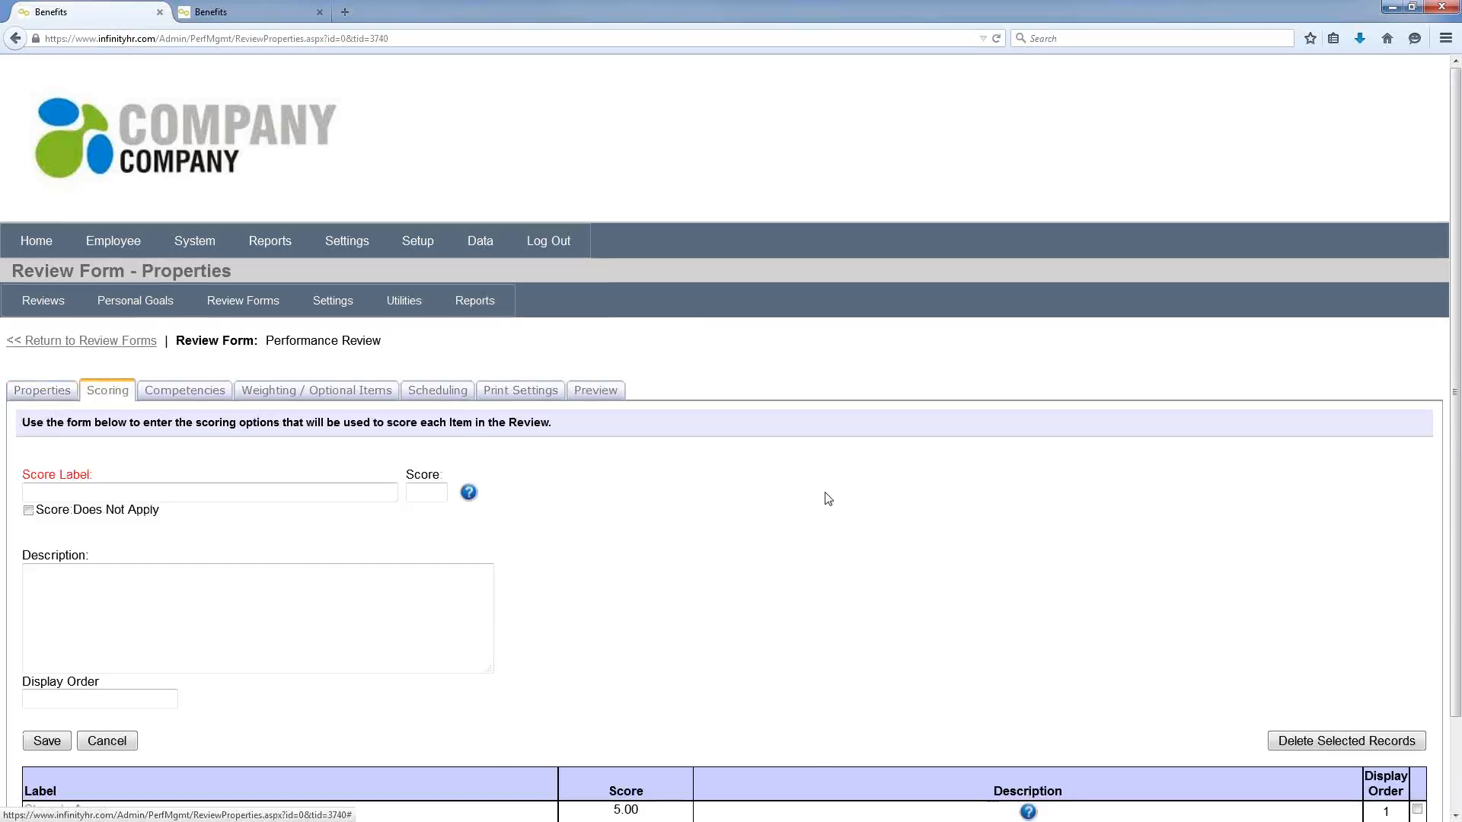
pyautogui.scroll(-3, 828, 498)
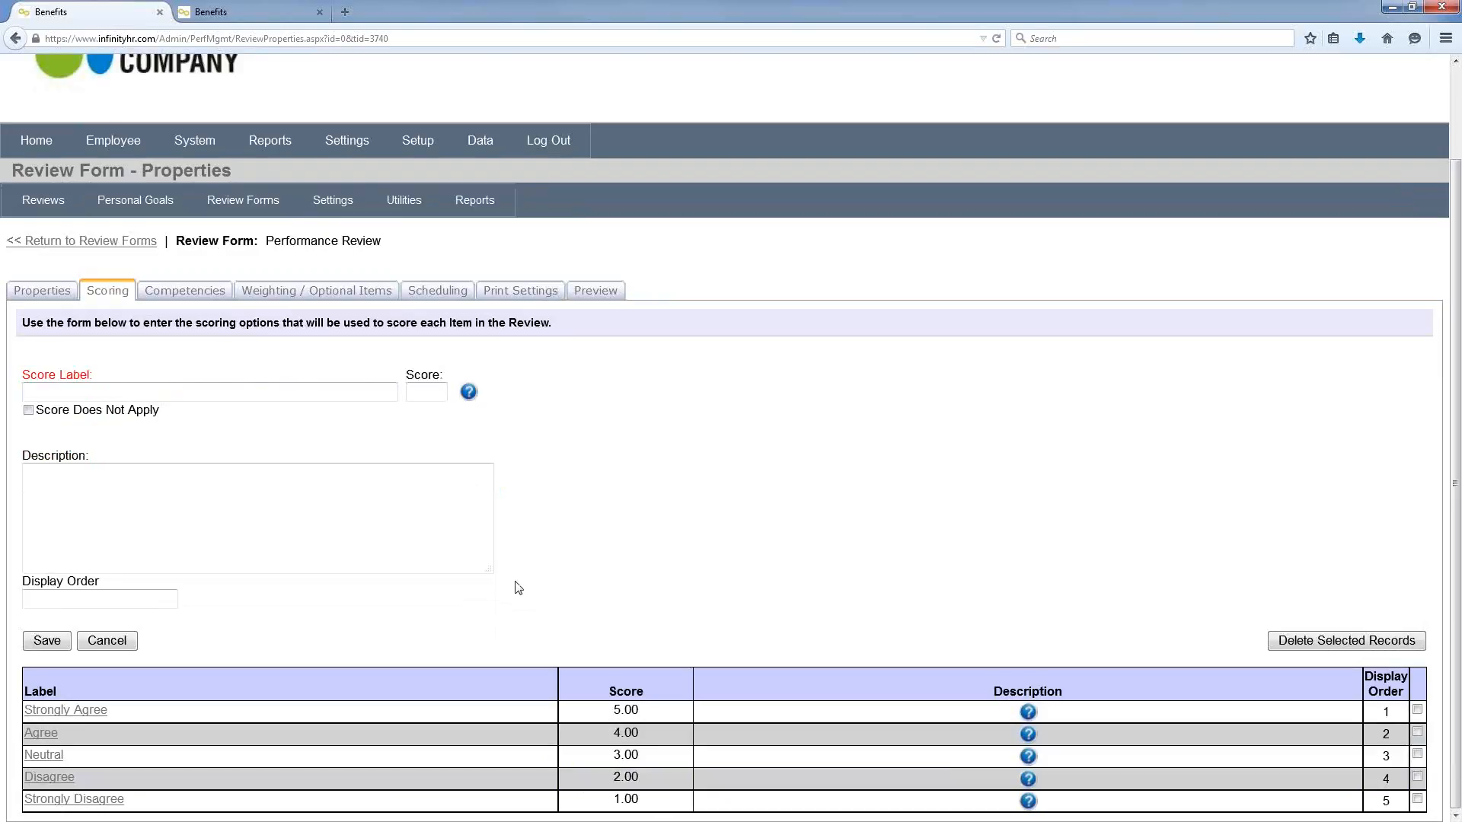
pyautogui.click(192, 293)
pyautogui.scroll(-3, 1272, 415)
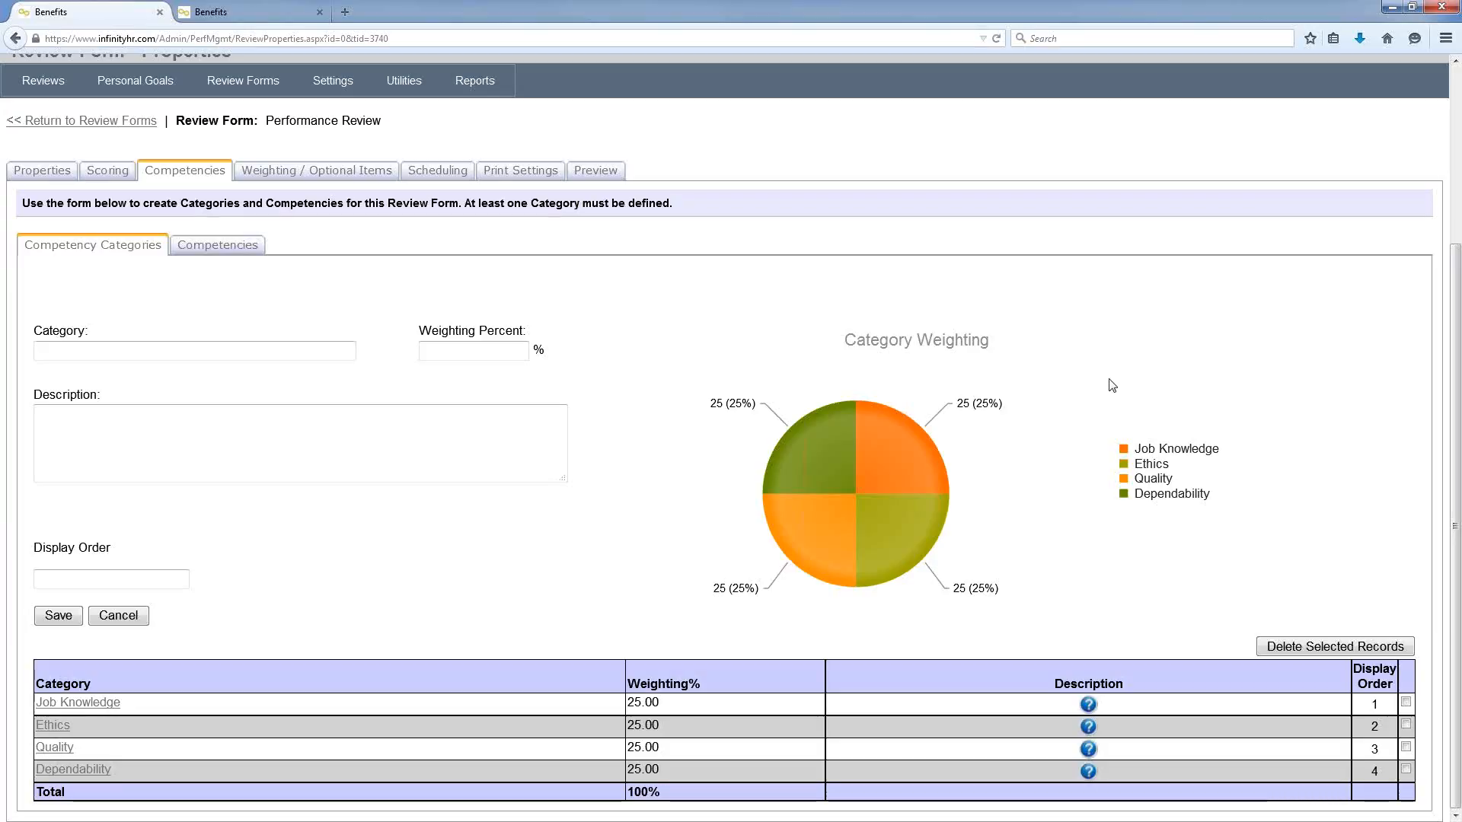
pyautogui.moveTo(902, 432)
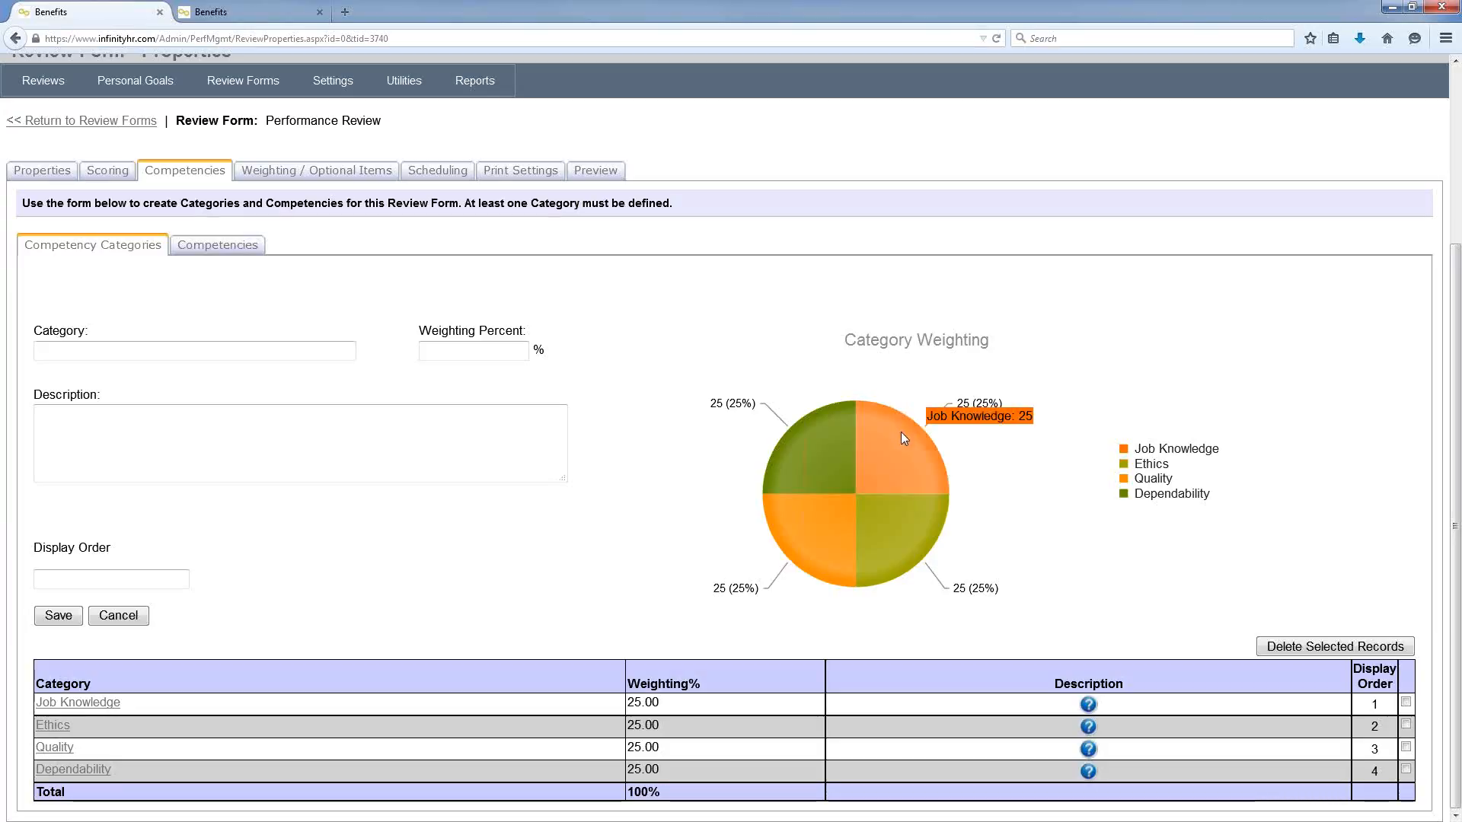
pyautogui.moveTo(925, 515)
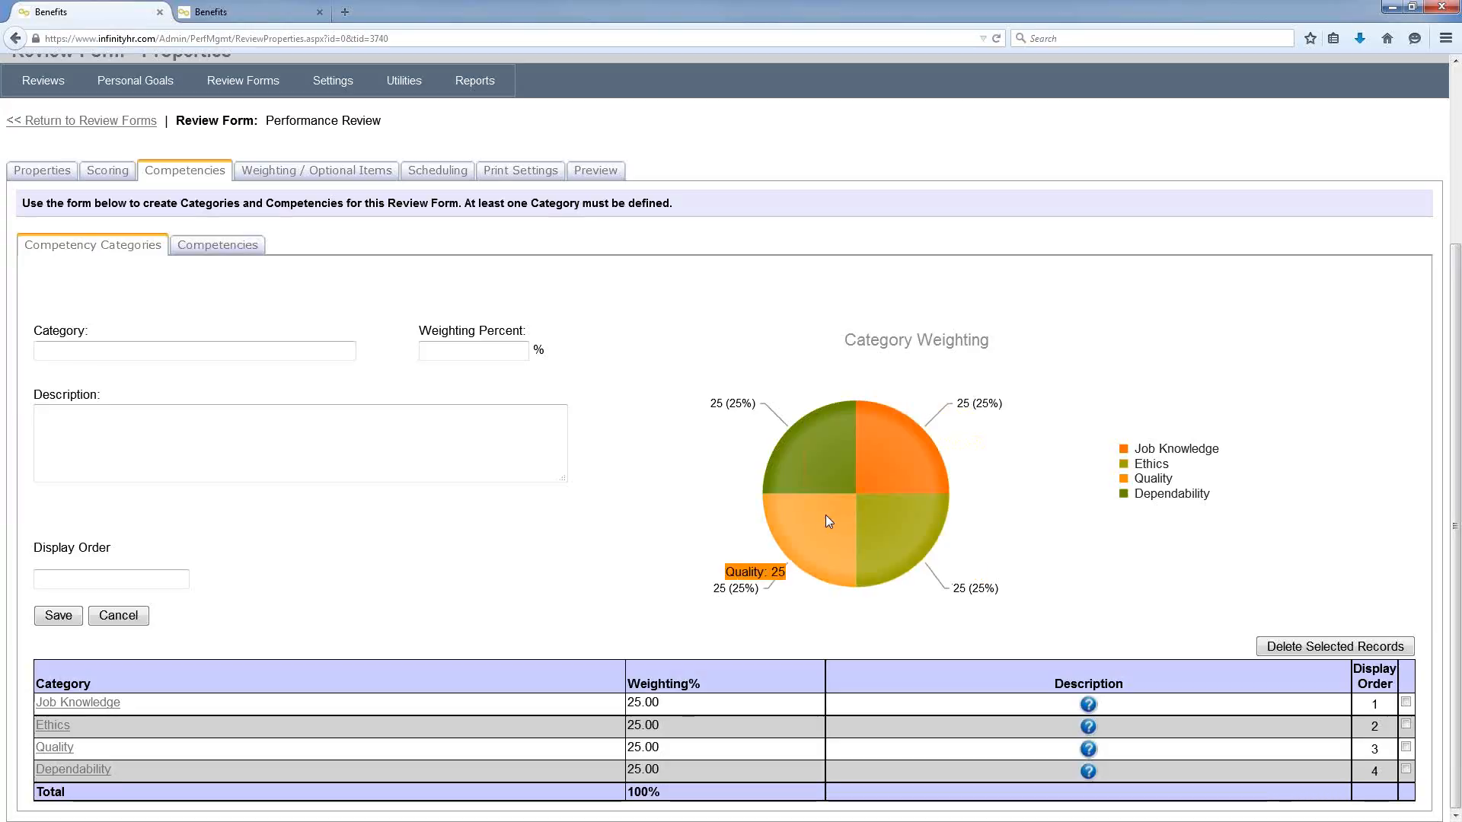
pyautogui.click(222, 244)
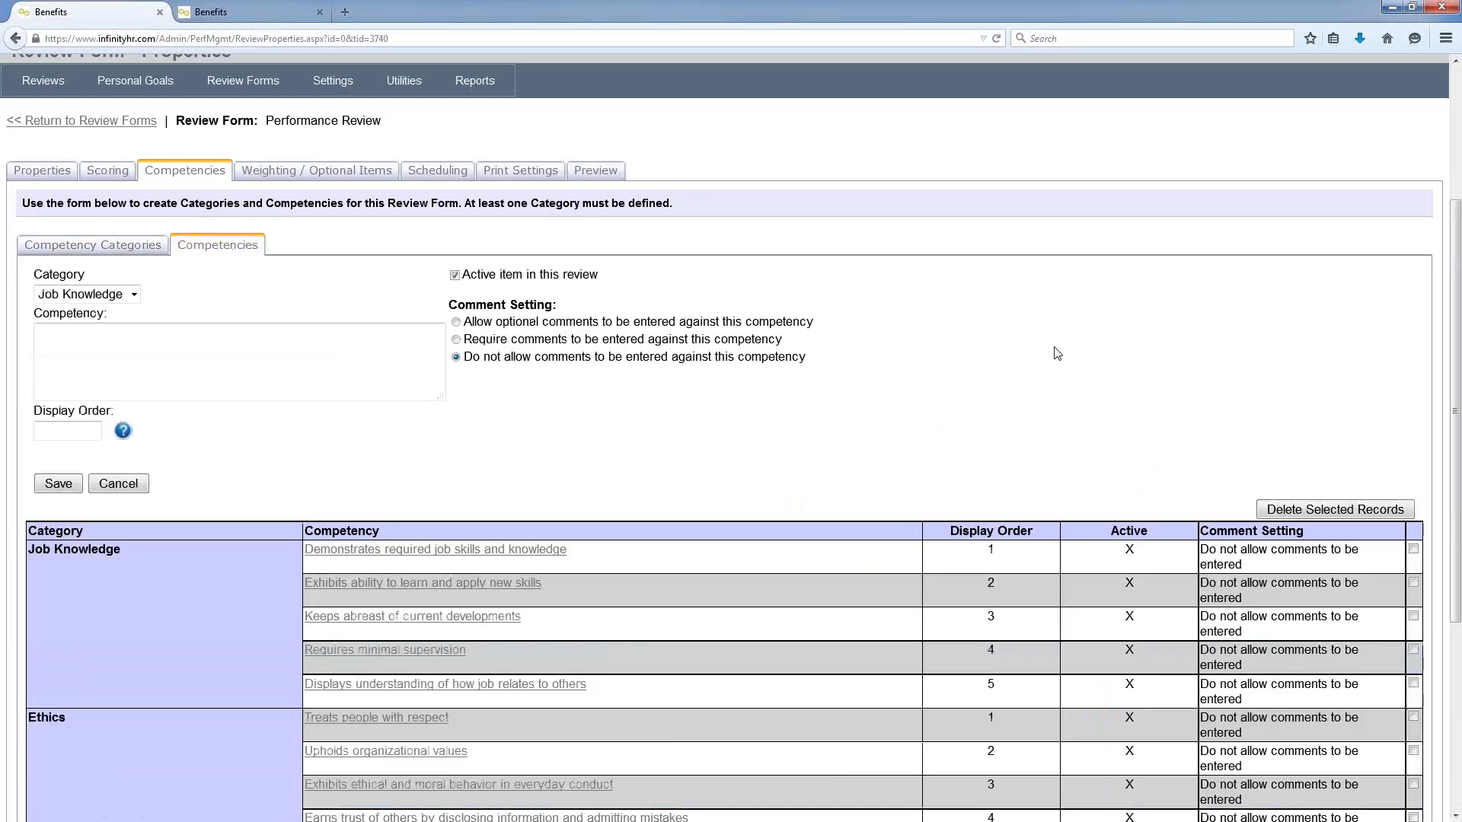
pyautogui.scroll(-3, 1050, 320)
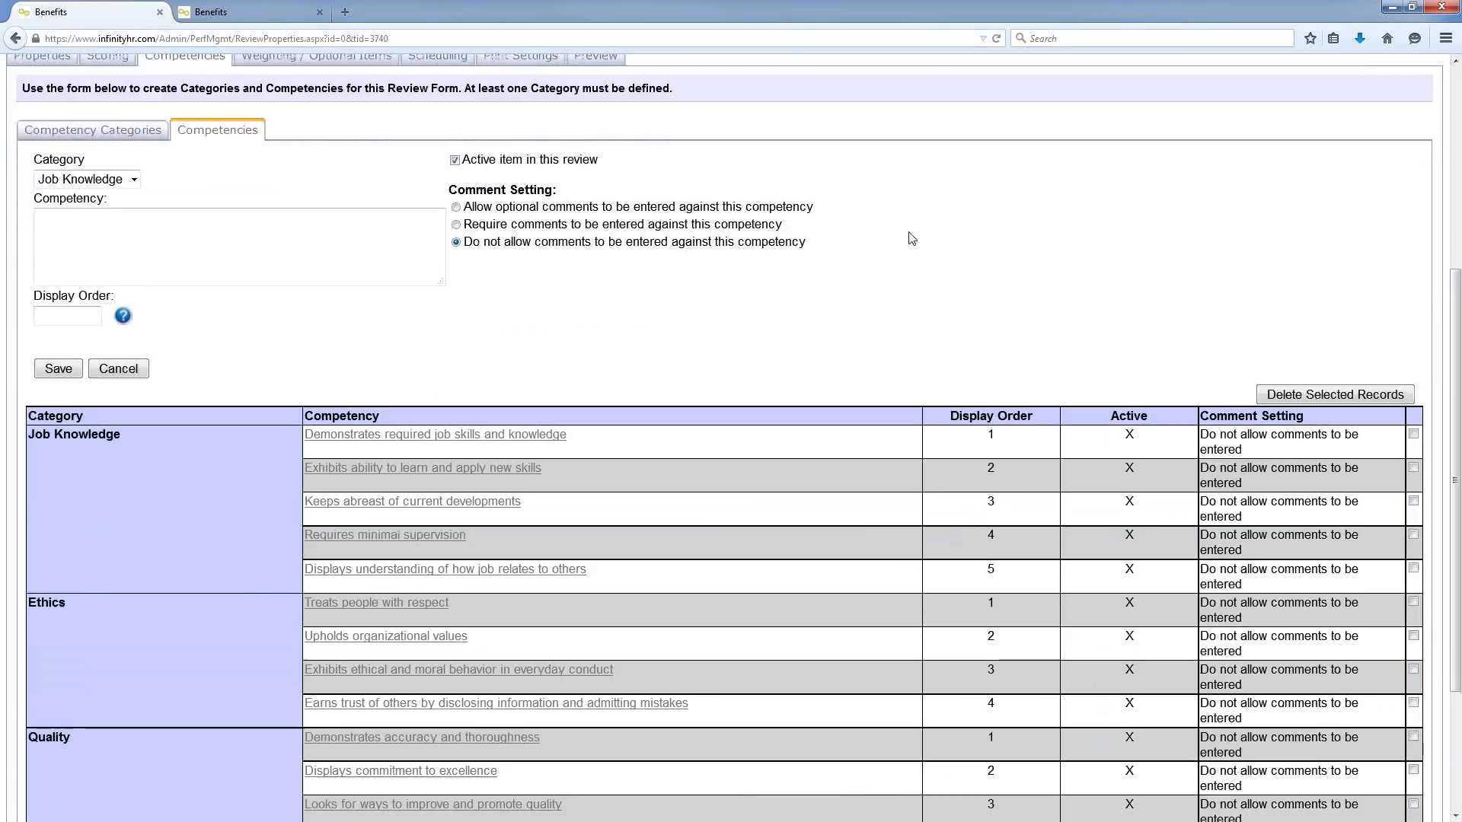
pyautogui.scroll(3, 911, 239)
# Step: Check item weightings: Competencies 80%, Position Goals 10%, Personal Goals 10%
pyautogui.click(317, 289)
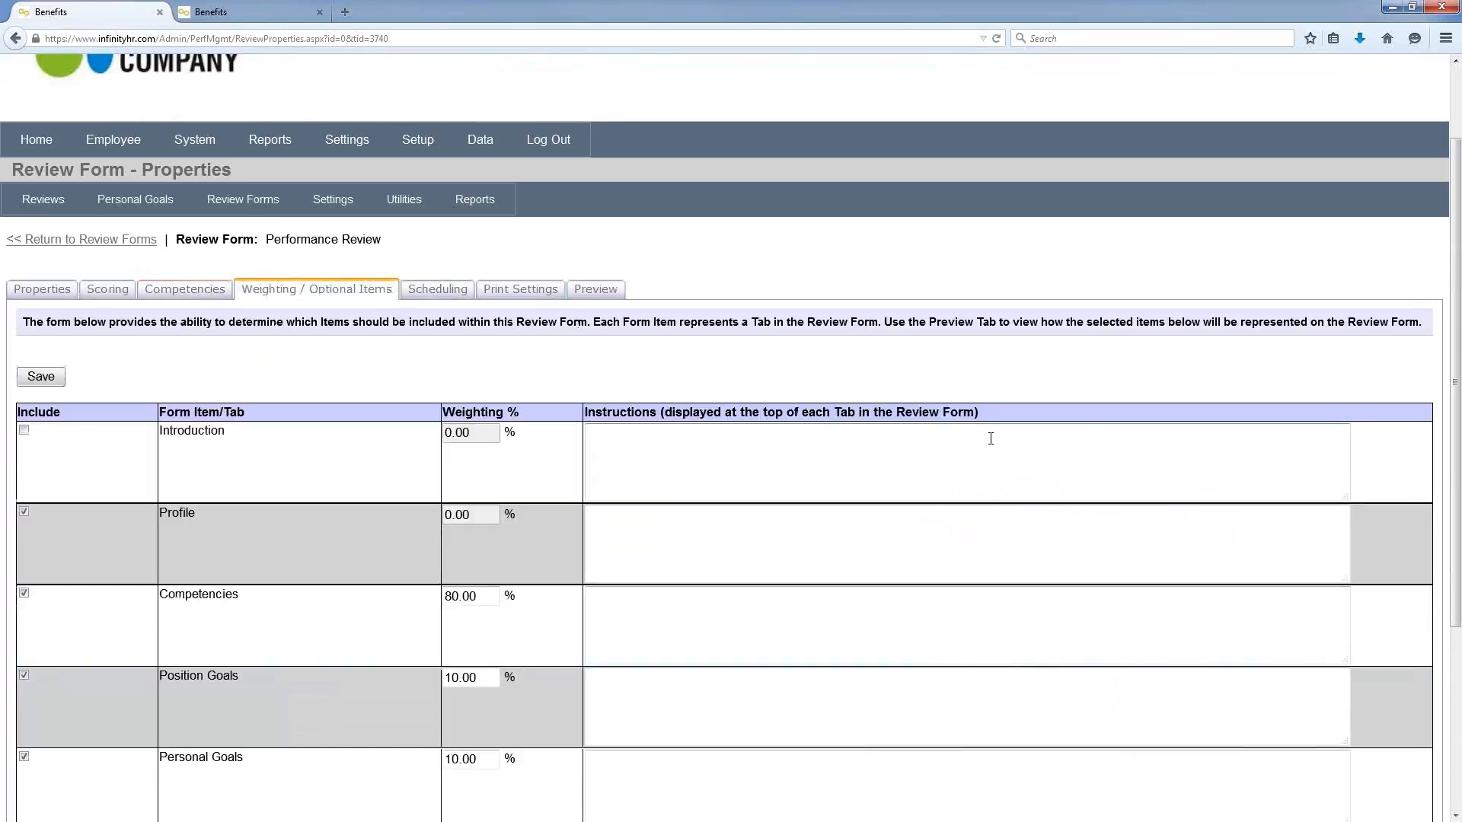
pyautogui.scroll(-3, 991, 438)
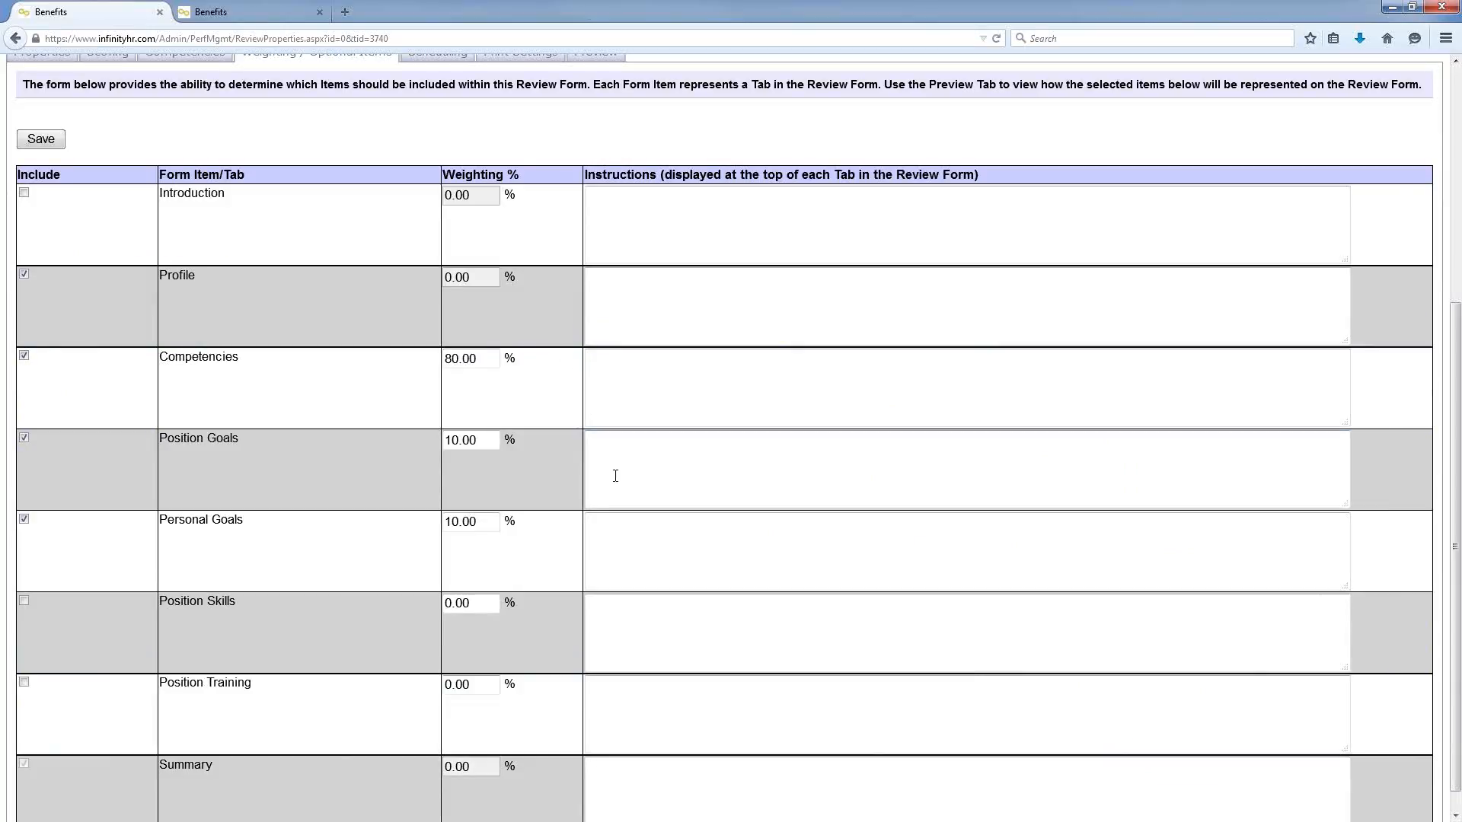
pyautogui.scroll(-1, 613, 474)
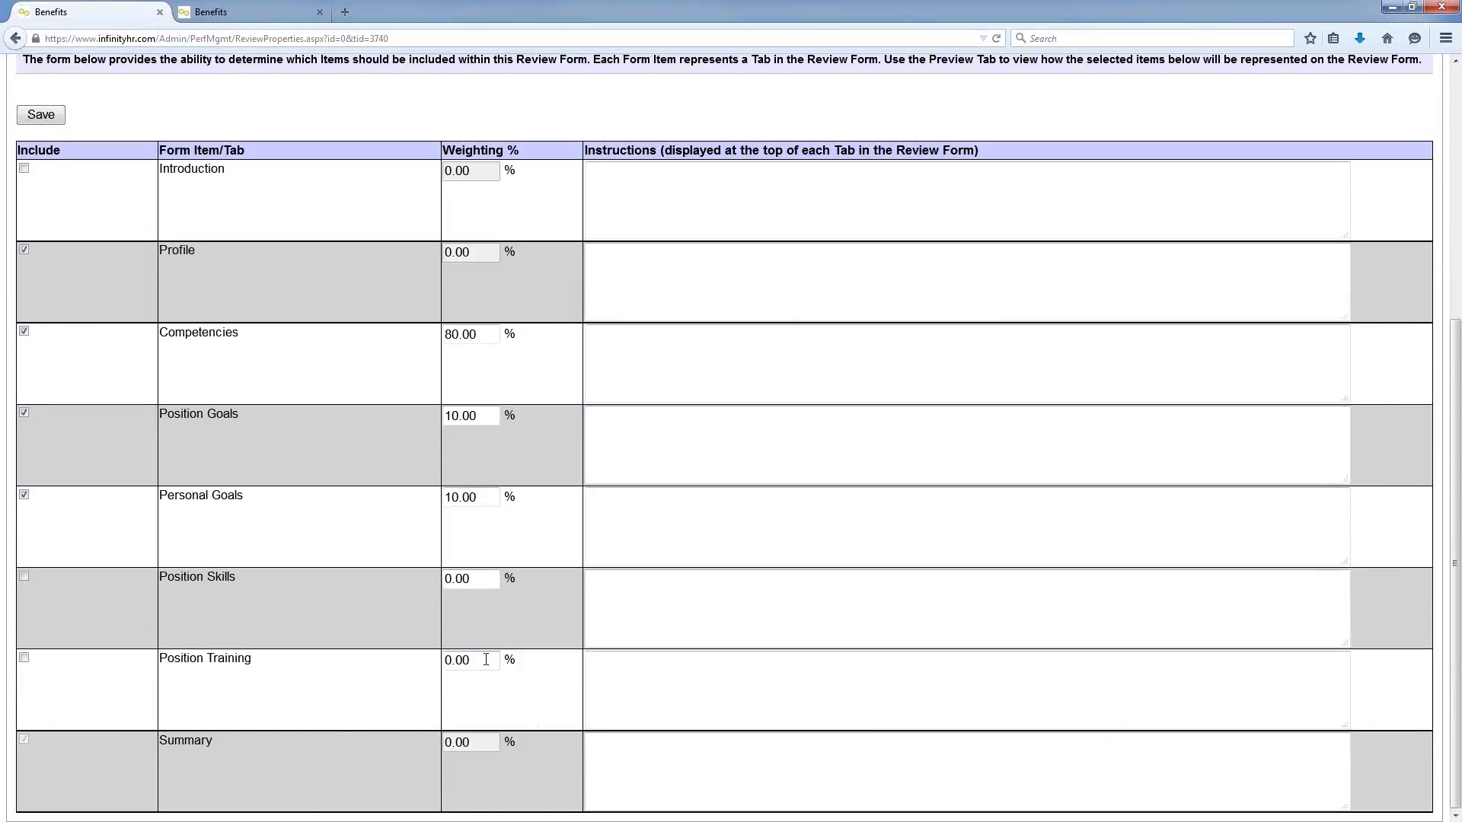
pyautogui.doubleClick(491, 662)
pyautogui.scroll(5, 523, 411)
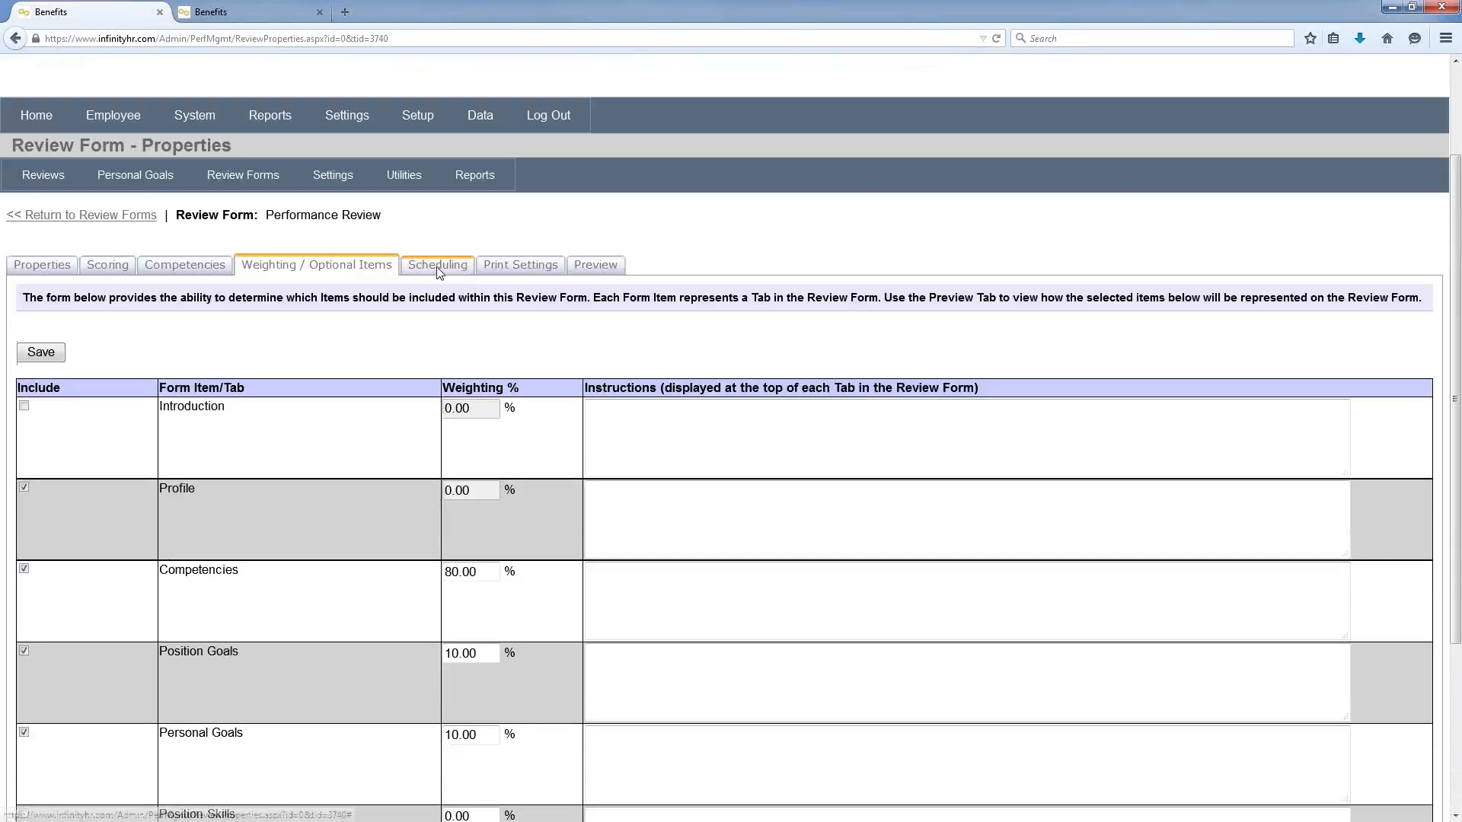
# Step: Schedule the review for Executive Level Employees annually on Jan 1 with Performance Review Work Flow
pyautogui.click(438, 266)
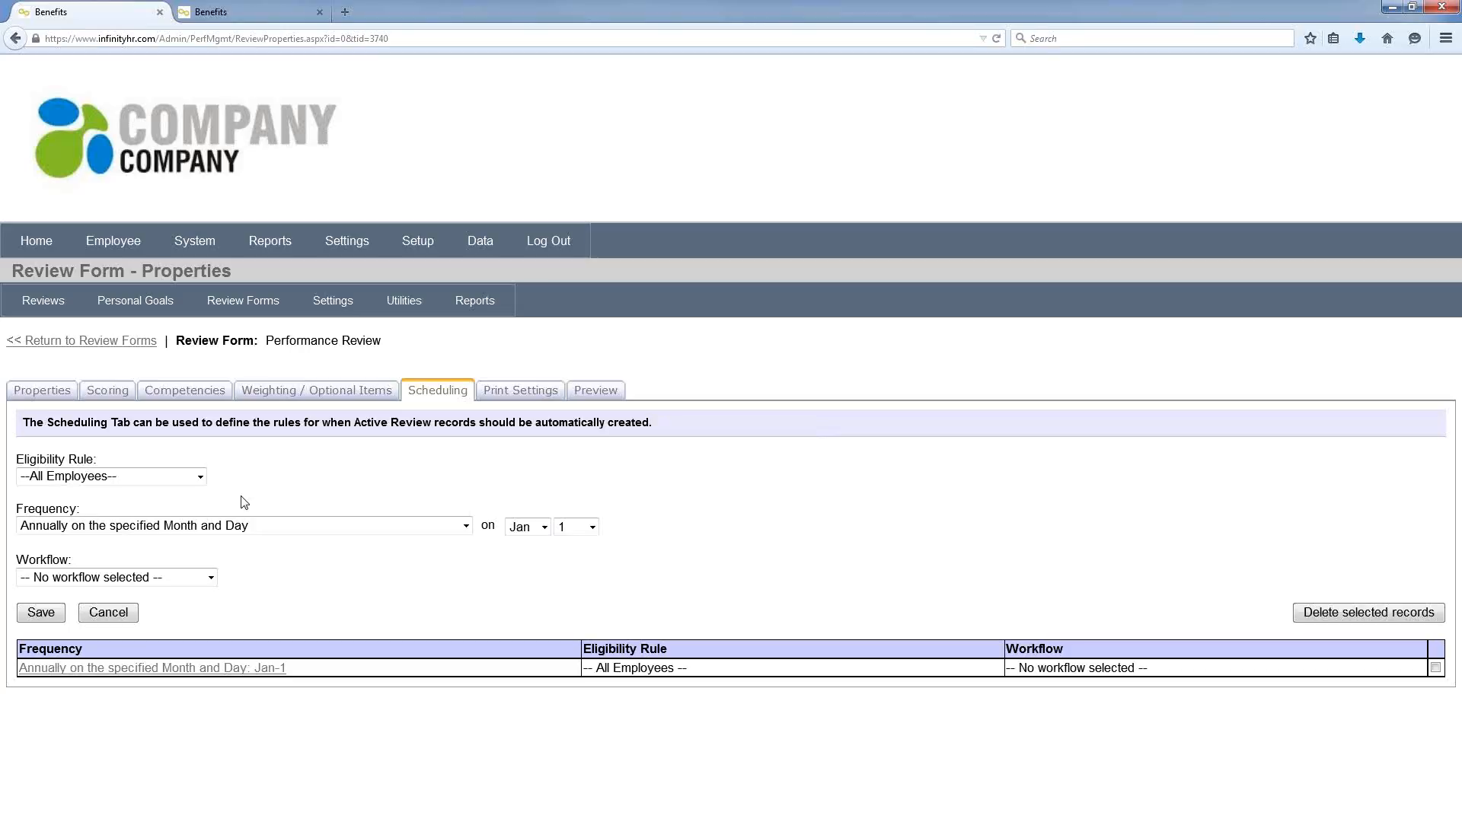
pyautogui.click(200, 477)
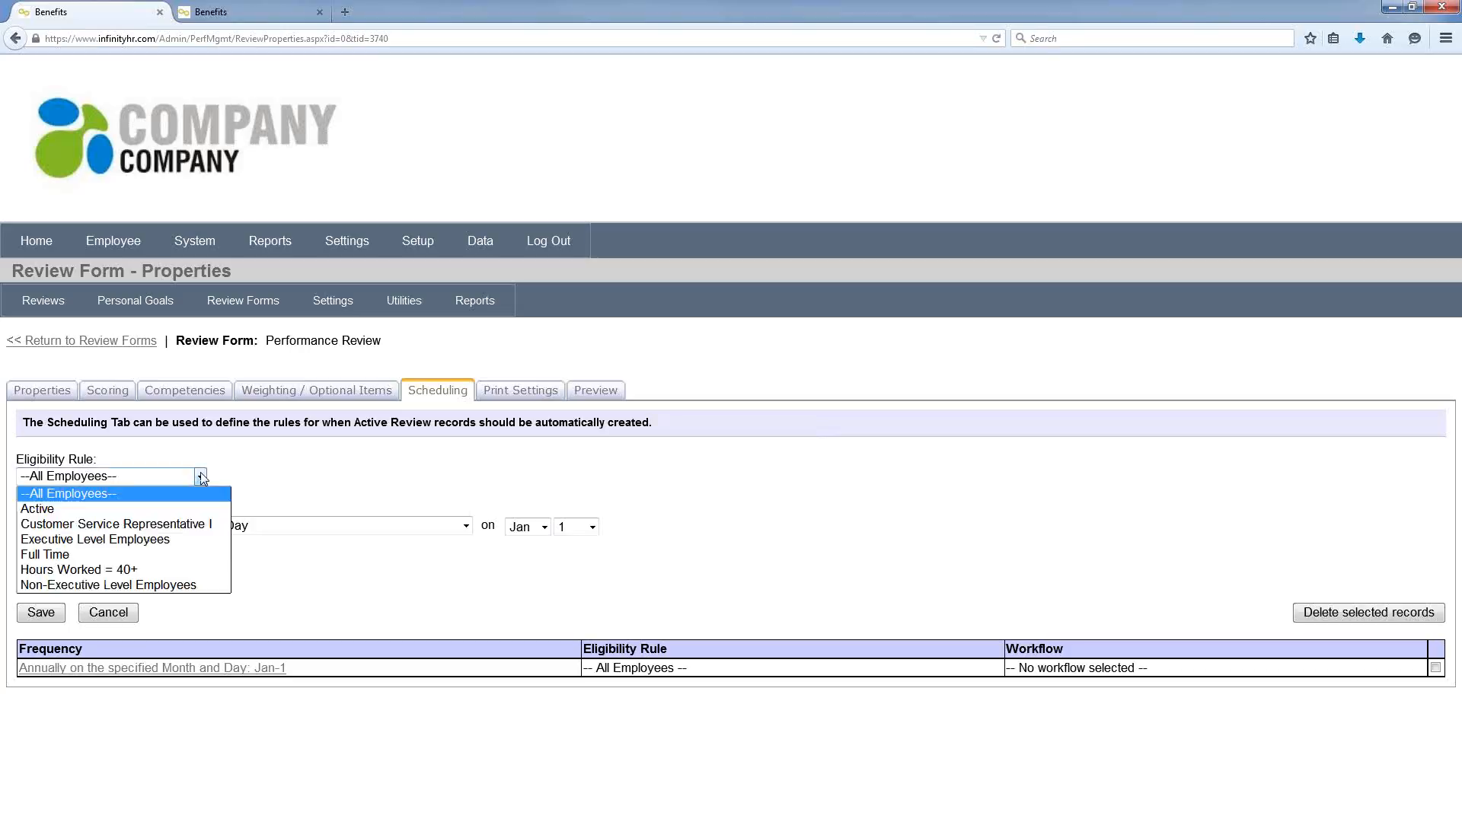
pyautogui.click(195, 538)
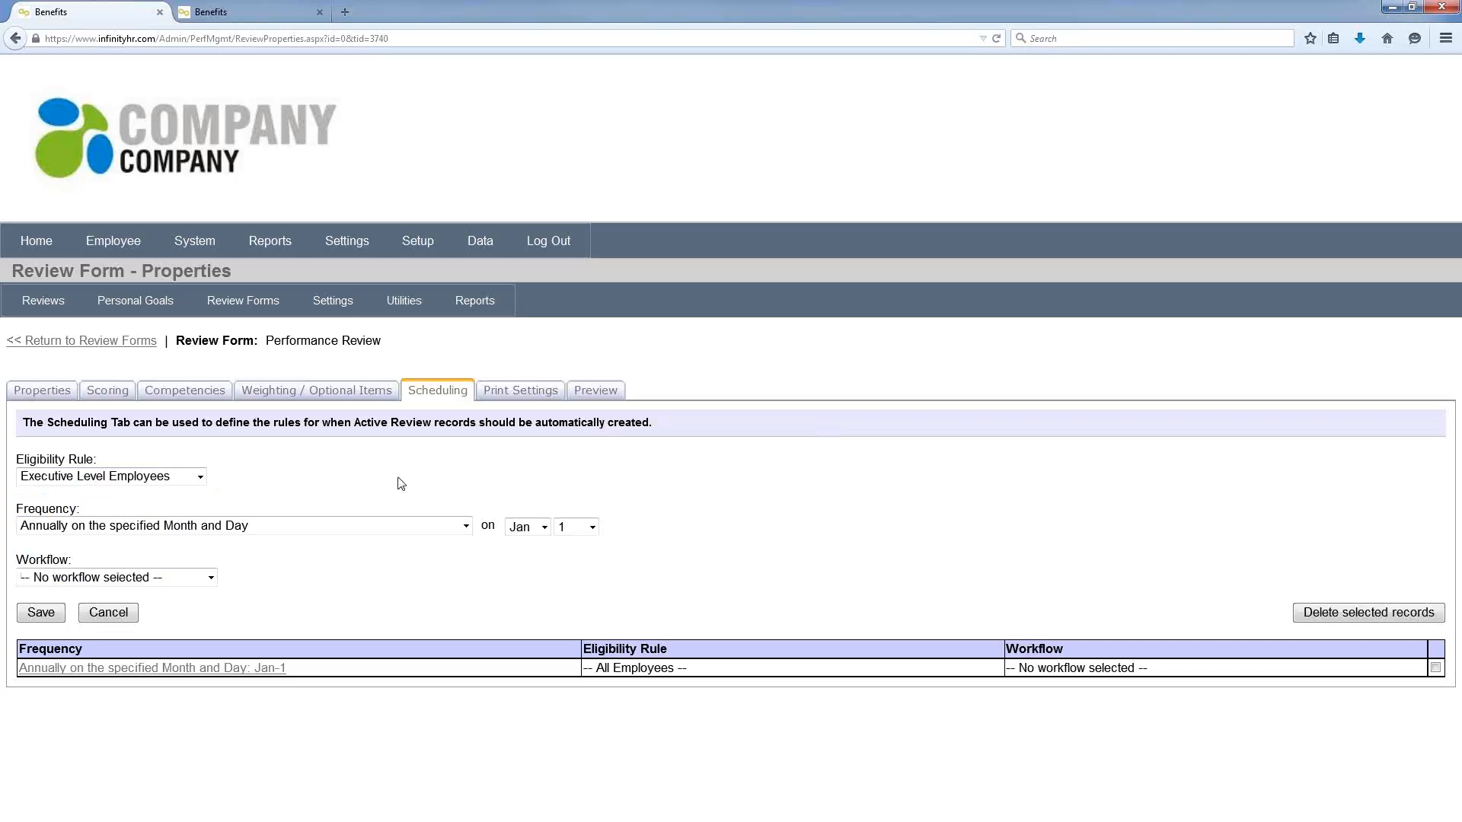
pyautogui.click(461, 527)
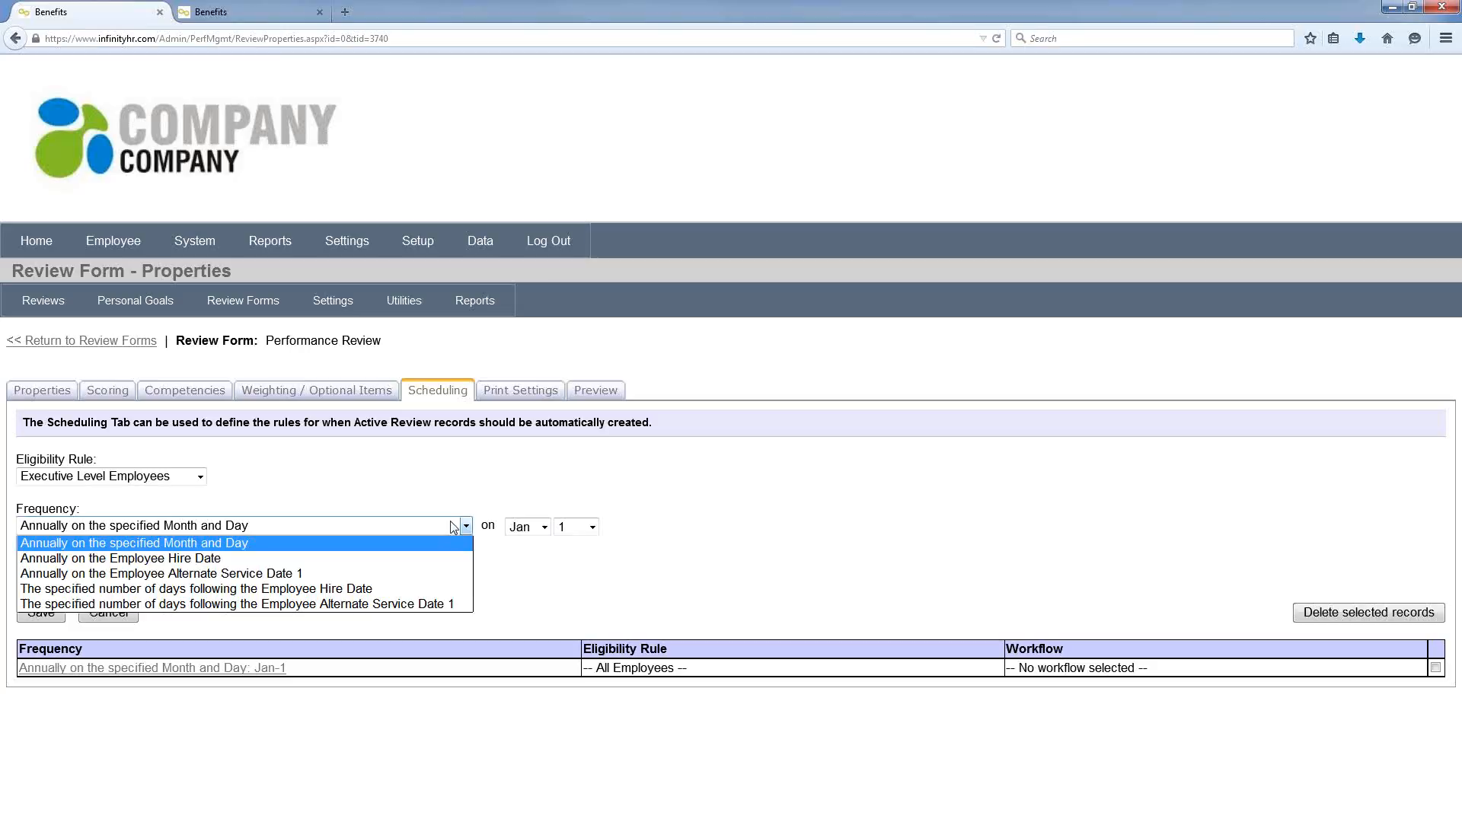
pyautogui.click(450, 542)
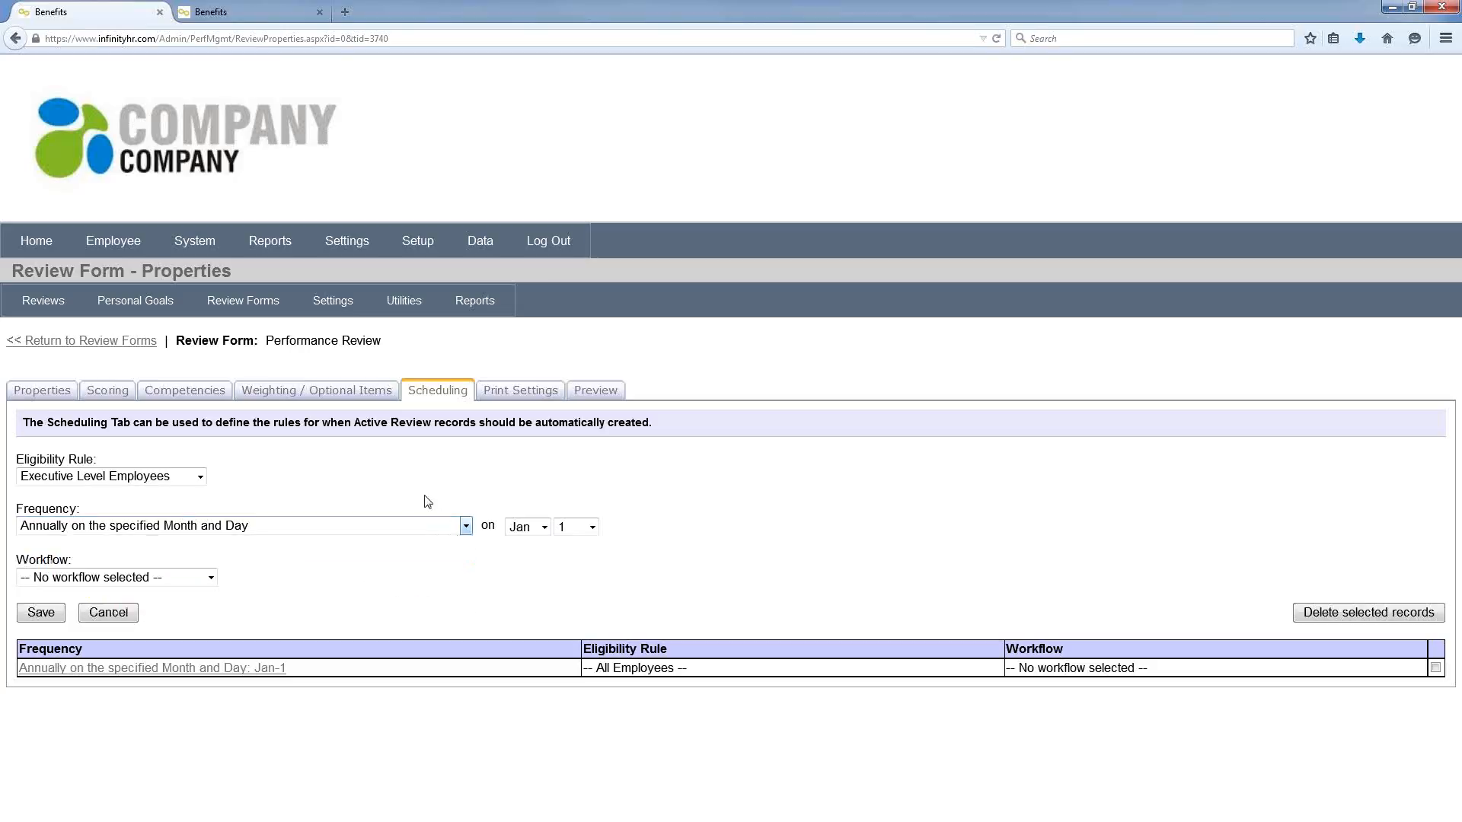
pyautogui.click(212, 579)
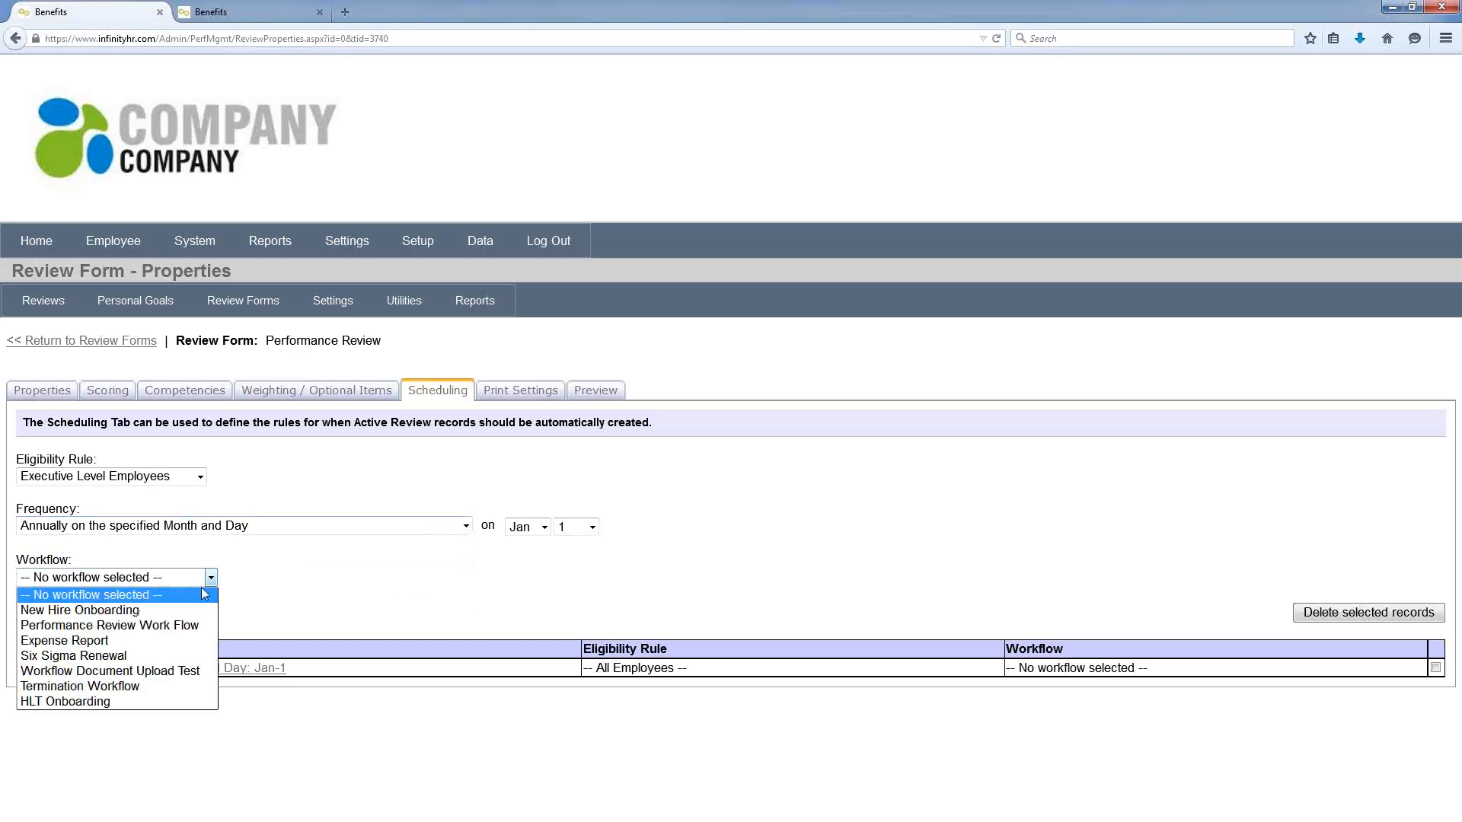
pyautogui.click(152, 625)
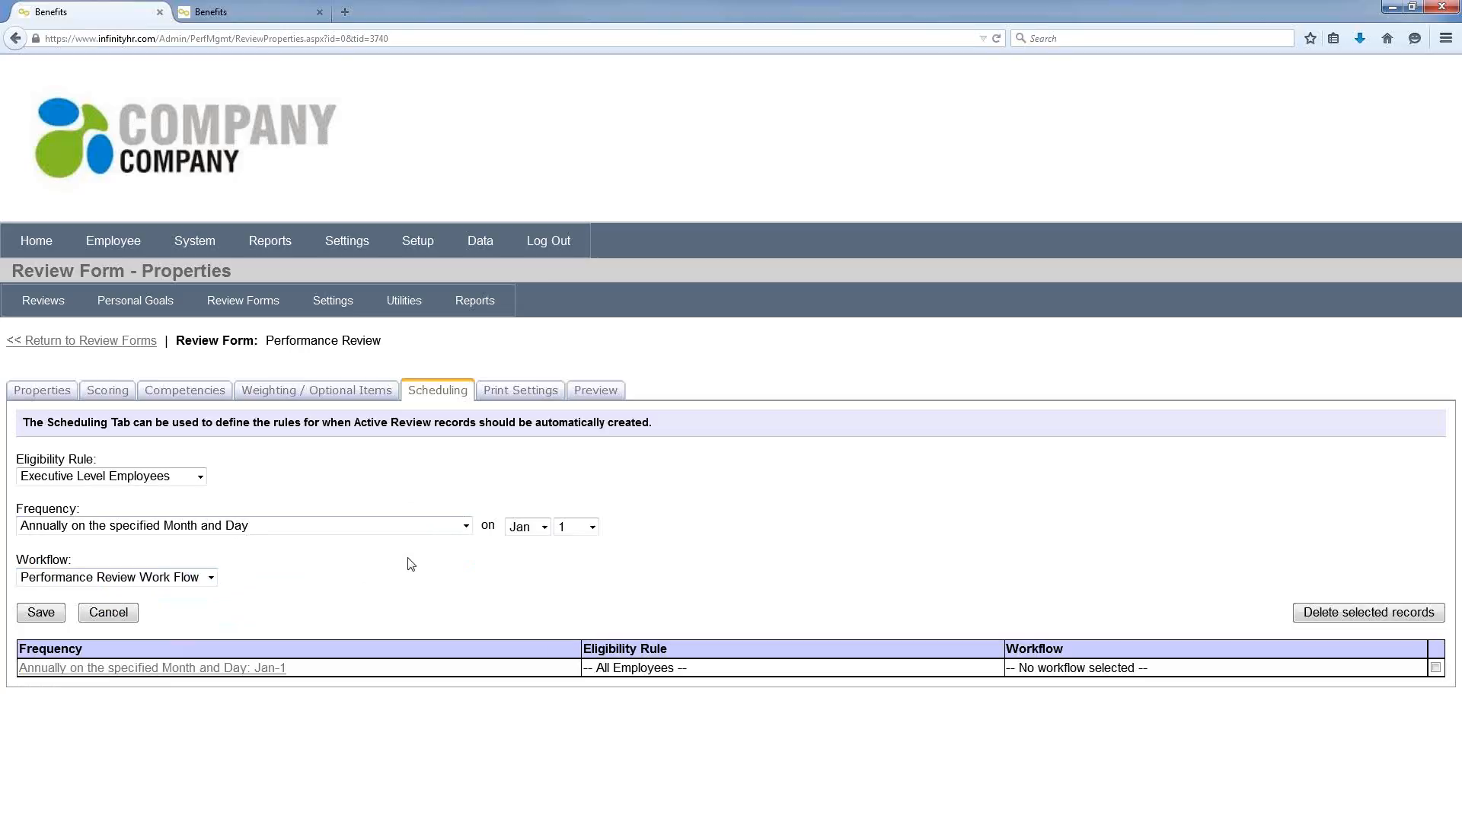
# Step: Open Skills Tracking settings and scroll through the skills list
pyautogui.moveTo(341, 236)
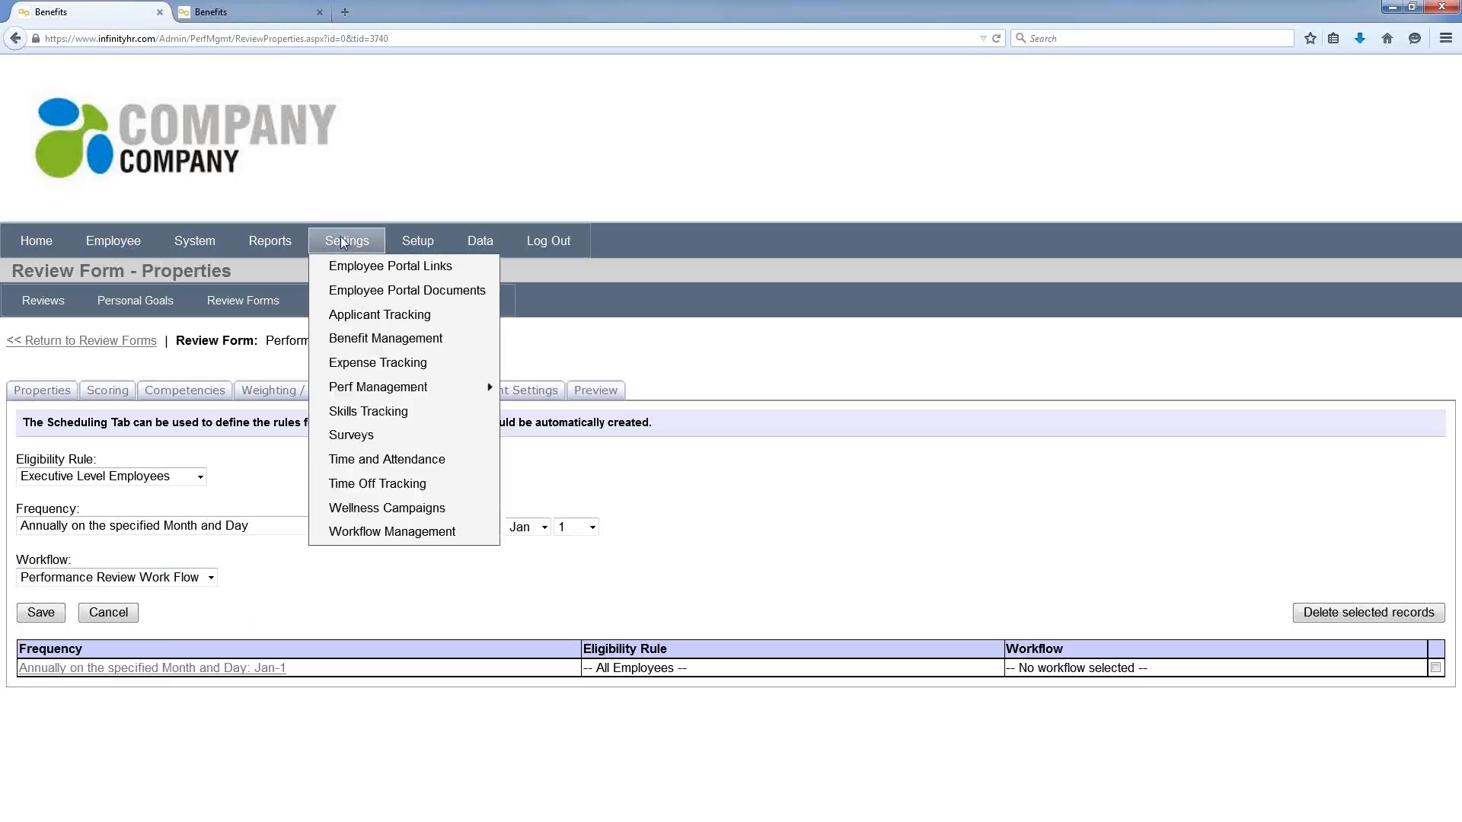
pyautogui.click(407, 410)
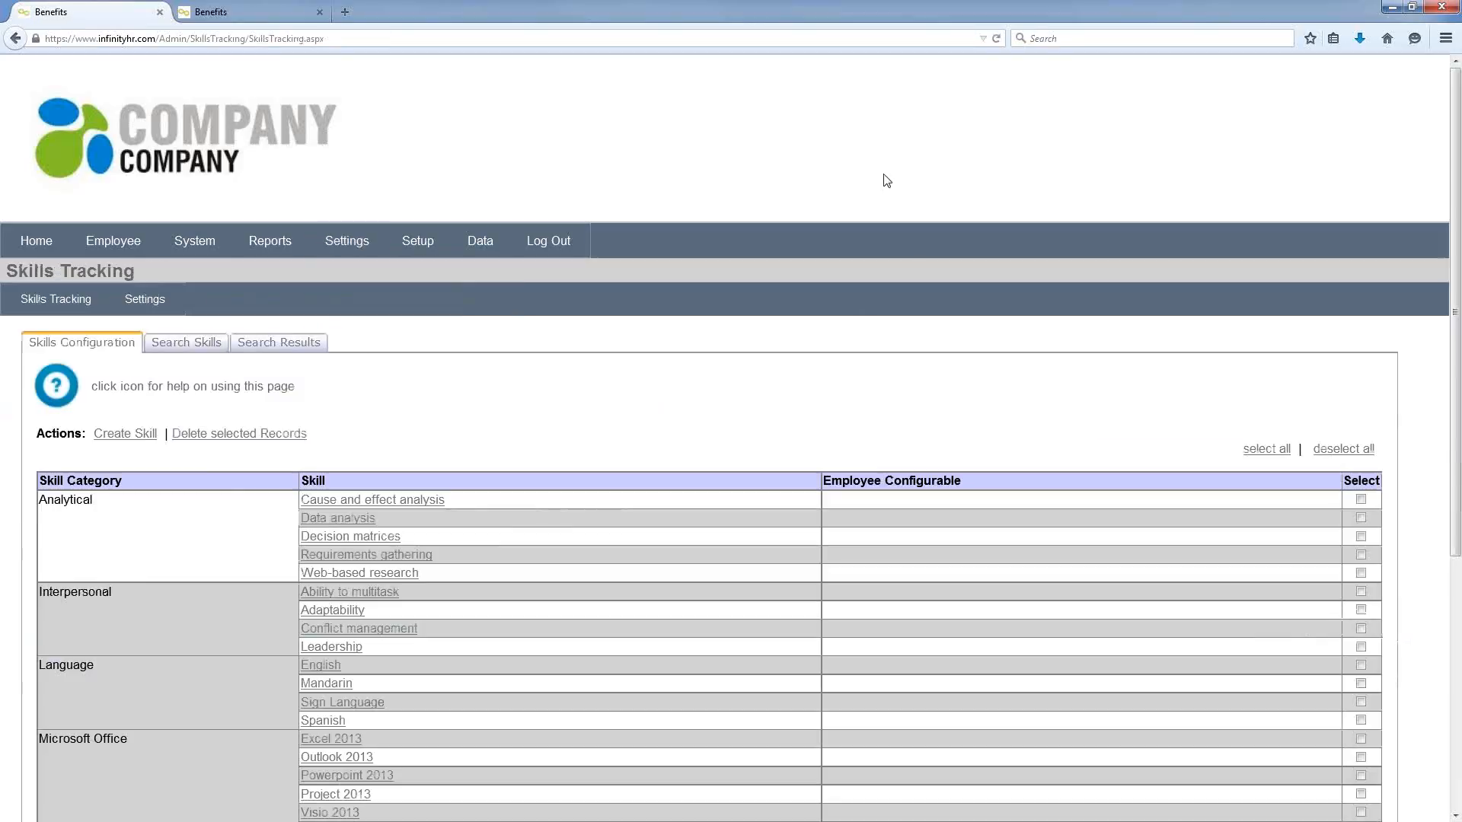
pyautogui.scroll(-3, 886, 180)
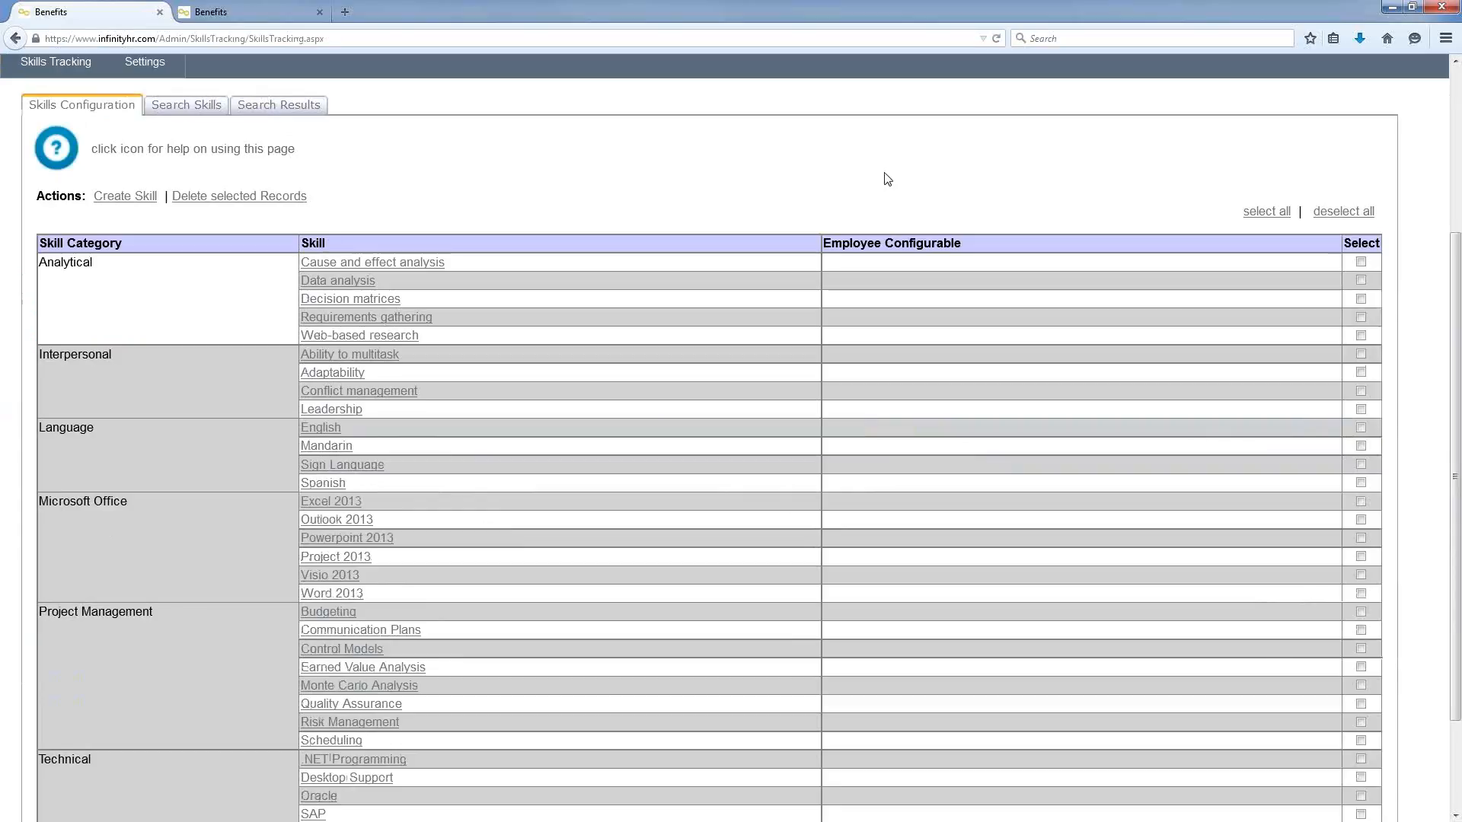
pyautogui.scroll(2, 844, 178)
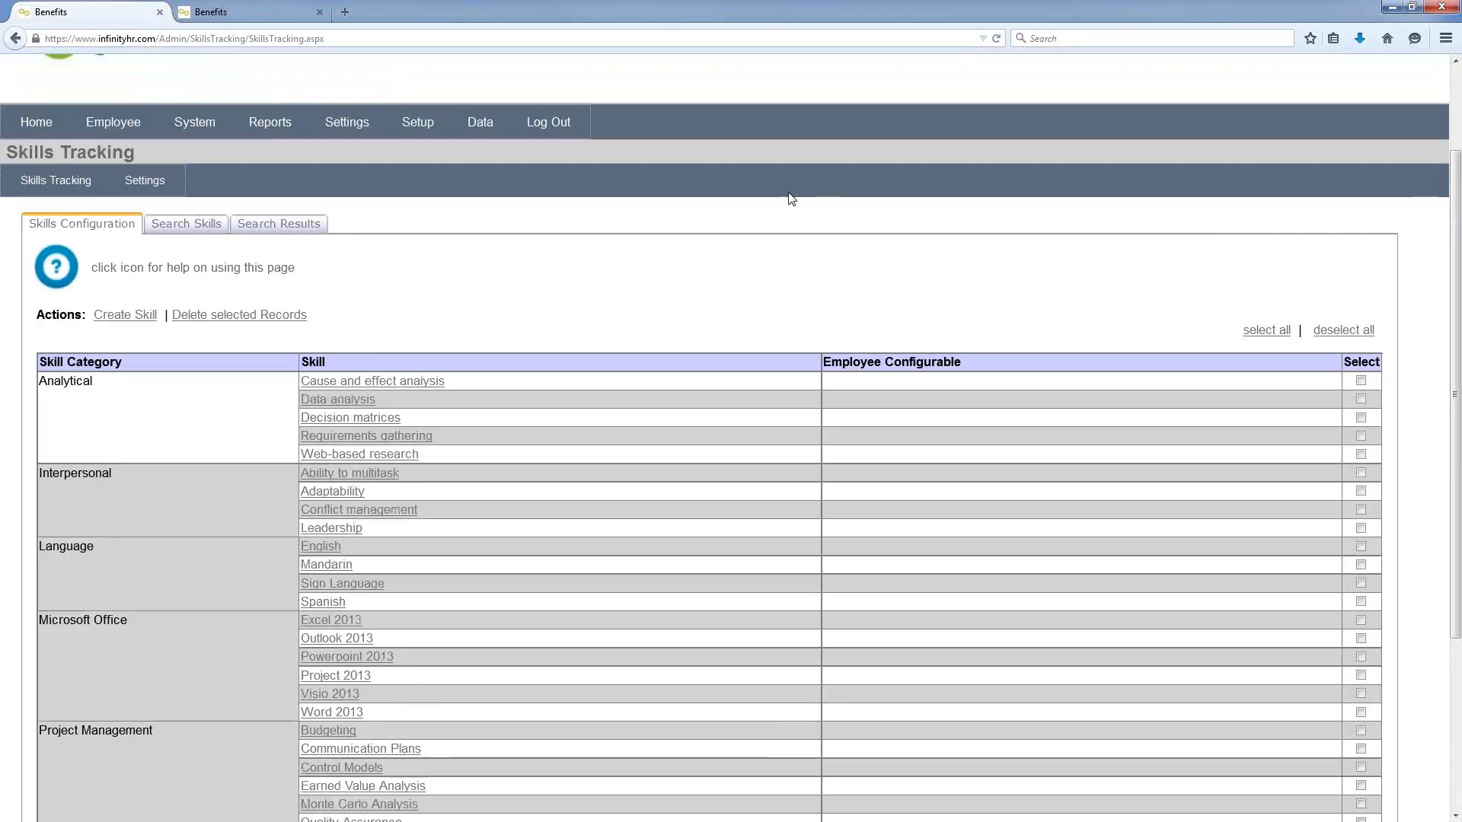
# Step: Open the Search Skills tab, then show Time Records for the 03/26/2015–04/08/2015 pay period
pyautogui.click(202, 228)
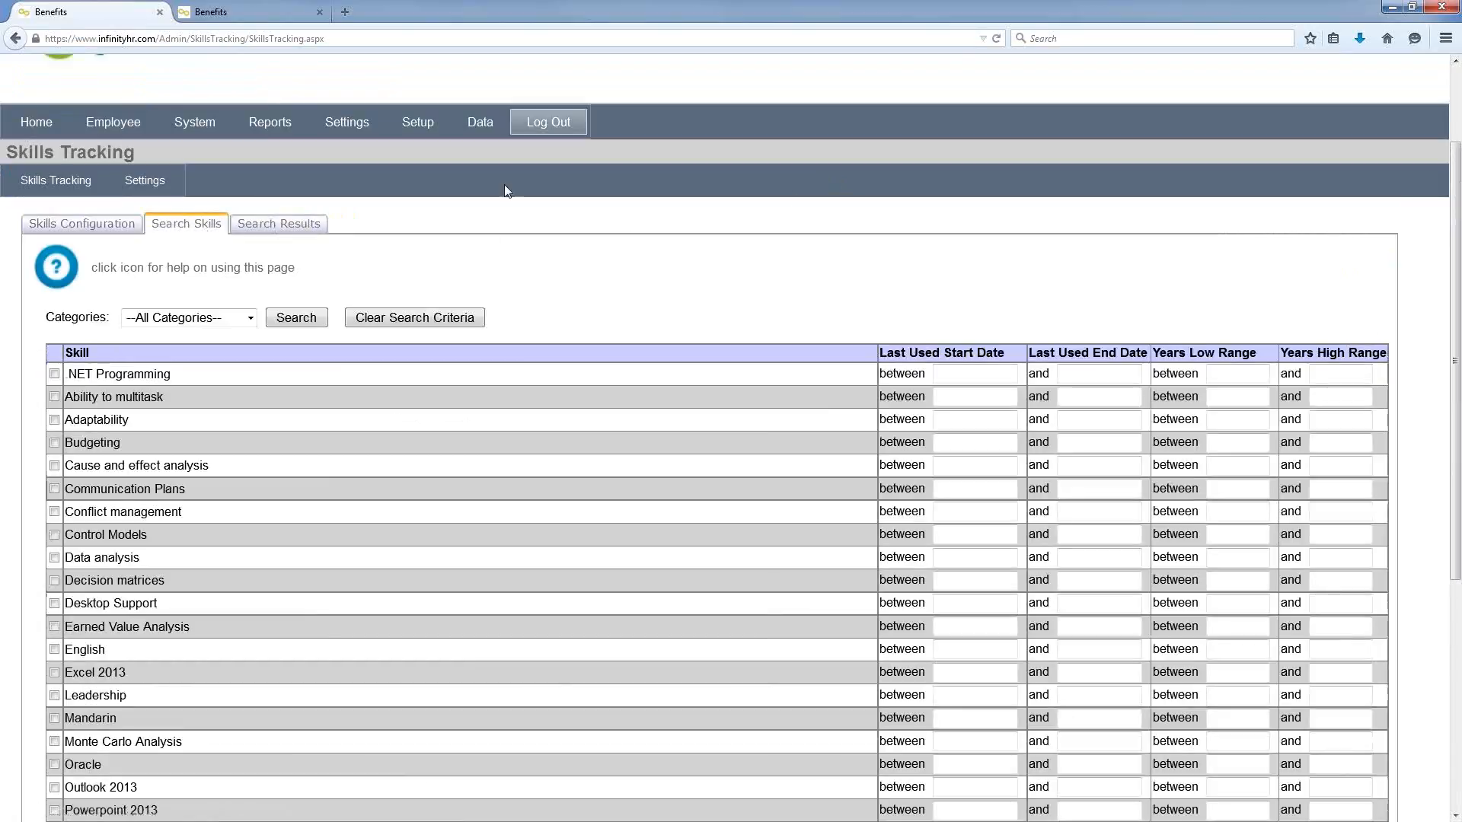
pyautogui.moveTo(350, 126)
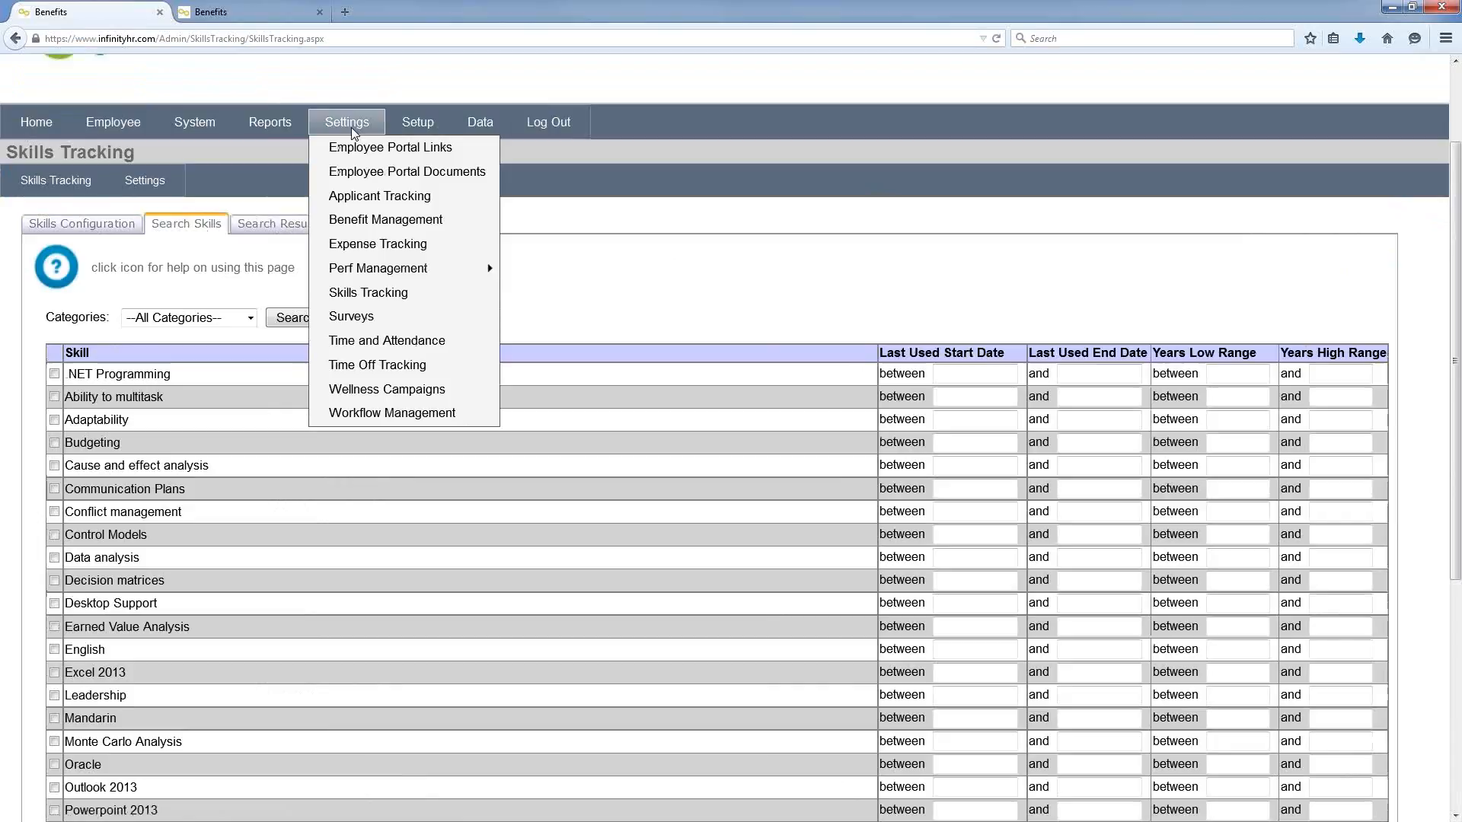
pyautogui.click(433, 343)
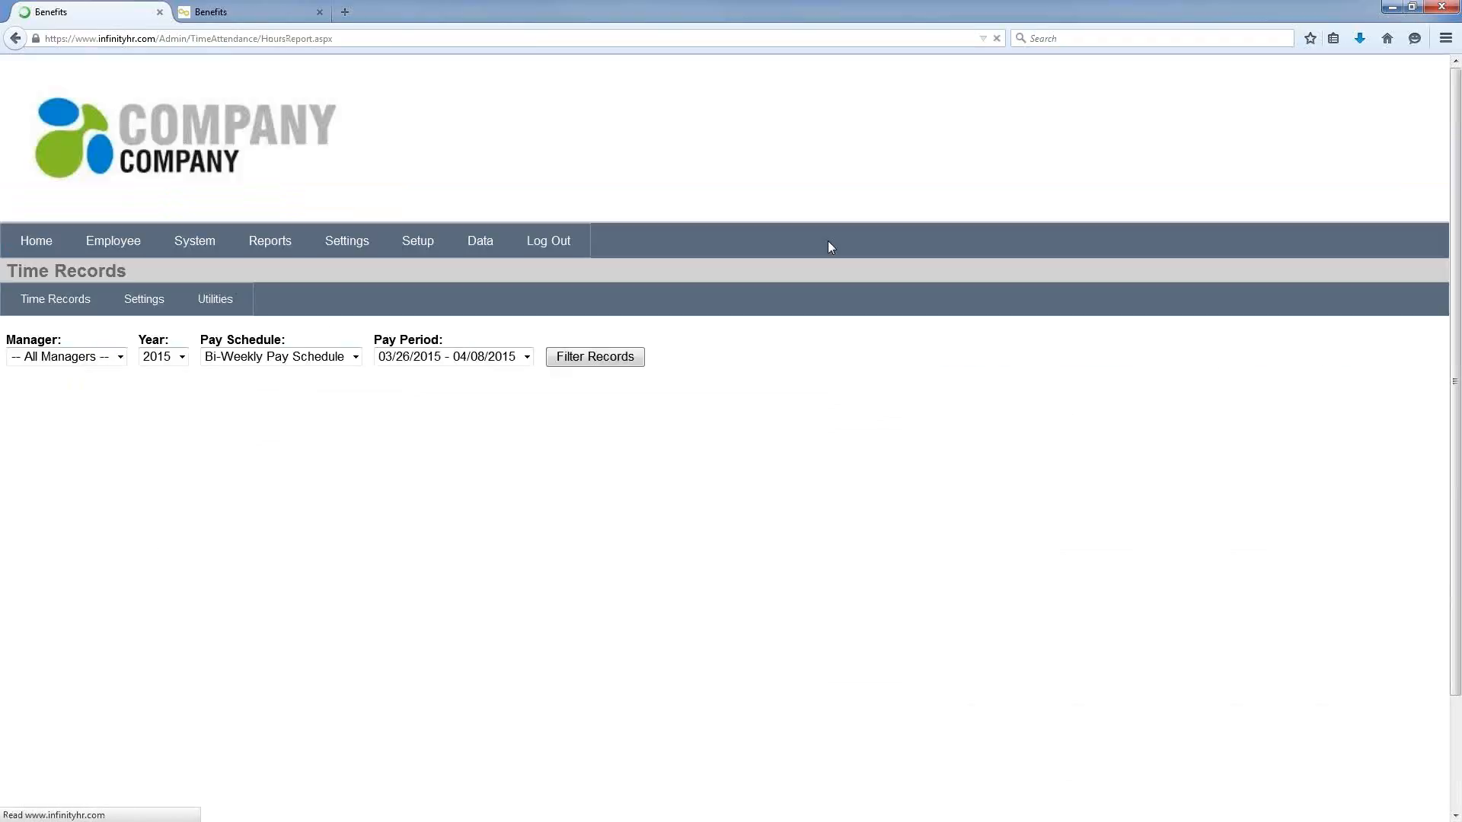
# Step: Filter time records to the 02/12/2015 - 02/25/2015 pay period, then open Time Off Tracking accrual rules
pyautogui.scroll(-3, 853, 217)
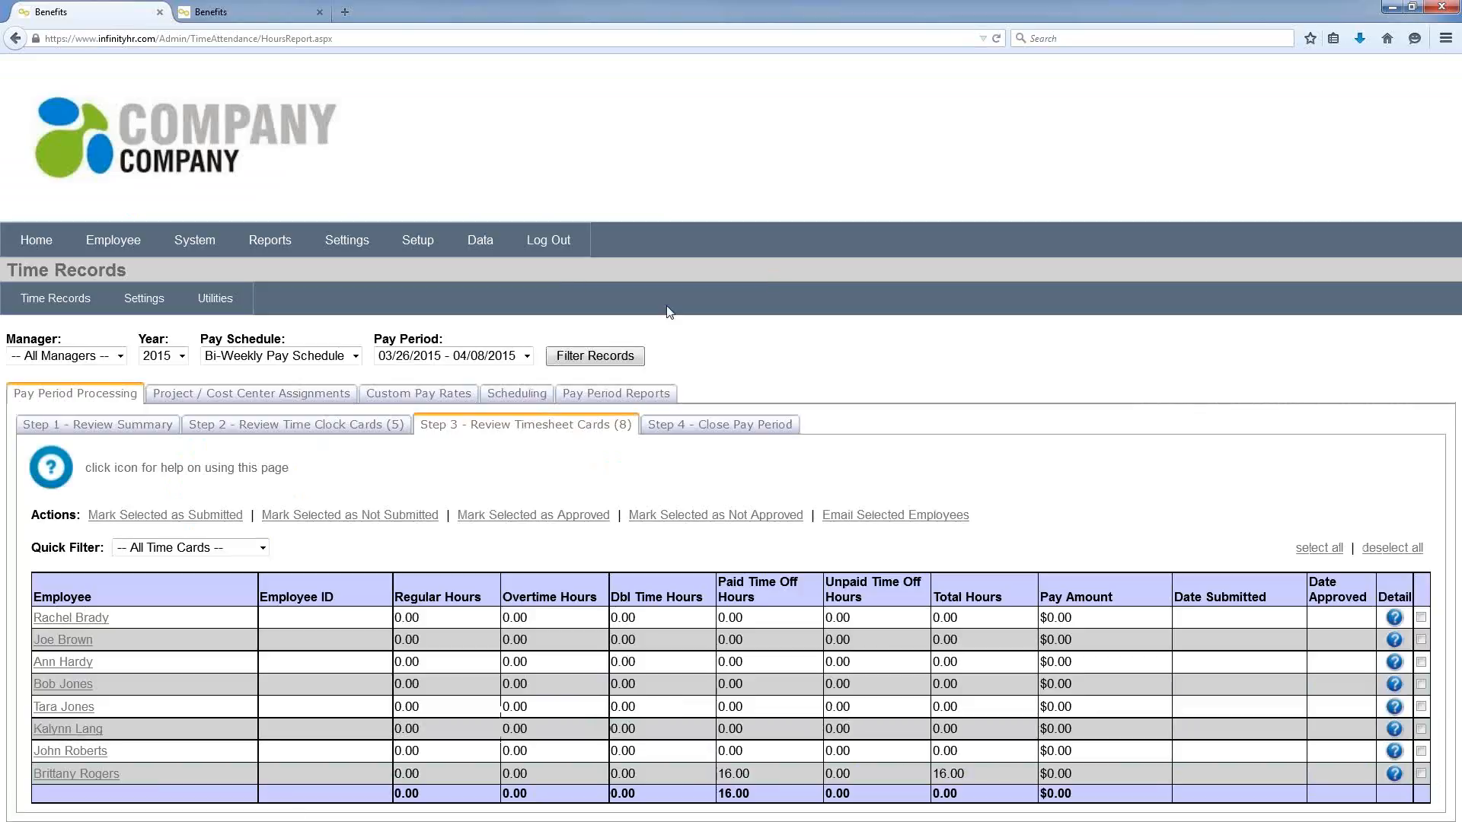
pyautogui.click(525, 356)
pyautogui.click(482, 419)
pyautogui.click(586, 357)
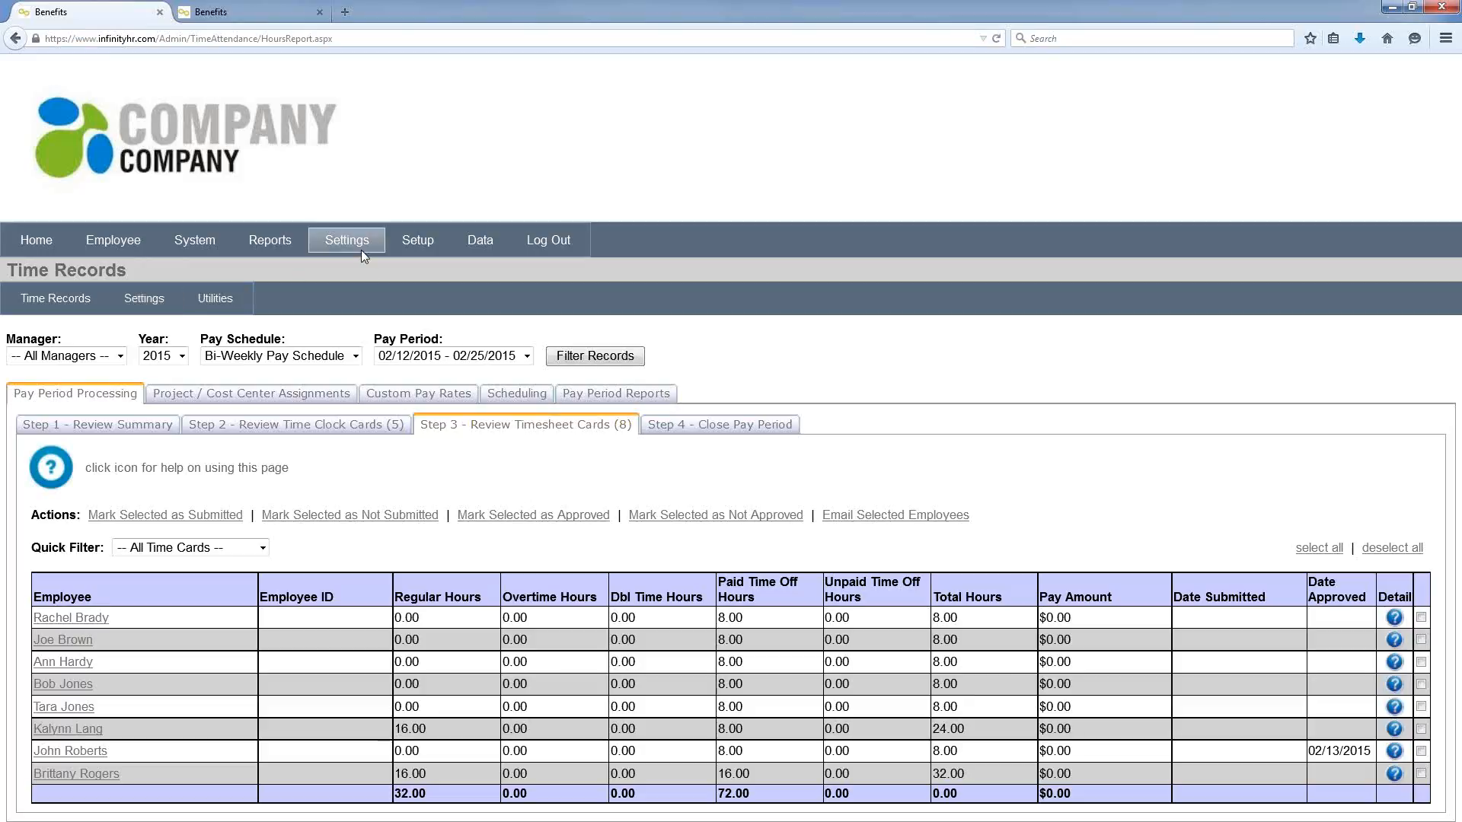
pyautogui.moveTo(361, 250)
pyautogui.click(435, 485)
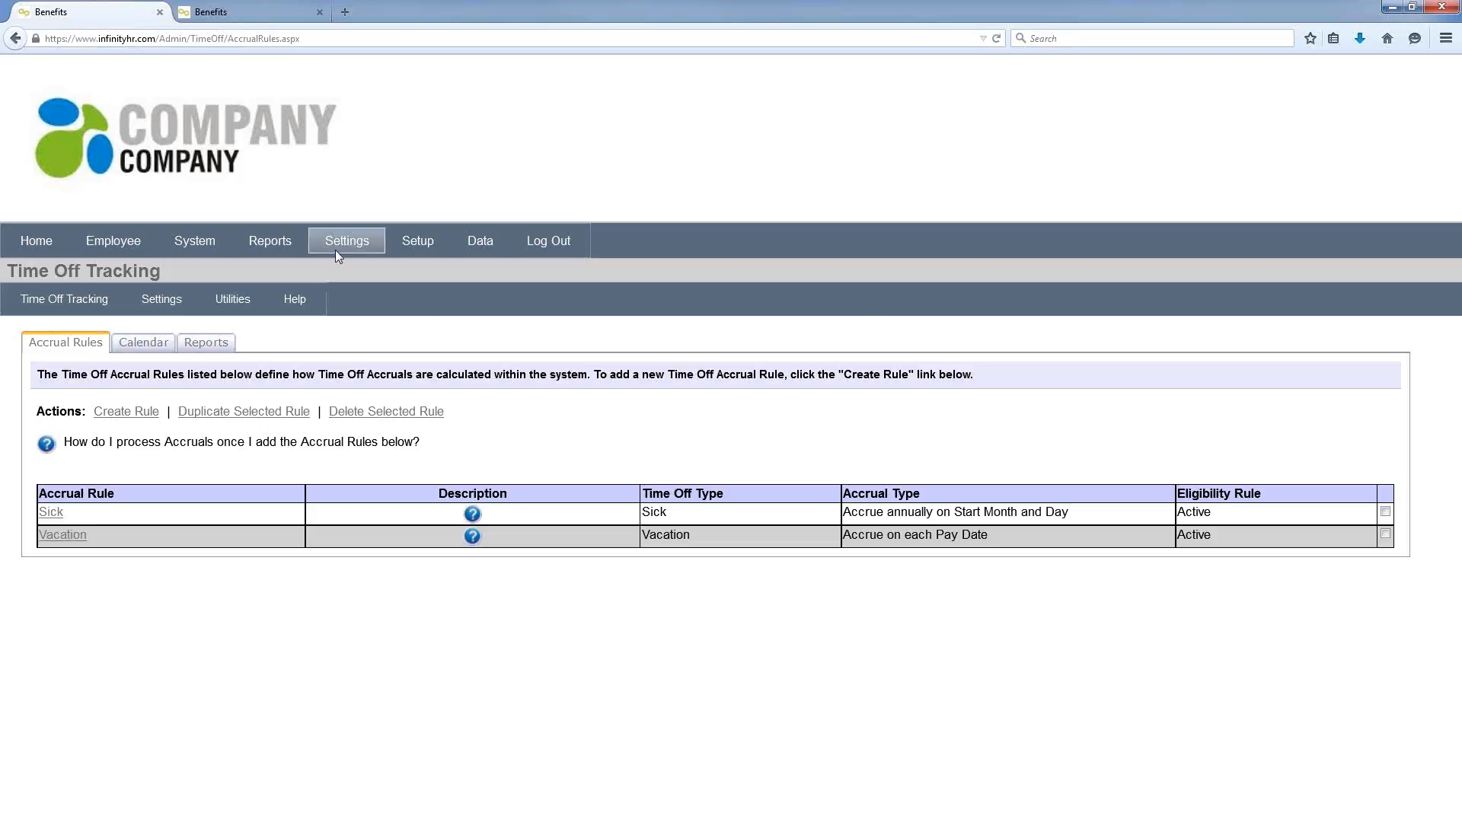
# Step: Open the Wellness Campaigns dashboard showing the 2015 campaign's Blood Donation metric
pyautogui.moveTo(336, 253)
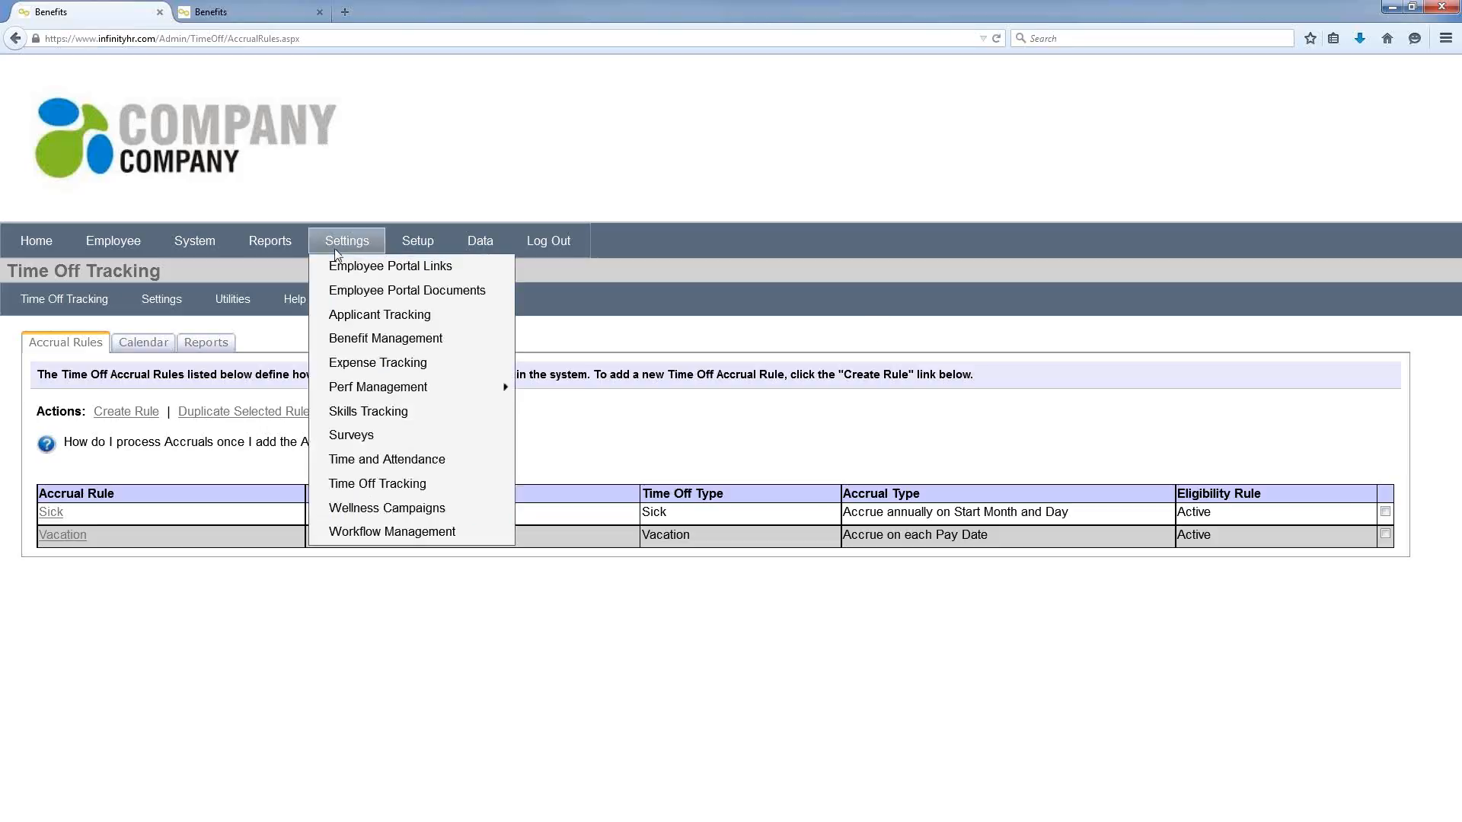
pyautogui.click(413, 507)
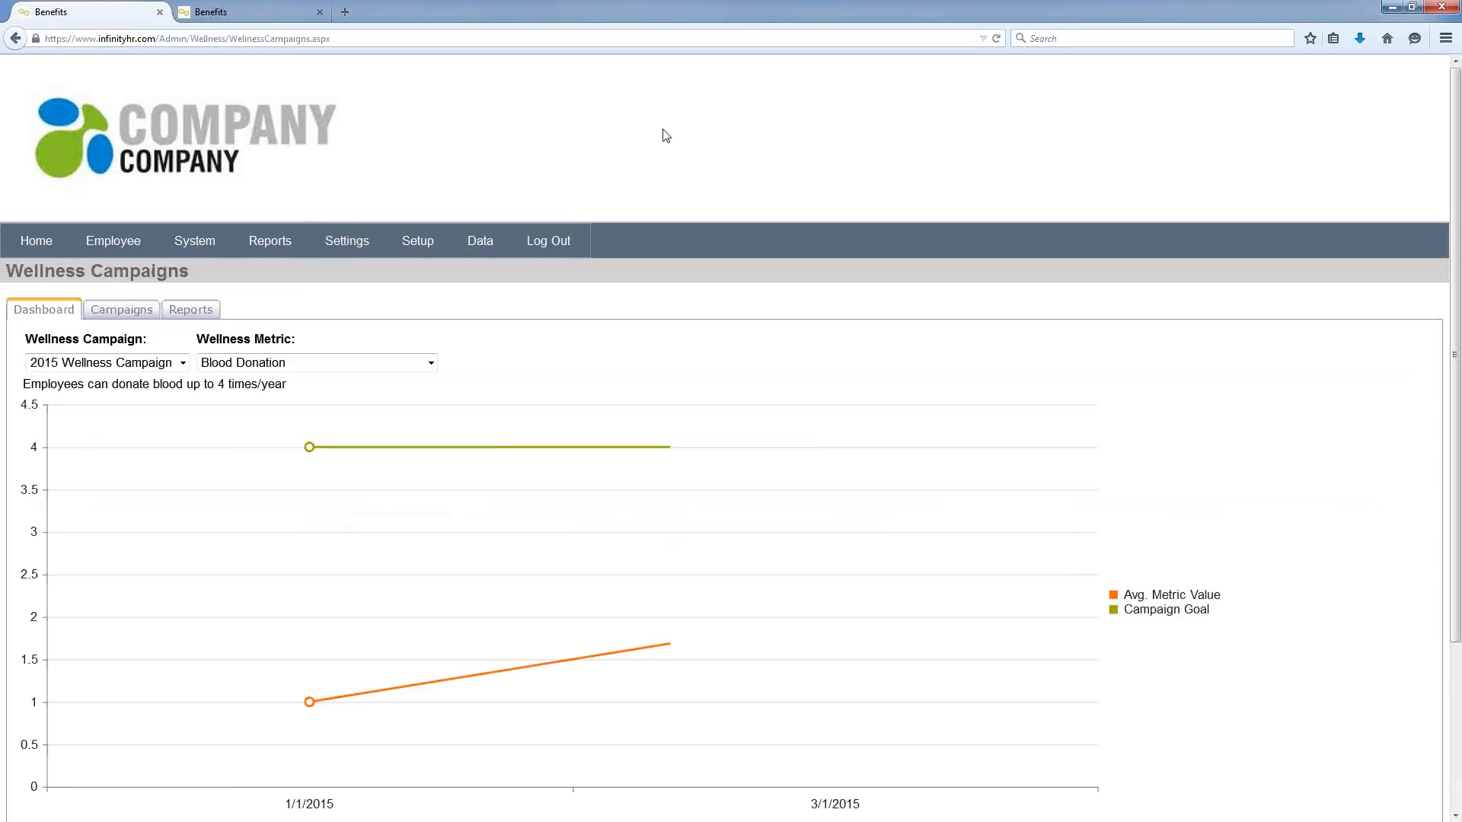
# Step: Review the Wellness Campaigns dashboard, then open Workflow Management from Settings
pyautogui.scroll(-3, 647, 140)
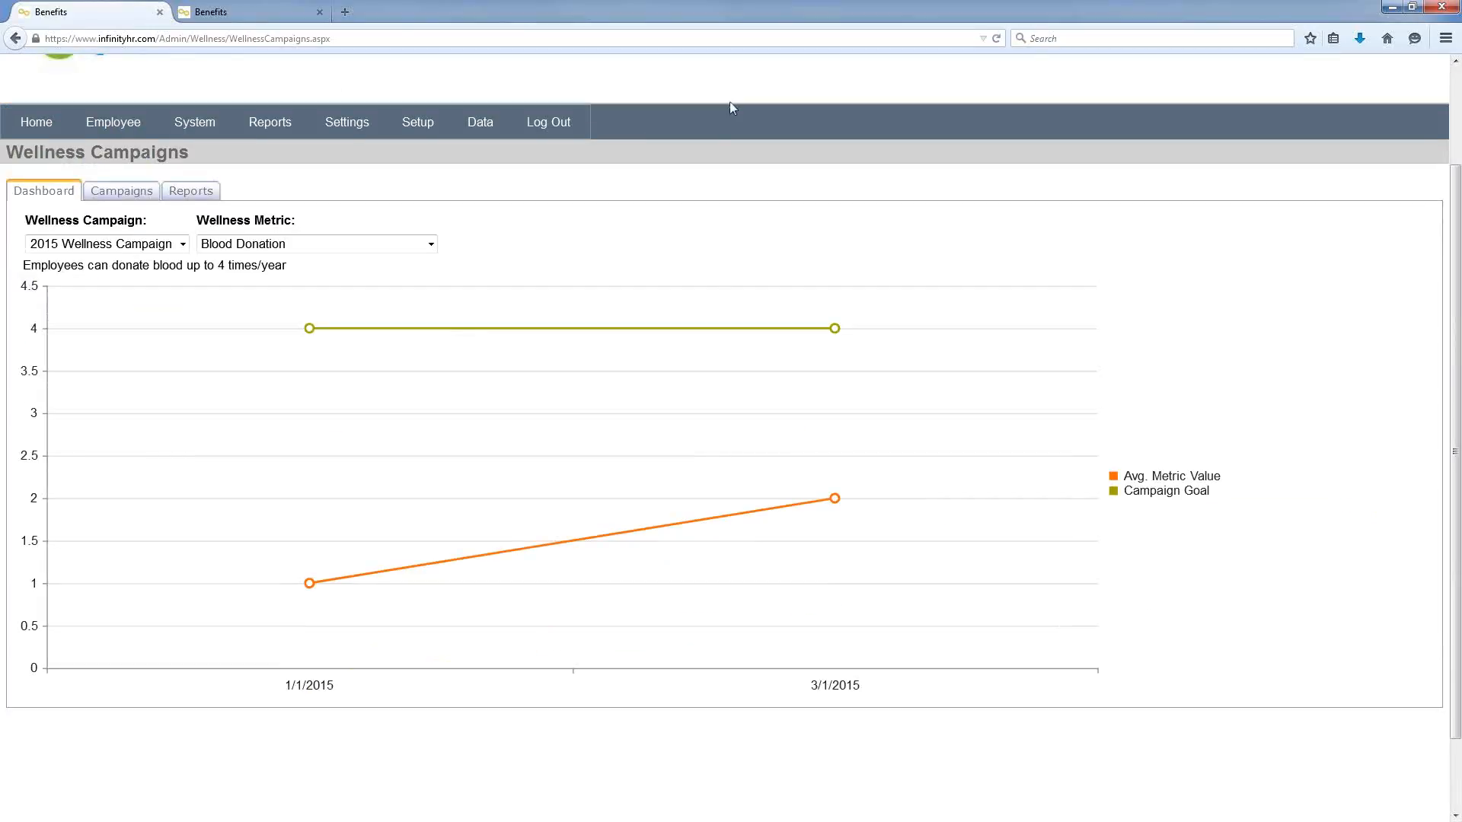
pyautogui.scroll(3, 729, 102)
pyautogui.click(367, 121)
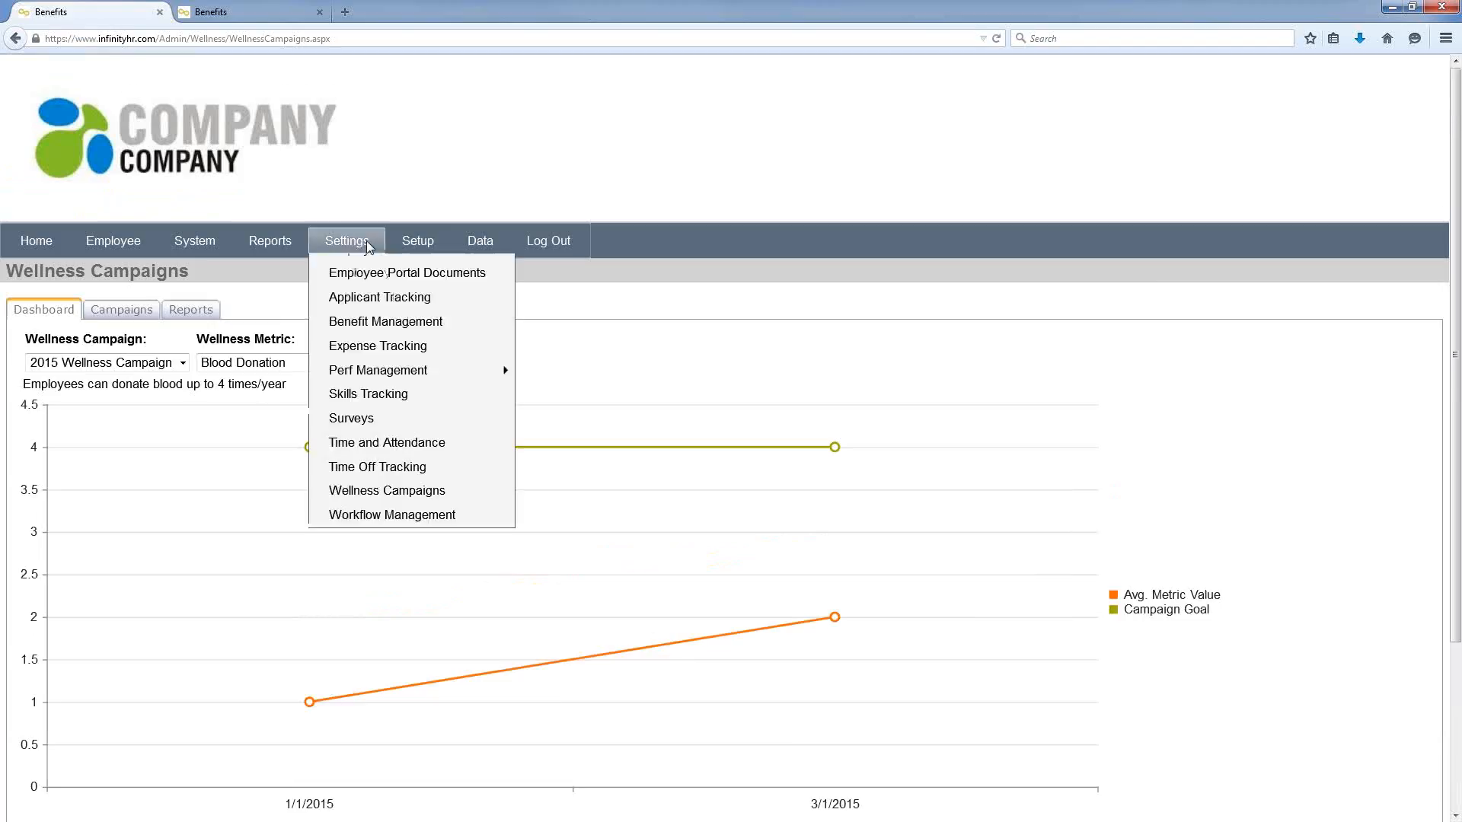
pyautogui.click(385, 527)
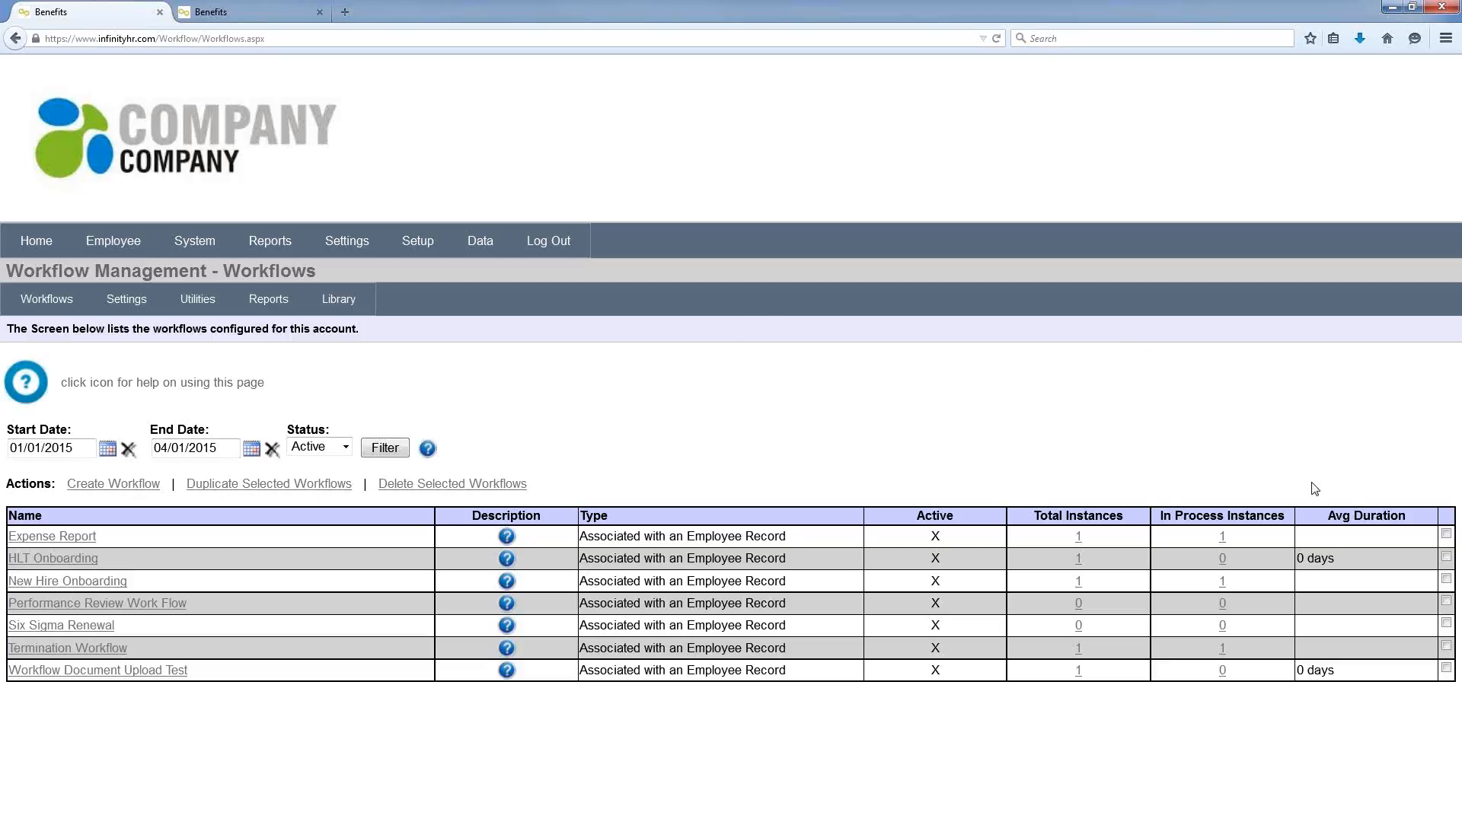
# Step: Open the New Hire Onboarding workflow's steps and edit its Employee Handbook step
pyautogui.click(118, 583)
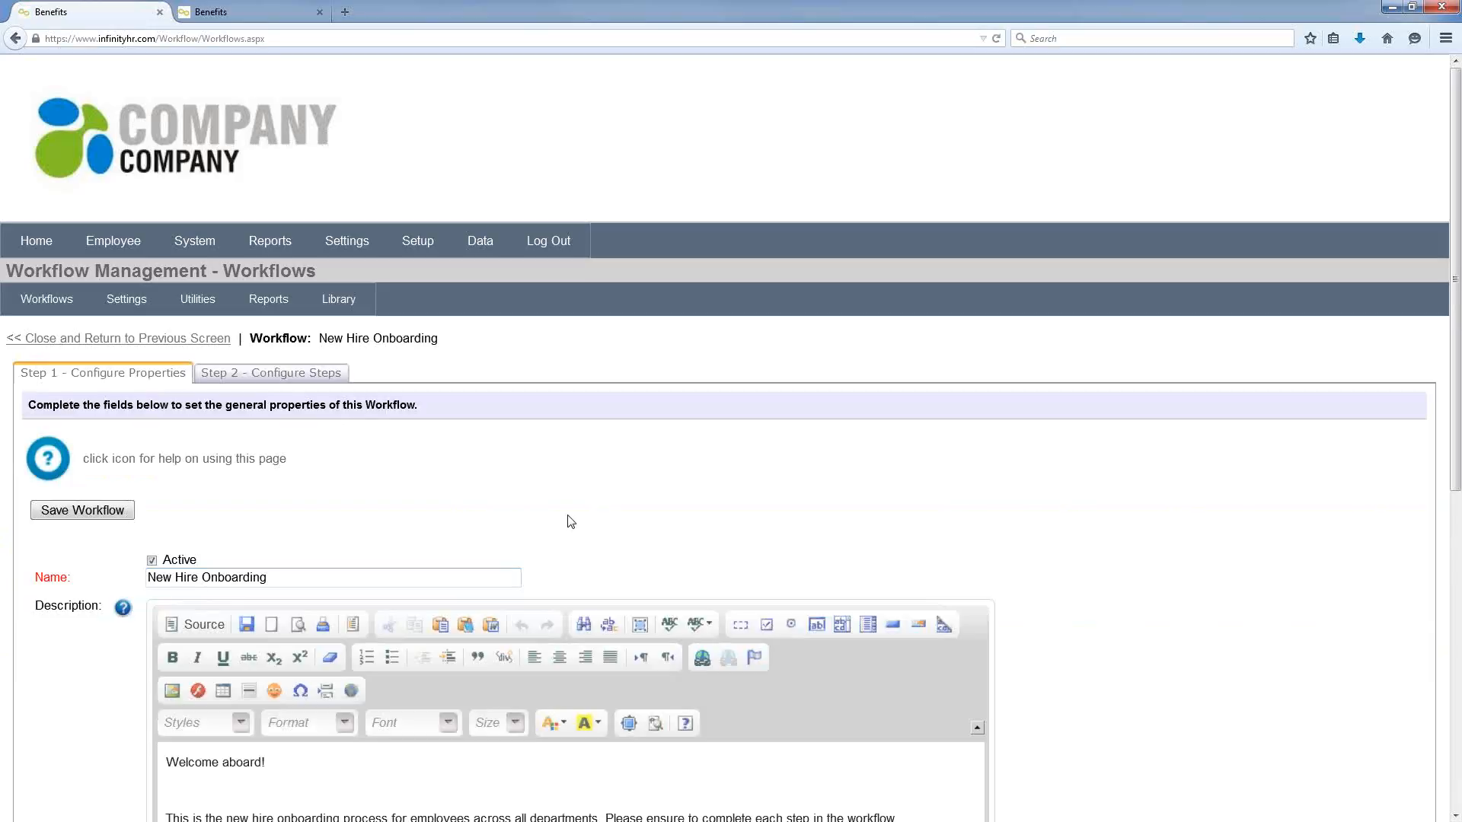
pyautogui.scroll(-3, 548, 457)
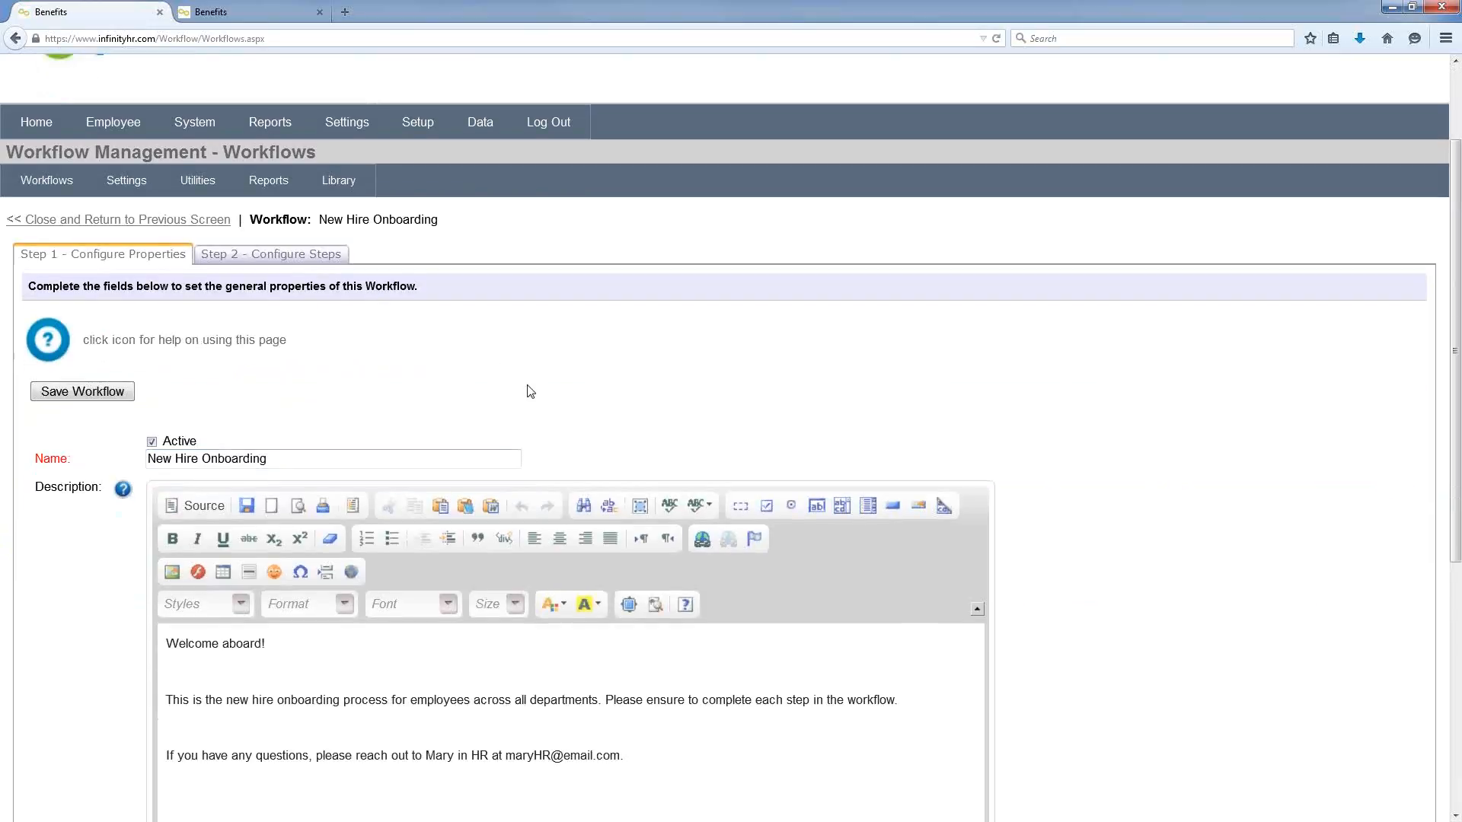
pyautogui.click(302, 256)
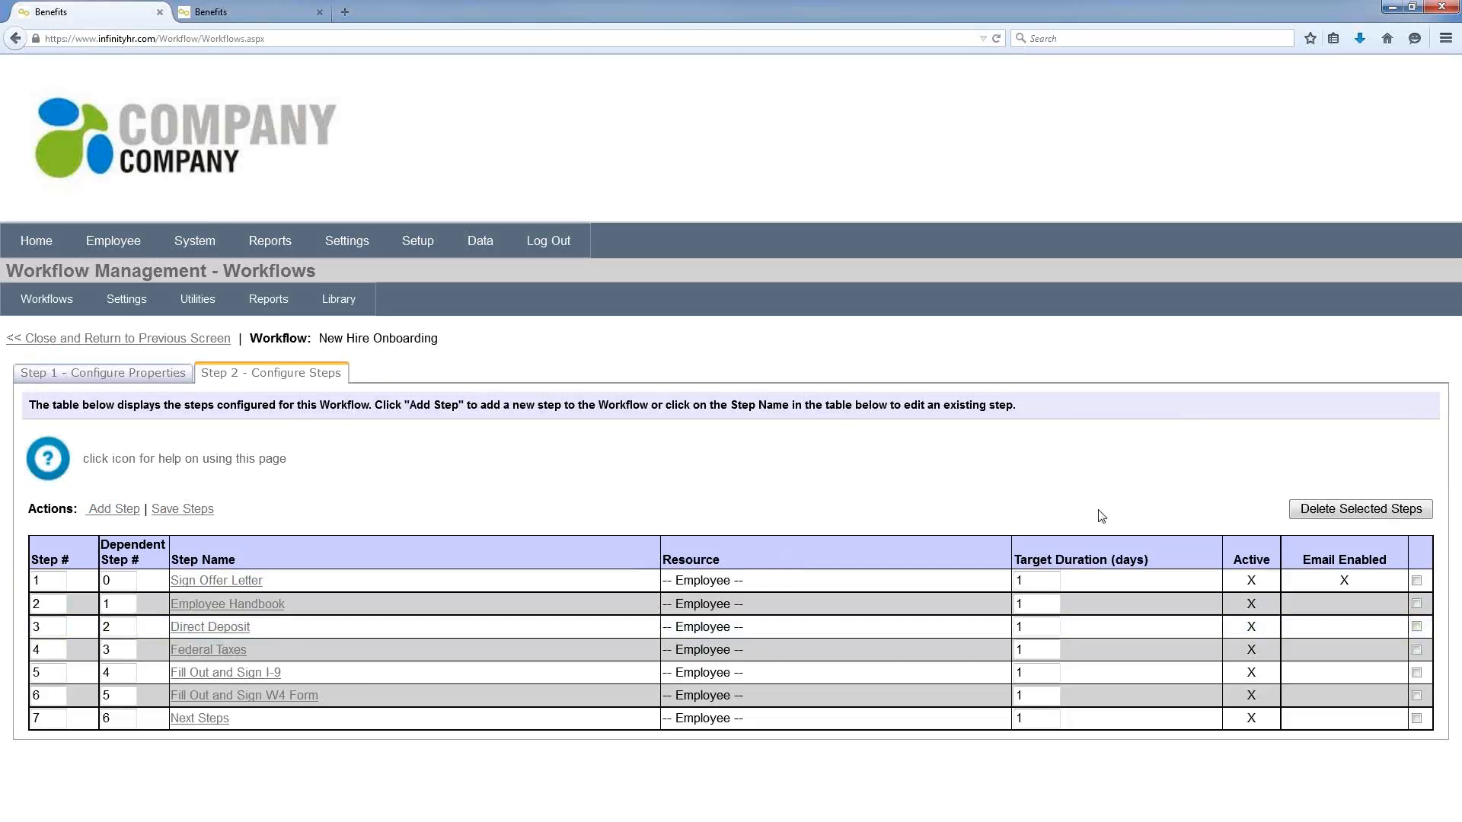
pyautogui.click(278, 606)
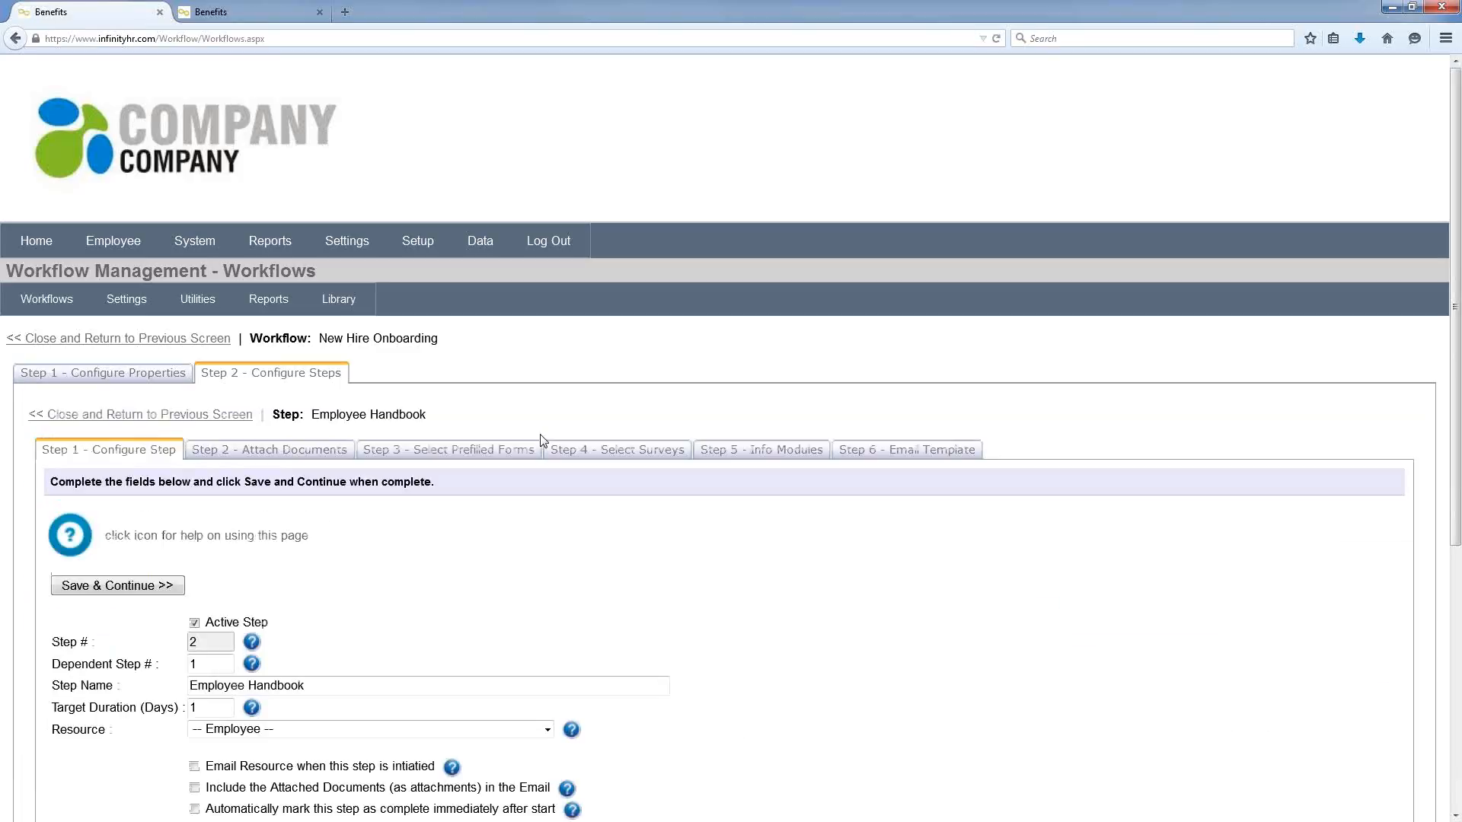
pyautogui.scroll(-3, 446, 457)
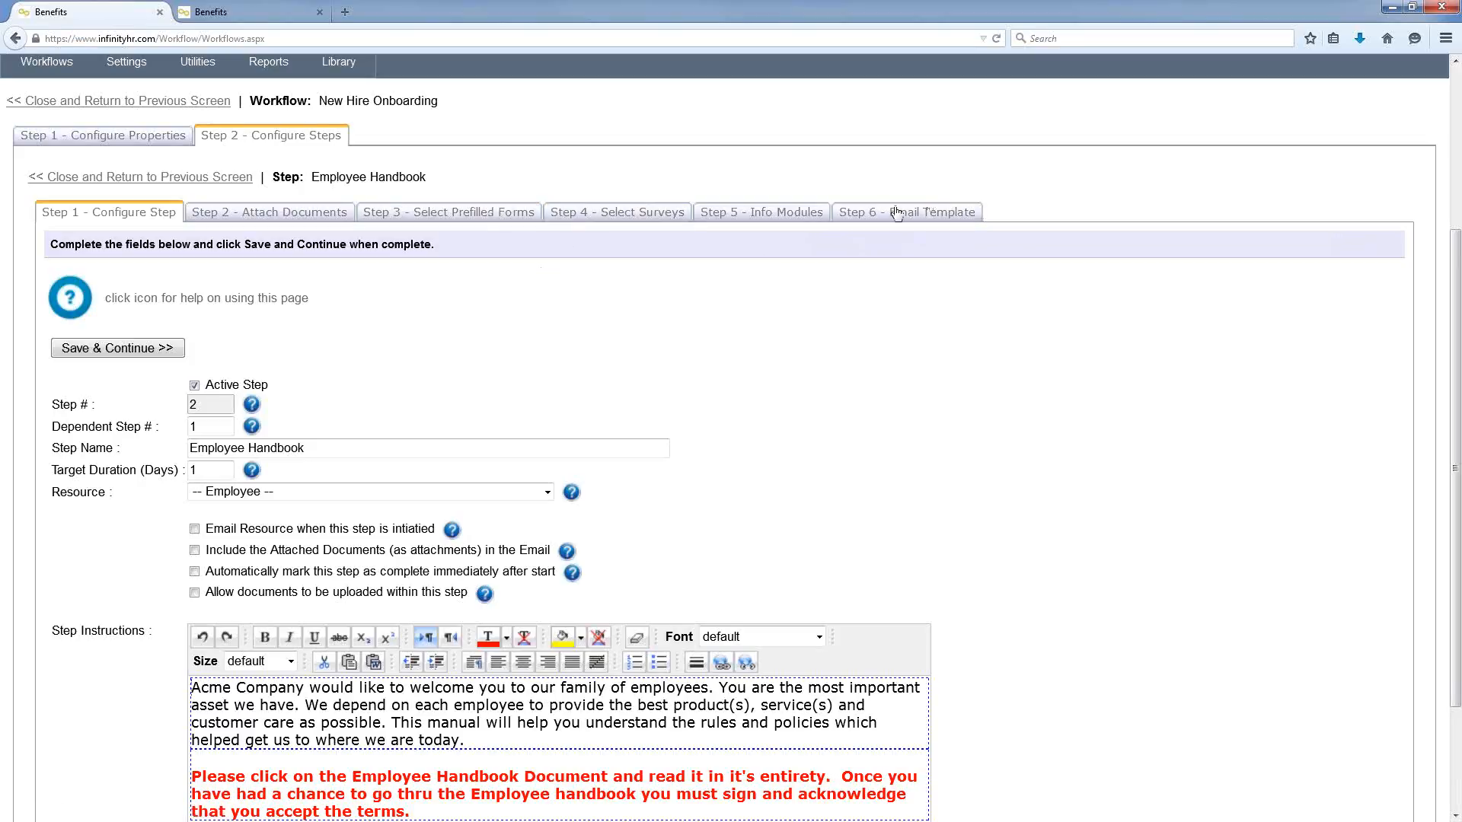
pyautogui.scroll(2, 852, 228)
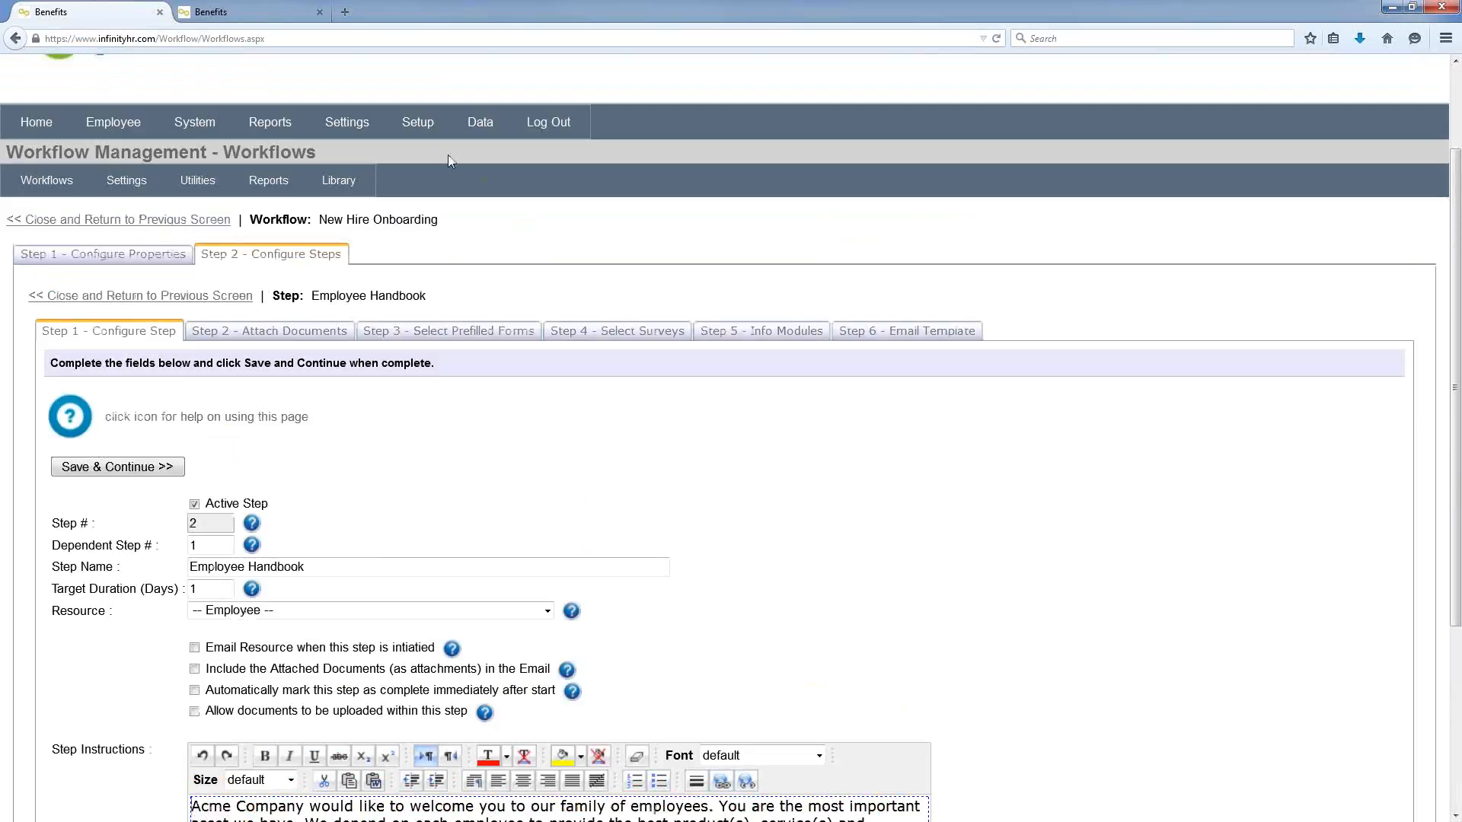
# Step: Open the first administrator's employee settings and grant access to the Finance department
pyautogui.moveTo(417, 126)
pyautogui.click(425, 171)
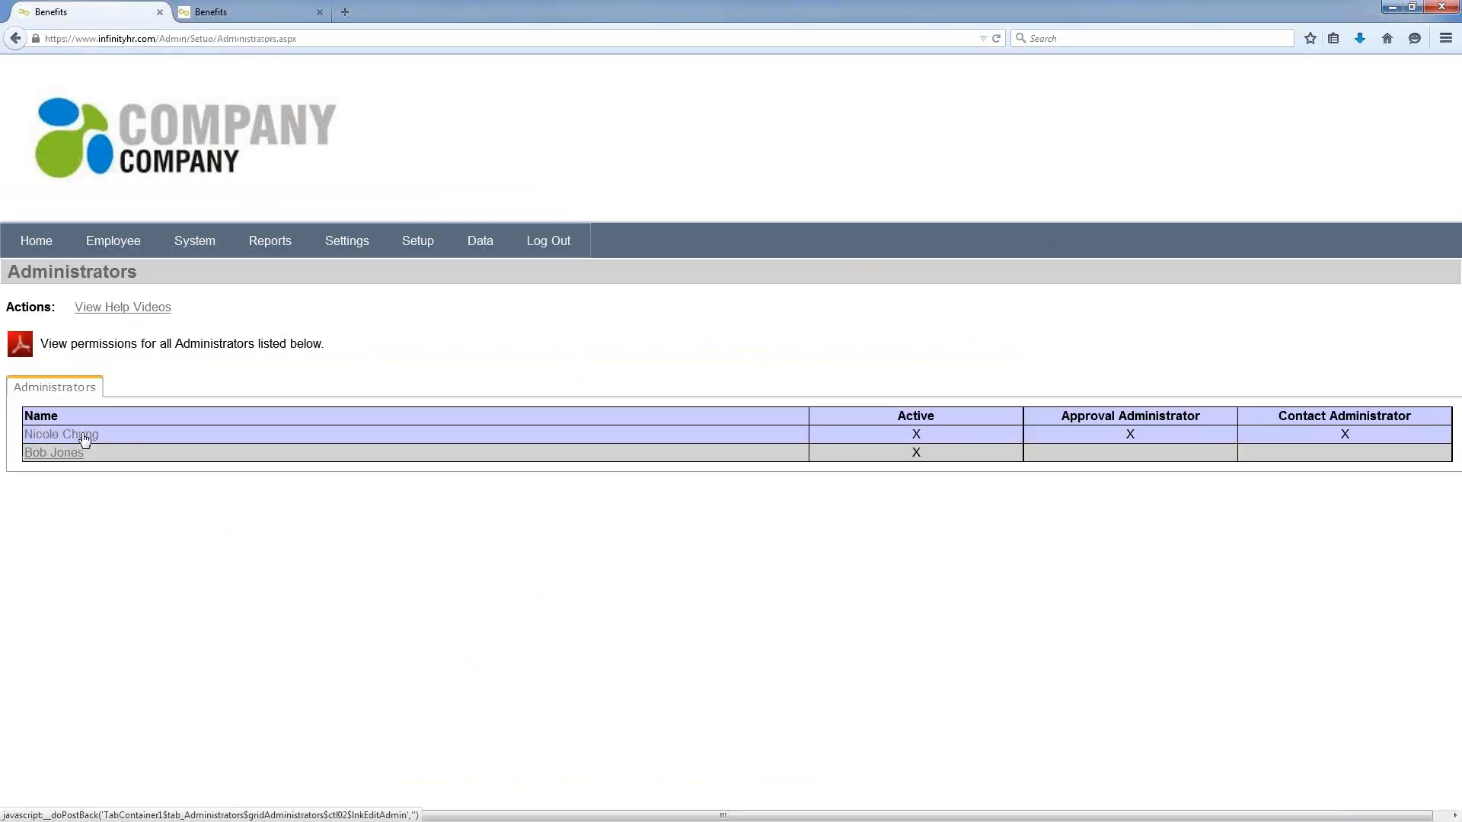
pyautogui.click(83, 437)
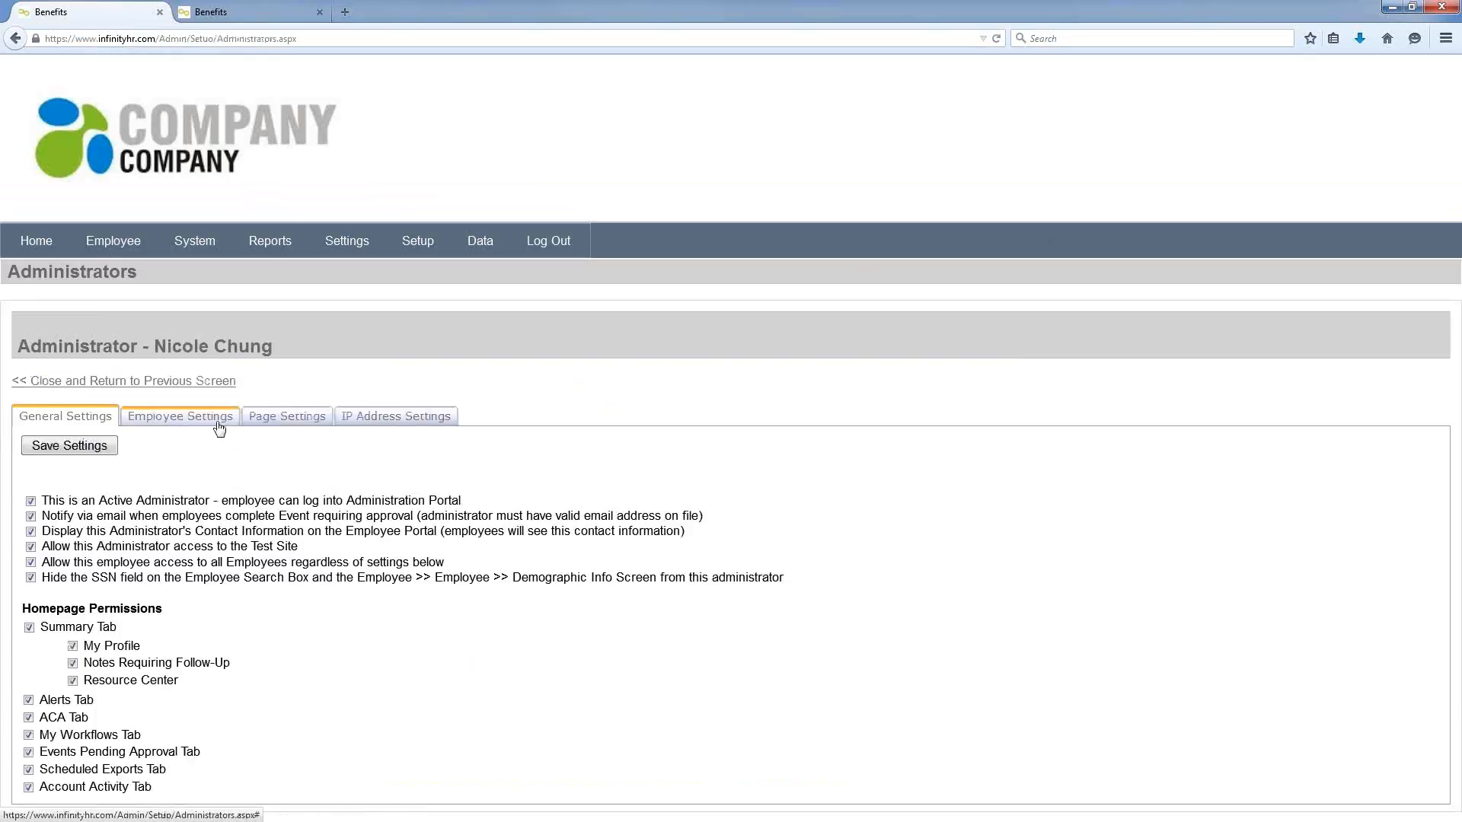
pyautogui.click(219, 426)
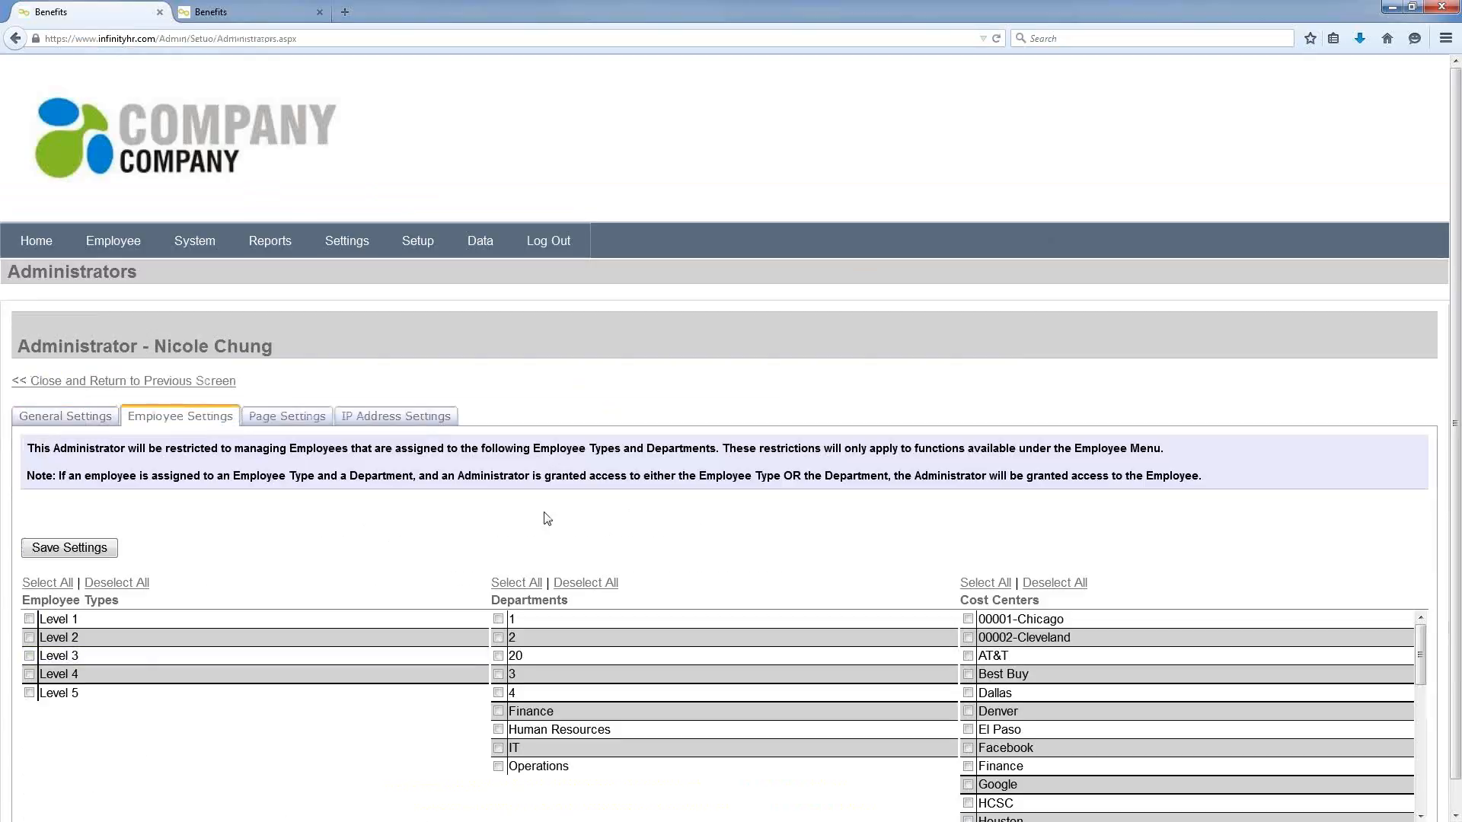
pyautogui.click(499, 712)
# Step: Review the administrator's page access, toggling Compensation page access off and back on
pyautogui.click(309, 423)
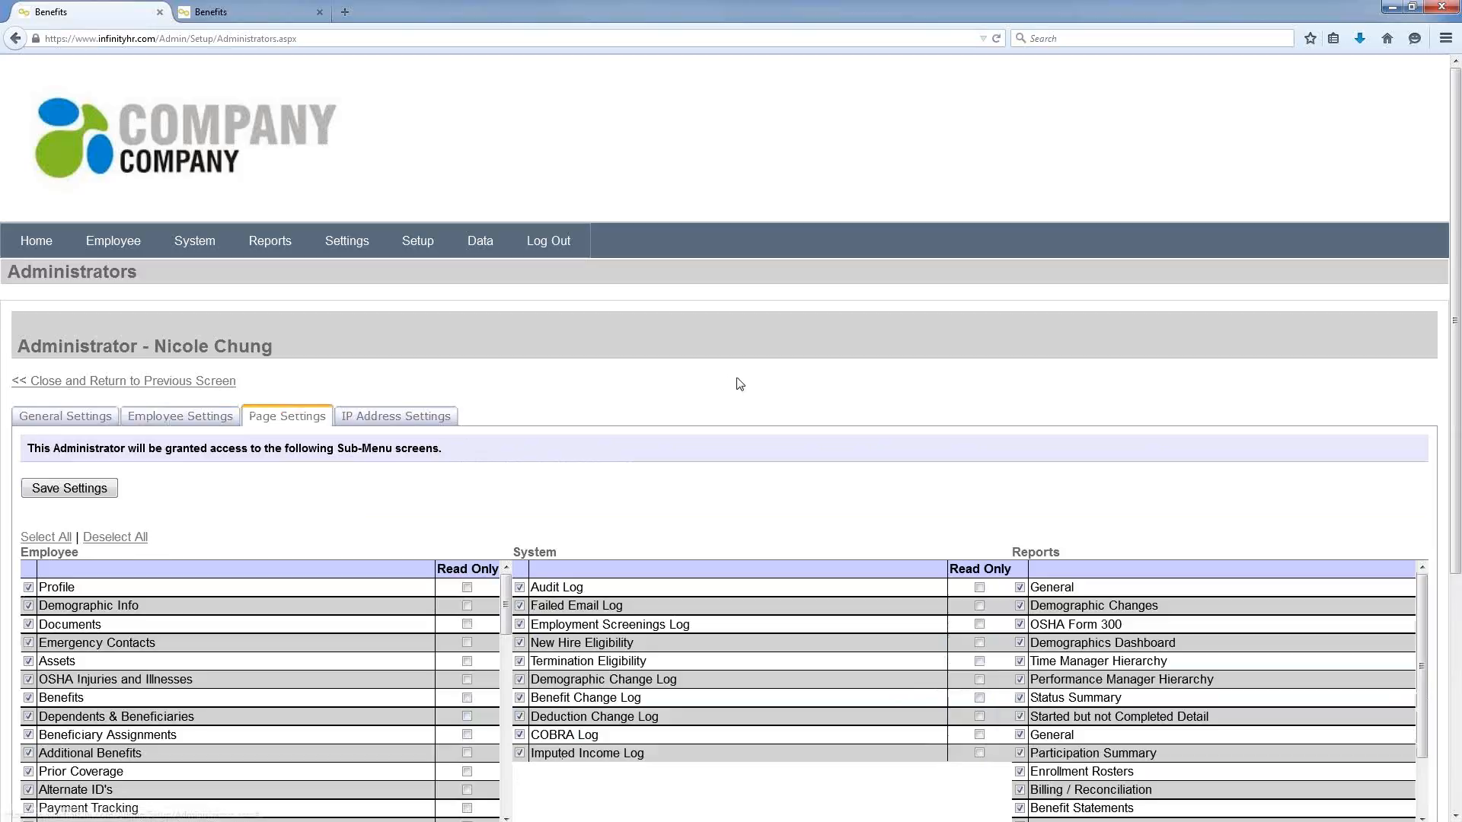
pyautogui.scroll(-3, 809, 238)
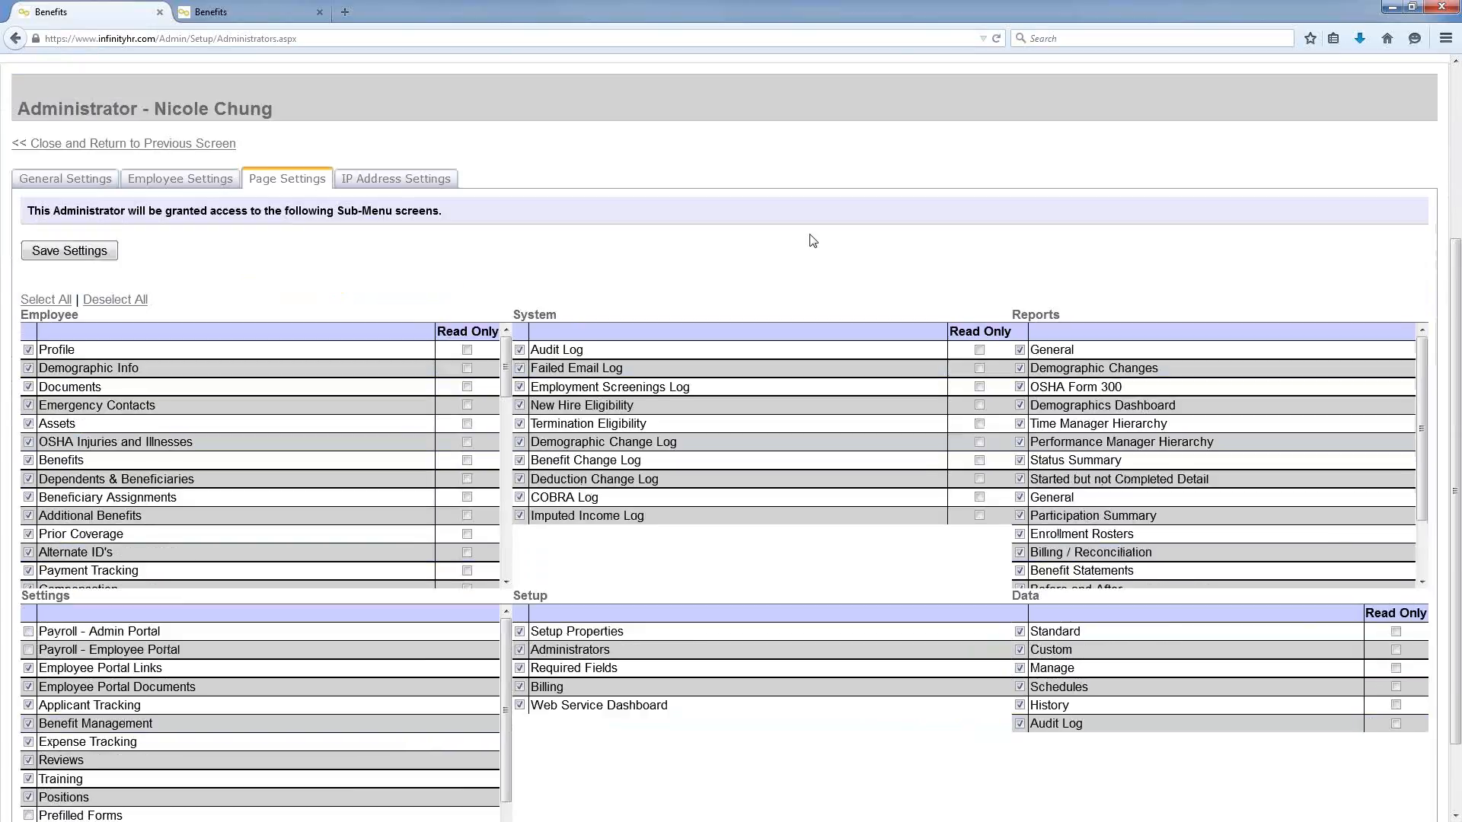
pyautogui.scroll(2, 813, 241)
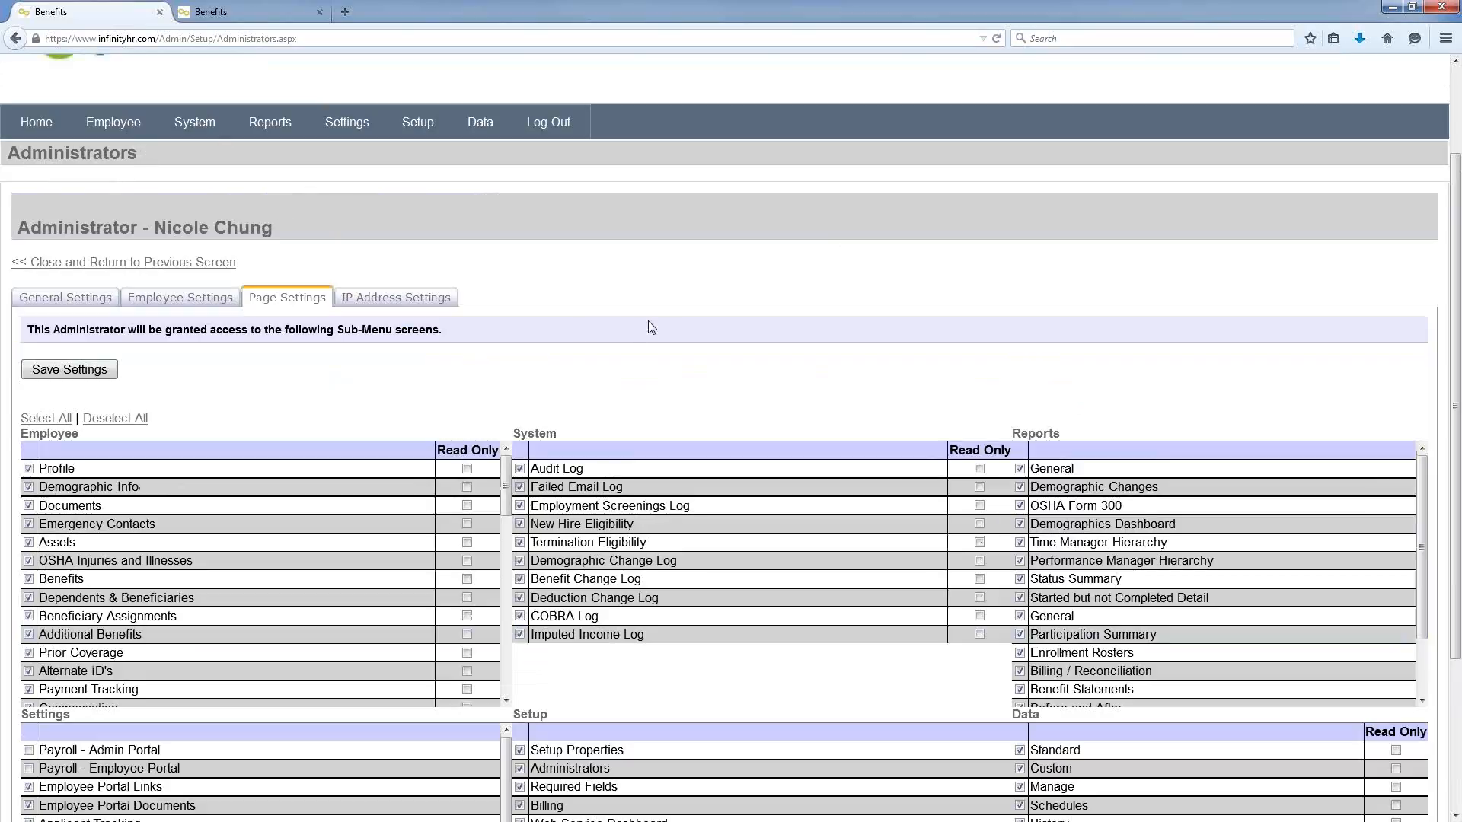
pyautogui.moveTo(506, 479); pyautogui.dragTo(507, 525)
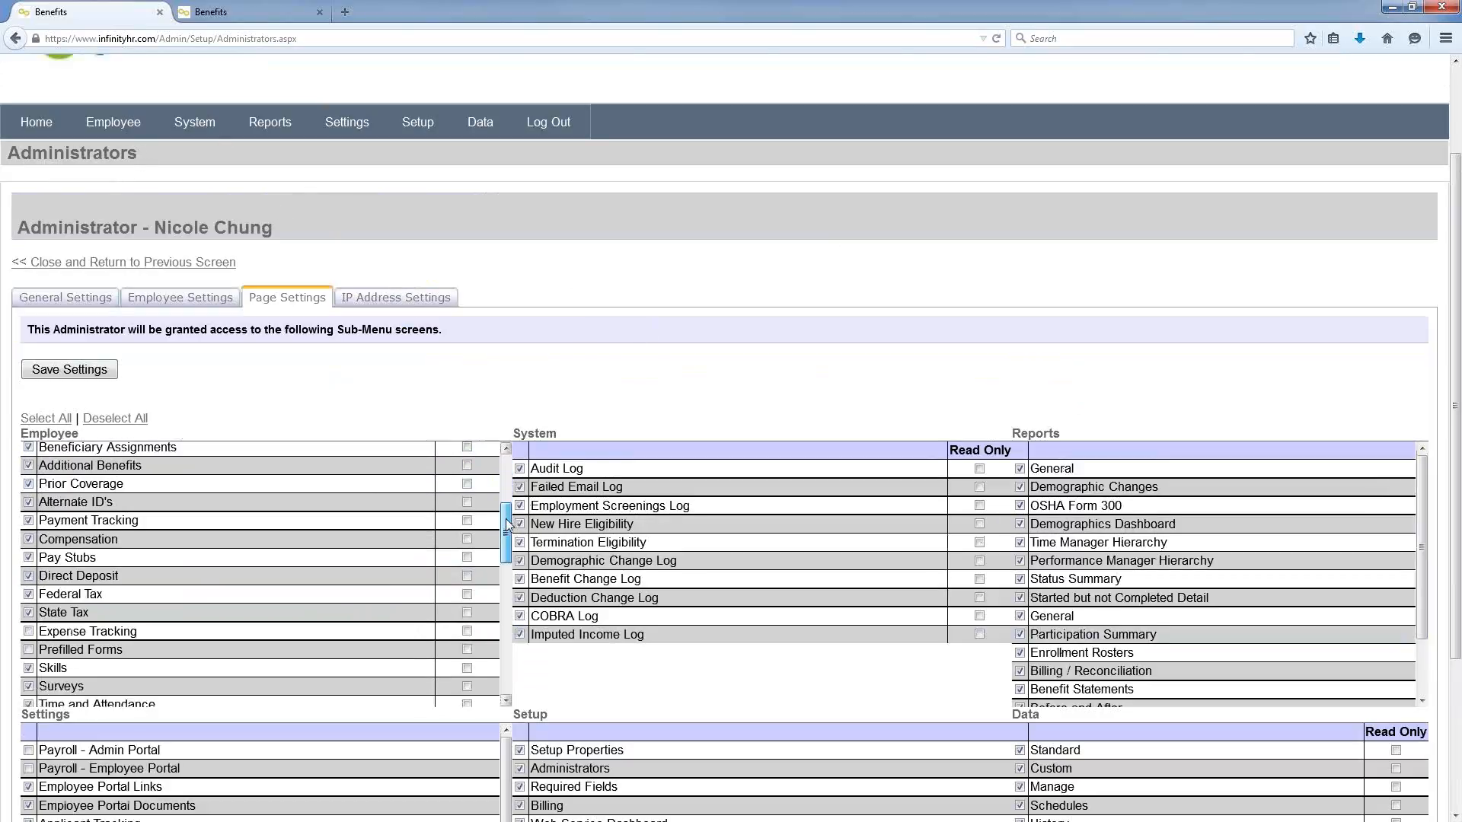
pyautogui.click(29, 540)
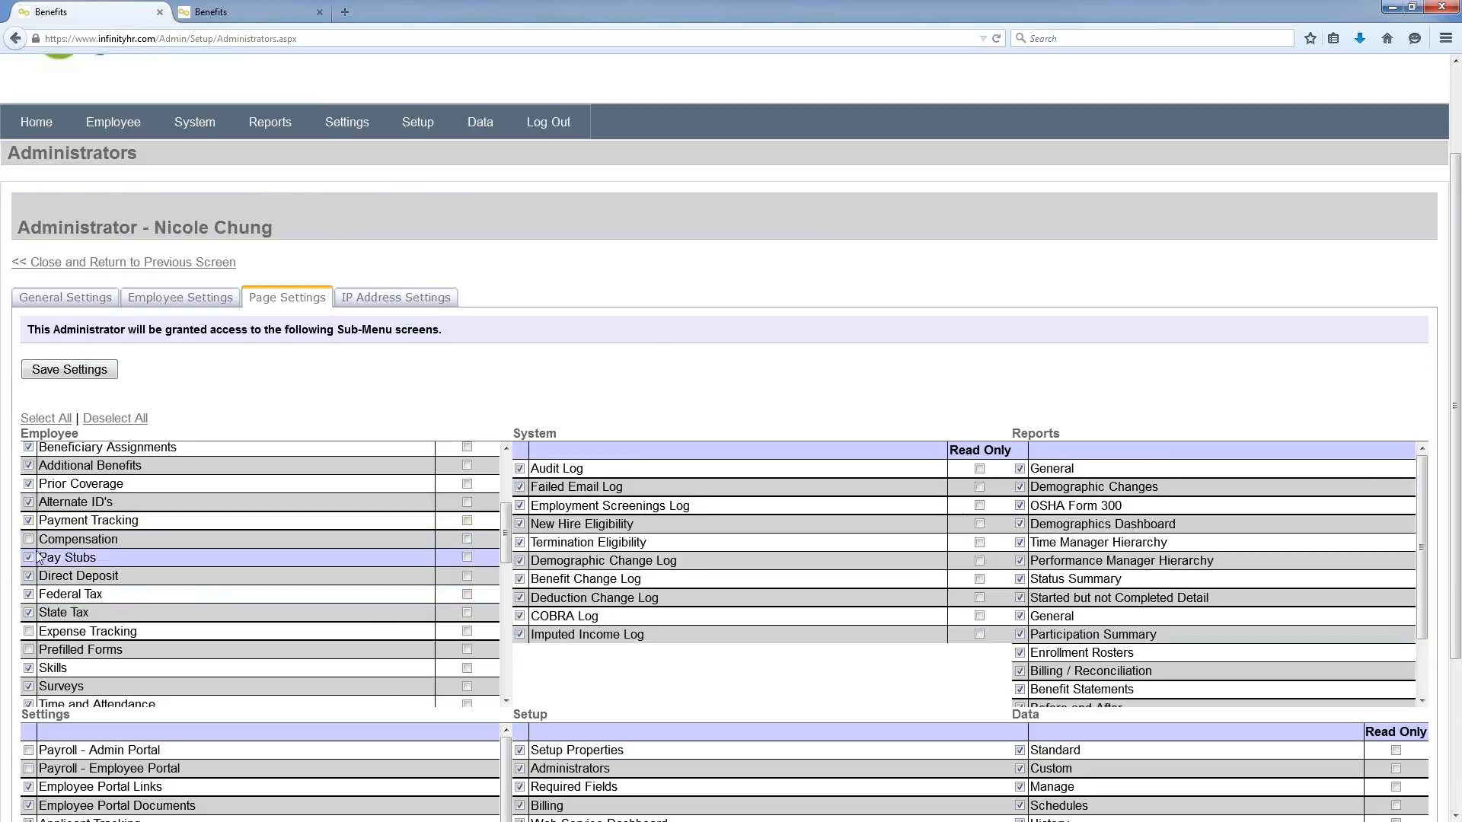
pyautogui.click(29, 540)
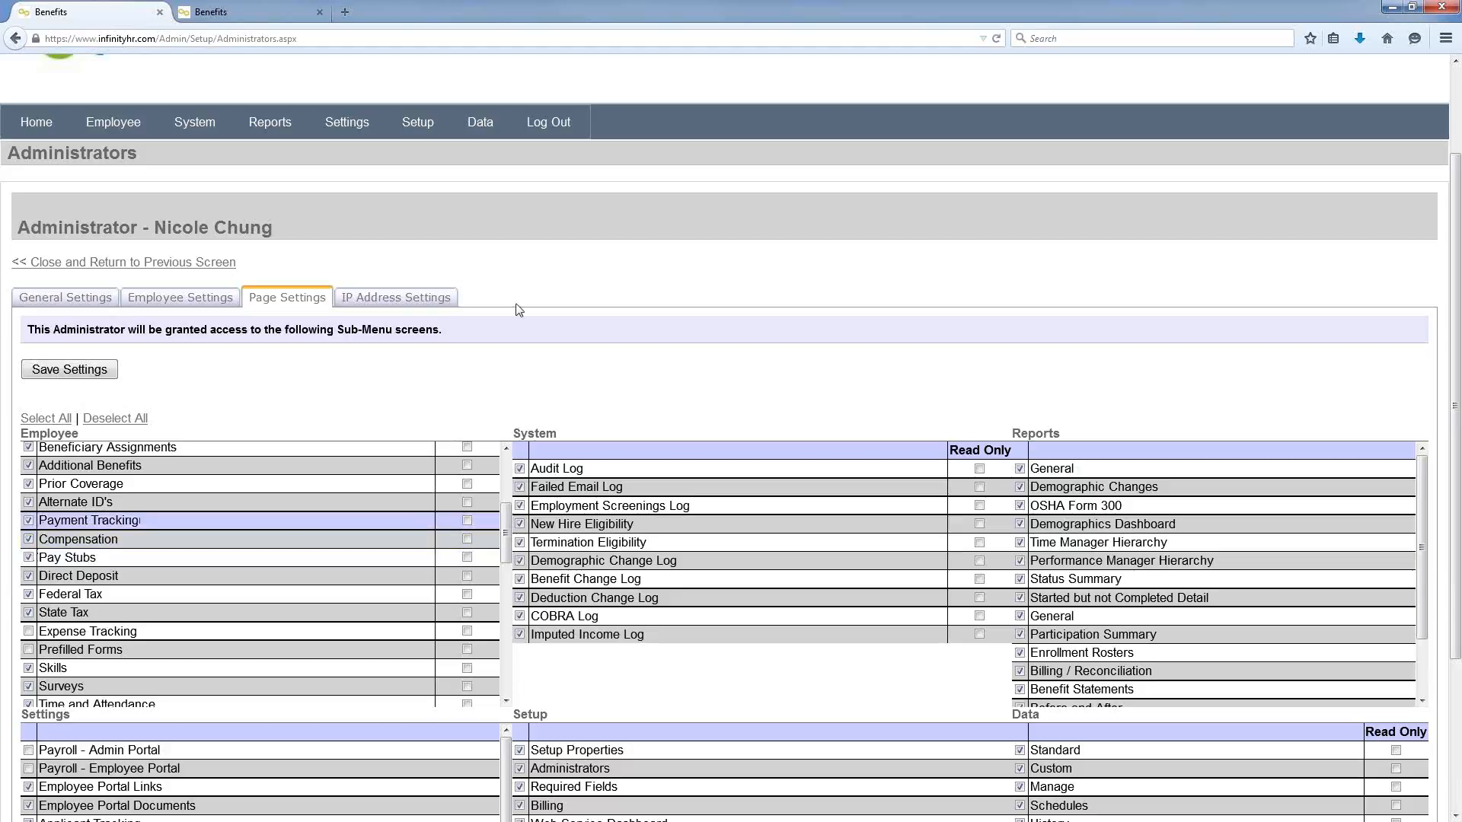
# Step: Open the standard Data Import Manager from Data > Imports
pyautogui.scroll(2, 602, 292)
pyautogui.moveTo(487, 234)
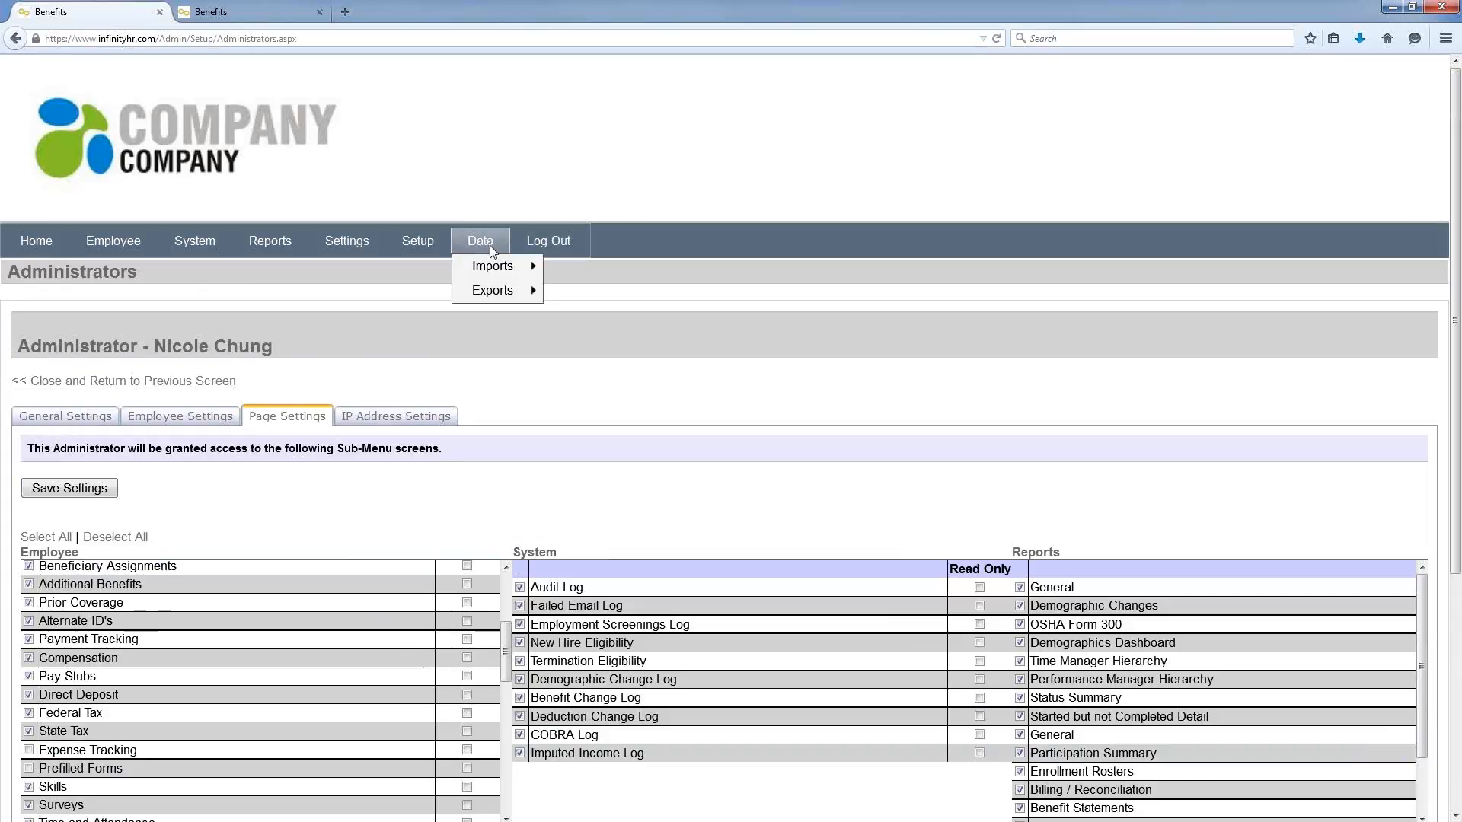
pyautogui.moveTo(524, 267)
pyautogui.click(597, 267)
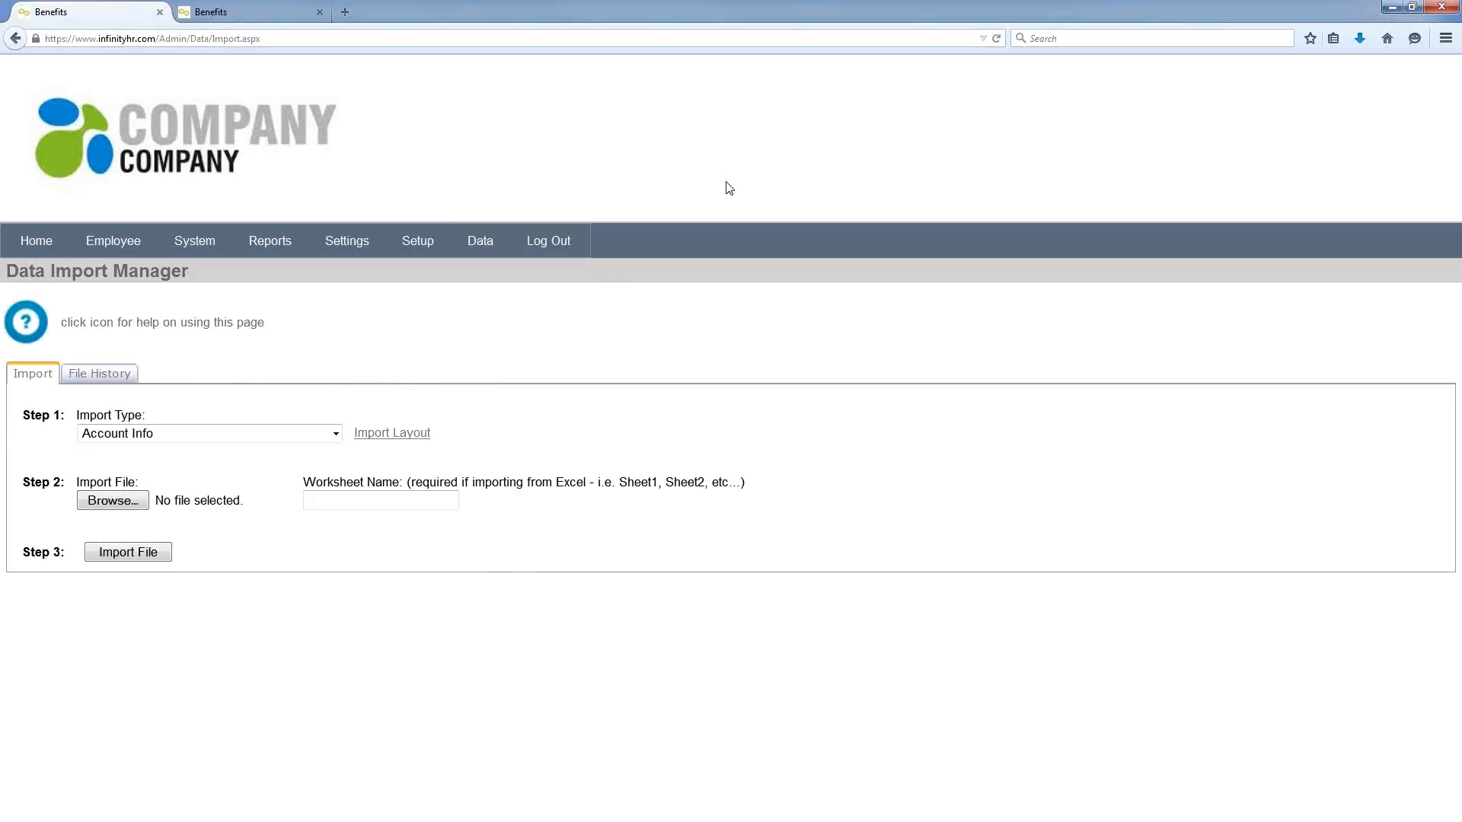
# Step: Choose Compensation Rates from the Import Type list, leaving no file selected
pyautogui.click(318, 439)
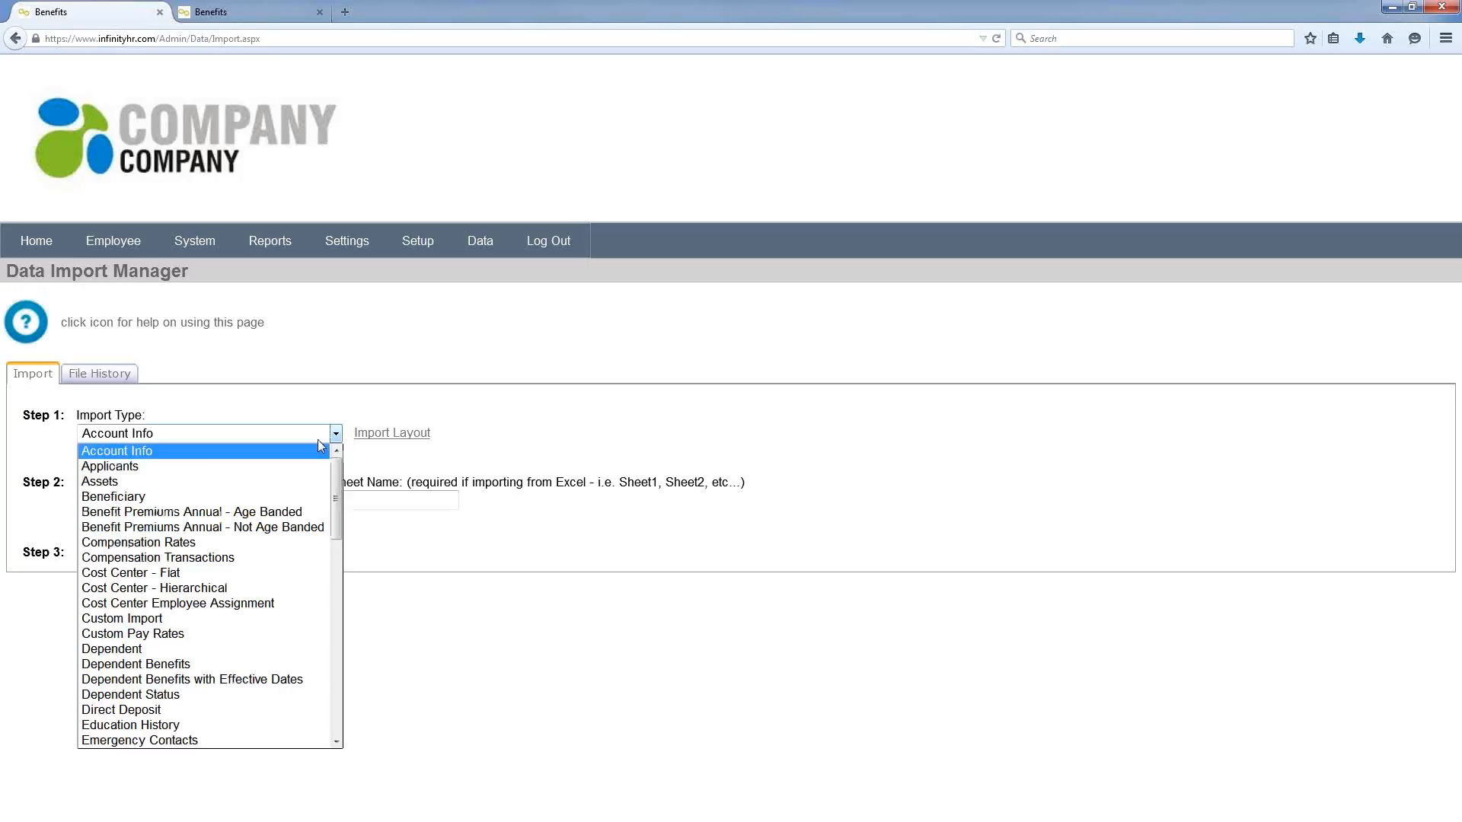
pyautogui.click(269, 547)
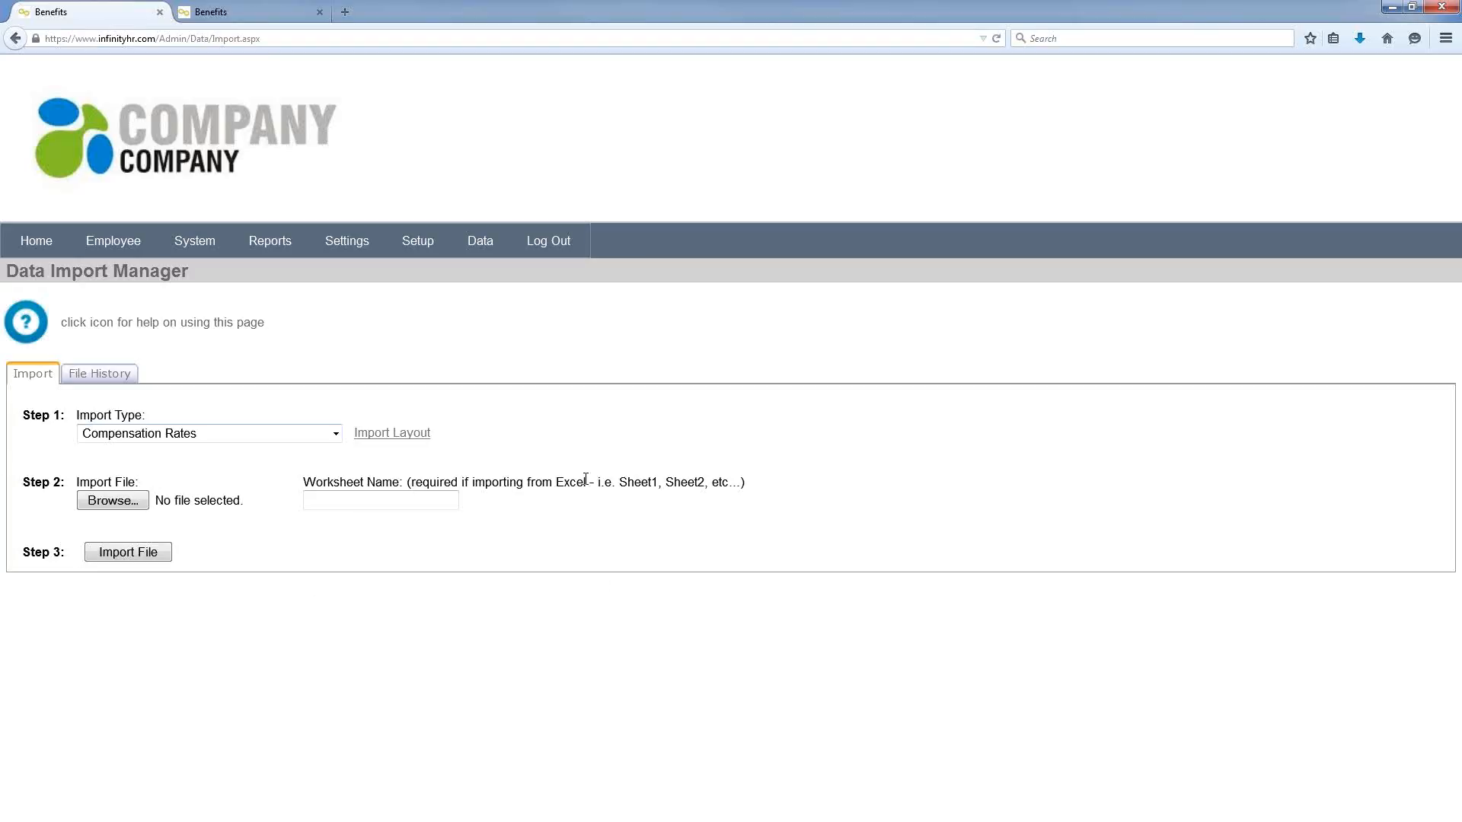
# Step: Open Data > Exports > Manage to list the 11 configured export configurations
pyautogui.moveTo(465, 245)
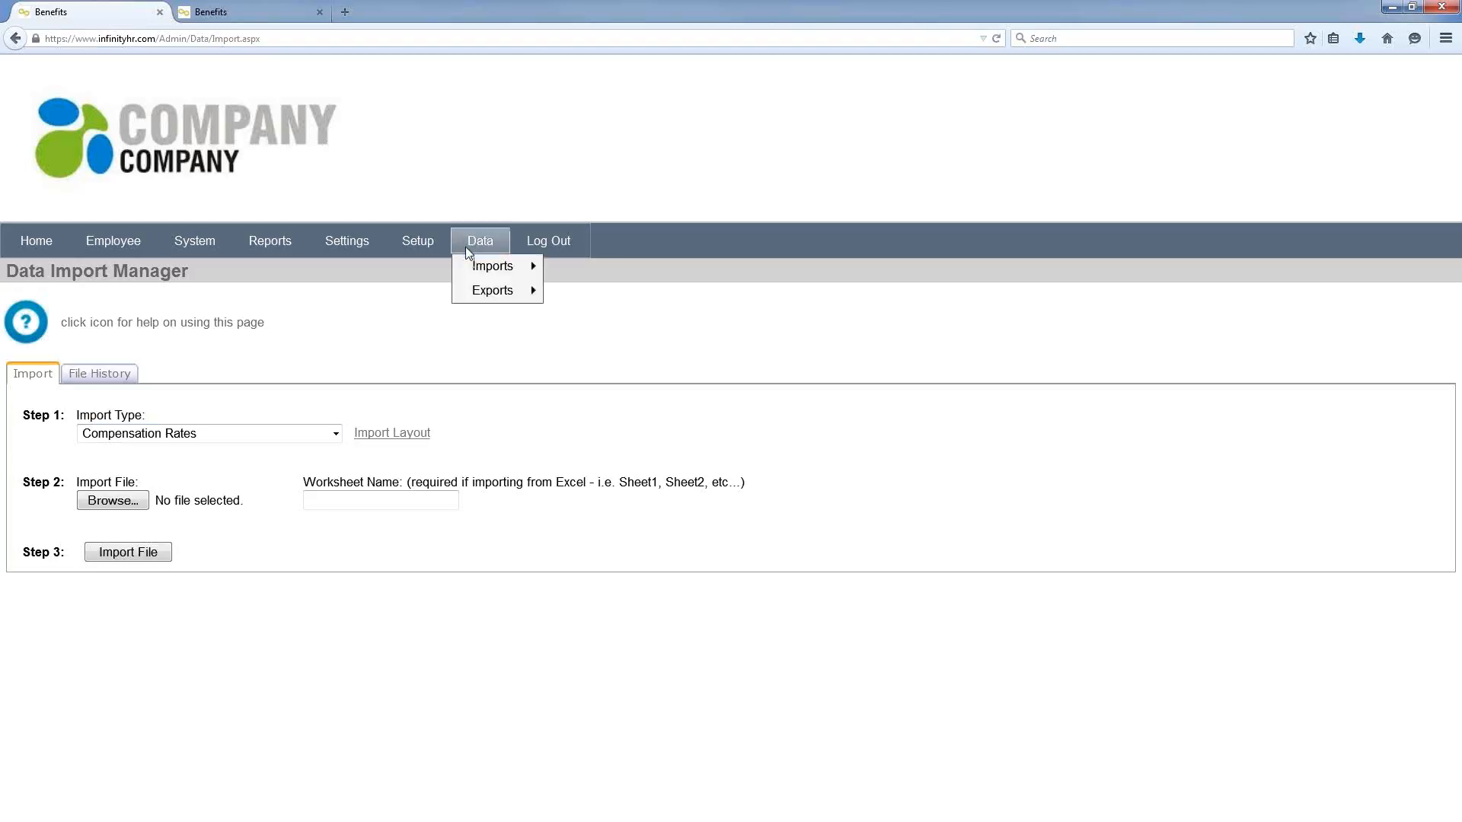
pyautogui.moveTo(495, 298)
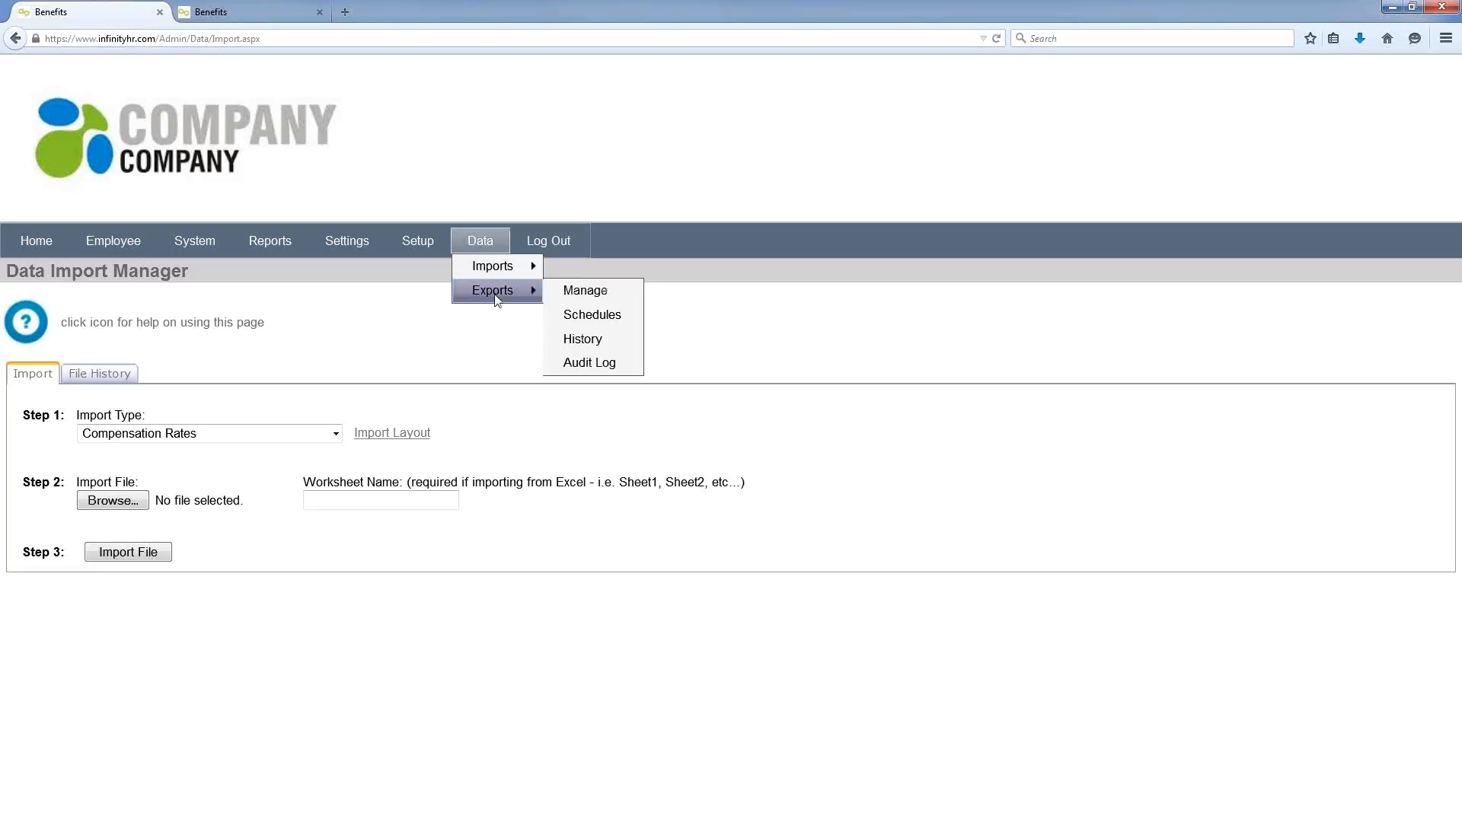
pyautogui.click(571, 289)
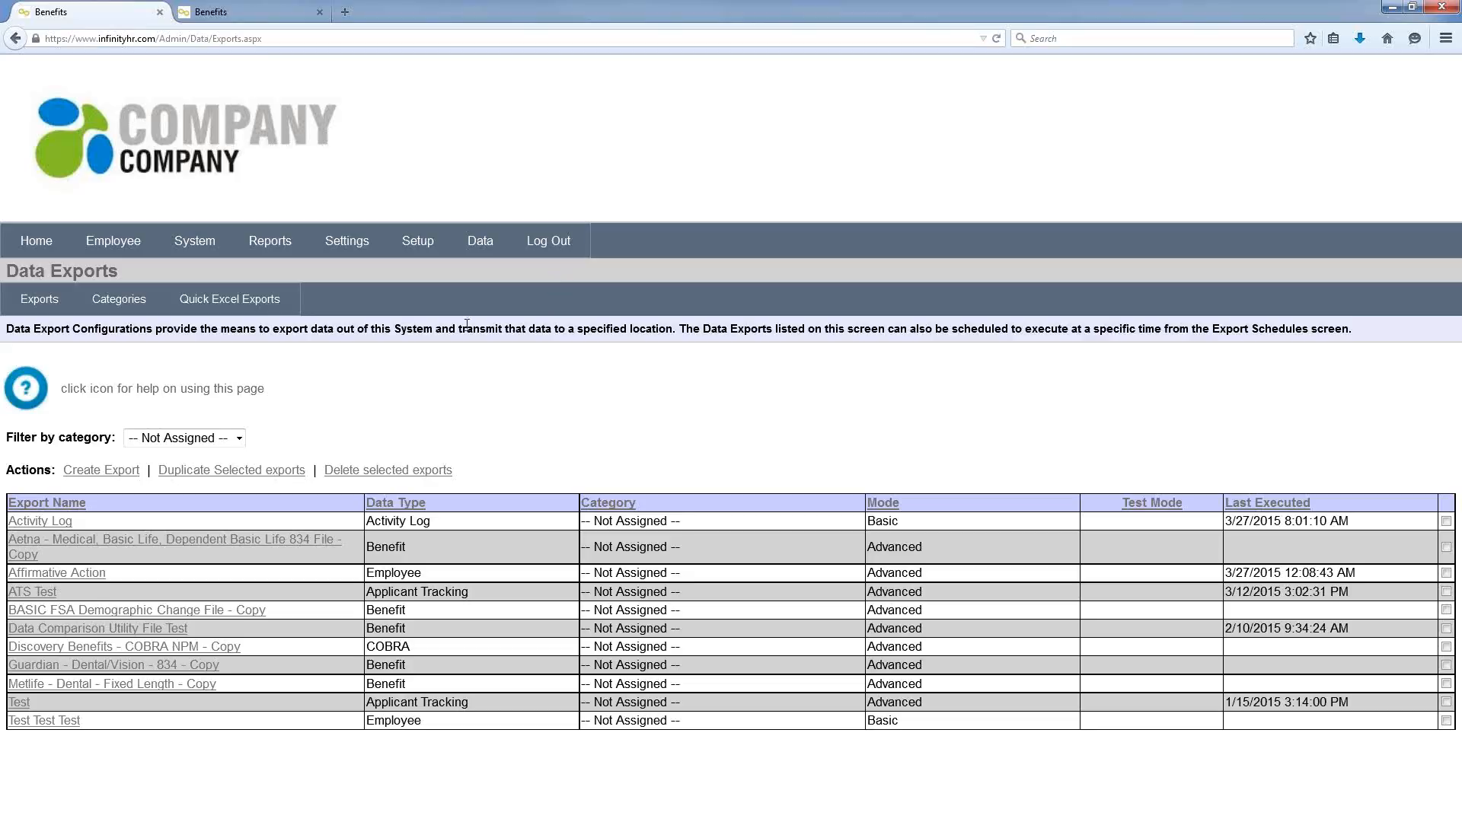
pyautogui.moveTo(195, 296)
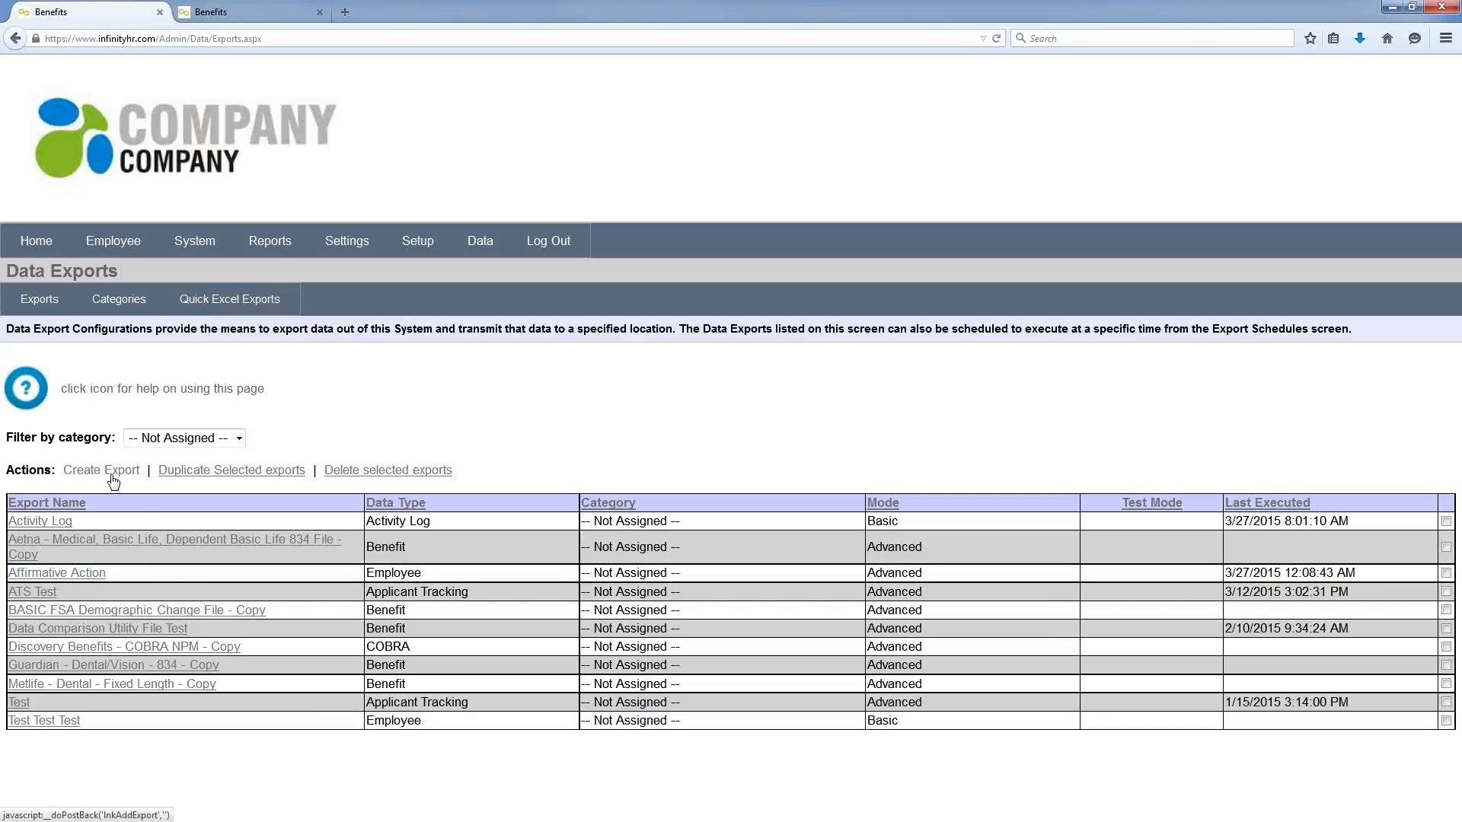
# Step: Open the Affirmative Action export and switch Transfer Type to FTP, then back to Email
pyautogui.click(87, 581)
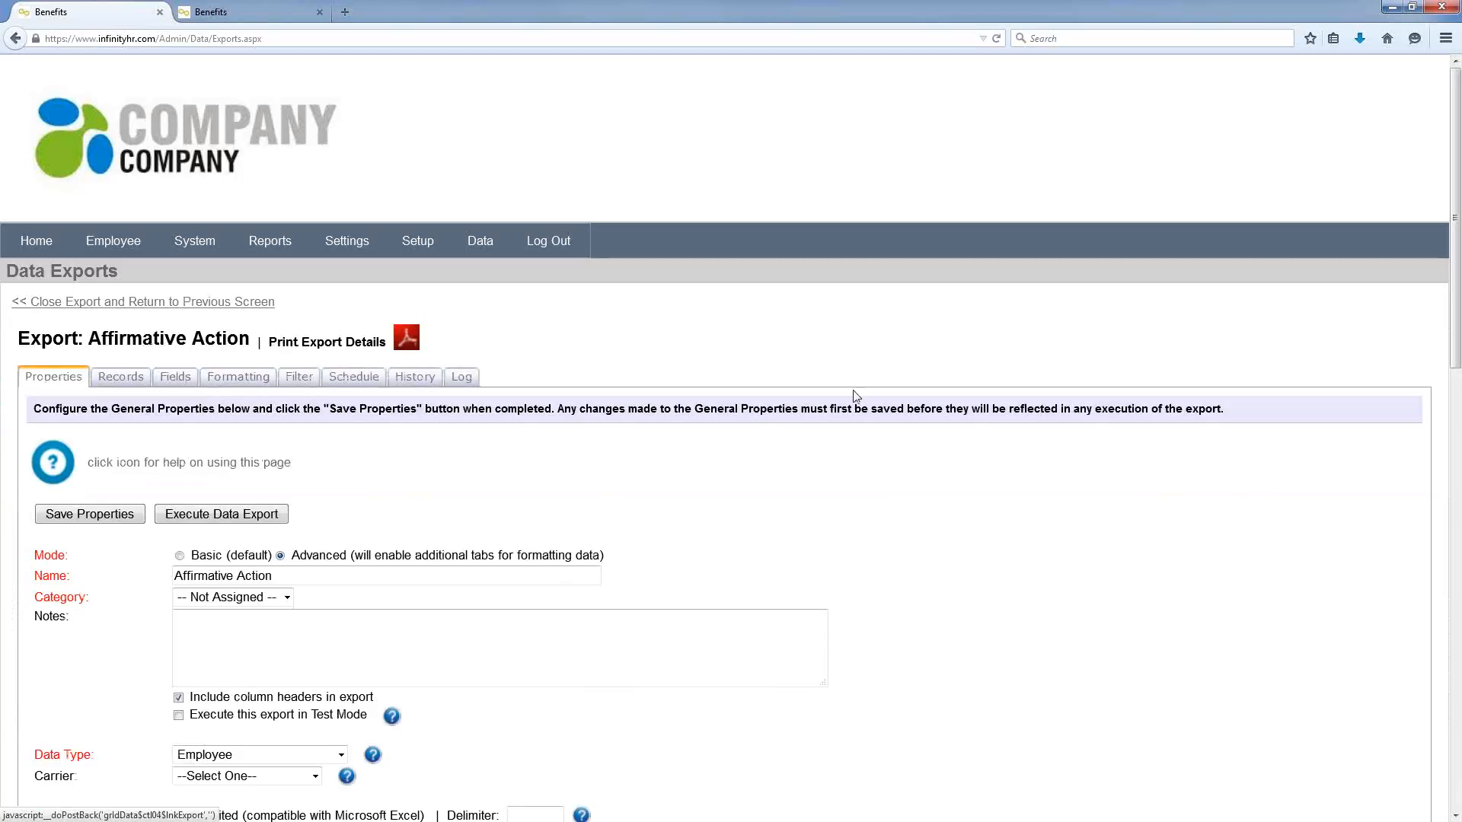
pyautogui.scroll(-3, 850, 453)
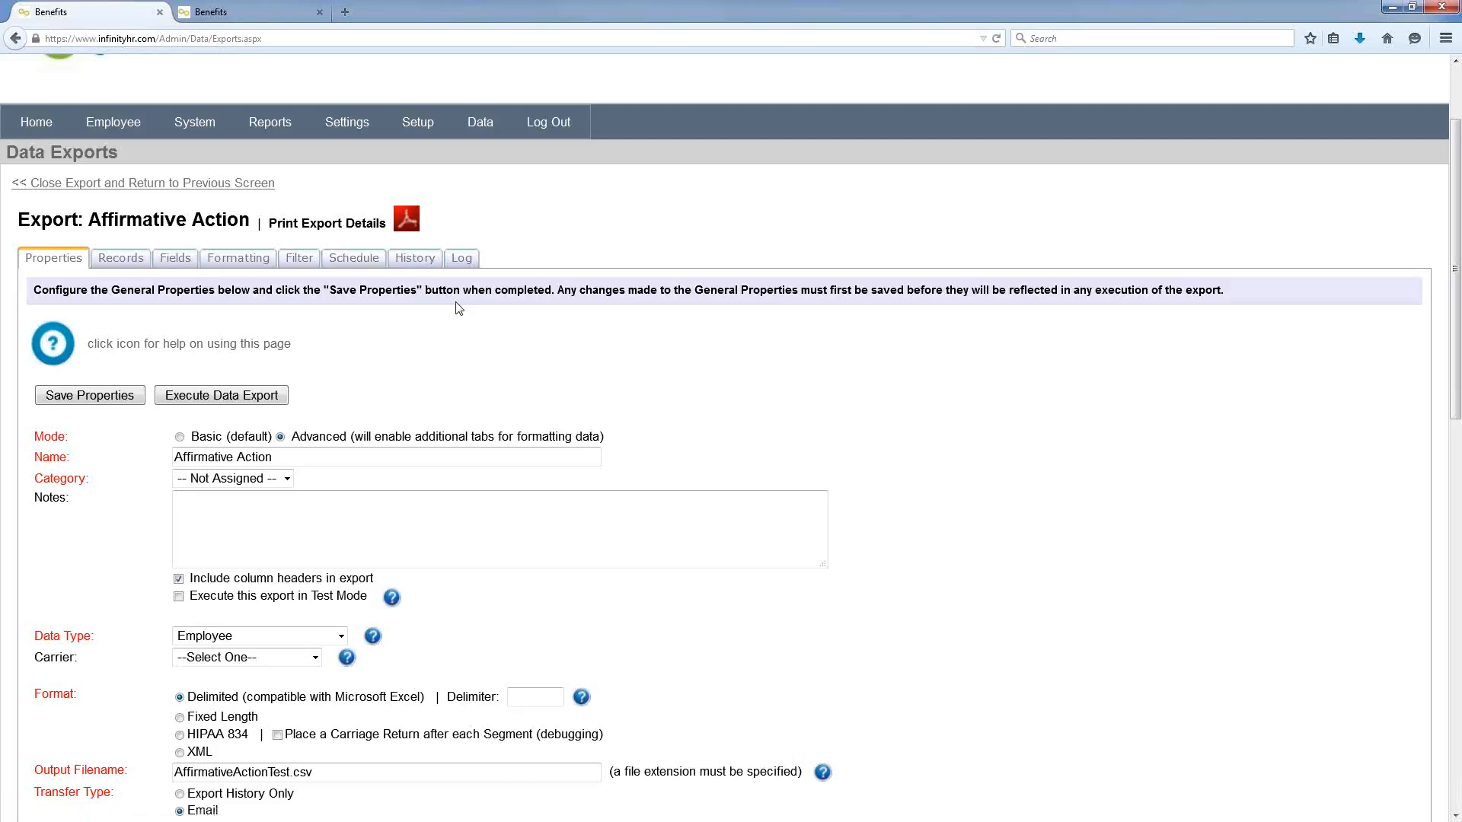
pyautogui.scroll(-6, 601, 386)
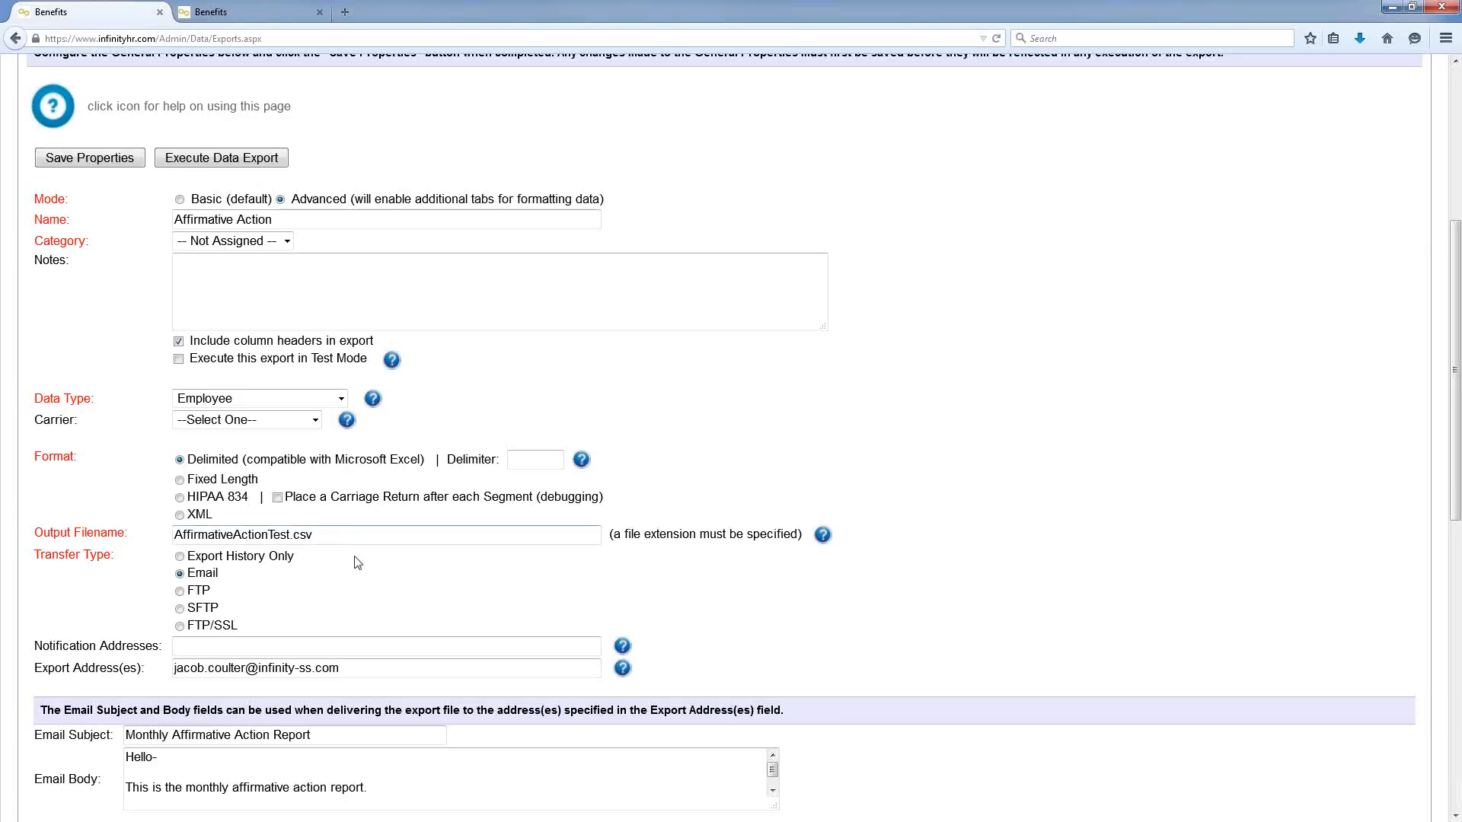
pyautogui.scroll(-3, 252, 594)
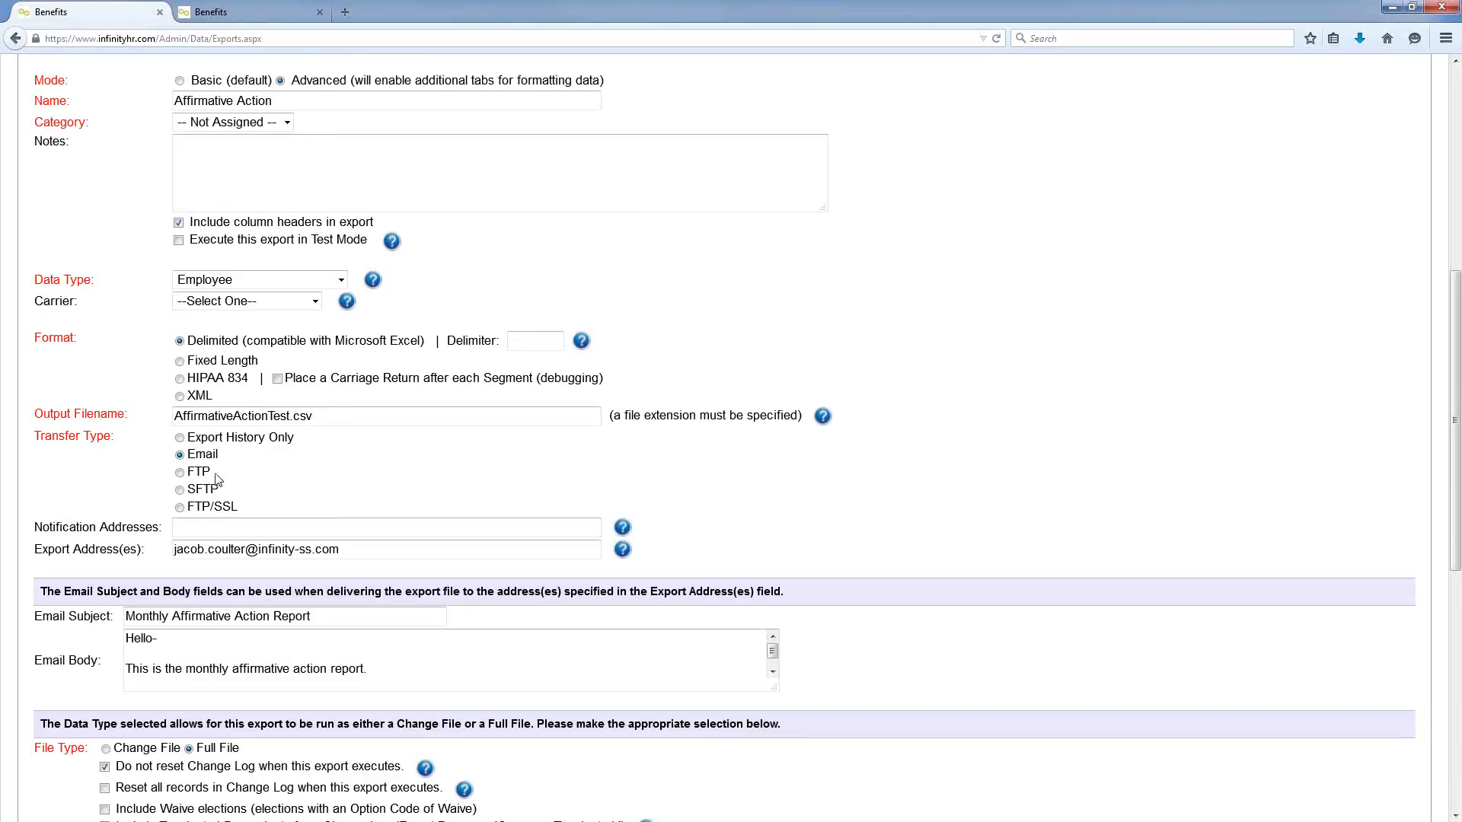
pyautogui.click(180, 473)
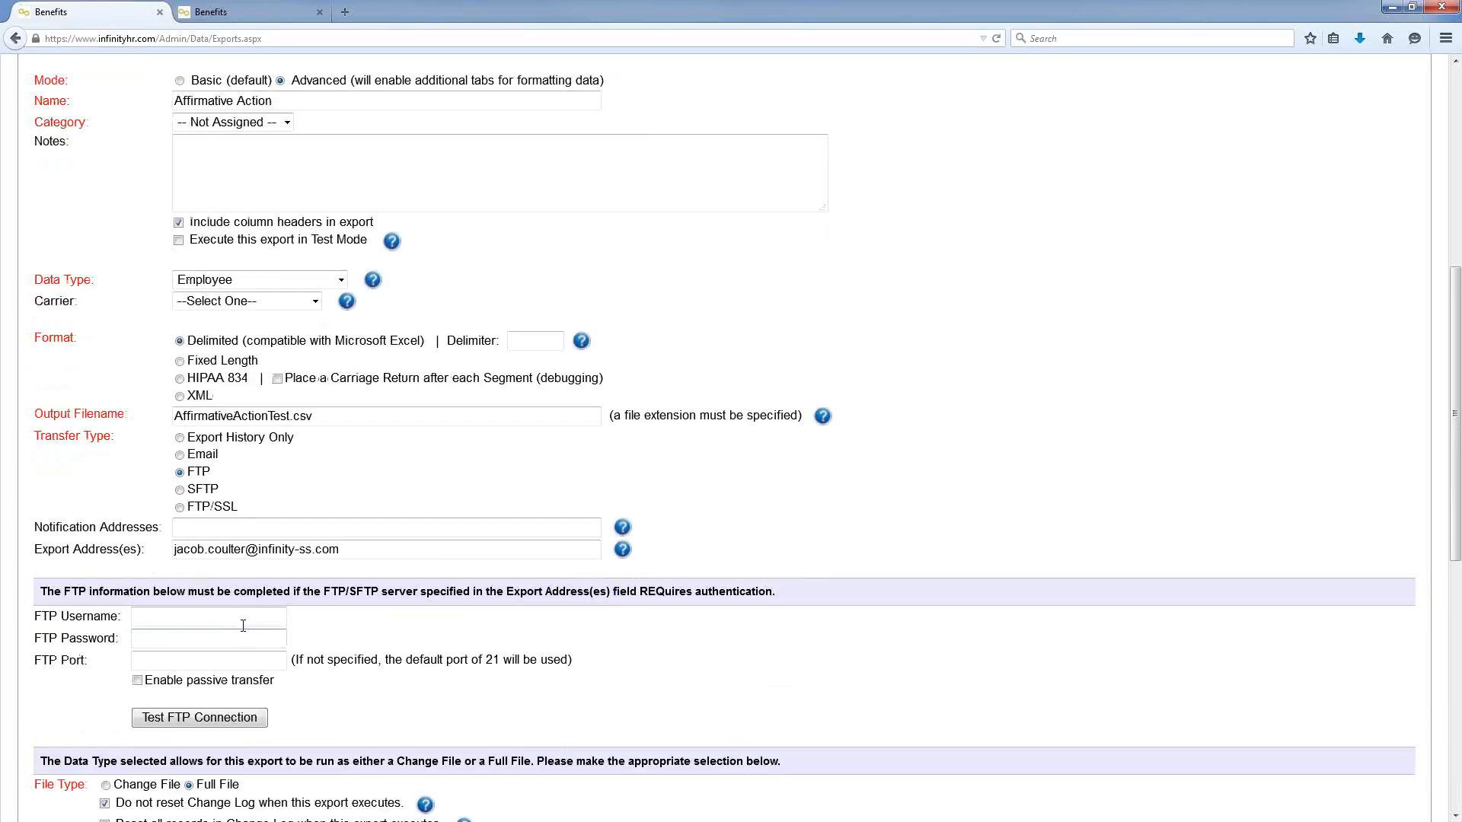
pyautogui.click(179, 454)
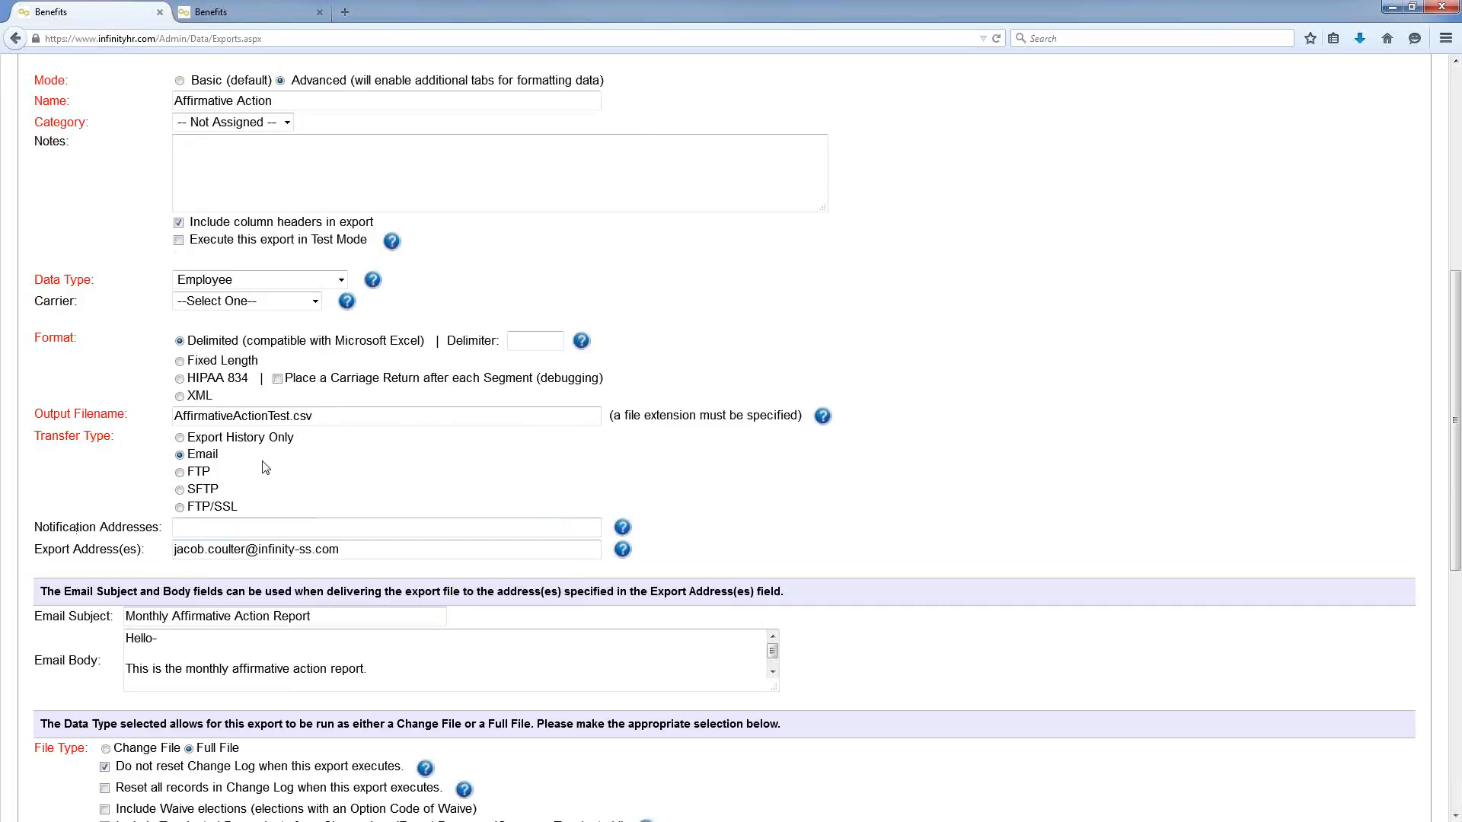
# Step: View the export's Fields page with its ten selected demographic fields
pyautogui.click(396, 549)
pyautogui.scroll(7, 475, 658)
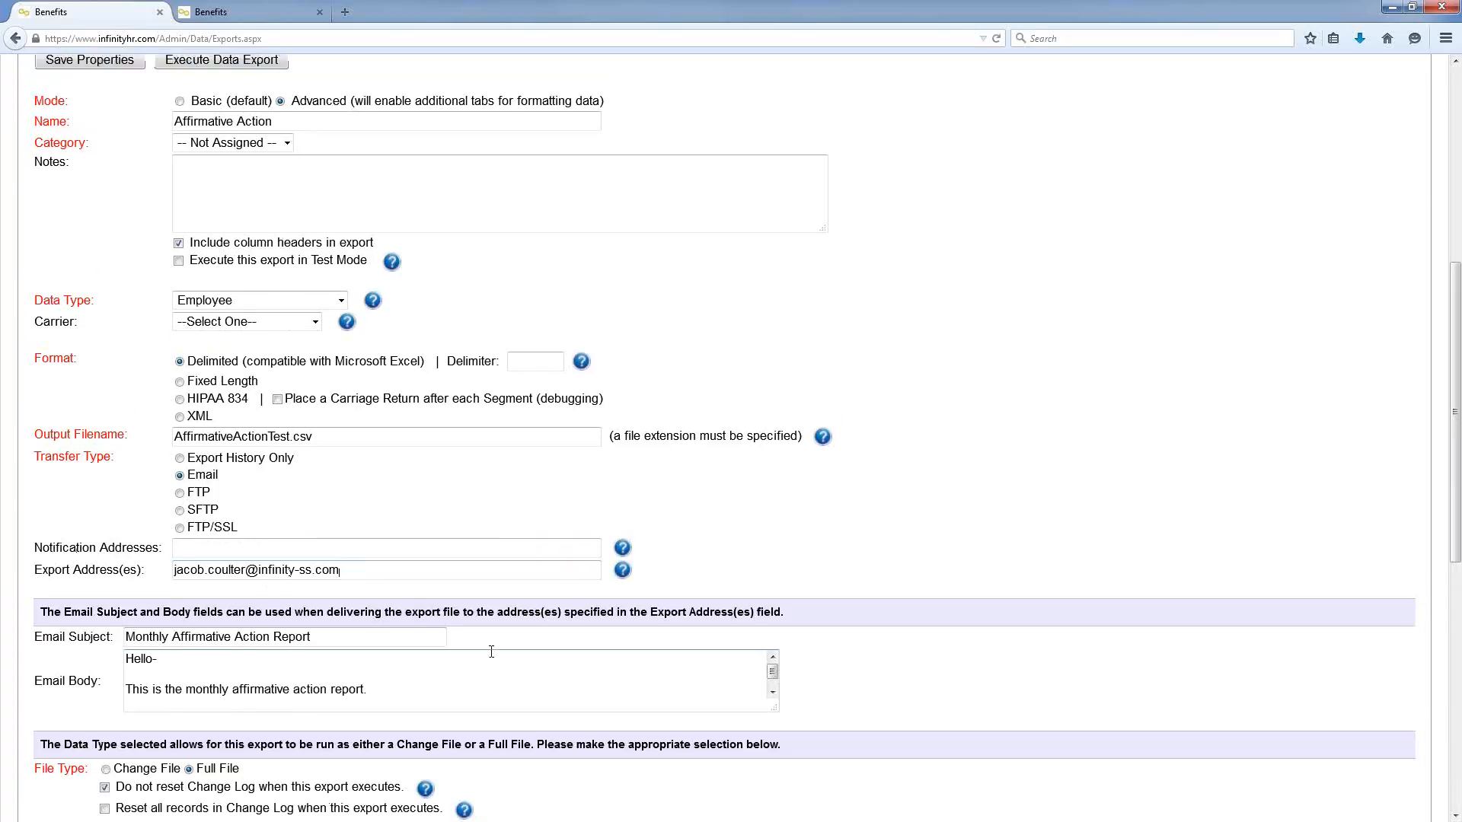
pyautogui.click(175, 223)
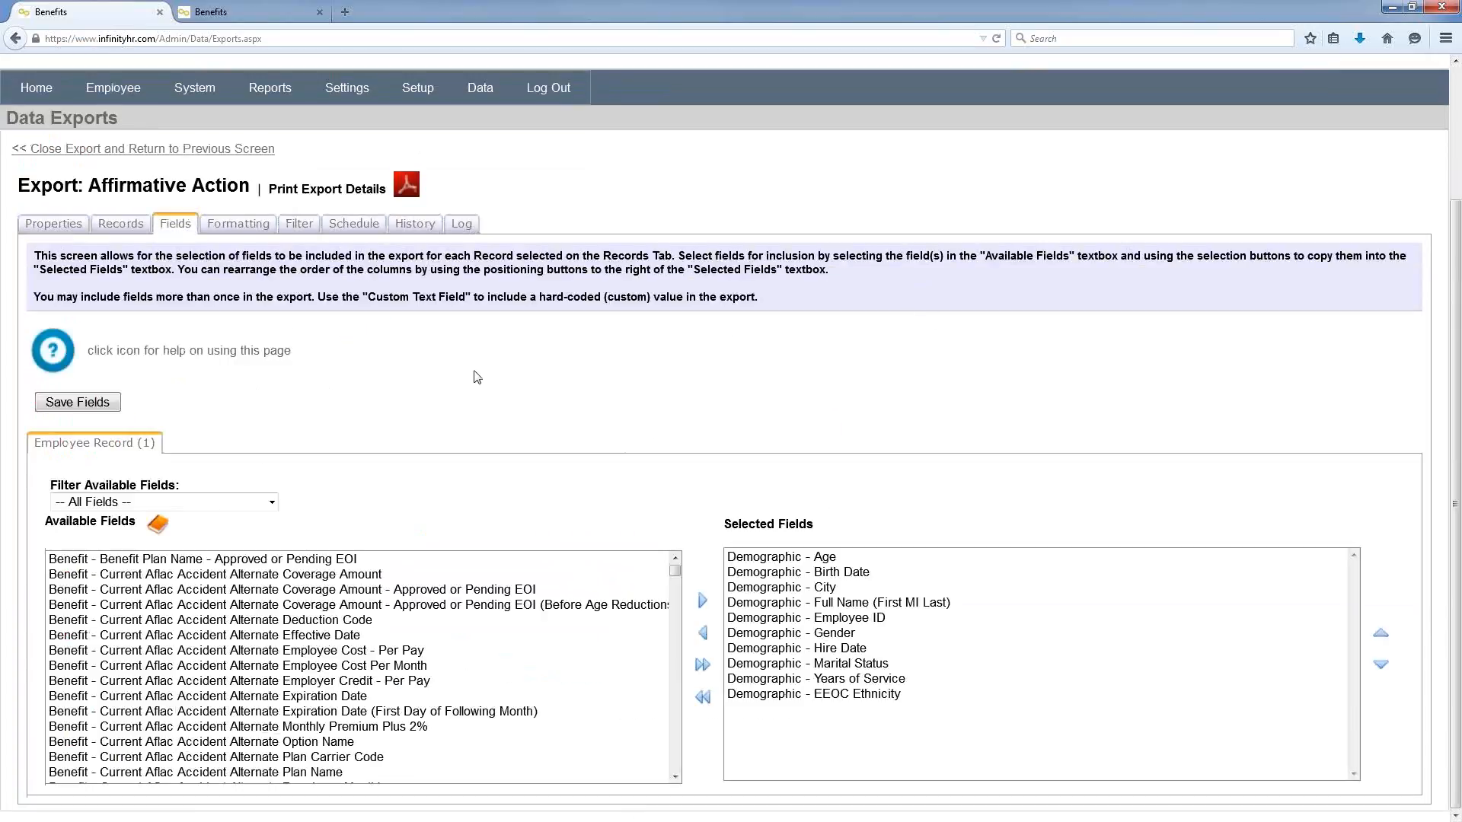
# Step: Select the Demographic - City field from all available fields
pyautogui.click(279, 503)
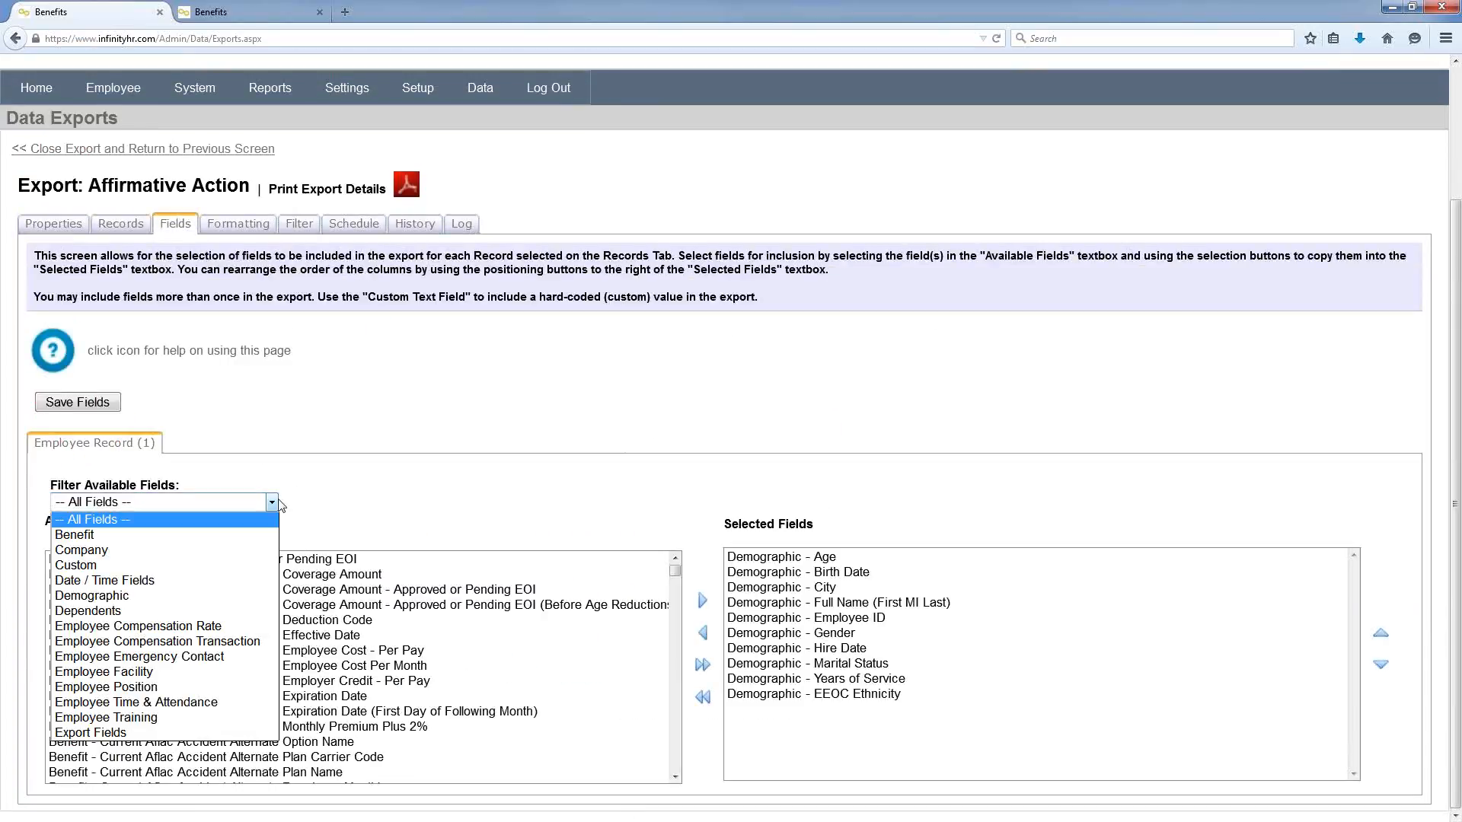
pyautogui.click(398, 490)
pyautogui.moveTo(674, 575); pyautogui.dragTo(671, 704)
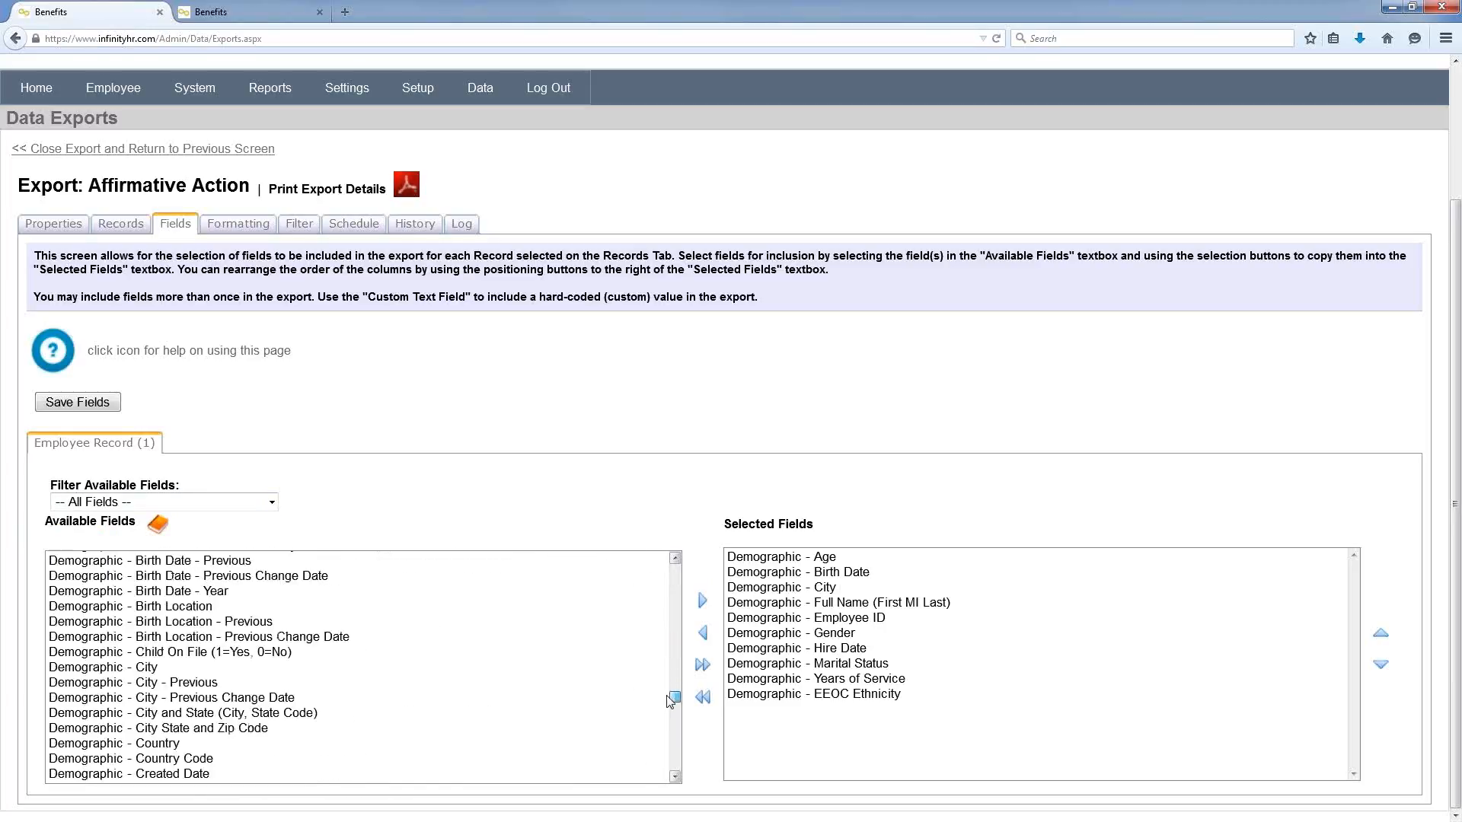
pyautogui.click(177, 673)
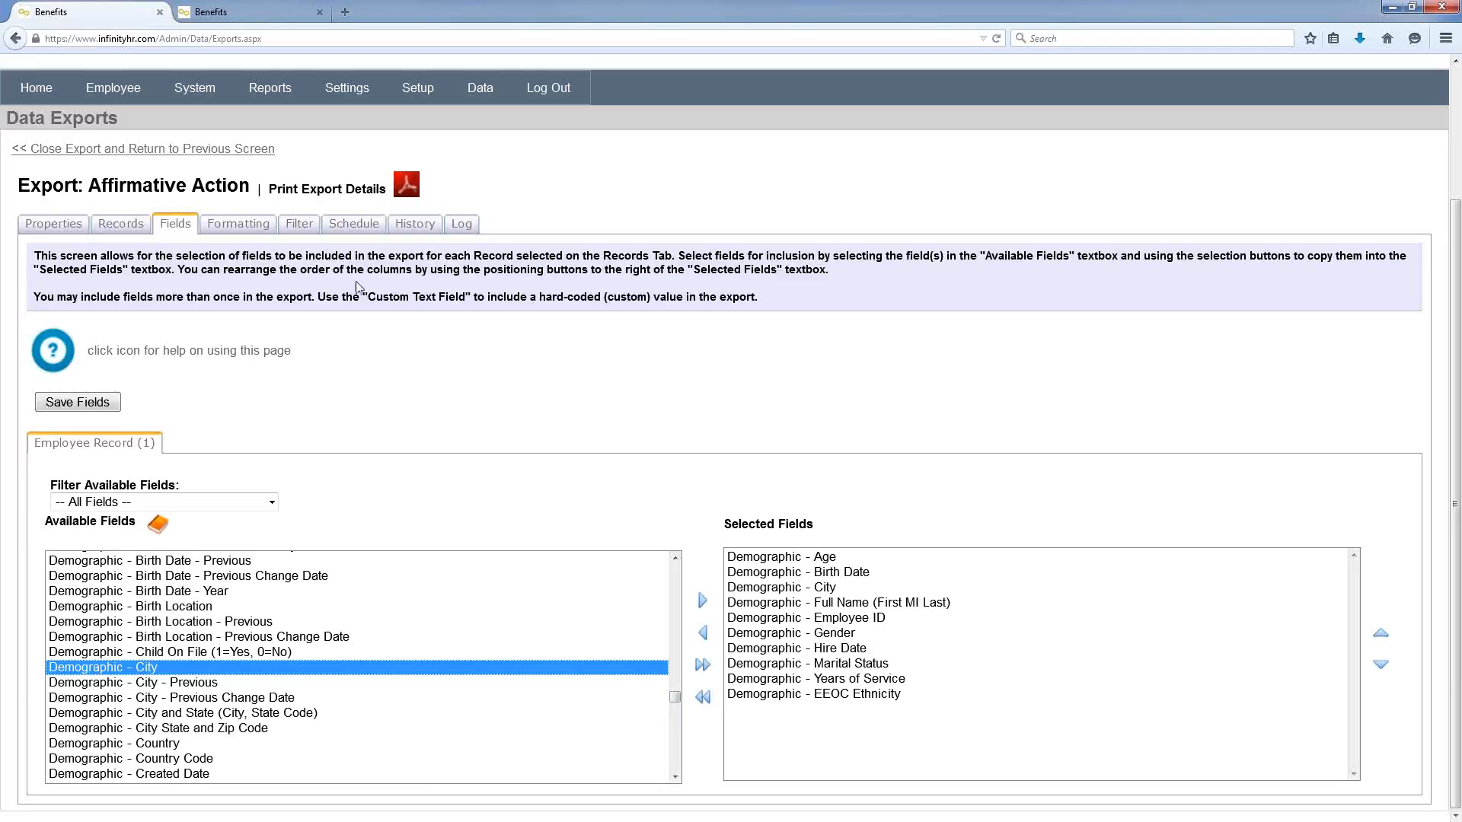
# Step: Browse the Filter page's field list and close it without adding a filter
pyautogui.click(298, 224)
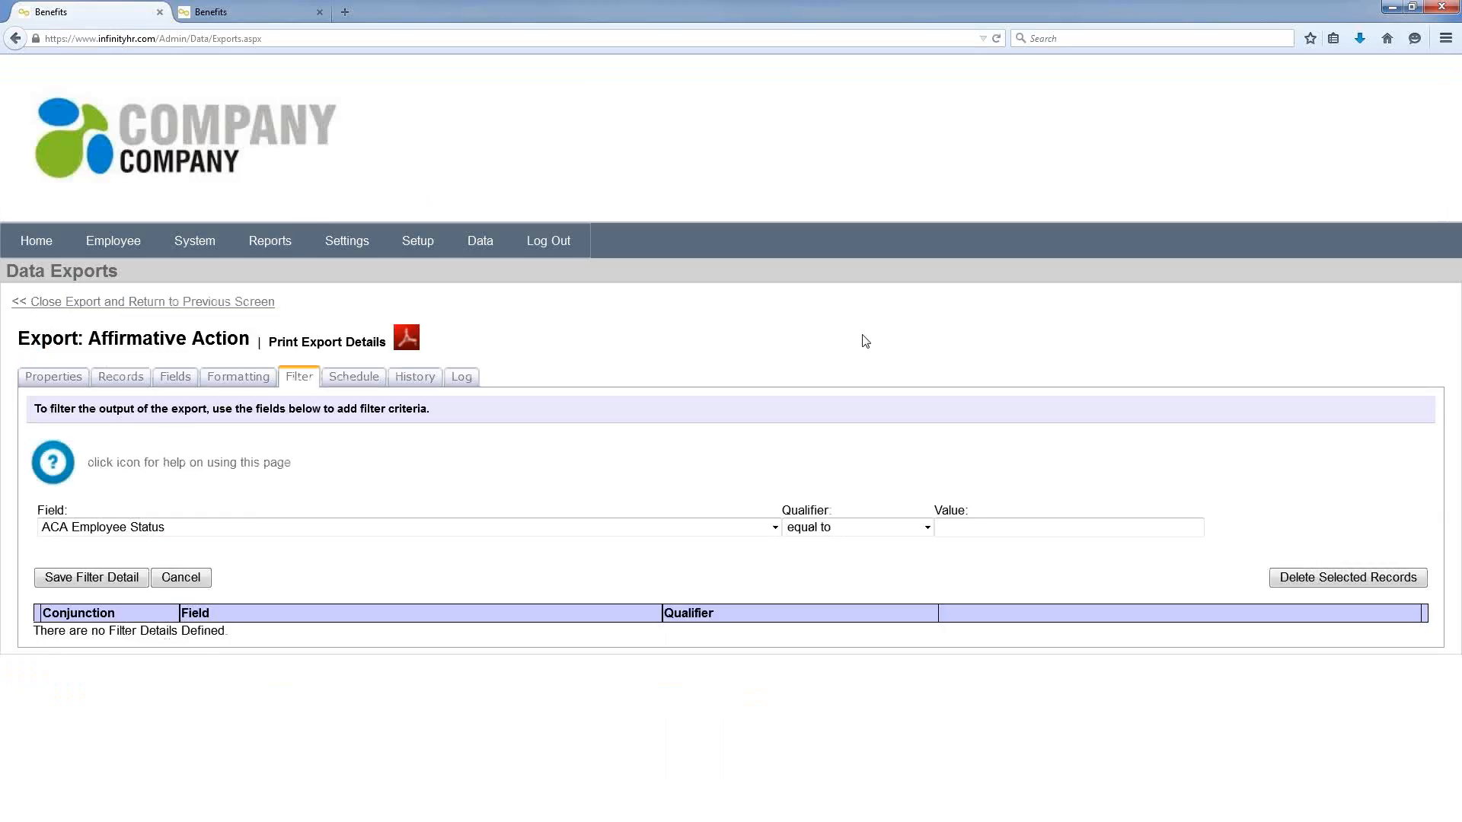
pyautogui.click(774, 527)
pyautogui.press('b')
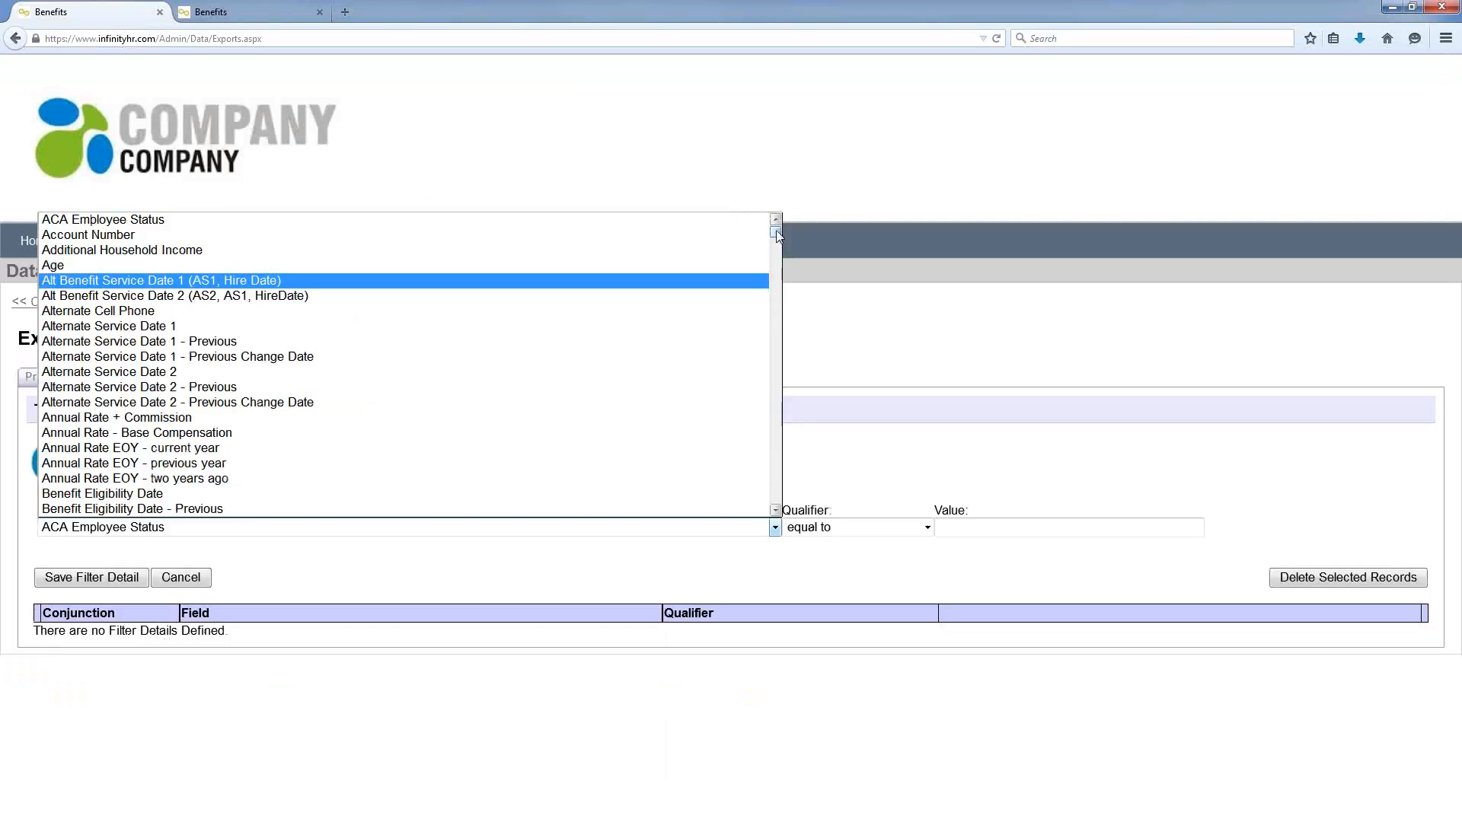
pyautogui.moveTo(776, 235); pyautogui.dragTo(773, 271)
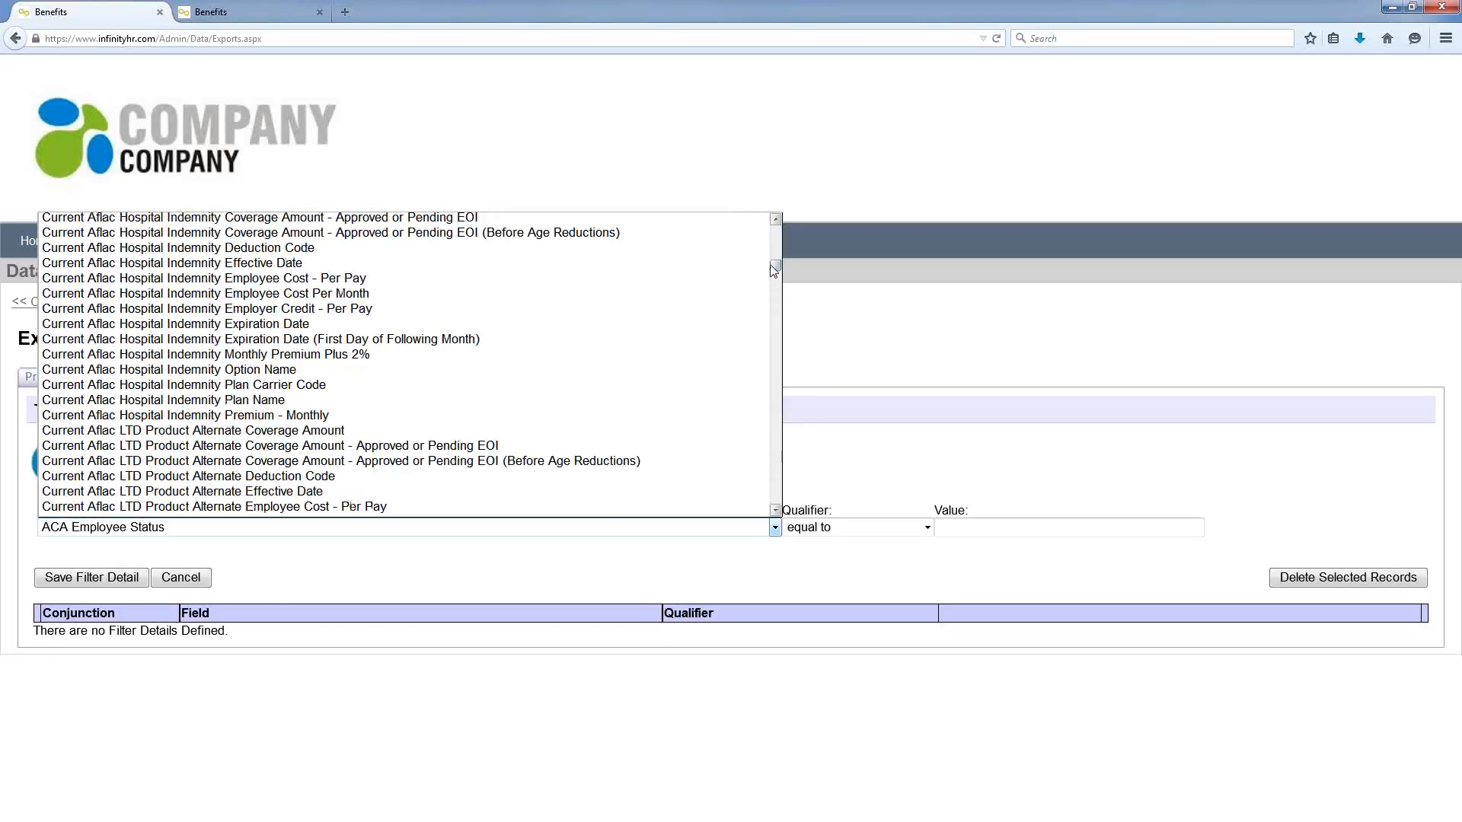
pyautogui.click(703, 150)
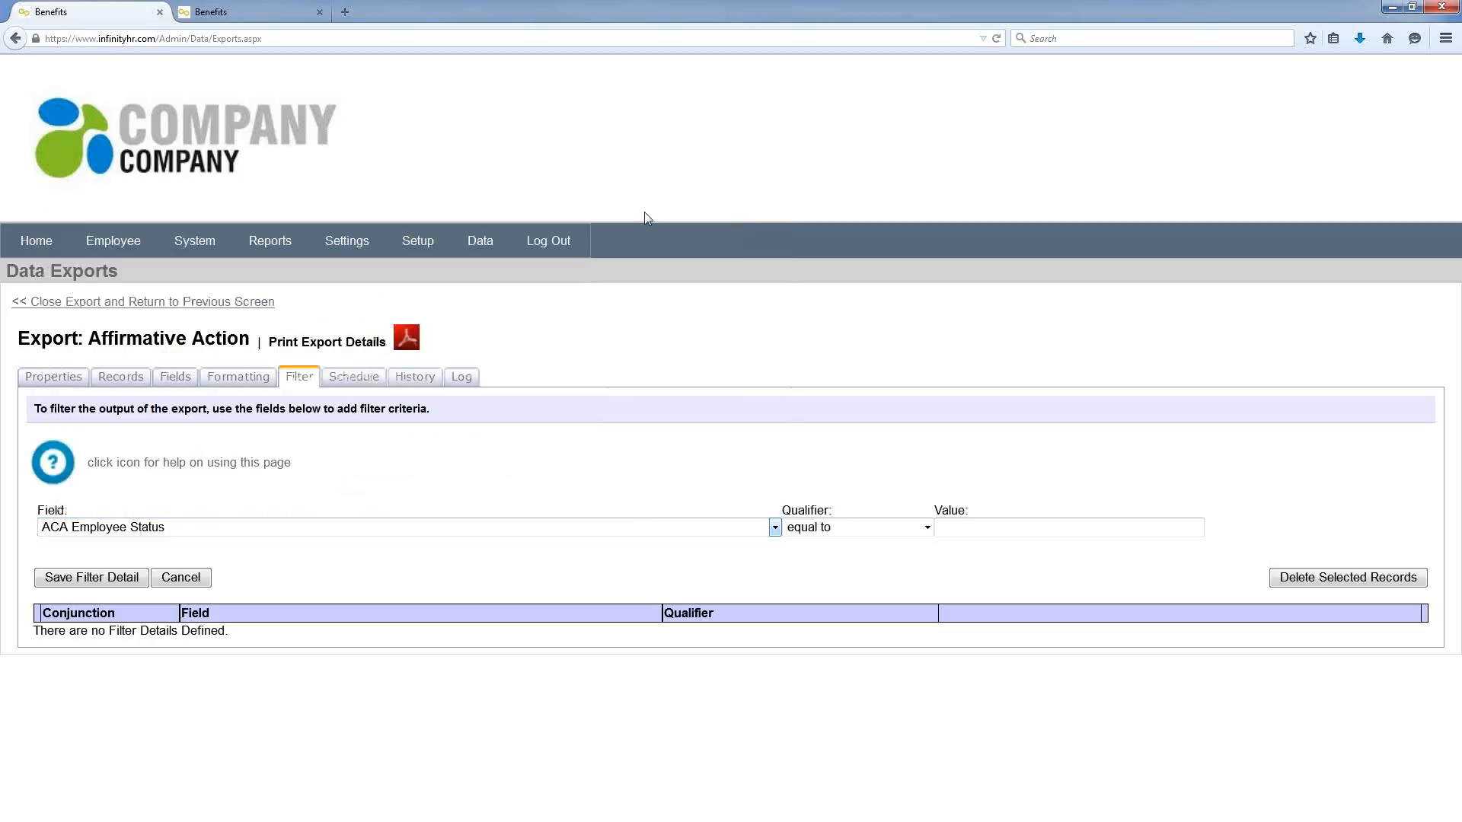
# Step: Schedule the export to run every month on day 1 at 8:00 AM
pyautogui.click(372, 382)
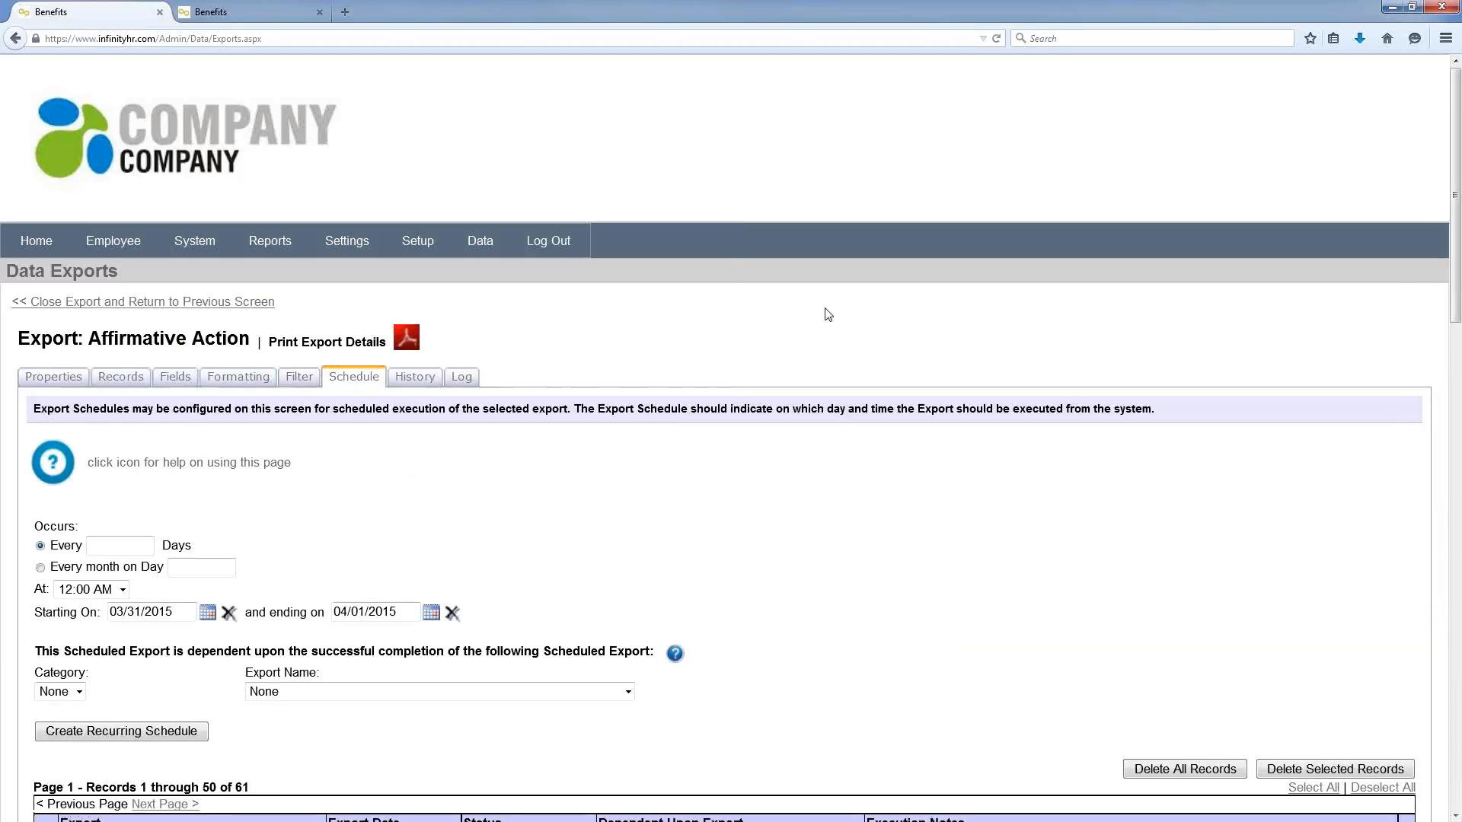
pyautogui.scroll(-3, 822, 342)
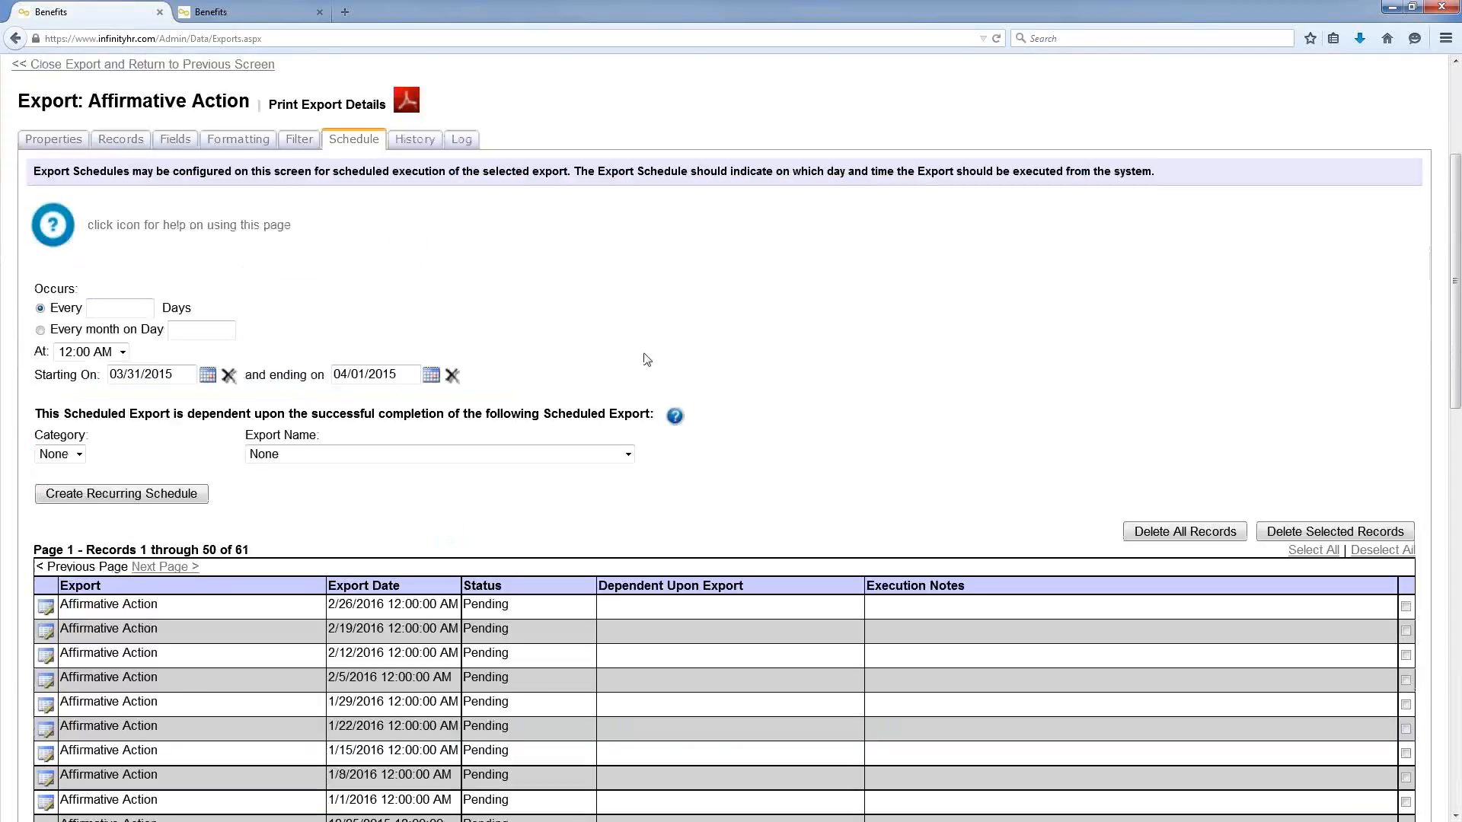
pyautogui.click(41, 330)
pyautogui.click(194, 332)
pyautogui.write('1')
pyautogui.click(123, 352)
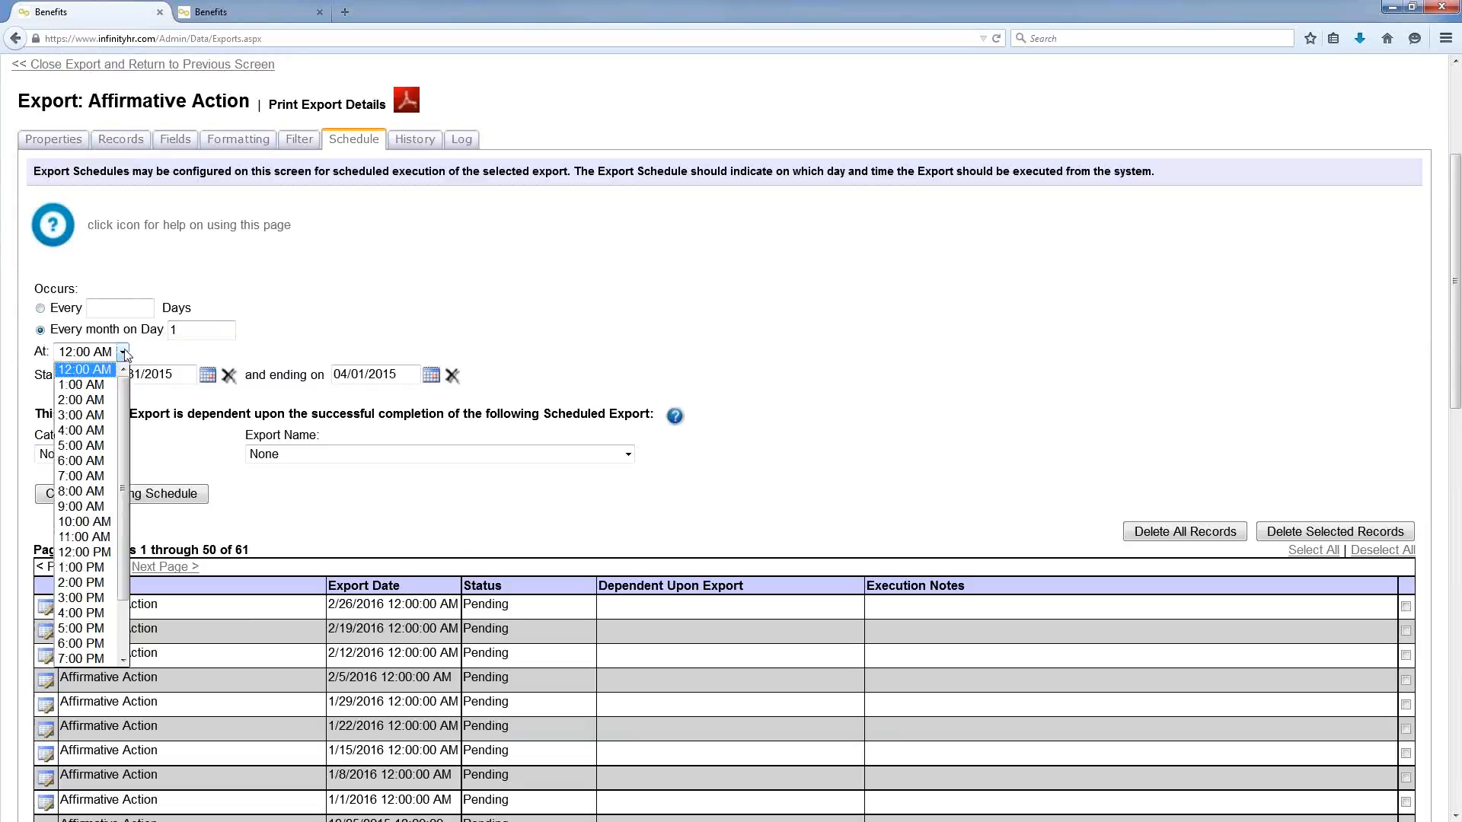
pyautogui.click(87, 491)
# Step: Set the schedule end date to 07/31/2015 and review the 61 pending runs
pyautogui.click(431, 375)
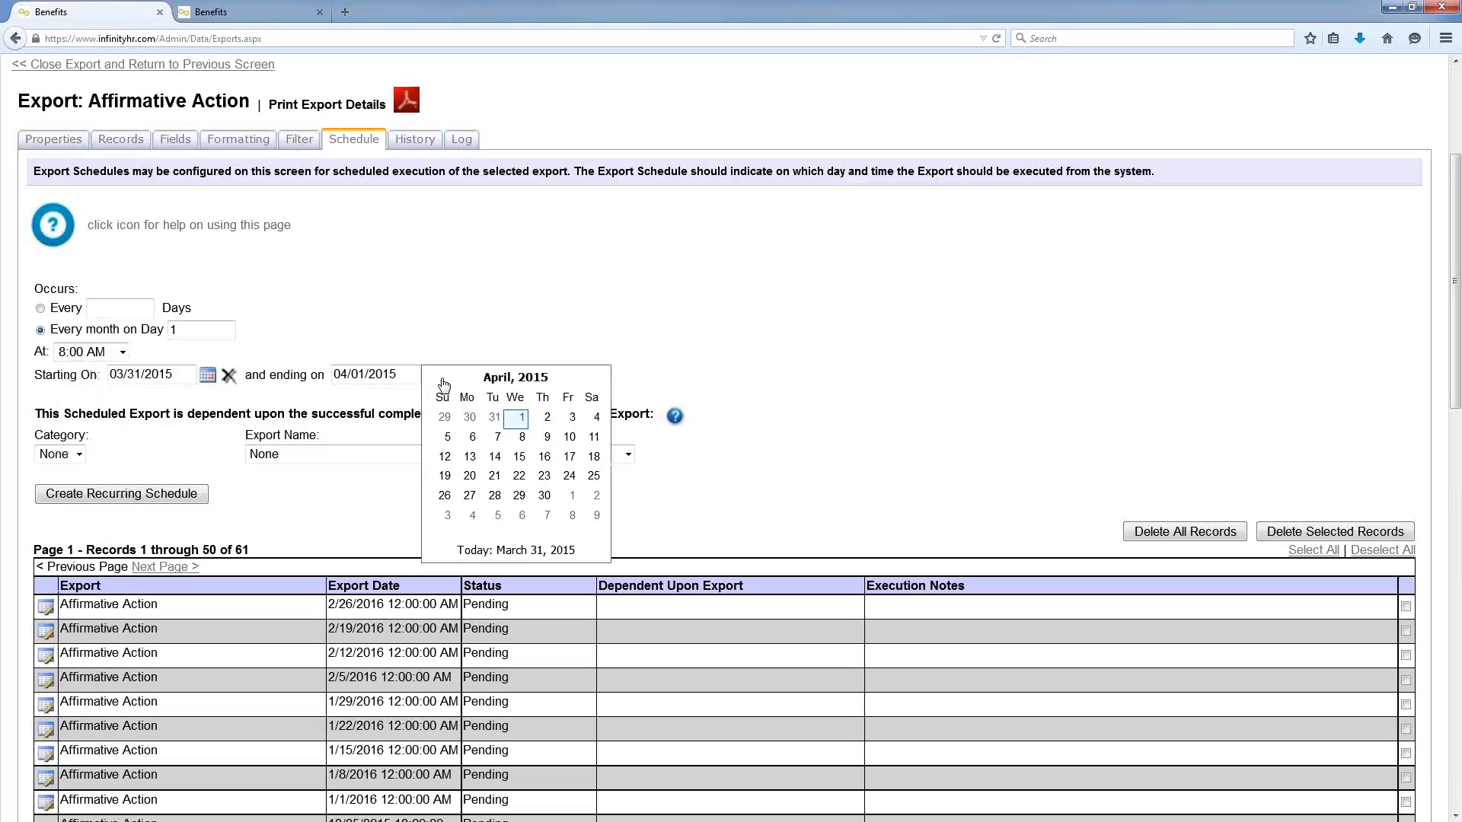
pyautogui.click(596, 380)
pyautogui.click(596, 378)
pyautogui.click(596, 379)
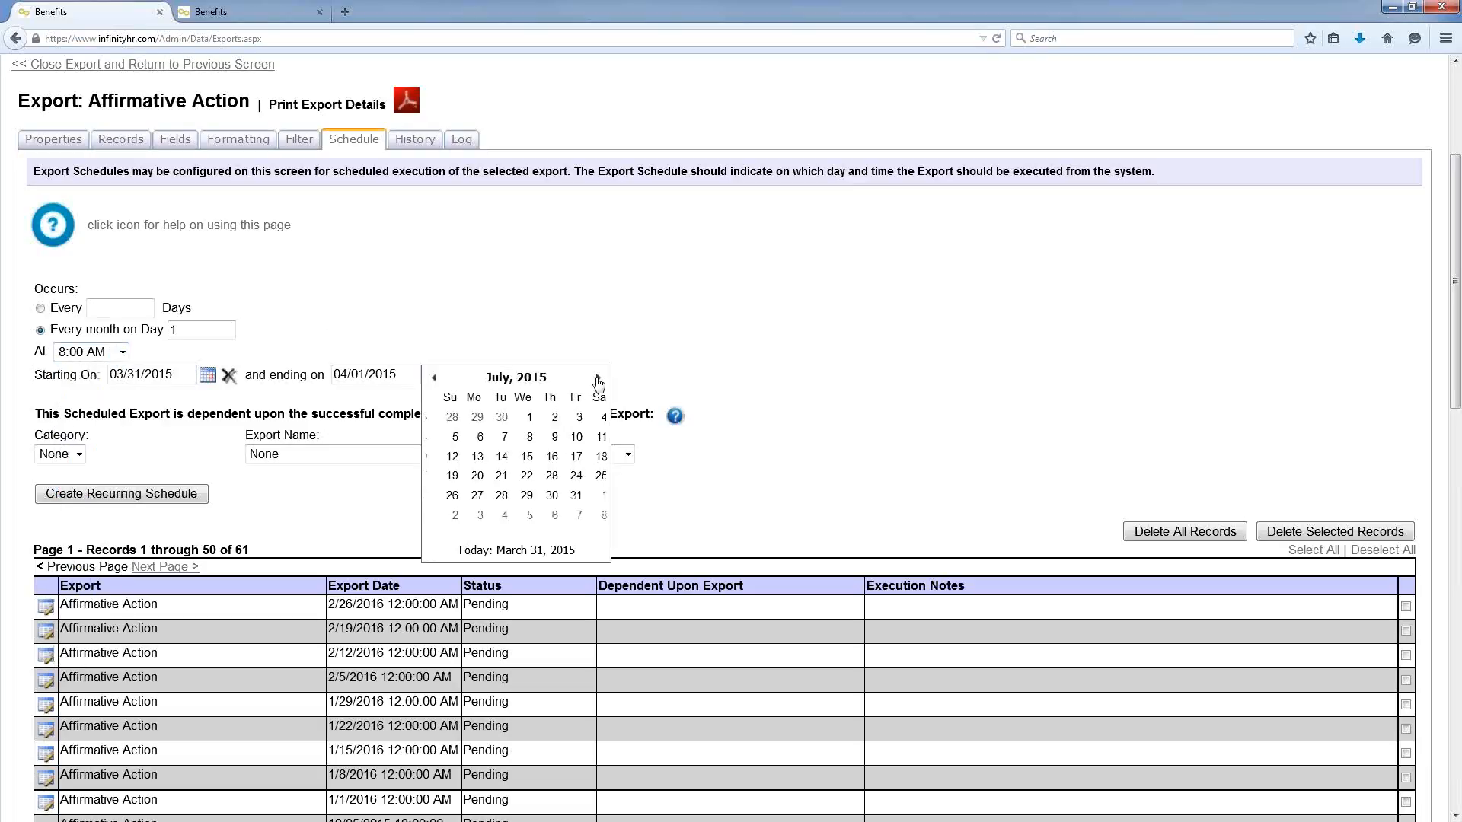
pyautogui.click(568, 495)
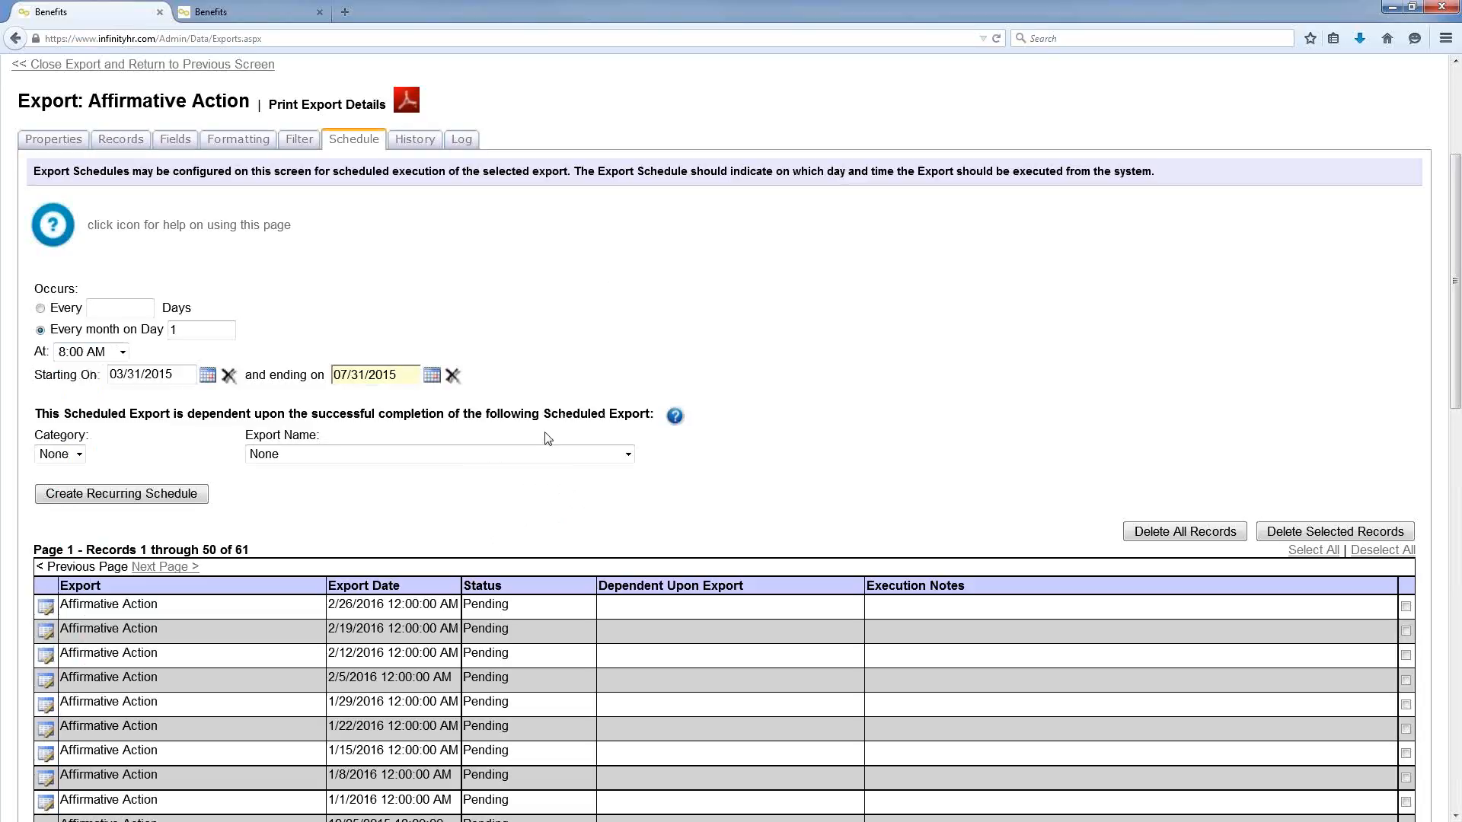
pyautogui.scroll(-3, 548, 439)
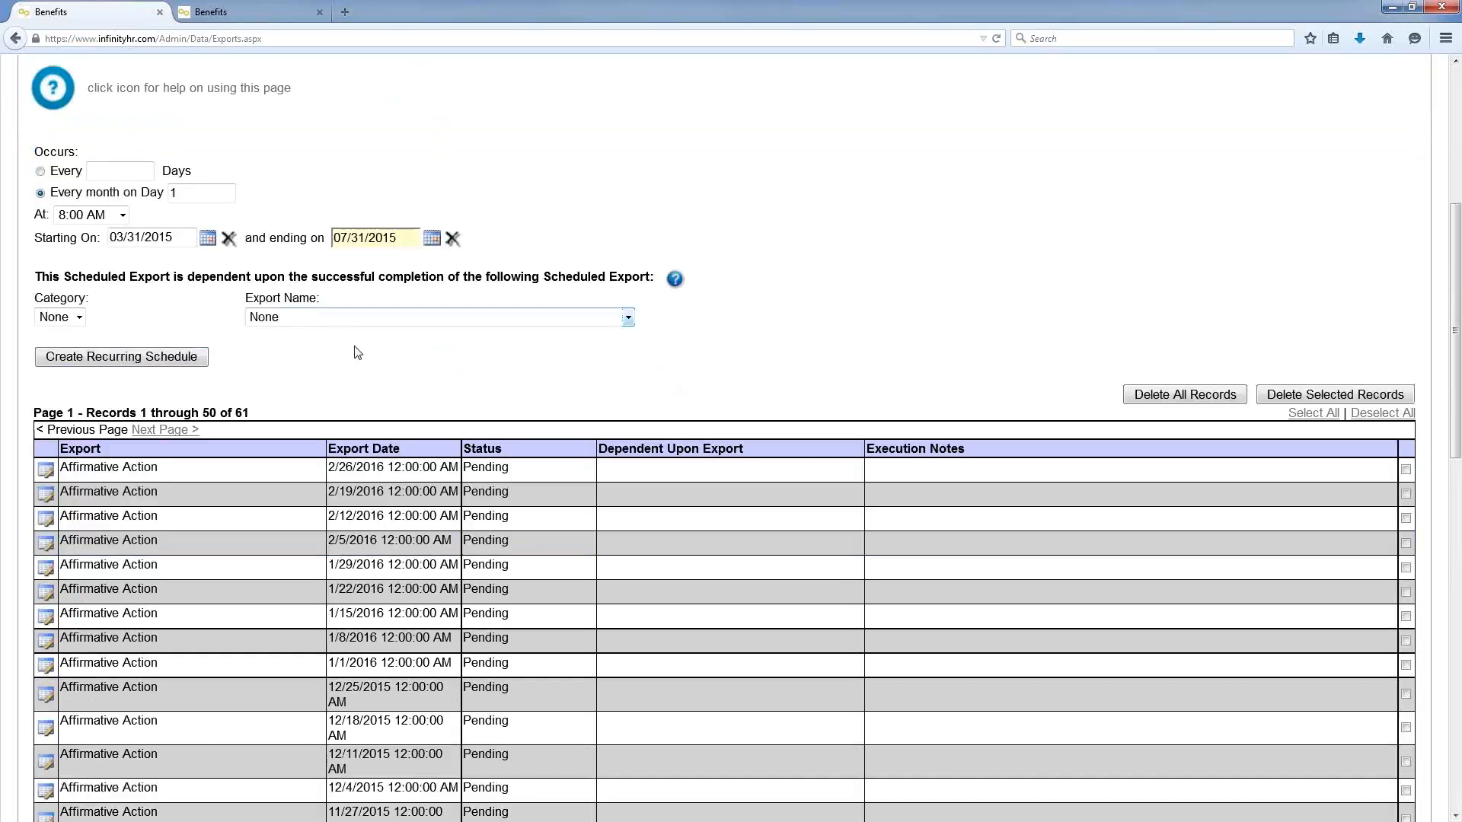
pyautogui.scroll(-3, 355, 348)
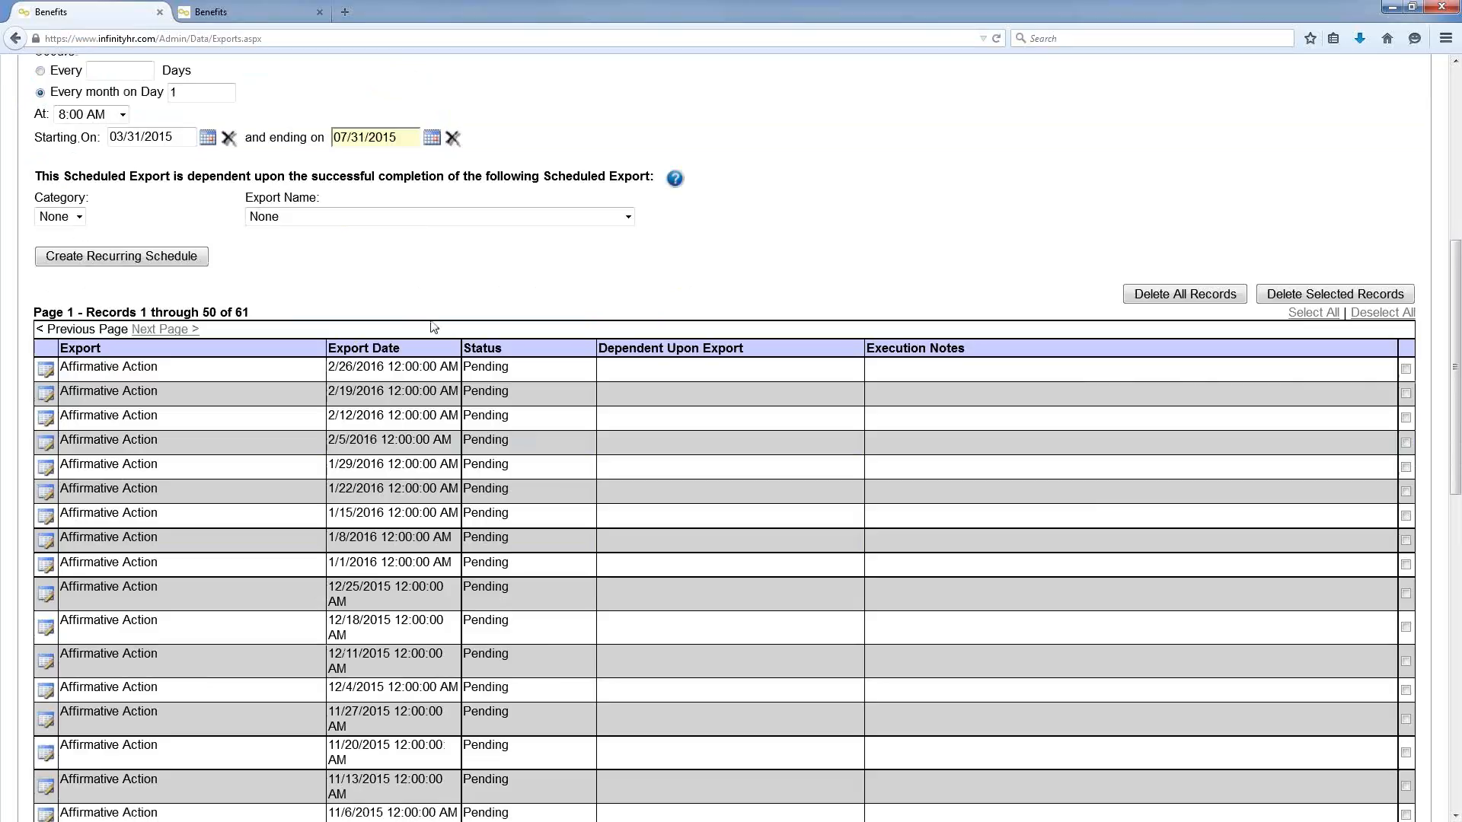
pyautogui.scroll(6, 432, 321)
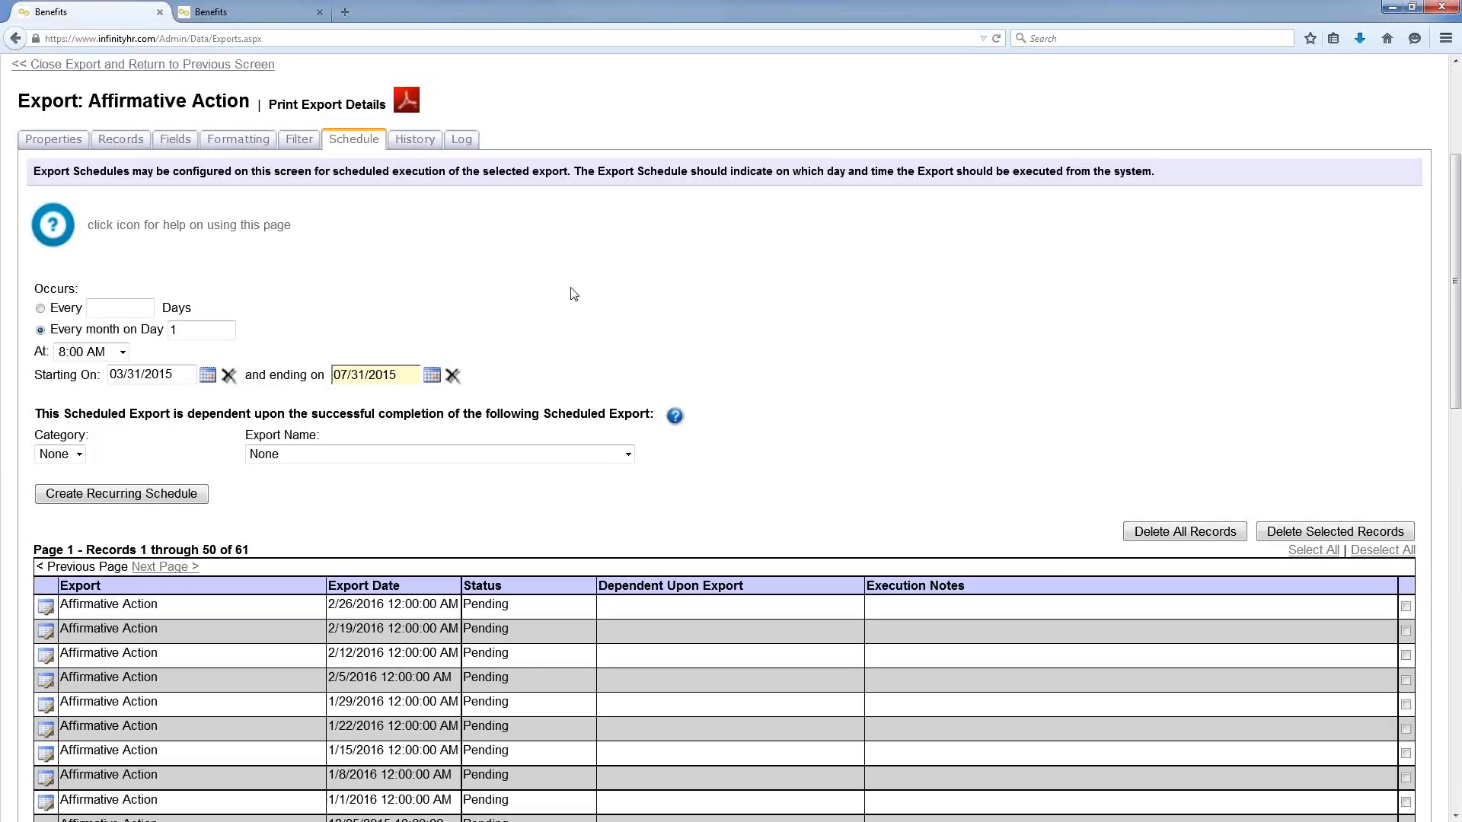
pyautogui.scroll(5, 567, 301)
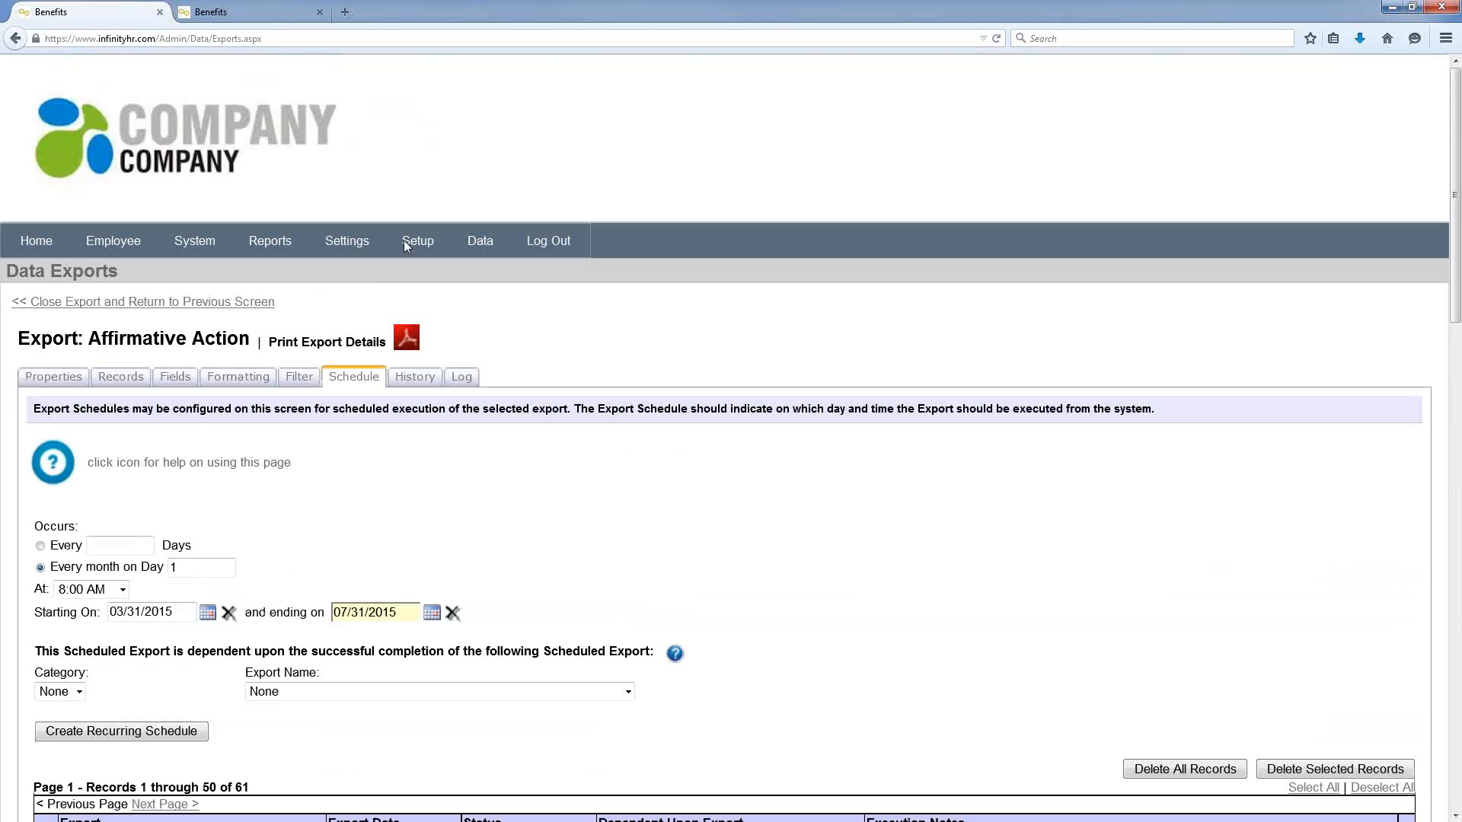
# Step: Return to the admin Home page's Summary tab
pyautogui.click(46, 238)
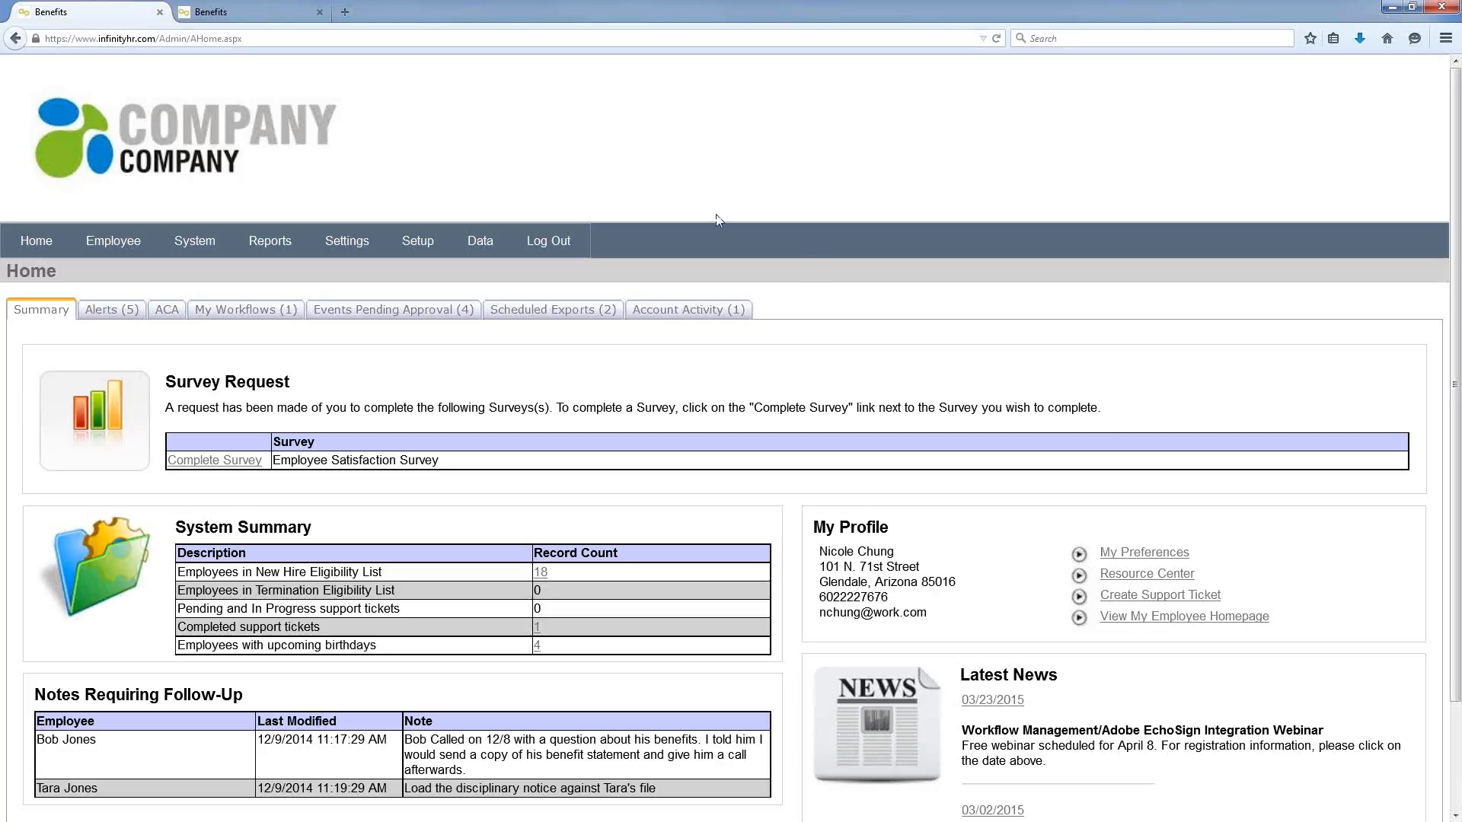
# Step: Open the data exports list via Data > Exports > Manage and launch its help guide
pyautogui.click(353, 239)
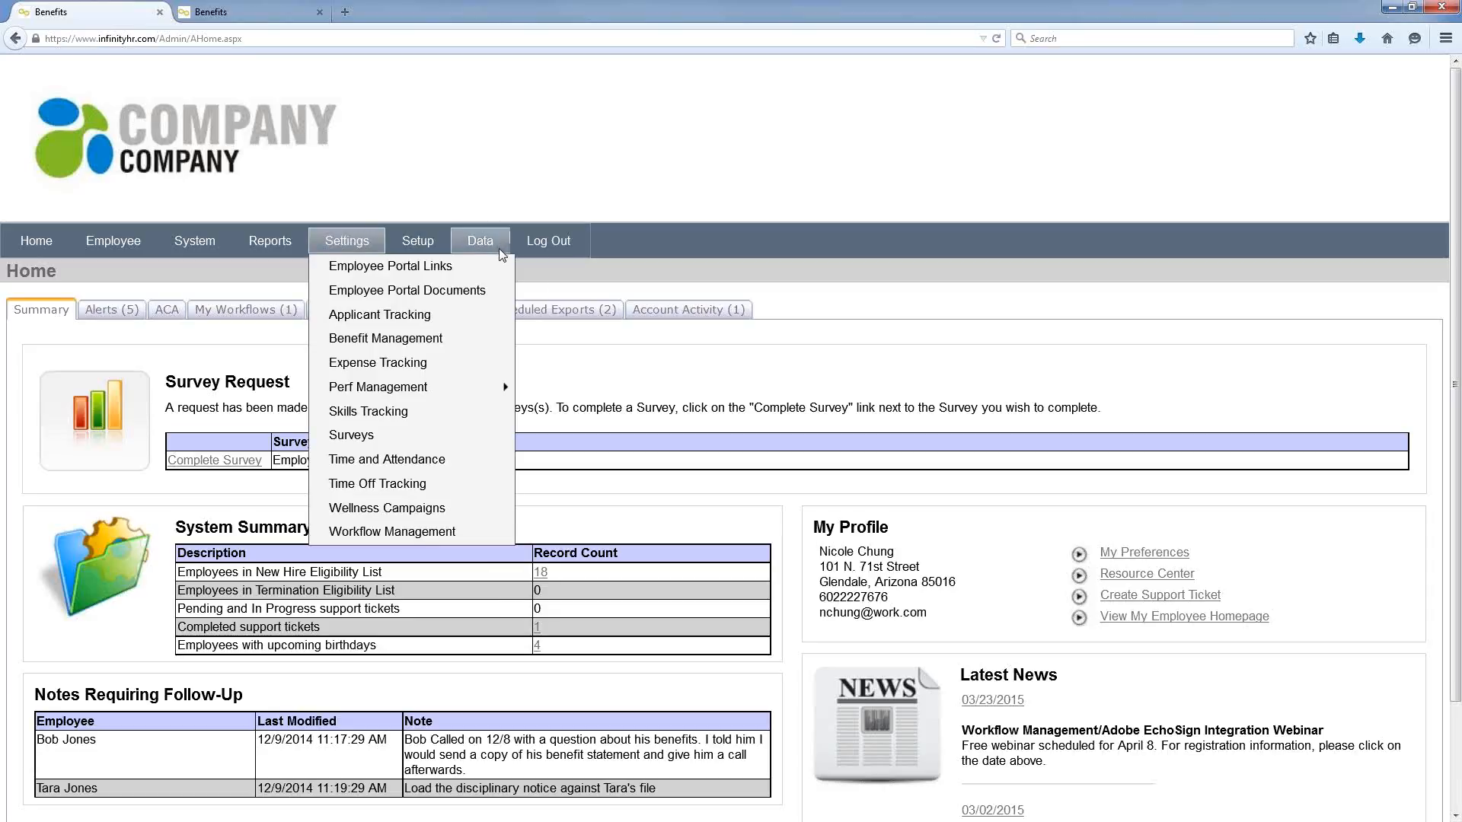
pyautogui.moveTo(499, 248)
pyautogui.moveTo(495, 290)
pyautogui.click(569, 292)
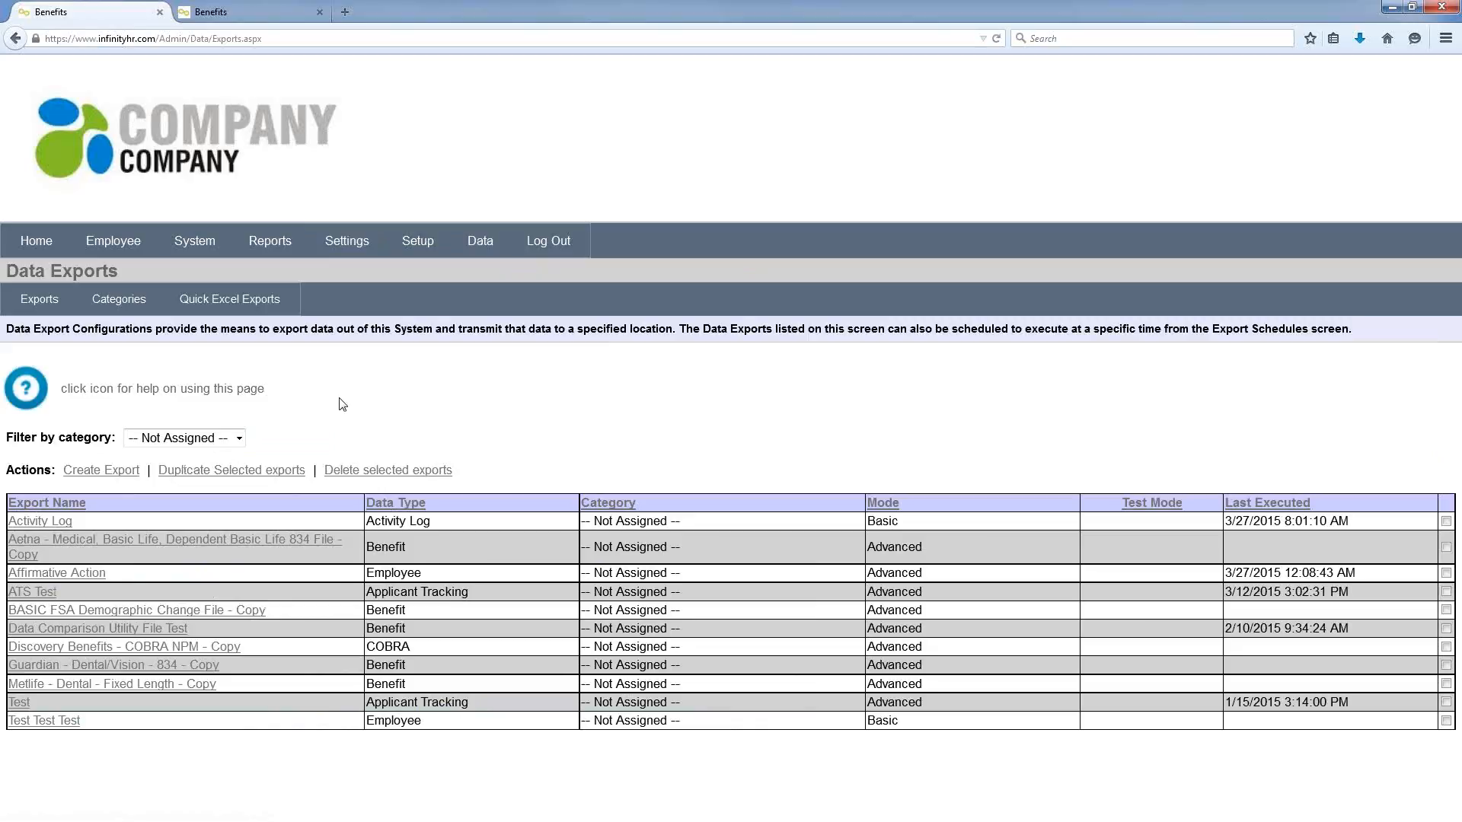
pyautogui.click(27, 388)
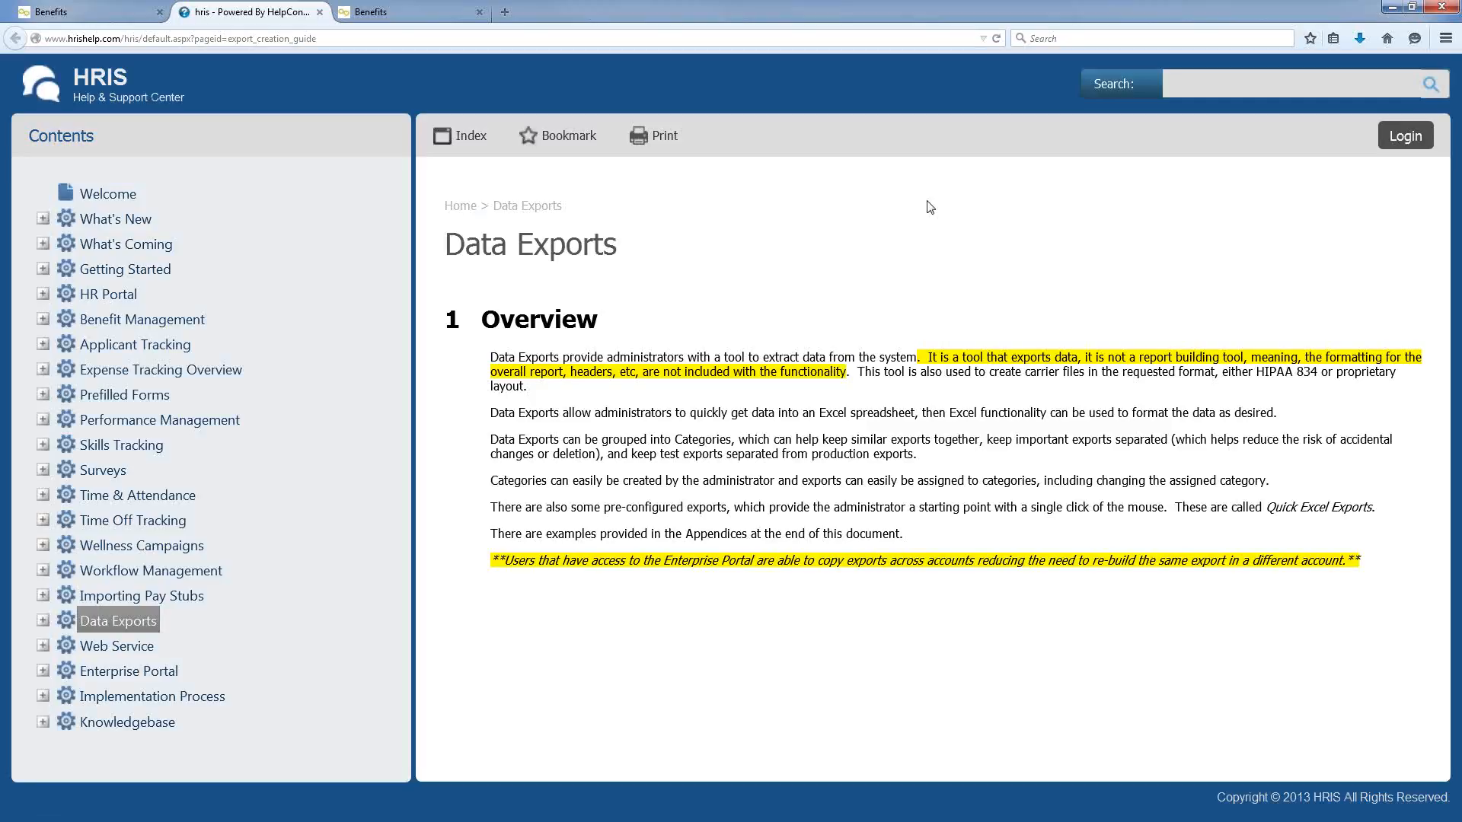
# Step: Expand the Data Exports guides in the help Contents tree and widen the contents pane
pyautogui.click(42, 620)
pyautogui.scroll(-2, 267, 525)
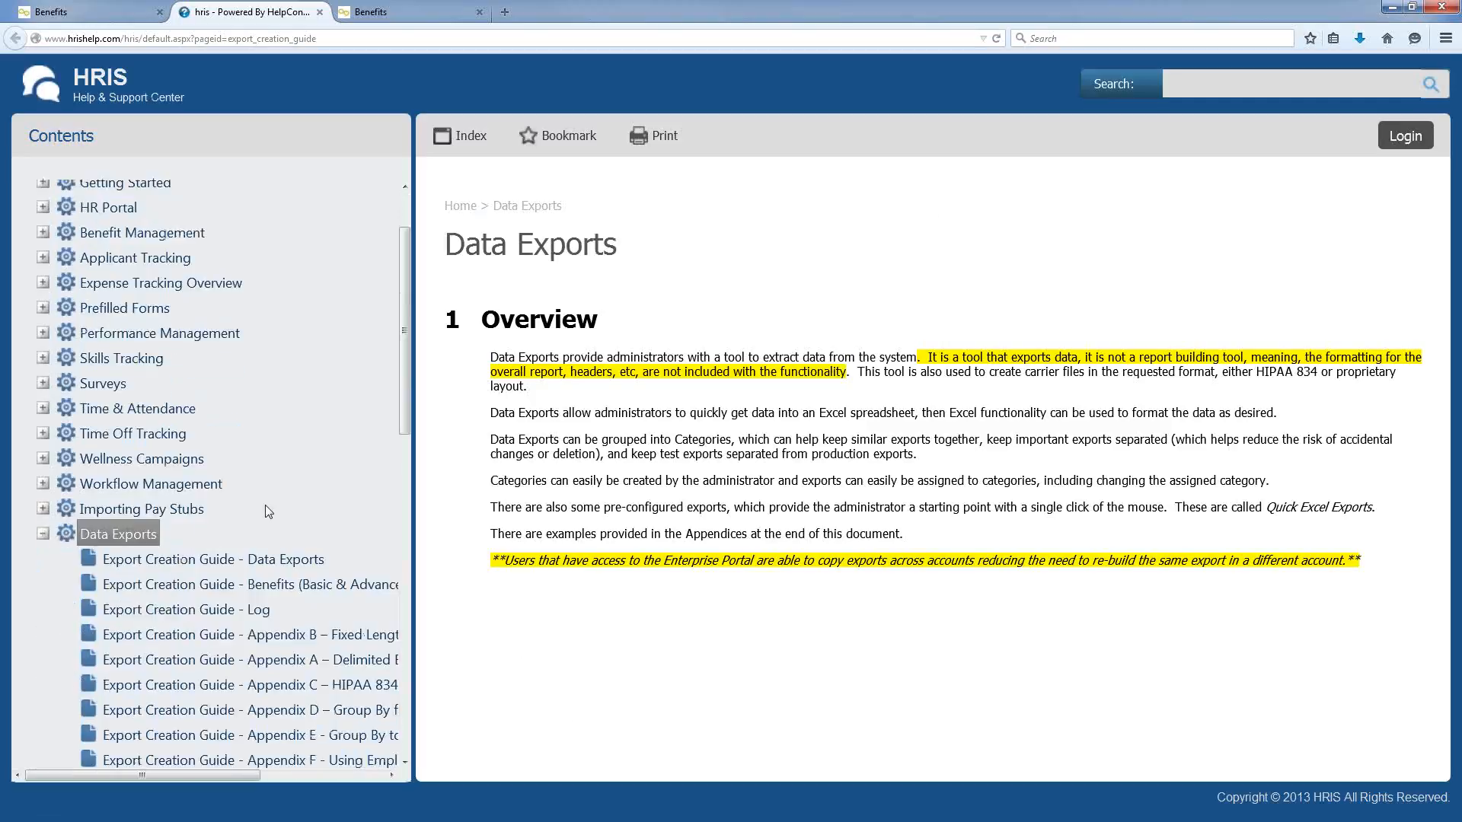
pyautogui.scroll(-3, 268, 512)
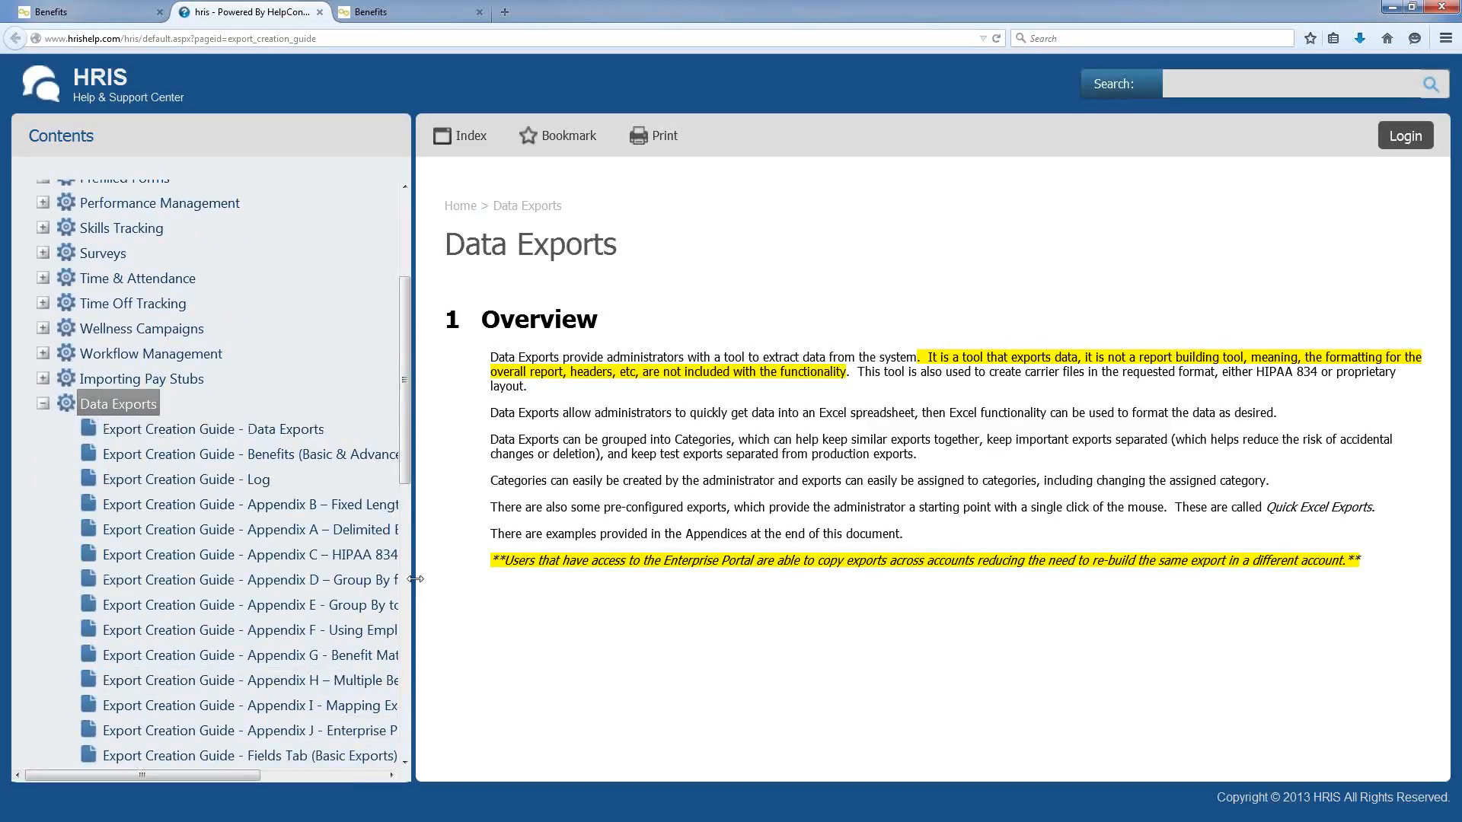
pyautogui.moveTo(415, 578); pyautogui.dragTo(583, 571)
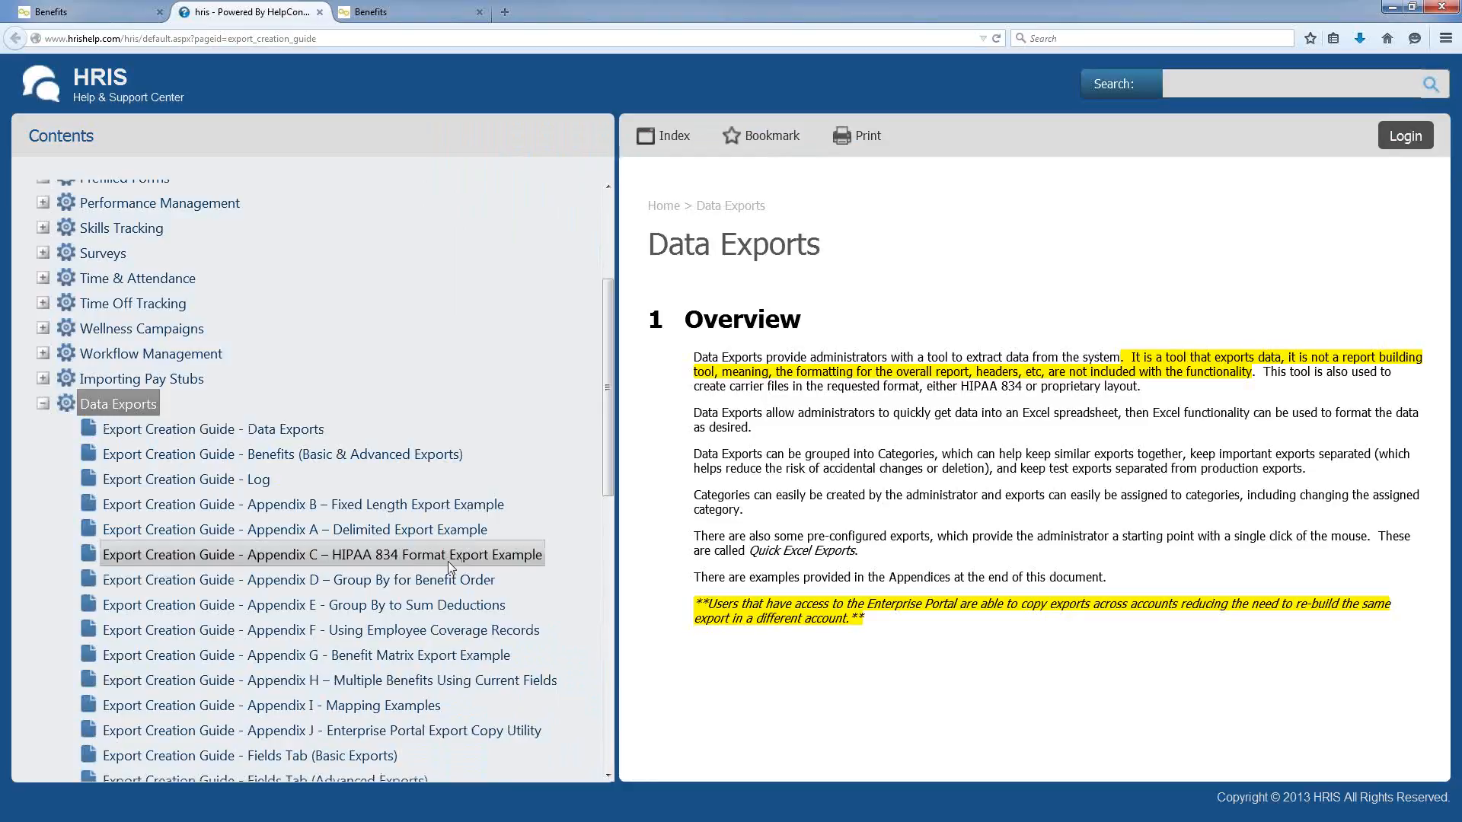
# Step: Return to the InfinityHR Data Exports tab and go back to the Home dashboard
pyautogui.scroll(3, 428, 347)
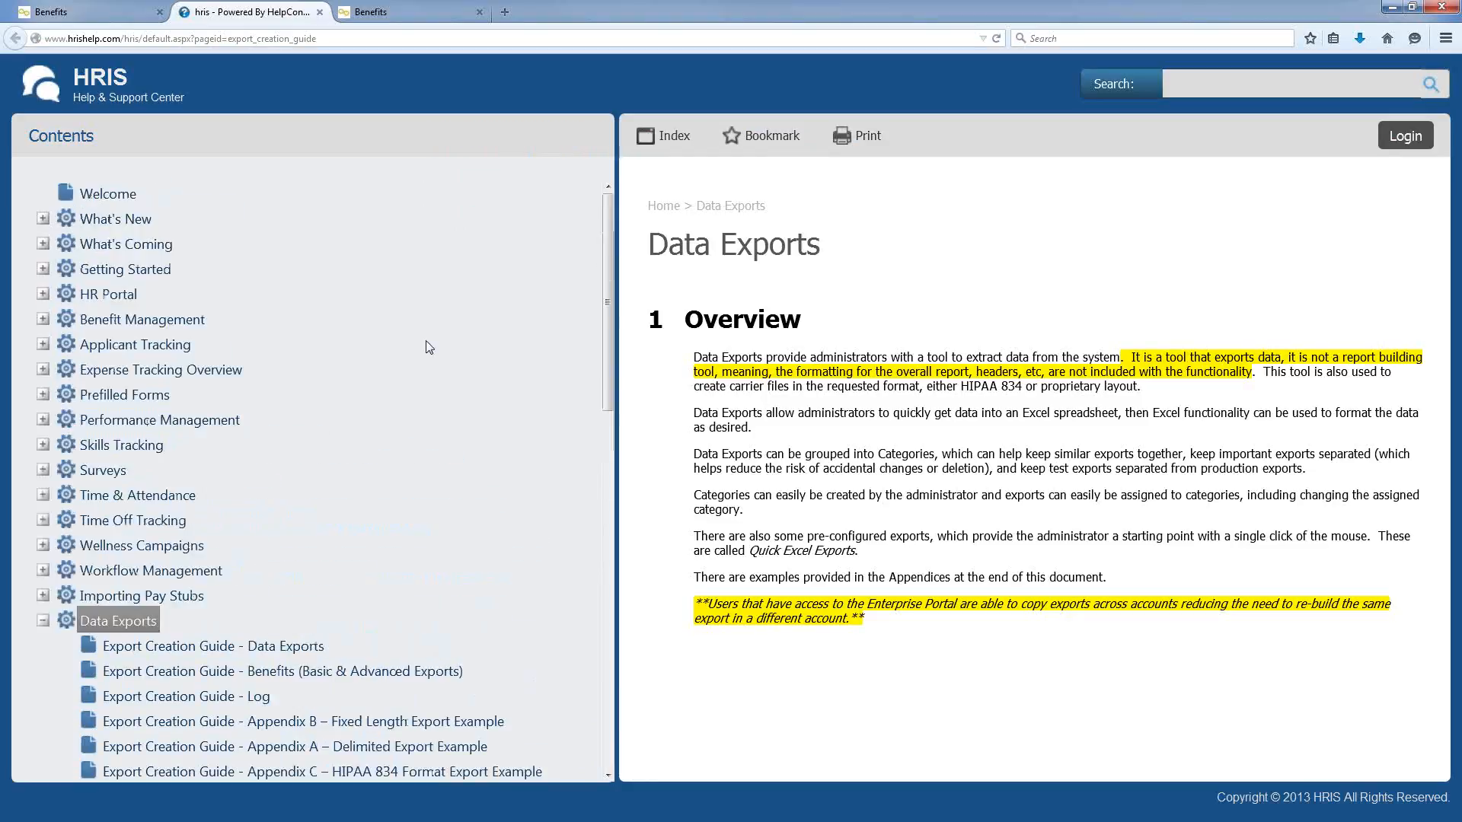
pyautogui.click(96, 11)
pyautogui.click(55, 240)
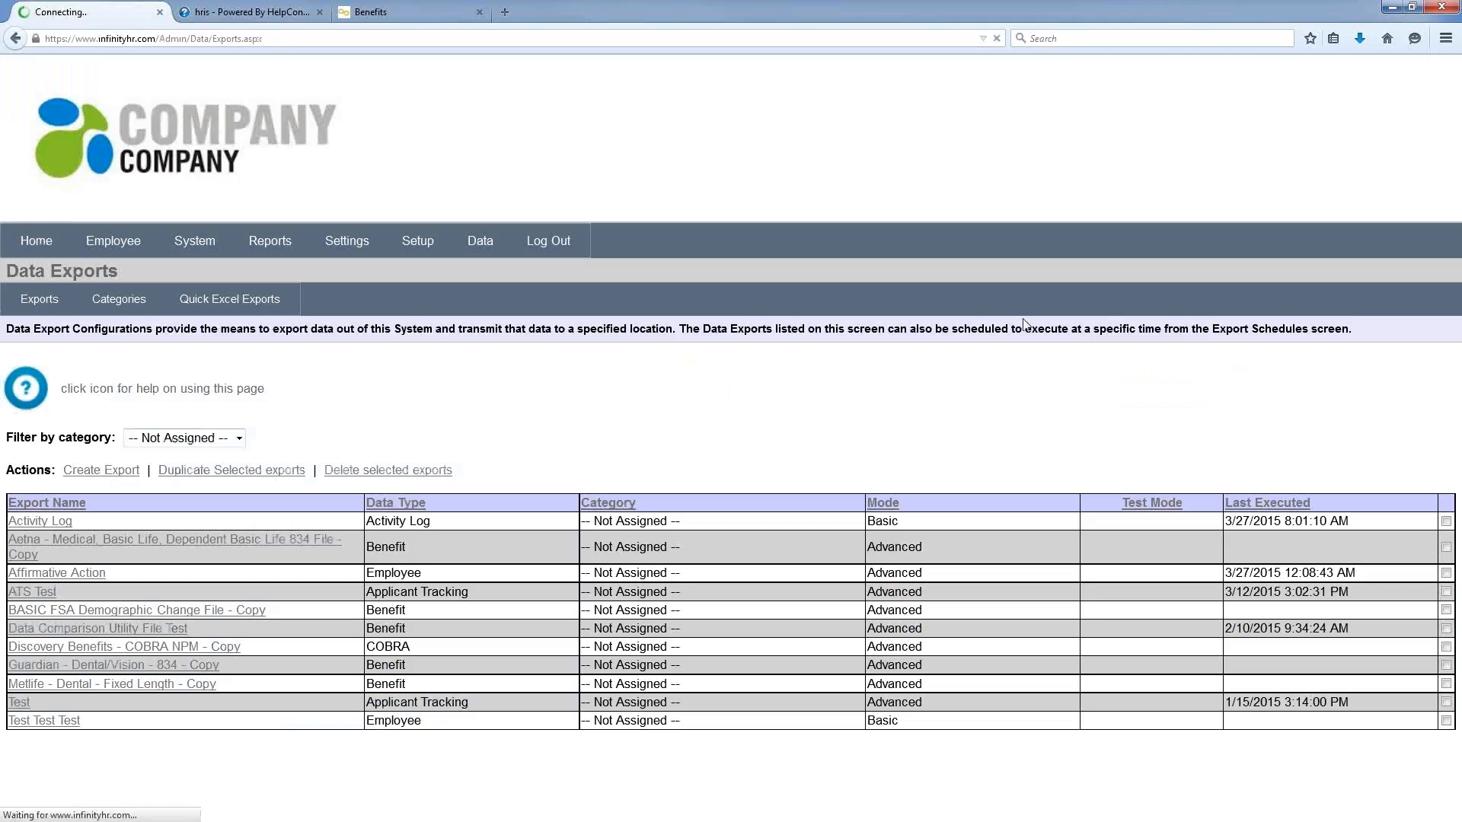